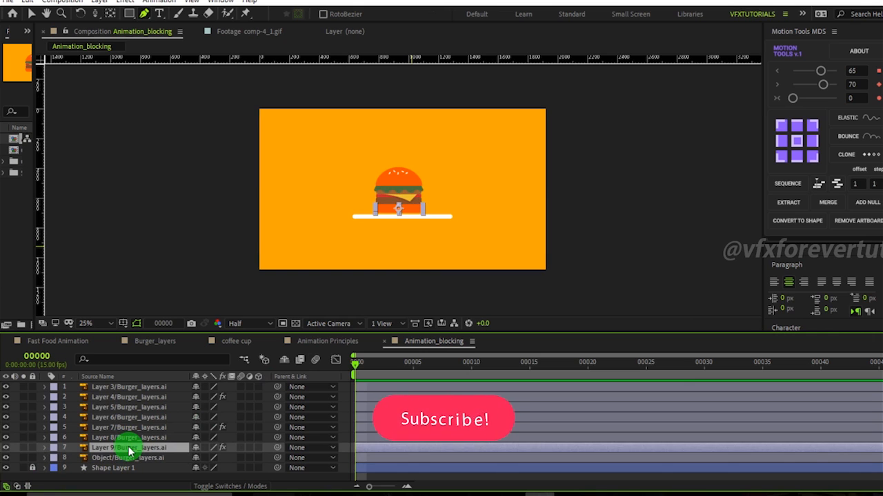
Step through the composition's layers one at a time to identify which burger part each layer holds.
key("ctrl+Up")
key("ctrl+Up")
key("ctrl+Up")
key("ctrl+Up")
key("ctrl+Up")
key("ctrl+Up")
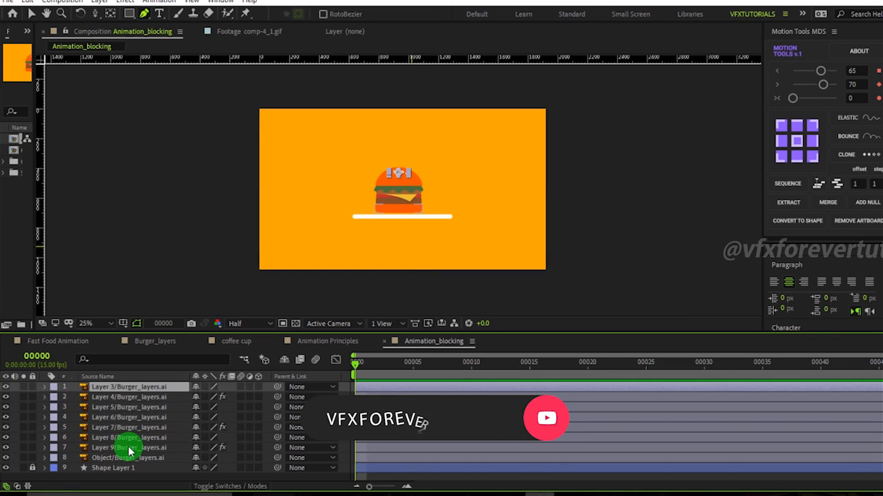
key("ctrl+Down")
key("ctrl+Down")
key("ctrl+Down")
key("ctrl+Down")
key("ctrl+Down")
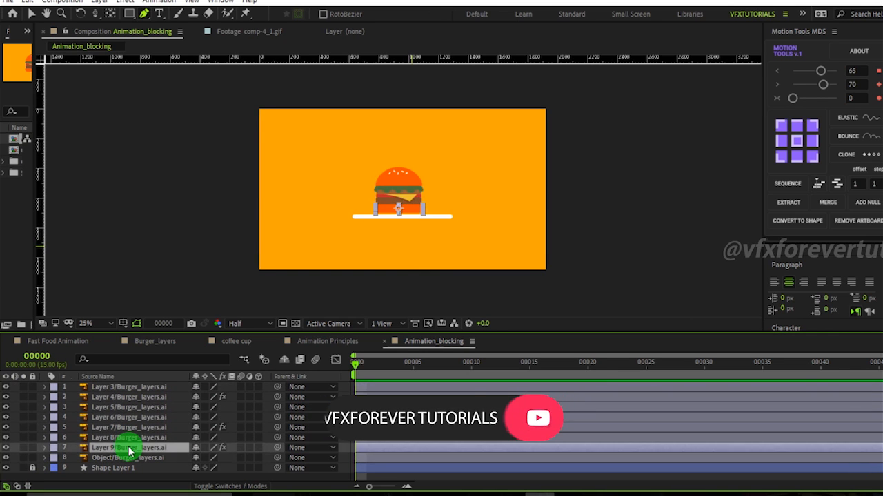
key("ctrl+Up")
key("ctrl+Up")
key("ctrl+Up")
key("ctrl+Up")
key("ctrl+Up")
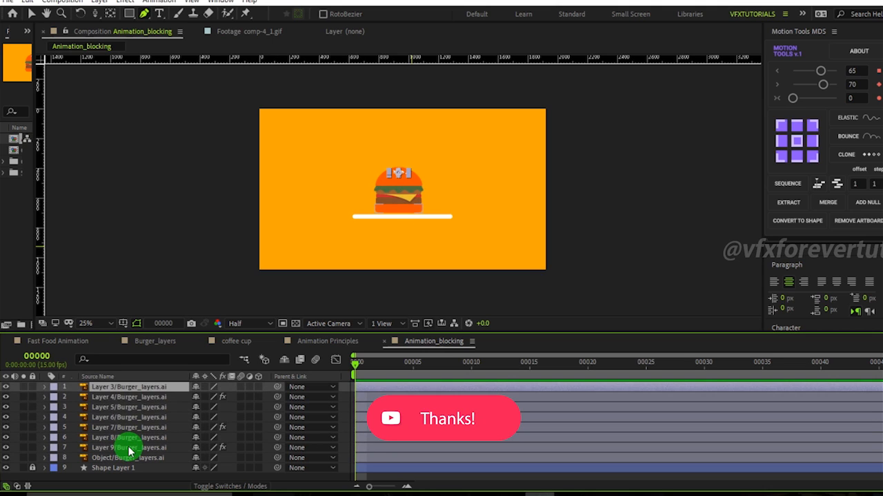
key("ctrl+Down")
key("ctrl+Down")
key("ctrl+Down")
key("ctrl+Down")
key("ctrl+Down")
key("ctrl+Down")
key("ctrl+Down")
key("ctrl+Up")
key("ctrl+Up")
key("ctrl+Up")
key("ctrl+Up")
key("ctrl+Up")
key("ctrl+Up")
key("ctrl+Up")
key("ctrl+Down")
key("ctrl+Down")
key("ctrl+Down")
key("ctrl+Down")
key("ctrl+Down")
key("ctrl+Down")
key("ctrl+Down")
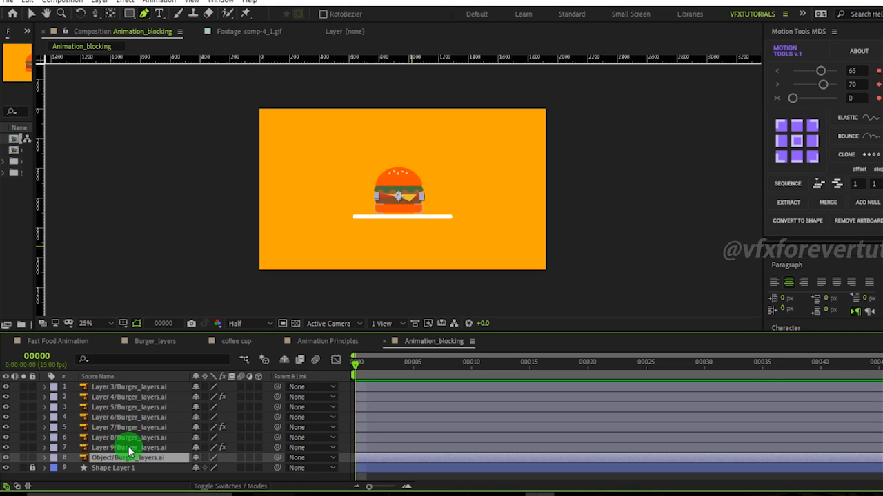
key("ctrl+Up")
key("ctrl+Up")
key("ctrl+Up")
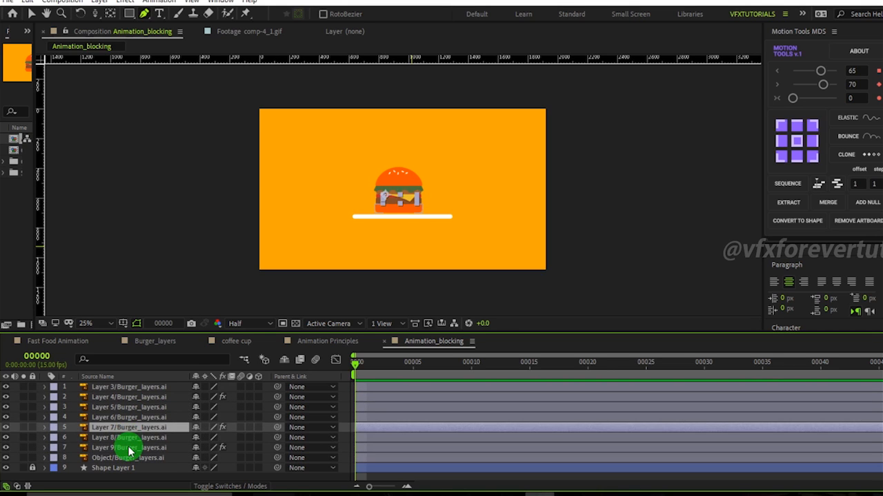
key("ctrl+Up")
key("ctrl+Up")
key("ctrl+Up")
key("ctrl+Up")
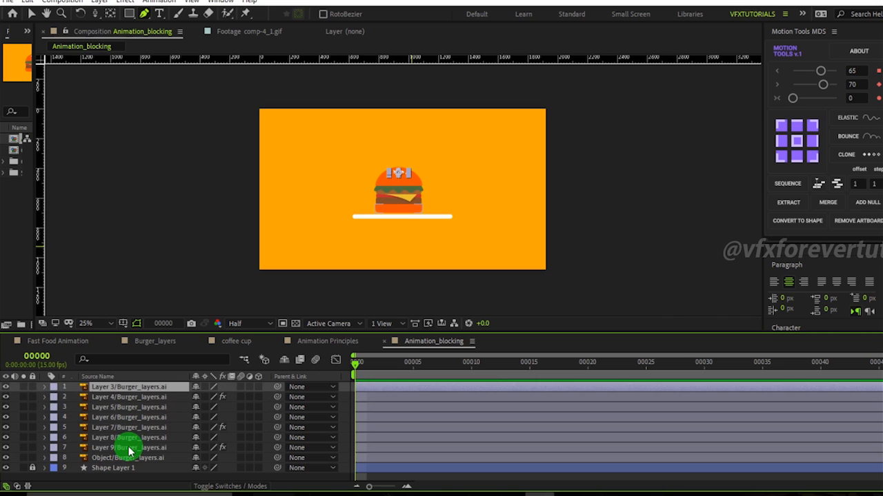
Reorder the stack so Layer 9/Burger_layers.ai sits below Object/Burger_layers.ai.
left_click(142, 459)
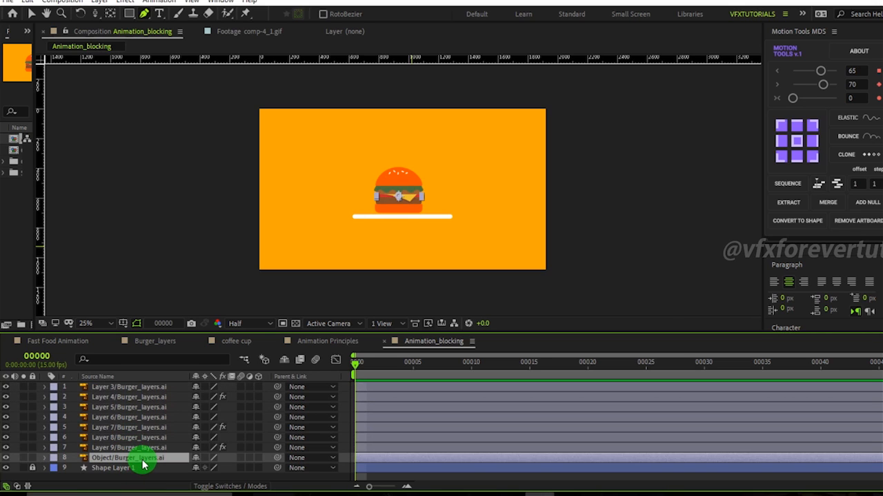
left_click(138, 449)
left_click_drag(138, 448, 136, 462)
left_click(129, 448)
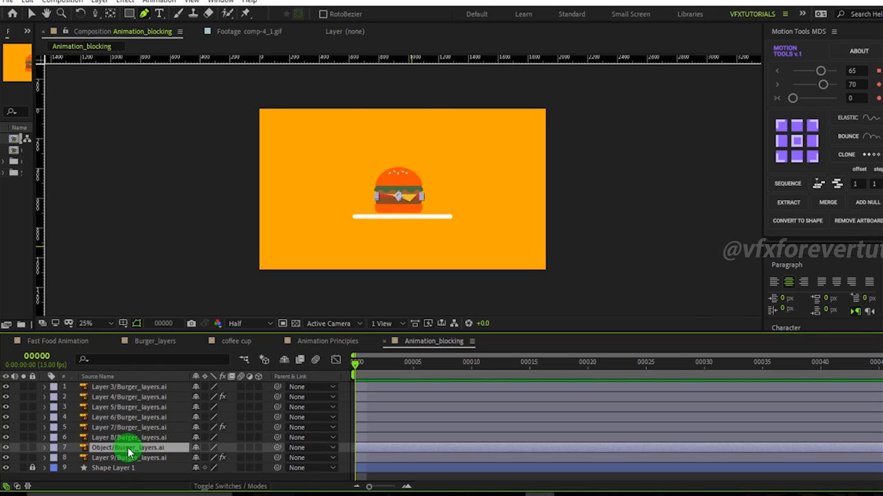
Zoom the viewer to 50% and compare the Object and Layer 9 layers by toggling visibility and selecting each.
key("period")
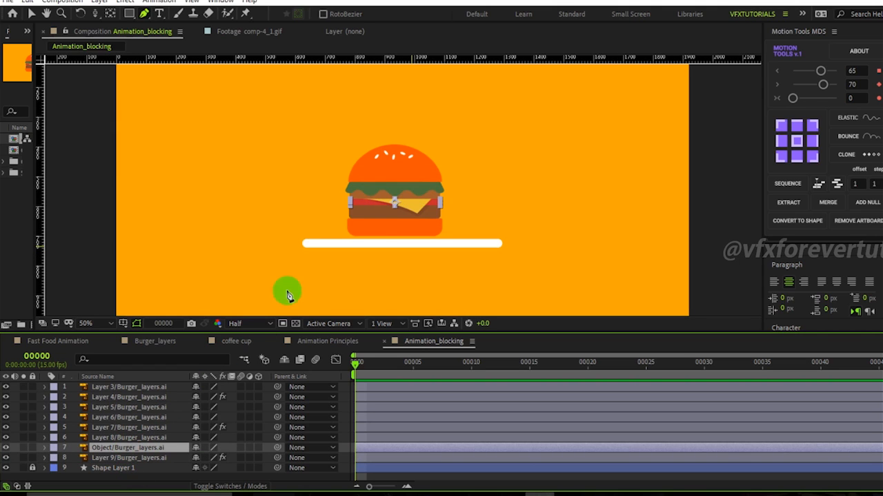
left_click(4, 448)
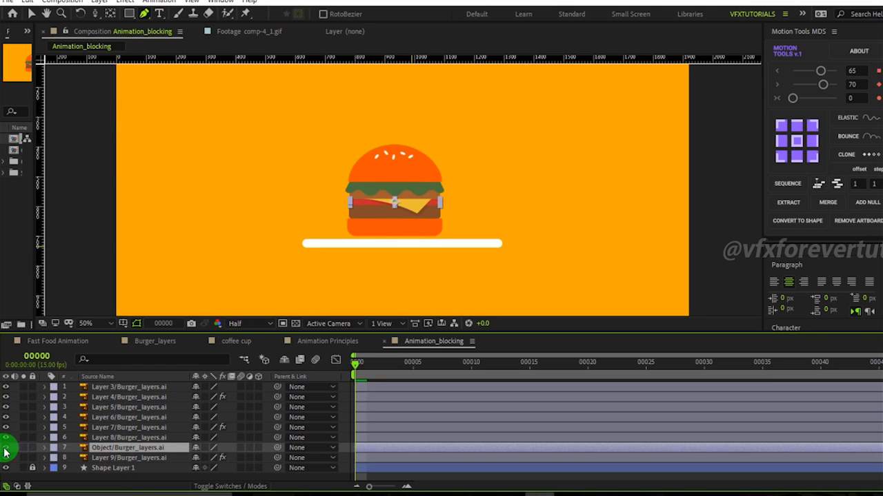
left_click(5, 449)
left_click(134, 458)
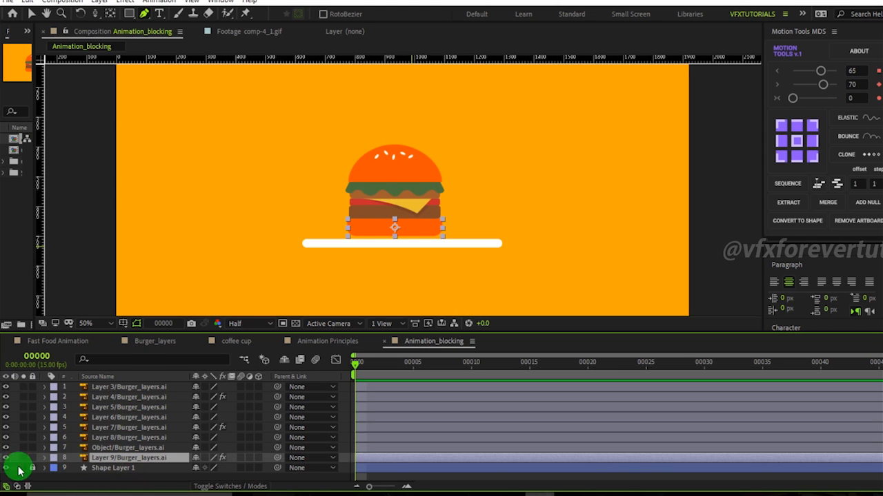
left_click(107, 449)
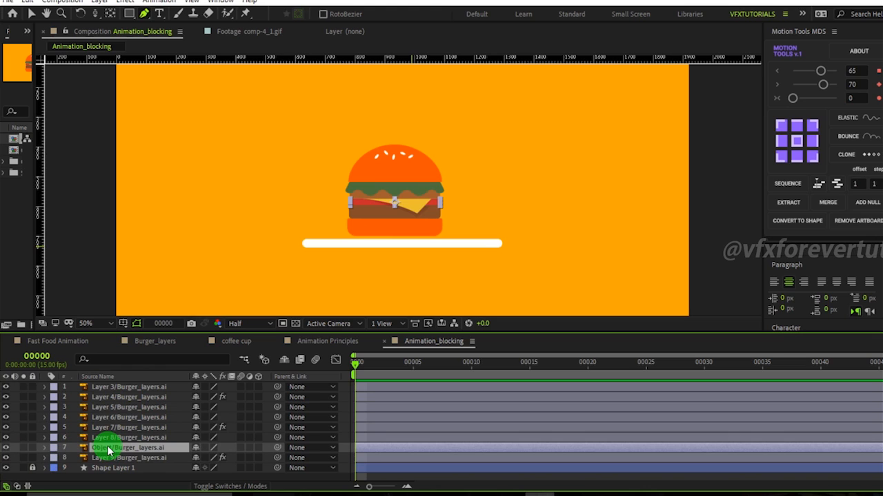
left_click(108, 459)
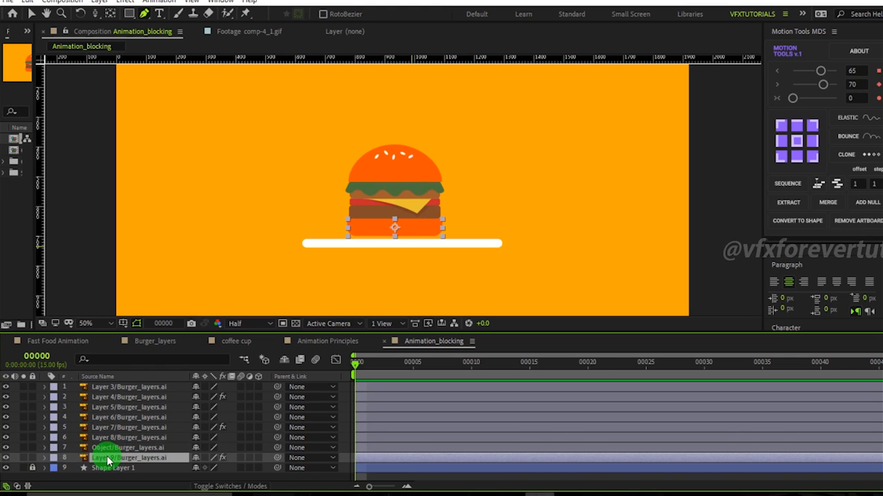
left_click(126, 449)
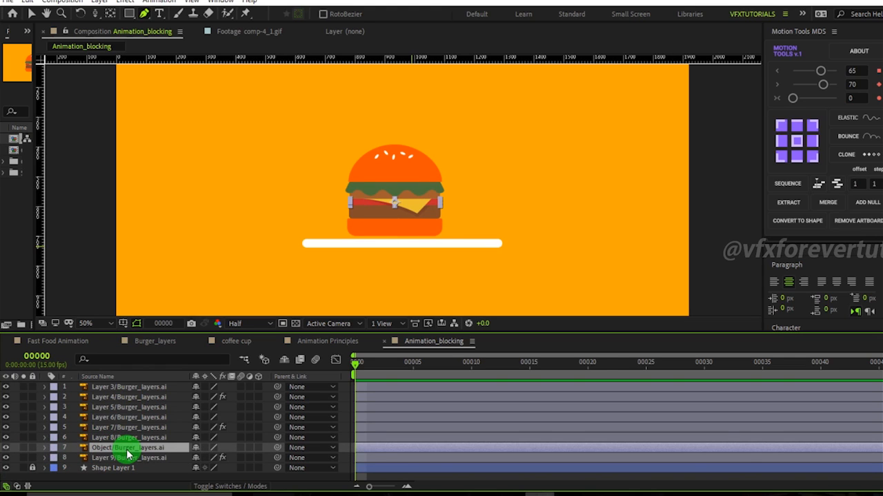
Move Layer 8/Burger_layers.ai below the Object/Burger_layers.ai layer in the stack.
left_click(125, 439)
left_click_drag(124, 444, 122, 452)
left_click(120, 428)
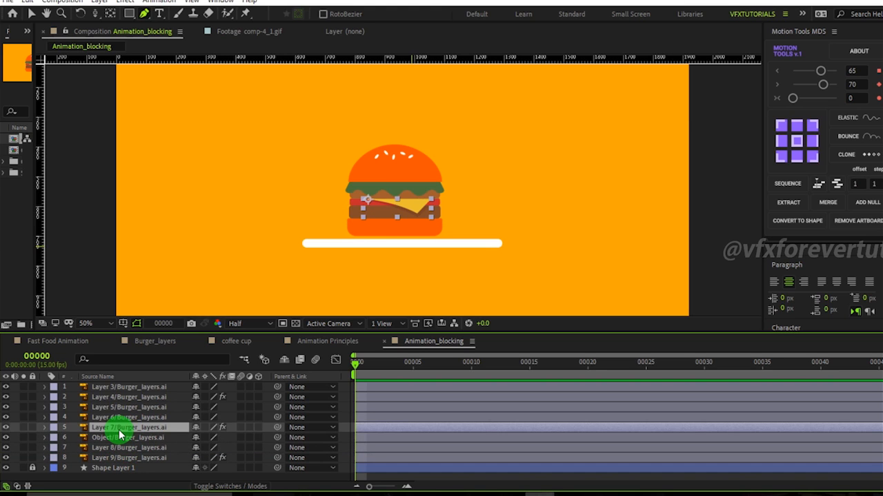
Hide Layer 5, Layer 6 and Layer 7 to isolate the remaining burger parts.
left_click(6, 427)
left_click(7, 427)
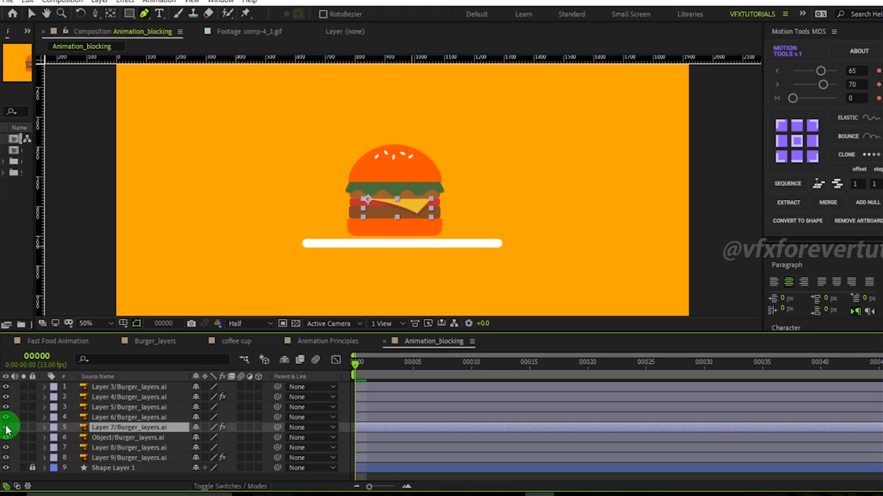
left_click(106, 419)
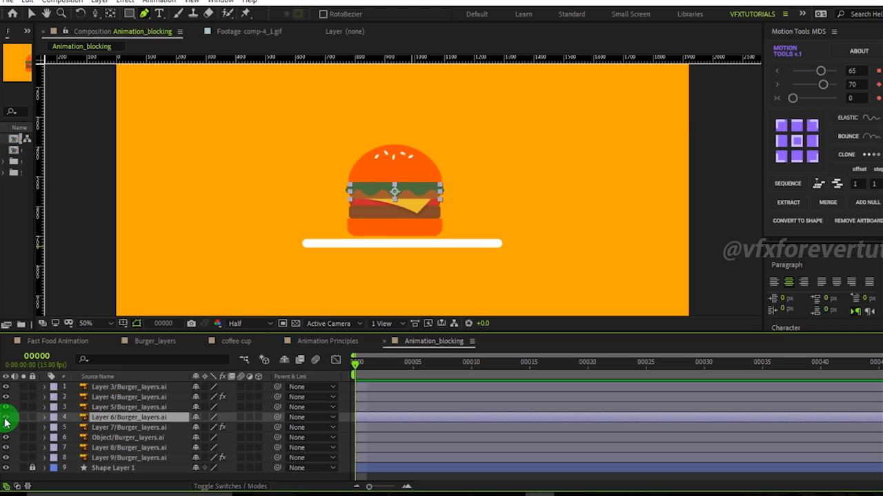
left_click(110, 408)
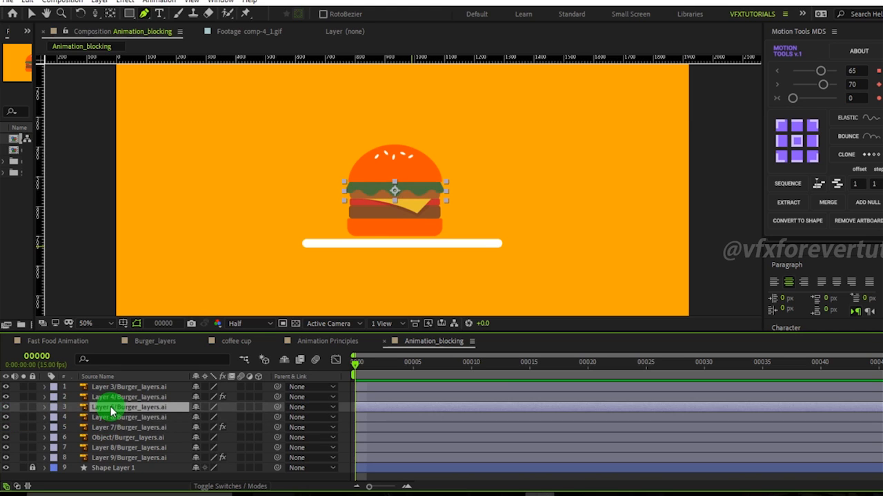
left_click(5, 408)
left_click(5, 407)
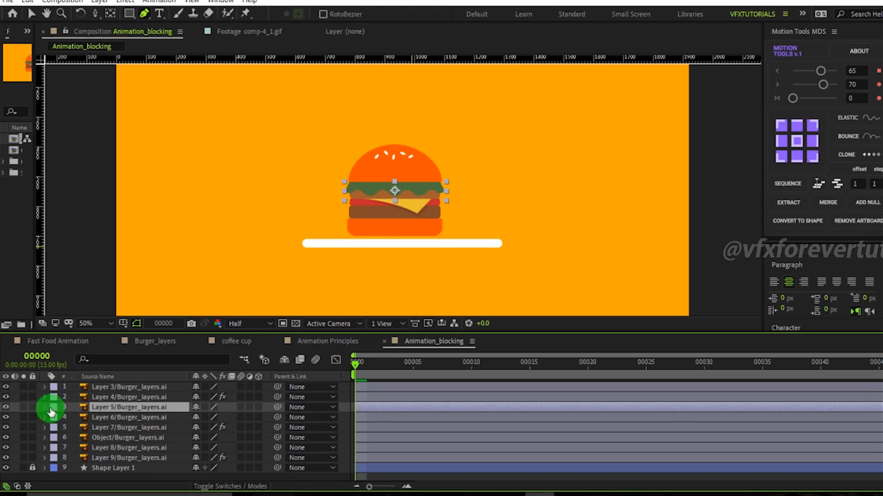
left_click(6, 407)
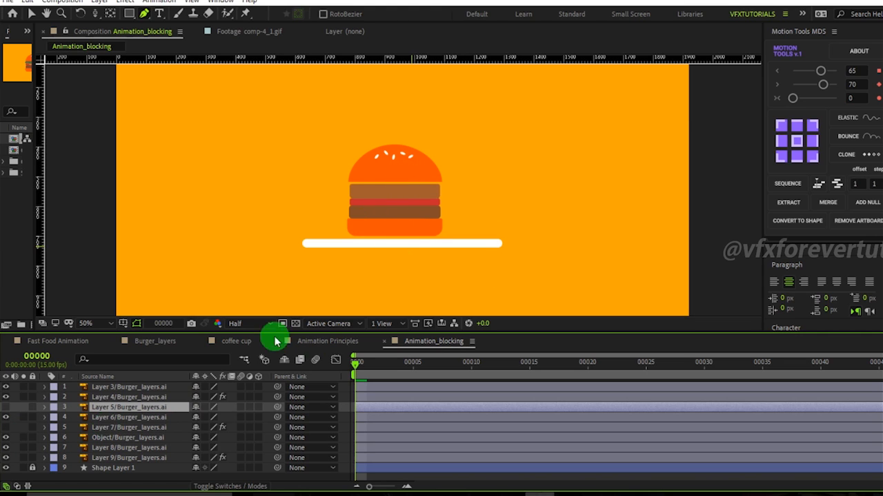
Select and toggle the top layers one by one to identify the bun top and its seeds.
left_click(111, 428)
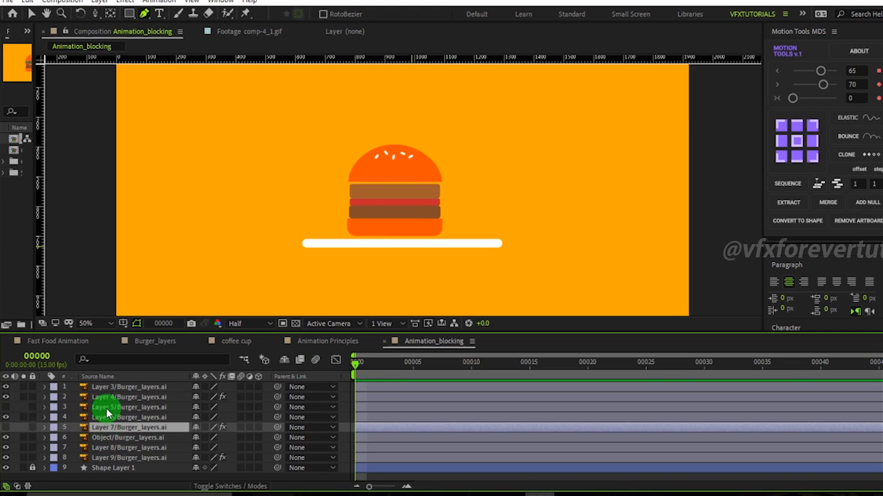
left_click(107, 409)
left_click(115, 429, "ctrl")
left_click(111, 438)
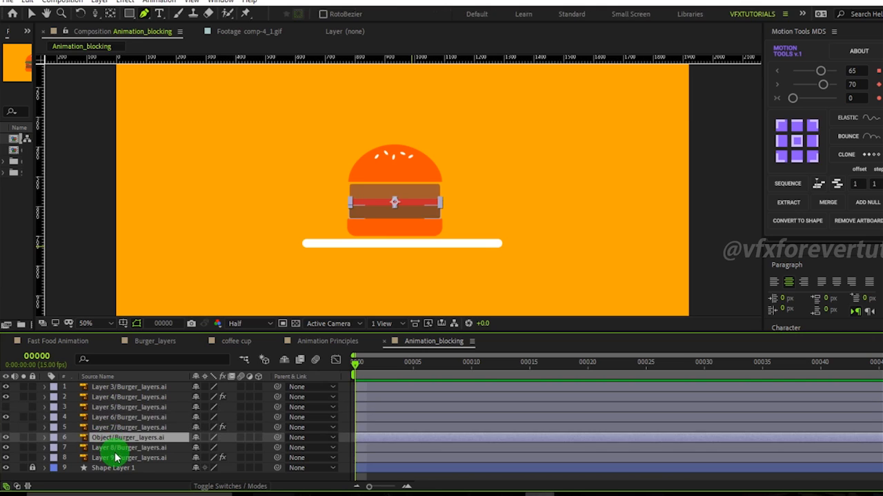
left_click(114, 400)
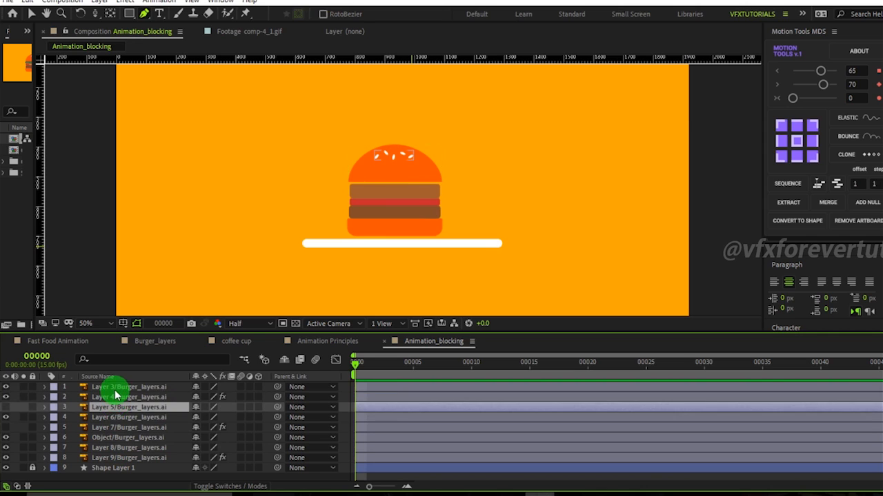
left_click(105, 387)
left_click(5, 388)
left_click(5, 388)
left_click(6, 389)
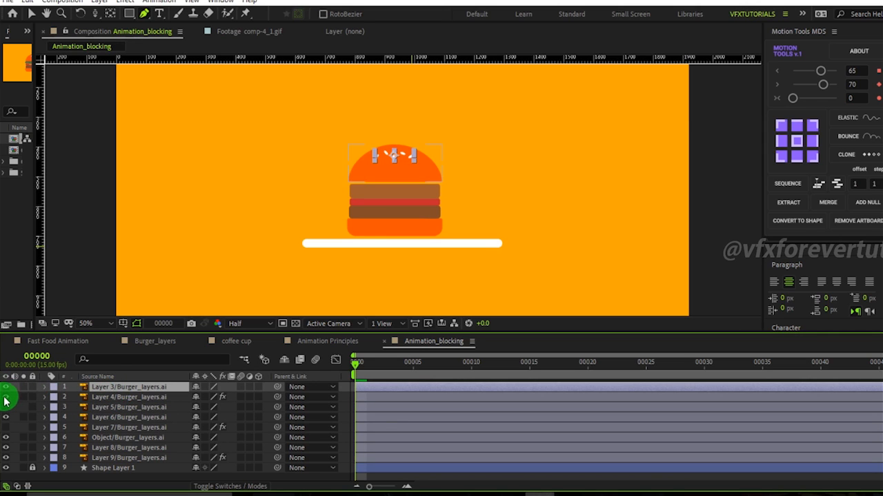
left_click(123, 399)
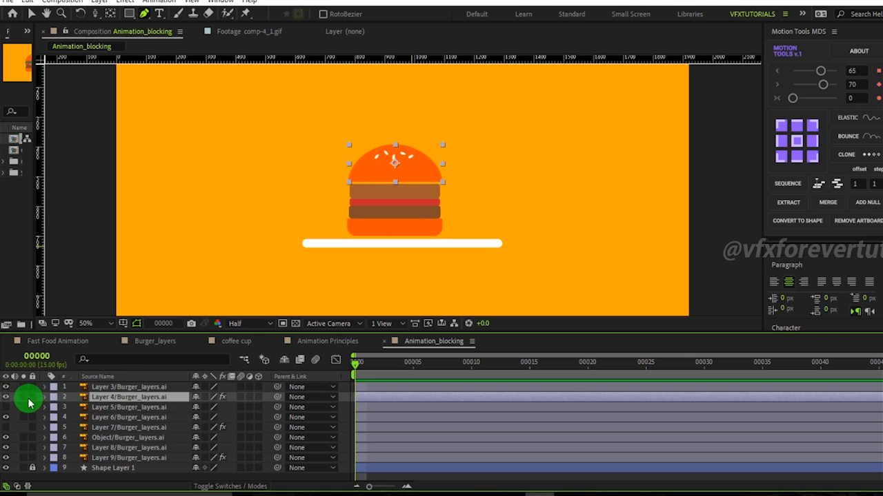
left_click(5, 398)
left_click(5, 398)
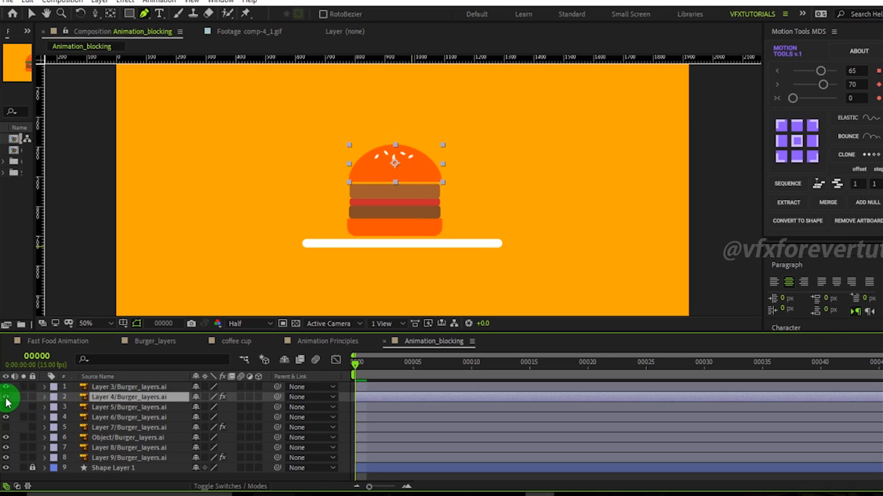
Parent Layer 3/Burger_layers.ai, the sesame seeds, to Layer 4/Burger_layers.ai, the top bun.
left_click(123, 389)
left_click_drag(277, 387, 118, 398)
left_click(119, 400)
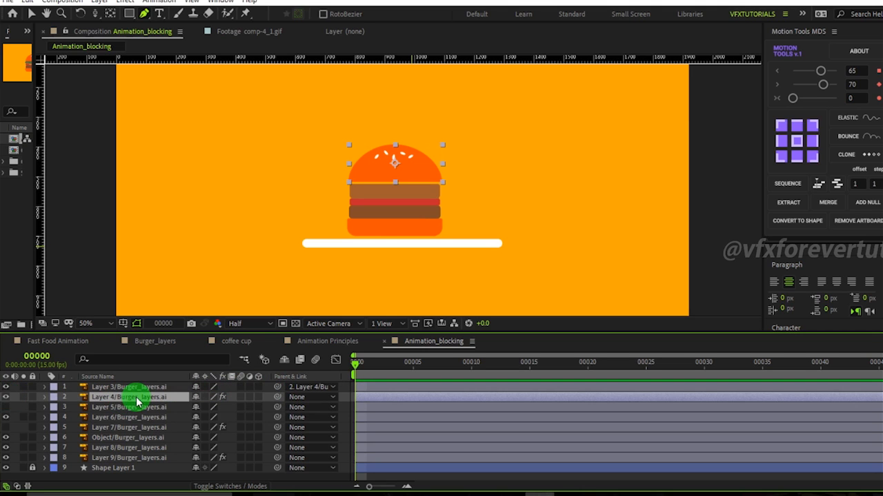
Reveal Layer 4's Position property and scrub its value slightly.
key("p")
mouse_move(216, 408)
left_mouse_down()
mouse_move(186, 407)
mouse_move(217, 417)
left_mouse_up()
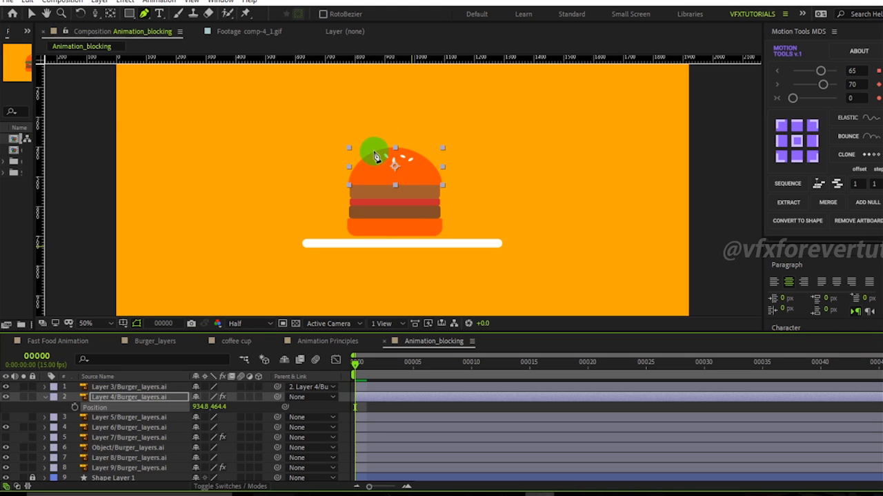
Nudge Shape Layer 1, the plate line, up 3 pixels and lock the layer.
left_click(134, 472)
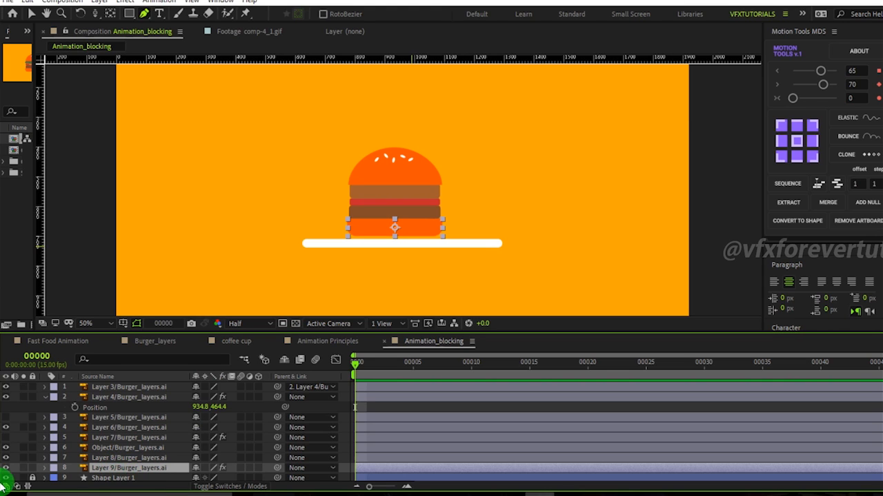
left_click(110, 478)
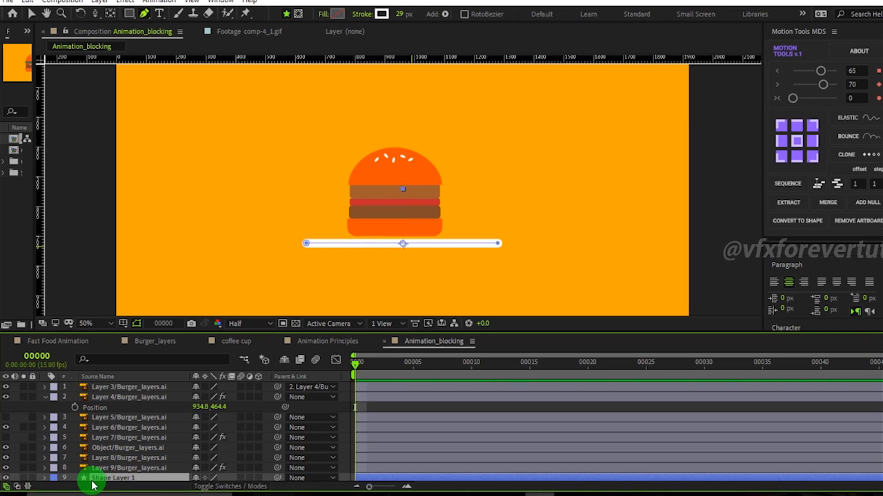
key("Up")
key("Up")
key("Up")
key("Up")
key("Up")
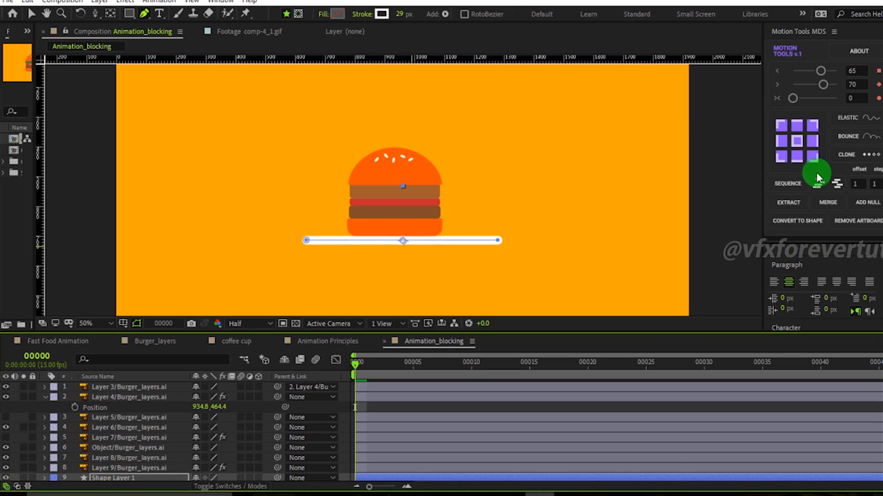
left_click(798, 158)
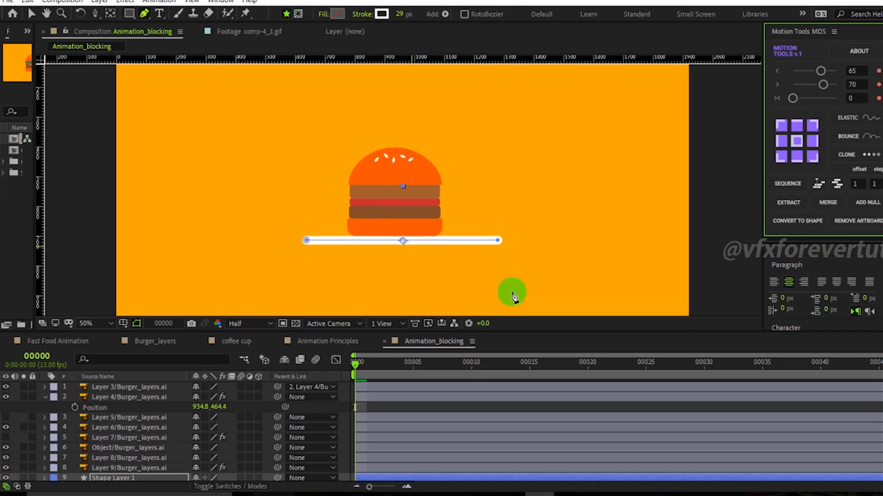
left_click(33, 479)
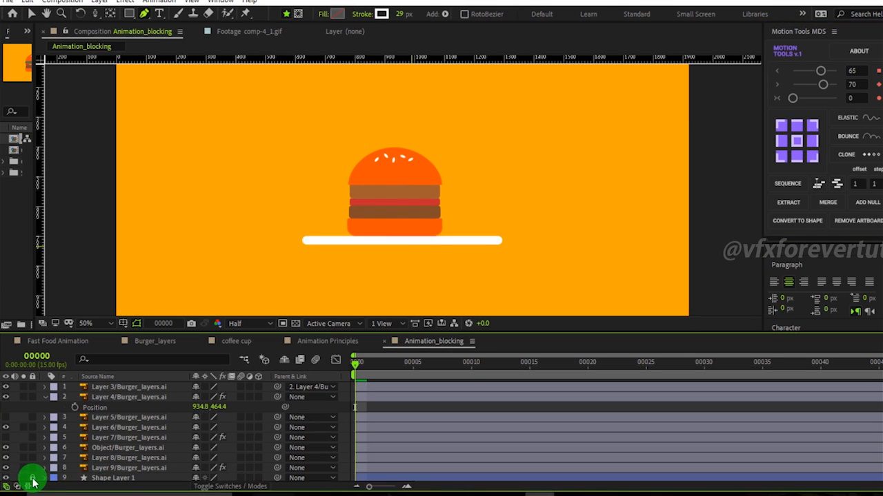
Step through the burger layers one at a time to identify each ingredient in the viewer.
left_click(124, 469)
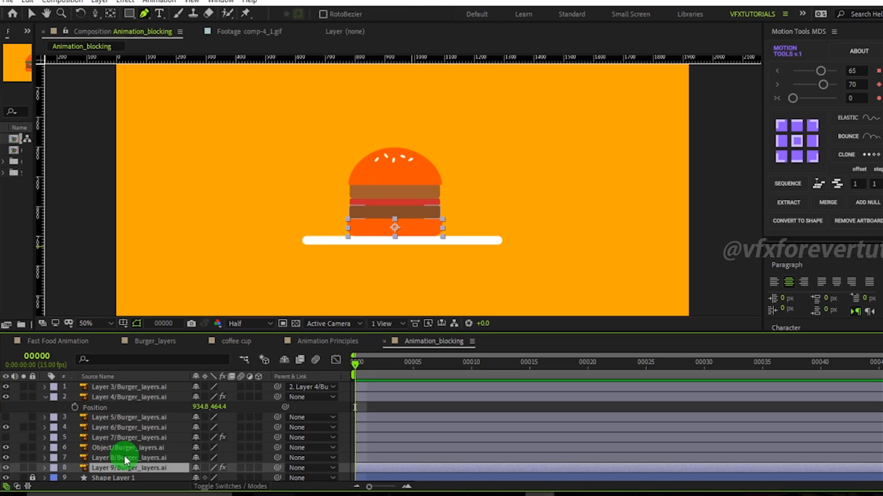
scroll(315, 224, "up", 1)
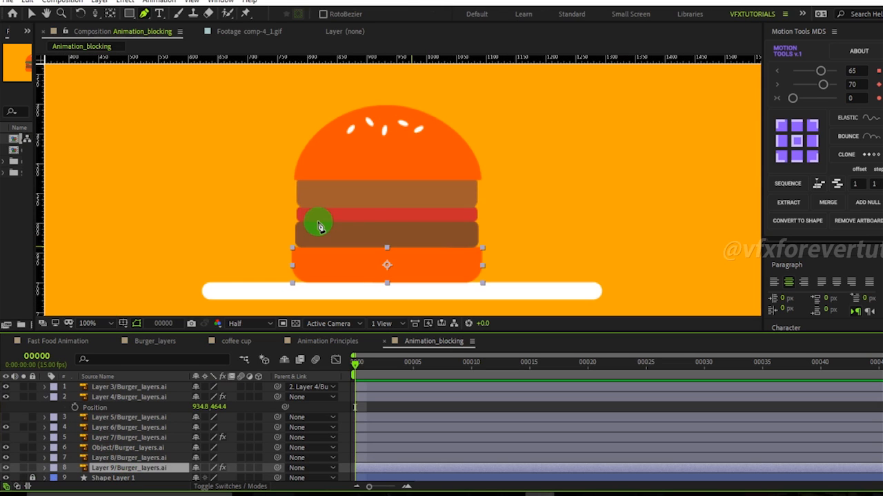
left_click(119, 458)
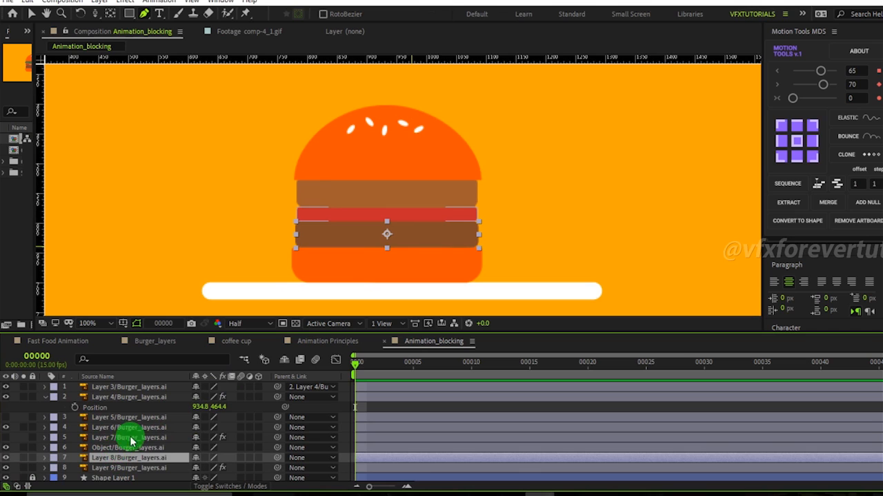
left_click(109, 448)
left_click(113, 428)
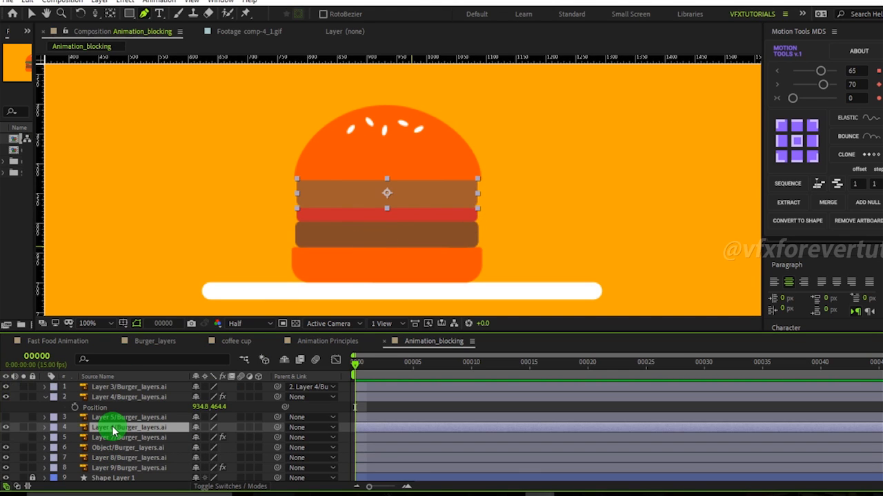
key("ctrl+Up")
key("ctrl+Up")
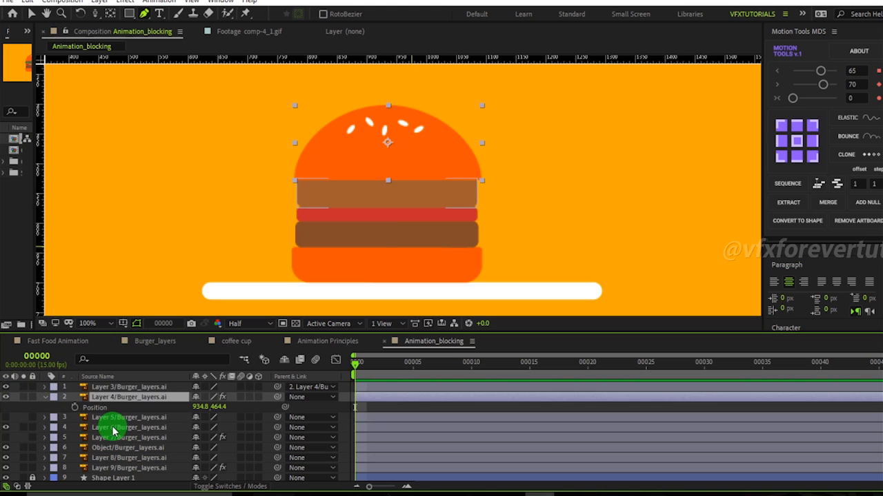
key("ctrl+Up")
key("ctrl+Down")
key("ctrl+Down")
key("ctrl+Down")
key("ctrl+Down")
key("ctrl+Down")
key("ctrl+Down")
key("ctrl+Down")
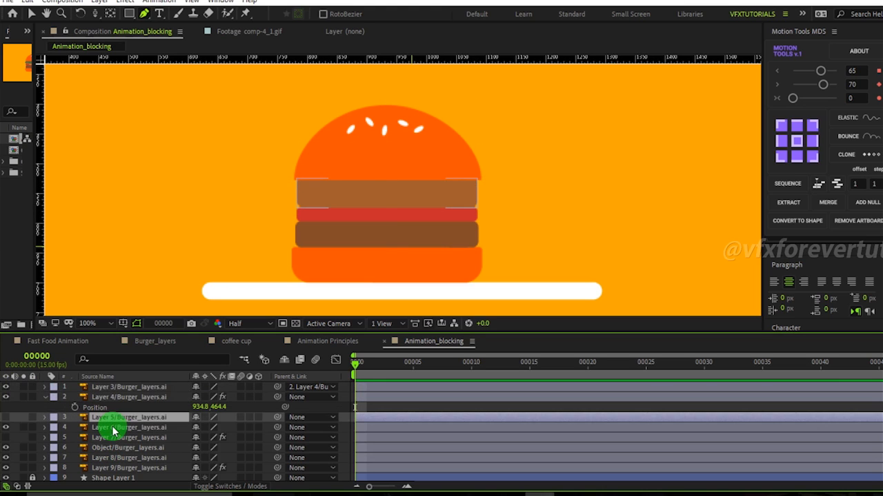
key("ctrl+Up")
key("ctrl+Up")
key("ctrl+Up")
key("ctrl+Up")
key("ctrl+Up")
key("ctrl+Up")
key("ctrl+Up")
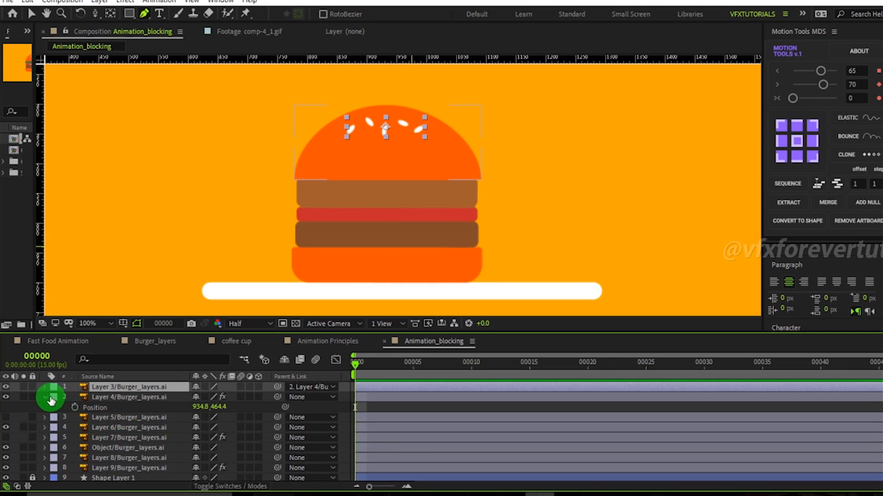
Collapse Layer 4/Burger_layers.ai's properties and select the middle layers in turn to check each ingredient.
left_click(44, 398)
left_click(124, 397)
left_click(124, 418)
left_click(128, 438)
left_click(128, 448)
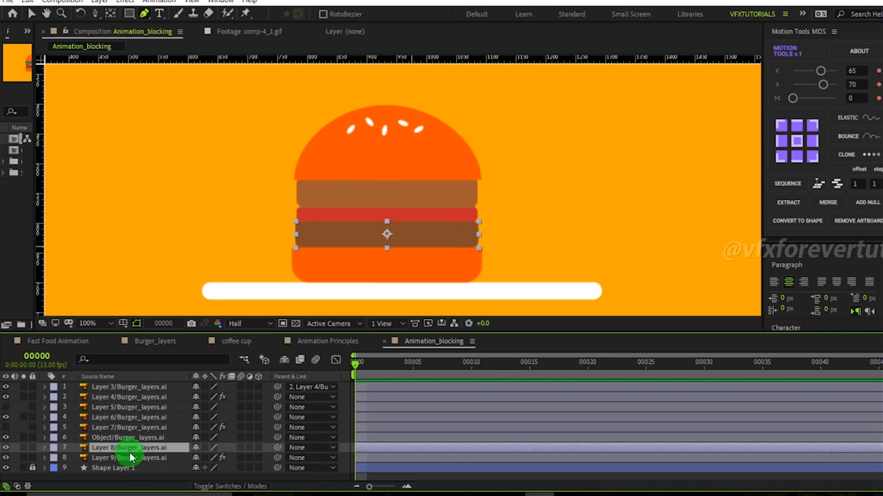
Toggle the visibility of Layer 5/Burger_layers.ai and select the bottom bun layer to check them.
left_click(160, 476)
key("comma")
key("comma")
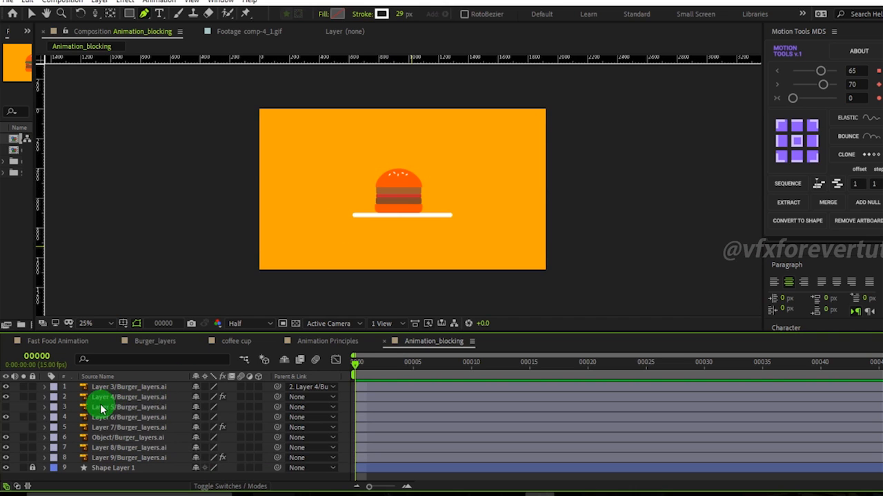
left_click(64, 408)
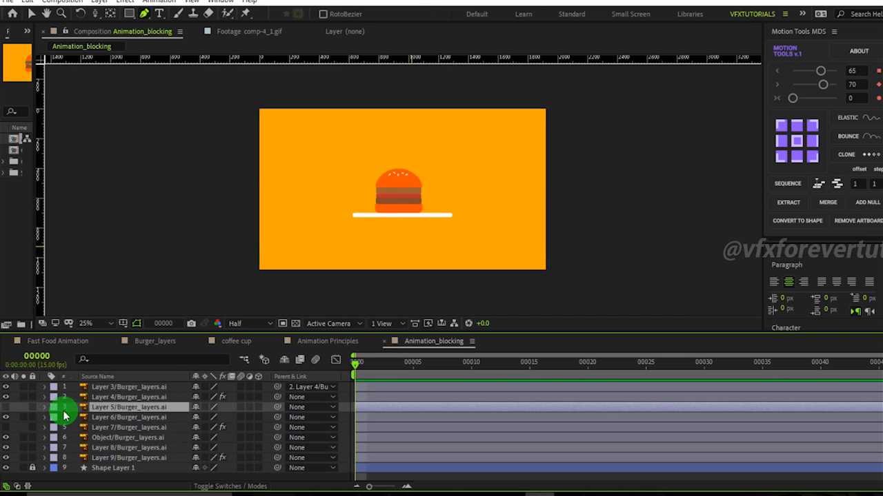
left_click(5, 408)
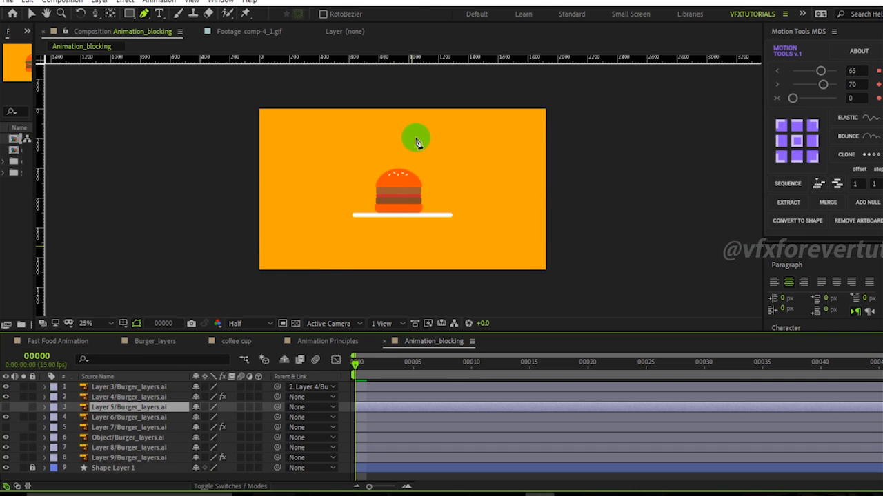
key("period")
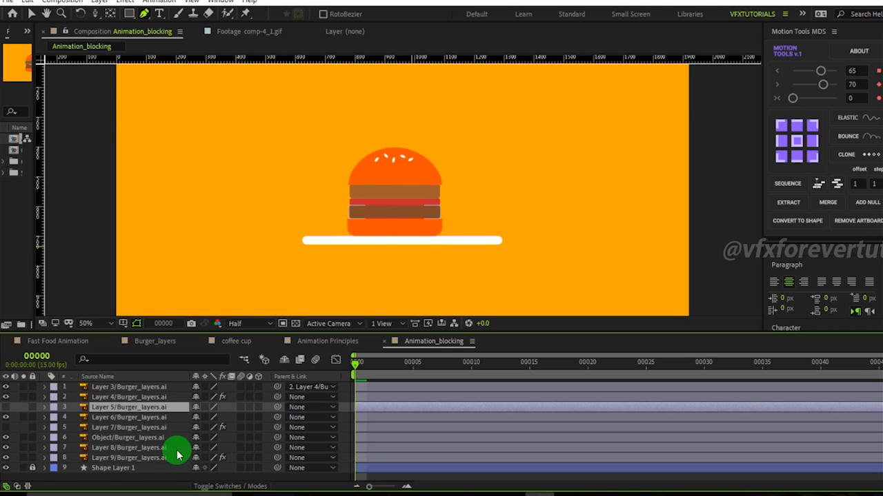
left_click(122, 461)
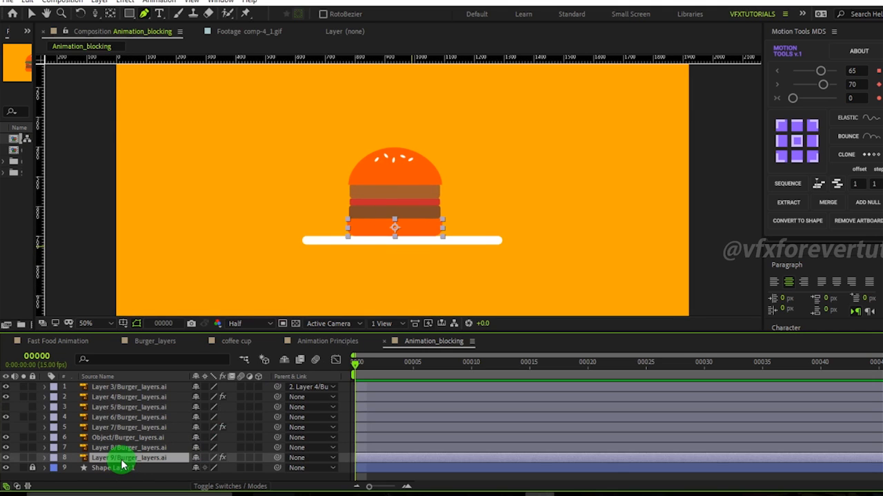
Unlock Shape Layer 1, the plate line, and set its stroke width to 20 px.
left_click(31, 469)
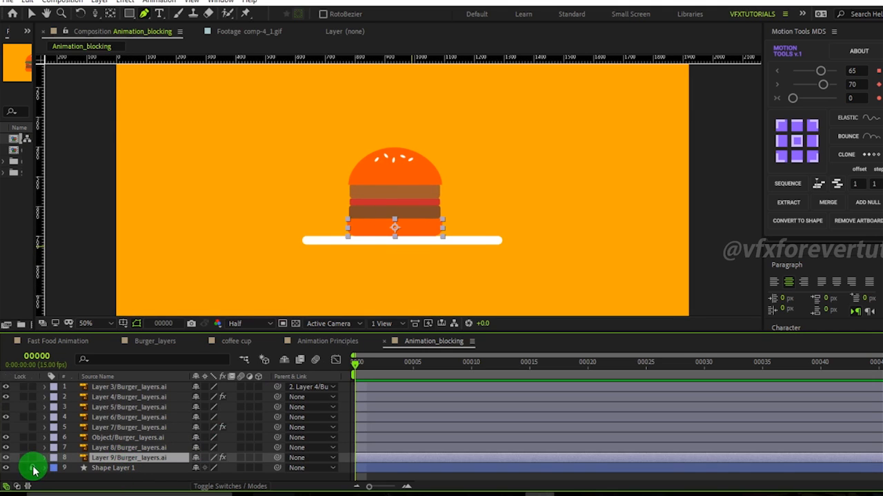
left_click(141, 469)
left_click(400, 14)
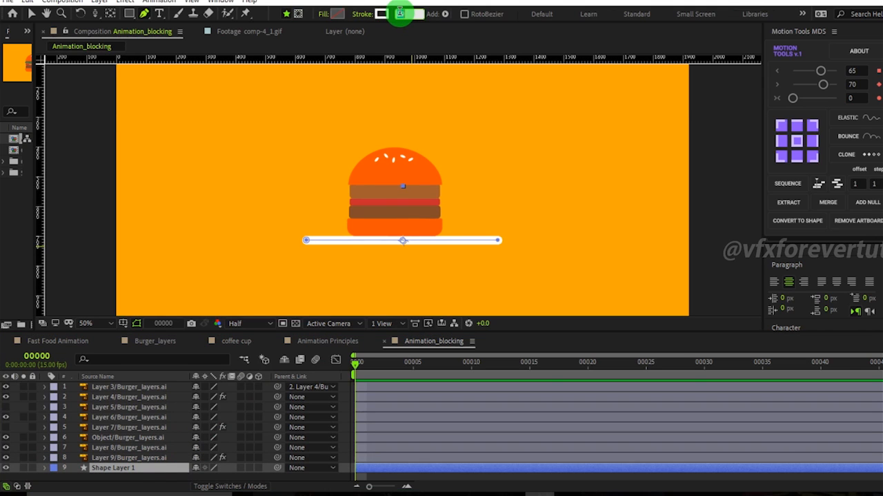
type("20")
key("Return")
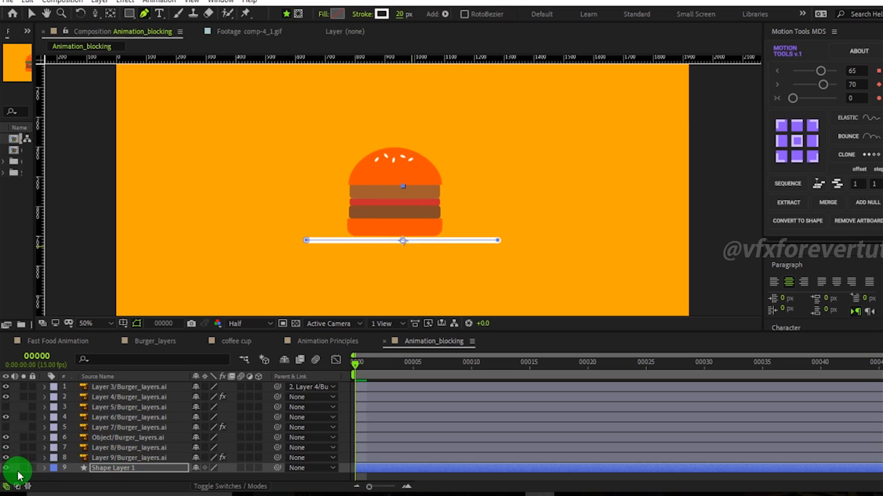
Lock Shape Layer 1 again and select Layer 9/Burger_layers.ai, the bottom bun.
left_click(118, 448)
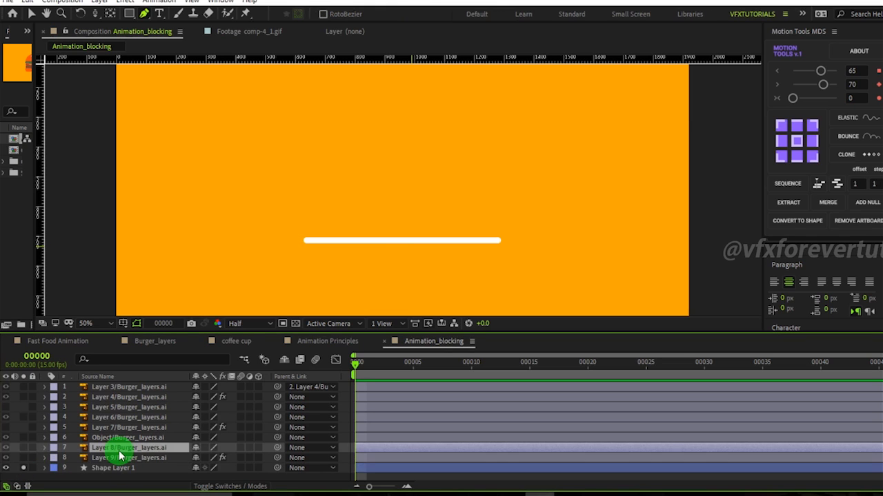
left_click(32, 468)
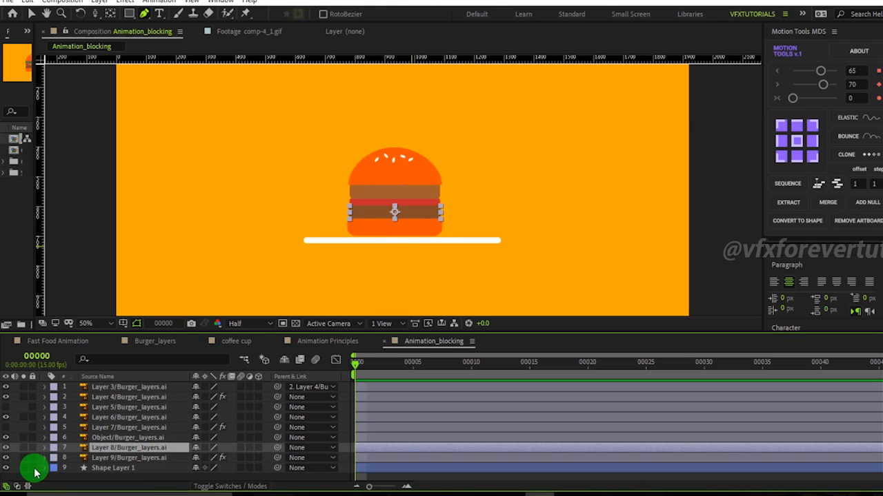
left_click(118, 458)
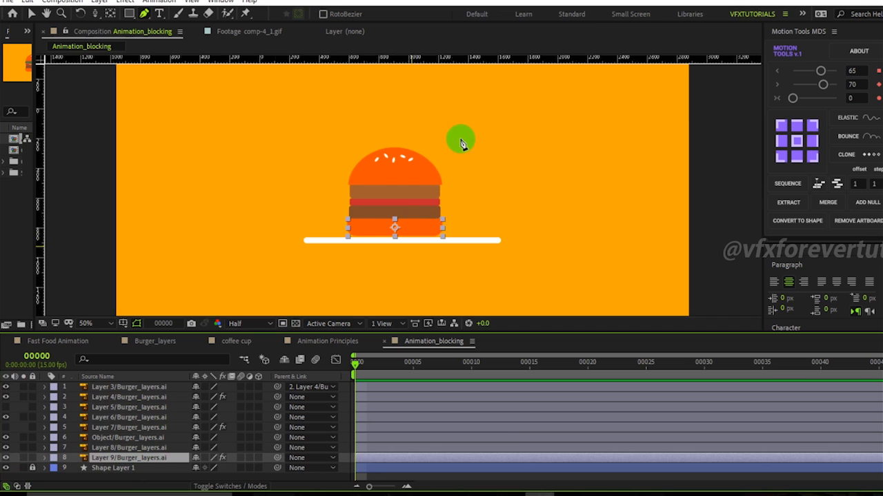
Rename the composition to Burger_blocking in its Composition Settings.
scroll(463, 145, "down", 3)
scroll(462, 145, "up", 2)
key("v")
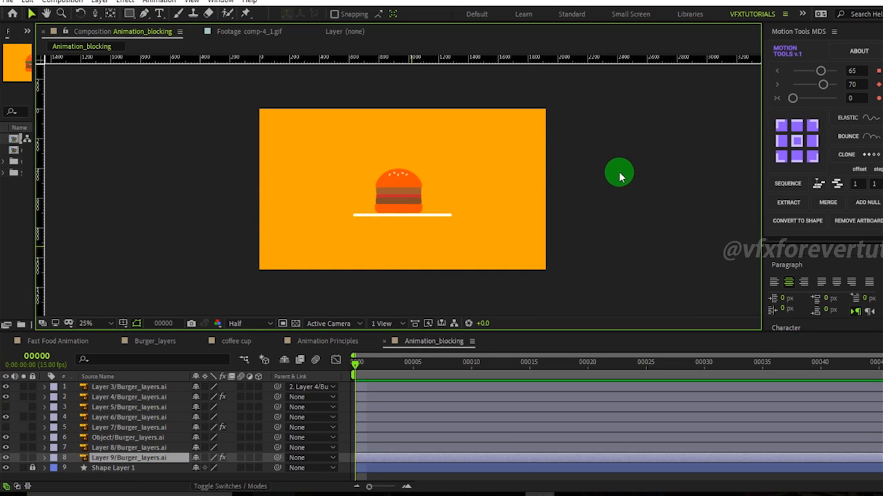
left_click(607, 158)
scroll(407, 183, "up", 2)
scroll(406, 183, "down", 2)
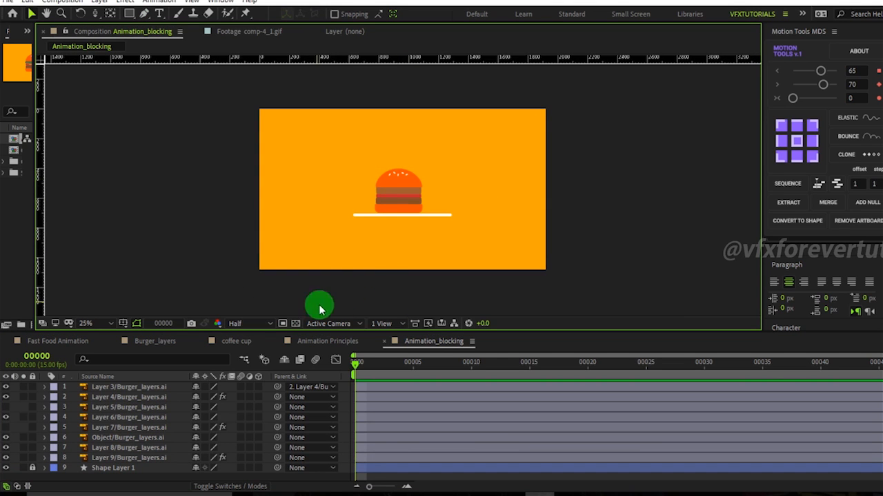
right_click(419, 341)
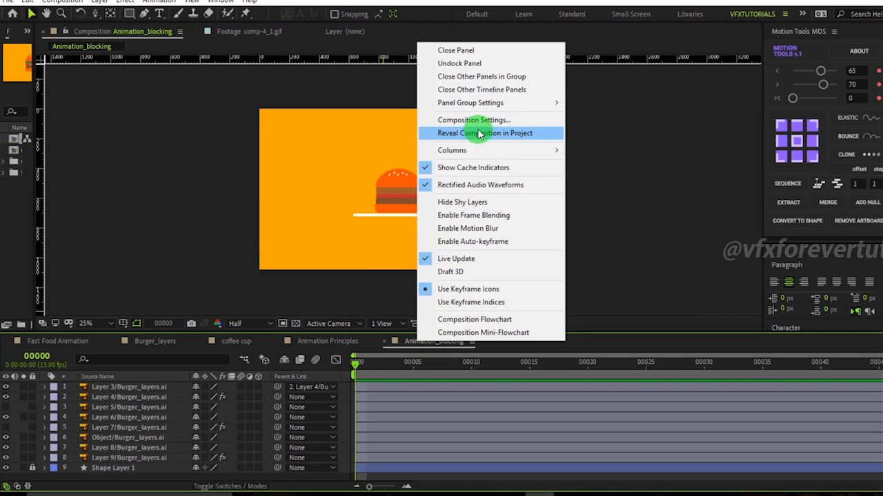
left_click(473, 120)
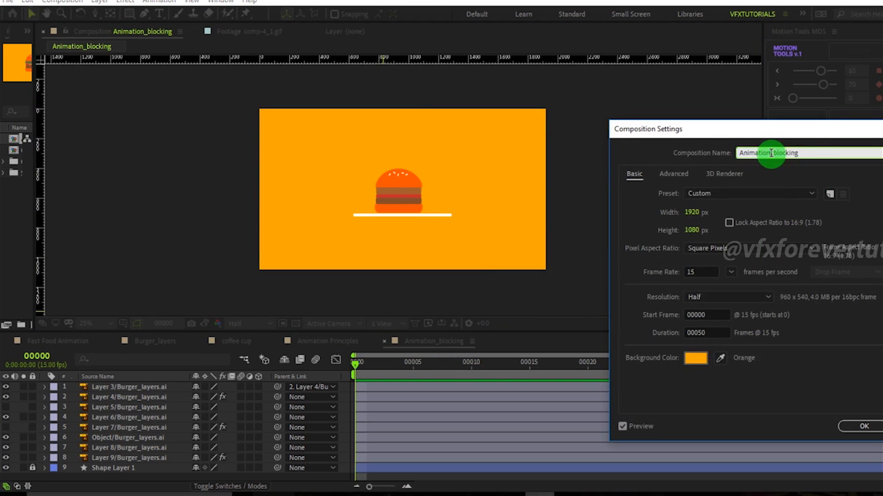
left_click_drag(770, 154, 724, 159)
type("Burger")
left_click(864, 426)
Solo Layer 9/Burger_layers.ai and Shape Layer 1 to isolate the bottom bun and plate.
key("period")
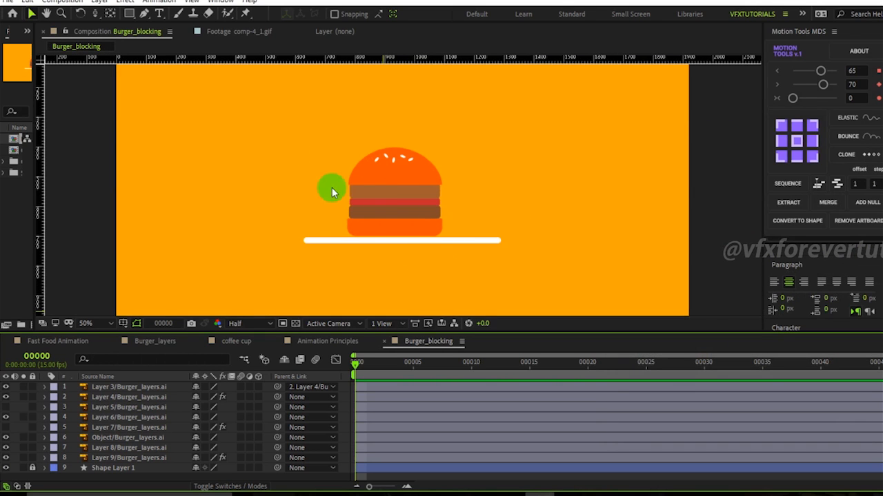
key("comma")
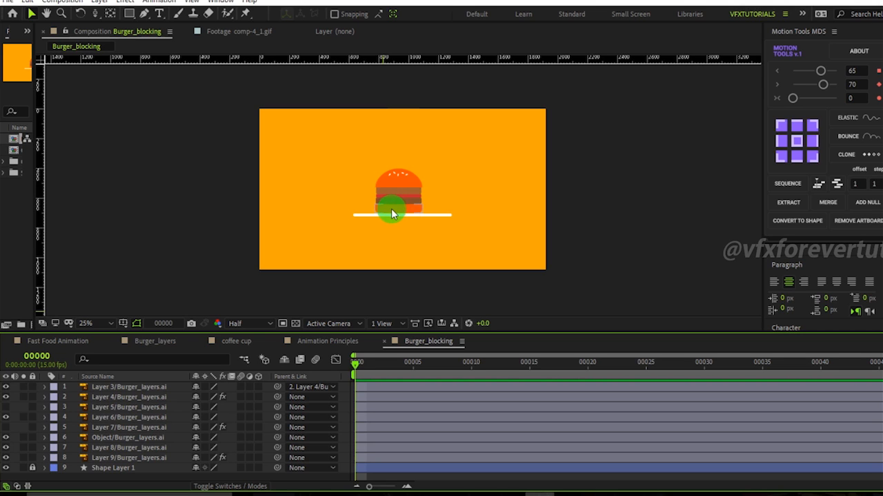
key("slash")
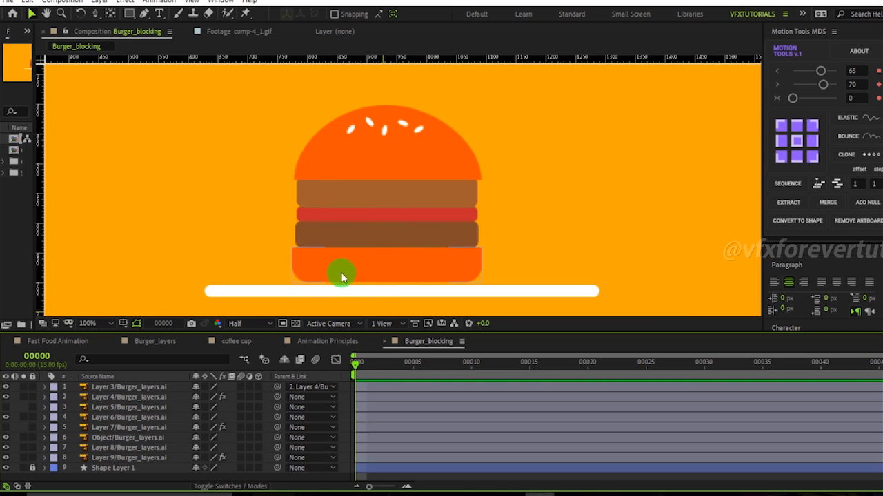
left_click(23, 457)
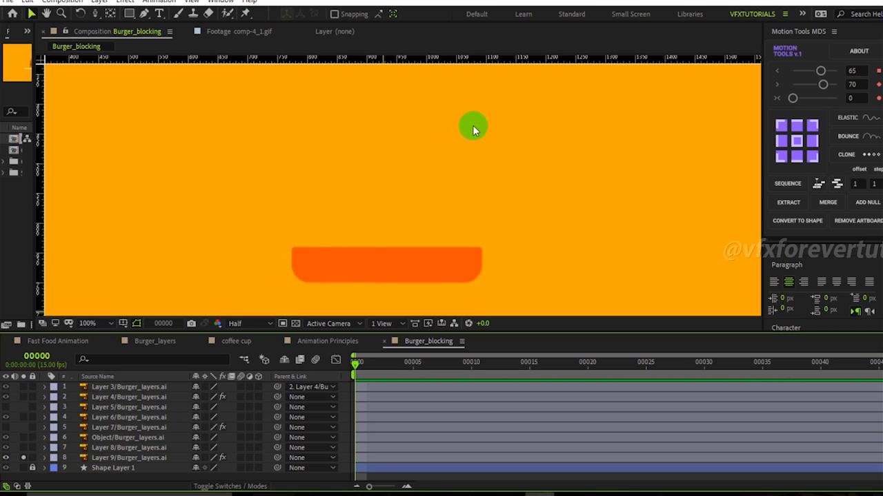
key("comma")
key("comma")
key("comma")
key("comma")
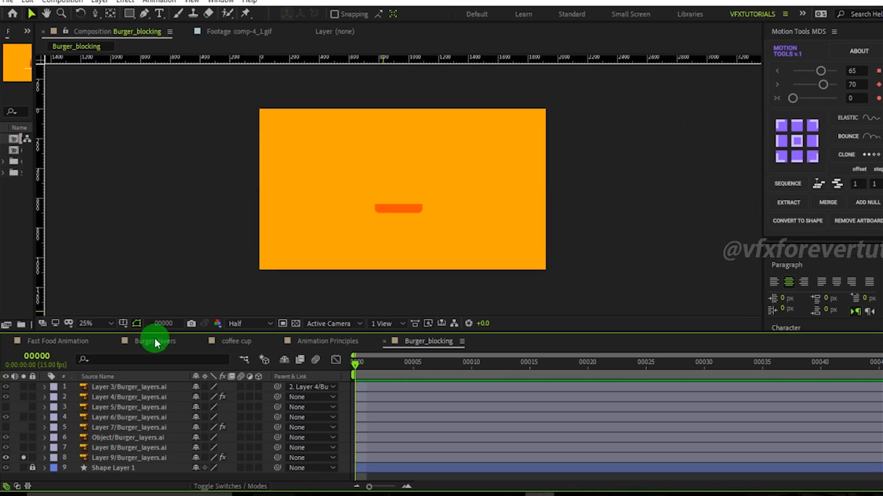
left_click(23, 467)
Check the soloed bottom bun and plate and select Layer 9/Burger_layers.ai.
key("period")
key("comma")
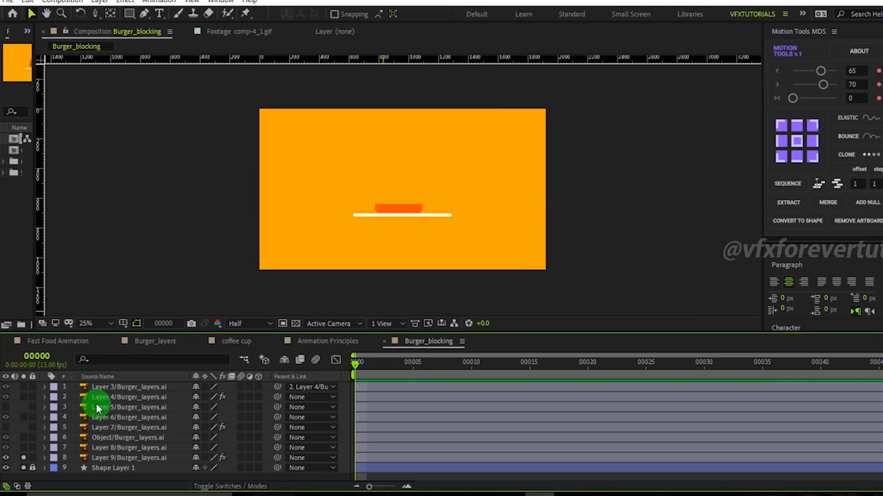
left_click(24, 459)
left_click(24, 459)
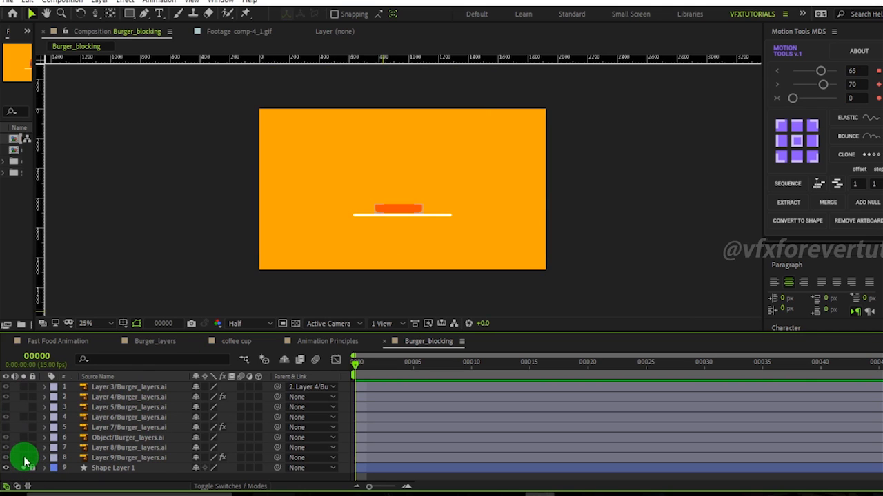
left_click(110, 458)
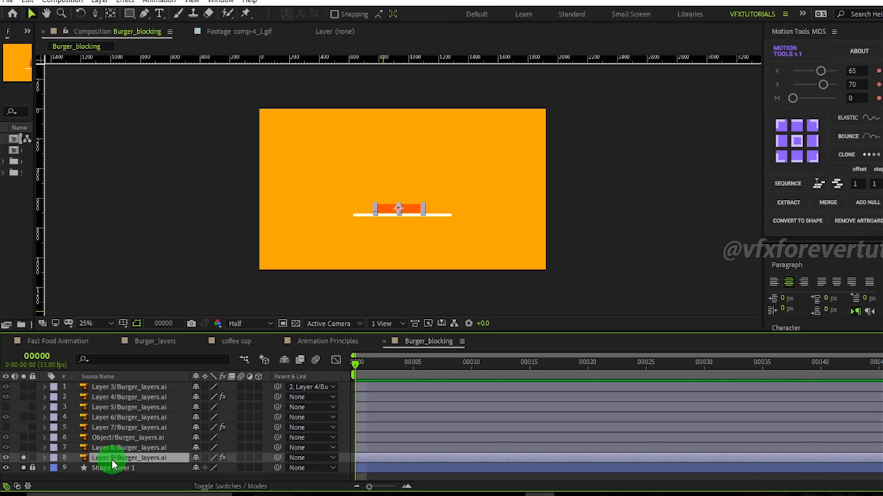
left_click(348, 398)
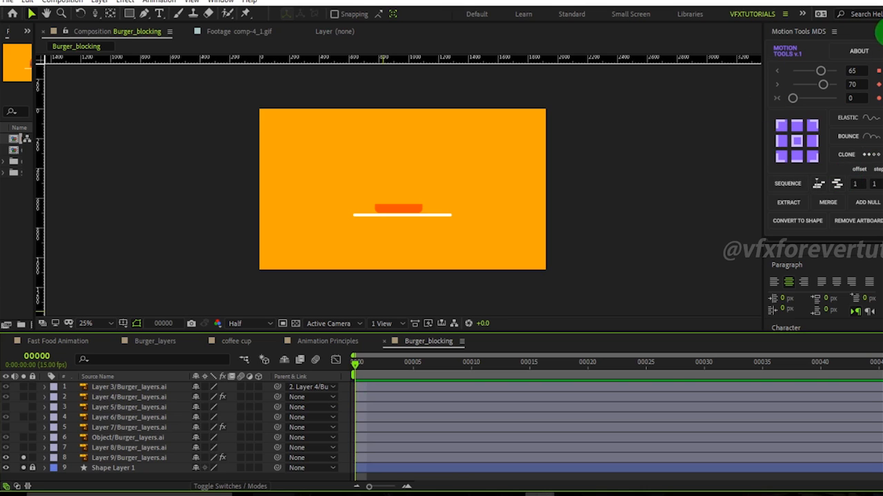
left_click(126, 458)
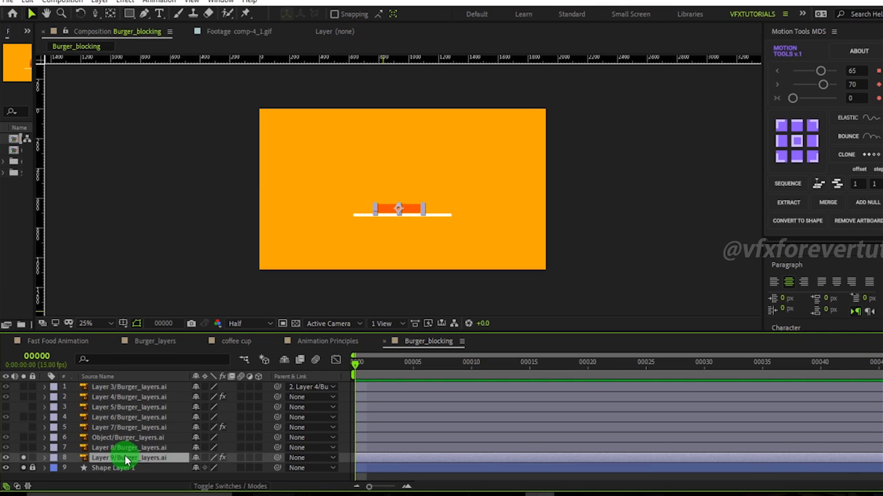
key("ctrl+space")
type("tra")
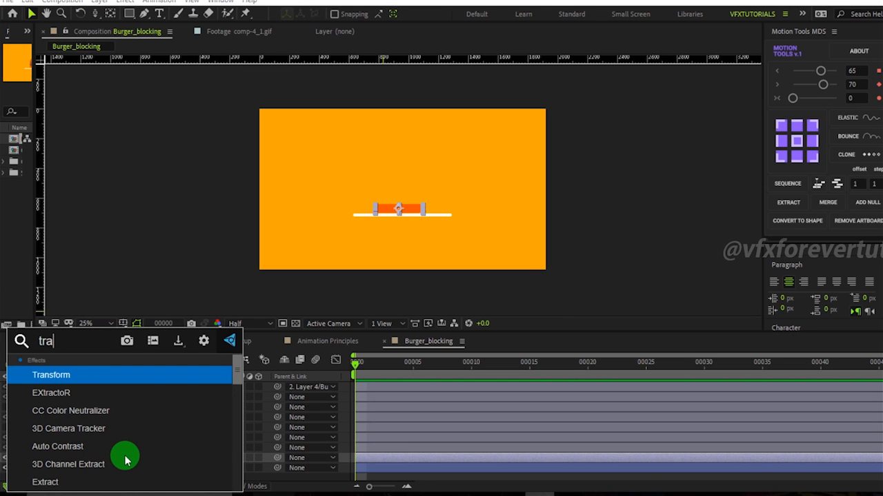
key("BackSpace")
key("BackSpace")
key("BackSpace")
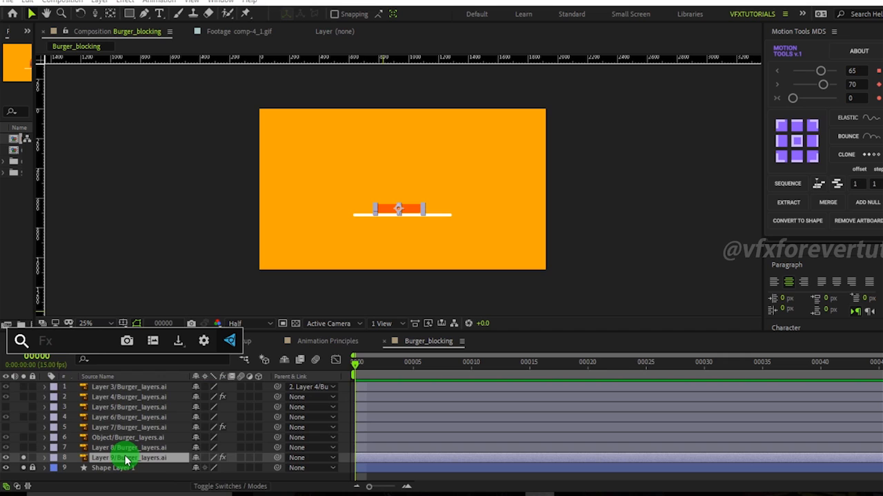
type("cc ")
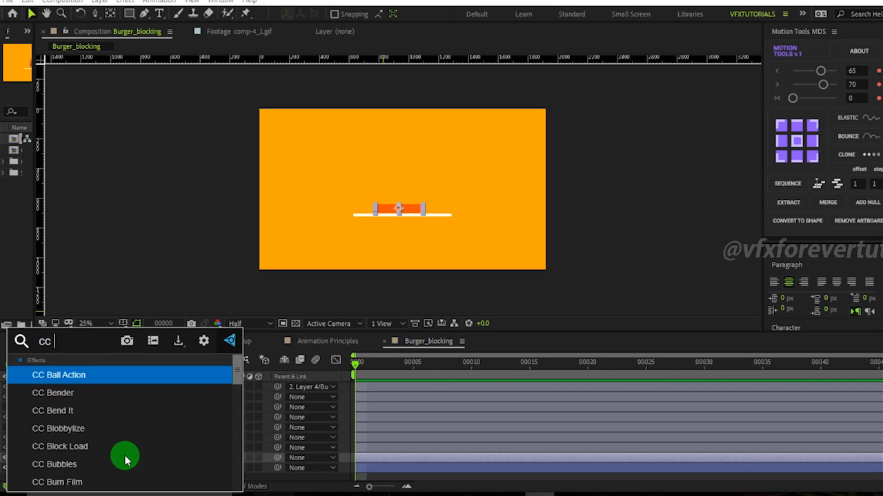
type("ble")
key("BackSpace")
key("BackSpace")
type("en")
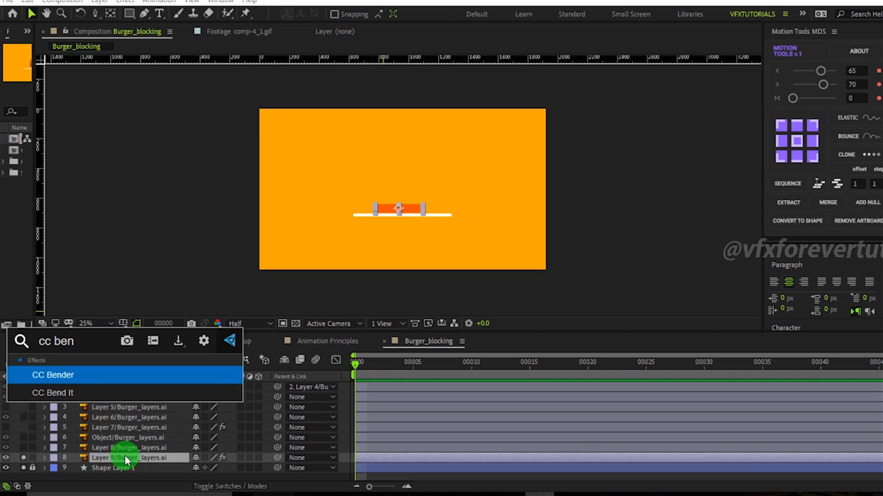
key("Down")
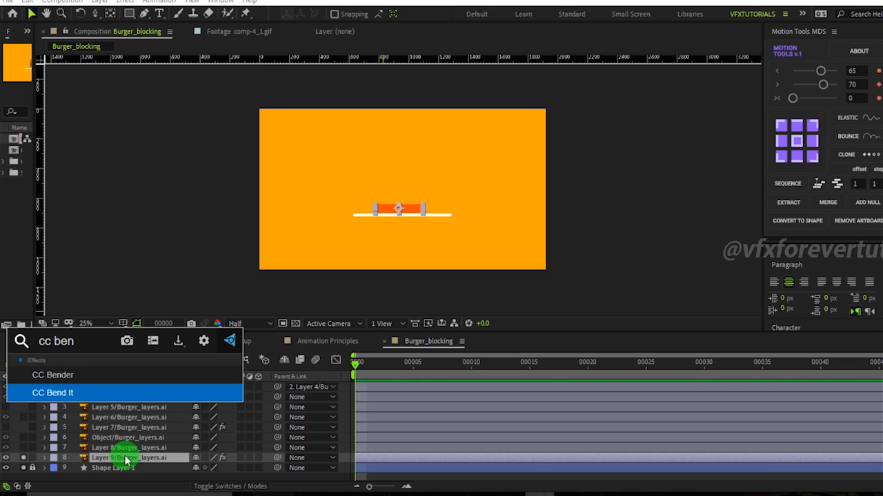
key("BackSpace")
key("BackSpace")
key("BackSpace")
key("BackSpace")
key("BackSpace")
key("BackSpace")
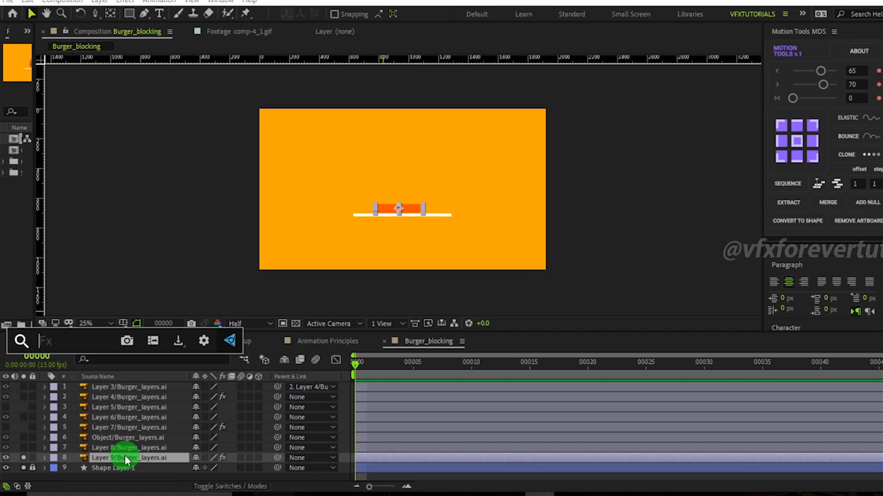
type("gra")
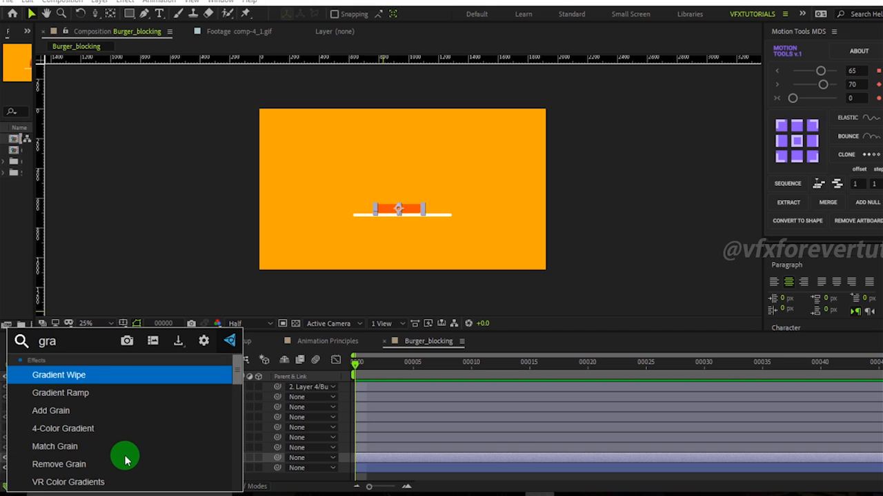
key("BackSpace")
type("ow")
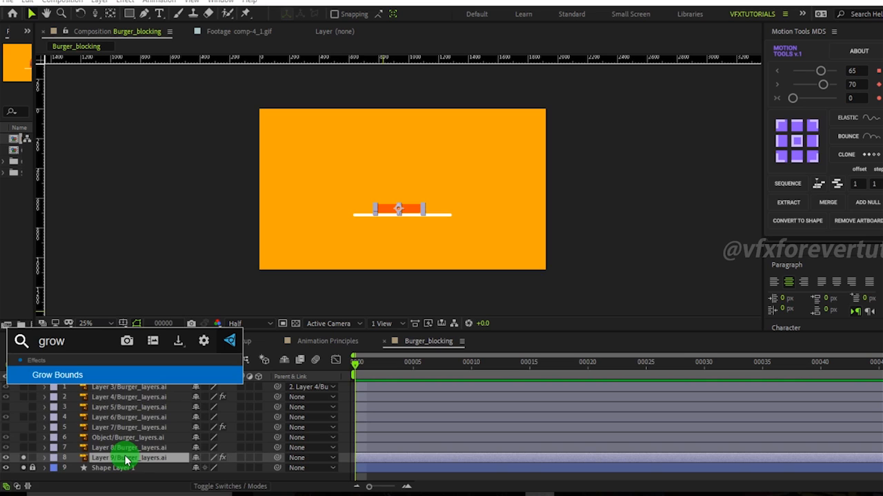
key("BackSpace")
key("BackSpace")
key("BackSpace")
key("BackSpace")
type("set ma")
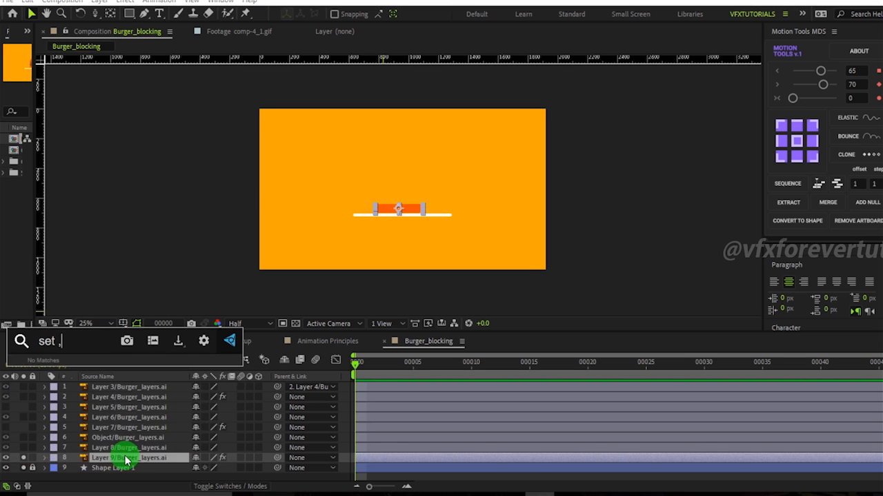
type("tte")
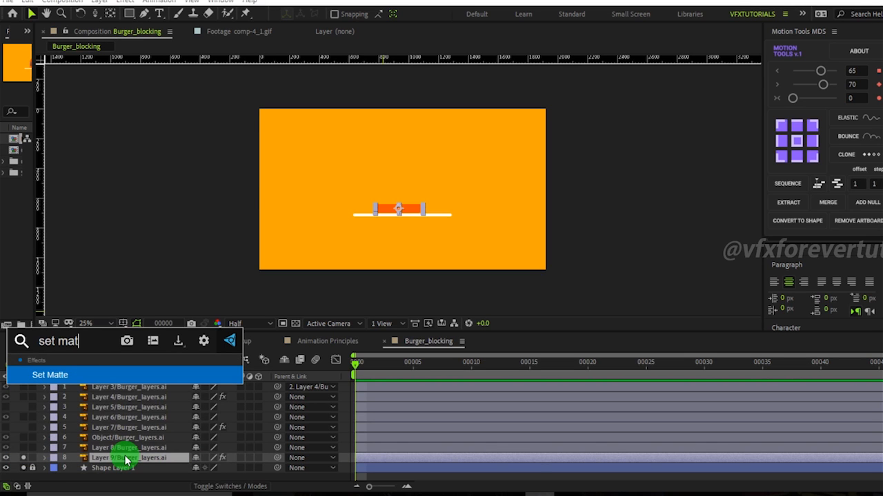
key("BackSpace")
key("BackSpace")
key("BackSpace")
key("BackSpace")
key("BackSpace")
key("BackSpace")
key("BackSpace")
key("BackSpace")
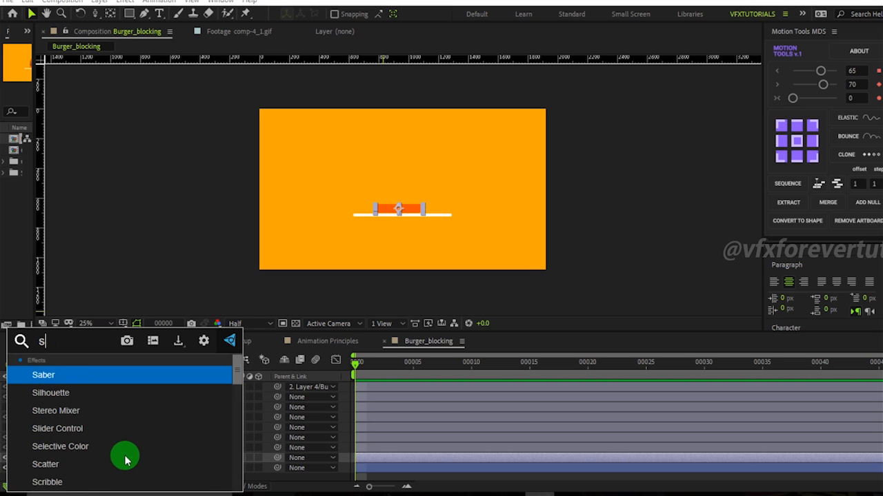
key("BackSpace")
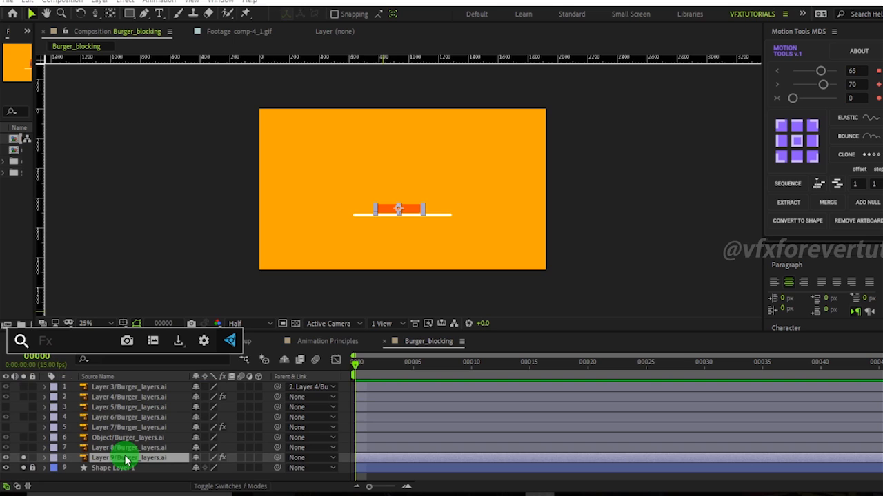
Select Layer 9/Burger_layers.ai, the bottom bun, and reveal its Position property.
left_click(341, 465)
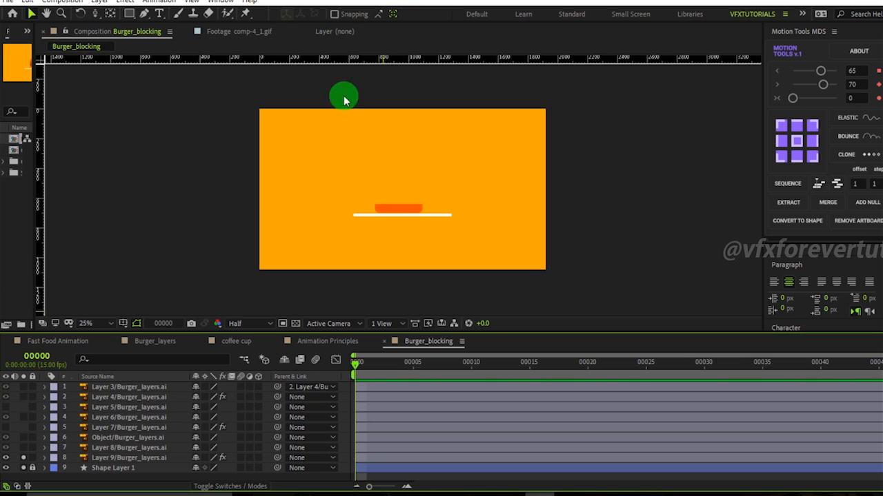
key("period")
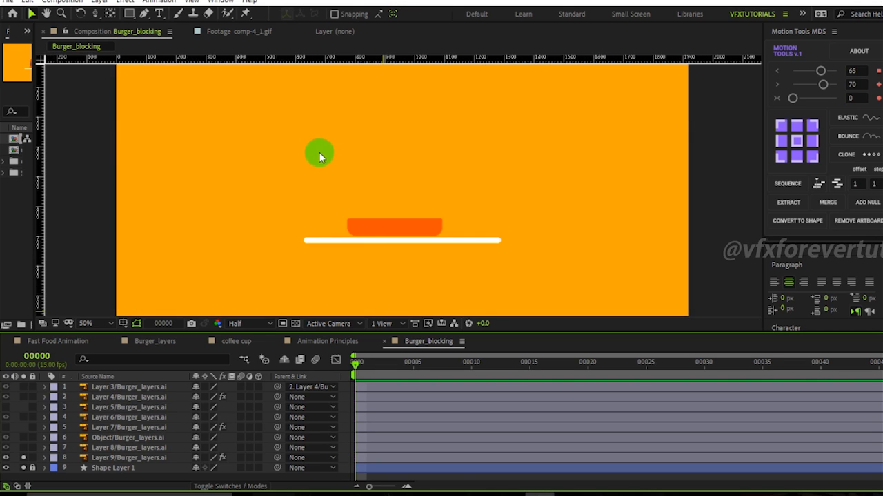
left_click(136, 458)
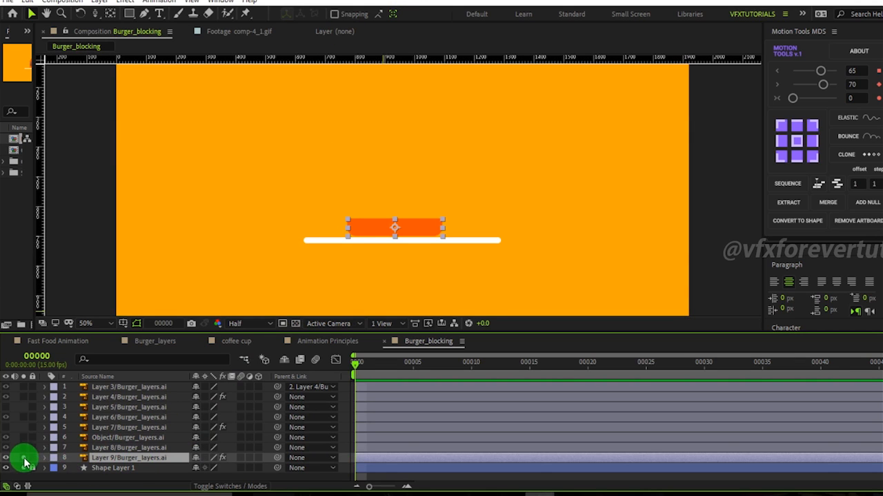
key("comma")
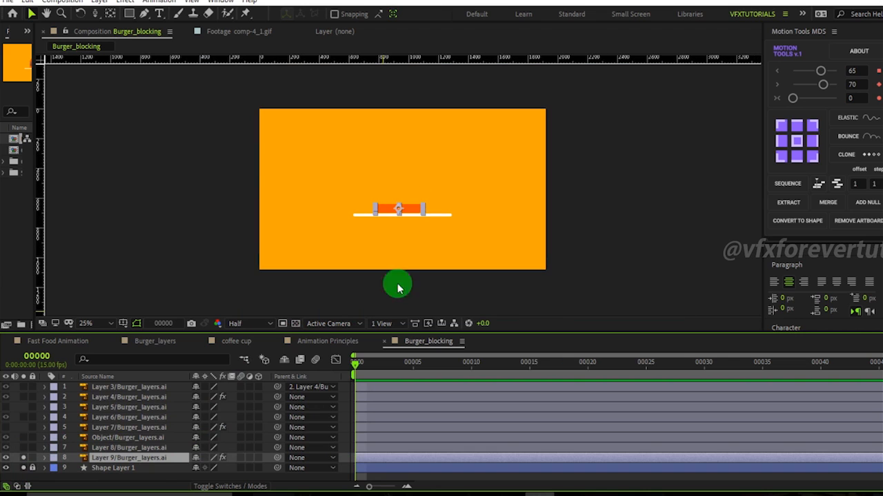
key("p")
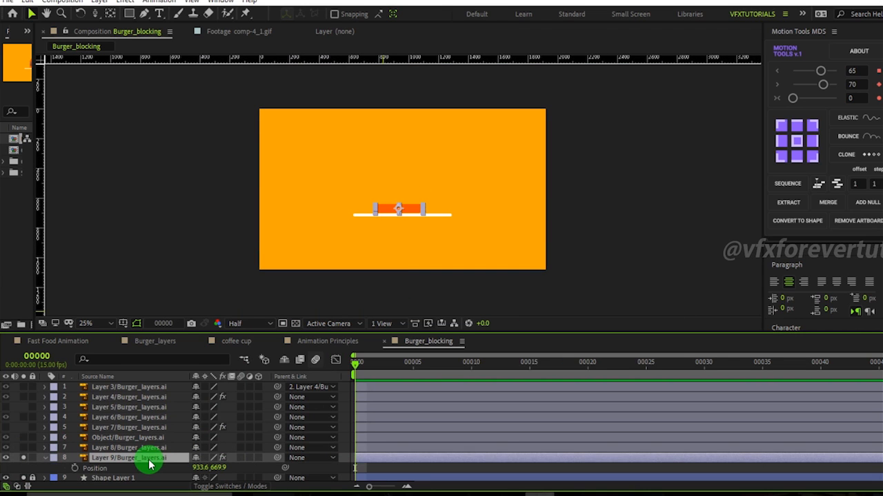
Enlarge the timeline panel and separate the bottom bun's Position into X and Y dimensions.
left_click_drag(257, 335, 257, 322)
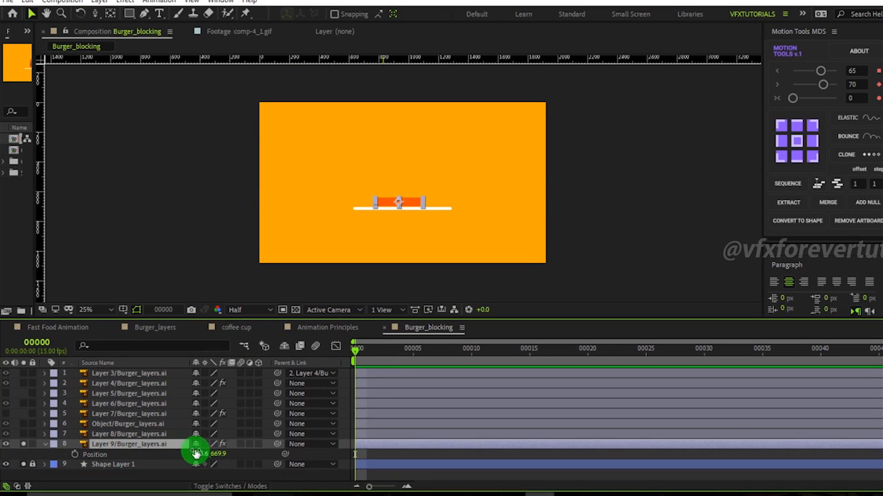
left_click_drag(218, 457, 211, 431)
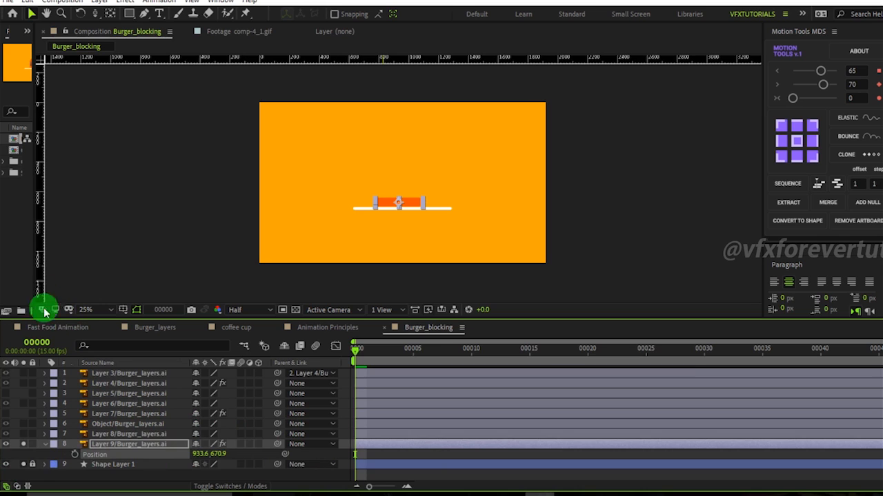
left_click(58, 327)
left_click(372, 351)
left_click_drag(374, 362, 821, 394)
left_click(427, 328)
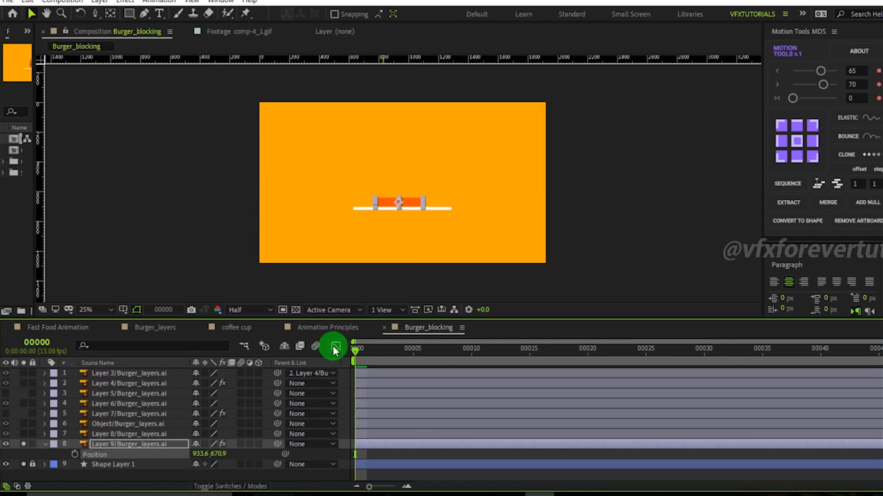
right_click(113, 456)
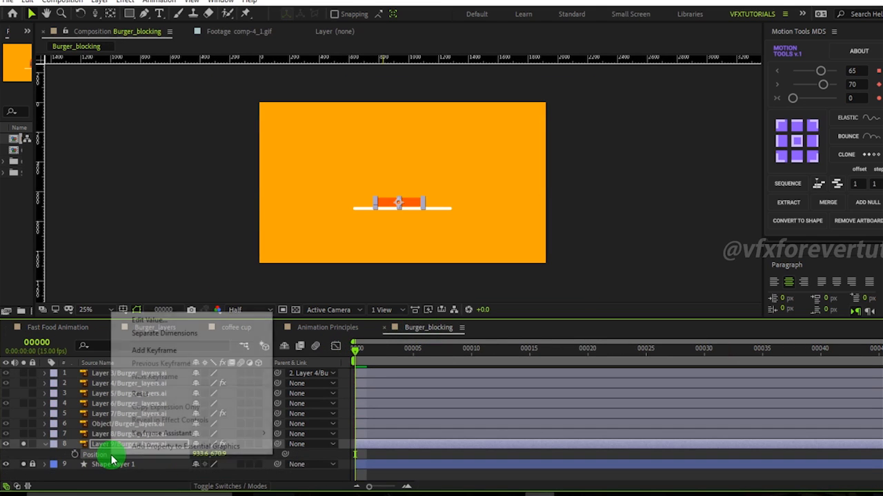
left_click(188, 335)
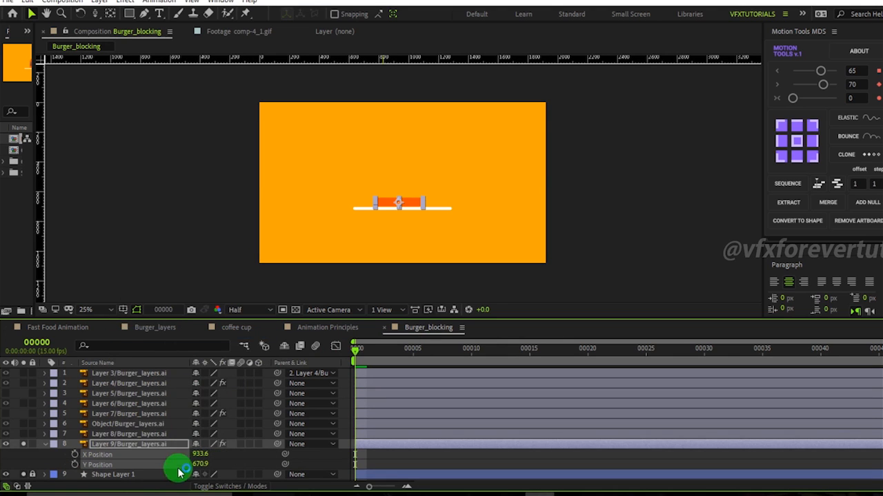
Leave only the Y Position property displayed for the bottom bun layer.
left_click(236, 460)
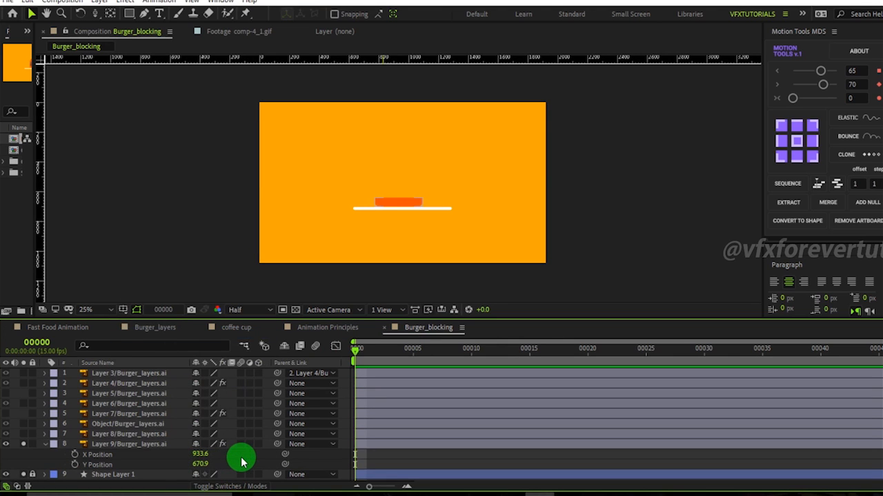
left_click_drag(356, 352, 321, 345)
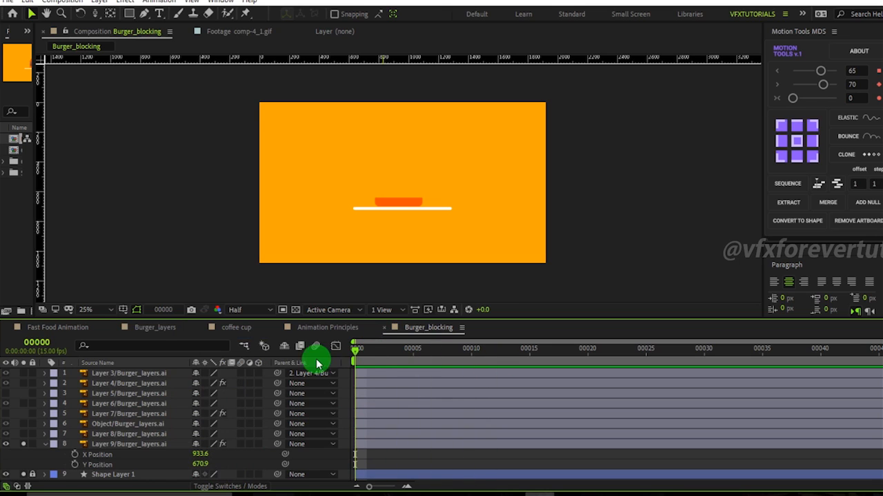
left_click(102, 456, "alt+shift")
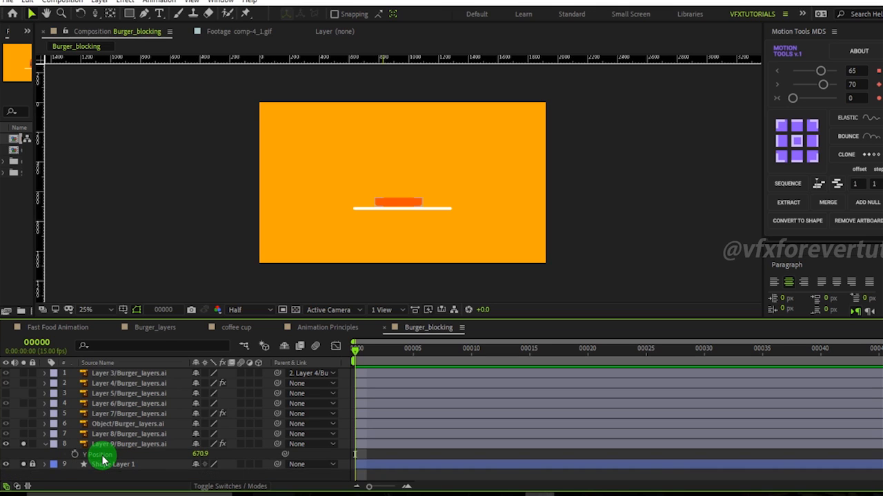
left_click(142, 445)
left_click_drag(201, 454, 163, 455)
key("ctrl+z")
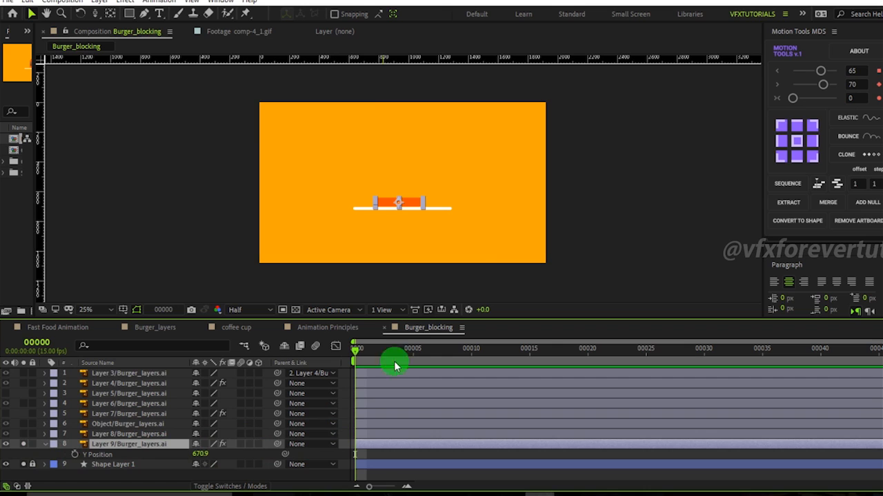
Scrub through the Fast Food Animation reference composition, then return to Burger_blocking.
left_click(50, 327)
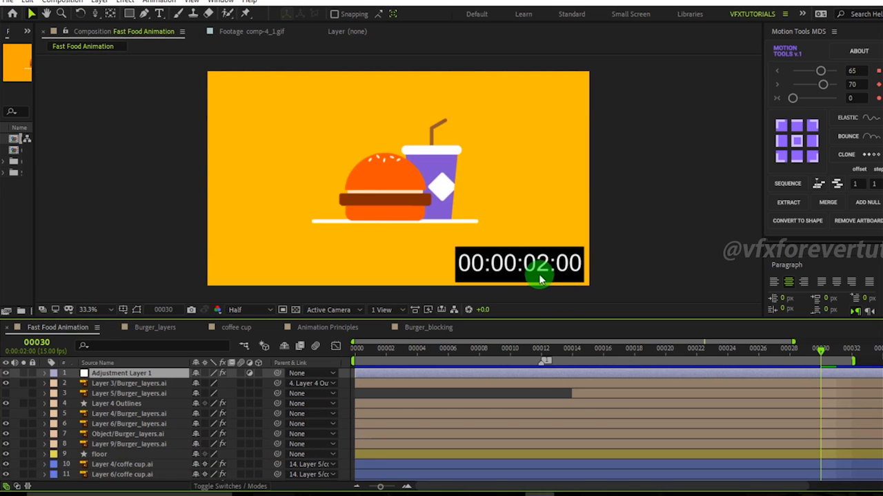
left_click(351, 359)
left_click_drag(352, 360, 544, 380)
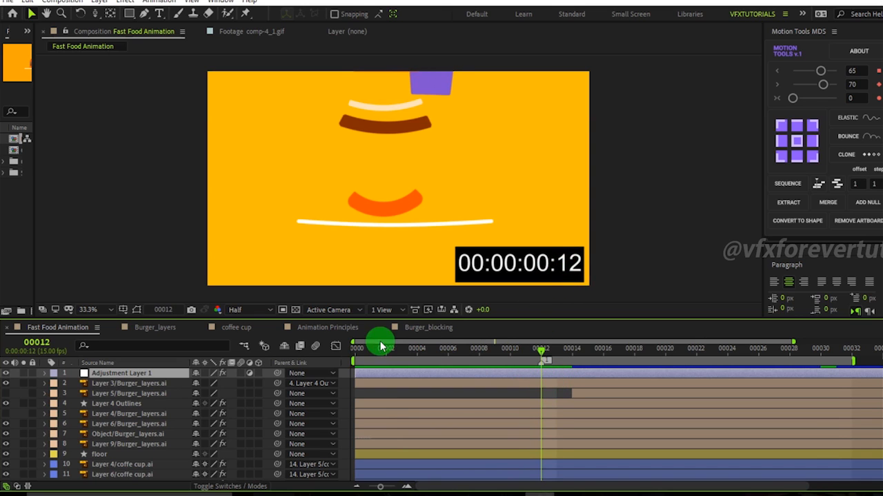
left_click(428, 328)
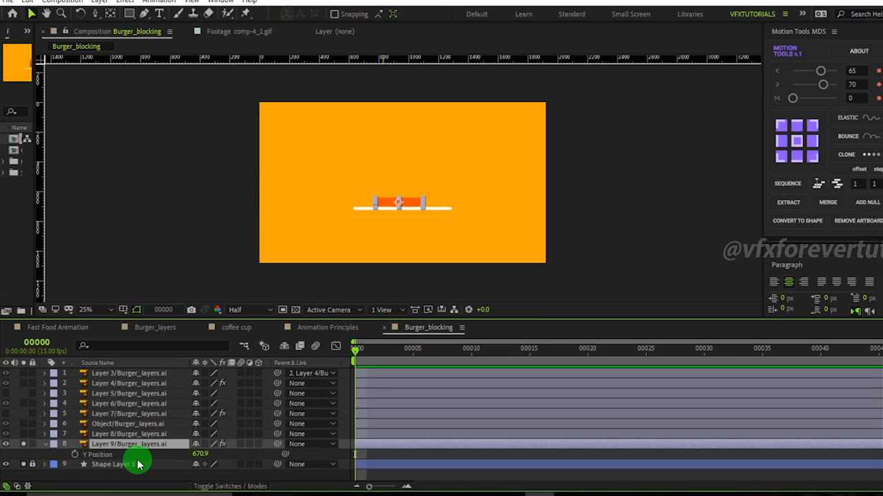
Keyframe the bottom bun's Y Position at frame 0, and at frame 10 set it to -129.1.
left_click(76, 458)
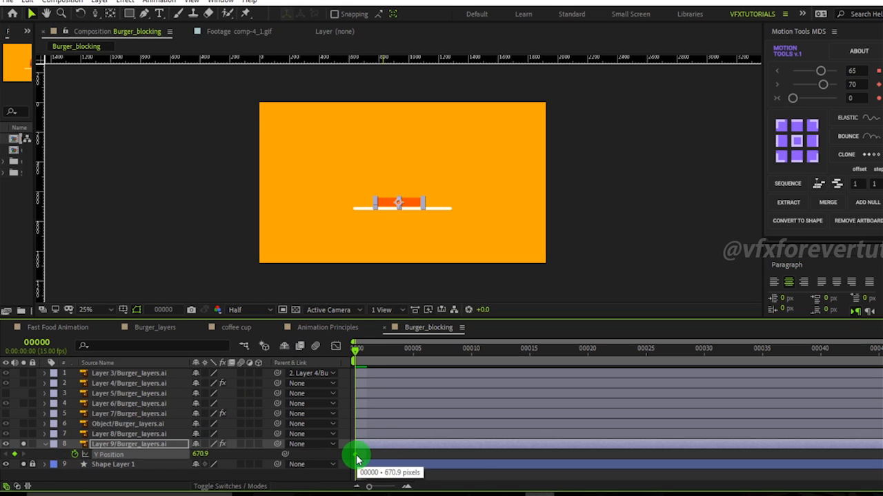
key("space")
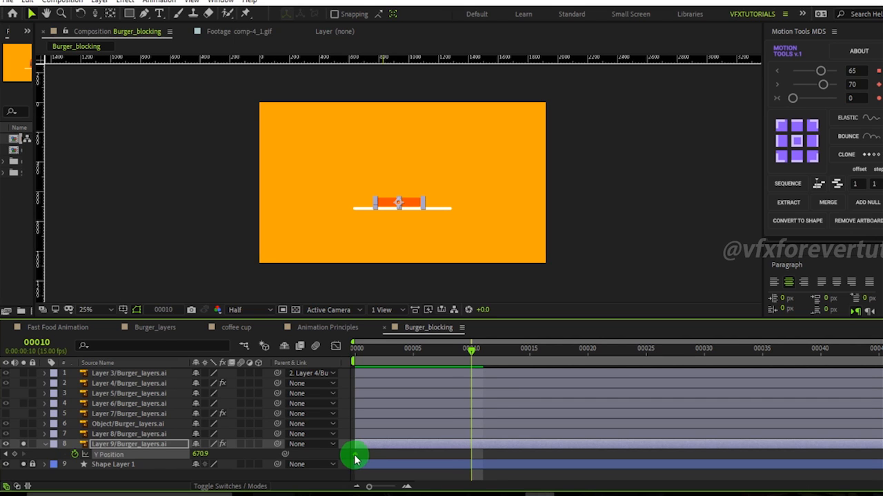
left_click(15, 455)
left_click_drag(202, 458, 161, 460)
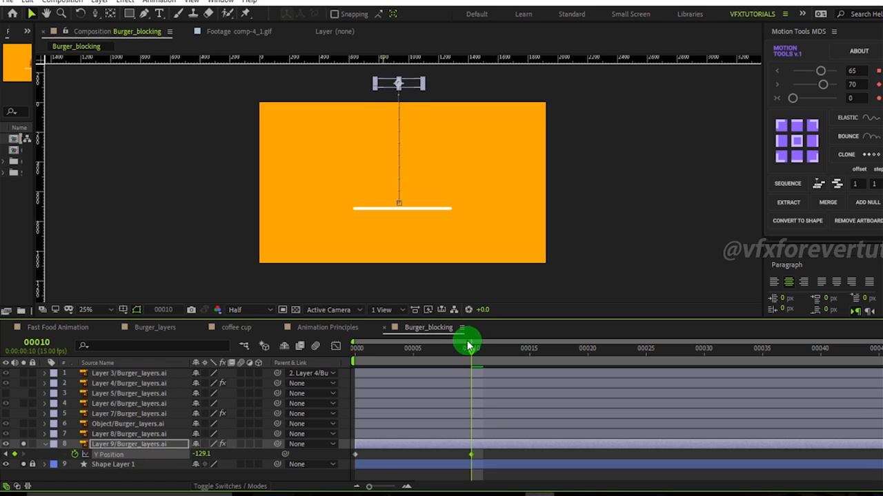
left_click_drag(468, 346, 469, 384)
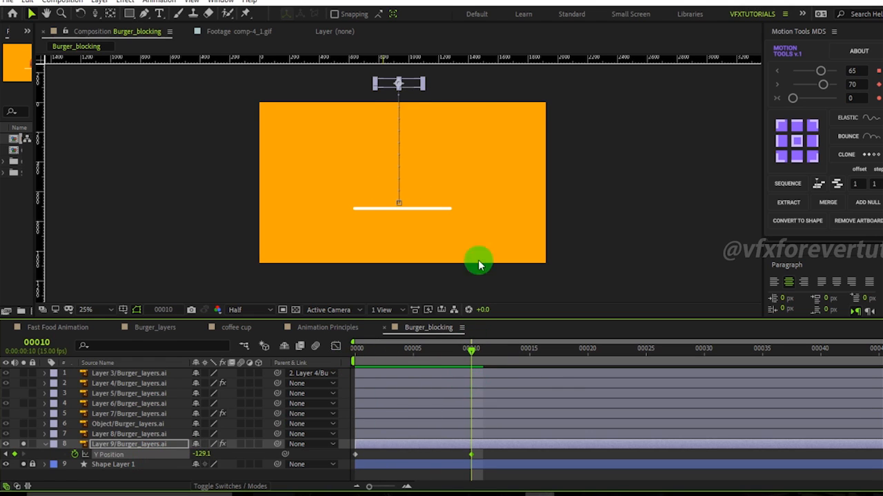
scroll(414, 111, "up", 6)
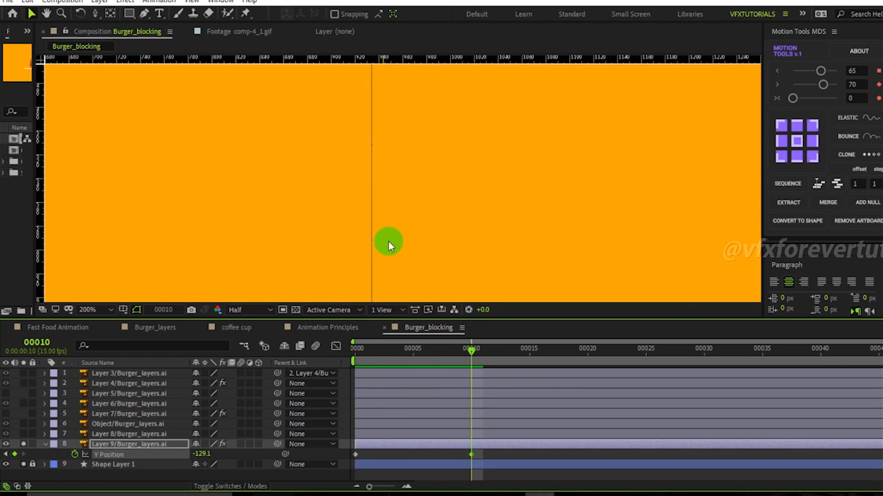
scroll(388, 253, "down", 2)
scroll(396, 121, "down", 2)
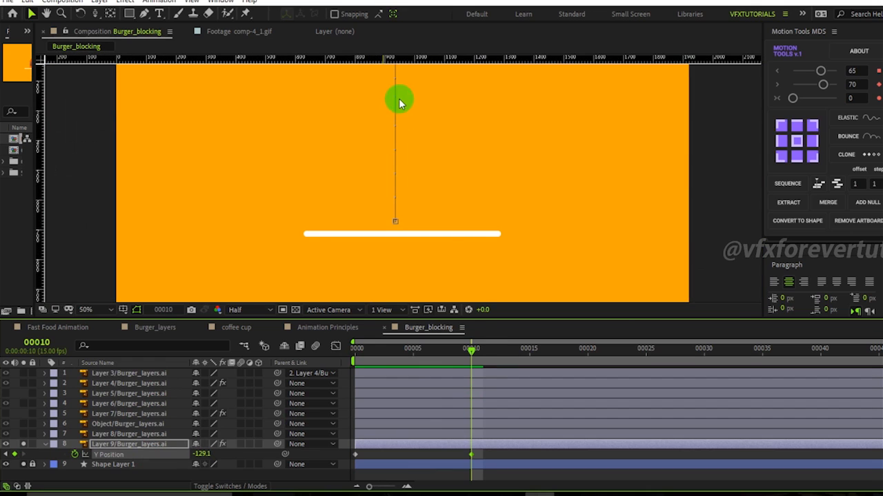
Open the Graph Editor showing the bottom bun's Y Position curve and zoom the composition view out to 25%.
left_click_drag(491, 457, 343, 459)
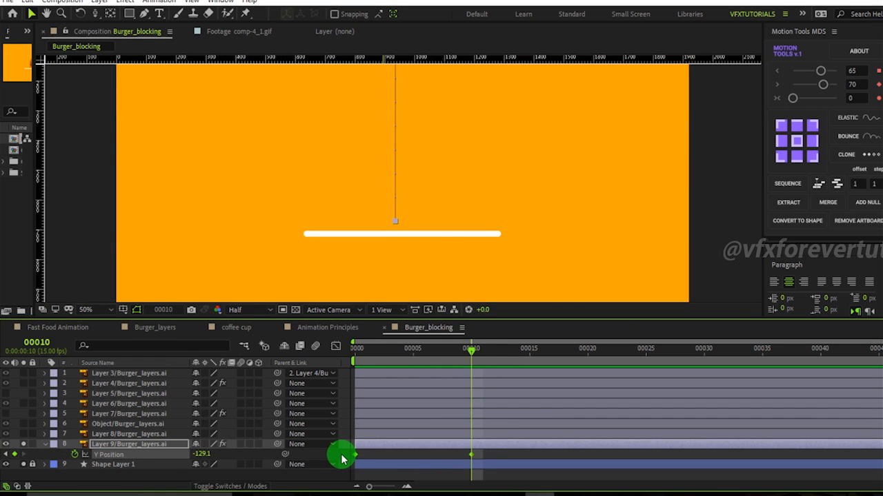
left_click(342, 459)
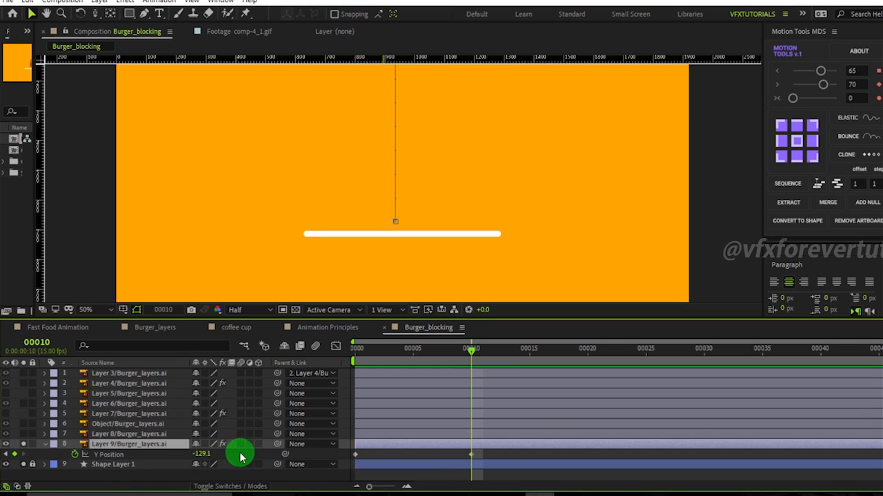
left_click(401, 349)
left_click_drag(389, 352, 322, 350)
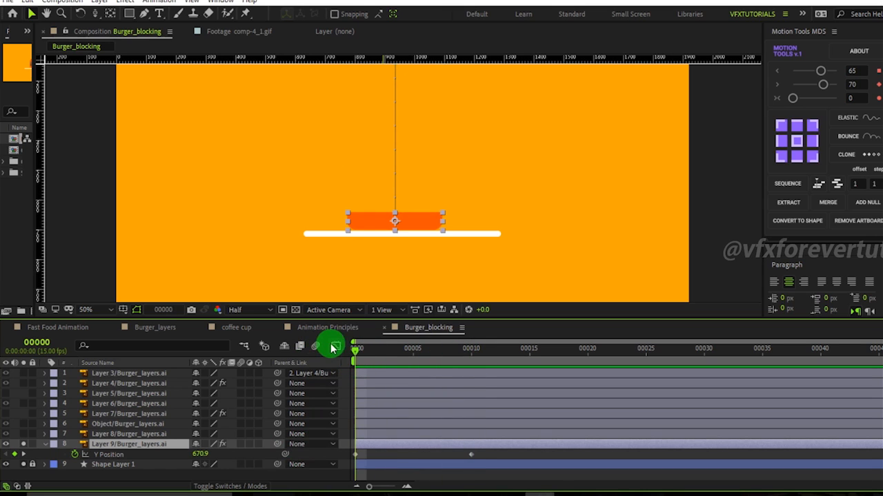
left_click(335, 346)
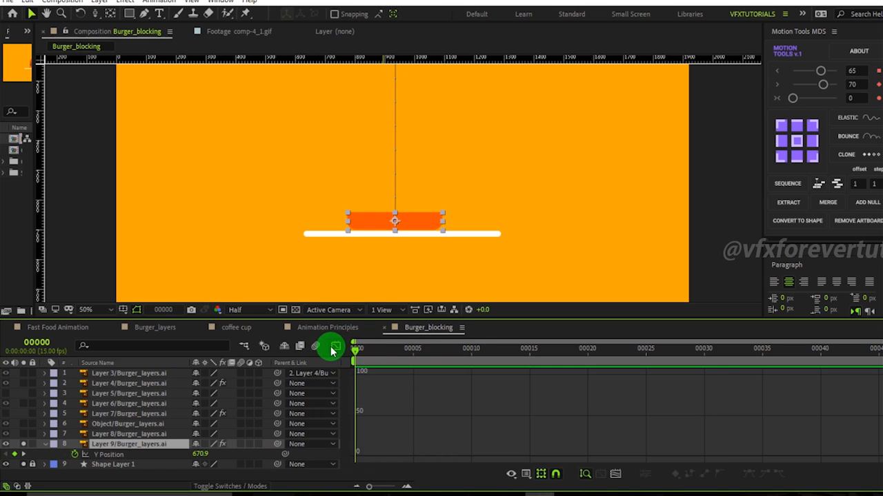
left_click(135, 458)
left_click_drag(393, 374, 326, 400)
left_click_drag(427, 397, 493, 487)
left_click_drag(500, 402, 455, 479)
scroll(430, 171, "down", 2)
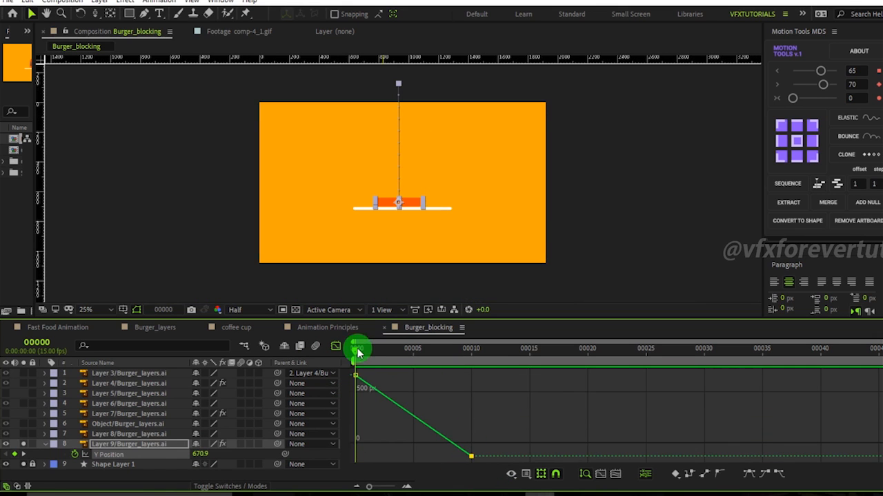
Set the work area to end at about frame 16, then close the Graph Editor.
left_click_drag(370, 350, 501, 364)
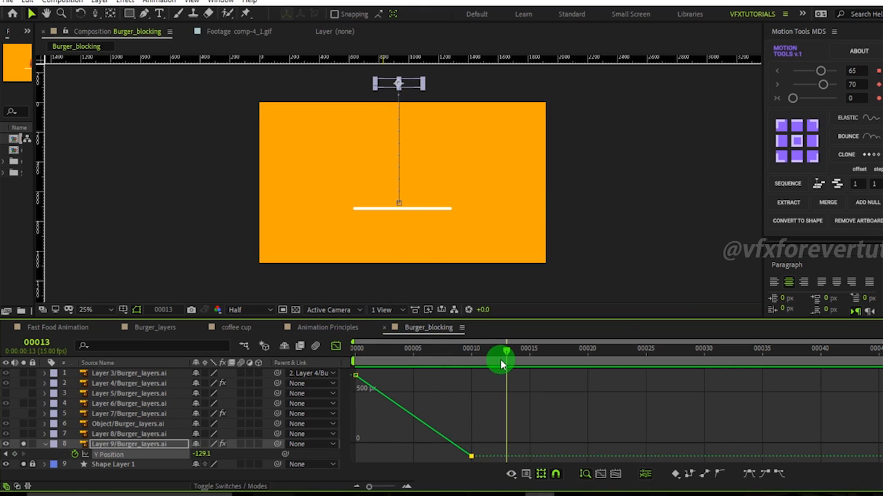
left_click(529, 351)
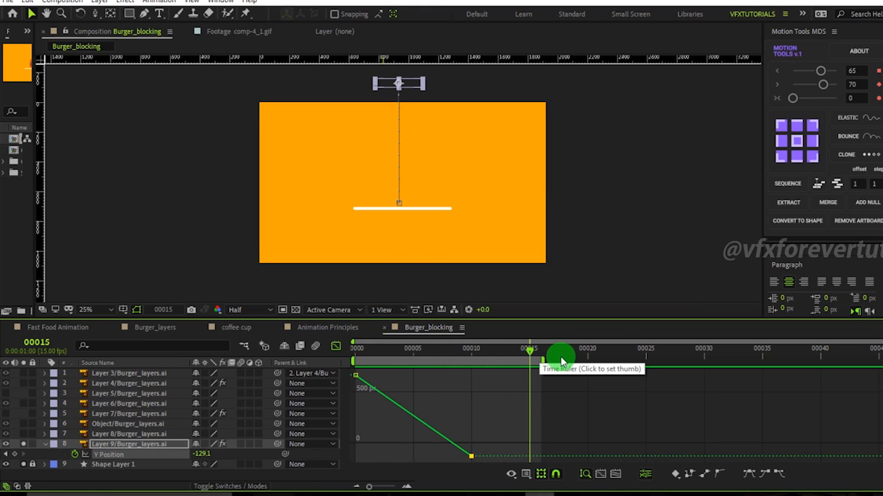
left_click_drag(562, 362, 315, 359)
left_click(337, 346)
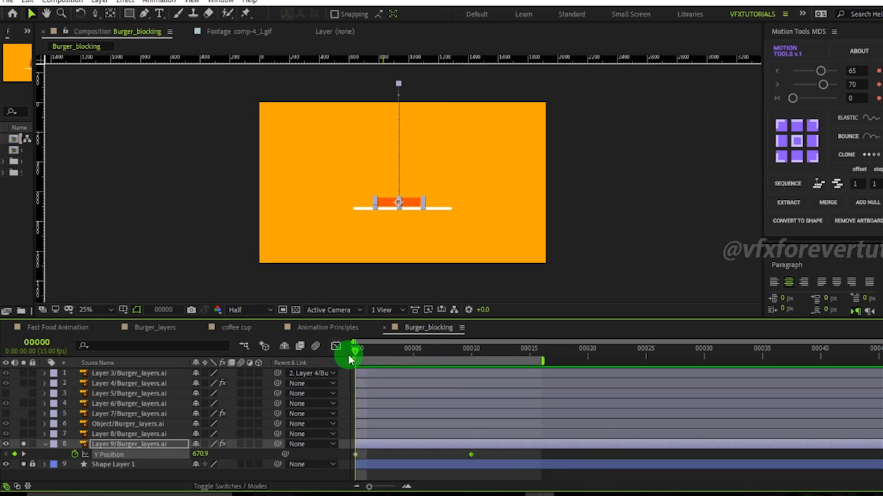
Select both Y Position keyframes of the bottom bun and time-reverse them.
left_click_drag(512, 456, 349, 461)
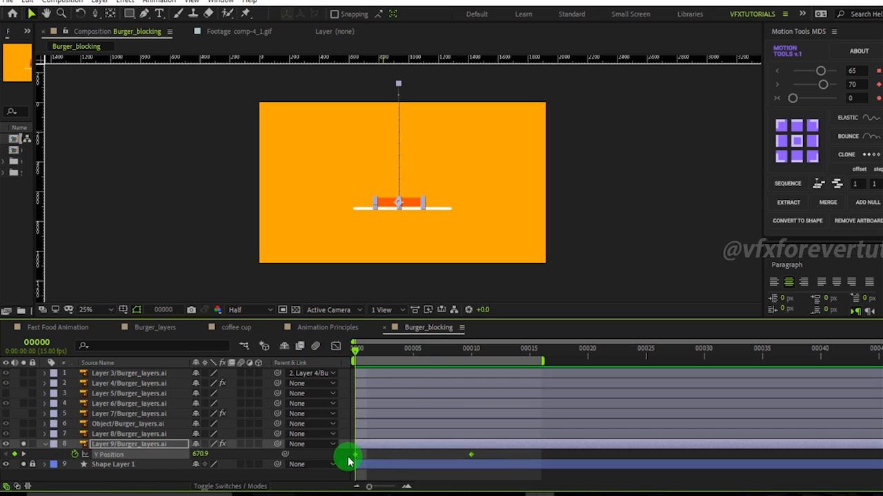
right_click(357, 461)
mouse_move(390, 445)
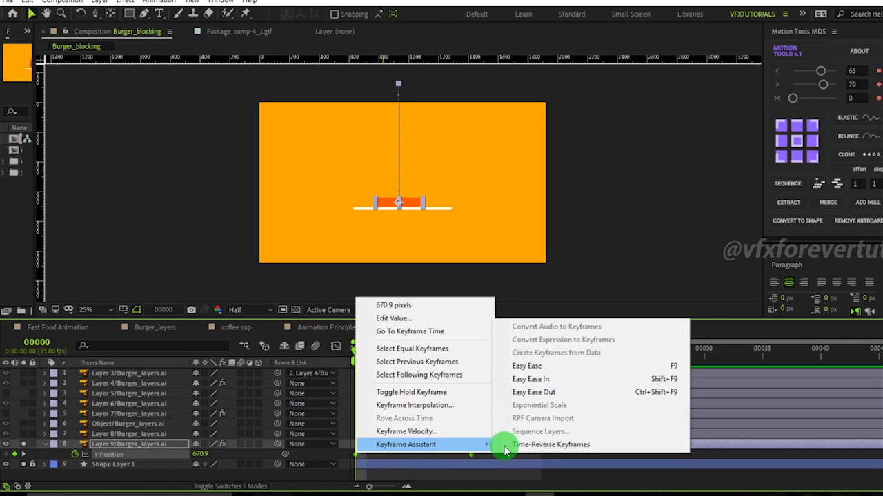
left_click(538, 444)
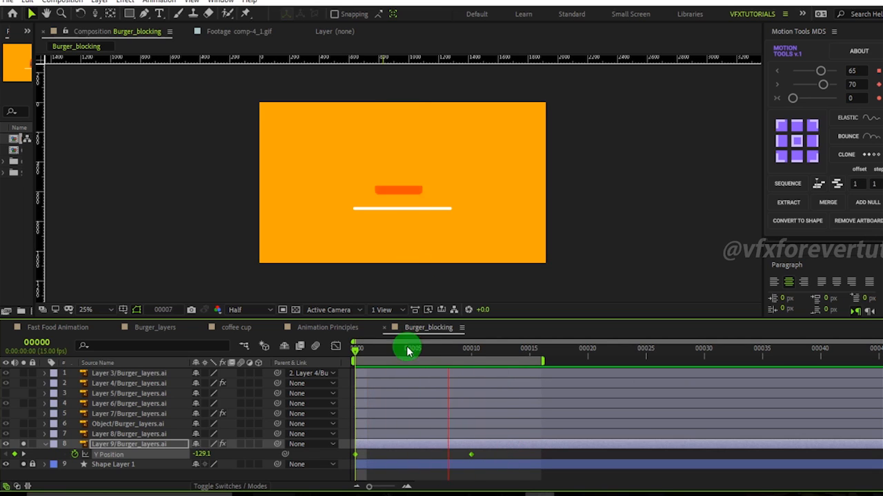
Move the bottom bun's landing keyframe from frame 10 to frame 6.
left_click_drag(404, 359, 424, 374)
left_click(507, 458)
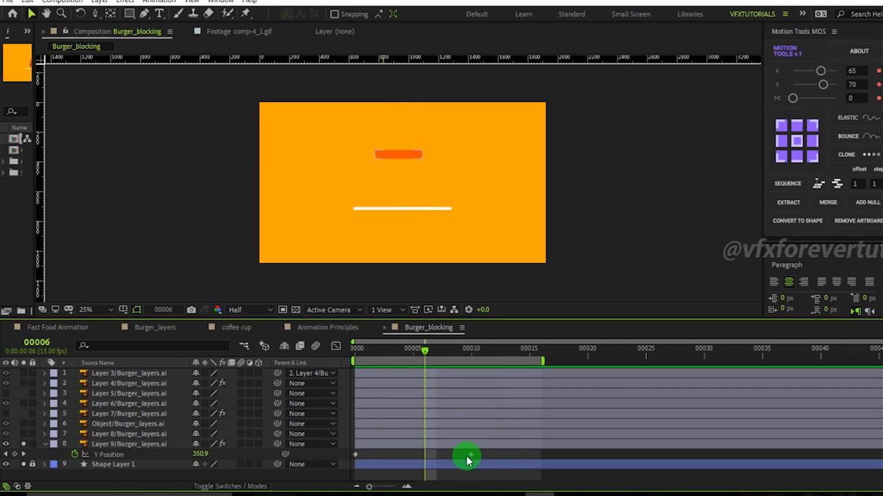
left_click_drag(472, 458, 424, 460)
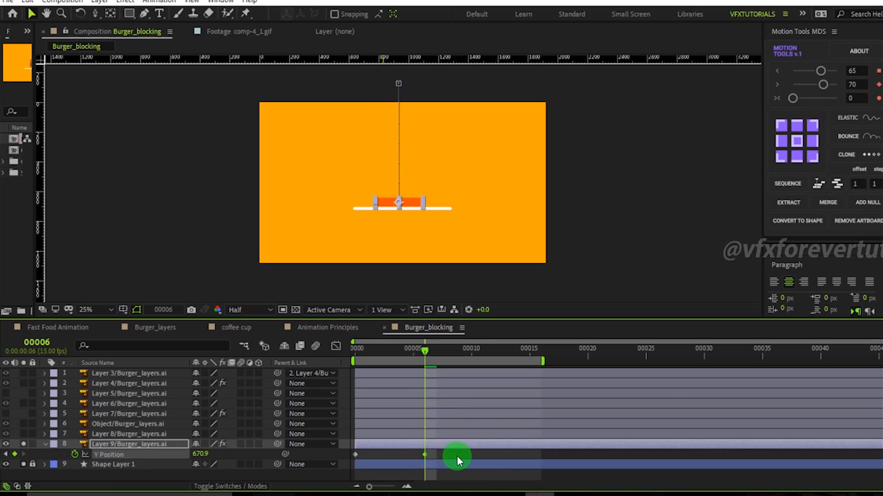
left_click(457, 459)
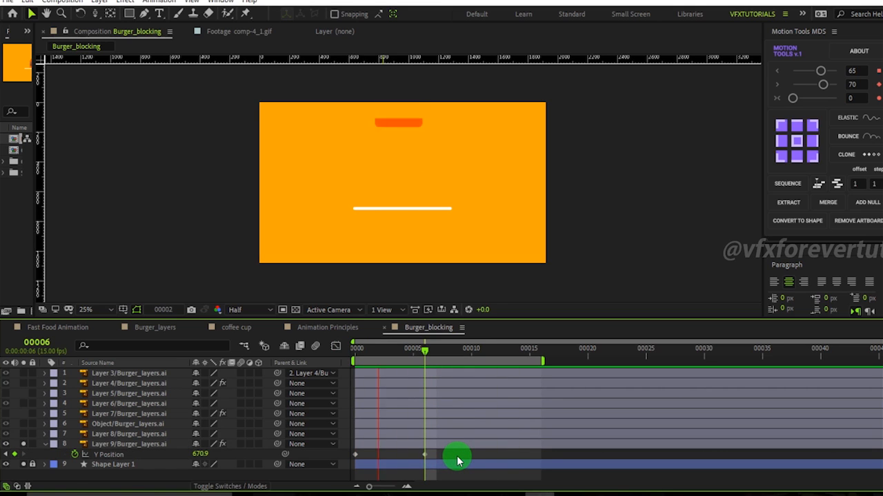
Try moving the landing keyframe to about frame 13 and preview the drop.
left_click_drag(397, 350, 344, 380)
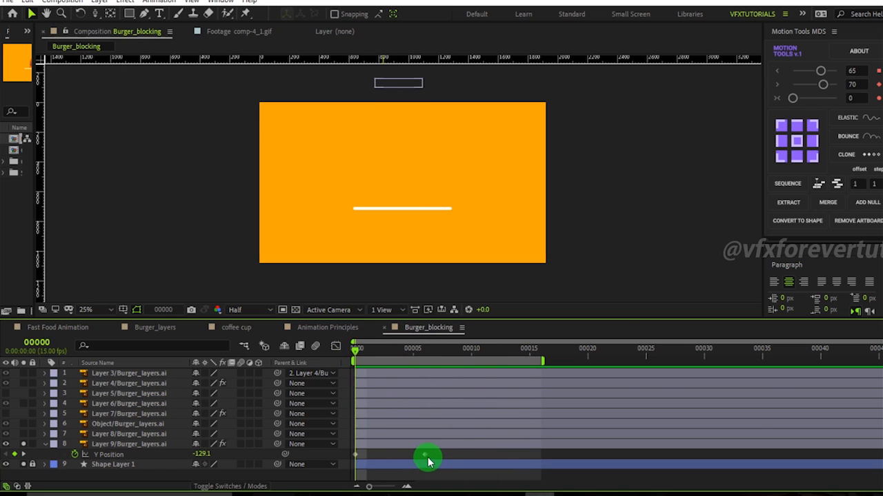
left_click_drag(424, 455, 508, 458)
key("space")
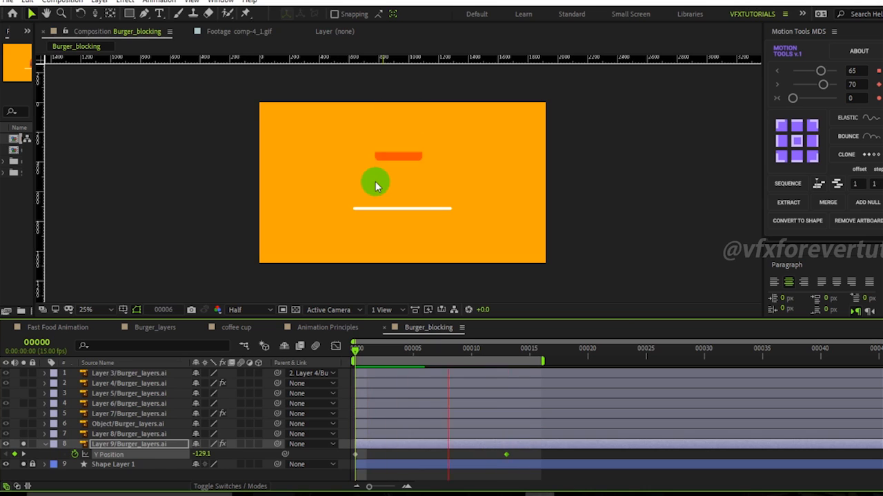
key("space")
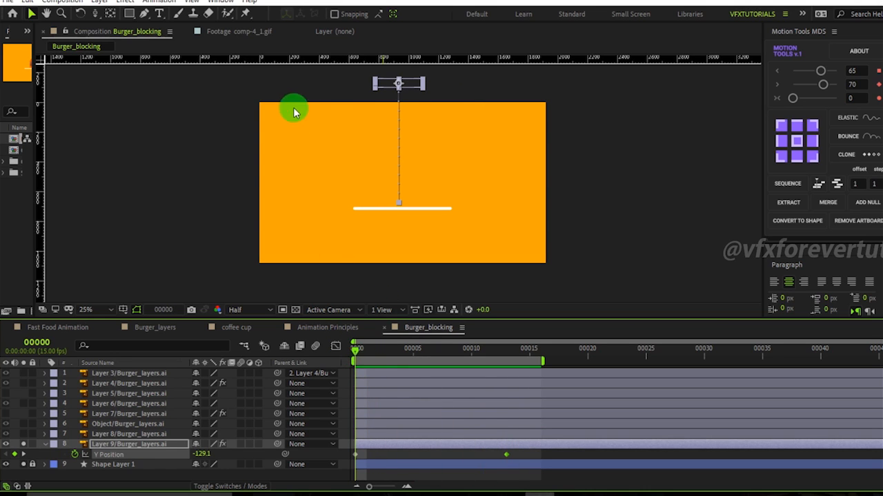
left_click_drag(365, 353, 299, 368)
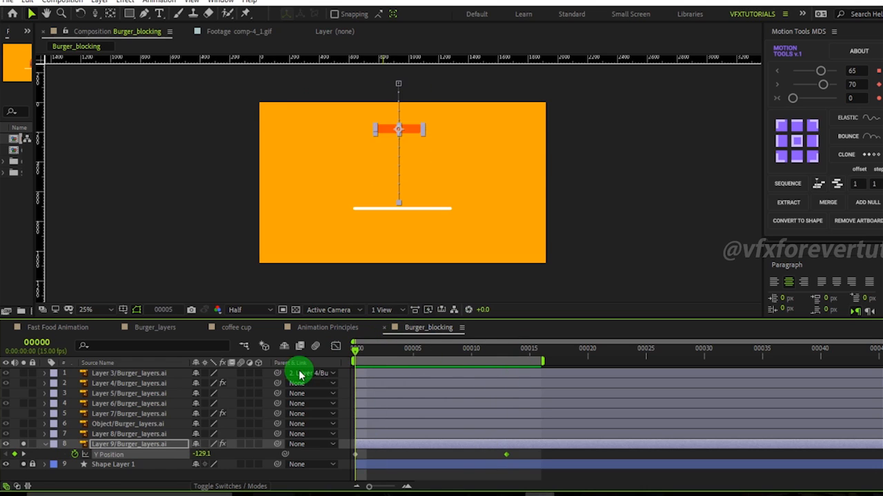
Move the landing keyframe back to frame 6 and return to frame 0.
left_click_drag(504, 460, 423, 461)
left_click(460, 460)
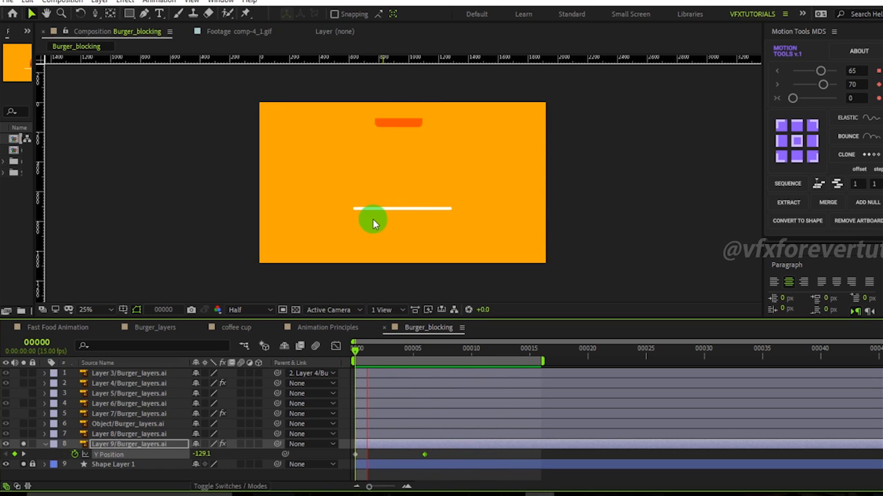
left_click_drag(384, 353, 355, 353)
Select both Y Position keyframes, open the Graph Editor and apply Easy Ease to them.
left_click_drag(447, 458, 329, 455)
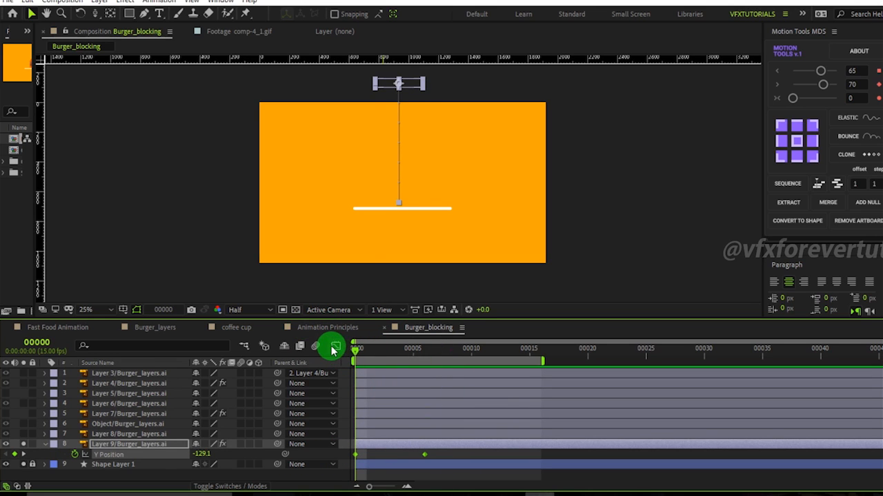
left_click(335, 347)
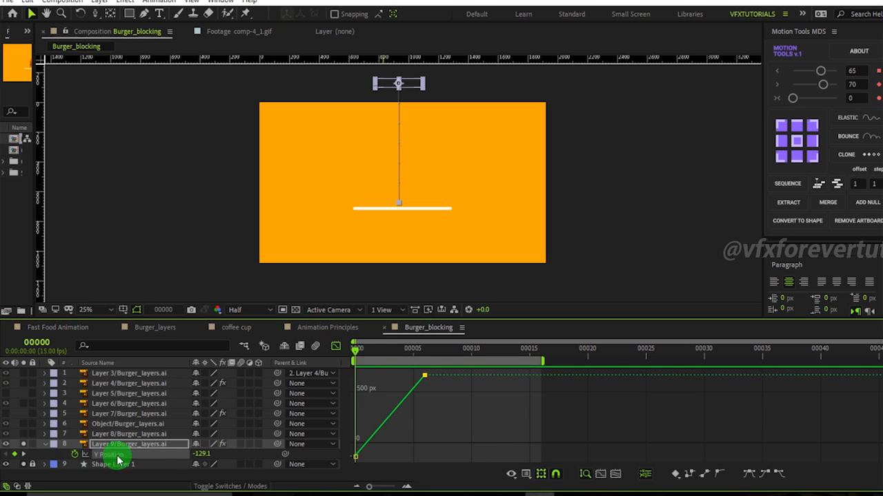
left_click(424, 377)
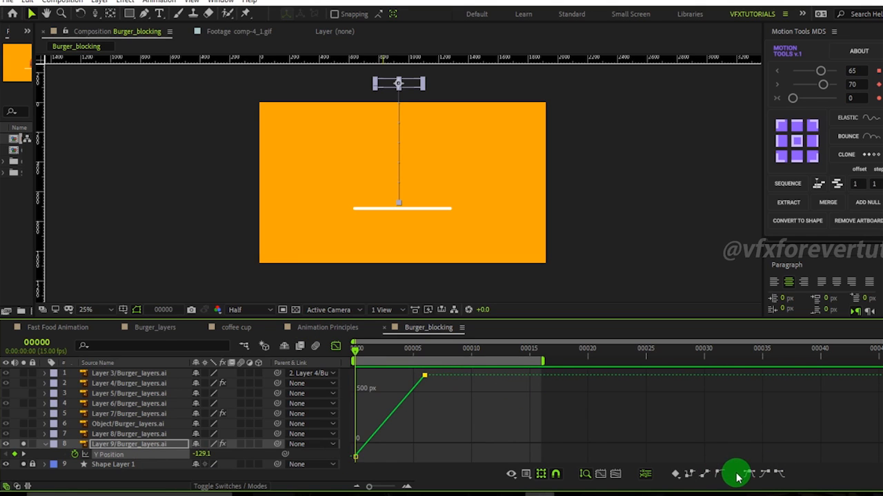
left_click(748, 475)
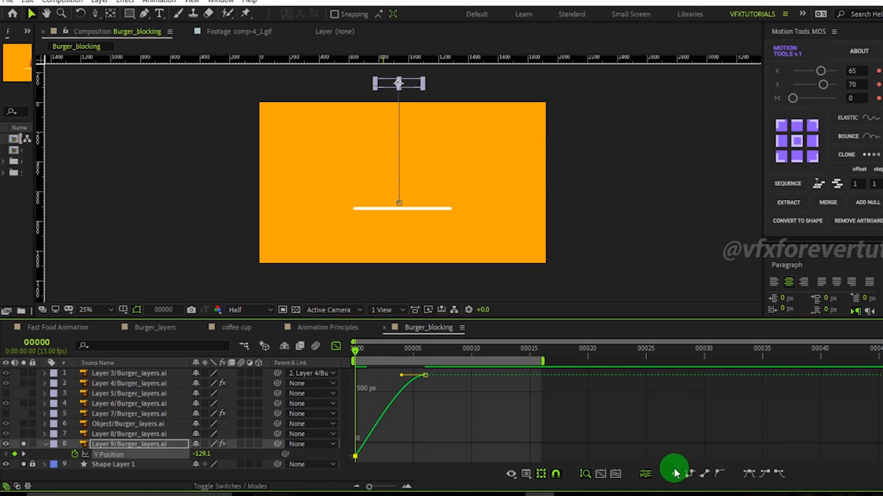
left_click(749, 475)
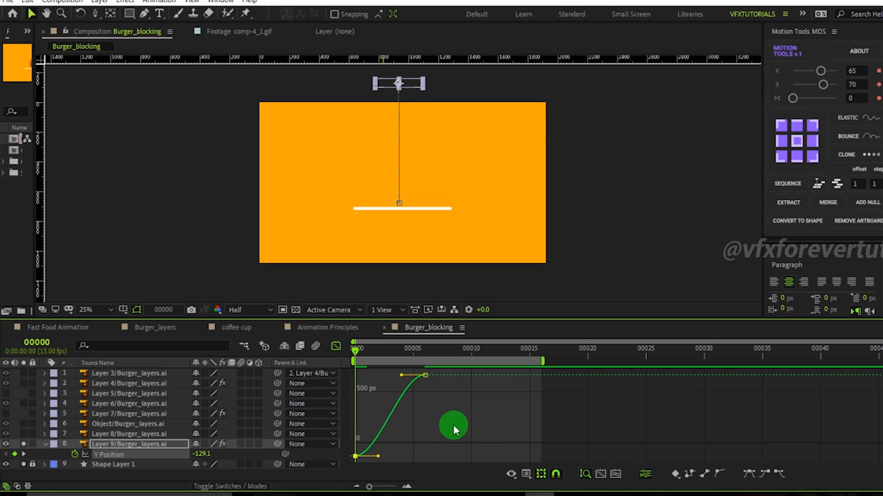
Drag the Bezier handles of the Y Position curve so the bun accelerates into its landing at frame 6.
left_click_drag(469, 416, 405, 370)
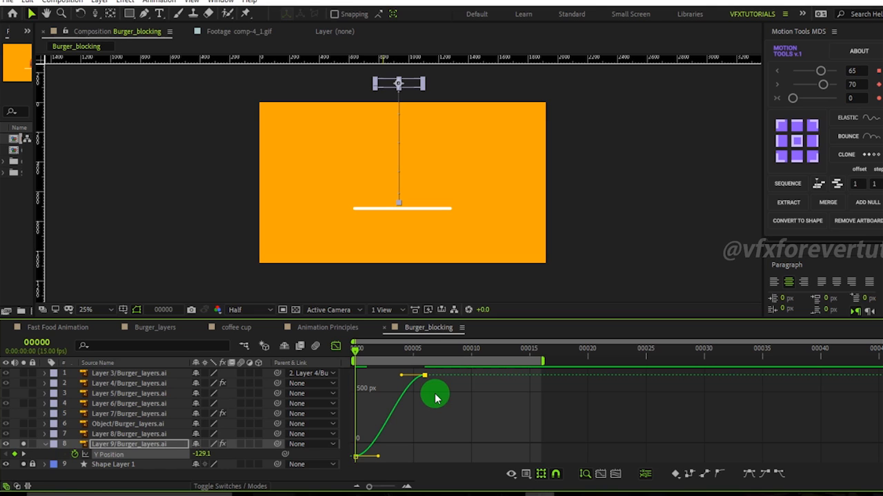
left_click_drag(369, 486, 386, 489)
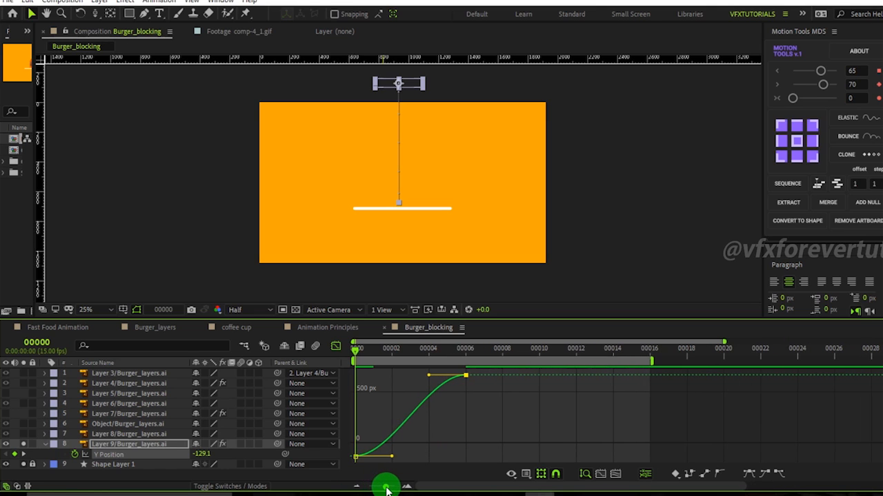
left_click_drag(365, 349, 466, 356)
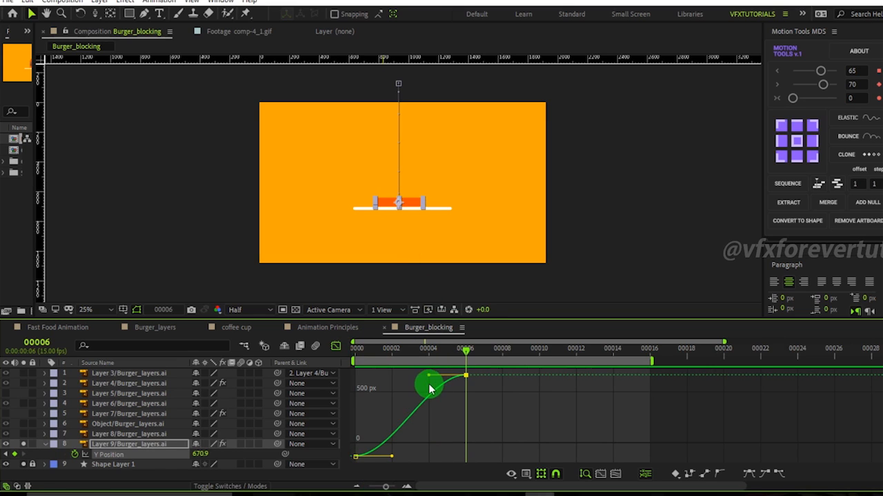
mouse_move(355, 459)
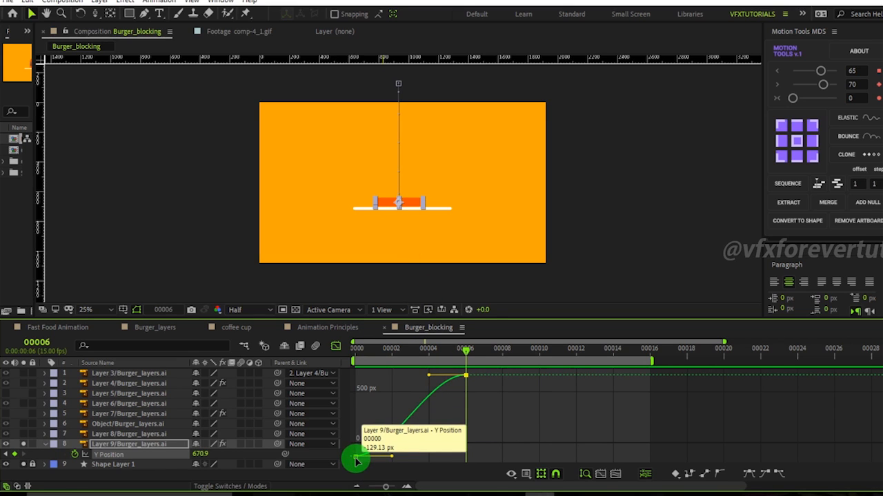
left_click(357, 459)
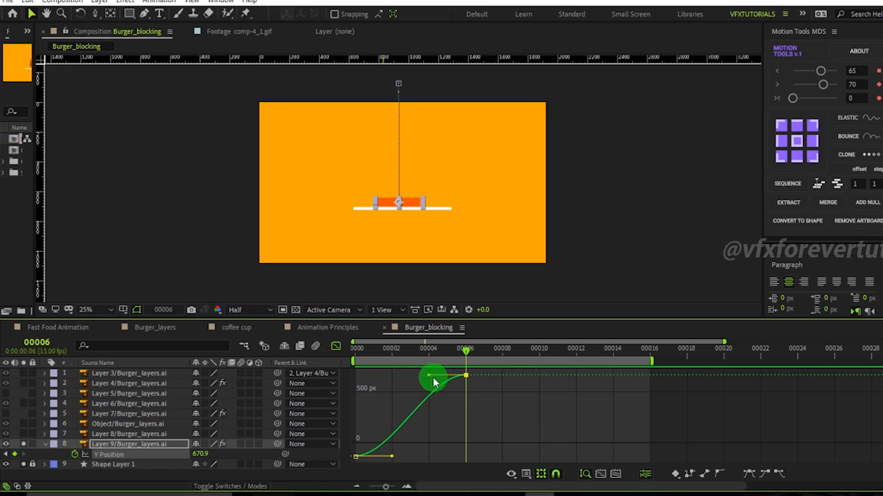
left_click_drag(430, 379, 454, 429)
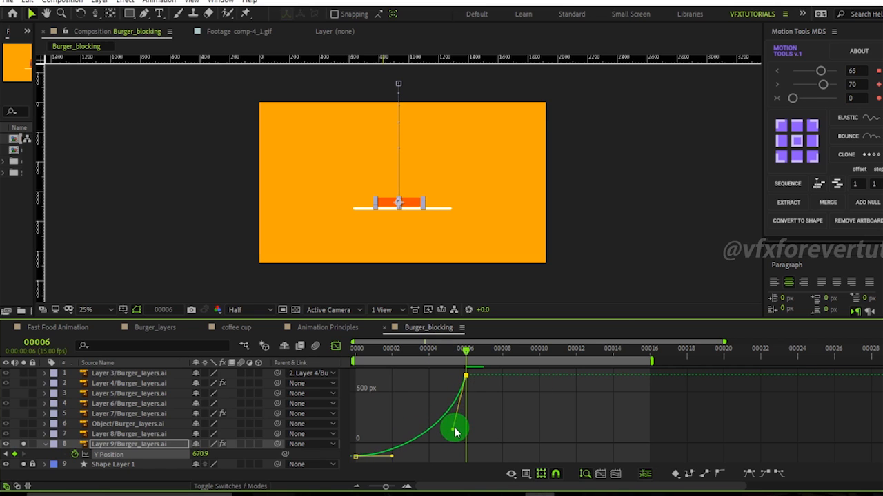
left_click_drag(459, 358, 467, 410)
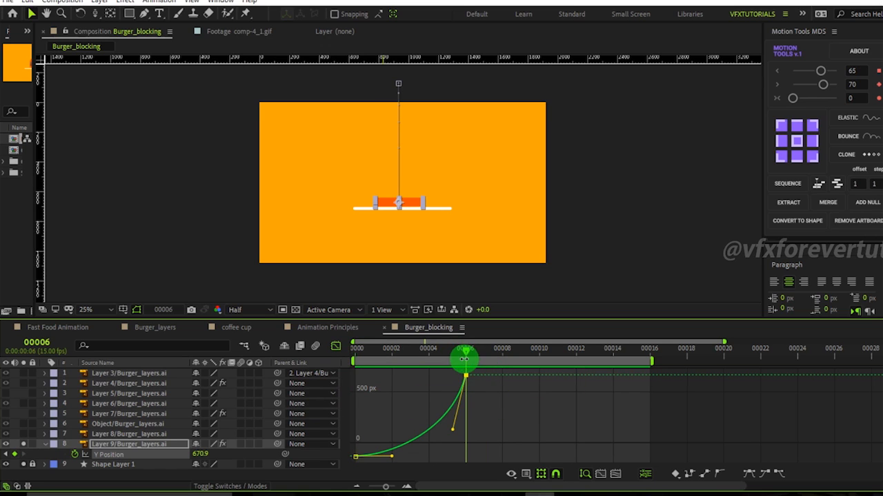
mouse_move(463, 384)
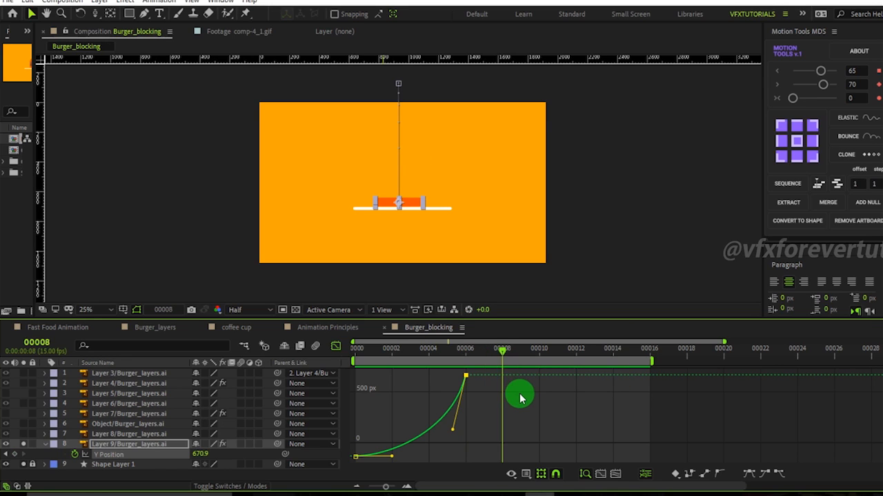
Add a Y Position keyframe at frame 11 and bend the curve between frames 6 and 11 into a small dip.
left_click(558, 376)
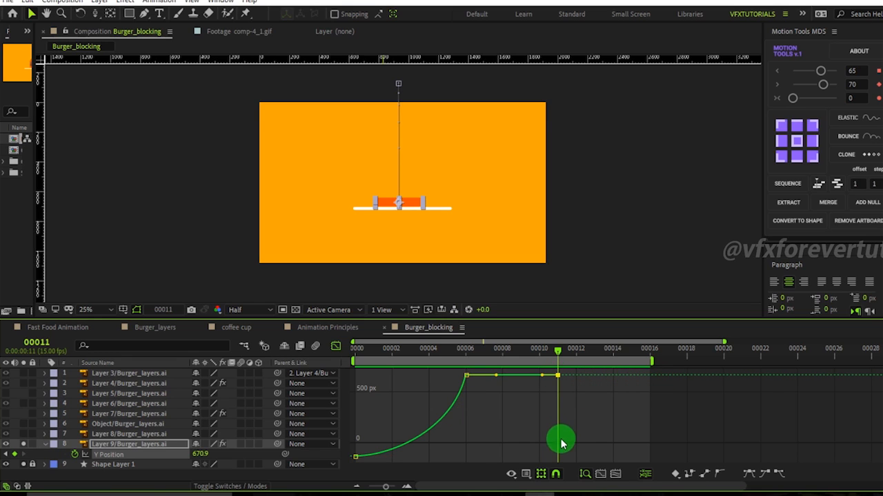
left_click_drag(496, 377, 502, 402)
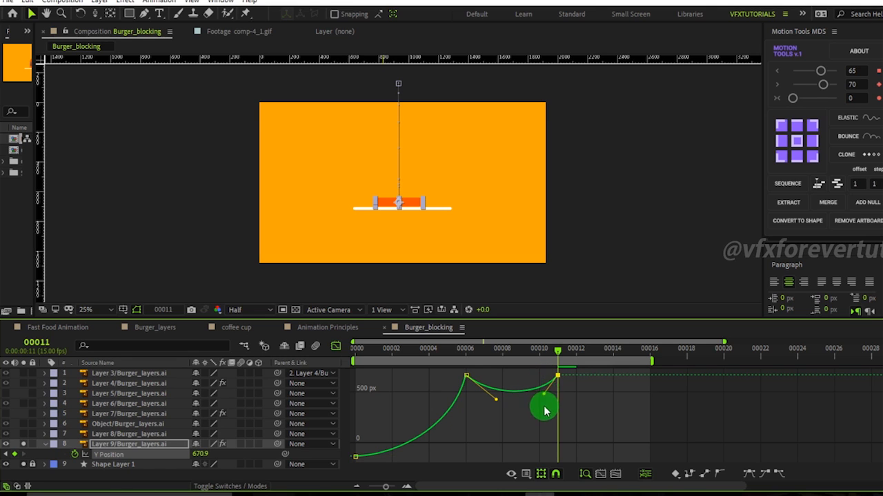
left_click_drag(553, 351, 463, 398)
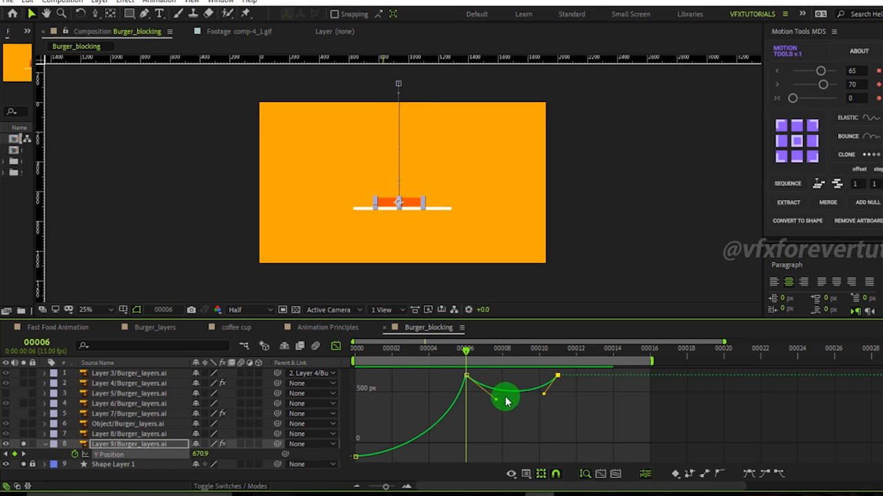
Step frame by frame through the landing between frames 6 and 14 to review the bun's motion.
left_click_drag(472, 357, 474, 376)
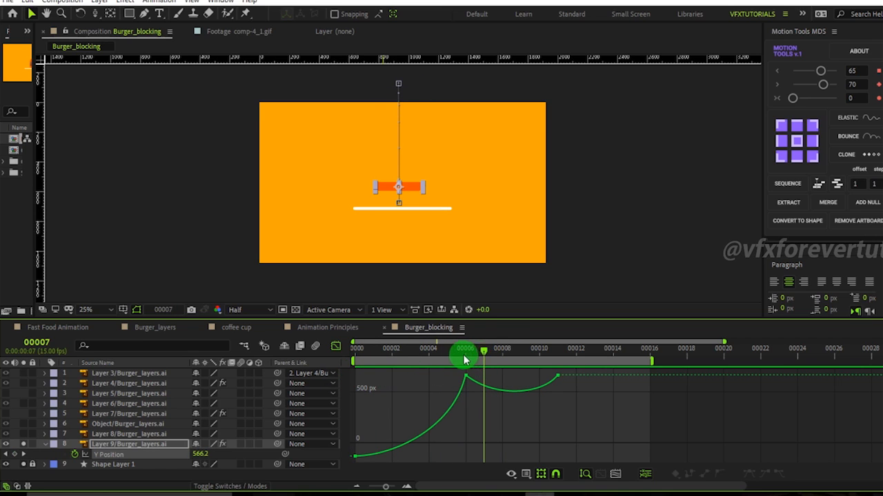
left_click(467, 356)
key("Page_Down")
key("Page_Down")
key("Page_Down")
key("Page_Down")
key("Page_Down")
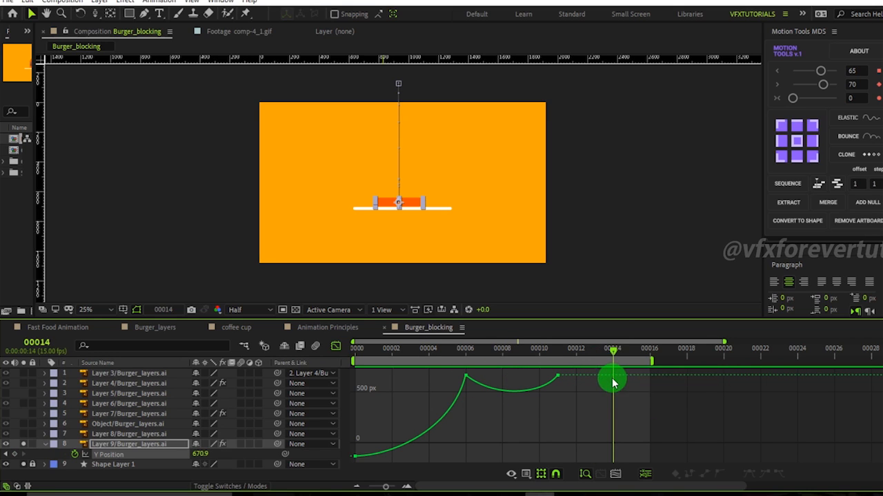
key("Page_Up")
key("Page_Up")
key("Page_Up")
key("Page_Up")
key("Page_Up")
key("Page_Down")
key("Page_Down")
key("Page_Down")
key("Page_Down")
key("Page_Down")
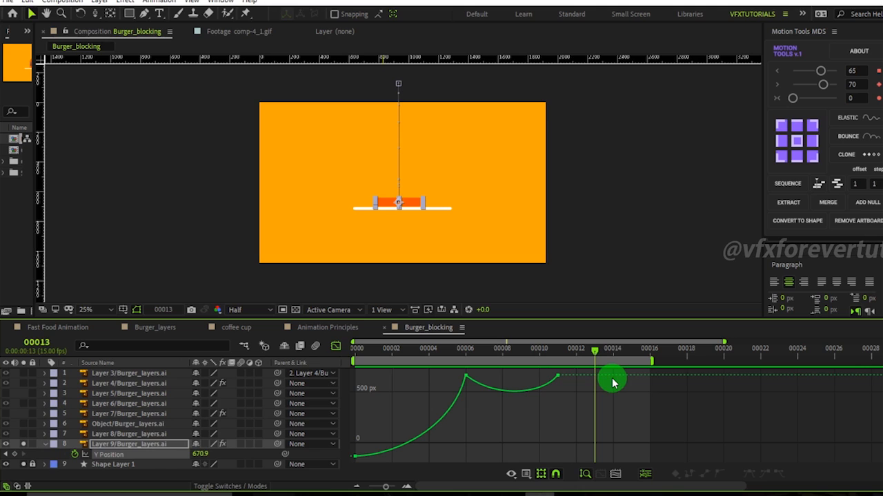
key("Page_Up")
key("Page_Down")
key("Page_Down")
Add Y Position keyframes at frames 13 and 14 and bend the curve between frames 11 and 13 into a smaller second dip.
left_click(594, 376, "ctrl")
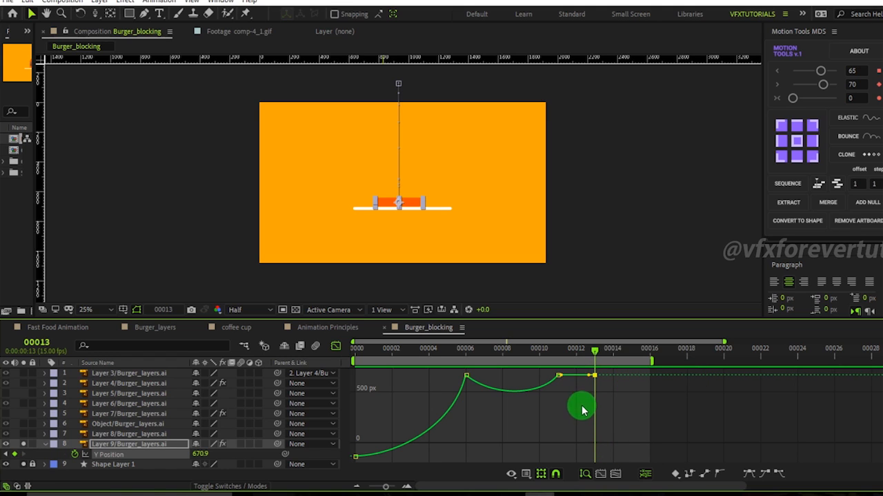
left_click(558, 376)
key("Delete")
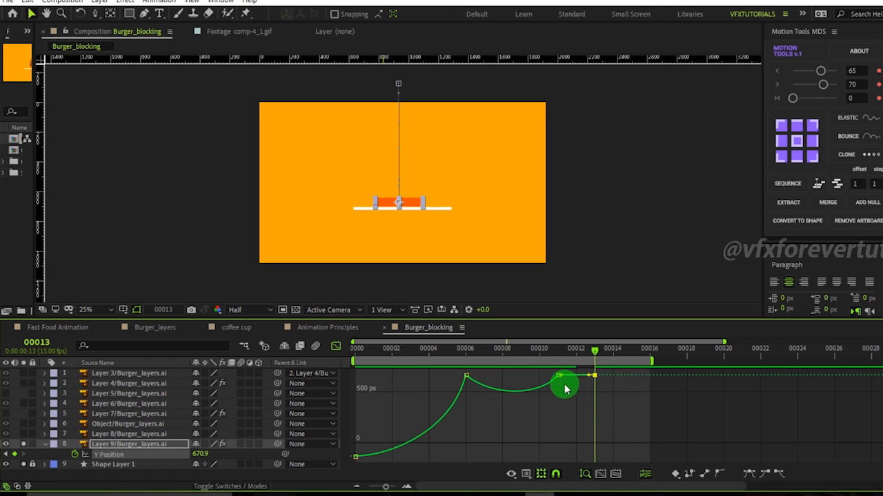
left_click(567, 380)
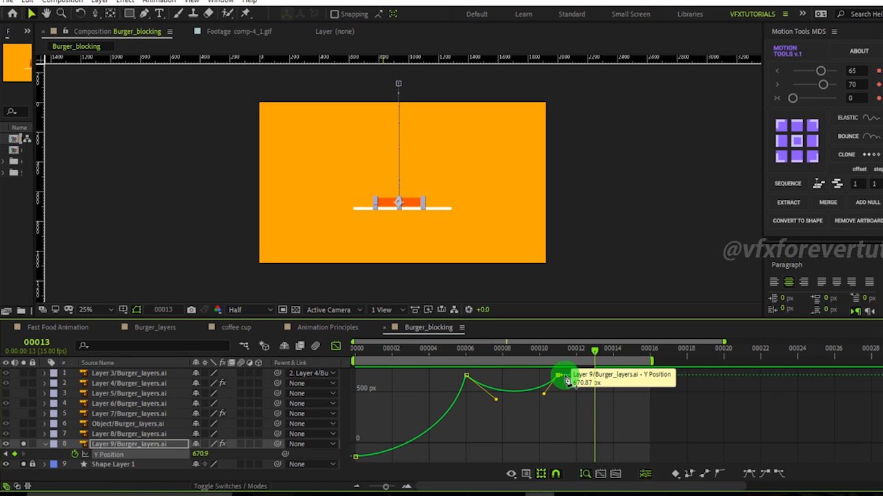
left_click_drag(565, 380, 571, 381)
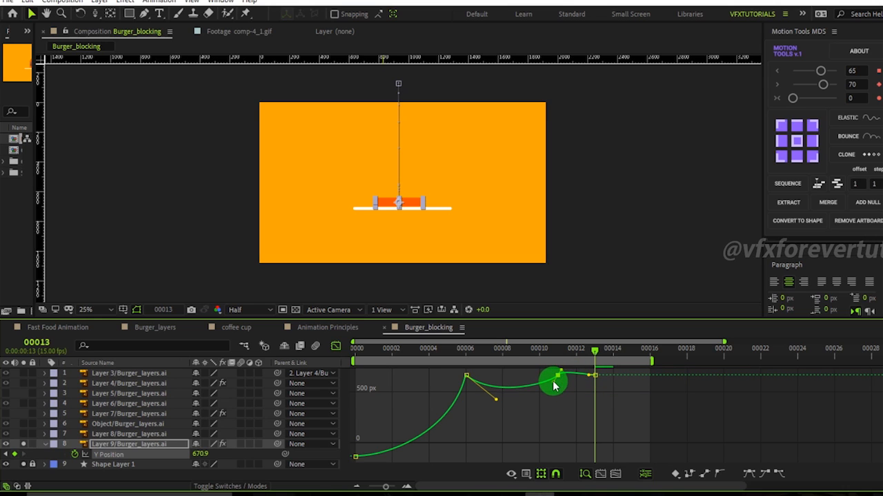
left_click(562, 379)
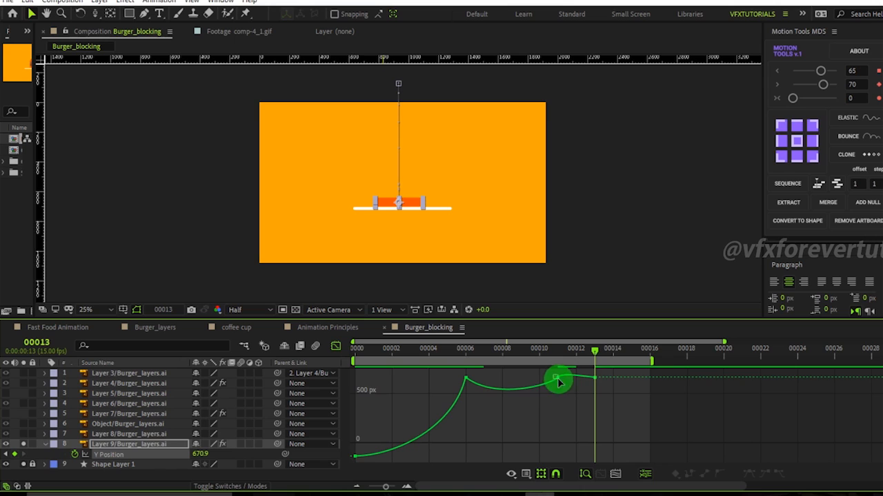
left_click(564, 381)
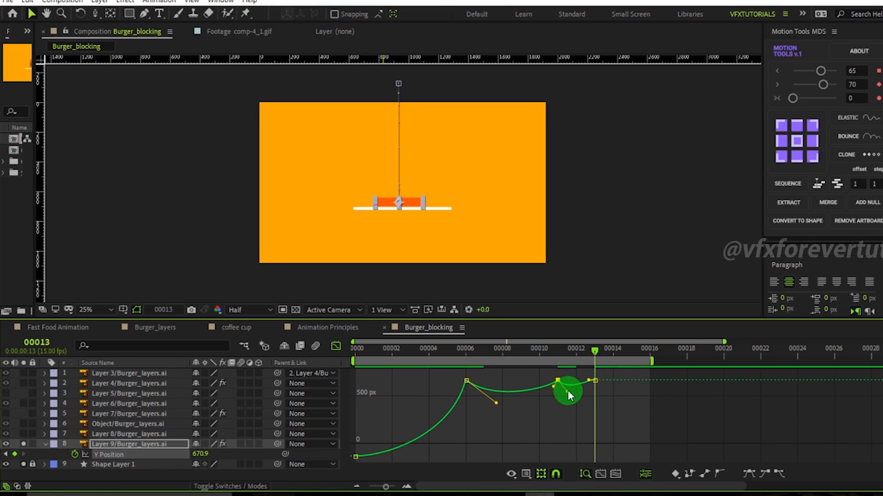
left_click_drag(573, 394, 589, 379)
left_click(621, 357)
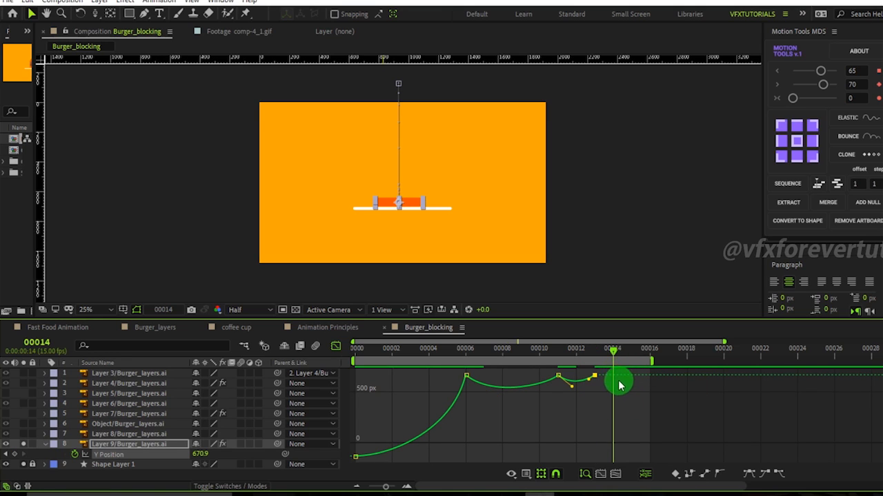
left_click(613, 377, "ctrl")
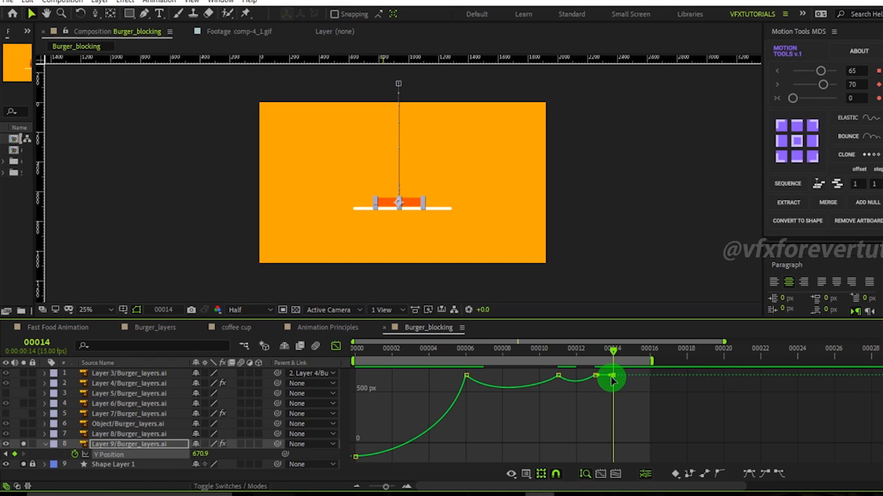
Zoom the Graph Editor timeline in and adjust the Bezier handles around the frame 13 keyframe.
left_click(621, 475)
left_click_drag(716, 388, 697, 370)
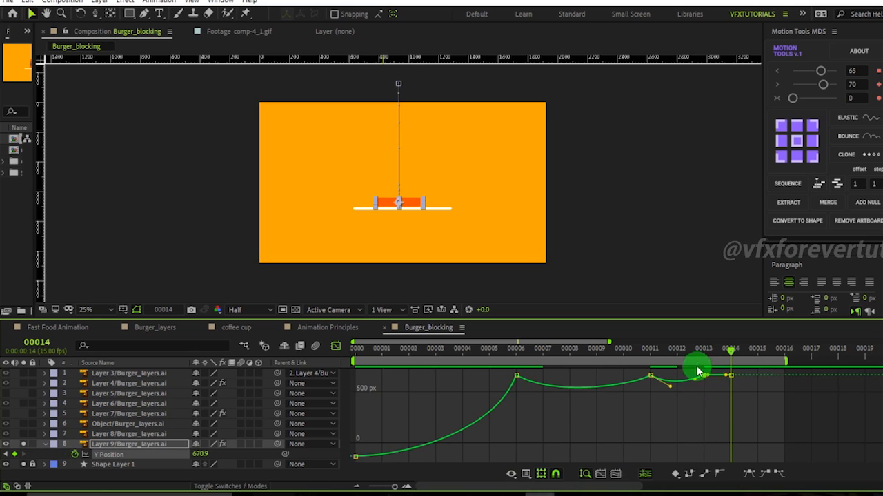
left_click_drag(710, 383, 712, 384)
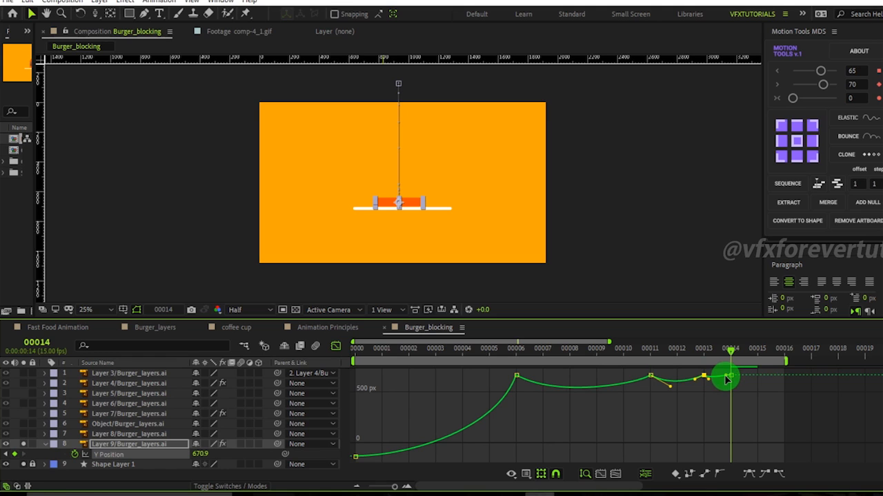
left_click_drag(730, 351, 570, 386)
left_click(702, 420)
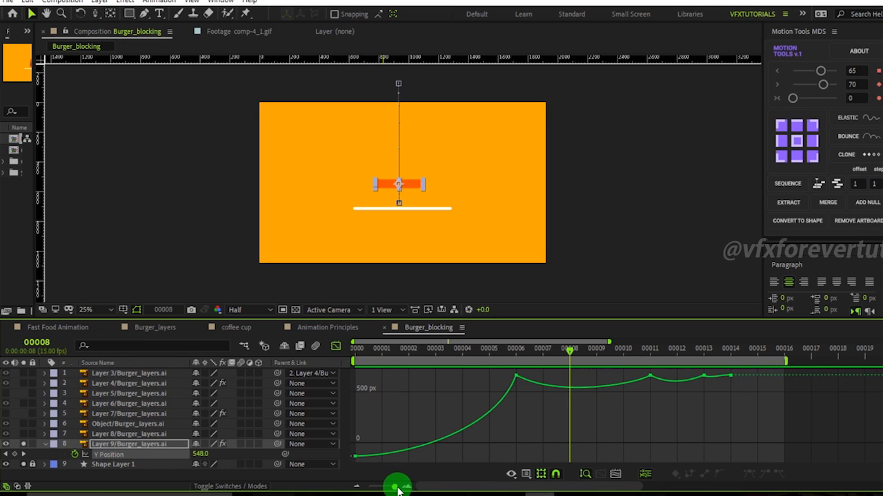
left_click_drag(730, 400, 698, 371)
left_click(717, 393)
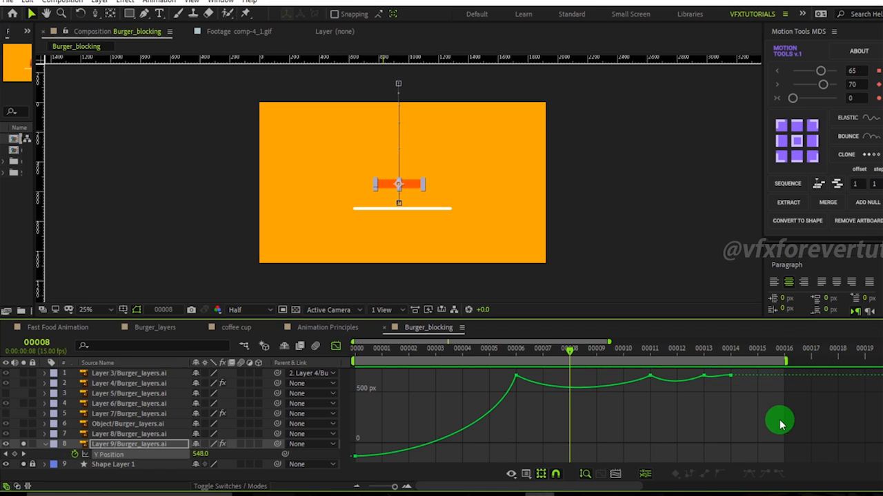
Maximize the Graph Editor panel, fine-tune the frame 13 handle, and restore the panel layout.
key("grave")
left_click_drag(686, 85, 712, 103)
left_click(730, 101)
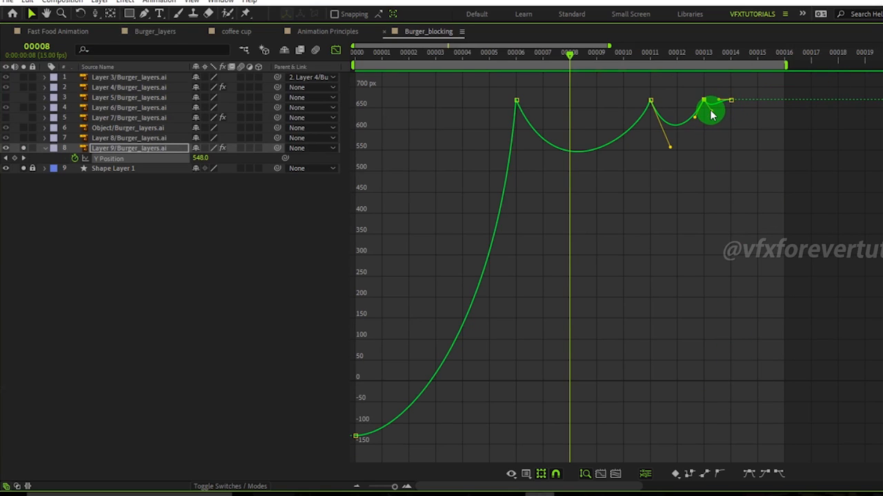
left_click(741, 190)
key("grave")
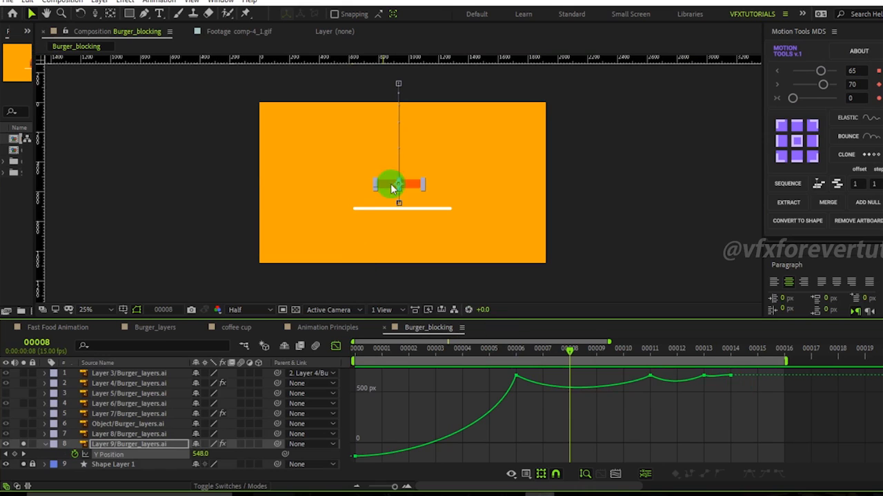
Play back the animation and extend the work area end to frame 19.
key("space")
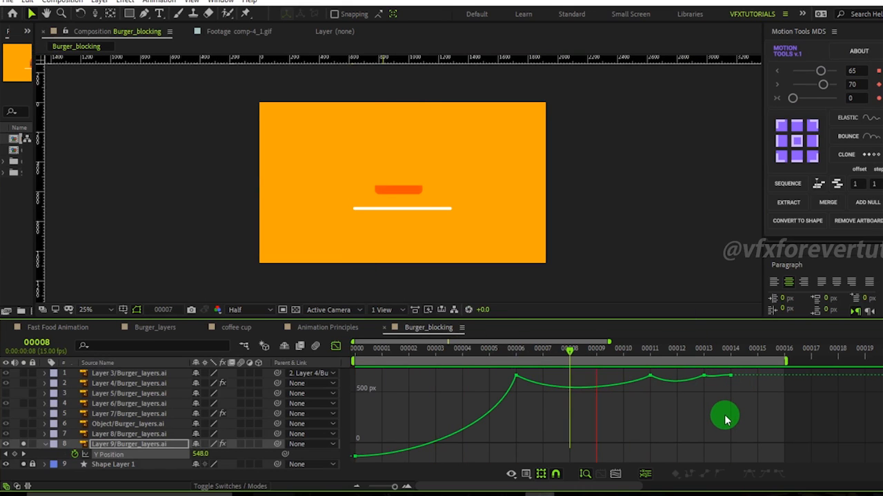
left_click(733, 352)
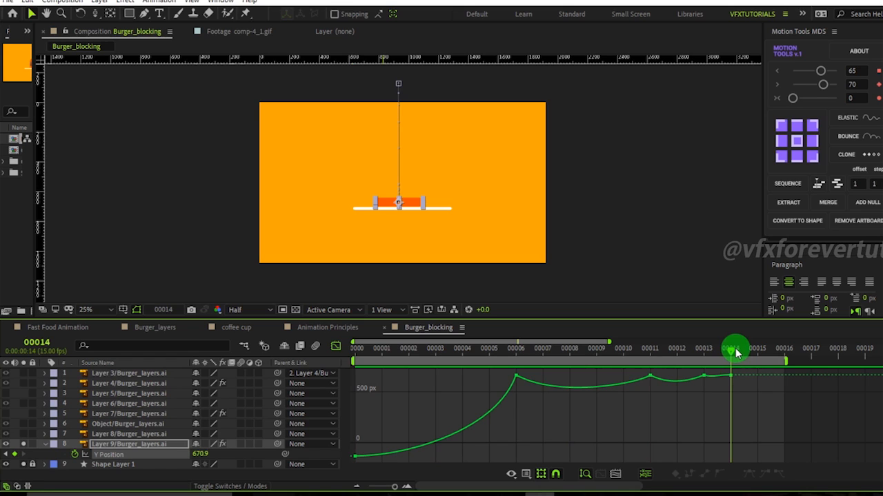
left_click_drag(736, 353, 760, 359)
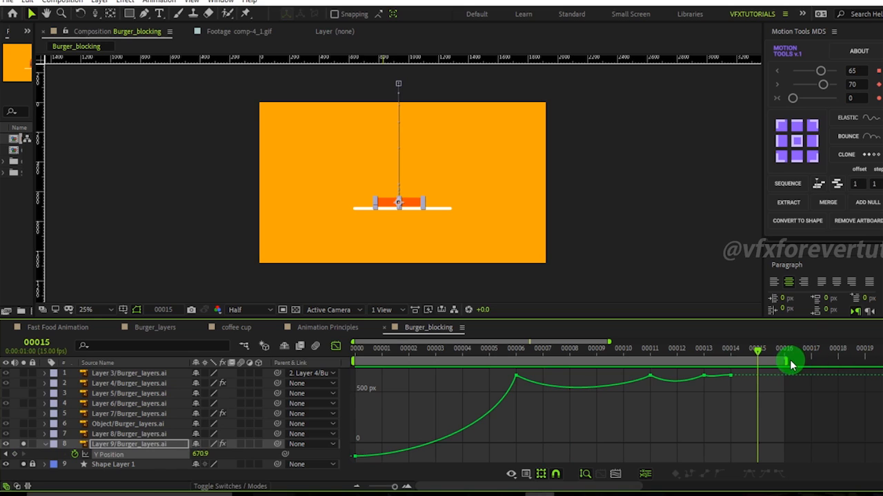
left_click_drag(787, 360, 875, 361)
key("space")
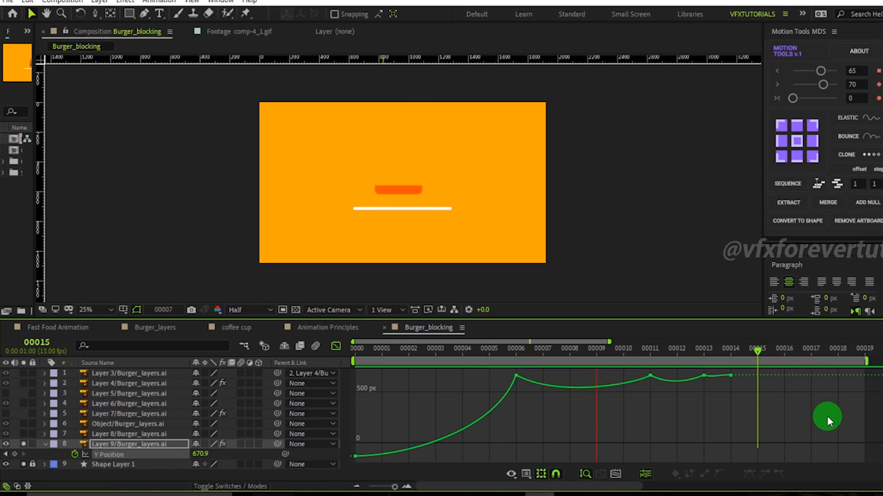
left_click_drag(624, 352, 594, 362)
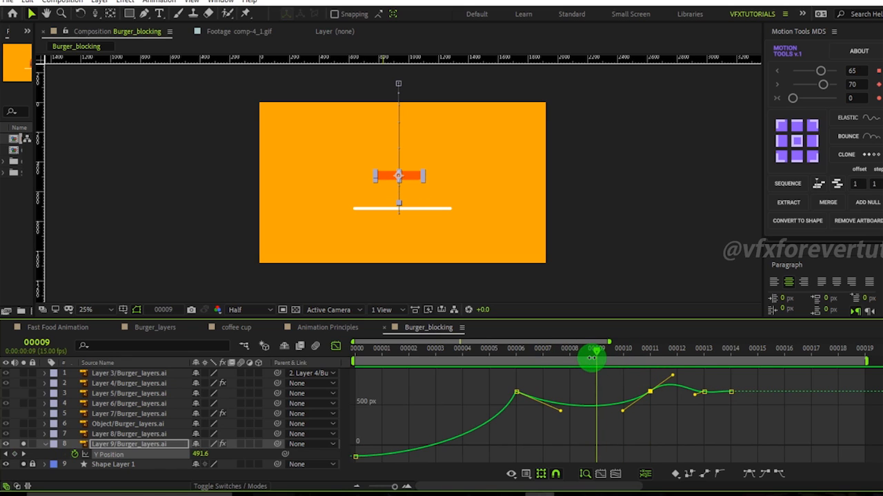
left_click(620, 412)
left_click_drag(623, 413, 570, 423)
key("ctrl+z")
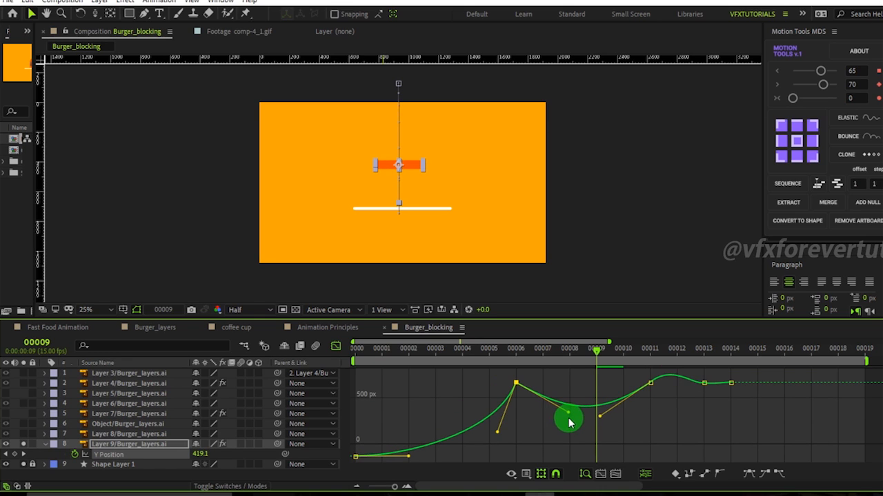
Reshape the Bezier handles at frames 6 and 11 so the bun rebounds smoothly and peaks again at frame 11.
mouse_move(586, 355)
left_mouse_down()
mouse_move(514, 356)
mouse_move(623, 357)
mouse_move(597, 359)
left_mouse_up()
left_click_drag(562, 413, 552, 408)
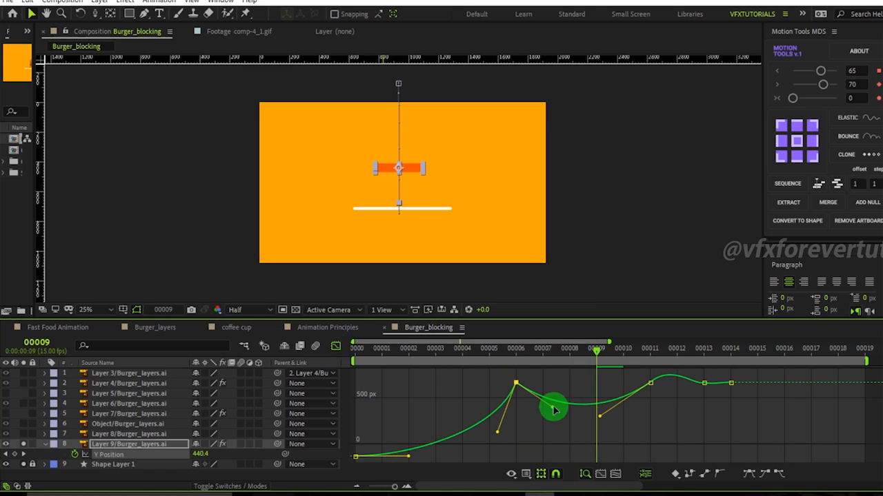
left_click_drag(602, 419, 609, 419)
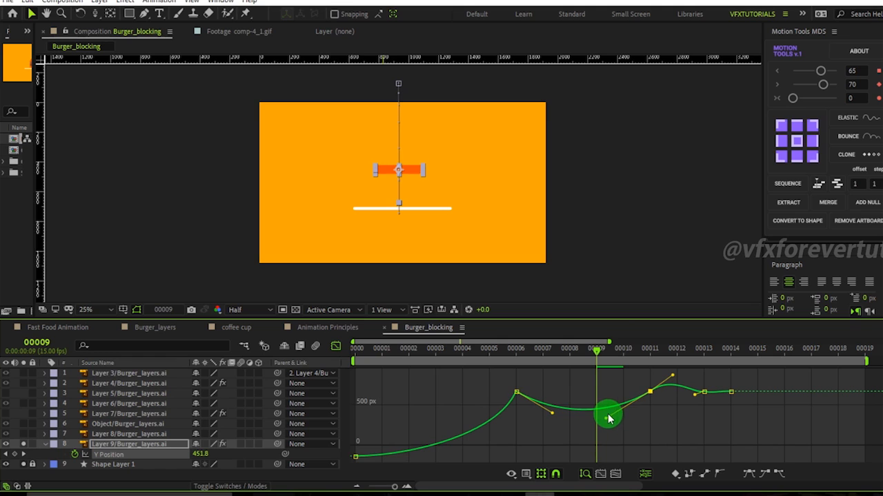
left_click_drag(610, 356, 658, 373)
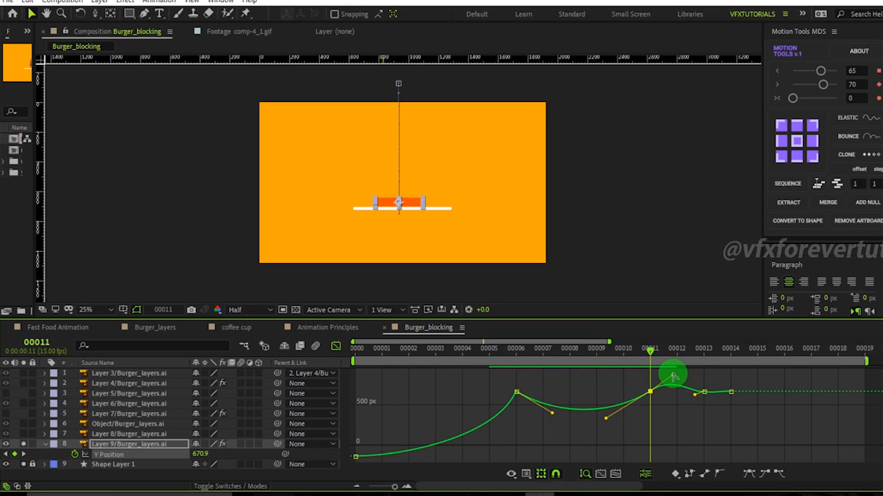
left_click_drag(672, 378, 673, 396)
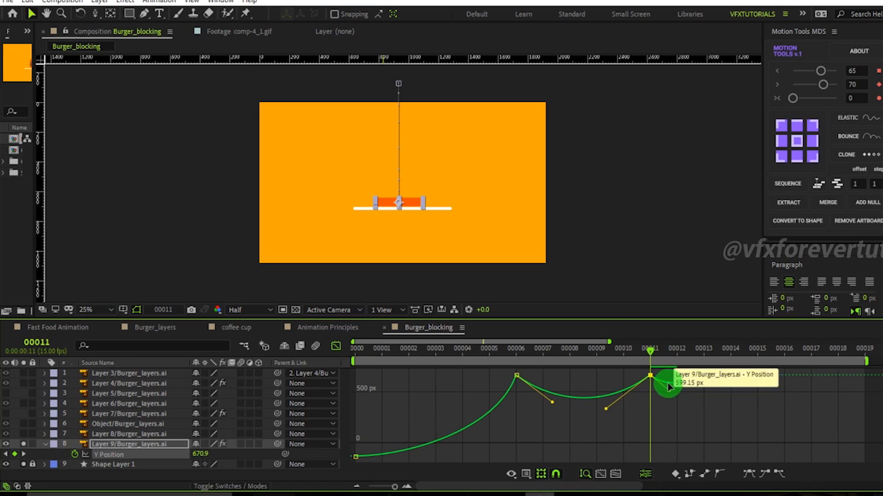
left_click_drag(608, 414, 635, 395)
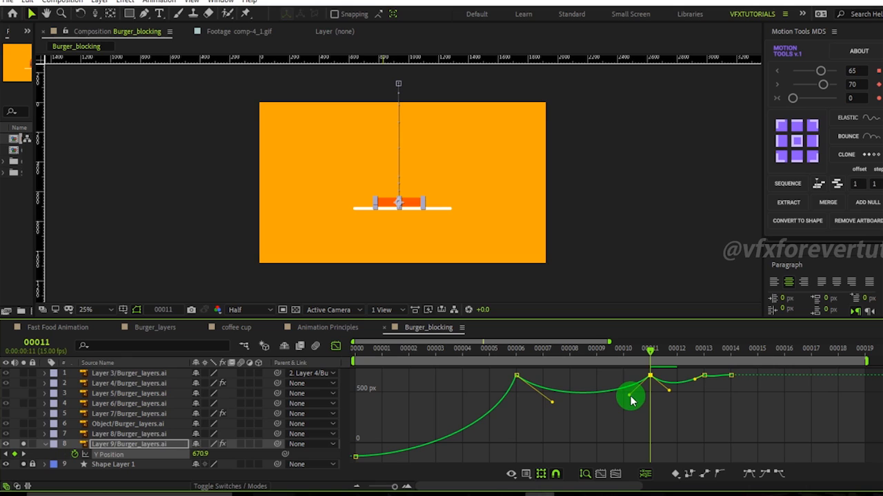
left_click(516, 376)
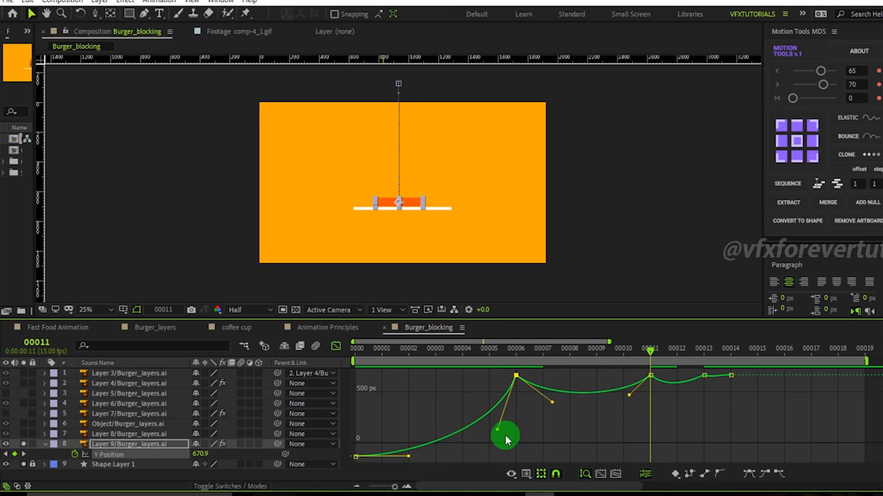
mouse_move(498, 434)
left_mouse_down()
mouse_move(505, 426)
mouse_move(498, 422)
left_mouse_up()
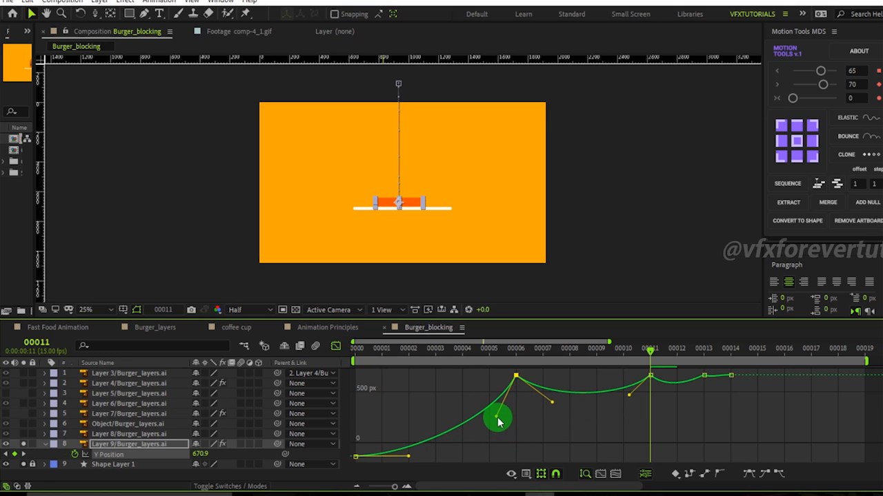
Select the frame 11 keyframe and adjust its outgoing handle toward the frame 13 dip.
left_click_drag(516, 356, 667, 370)
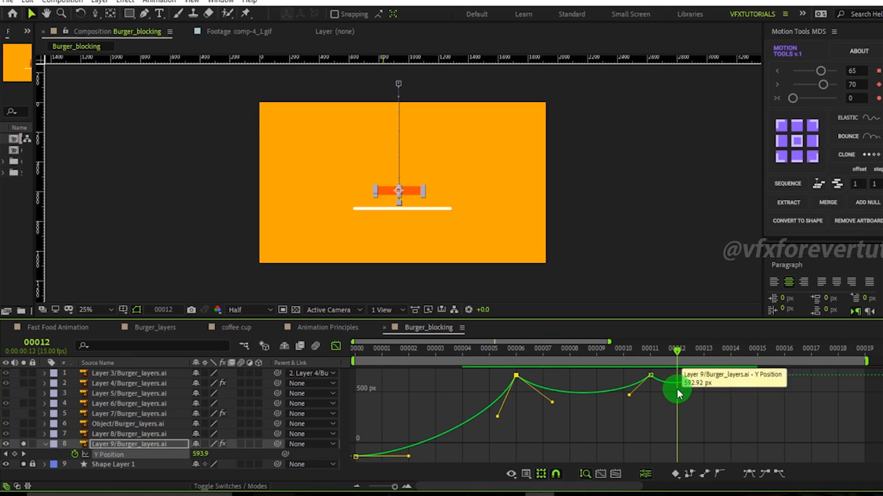
left_click(680, 395)
left_click(651, 376)
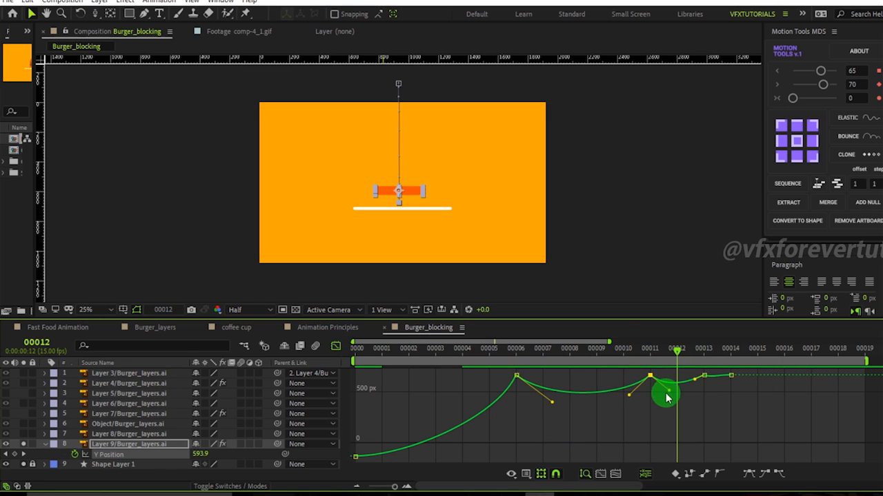
left_click_drag(671, 394, 751, 376)
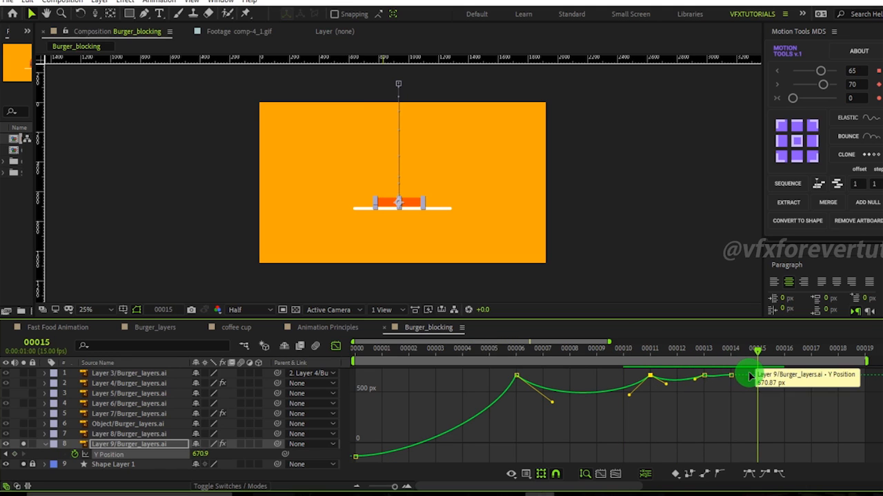
Play back the animation to review the bounce and stop at frame 14.
key("space")
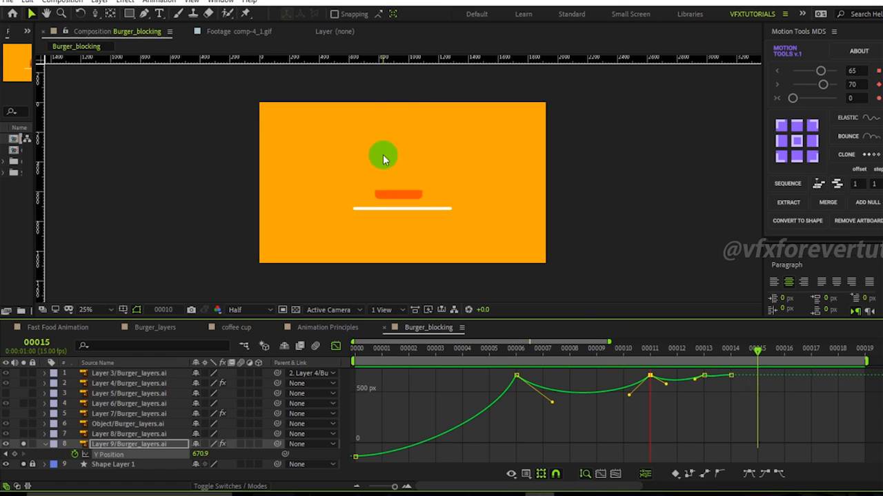
left_click(736, 353)
left_click_drag(736, 353, 759, 404)
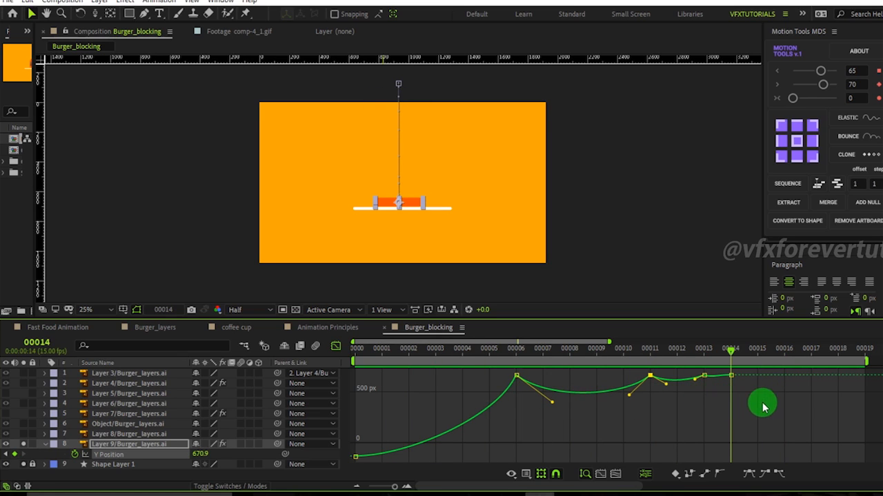
Return to frame 0 and add a new null object to the Burger_blocking composition.
left_click_drag(733, 355, 723, 385)
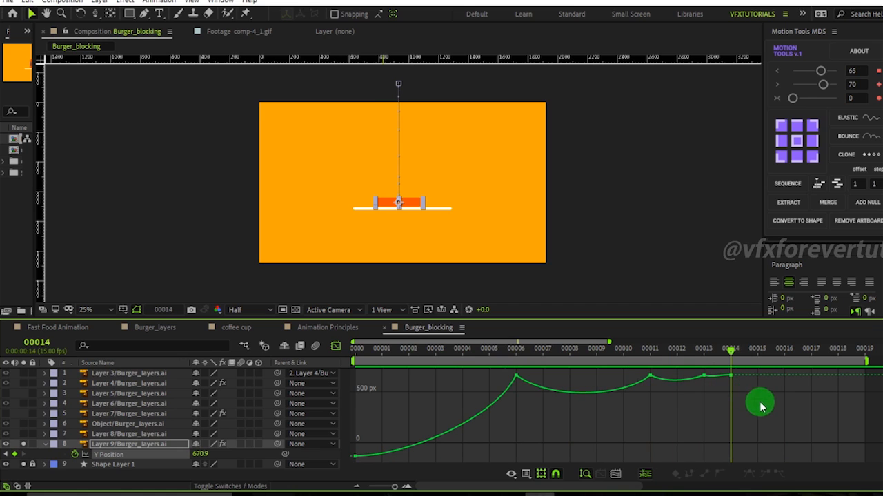
left_click_drag(391, 487, 367, 488)
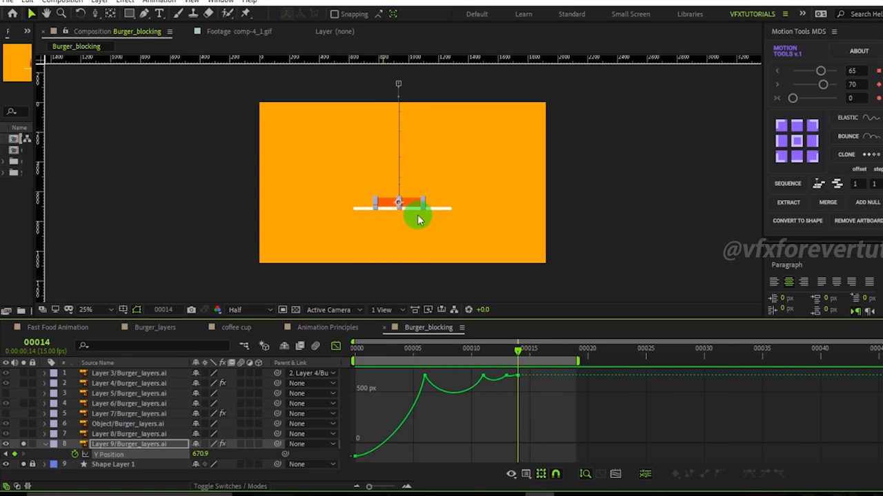
left_click(424, 350)
left_click_drag(411, 362, 355, 428)
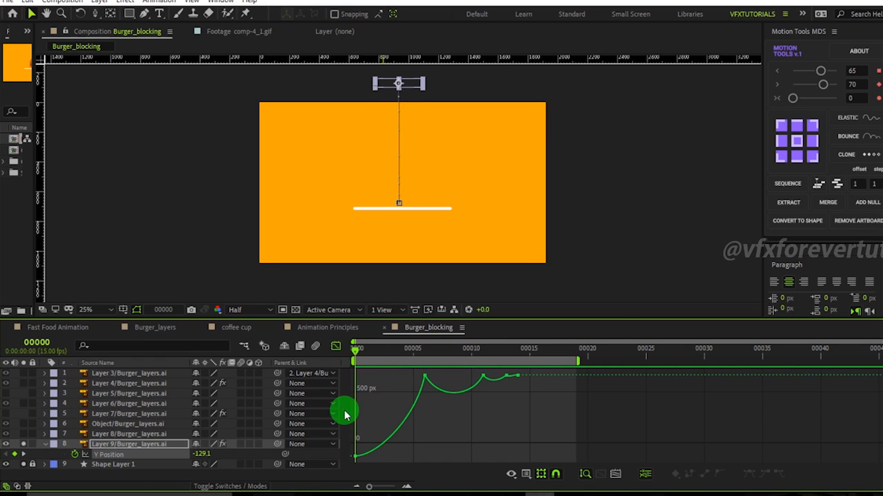
left_click(244, 414)
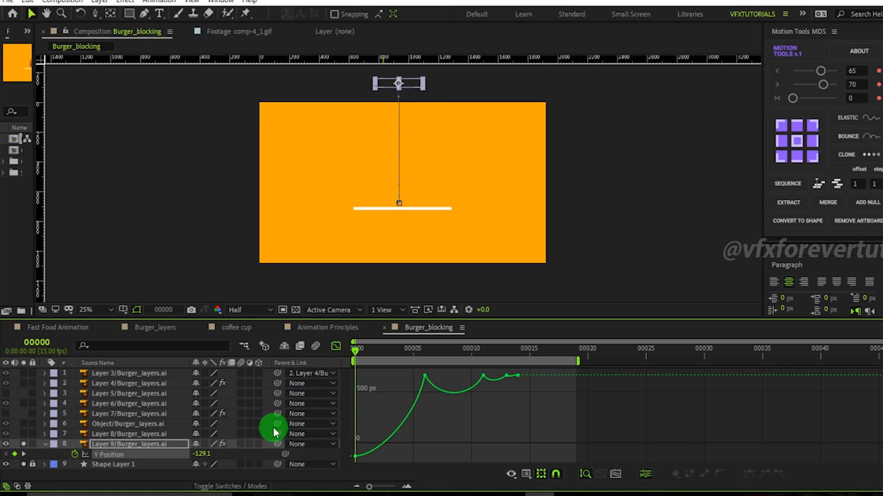
right_click(270, 428)
mouse_move(323, 297)
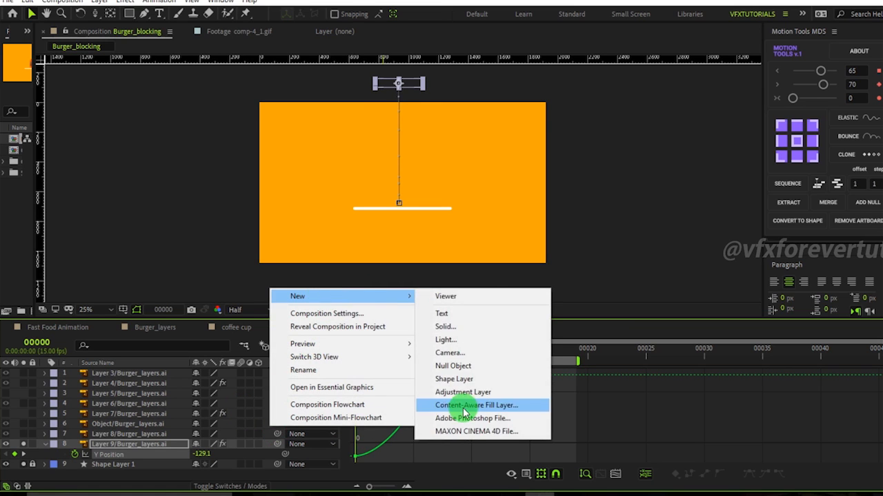
left_click(453, 365)
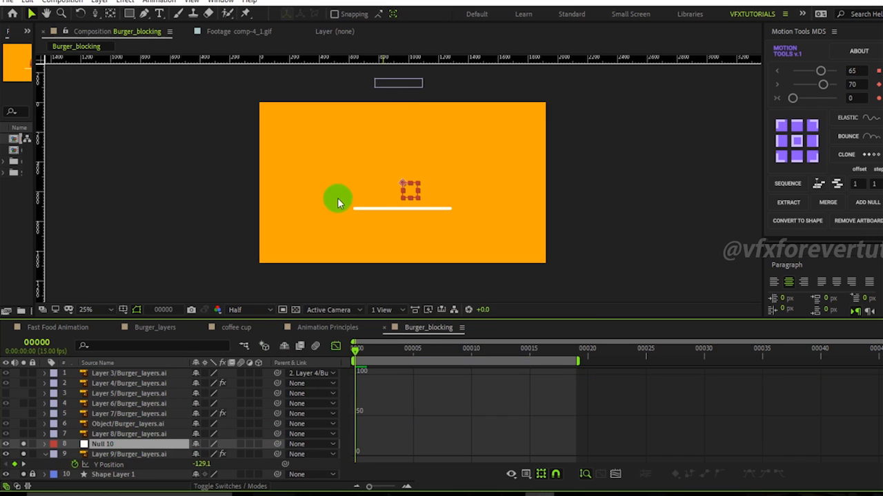
Move the null down onto the white landing line in the viewer.
left_click(136, 470)
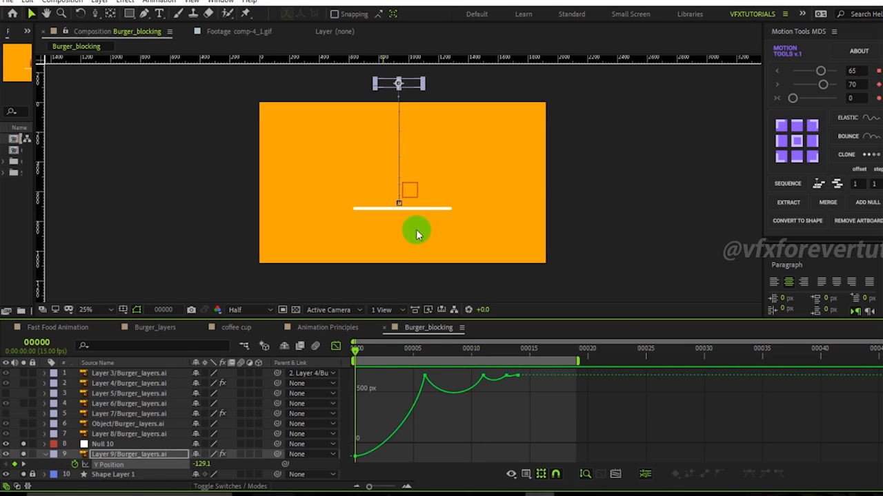
left_click(415, 203)
left_click_drag(415, 204, 414, 217)
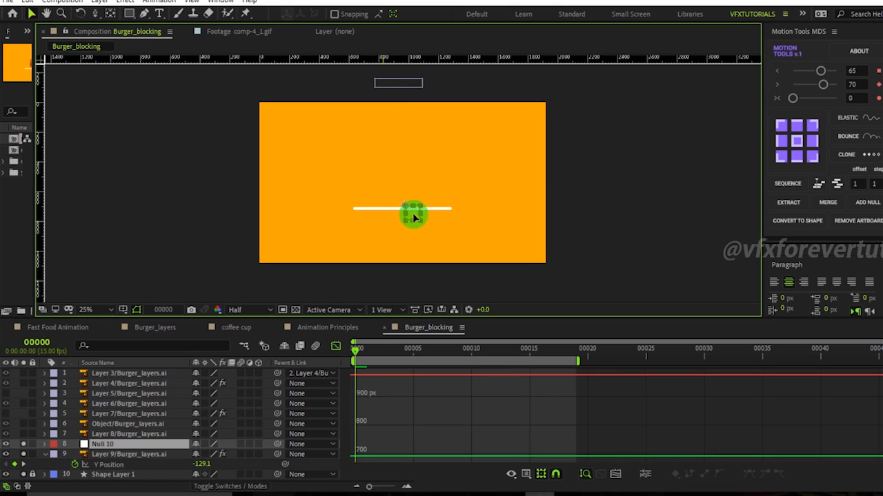
Separate the null's Position dimensions and set a Y Position keyframe at frame 0.
left_click(118, 448)
key("p")
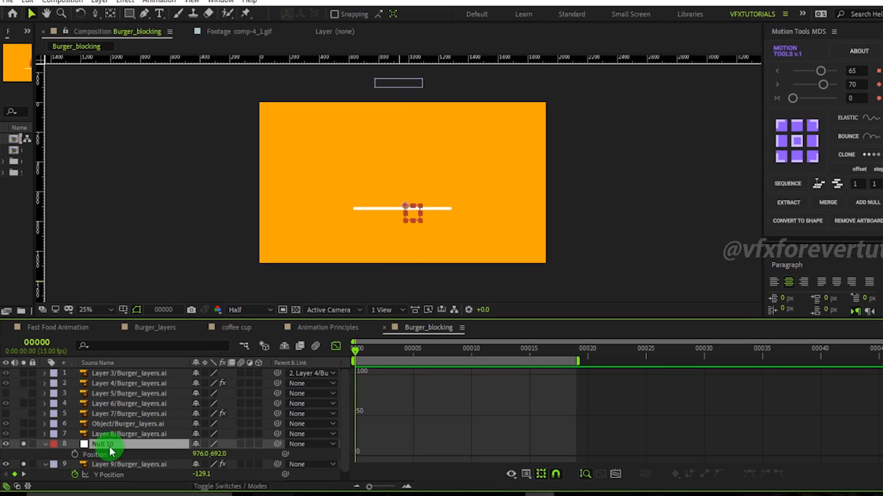
right_click(97, 455)
left_click(164, 337)
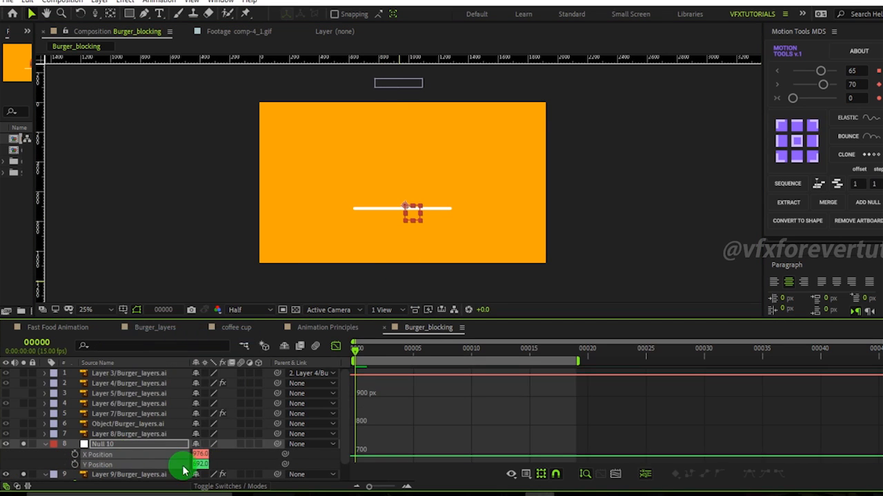
left_click(103, 456, "alt+shift")
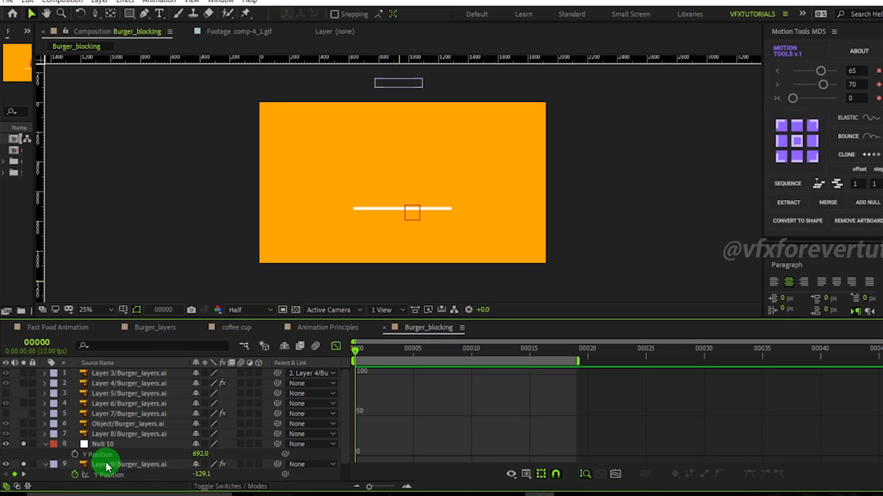
left_click(75, 455)
Scrub the timeline to review the bun's position between frames 0 and 16.
left_click_drag(361, 353, 536, 360)
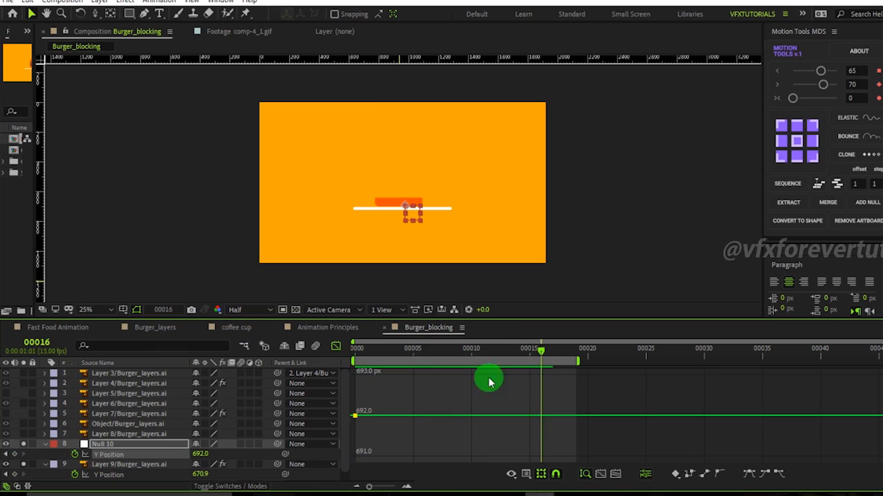
left_click(129, 478)
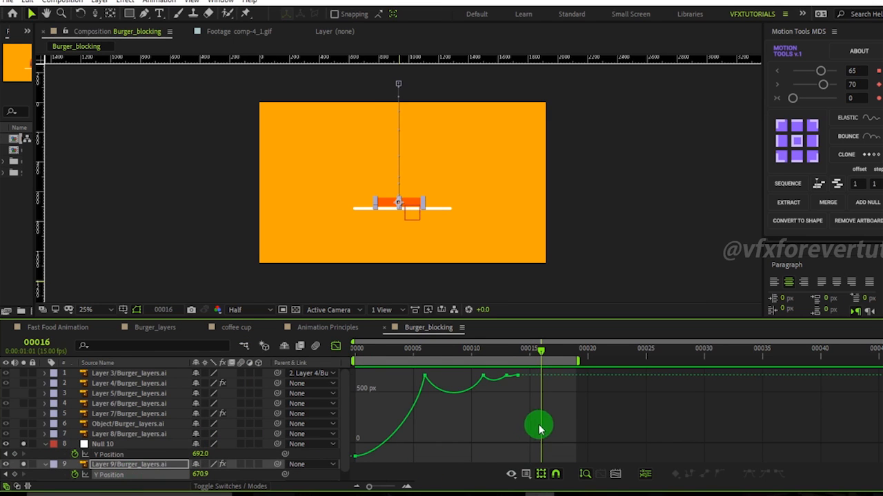
left_click(519, 354)
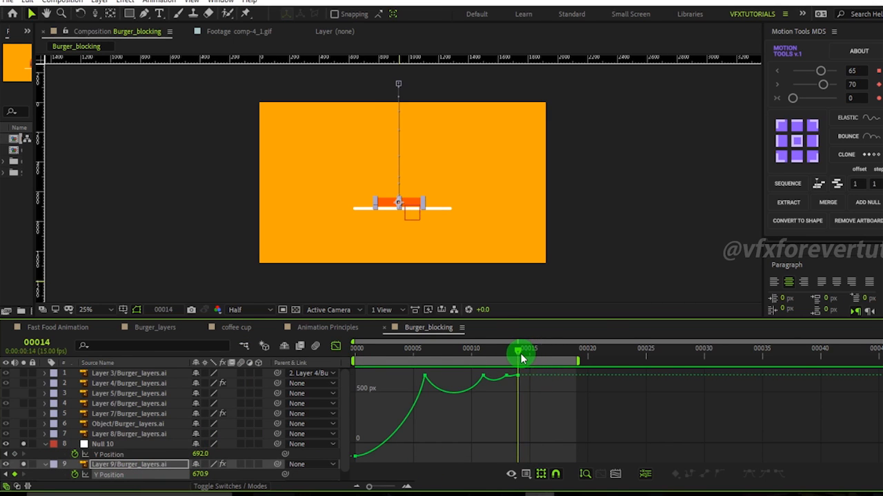
left_click_drag(519, 355, 356, 359)
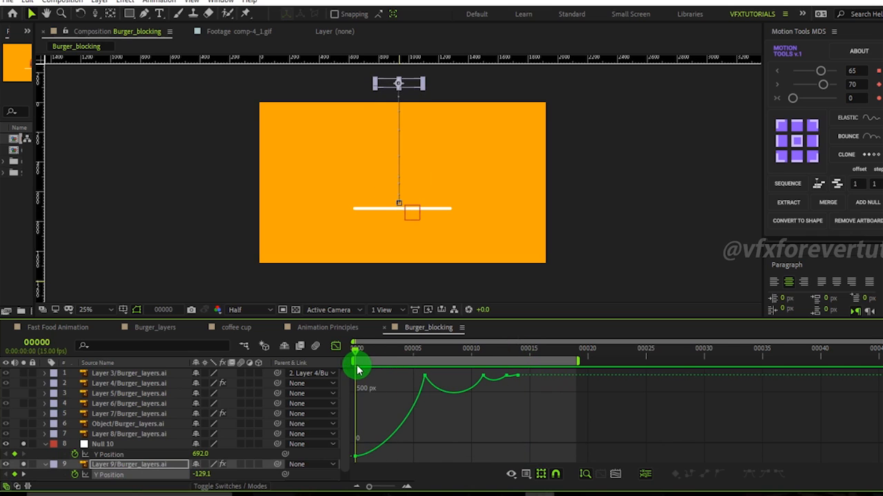
Set the null's Y Position to -132 at frame 0, level with the bun's start.
left_click(109, 454)
mouse_move(408, 217)
left_mouse_down()
mouse_move(413, 141)
mouse_move(417, 207)
left_mouse_up()
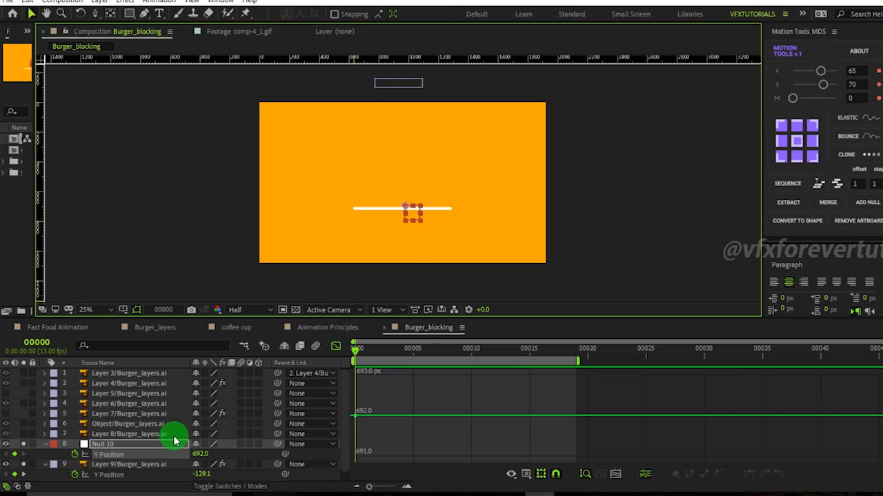
mouse_move(200, 454)
left_mouse_down()
mouse_move(28, 465)
mouse_move(162, 469)
mouse_move(202, 457)
mouse_move(157, 454)
mouse_move(197, 457)
mouse_move(185, 454)
left_mouse_up()
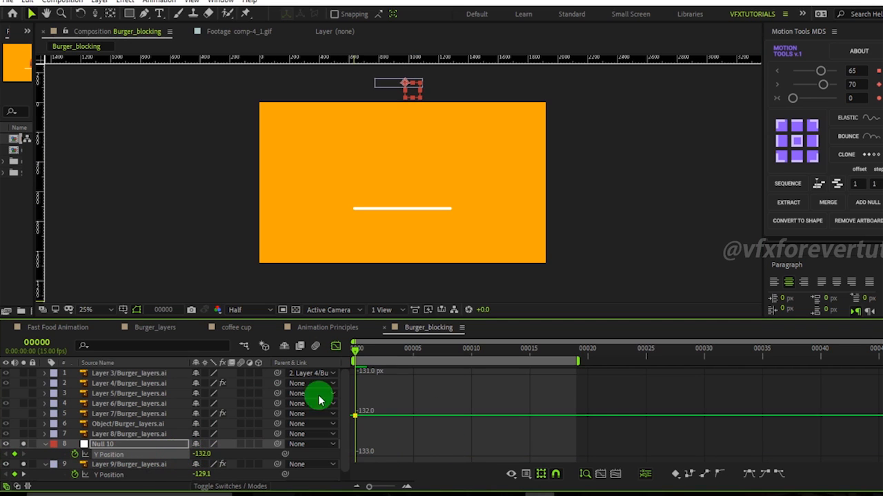
Go to frame 14 and set the null's Y Position to 674 to add a landing keyframe.
left_click(142, 465)
left_click_drag(370, 355, 514, 369)
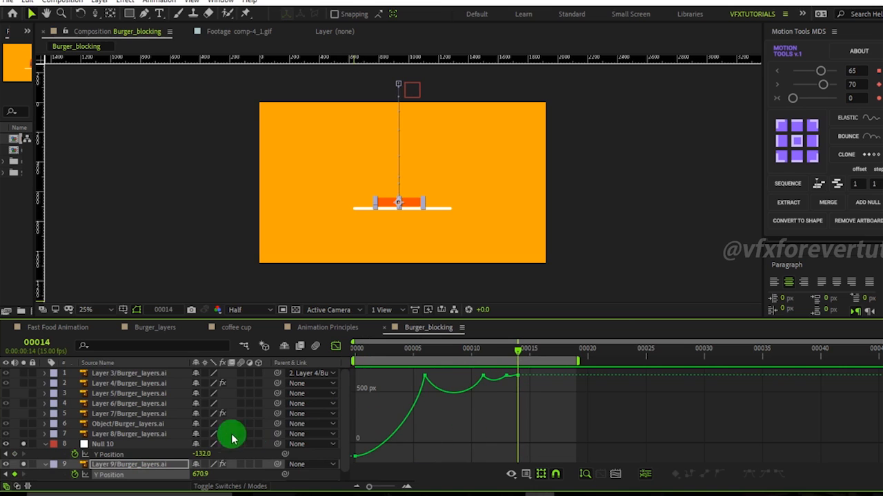
left_click_drag(202, 453, 694, 462)
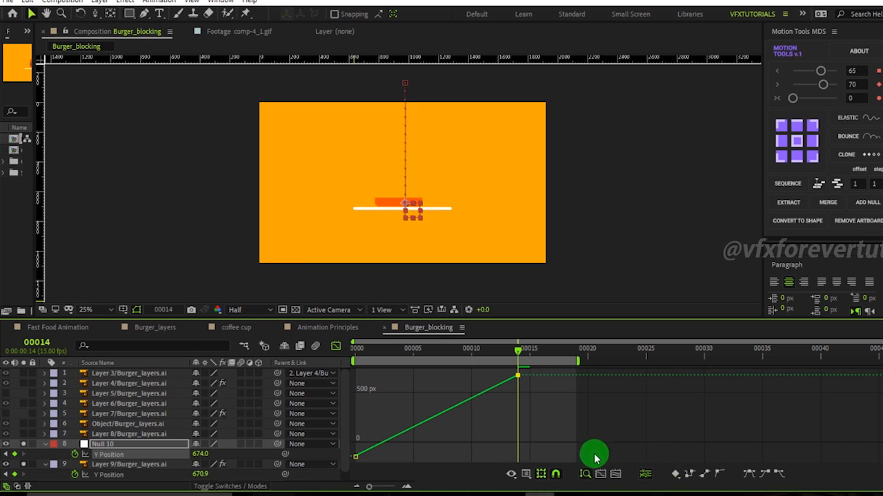
Switch between the null's and the bun's Y Position curves to compare them in the Graph Editor.
left_click(131, 467)
left_click(146, 475)
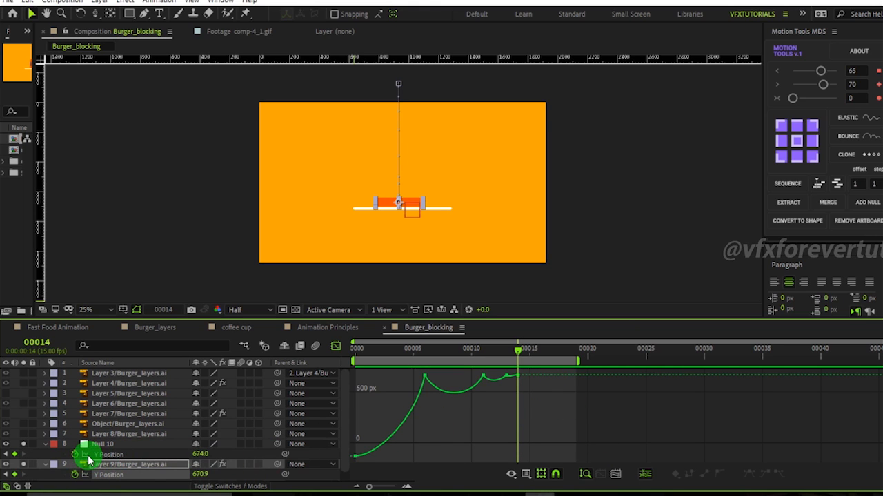
left_click(148, 457, "shift")
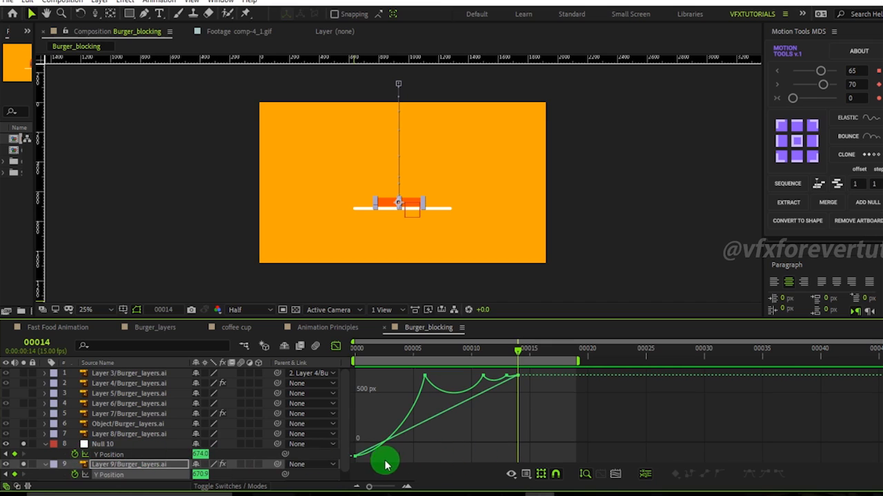
left_click(116, 453)
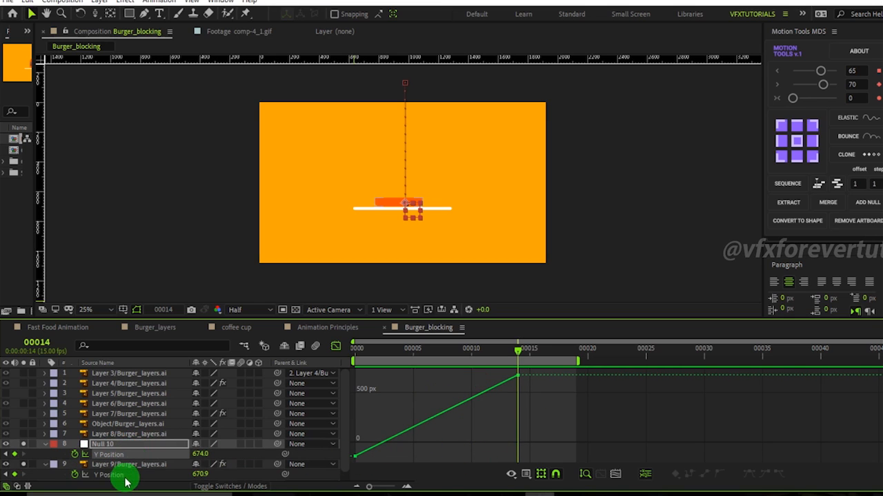
left_click(124, 475, "shift")
left_click(116, 454)
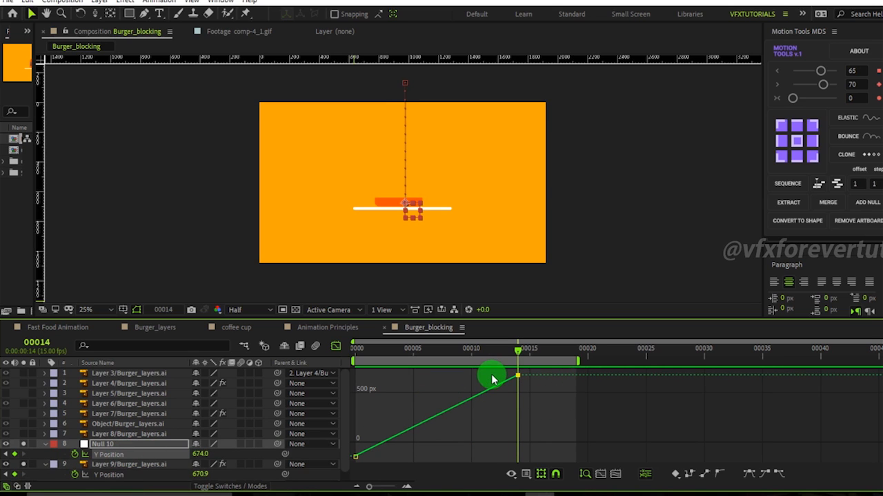
Apply Easy Ease to the null's Y Position keyframes and pull the frame 0 outgoing handle upward.
left_click(422, 440)
left_click(130, 434)
left_click(110, 455)
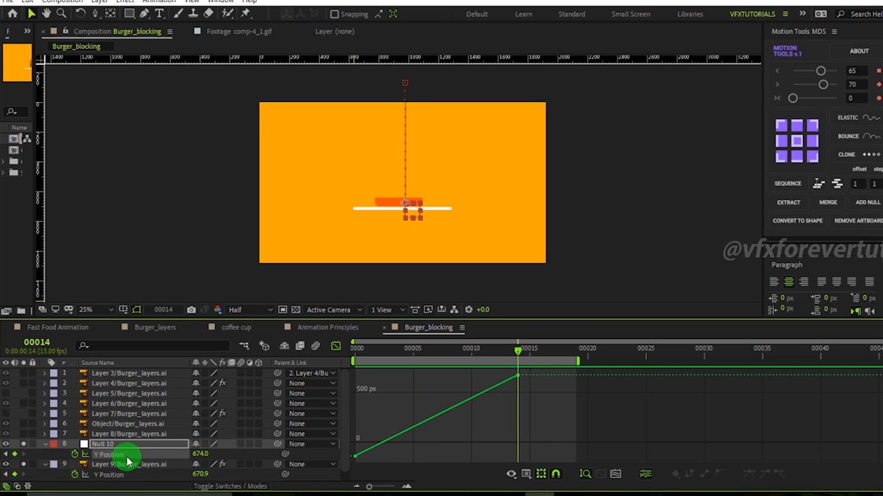
left_click(749, 476)
left_click_drag(407, 415, 349, 469)
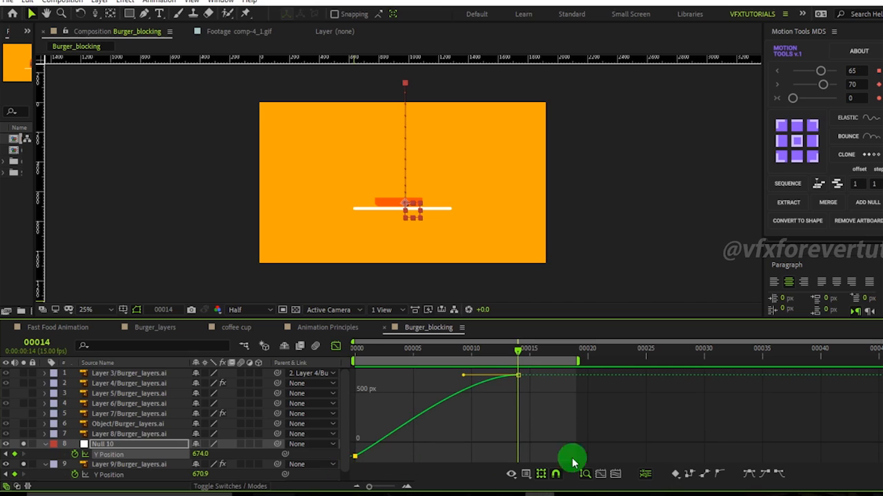
left_click(748, 476)
left_click_drag(411, 460, 380, 427)
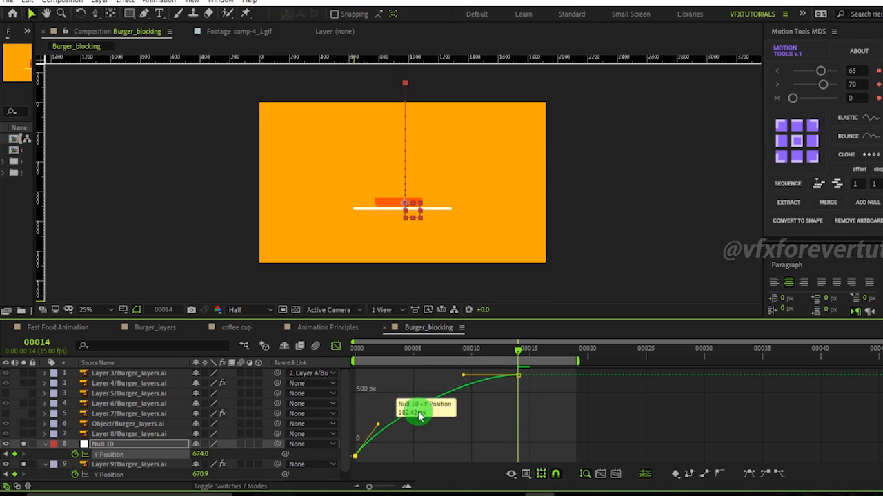
Adjust the incoming Bezier handle of the null's frame 14 keyframe.
left_click(474, 378)
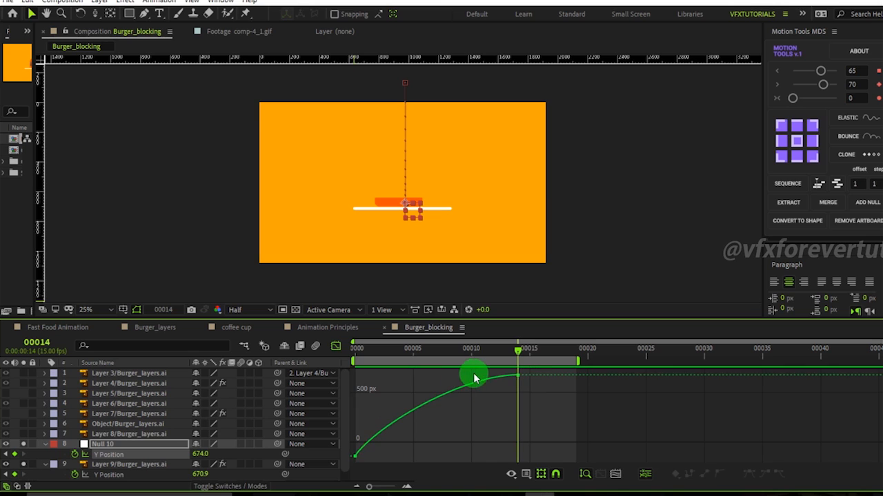
left_click_drag(495, 372, 554, 404)
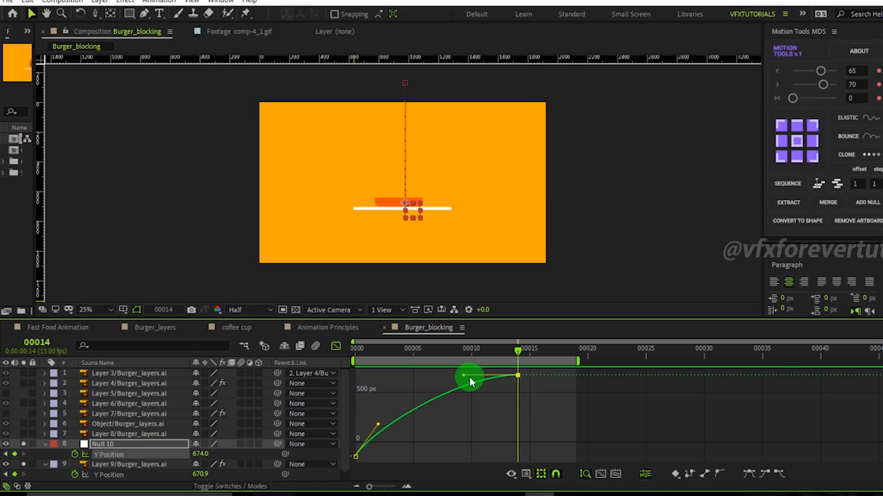
mouse_move(465, 378)
left_mouse_down()
mouse_move(478, 378)
mouse_move(459, 404)
mouse_move(477, 376)
left_mouse_up()
Zoom the graph and compare the null's eased curve with the bun's bounce curve.
left_click(124, 475, "shift")
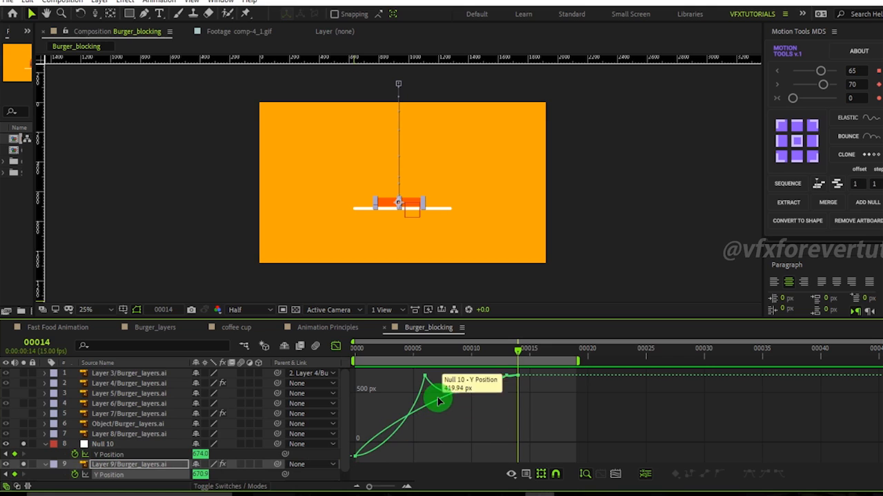
left_click_drag(407, 441, 353, 471)
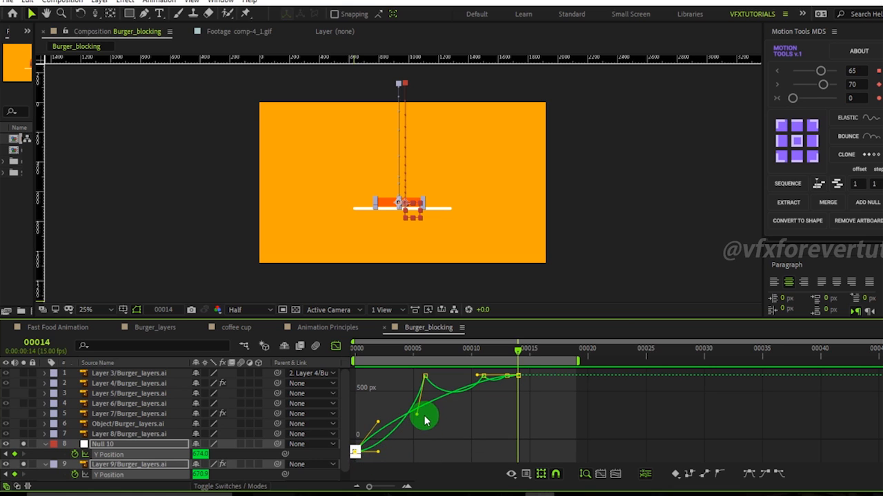
left_click(408, 487)
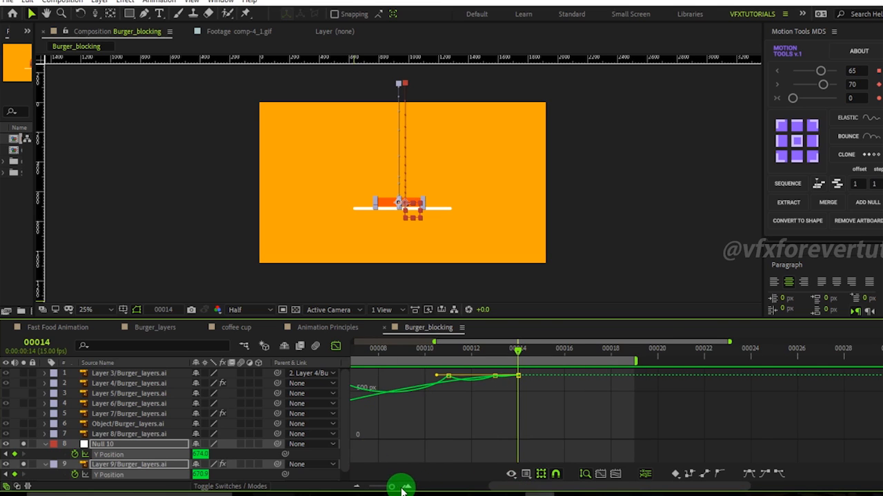
left_click_drag(392, 486, 381, 488)
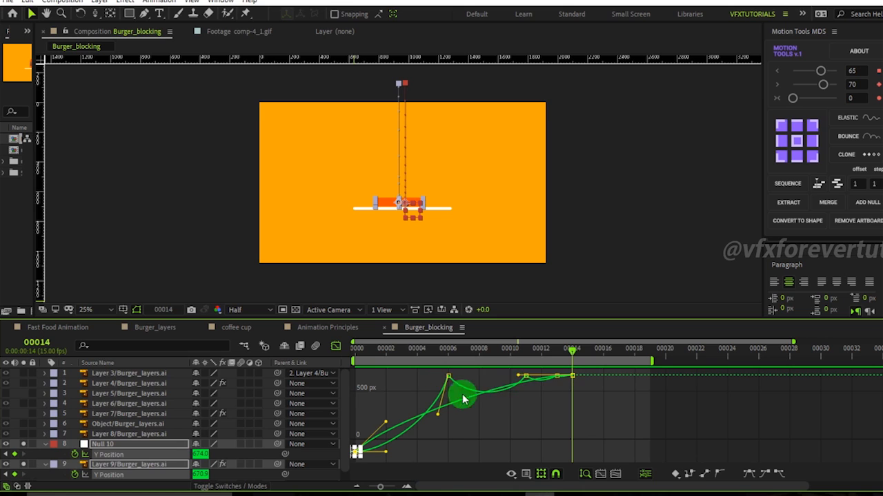
left_click(480, 416)
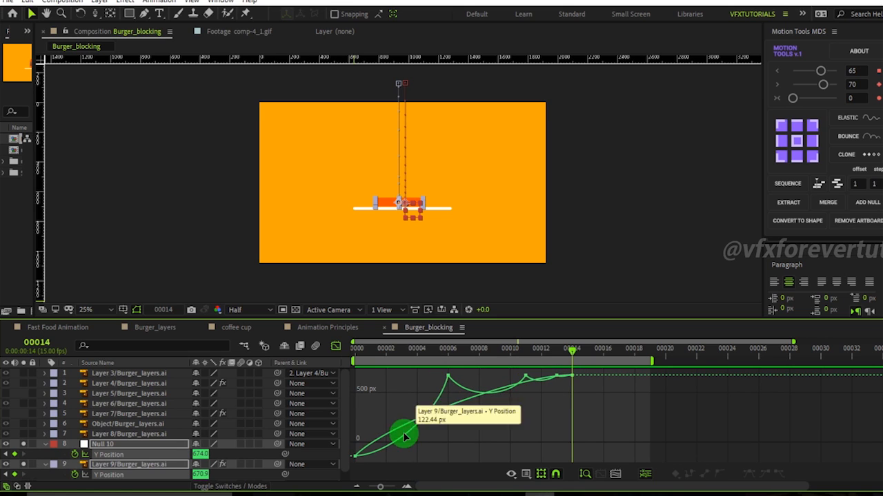
left_click(386, 435)
left_click(386, 427)
left_click_drag(385, 432, 421, 423)
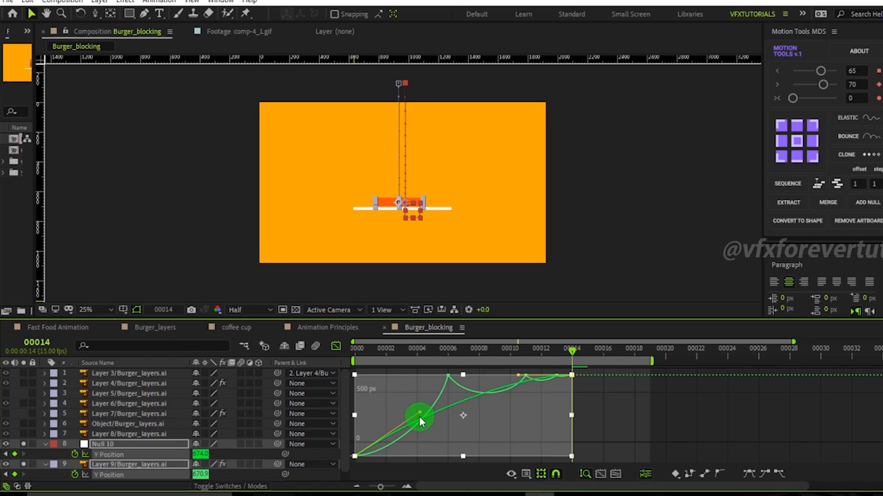
left_click(620, 421)
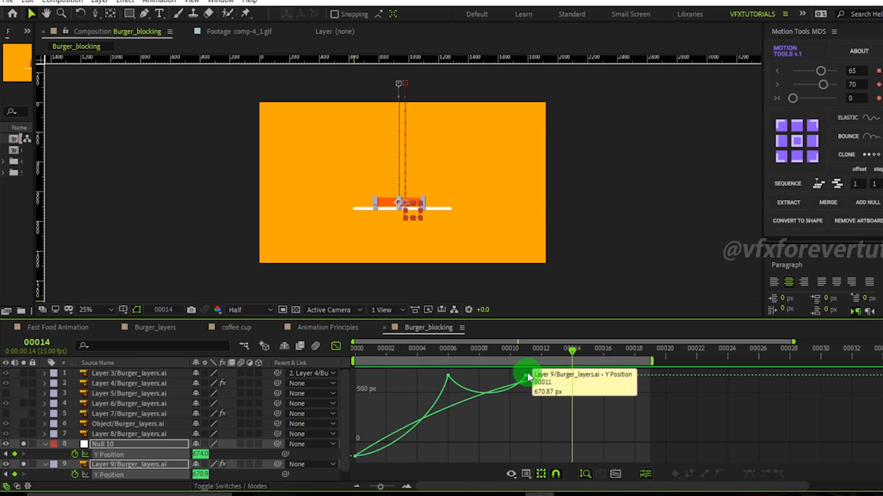
Toggle between the bun's and the null's Y Position curves in the Graph Editor.
left_click(369, 458)
left_click(482, 443)
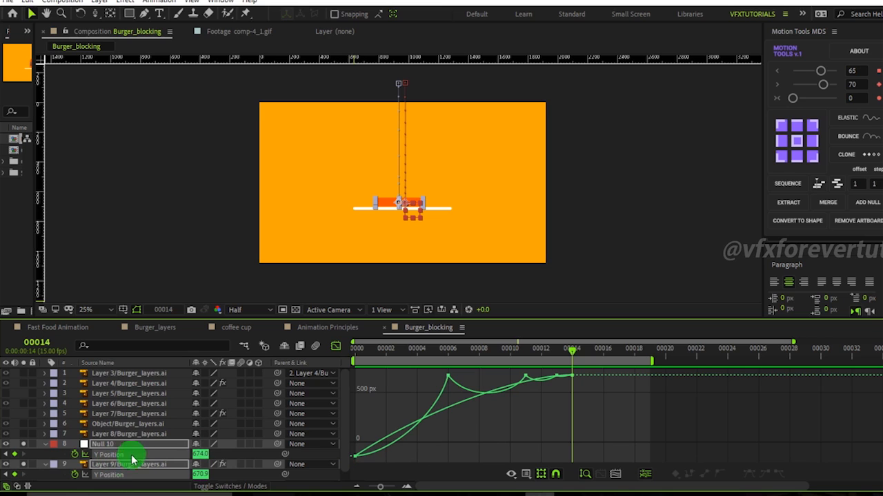
left_click(84, 457)
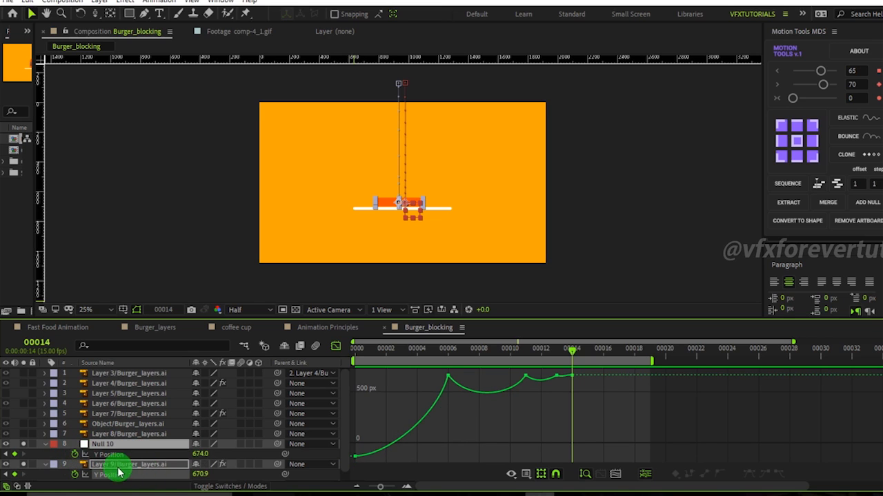
left_click(85, 457)
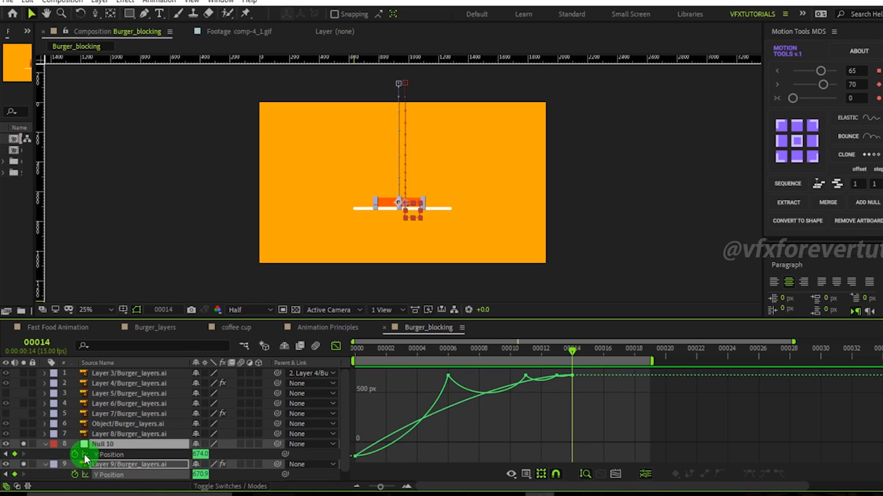
Reshape the null's Y Position curve handles around the frame 0 and frame 6 keyframes.
left_click(364, 456)
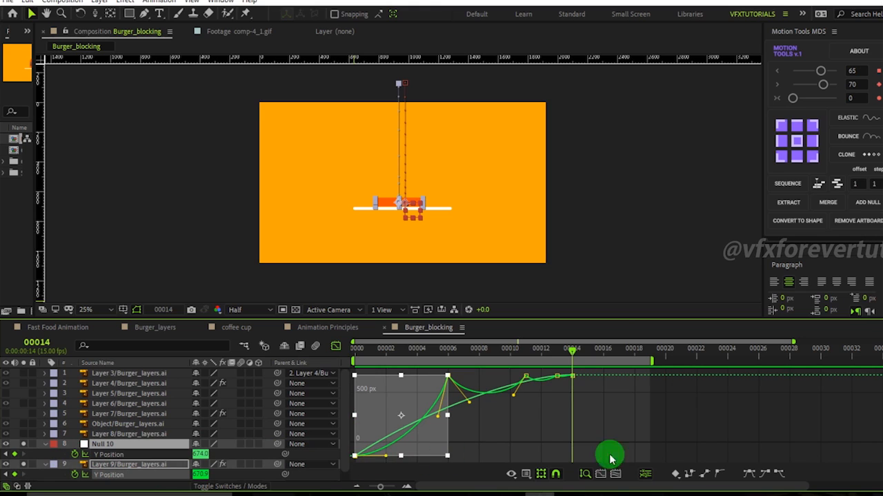
left_click(543, 474)
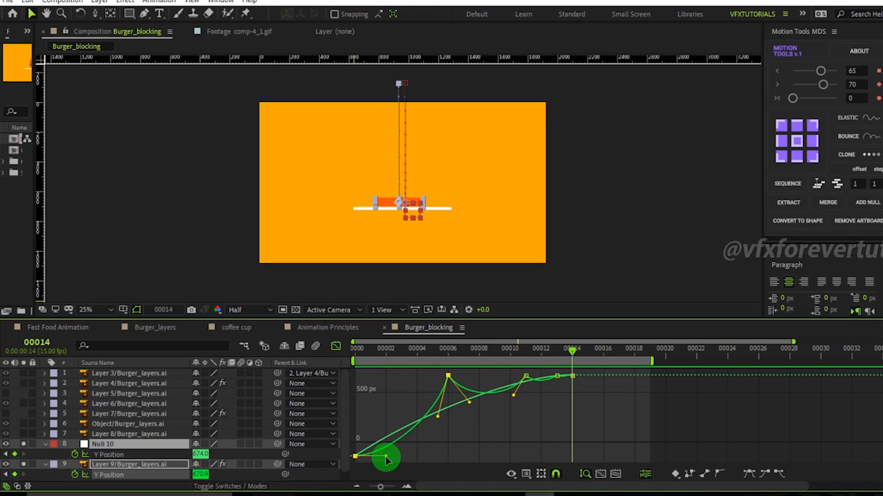
left_click_drag(390, 462, 369, 455)
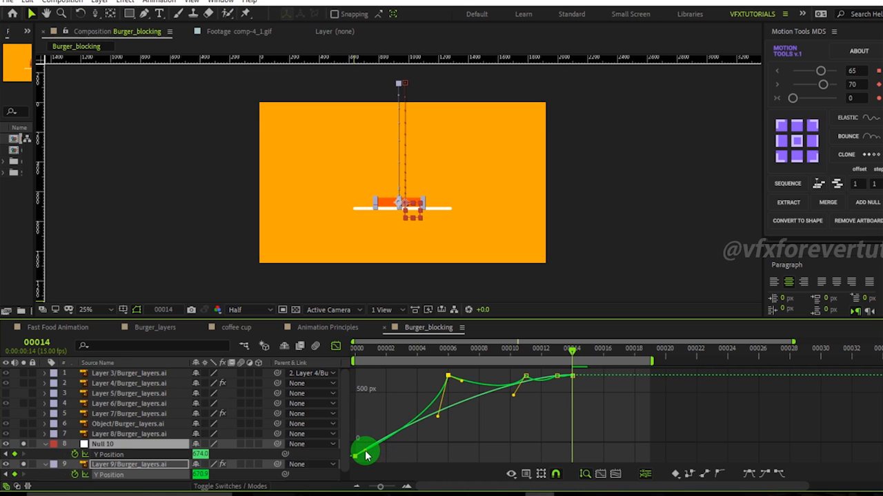
left_click_drag(465, 383, 510, 406)
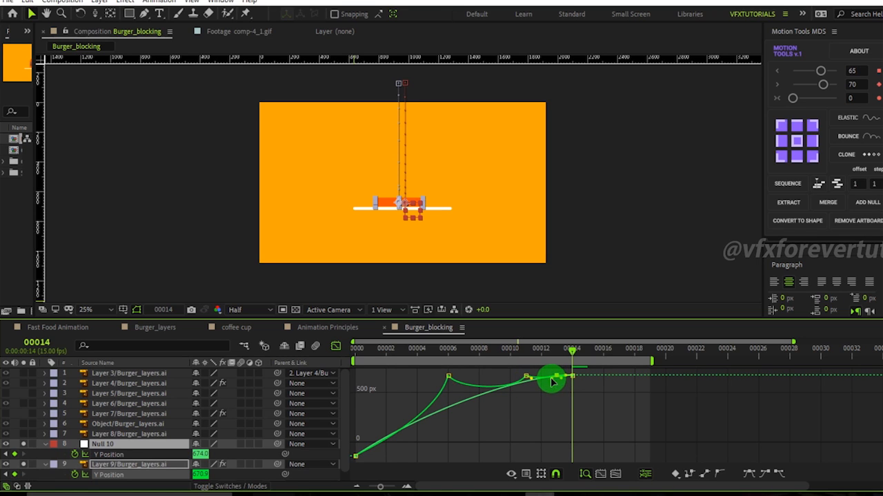
left_click(538, 419)
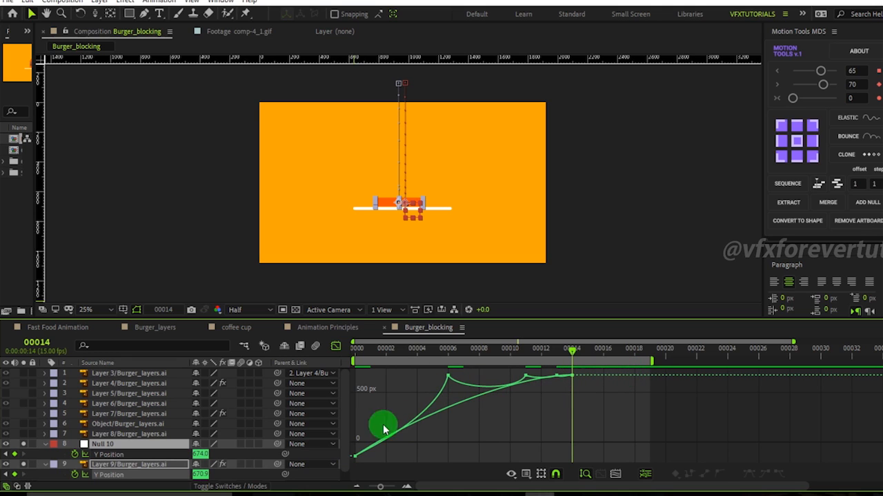
Delete the Null 10 layer from the composition.
left_click(85, 455)
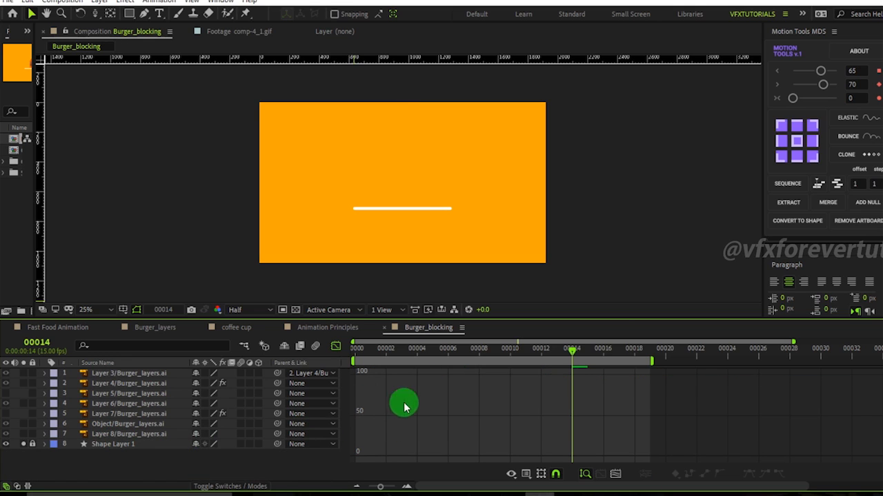
key("ctrl+z")
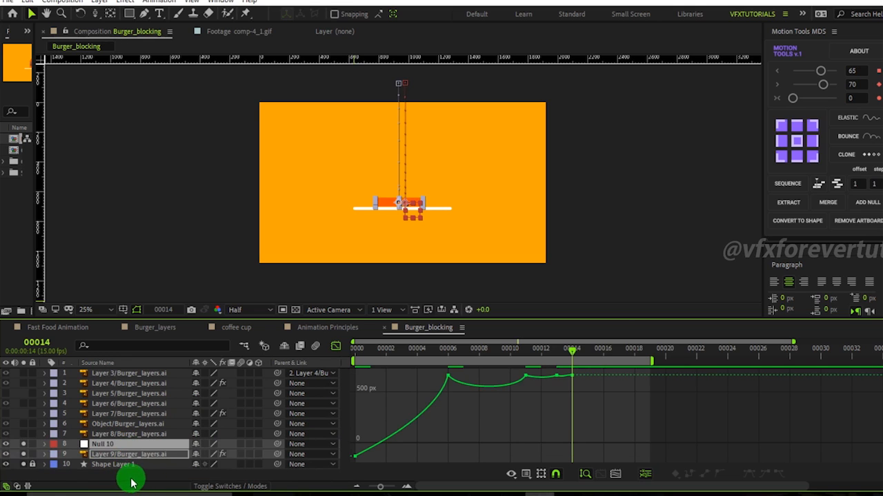
left_click(130, 477)
left_click(104, 444)
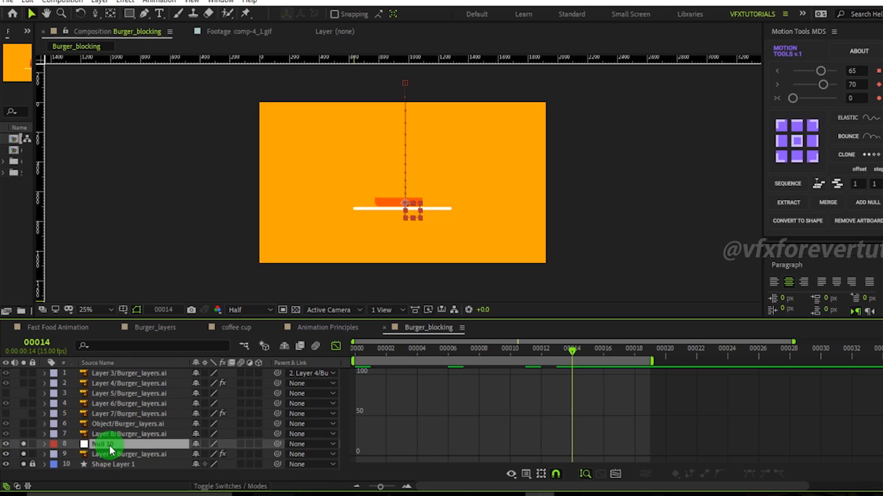
key("Delete")
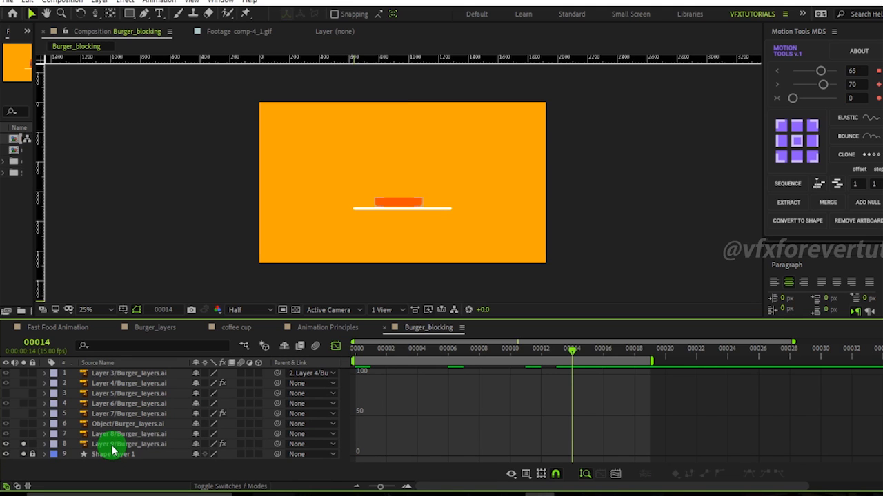
Reveal the bun layer's animated Y Position and play back the animation.
left_click(113, 445)
key("u")
left_click(110, 454)
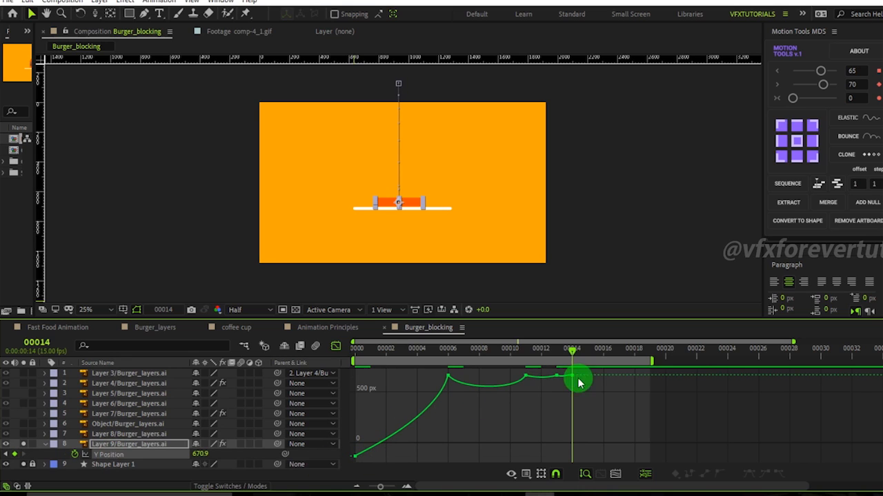
key("space")
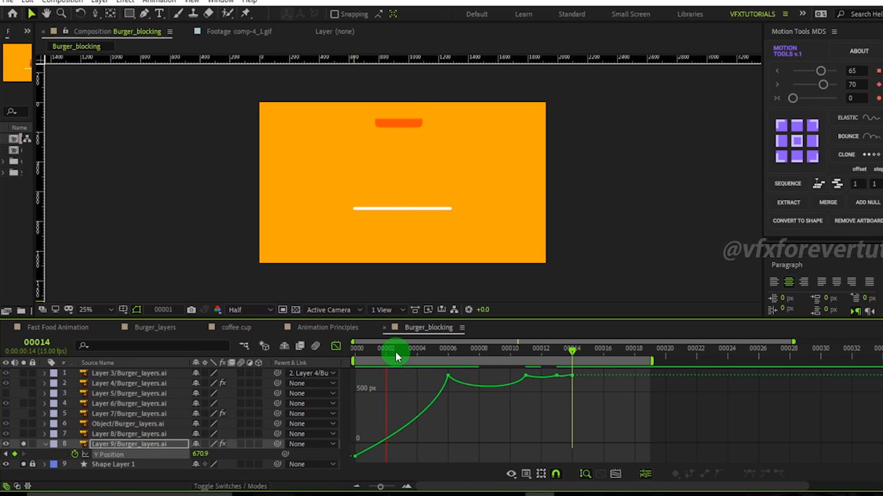
Glance at the Animation Principles composition and return to Burger_blocking.
left_click_drag(399, 354, 303, 415)
left_click(308, 329)
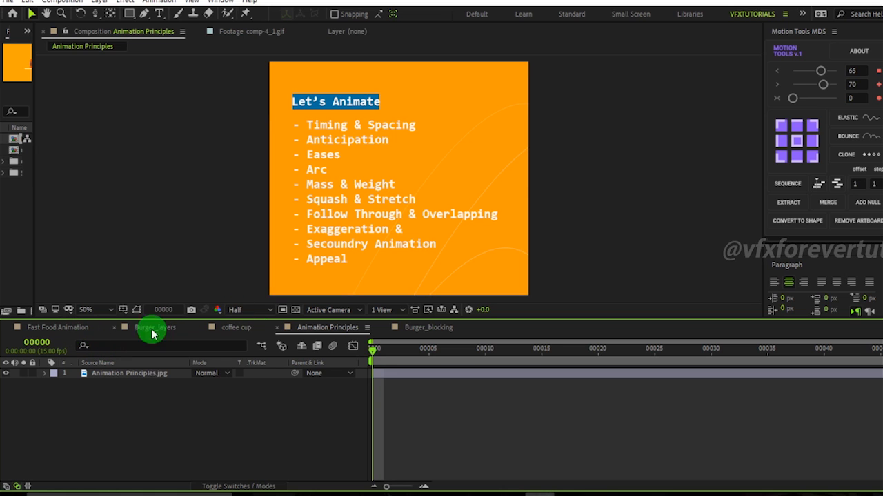
left_click(406, 329)
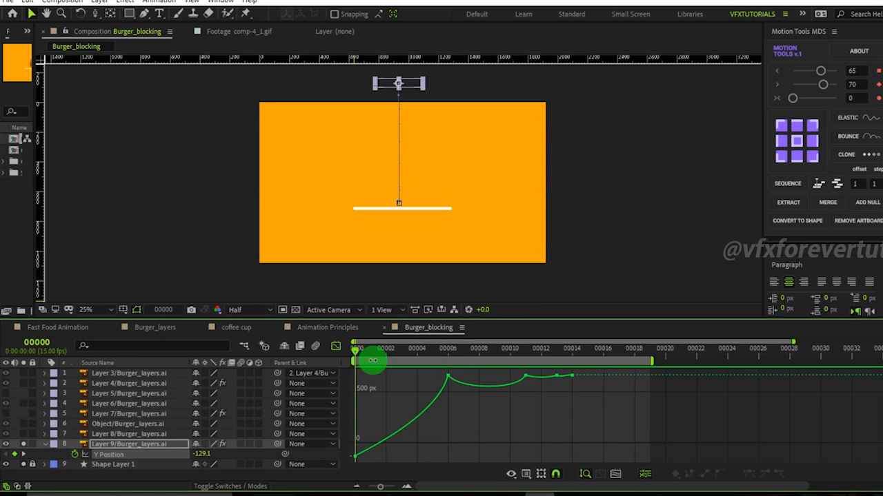
Apply the CC Bend It effect to the bottom bun layer at frame 6.
left_click_drag(379, 354, 449, 376)
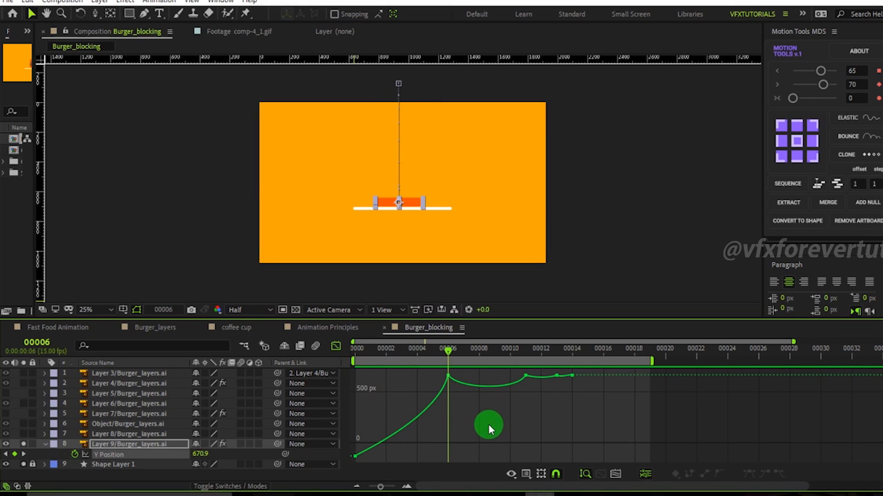
key("period")
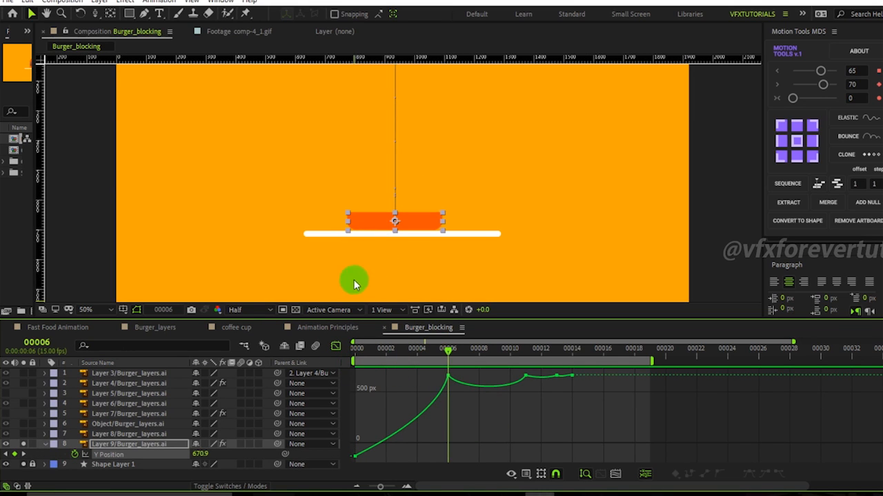
left_click(102, 447)
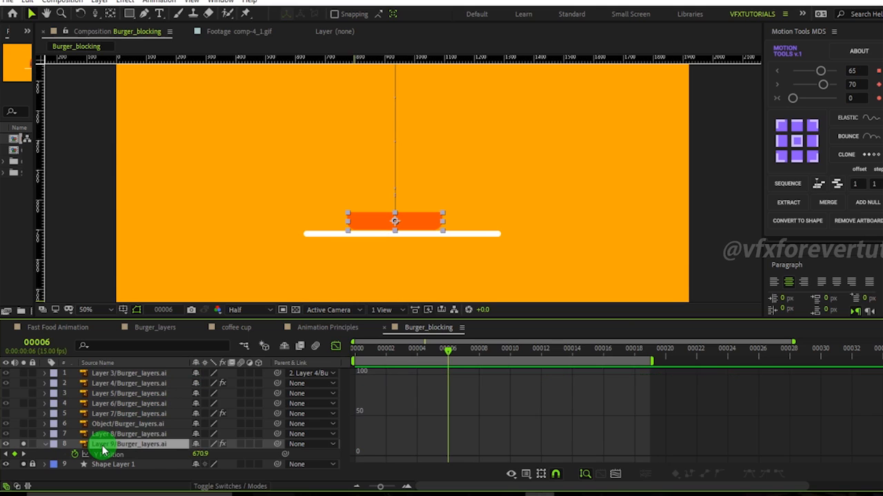
key("ctrl+space")
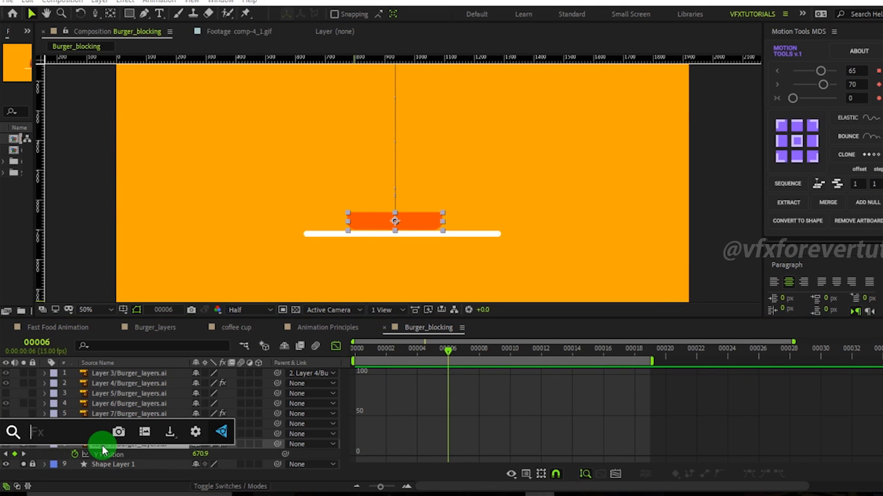
type("cc")
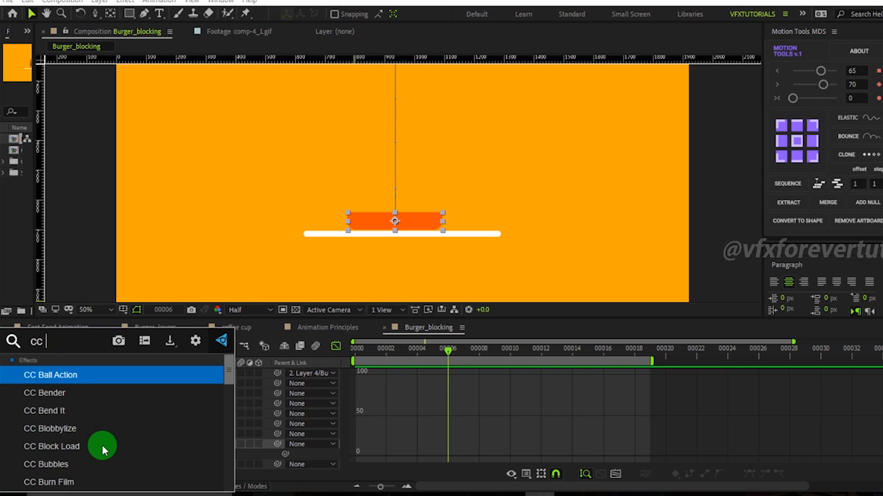
left_click(59, 426)
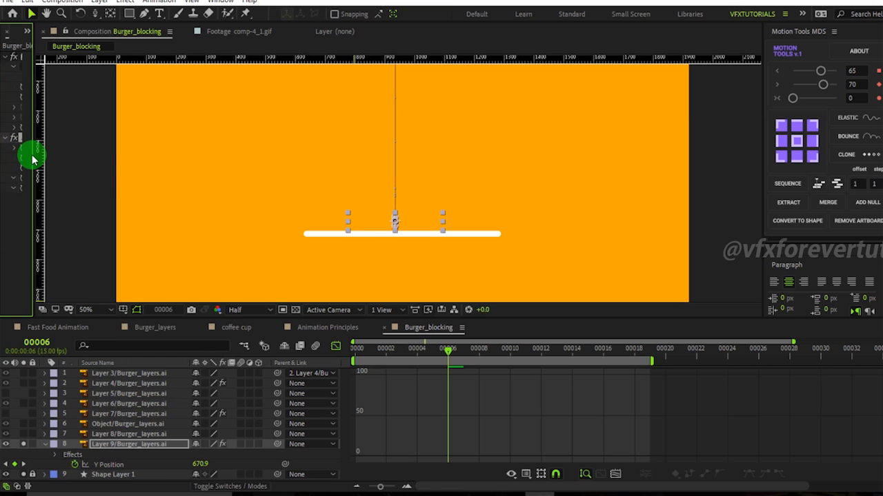
Widen the Effect Controls panel to view the CC Bend It settings around frame 6.
left_click_drag(33, 156, 197, 165)
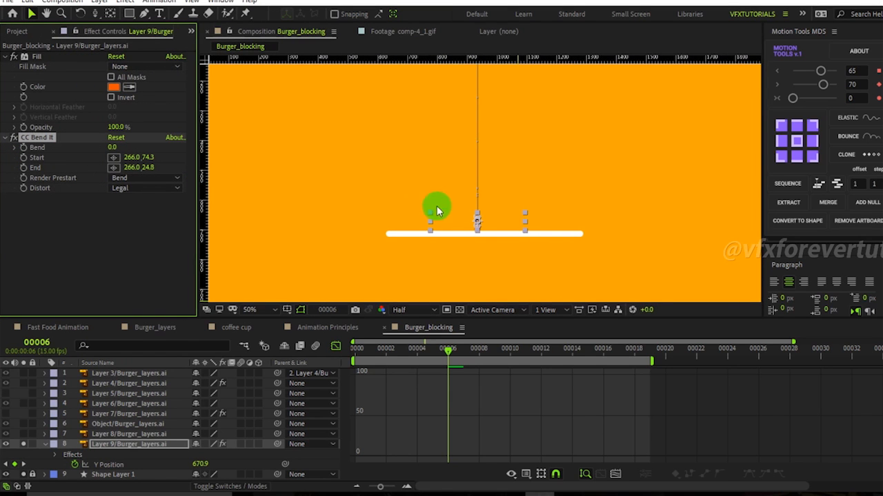
scroll(451, 205, "down", 2)
mouse_move(436, 355)
left_mouse_down()
mouse_move(351, 353)
mouse_move(461, 358)
mouse_move(447, 364)
left_mouse_up()
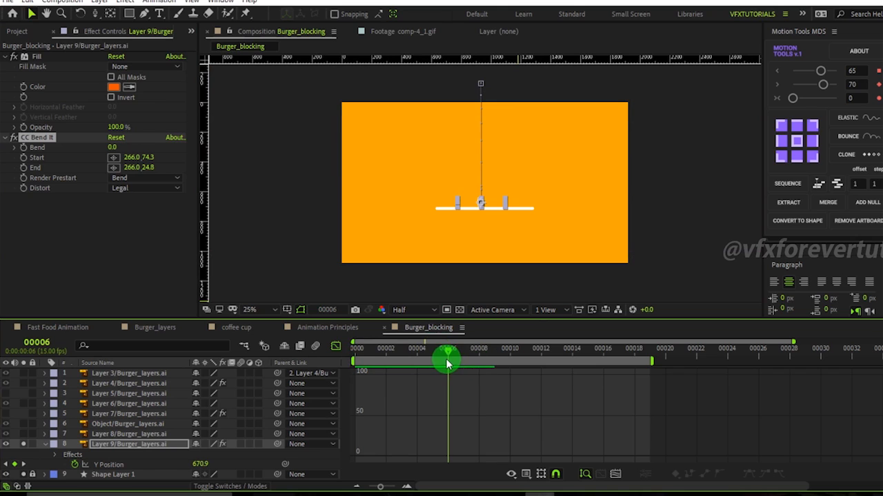
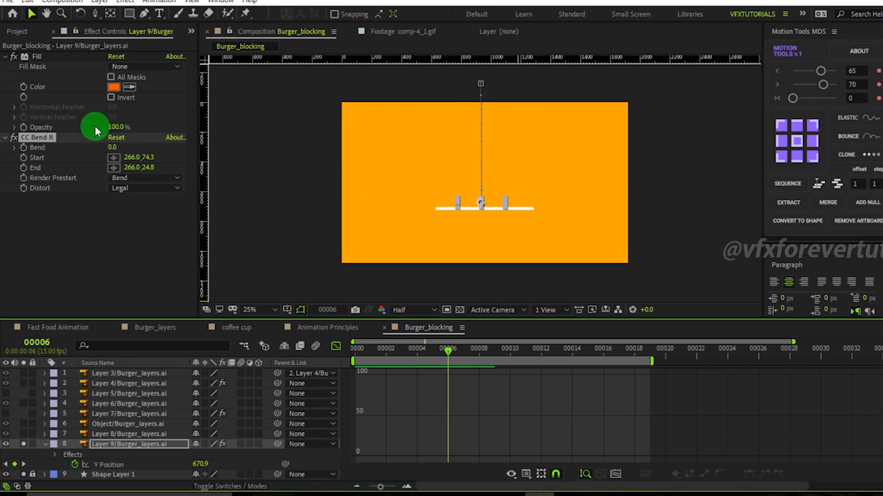
Try positioning the CC Bend It Start and End points along the bun and a Bend amount, then reset the effect.
left_click_drag(112, 163, 438, 204)
left_click(114, 168)
left_click_drag(342, 173, 535, 201)
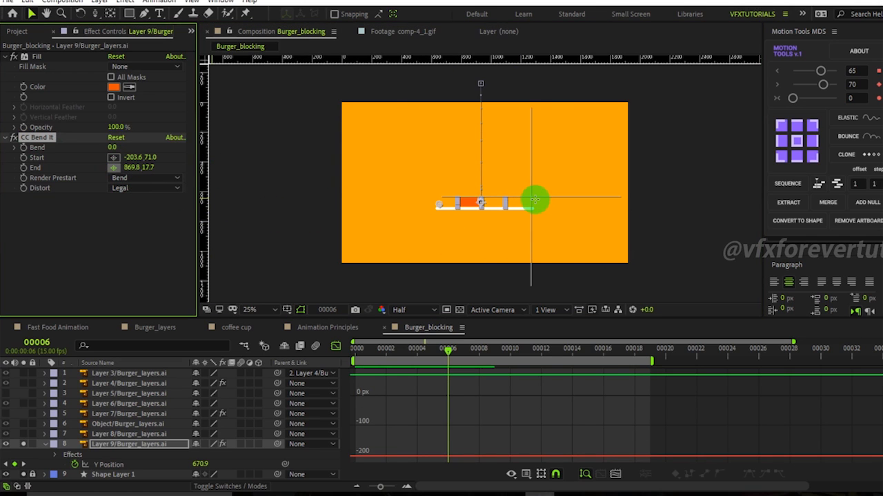
left_click(536, 202)
scroll(462, 180, "up", 2)
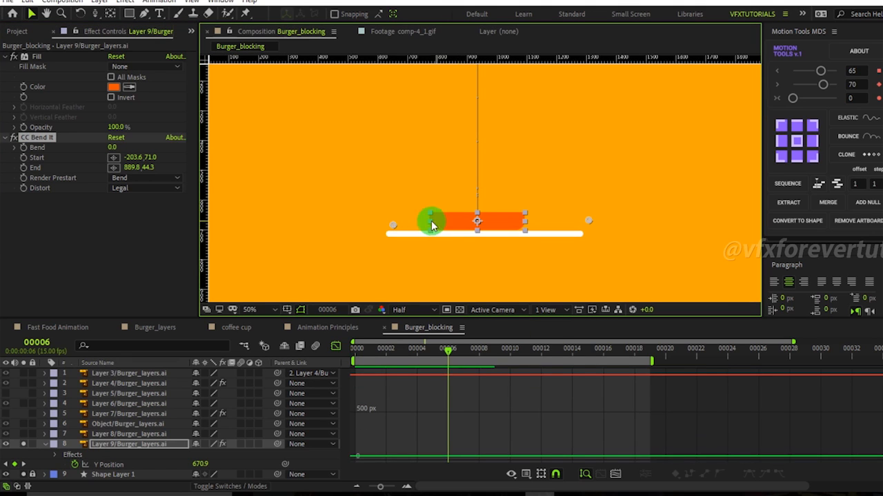
left_click_drag(391, 227, 370, 222)
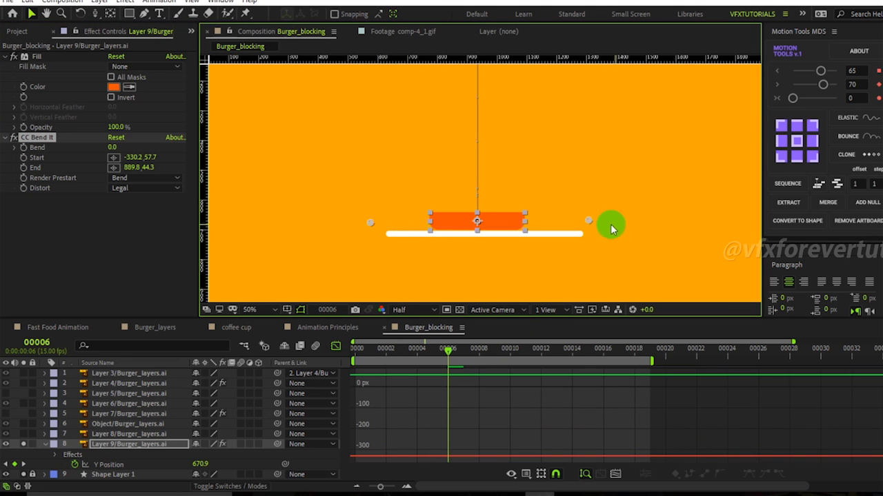
left_click_drag(591, 223, 567, 226)
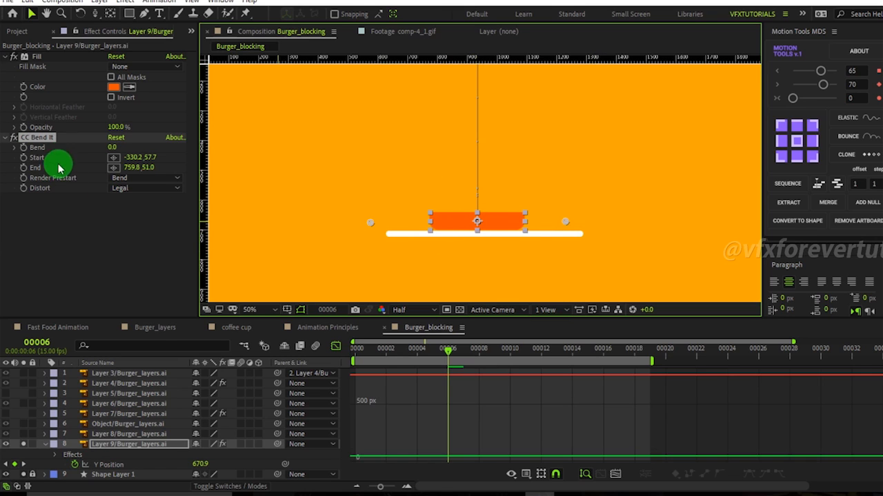
left_click(460, 210)
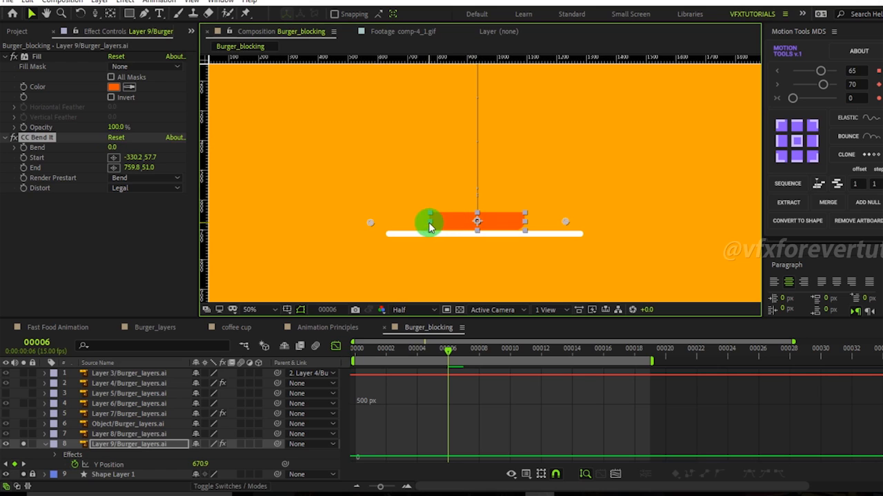
left_click_drag(566, 222, 533, 226)
left_click_drag(371, 224, 423, 223)
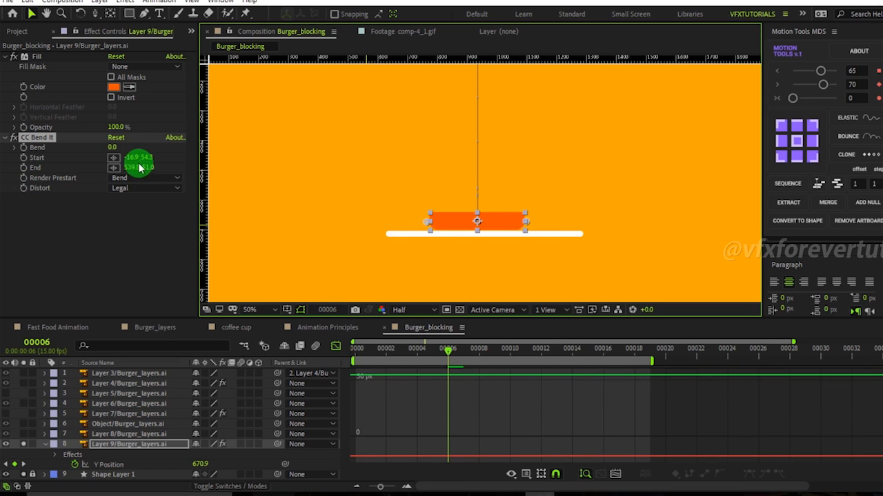
left_click_drag(112, 148, 147, 157)
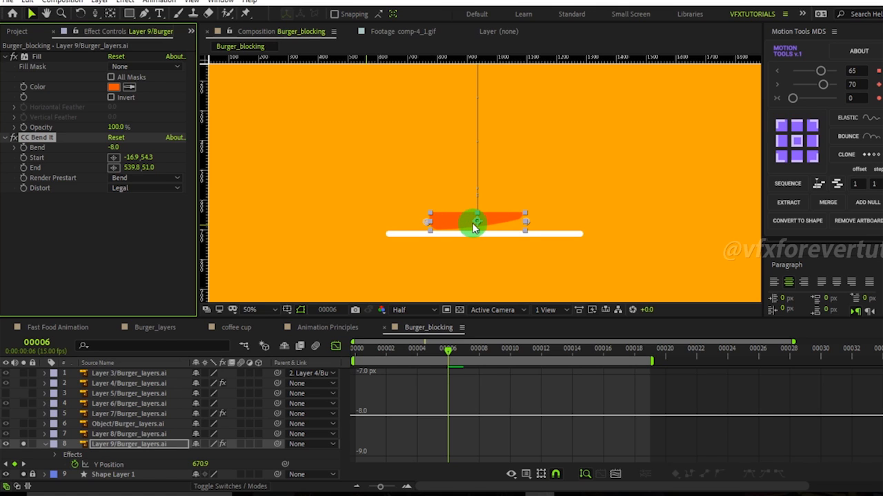
left_click(116, 138)
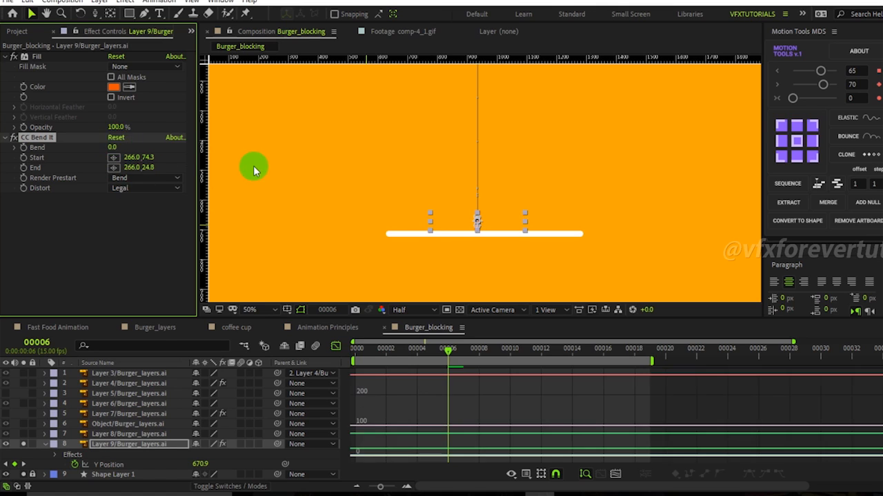
Place the CC Bend It Start point at the bun's centre and the End point at its right end.
left_click(113, 157)
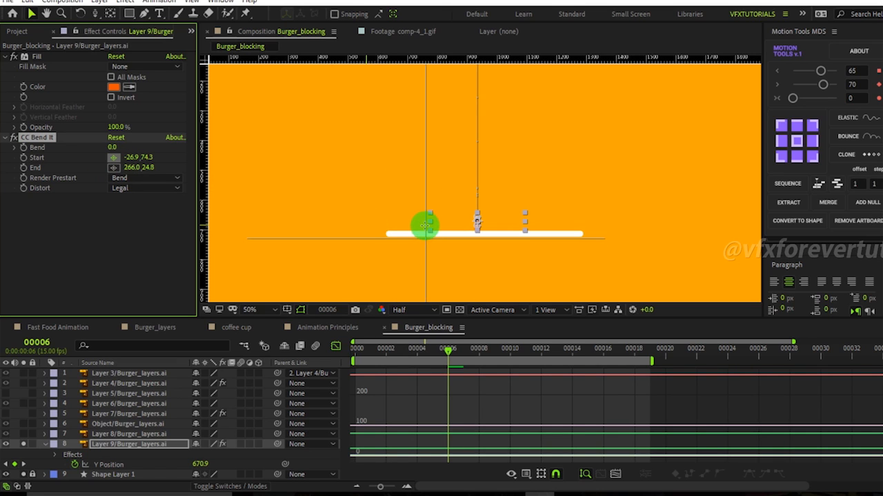
left_click(426, 222)
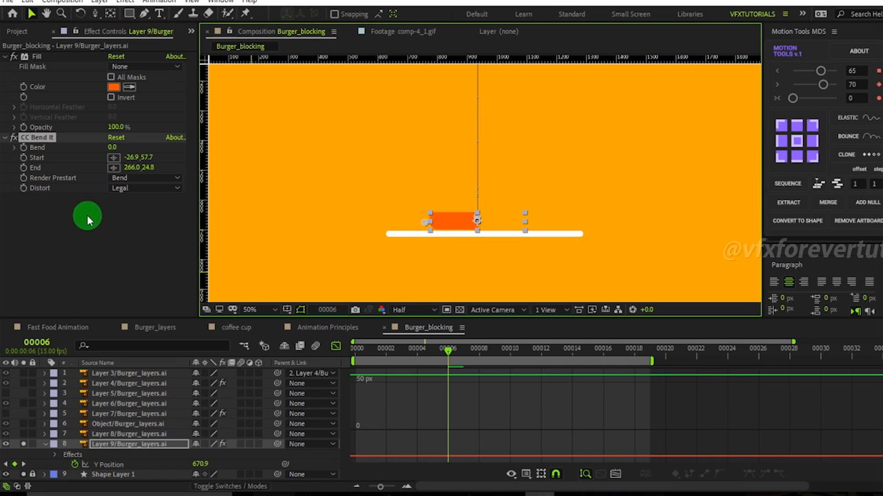
left_click(113, 167)
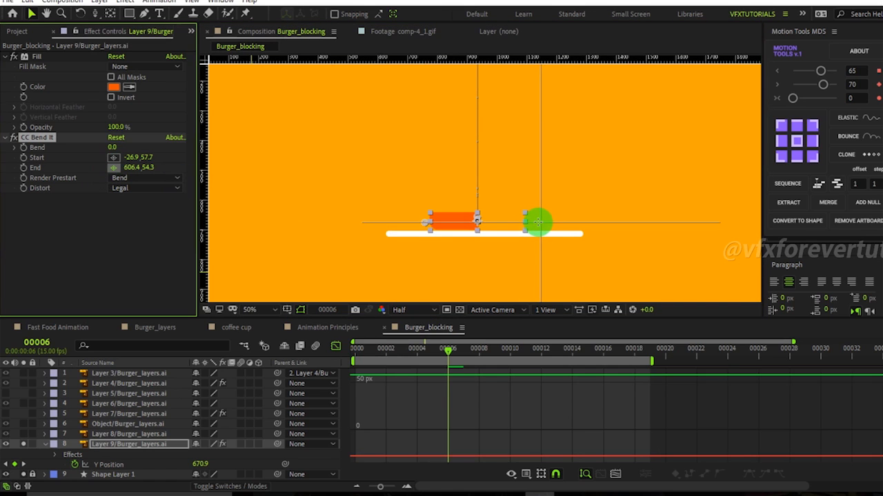
left_click(537, 222)
left_click_drag(426, 228, 476, 222)
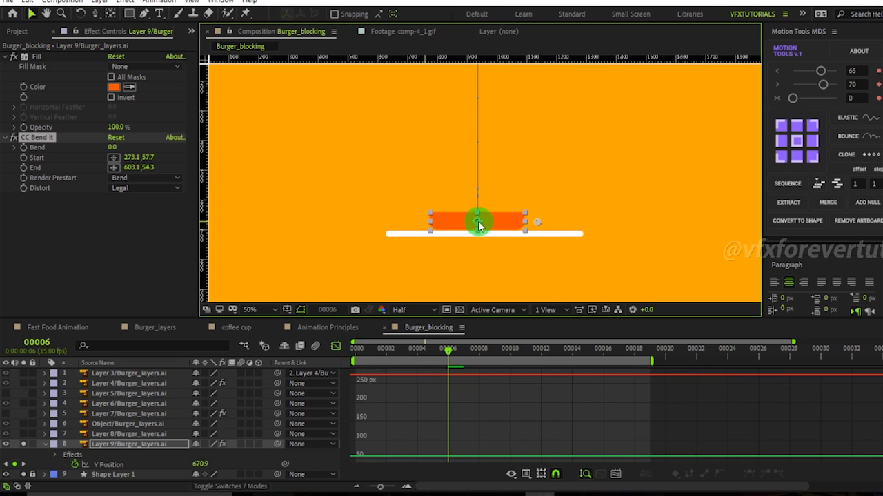
Try Bend amounts of 45 and -25 on the bottom bun.
left_click_drag(112, 152, 163, 177)
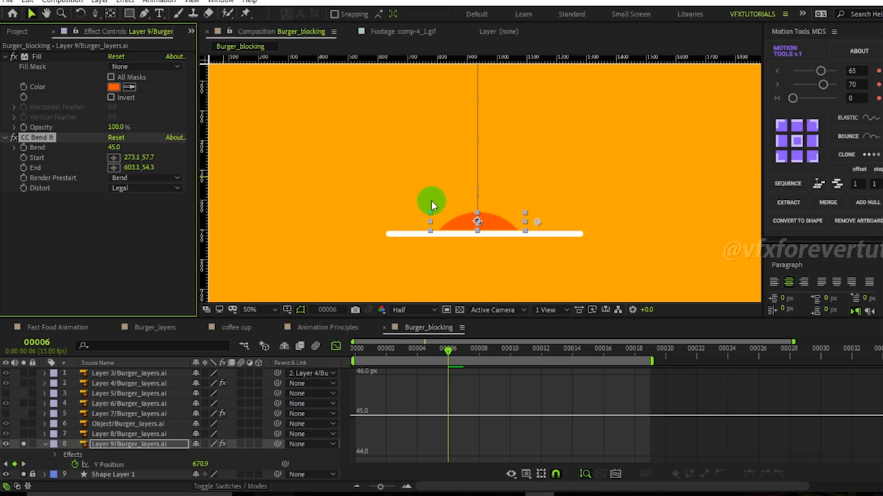
left_click_drag(114, 147, 98, 169)
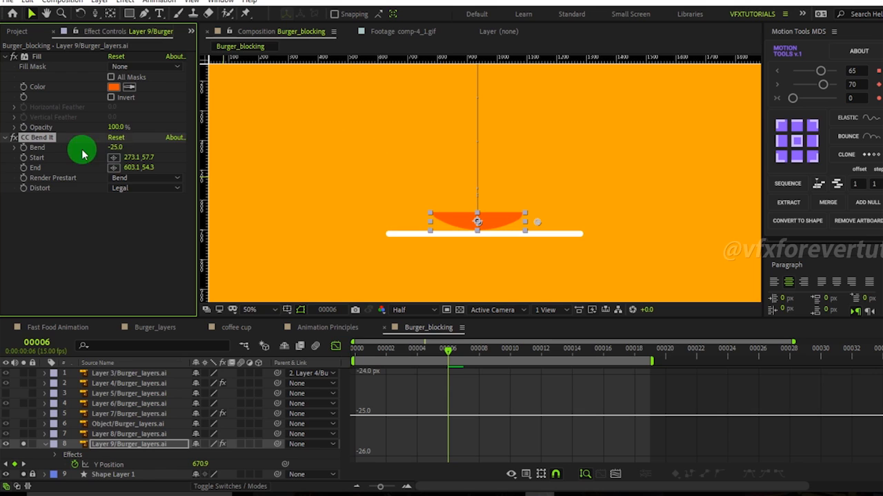
Apply the Grow Bounds effect to the bottom bun layer.
left_click(105, 445)
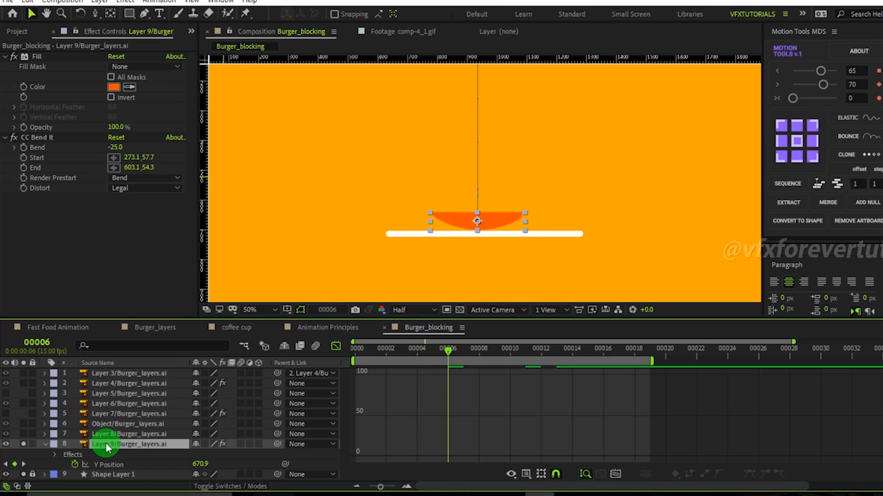
key("ctrl+space")
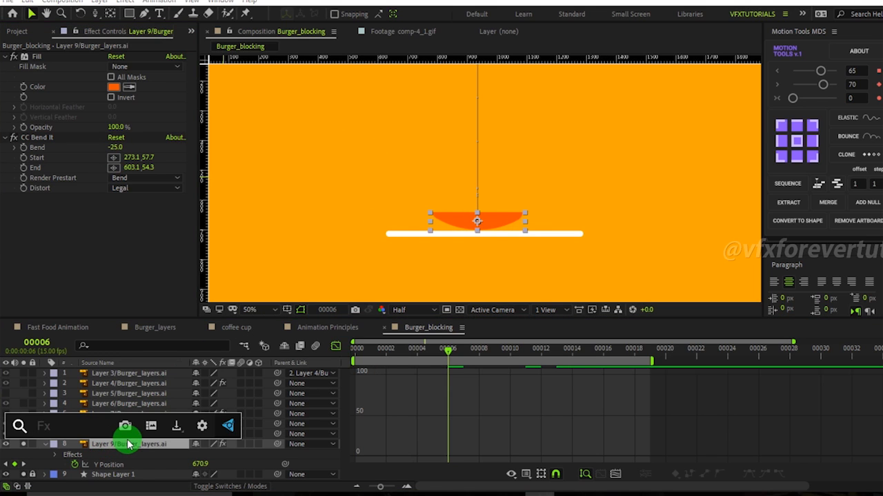
type("grow")
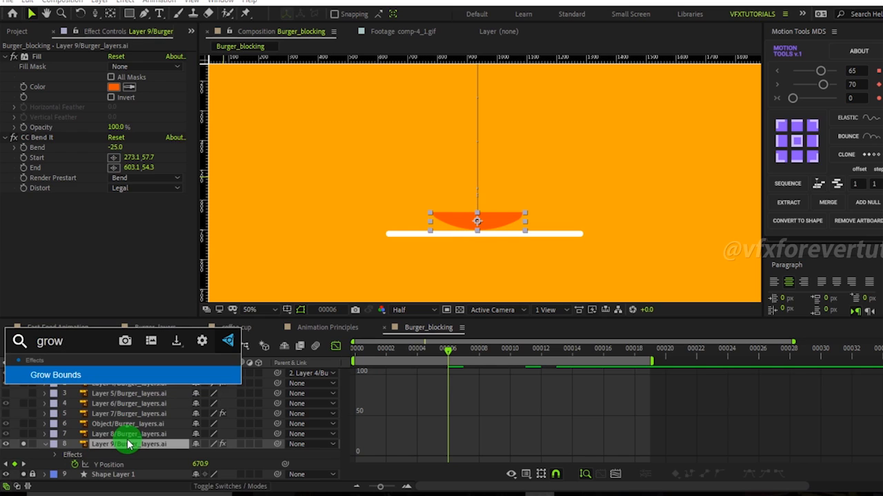
left_click(79, 374)
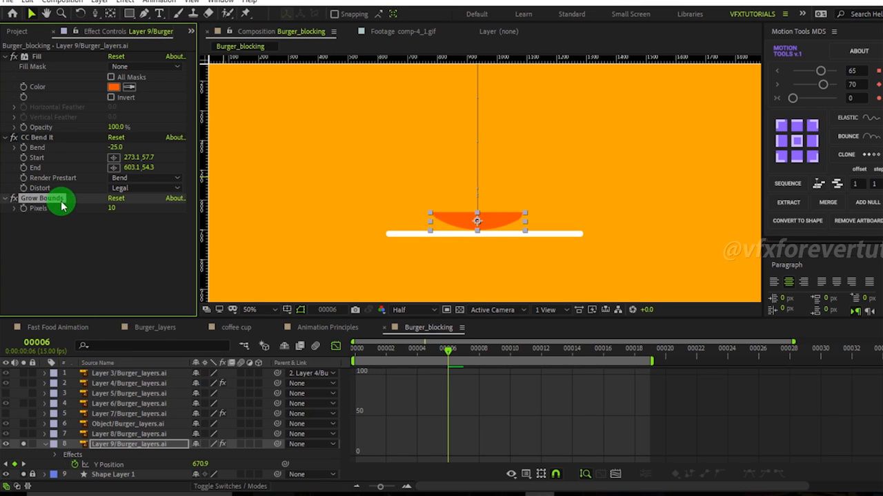
Move Grow Bounds above CC Bend It in the effect stack and set its Pixels to 300.
left_click_drag(55, 201, 43, 130)
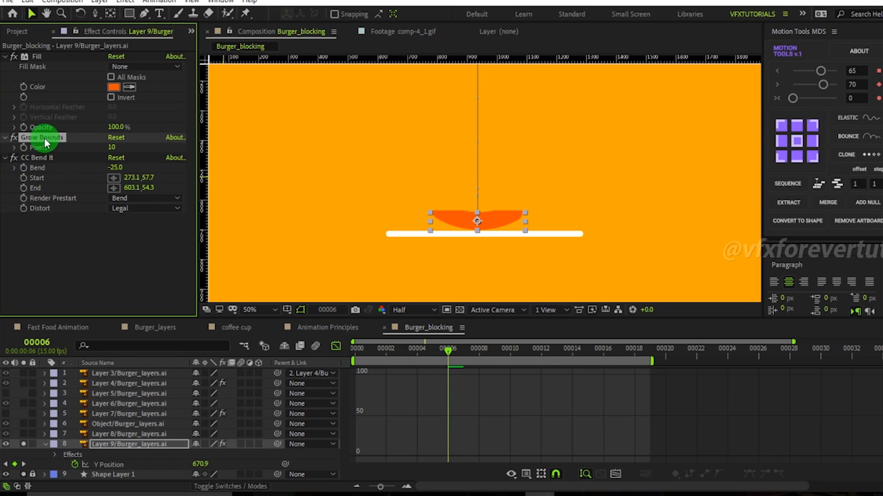
mouse_move(115, 168)
left_mouse_down()
mouse_move(151, 170)
mouse_move(88, 167)
mouse_move(158, 170)
mouse_move(121, 169)
mouse_move(142, 169)
mouse_move(47, 142)
mouse_move(114, 150)
left_mouse_up()
left_click(114, 151)
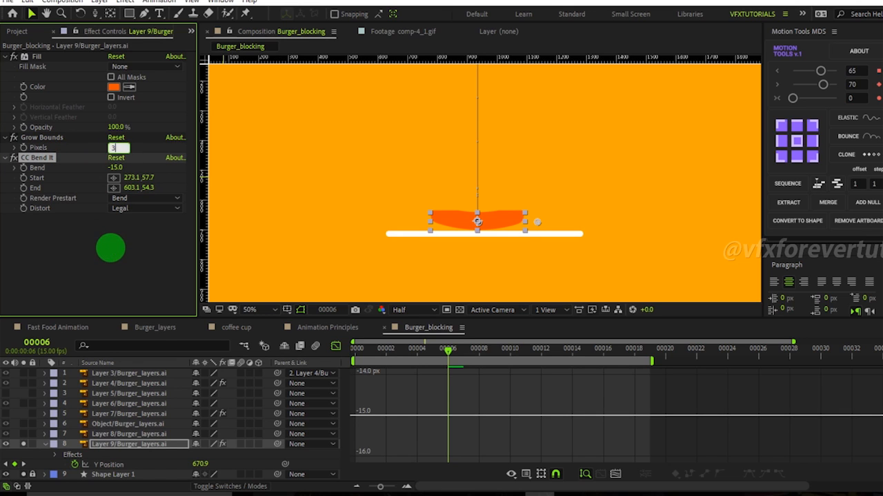
key("Return")
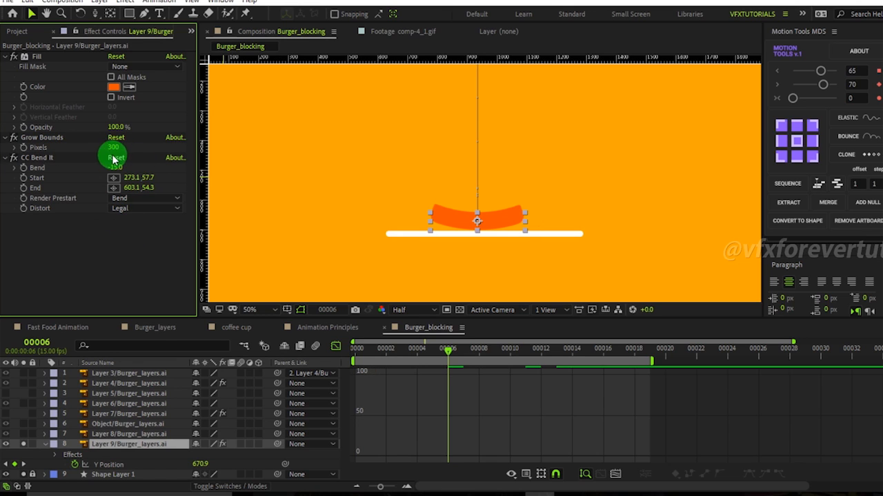
Set Grow Bounds Pixels to 1127 while testing Bend amounts of 40 and -119.
left_click_drag(116, 171, 168, 187)
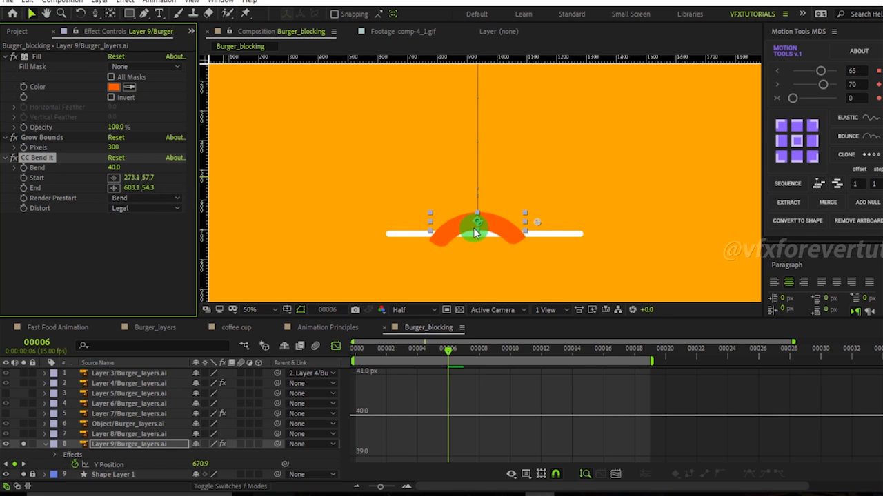
mouse_move(478, 225)
left_mouse_down()
mouse_move(426, 220)
mouse_move(485, 228)
left_mouse_up()
left_click_drag(114, 168, 15, 162)
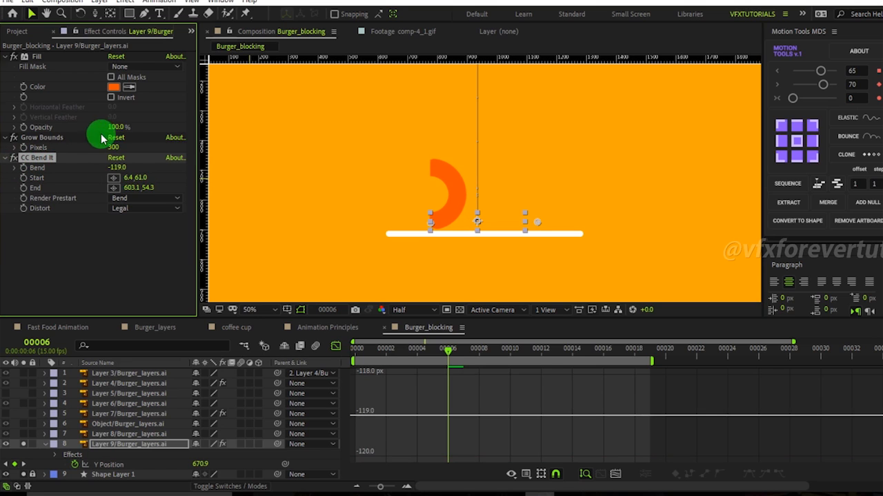
left_click_drag(114, 147, 604, 160)
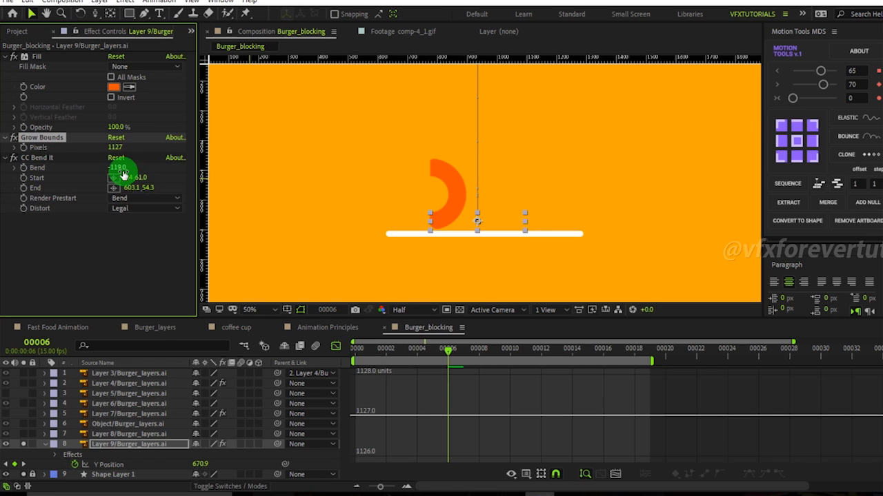
Try a Bend of 14 with the Start point moved left, then reset CC Bend It.
left_click_drag(114, 169, 214, 183)
left_click_drag(428, 228, 399, 227)
left_click_drag(377, 224, 378, 223)
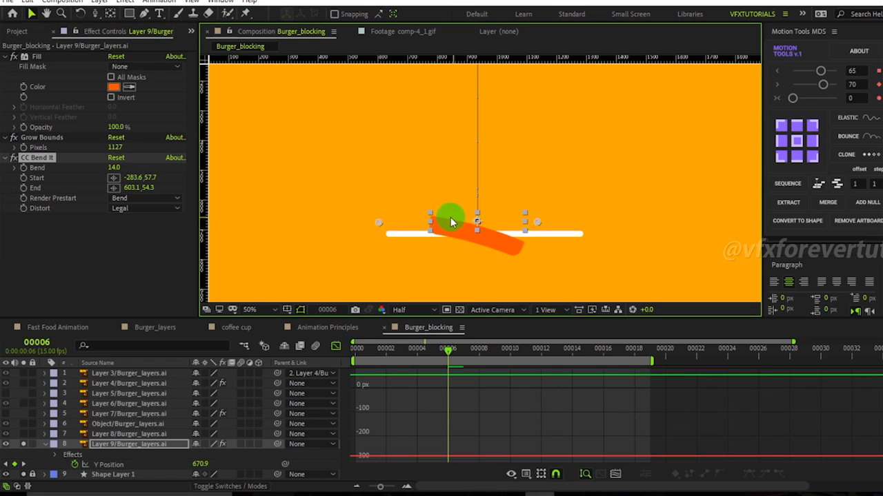
left_click_drag(113, 173, 141, 208)
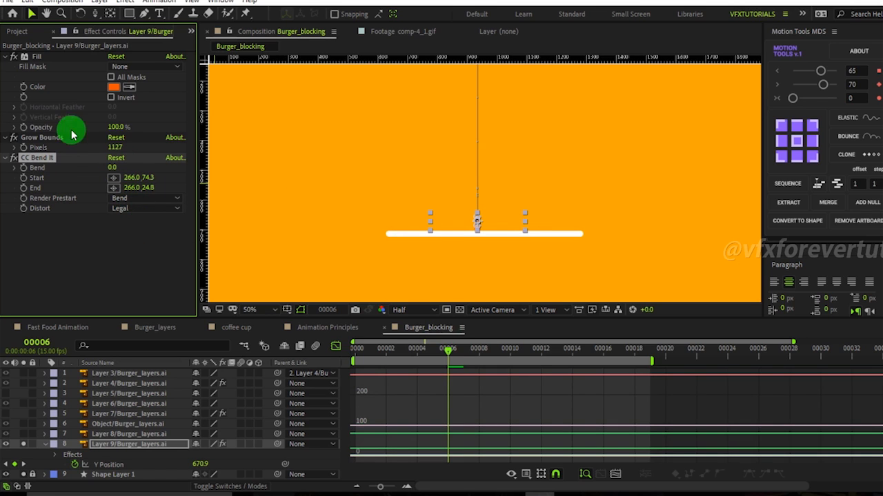
Place the CC Bend It Start point at the bun's centre and the End point well past its right end.
left_click(113, 177)
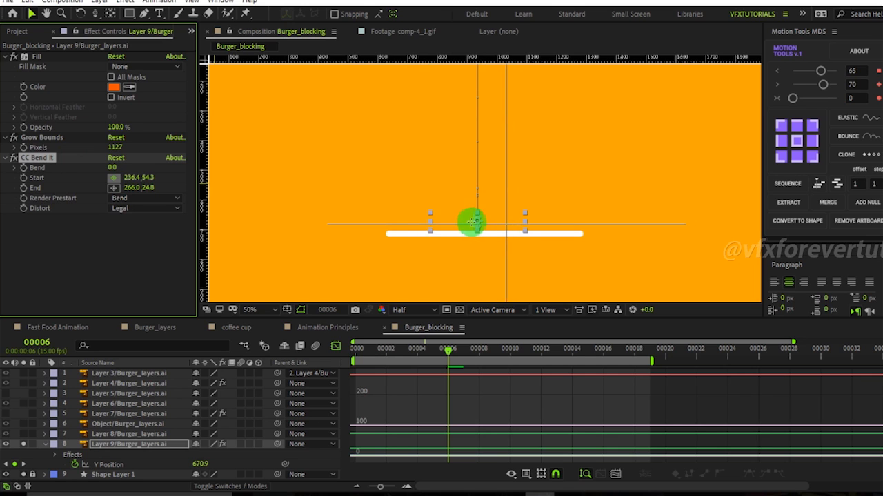
left_click(417, 219)
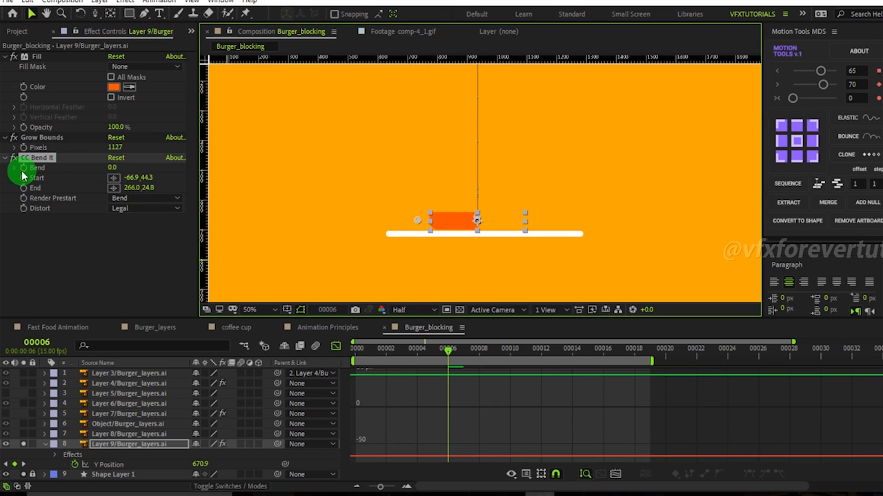
left_click(114, 189)
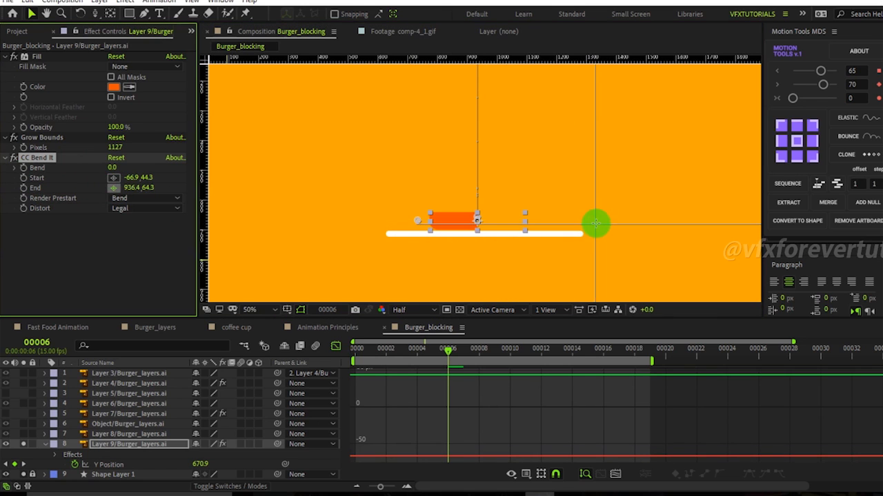
left_click(536, 221)
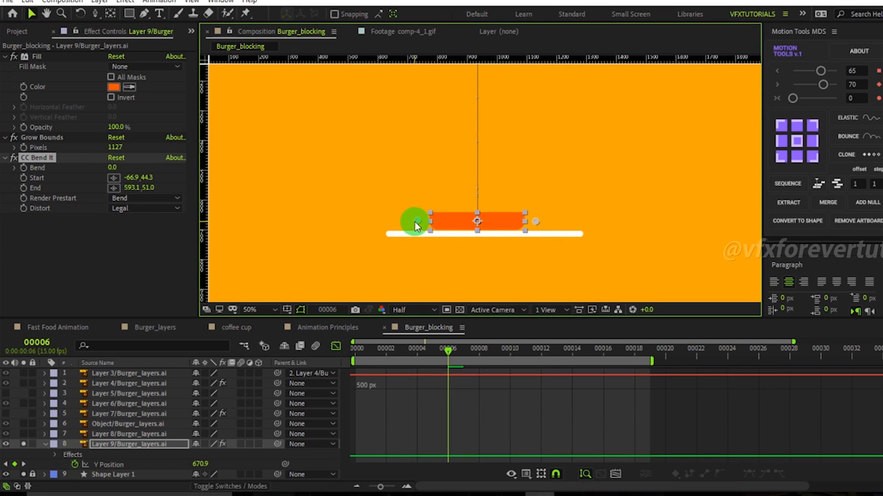
left_click_drag(419, 226, 477, 226)
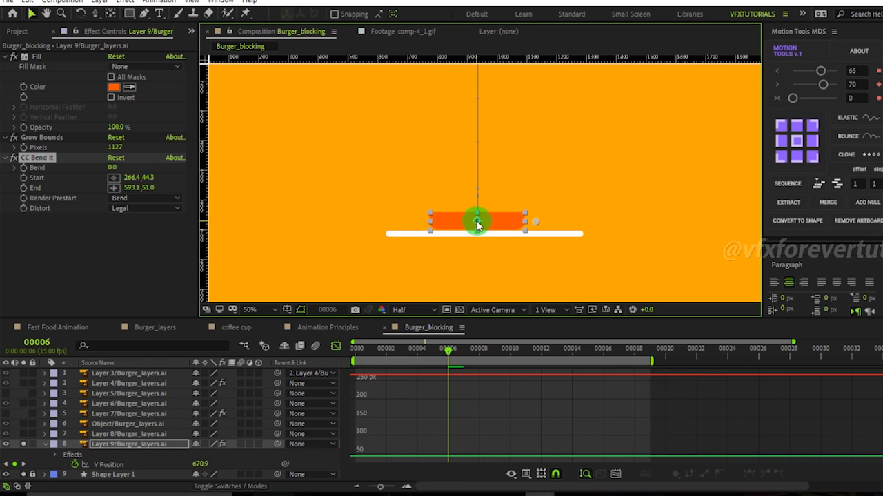
left_click_drag(537, 221, 615, 221)
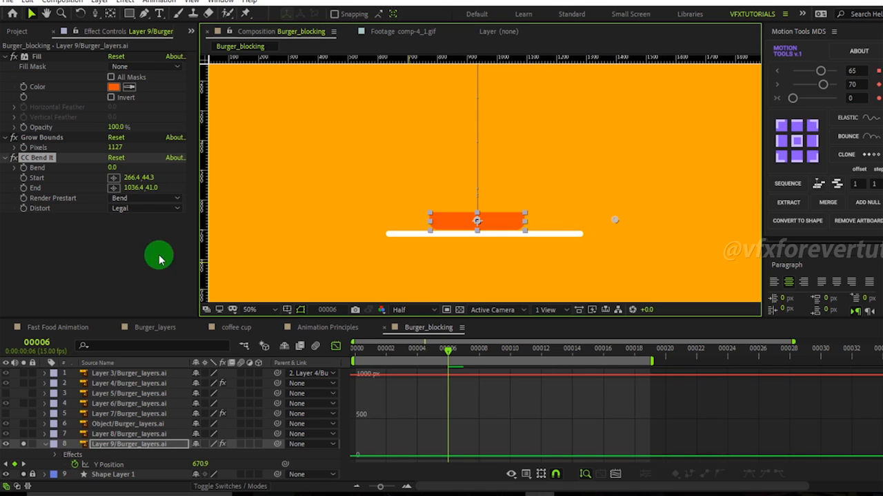
Reveal the layer's CC Bend It properties in the timeline together with the Y Position graph.
left_click_drag(112, 169, 87, 172)
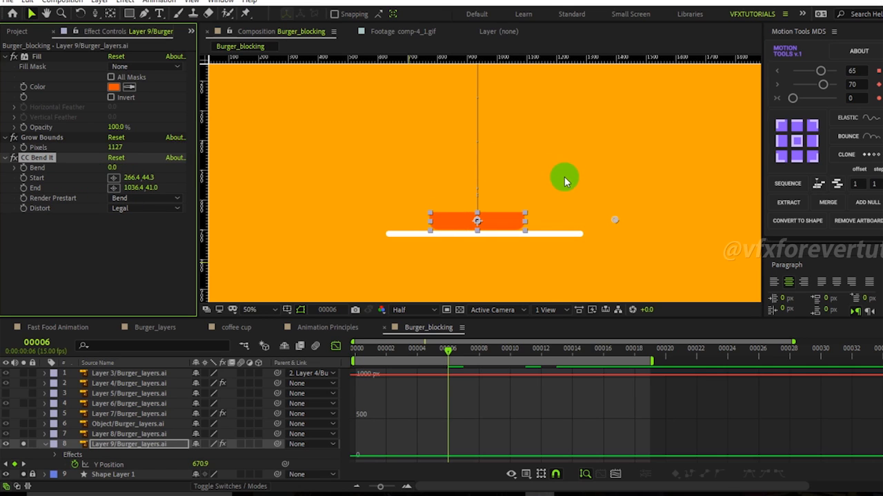
scroll(552, 171, "down", 2)
scroll(549, 149, "up", 2)
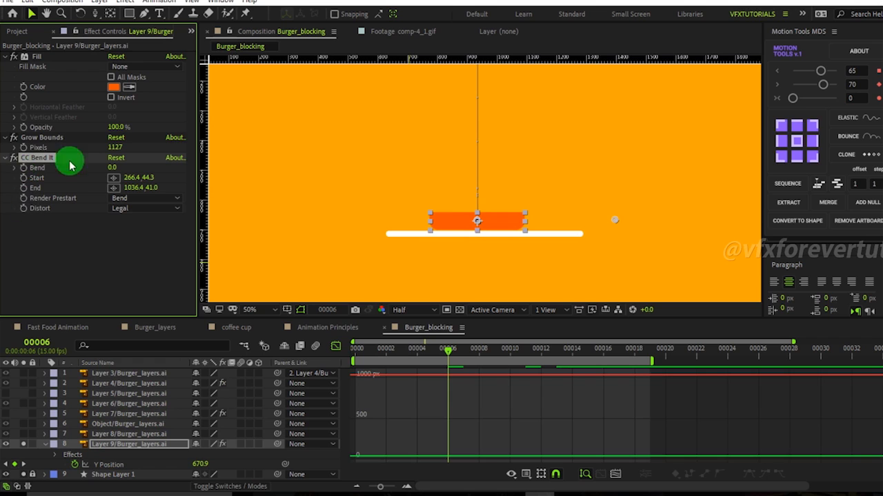
left_click_drag(112, 171, 89, 255)
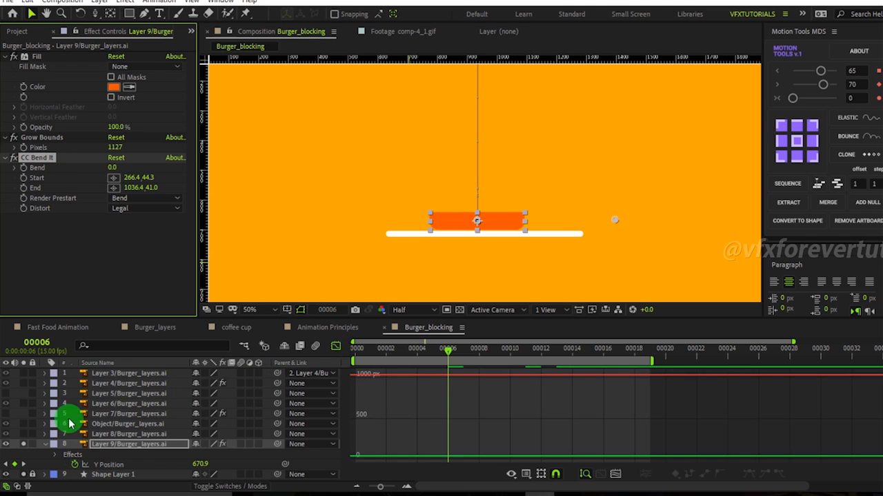
left_click(126, 468)
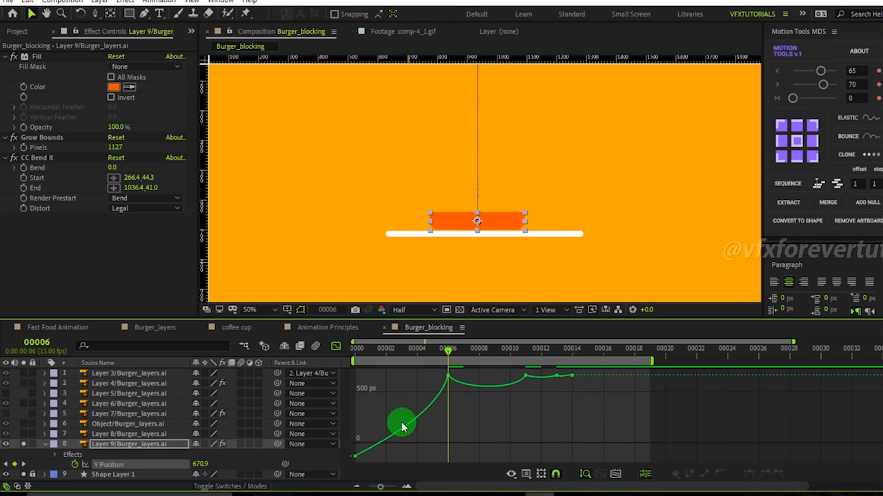
left_click(118, 448)
key("shift+e")
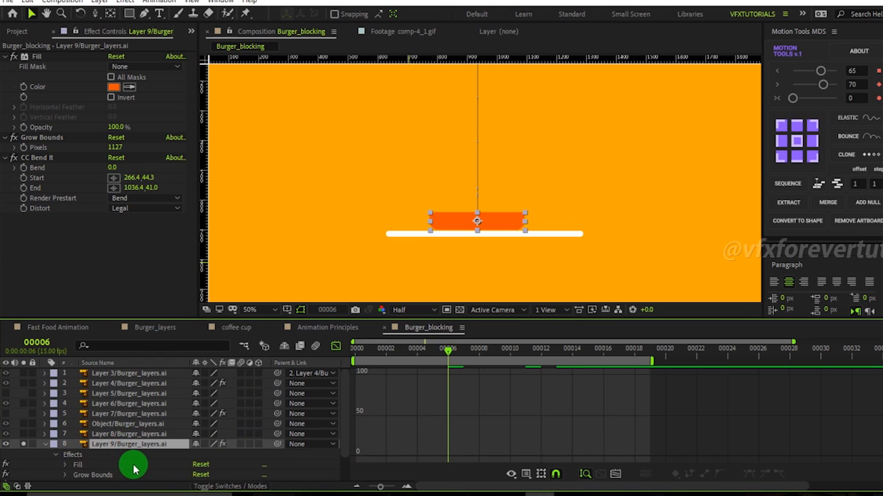
scroll(134, 470, "down", 2)
left_click(67, 456)
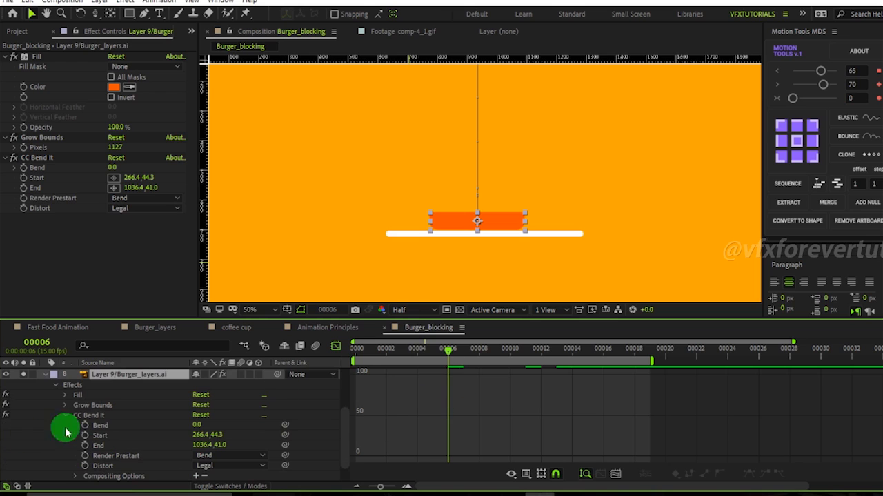
scroll(108, 459, "down", 1)
left_click(110, 466)
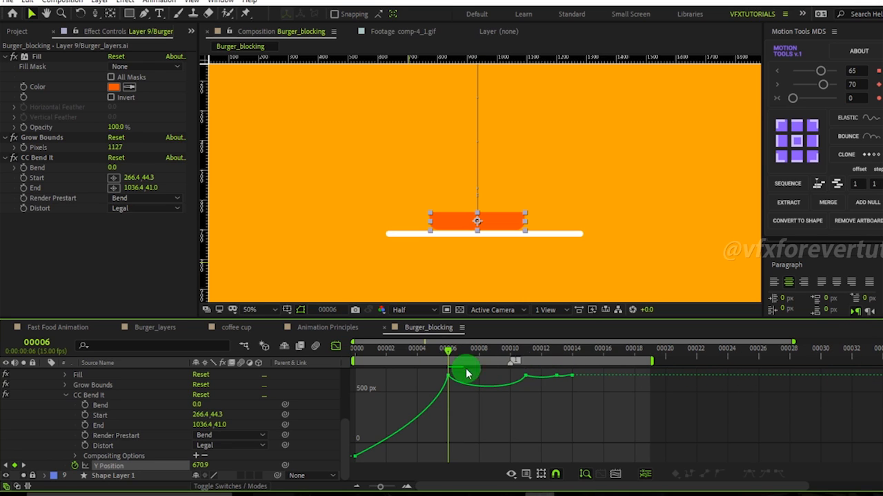
Place timeline markers at the Y Position bounce keyframe frames, starting at frame 11.
left_click_drag(455, 358, 525, 359)
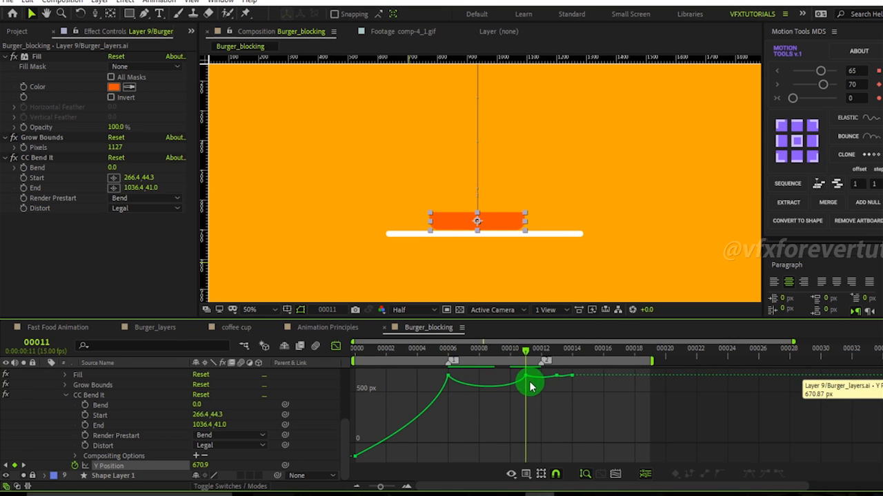
left_click_drag(646, 371, 566, 381)
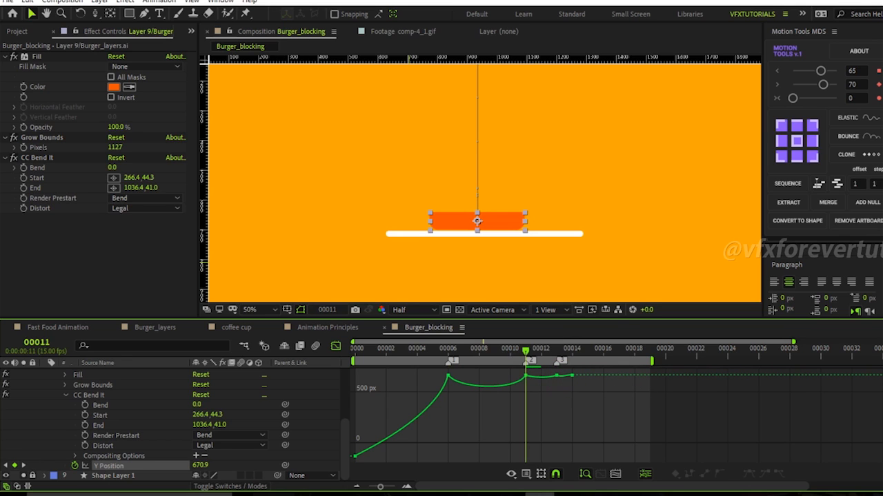
mouse_move(669, 370)
left_mouse_down()
mouse_move(585, 378)
mouse_move(575, 393)
left_mouse_up()
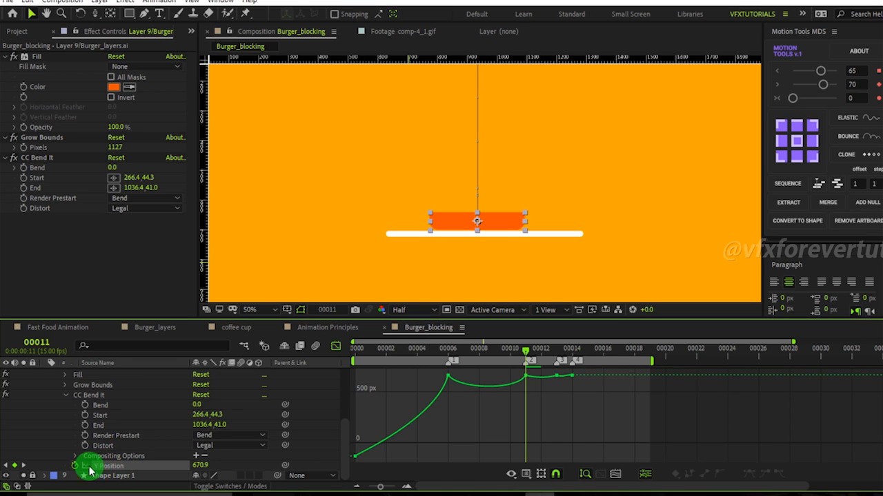
Show the Bend graph and set Bend keyframes of 0 at frames 6 and 11.
left_click(120, 407)
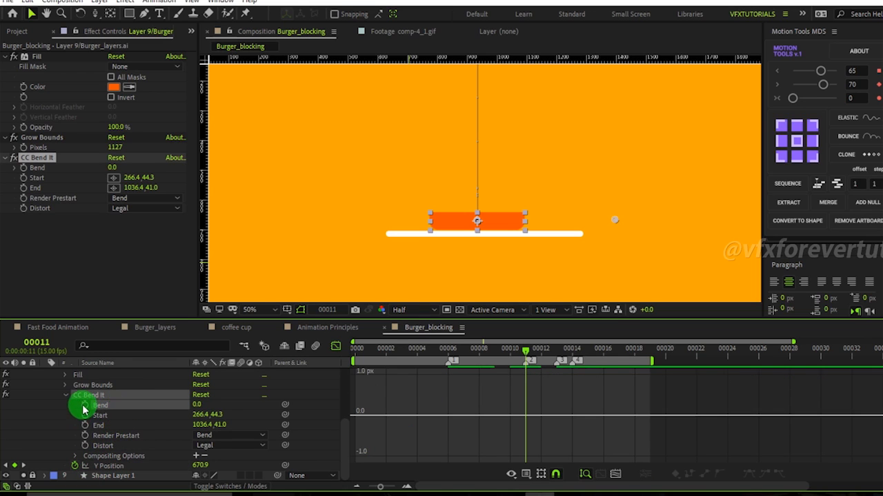
left_click(446, 352)
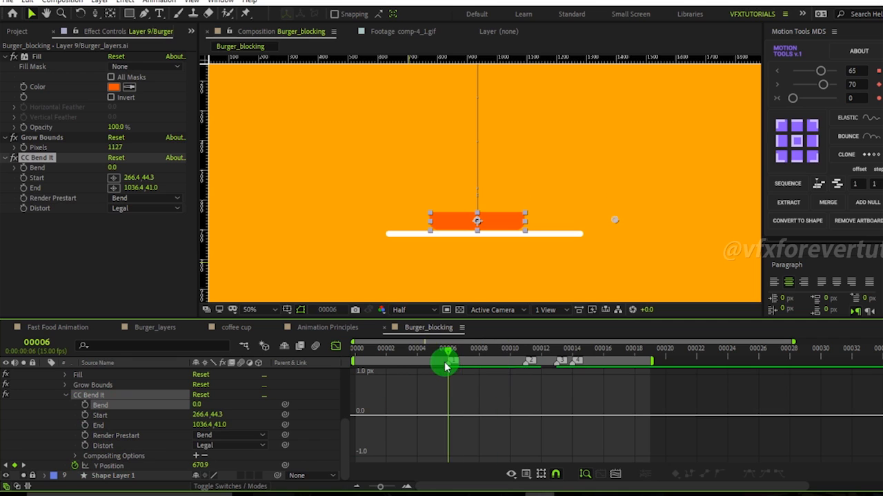
left_click(83, 413)
left_click_drag(449, 353, 530, 371)
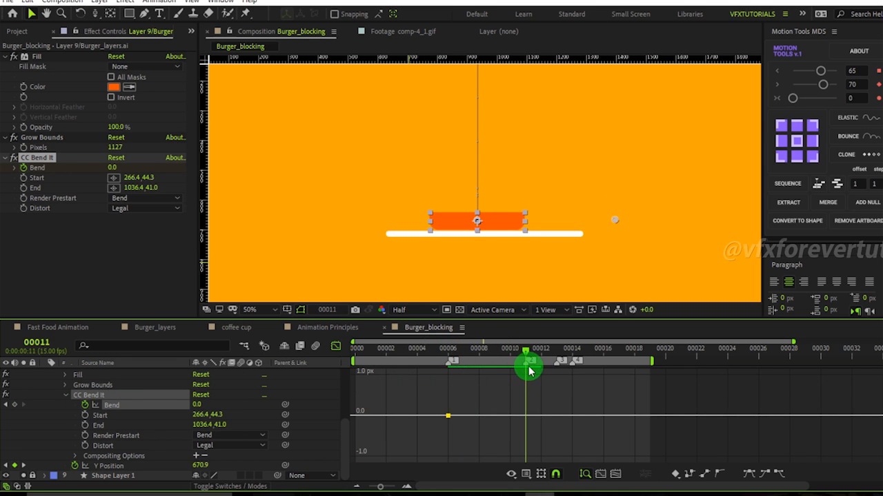
left_click(13, 406)
left_click(449, 353)
Add a Bend keyframe at the first frame, trying 65 there and -44.7 at frame 2, then undo the last change.
scroll(526, 158, "down", 2)
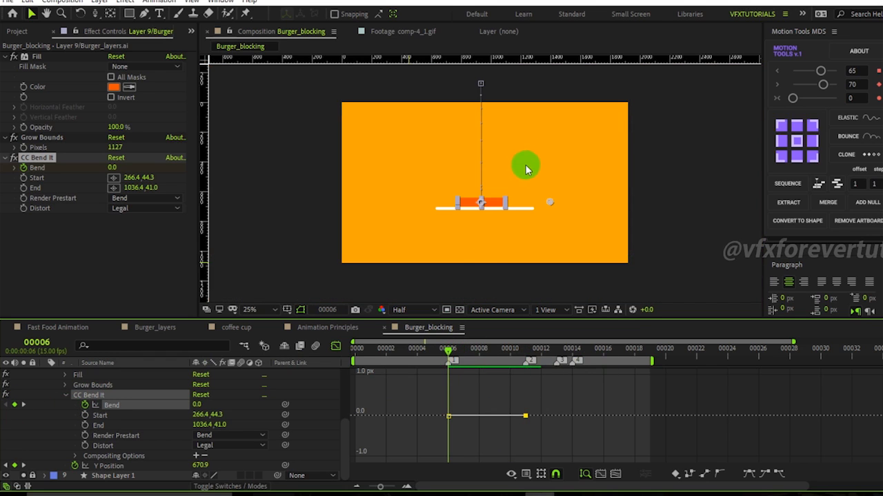
left_click_drag(426, 398, 552, 436)
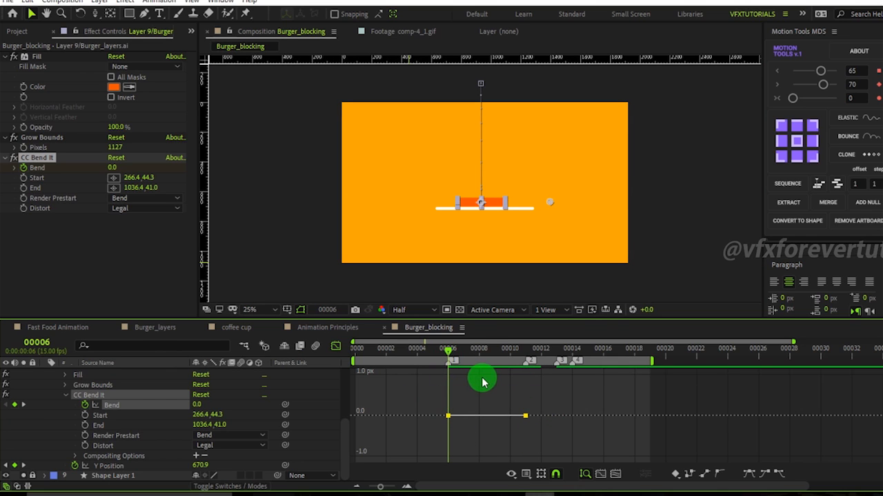
key("Page_Up")
key("Page_Up")
key("Page_Up")
key("Page_Up")
key("Page_Up")
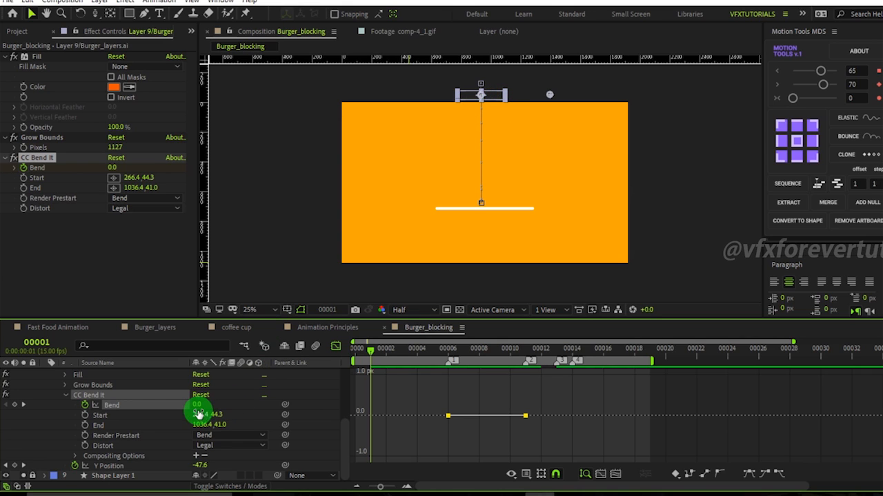
key("Page_Up")
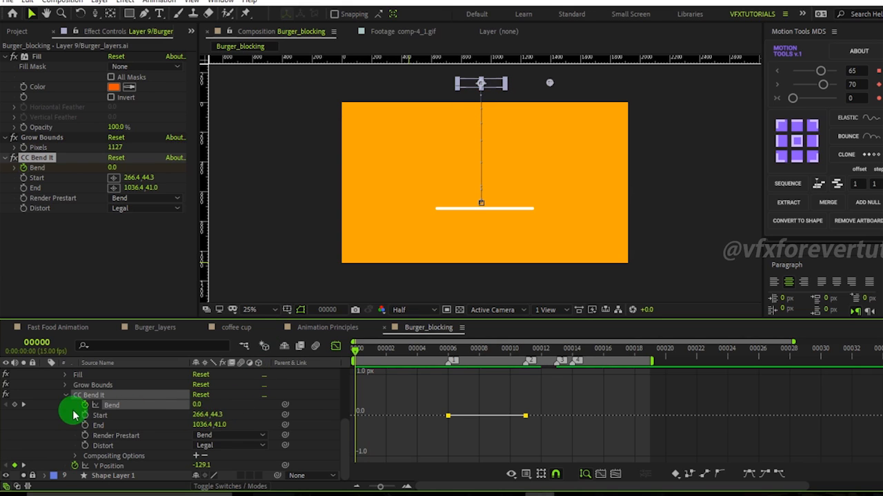
key("Page_Down")
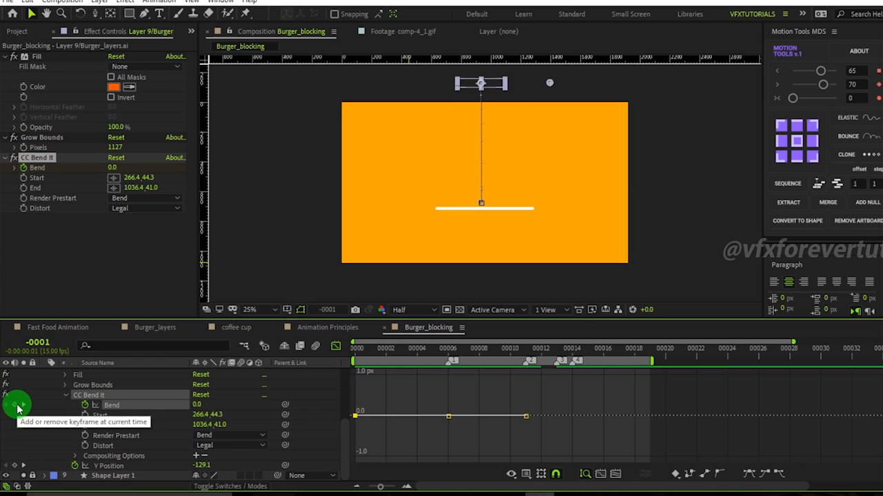
key("Page_Up")
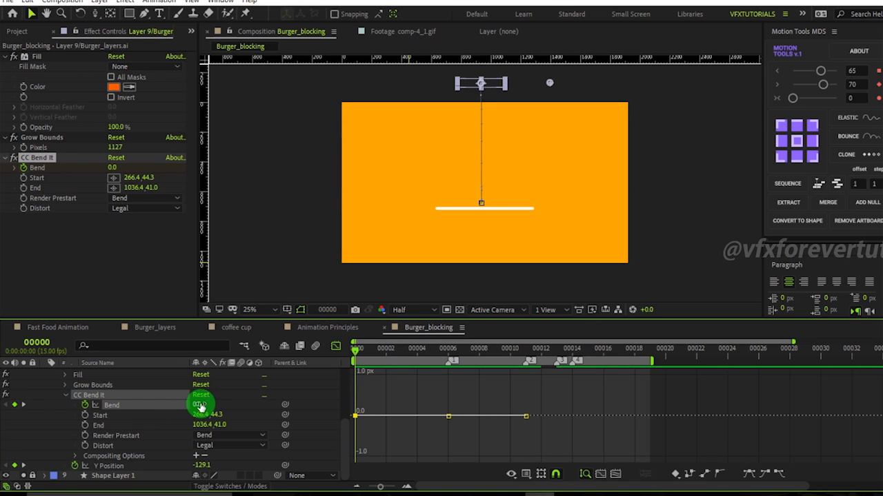
left_click_drag(196, 406, 199, 407)
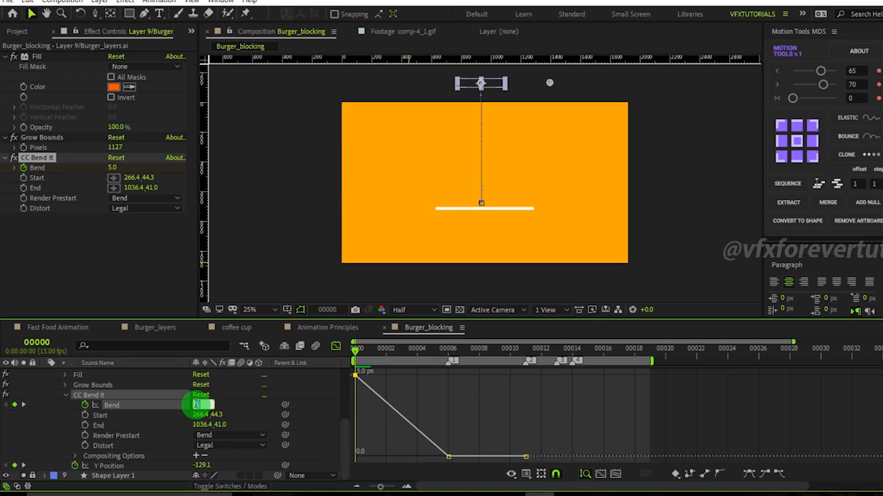
left_click(246, 403)
left_click_drag(200, 407, 236, 408)
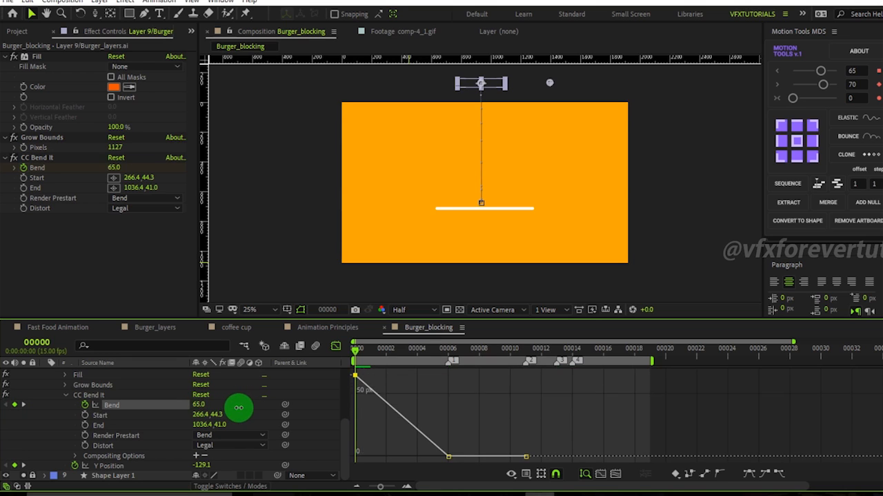
left_click_drag(361, 353, 390, 355)
left_click_drag(199, 405, 144, 405)
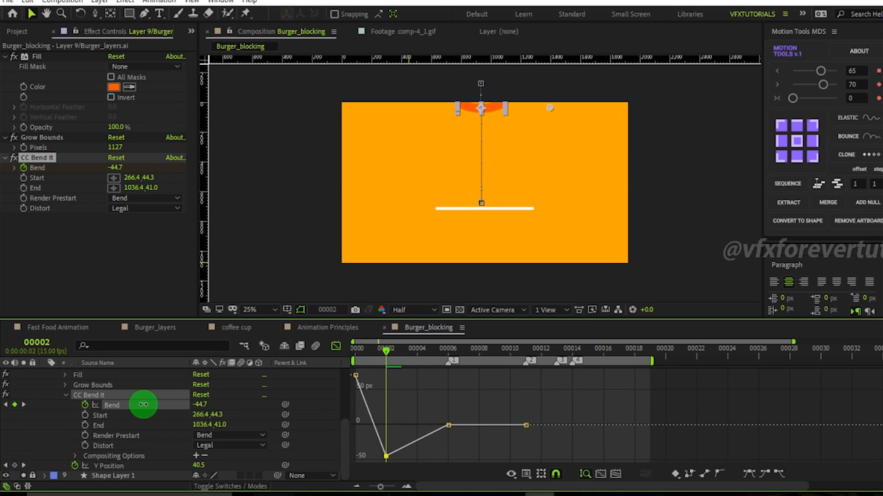
key("ctrl+z")
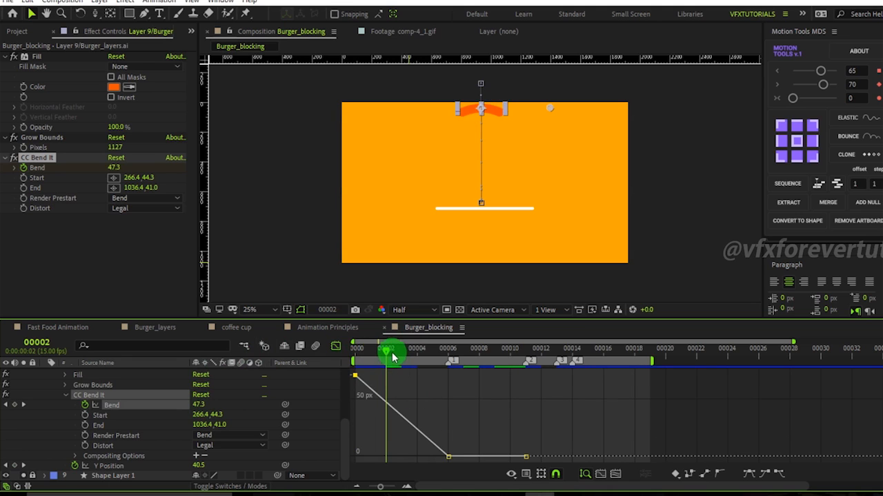
Set the first-frame Bend keyframe to -50 and scrub to the impact frame to check it.
left_click_drag(392, 353, 339, 355)
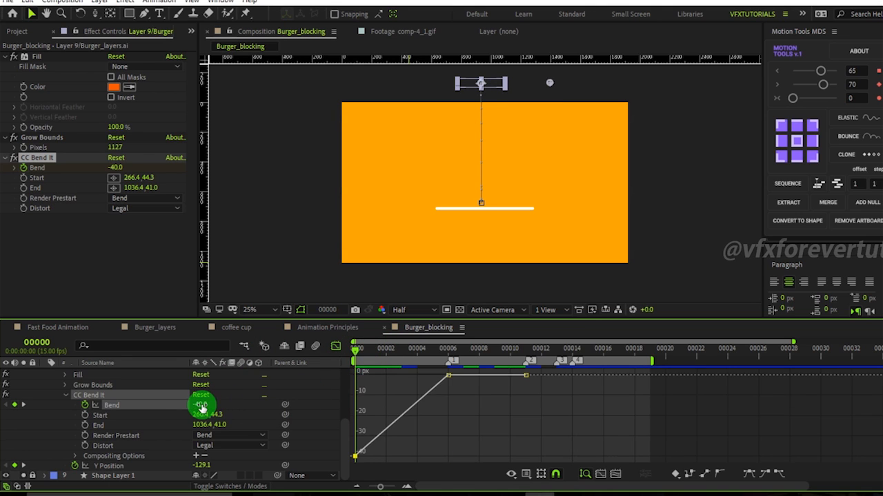
mouse_move(365, 354)
left_mouse_down()
mouse_move(405, 356)
mouse_move(355, 350)
left_mouse_up()
left_click(202, 408)
type("-50")
key("Return")
left_click(499, 406)
left_click(372, 363)
left_click_drag(365, 354, 450, 385)
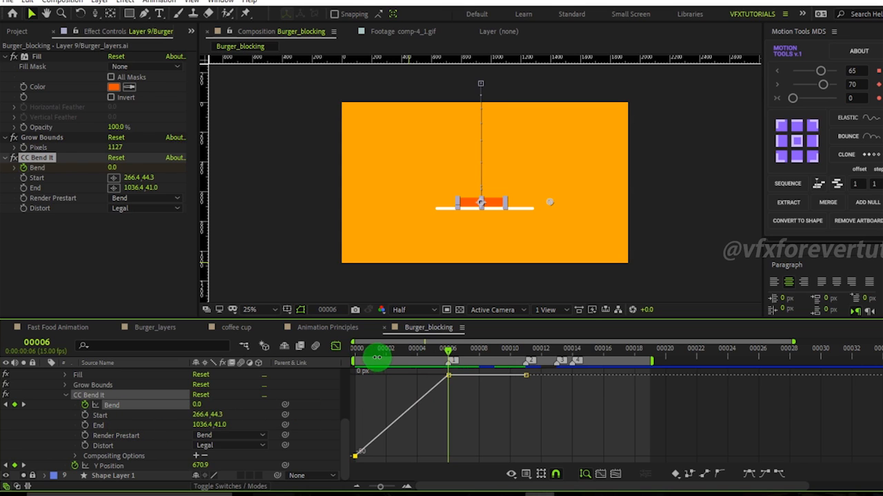
left_click_drag(371, 351, 339, 354)
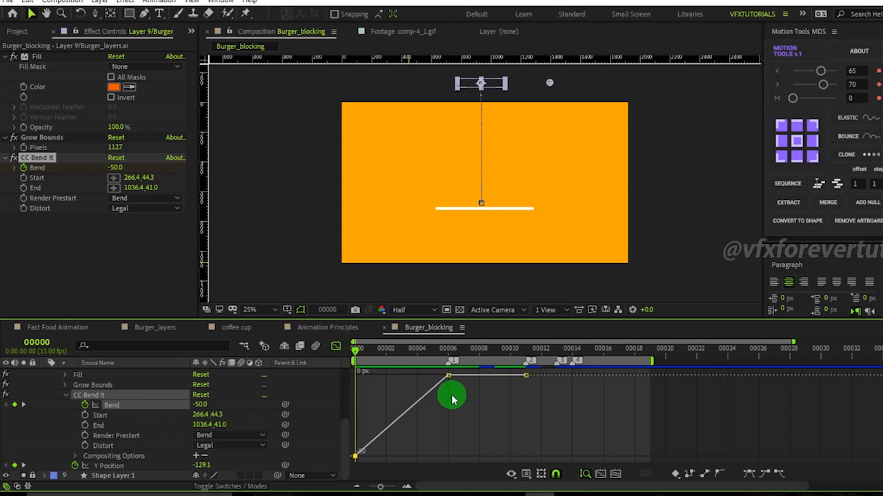
Apply Easy Ease to the Bend keyframes in the graph editor.
left_click(336, 346)
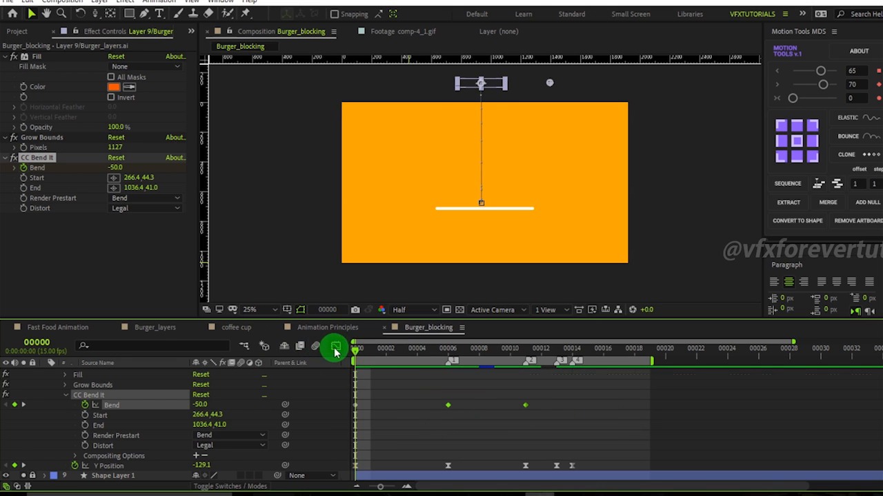
left_click(336, 346)
left_click(750, 475)
left_click_drag(440, 398, 336, 482)
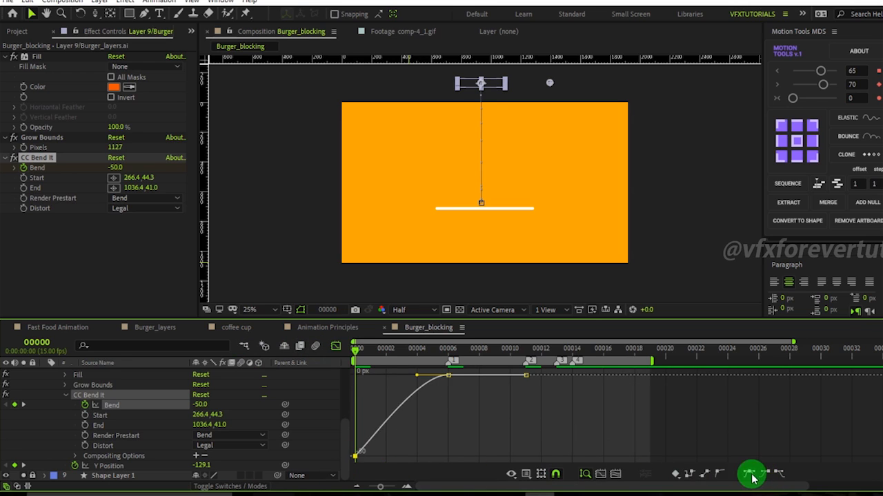
left_click(751, 475)
Reshape the Bend curve's handles so the bend accelerates sharply into frame 6.
left_click_drag(468, 392, 435, 370)
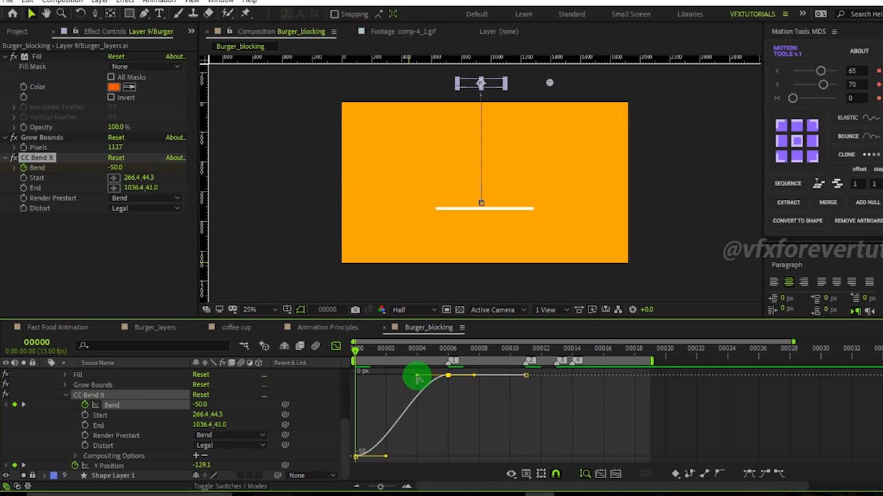
left_click_drag(416, 377, 446, 399)
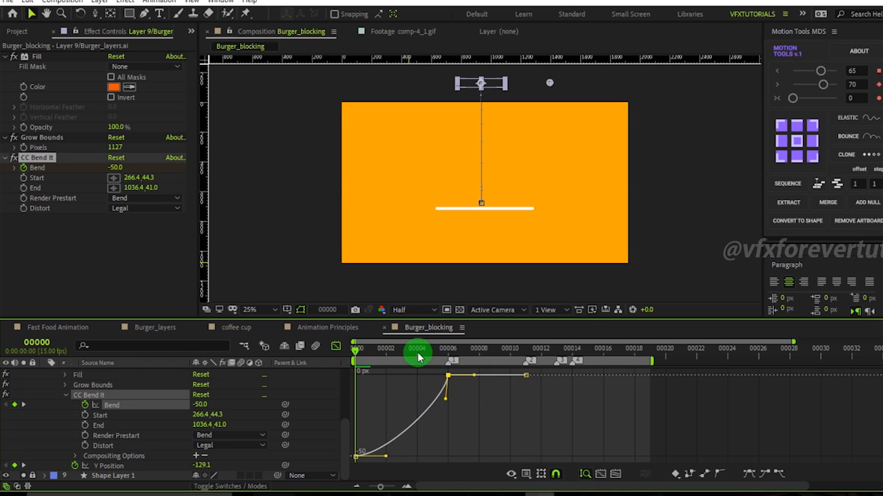
left_click_drag(381, 351, 448, 360)
scroll(496, 205, "up", 2)
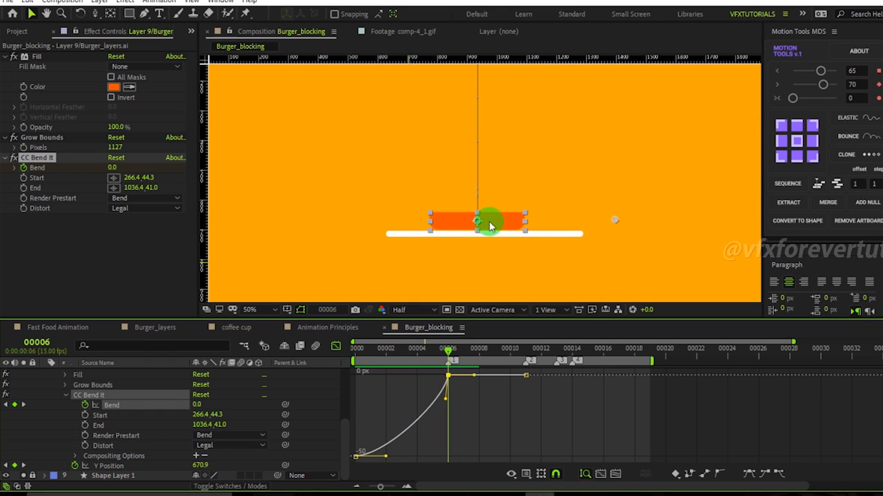
Add a Bend keyframe at frame 5 and return to the impact frame.
left_click(460, 361)
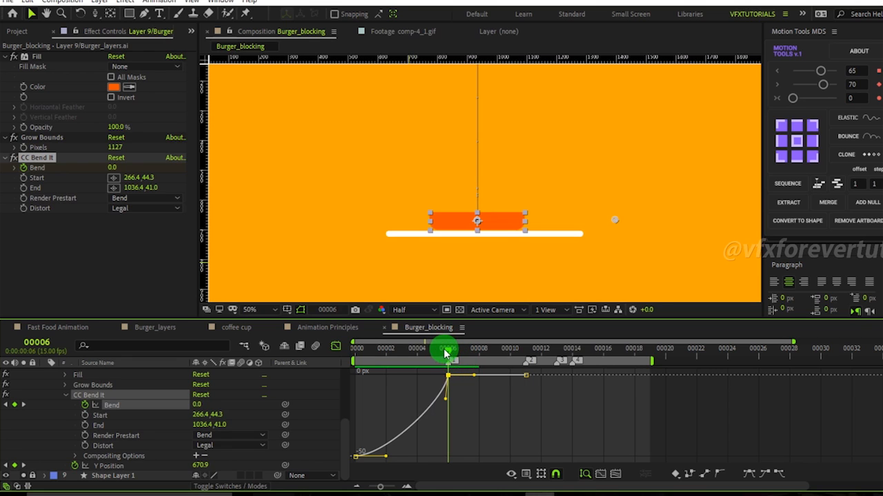
left_click_drag(447, 354, 430, 353)
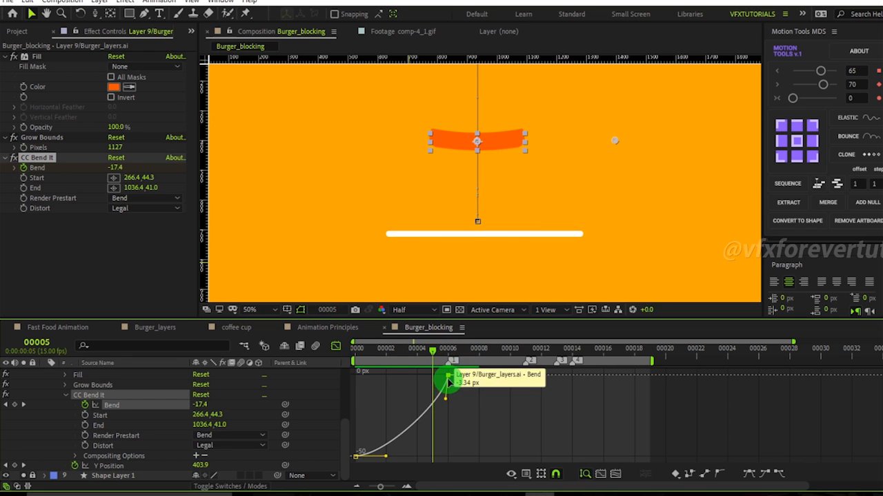
left_click(15, 406)
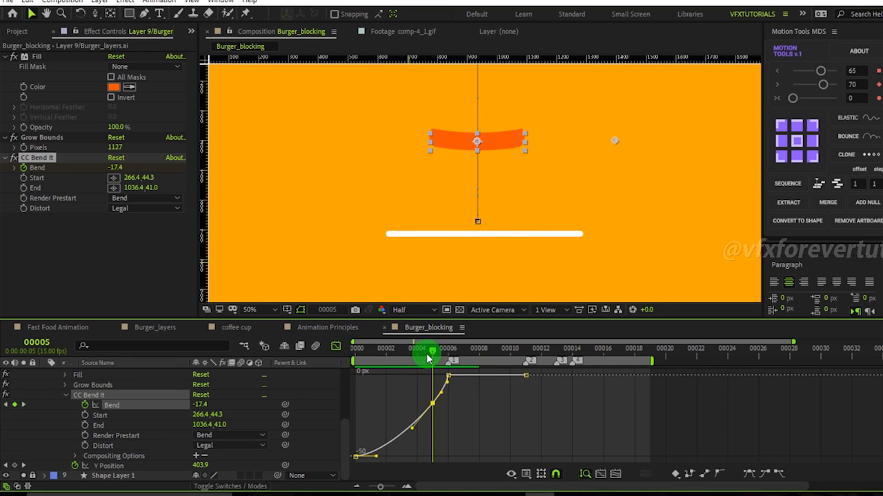
left_click_drag(430, 353, 449, 352)
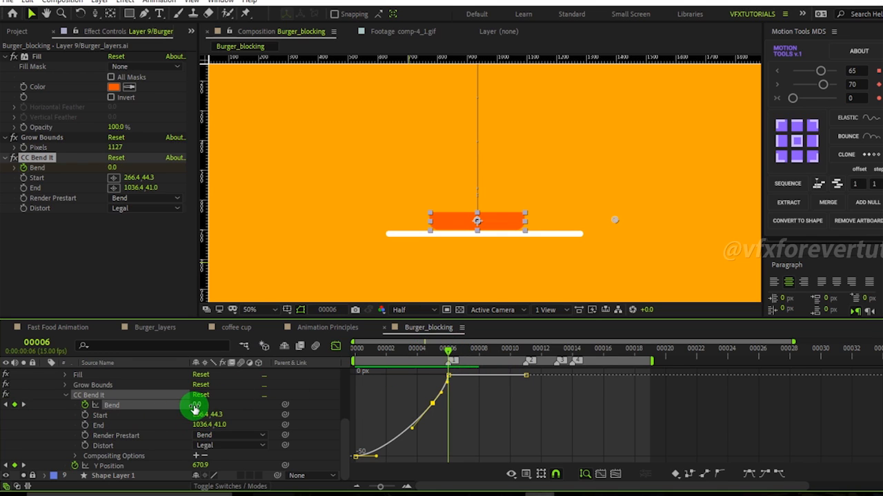
At the impact frame, set Bend to 54 and raise Y Position to 627.9 so the bent bun rests on the plate.
left_click_drag(198, 405, 232, 413)
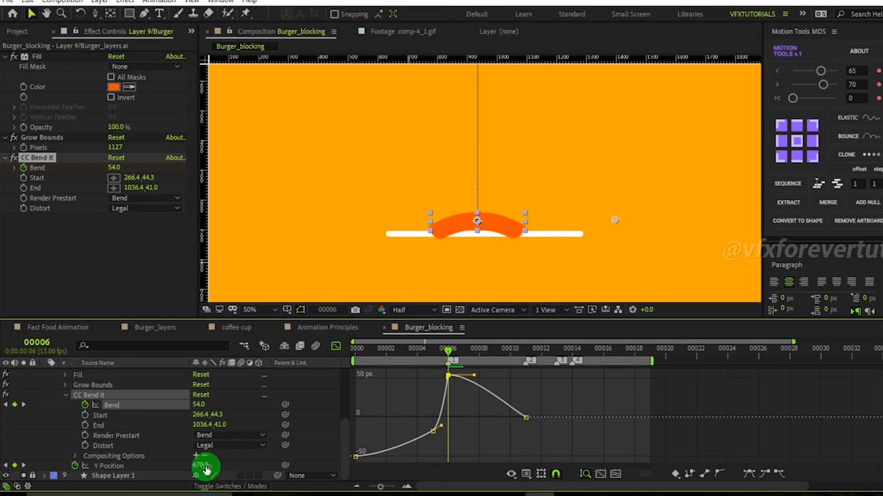
left_click_drag(198, 467, 181, 466)
mouse_move(445, 352)
left_mouse_down()
mouse_move(396, 353)
mouse_move(470, 365)
mouse_move(420, 356)
mouse_move(449, 365)
left_mouse_up()
left_click_drag(481, 371, 452, 377)
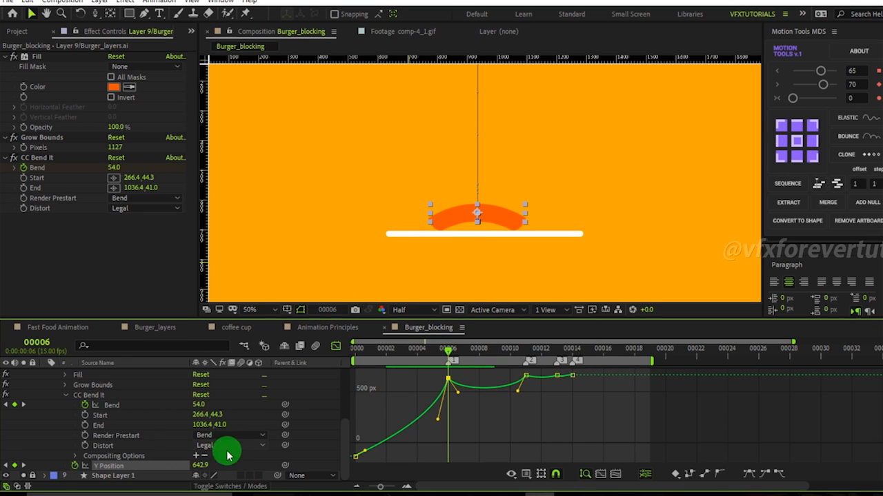
mouse_move(199, 466)
left_mouse_down()
mouse_move(191, 468)
mouse_move(204, 468)
left_mouse_up()
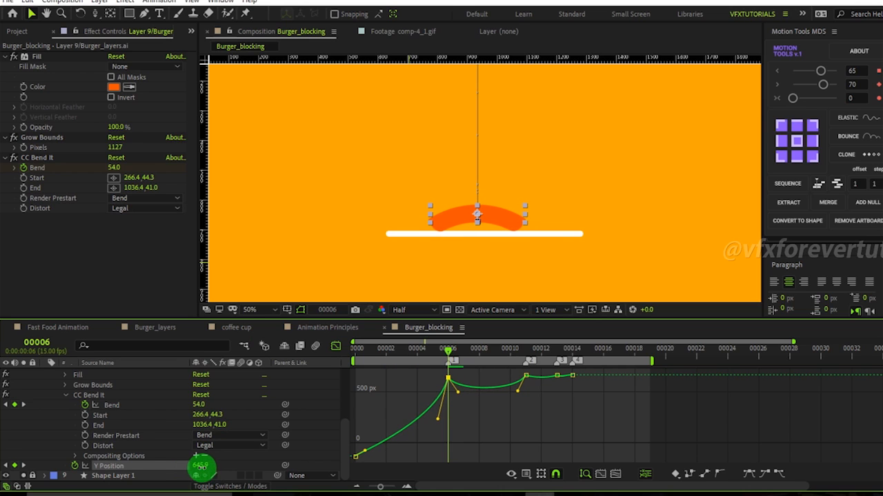
left_click_drag(200, 467, 196, 467)
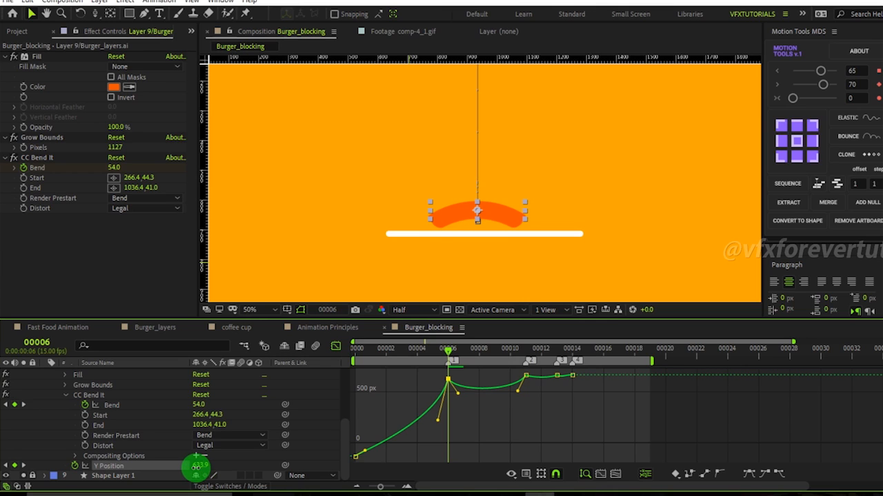
left_click_drag(196, 468, 187, 469)
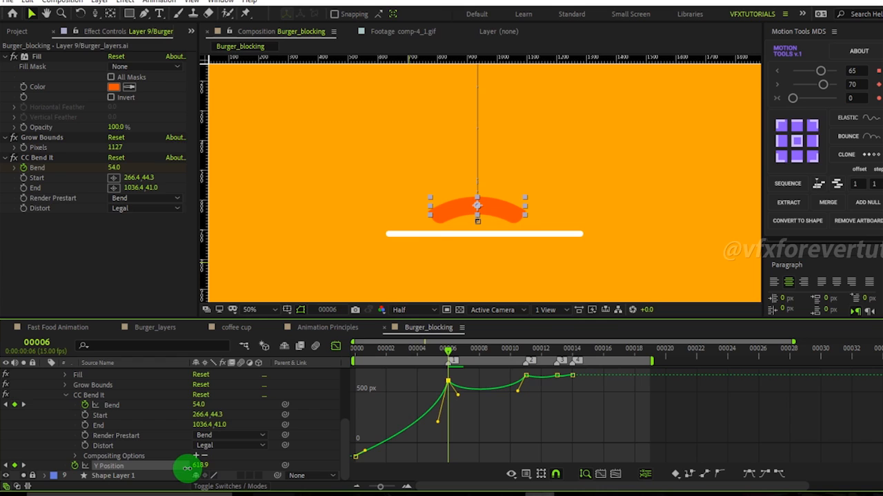
mouse_move(186, 468)
left_mouse_down()
mouse_move(214, 473)
mouse_move(194, 470)
left_mouse_up()
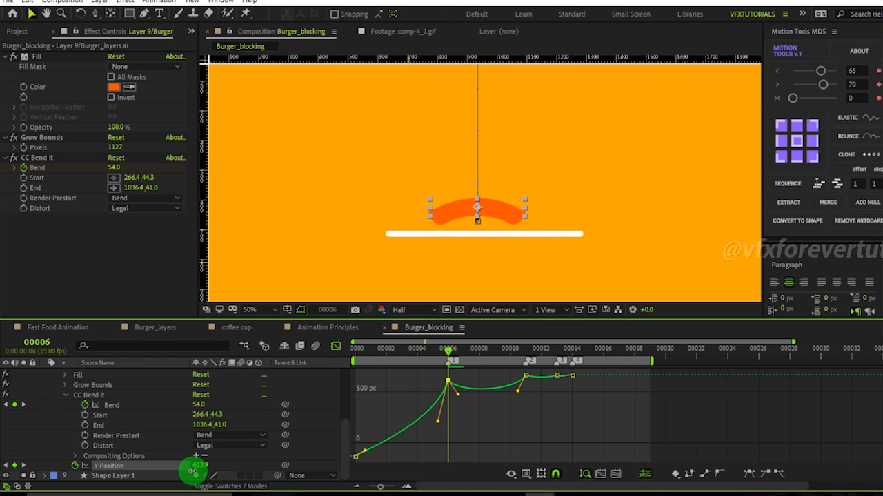
left_click_drag(449, 353, 443, 396)
left_click_drag(202, 467, 210, 465)
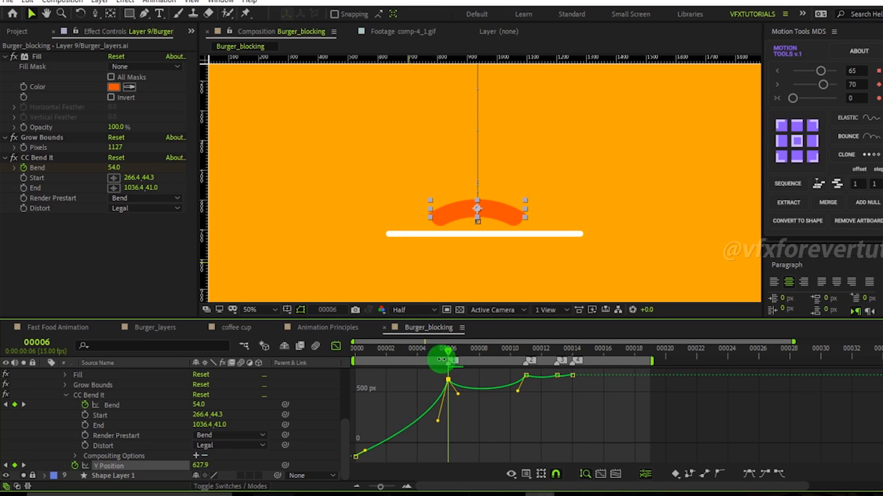
Scrub through the first frames of the drop to review the bend and position animation.
left_click_drag(445, 353, 448, 387)
scroll(584, 220, "down", 2)
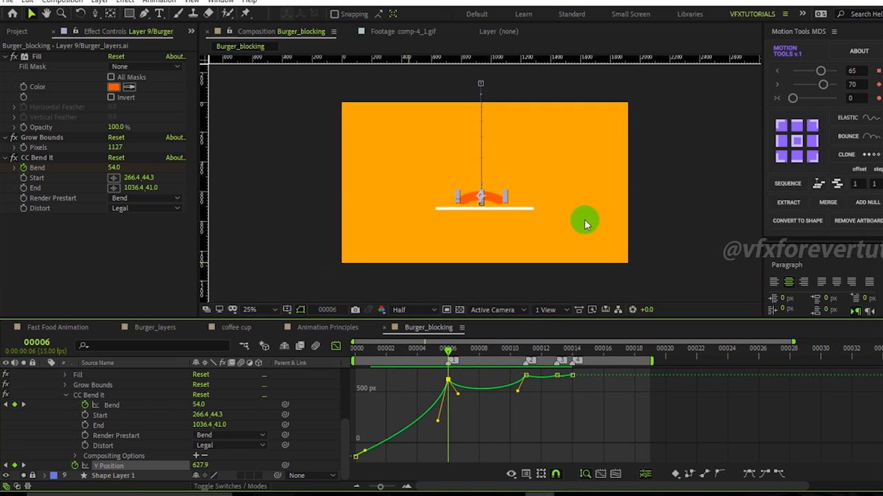
left_click(619, 309)
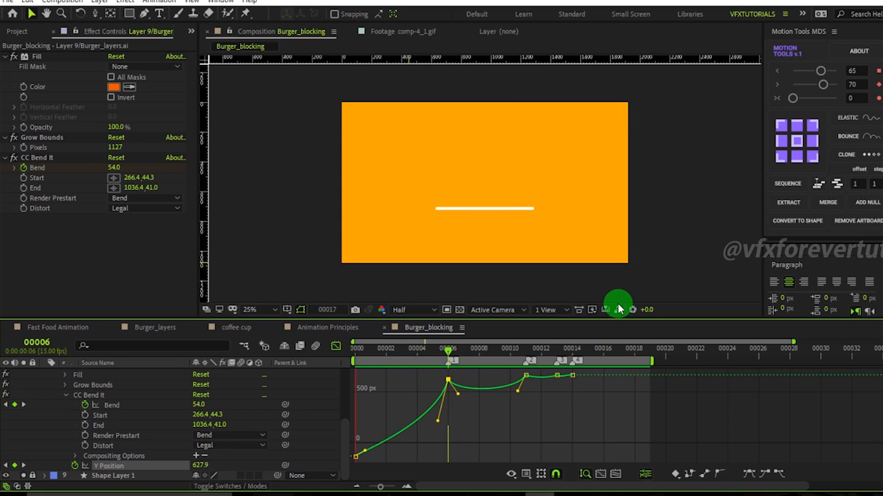
left_click(448, 350)
left_click_drag(459, 357, 478, 354)
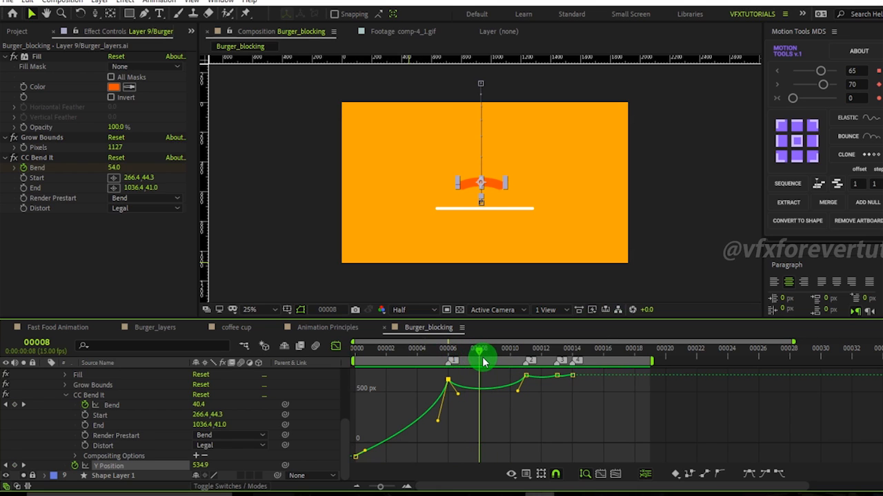
scroll(504, 220, "up", 2)
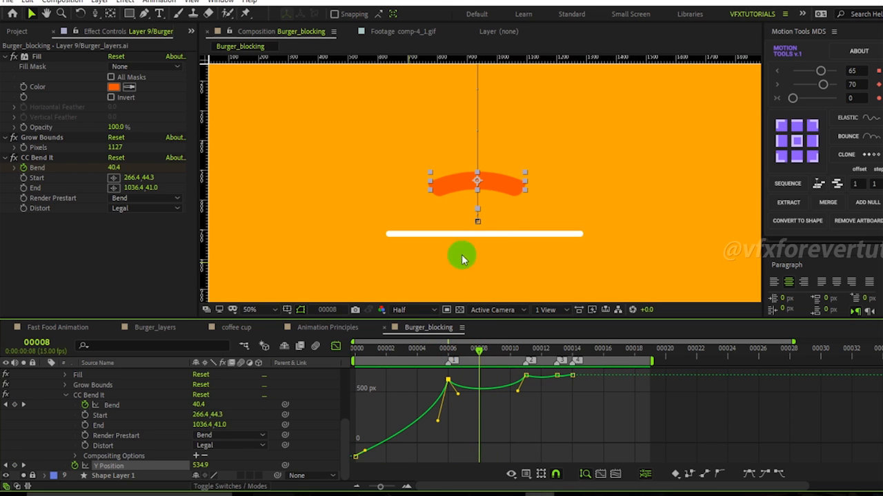
left_click_drag(473, 355, 361, 354)
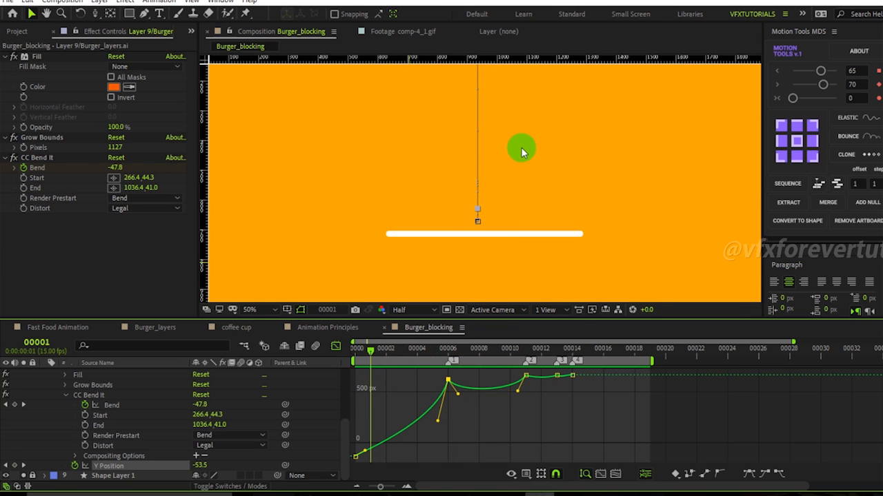
scroll(512, 147, "down", 2)
left_click_drag(373, 360, 402, 355)
Switch the Bend graph to the speed graph and back to the value graph.
left_click(117, 409)
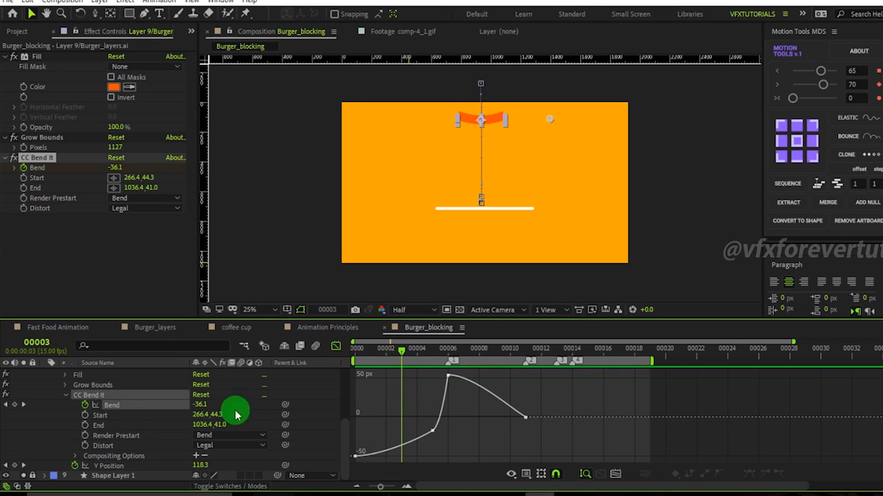
left_click(449, 432)
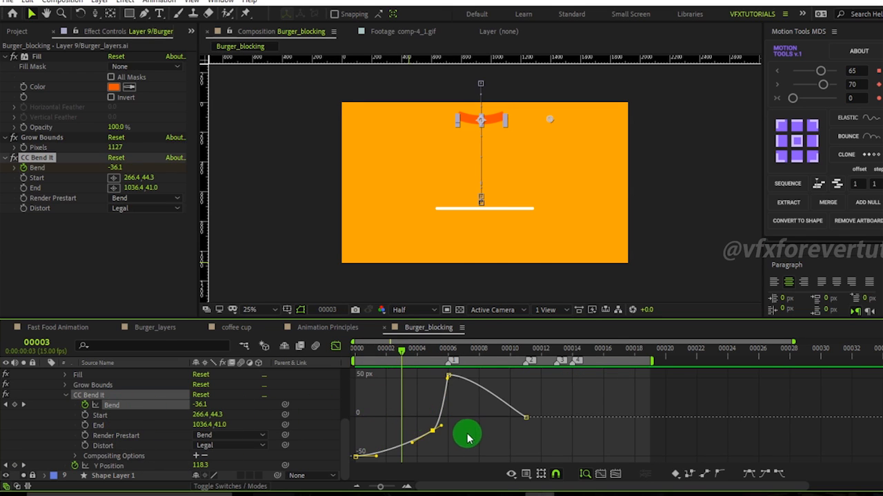
right_click(466, 436)
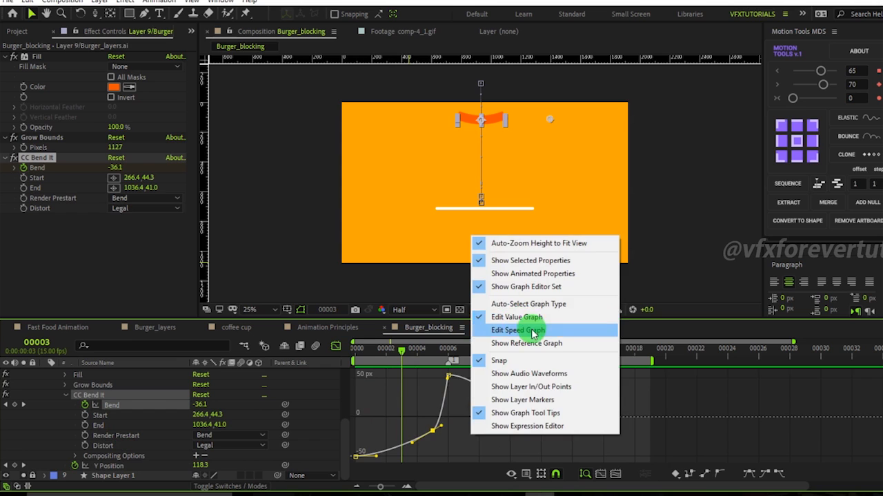
left_click(521, 331)
right_click(557, 405)
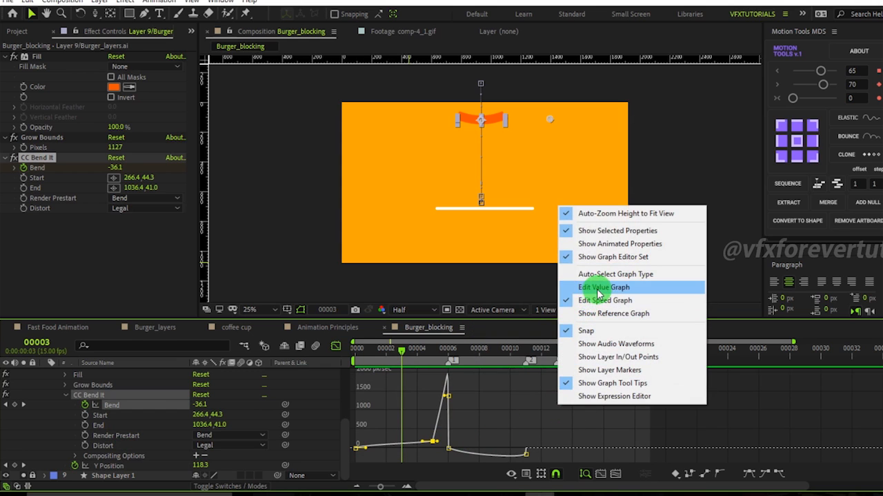
left_click(598, 287)
left_click(494, 186)
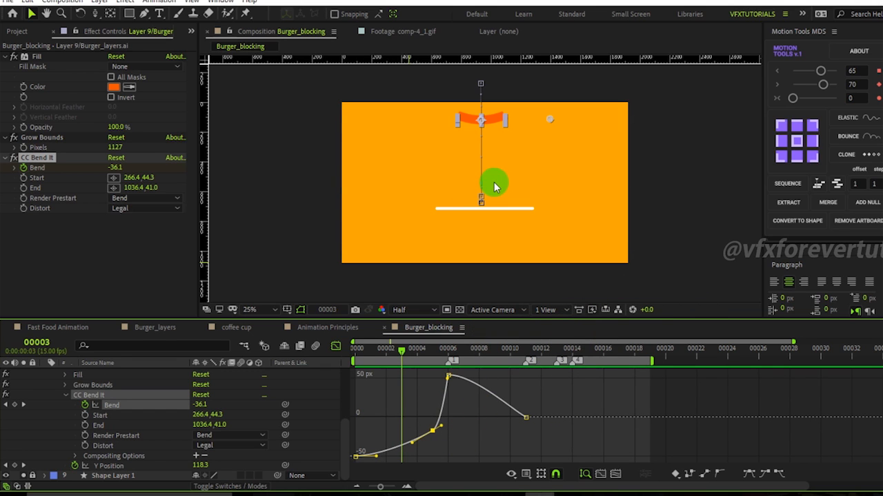
At frame 11, set the Bend keyframe to 38 and Y Position to 647.9.
left_click_drag(396, 350, 483, 418)
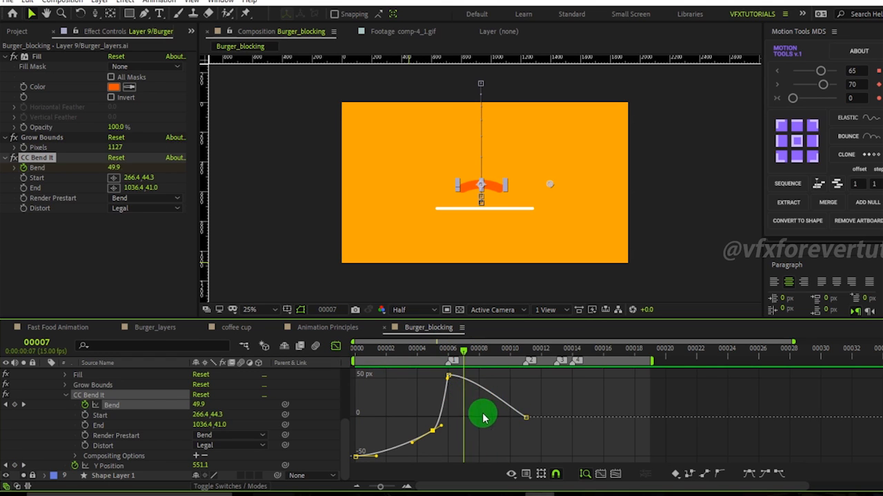
left_click(443, 372)
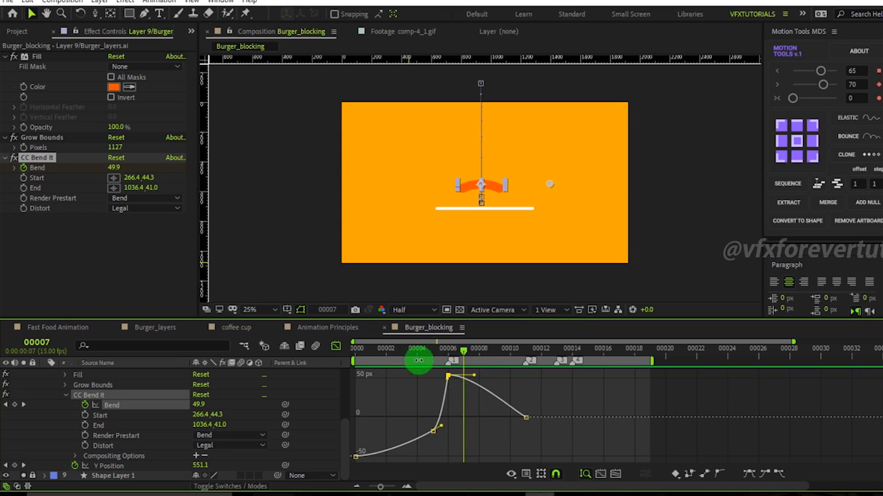
left_click(447, 349)
left_click_drag(448, 353, 508, 382)
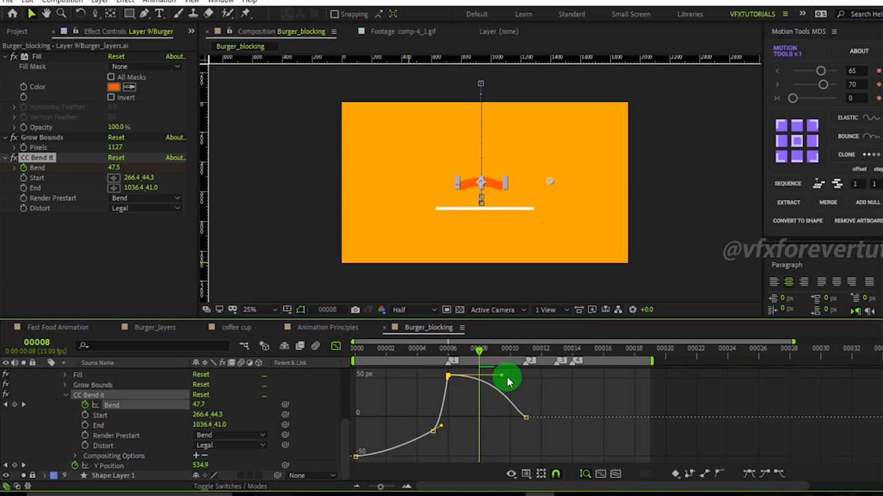
left_click_drag(475, 353, 534, 365)
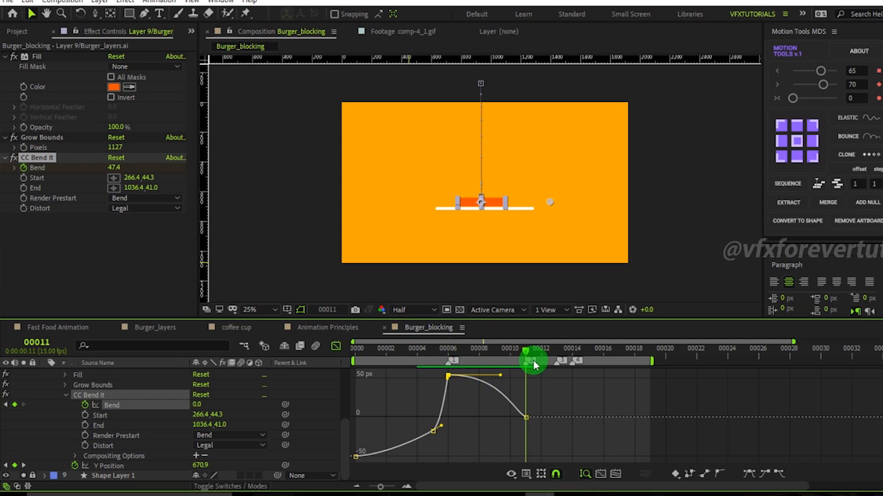
left_click_drag(564, 400, 476, 449)
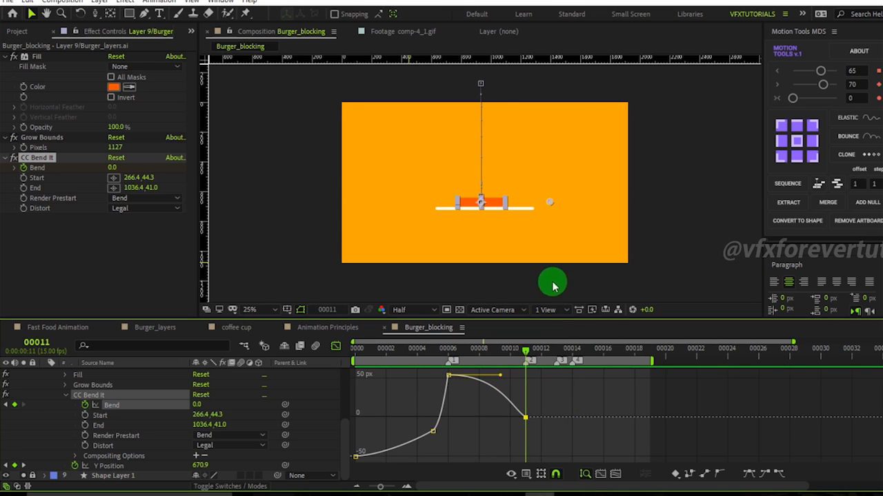
key("period")
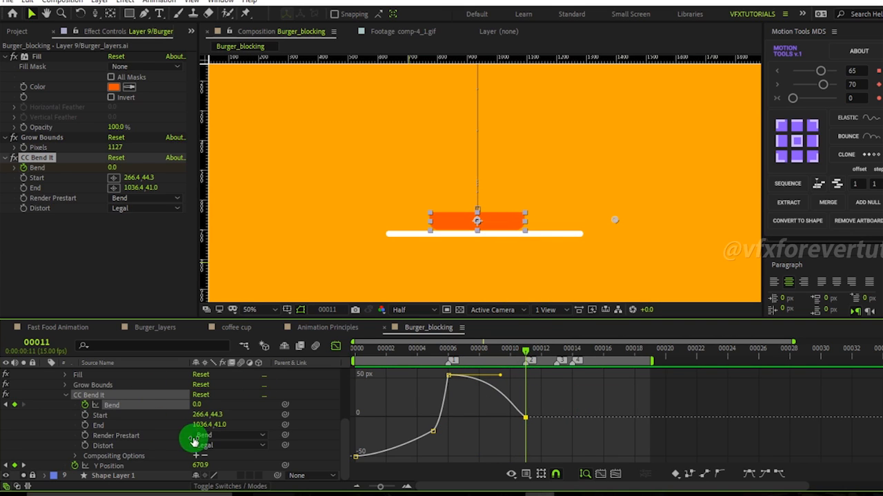
left_click_drag(198, 408, 219, 408)
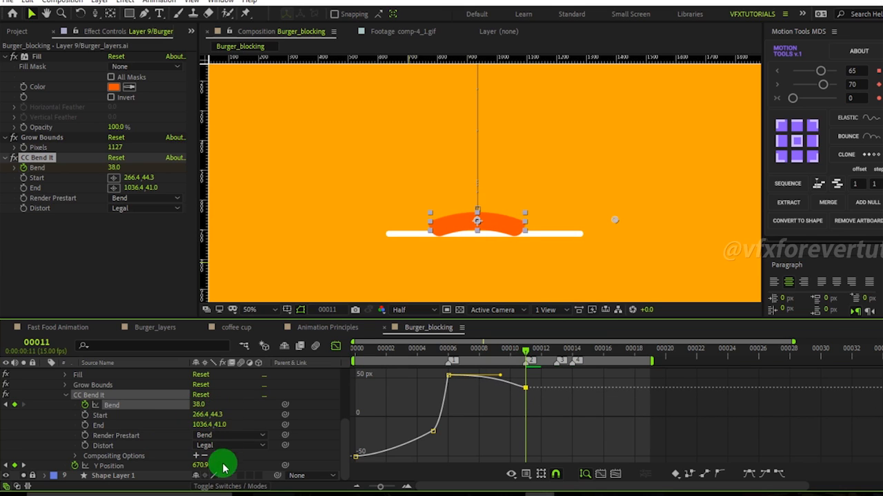
left_click_drag(197, 467, 183, 464)
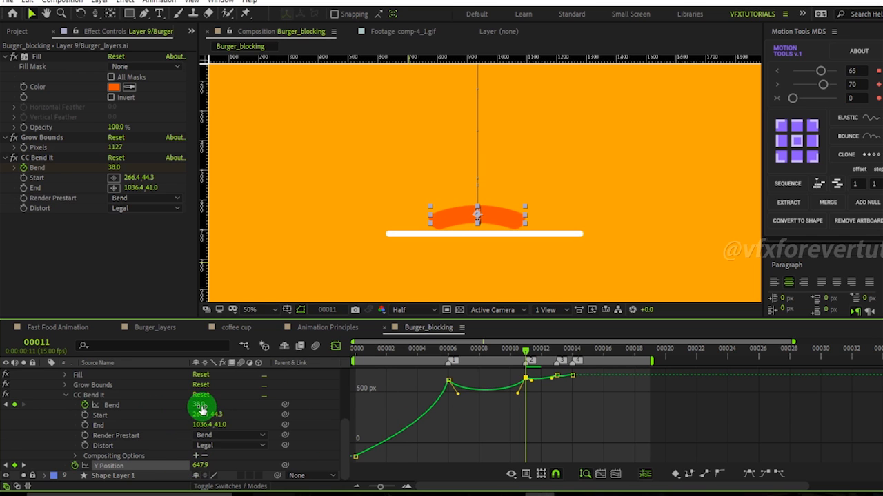
left_click_drag(200, 409, 200, 408)
Add a Bend keyframe of -41.6 at frame 9 for the rebound counter-bend.
left_click_drag(525, 353, 492, 381)
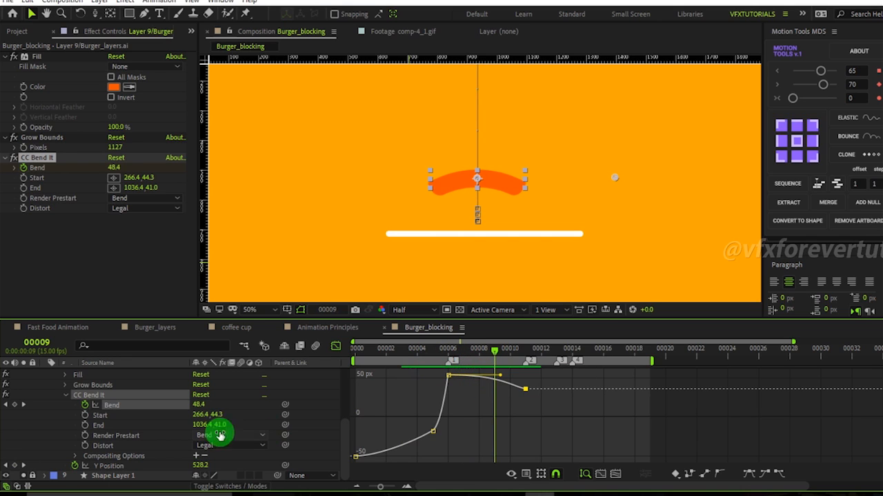
mouse_move(505, 357)
left_mouse_down()
mouse_move(486, 355)
mouse_move(494, 356)
left_mouse_up()
left_click(205, 403)
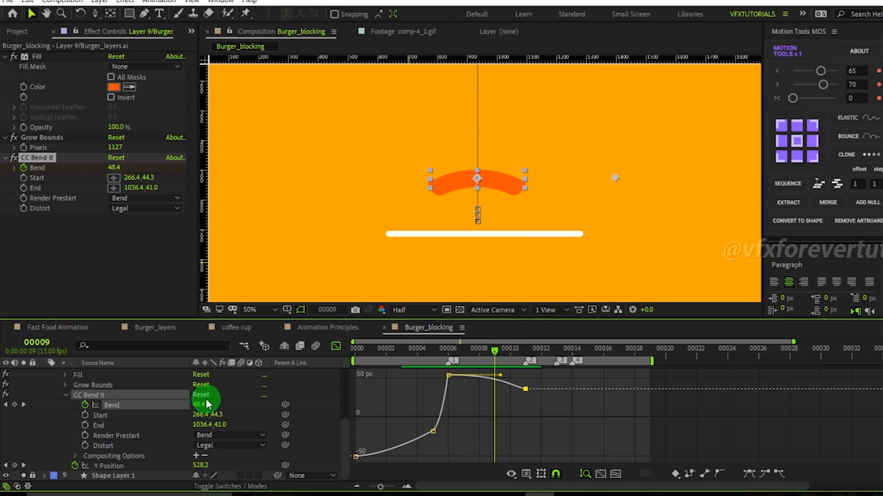
left_click_drag(199, 407, 140, 403)
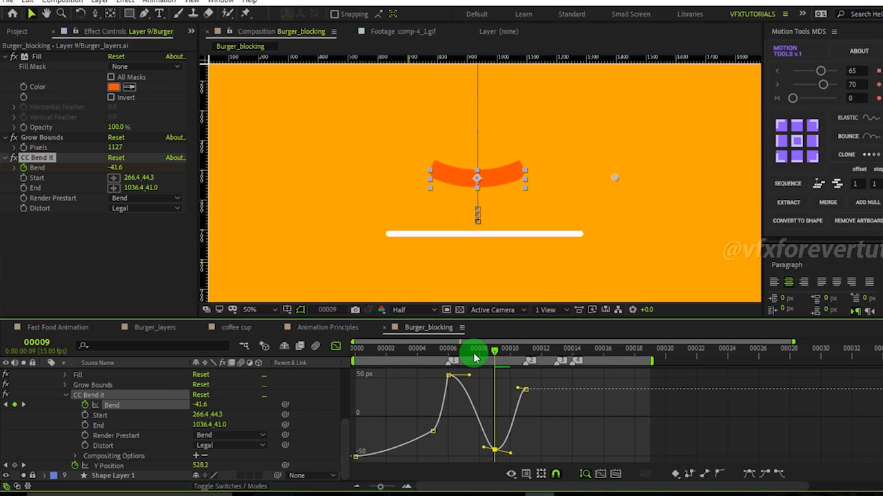
left_click_drag(470, 353, 516, 374)
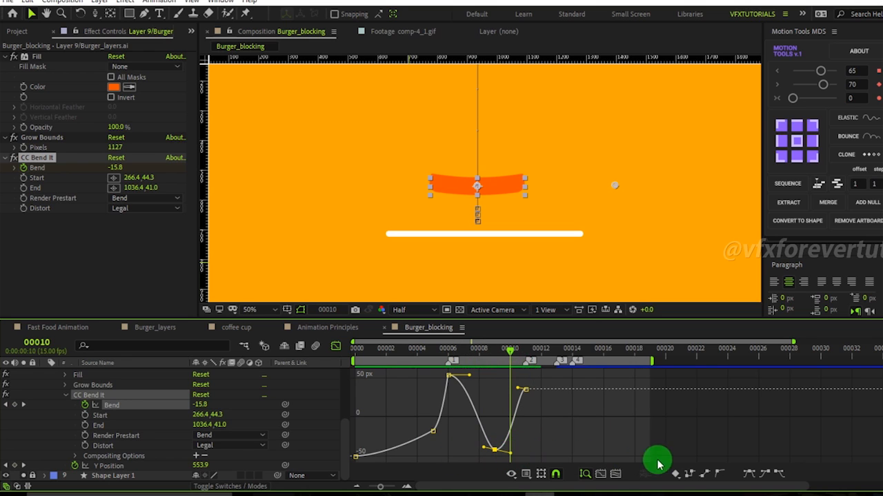
Apply Easy Ease to the frame 9 Bend keyframe and adjust its incoming handle.
left_click(719, 474)
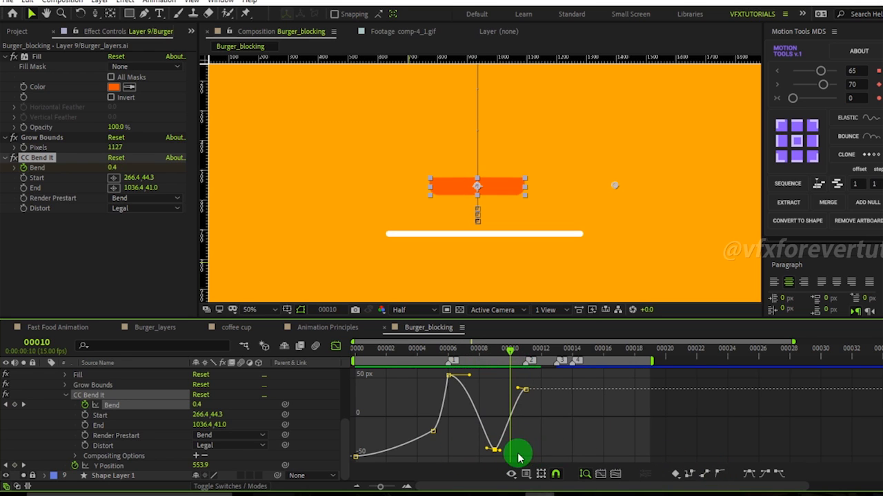
left_click_drag(498, 452, 480, 453)
left_click_drag(502, 350, 510, 451)
left_click_drag(514, 356, 451, 372)
left_click(336, 347)
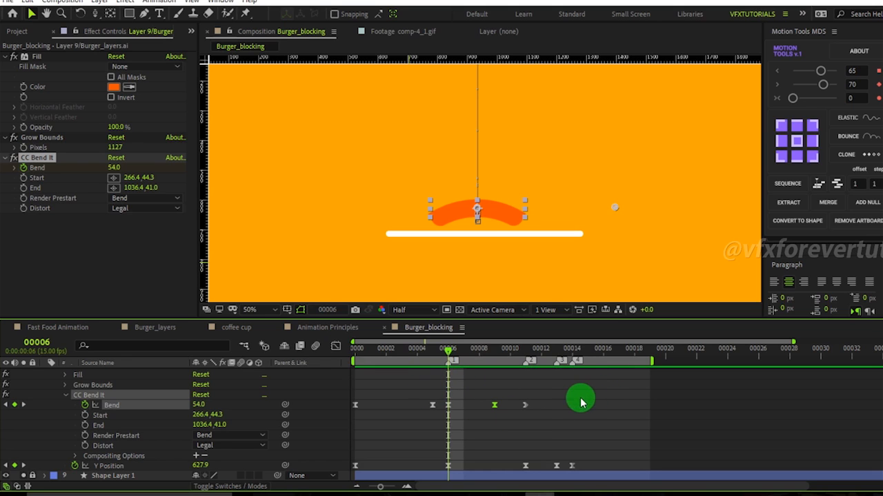
Select the Bend keyframes and open the Bend property's value graph in the graph editor.
left_click_drag(562, 400, 345, 435)
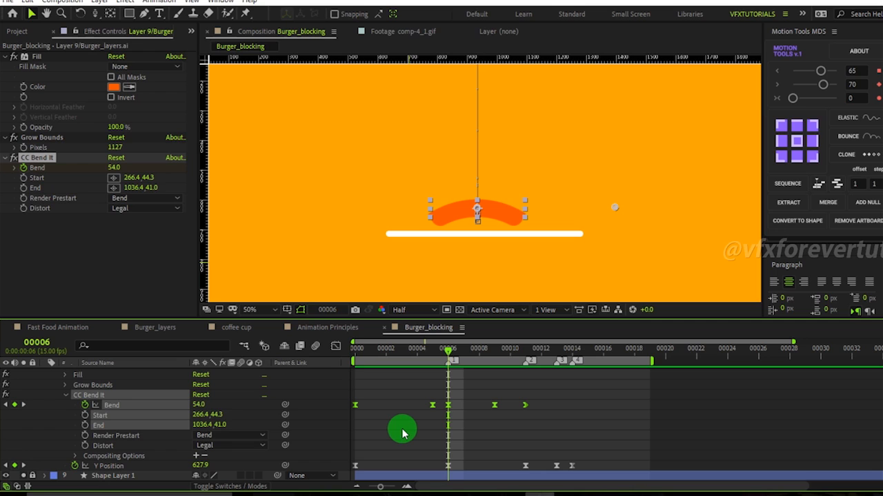
left_click_drag(633, 392, 350, 455)
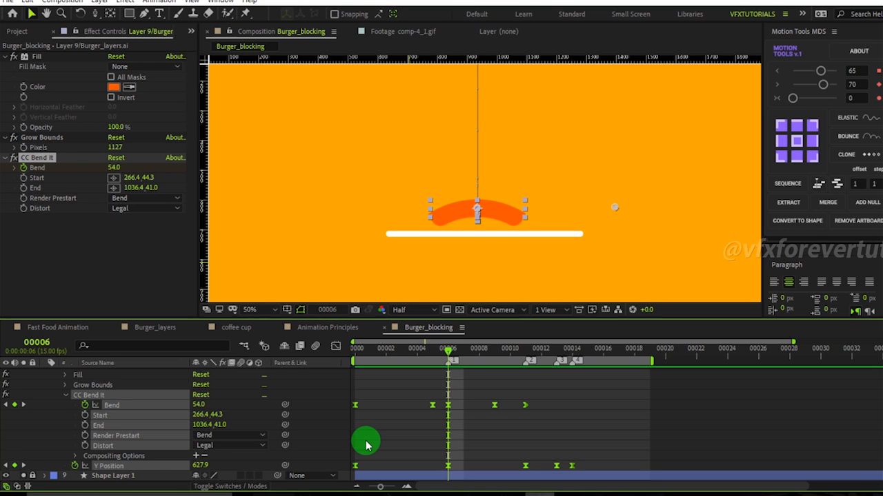
left_click_drag(449, 350, 448, 376)
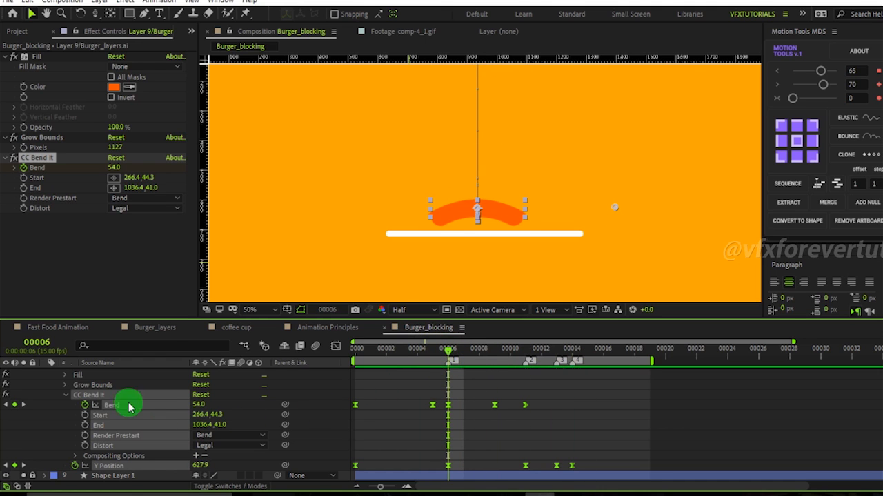
left_click(293, 399)
left_click(126, 406)
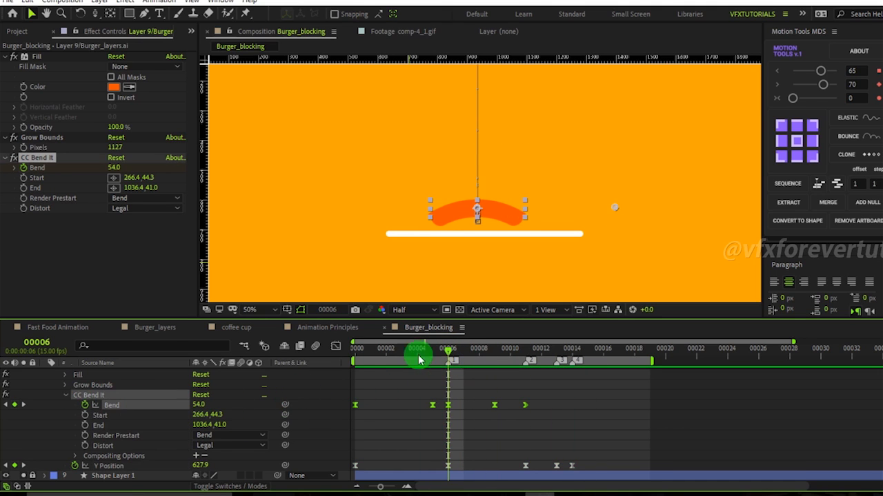
left_click(336, 346)
Add a Bend keyframe of -6 at frame 12.
left_click_drag(453, 352, 529, 382)
left_click_drag(555, 424, 512, 373)
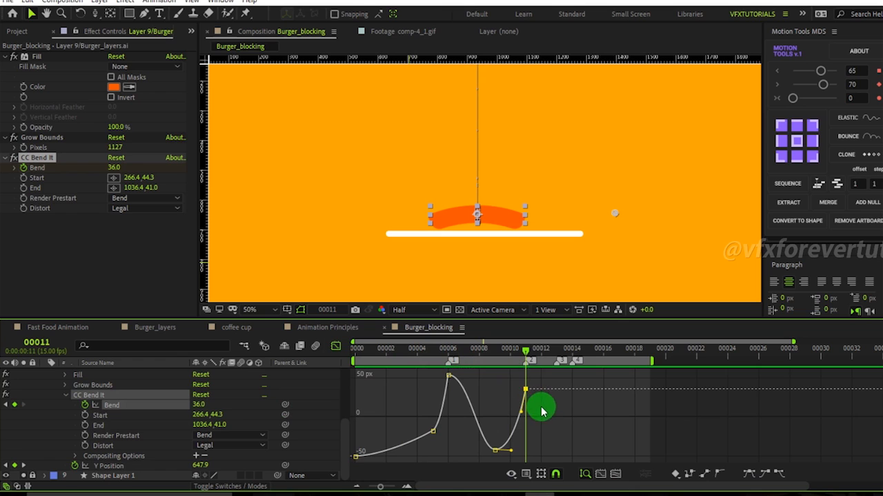
left_click(525, 380)
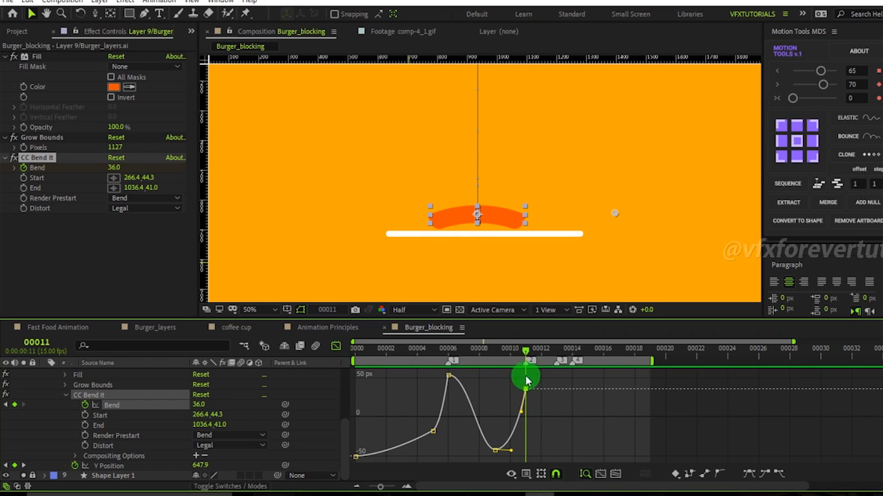
left_click_drag(525, 357, 544, 355)
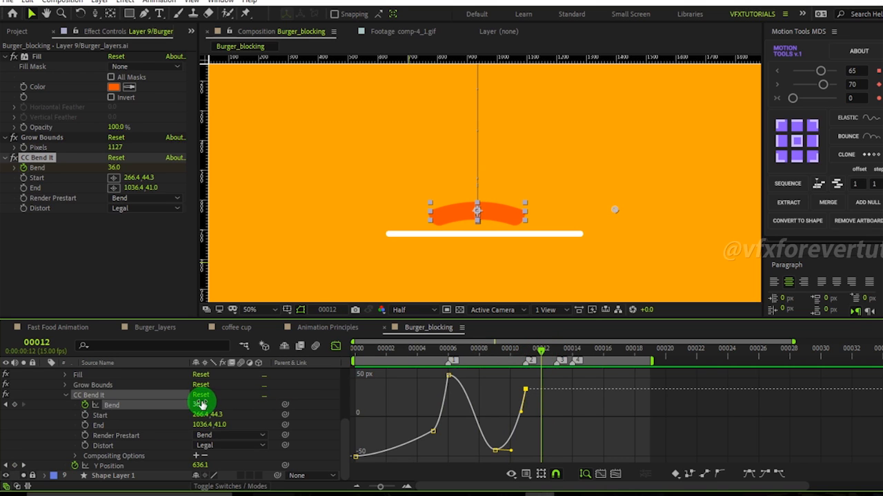
left_click_drag(204, 404, 189, 405)
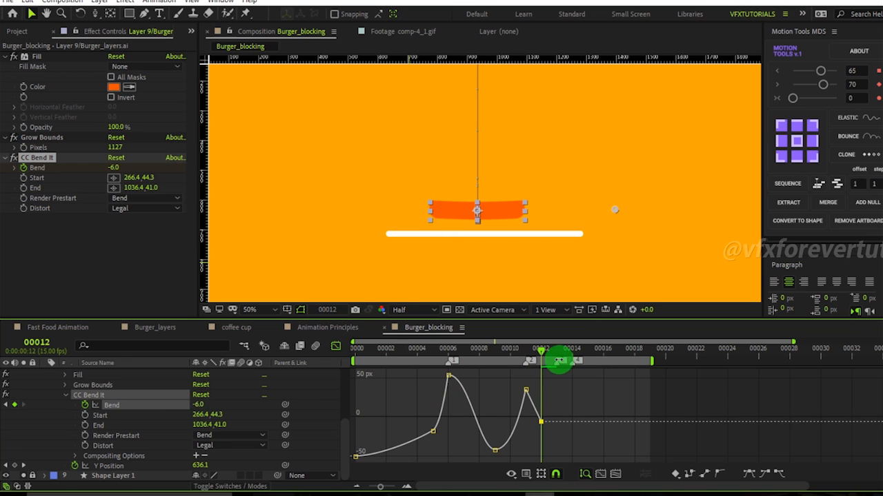
Set a Bend keyframe of 0 at frame 13.
mouse_move(540, 355)
left_mouse_down()
mouse_move(570, 354)
mouse_move(557, 353)
left_mouse_up()
left_click(198, 405)
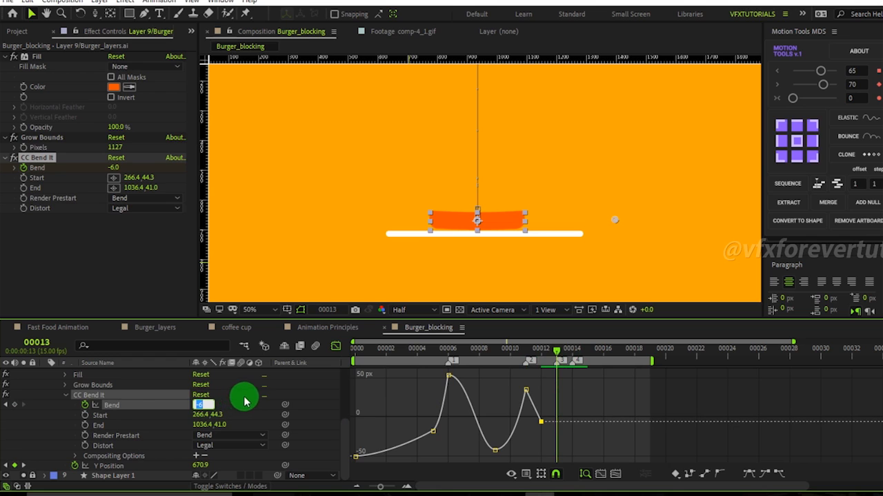
type("0")
key("Return")
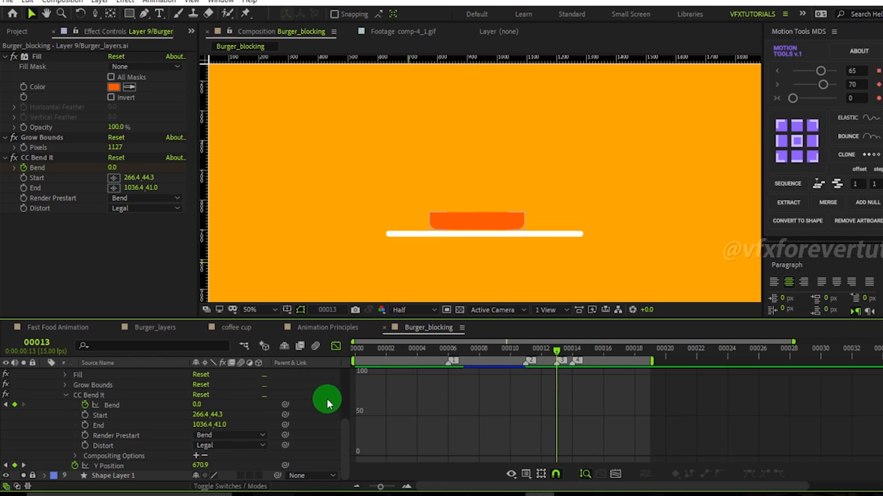
Apply Easy Ease to the Bend keyframes at frames 11 to 13 and fit the graph to the view.
left_click(131, 406)
left_click_drag(586, 430, 528, 388)
left_click(748, 474)
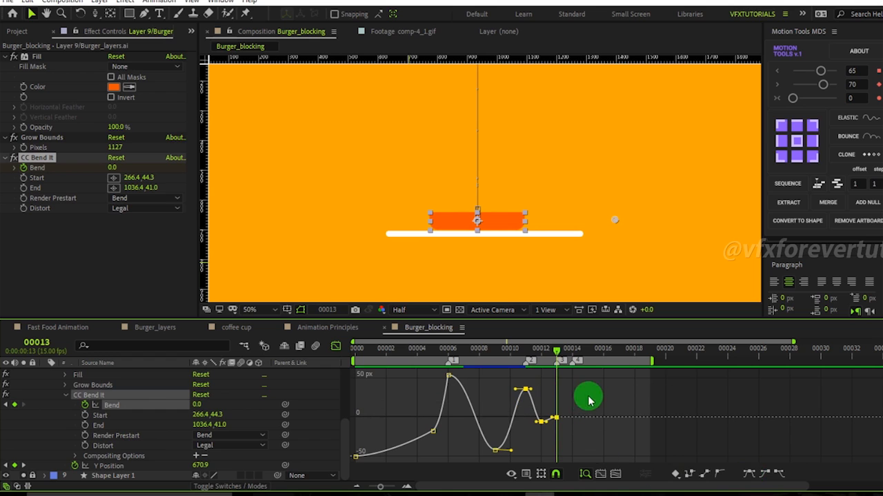
left_click(614, 475)
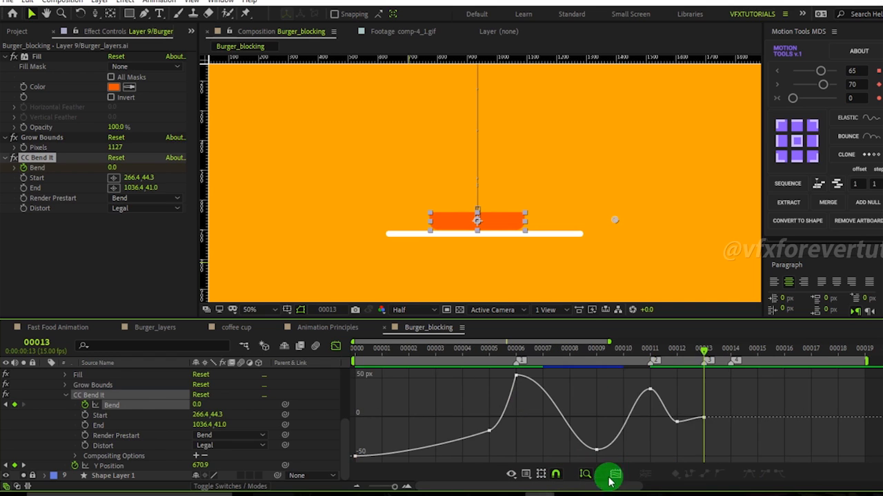
Reshape the bezier handle of the Bend keyframe at frame 5.
left_click_drag(621, 355, 489, 354)
left_click_drag(465, 409, 506, 445)
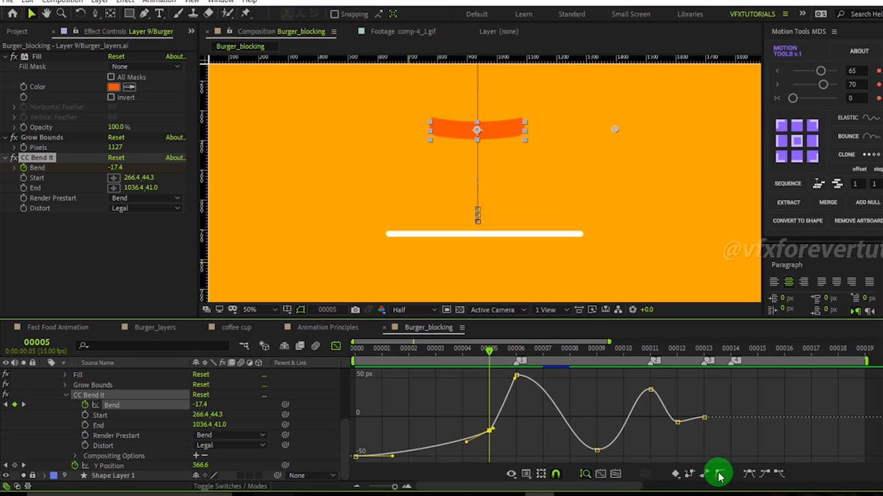
left_click_drag(494, 431, 473, 445)
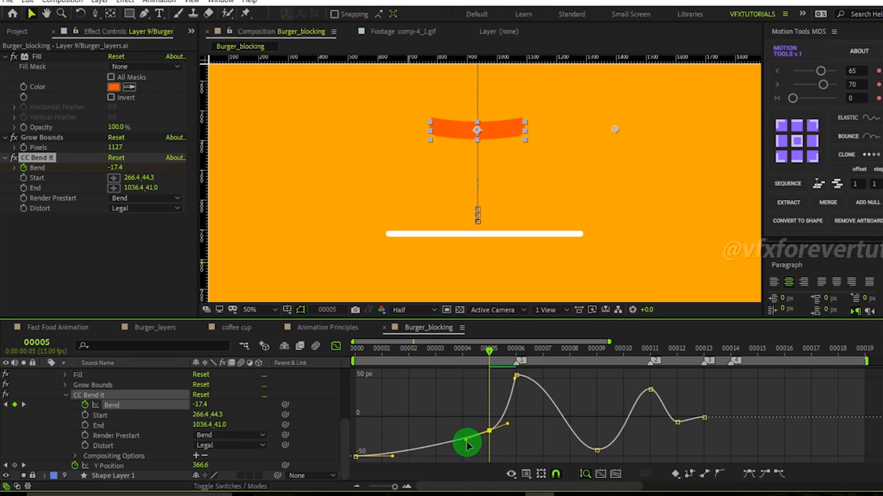
Move the frame 9 Bend keyframe to -40 and widen its bezier handle.
left_click_drag(484, 352, 591, 457)
left_click_drag(590, 350, 590, 372)
left_click_drag(596, 464, 596, 449)
left_click_drag(593, 354, 592, 374)
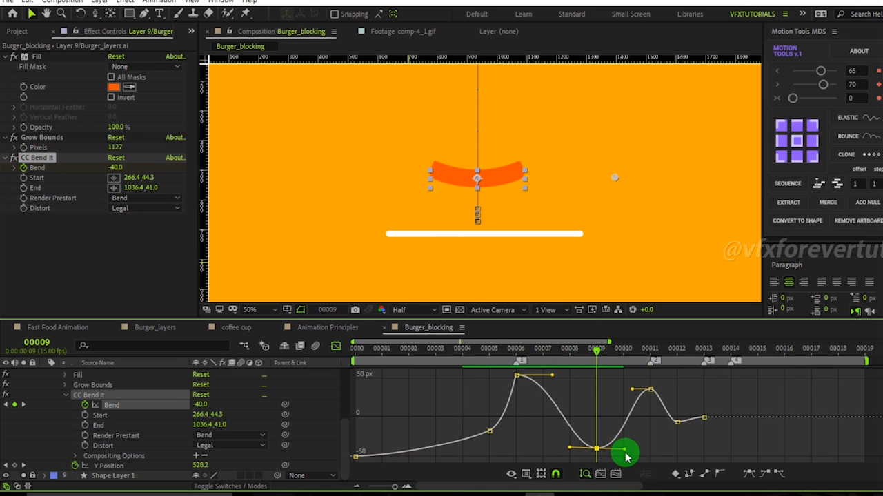
left_click_drag(624, 454, 632, 452)
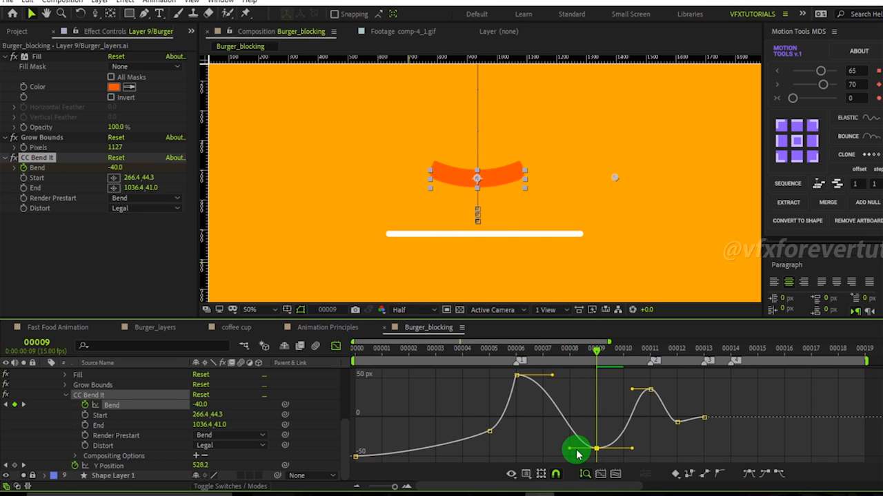
Reshape the outgoing handle of the frame 6 Bend peak keyframe to soften the drop after it.
left_click_drag(587, 354, 544, 359)
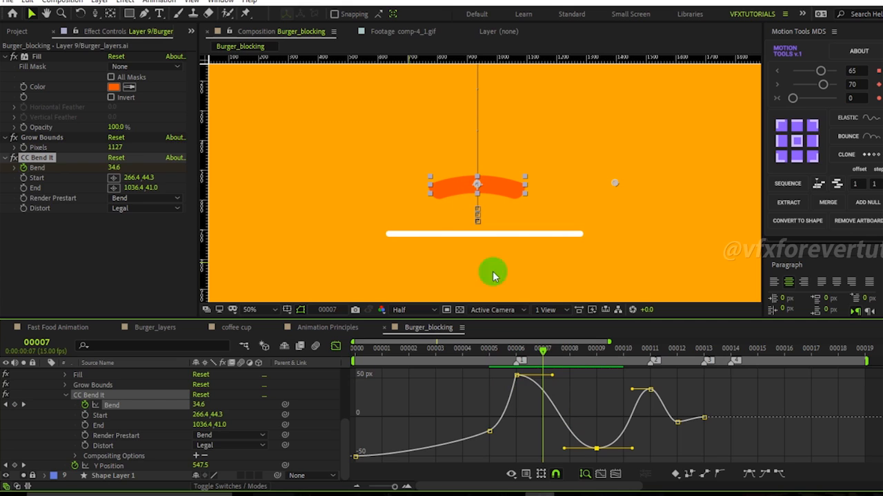
left_click_drag(556, 378, 552, 390)
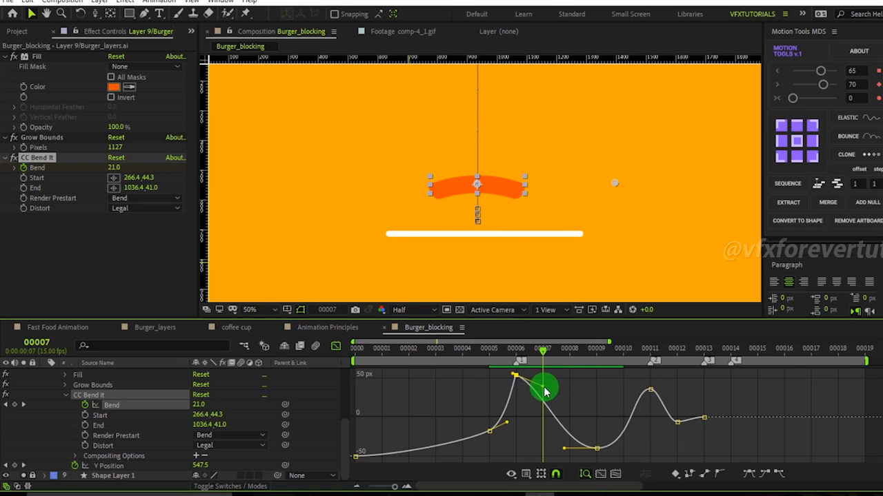
left_click_drag(547, 391, 535, 385)
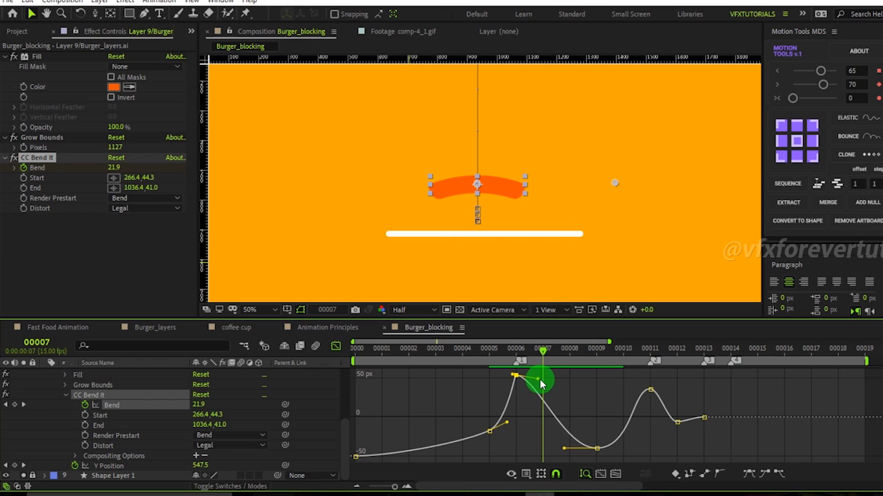
Adjust the bezier handle of the frame 12 Bend keyframe.
left_click_drag(544, 354, 648, 403)
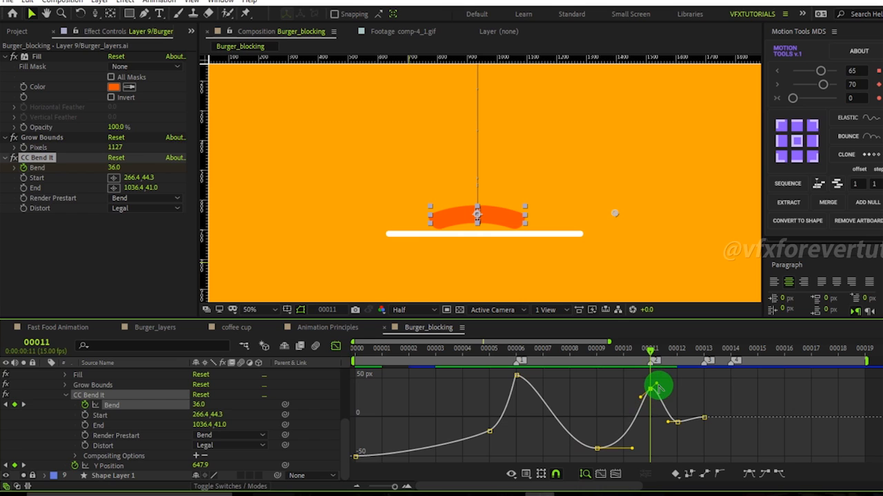
left_click_drag(651, 352, 676, 360)
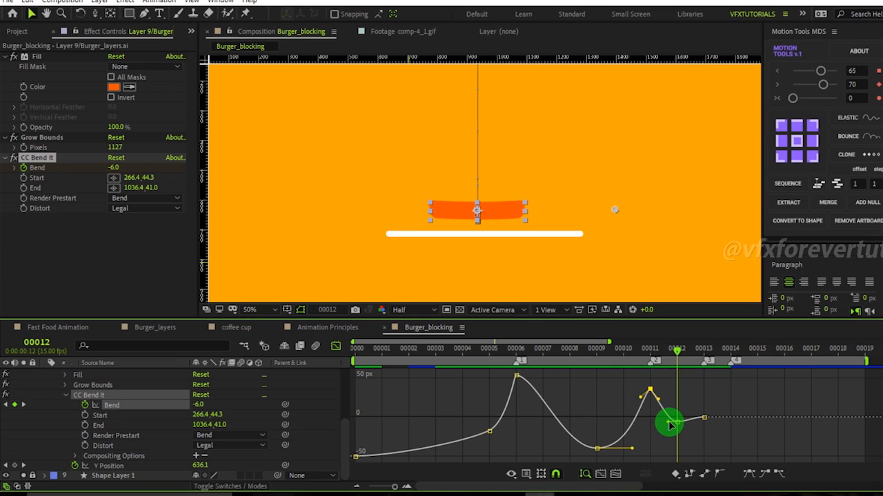
left_click_drag(669, 423, 663, 422)
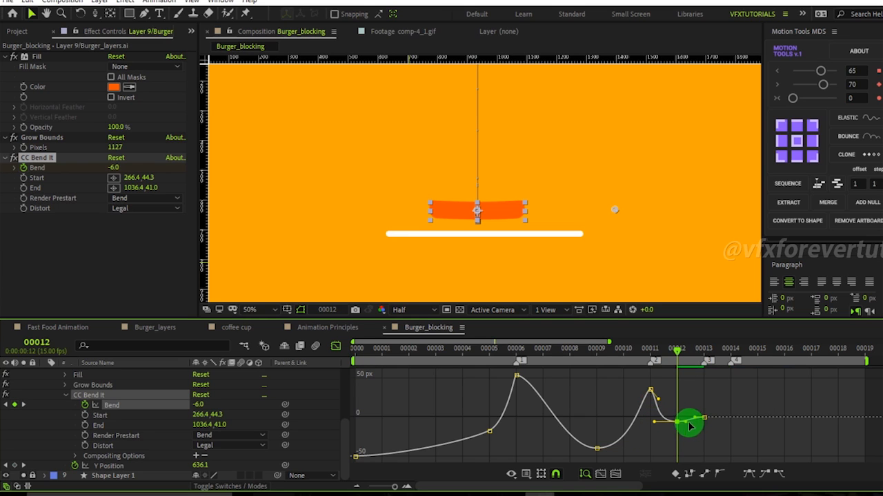
left_click_drag(672, 355, 751, 375)
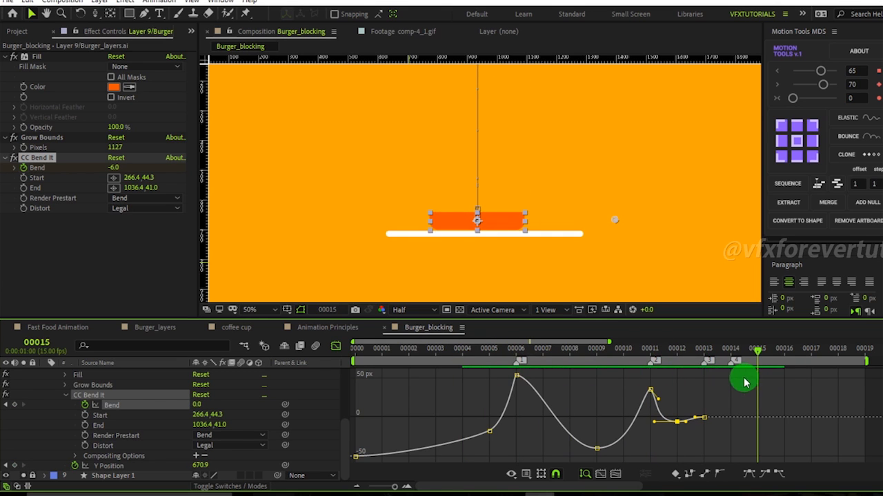
Play back the bun's drop and bounce animation in the composition viewer.
scroll(586, 206, "down", 4)
scroll(621, 172, "up", 2)
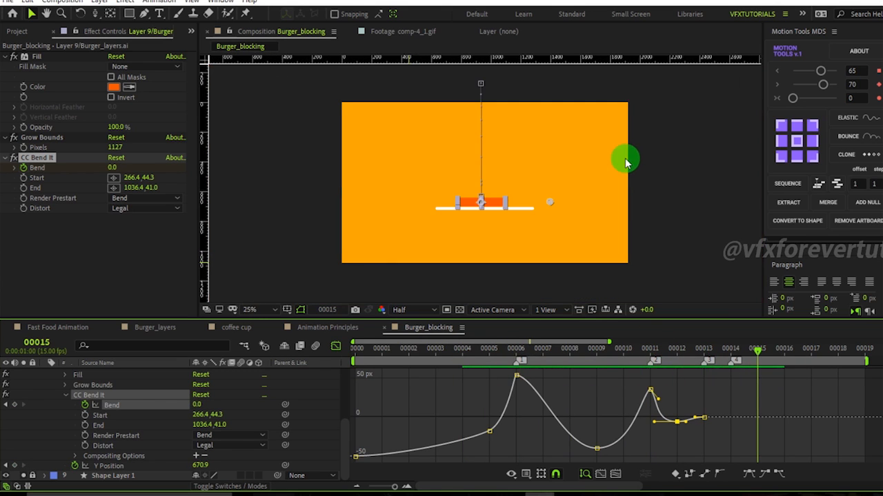
left_click(711, 152)
key("space")
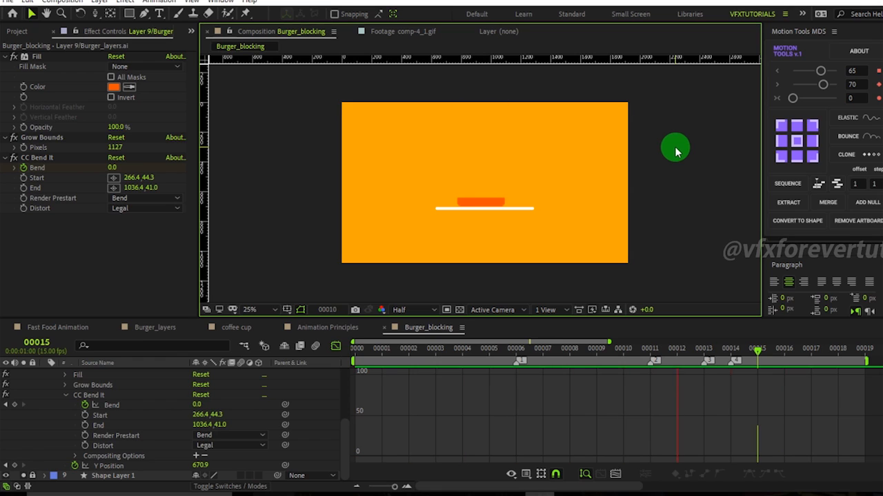
left_click(435, 350)
left_click_drag(452, 355, 720, 398)
Compare the Y Position and Bend graphs of the bottom bun layer.
left_click(142, 466)
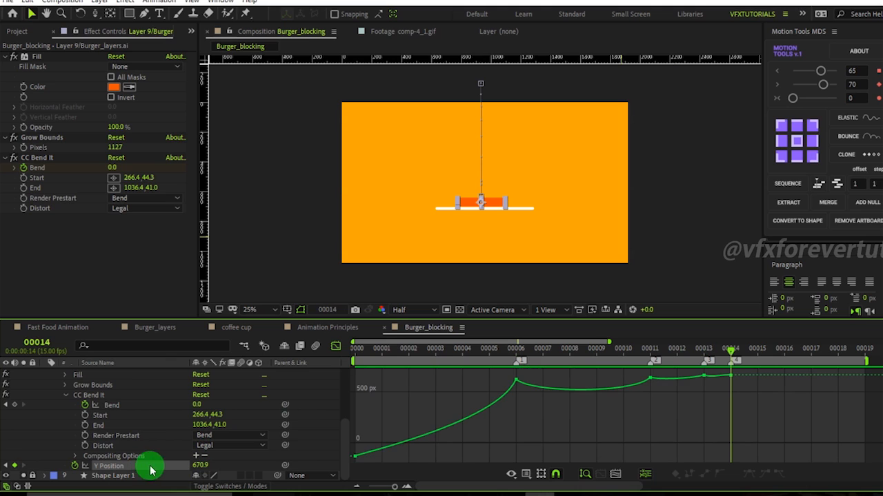
left_click(118, 407)
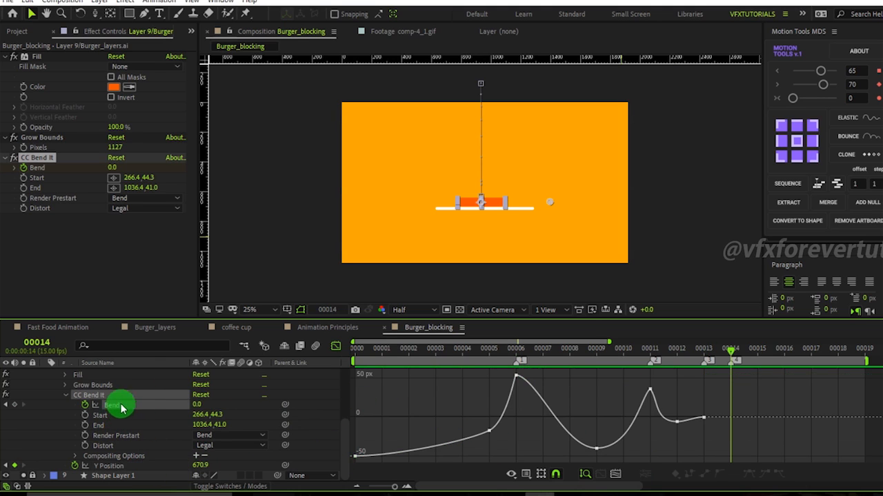
left_click(136, 468)
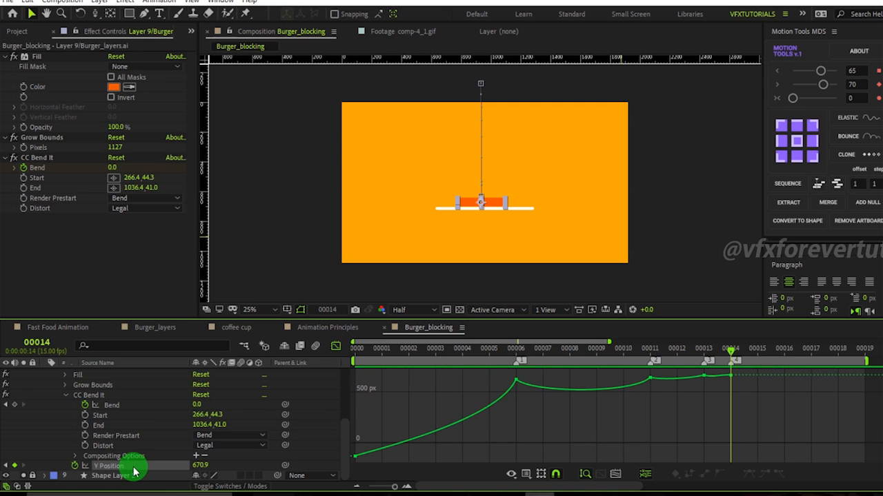
left_click(128, 405)
left_click_drag(475, 352, 655, 394)
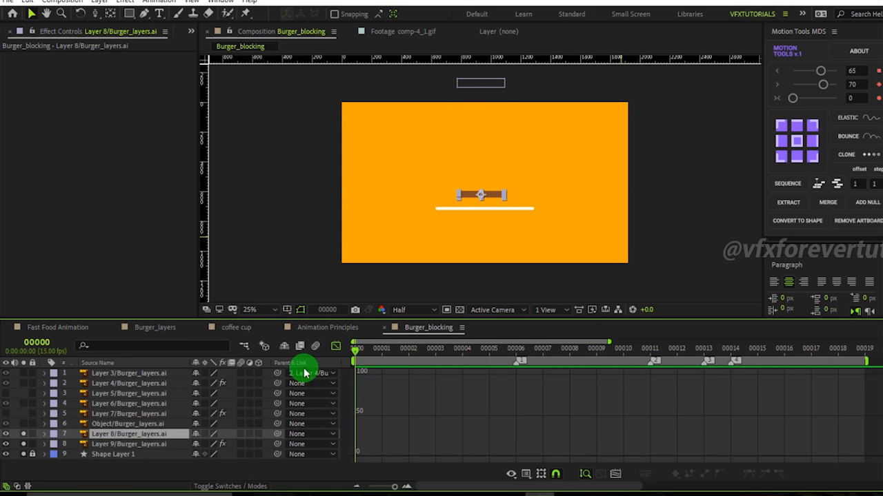
At frame 4, reveal Layer 8's Position and separate its dimensions to work with Y Position.
scroll(476, 266, "up", 2)
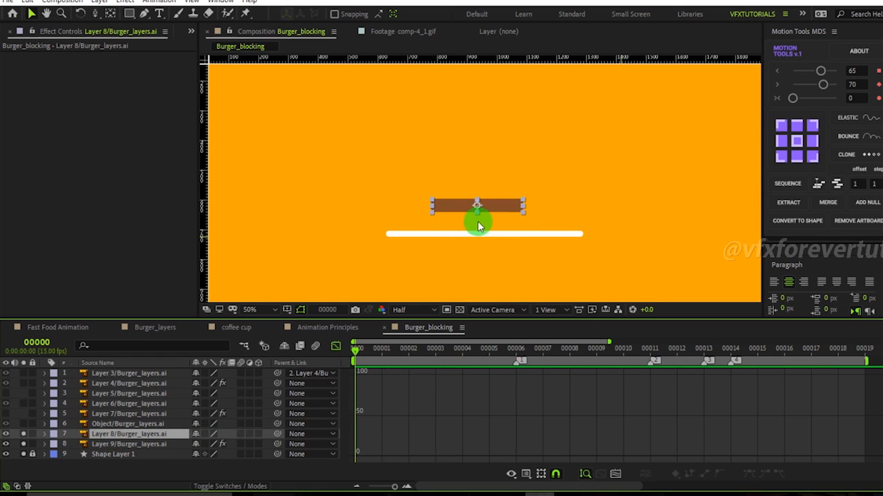
scroll(512, 171, "down", 2)
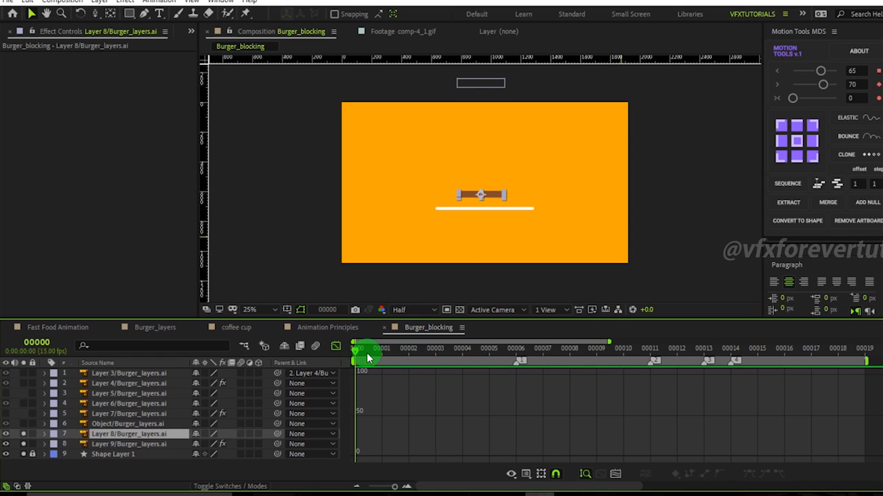
left_click_drag(367, 358, 463, 371)
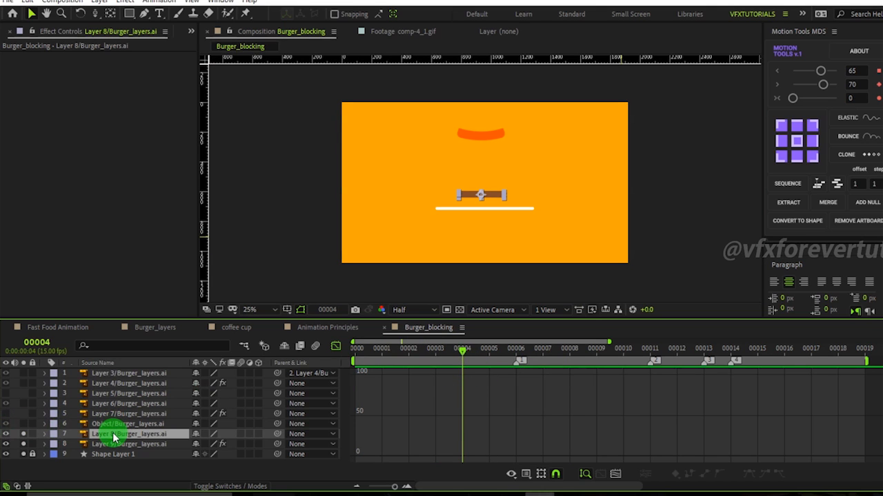
key("p")
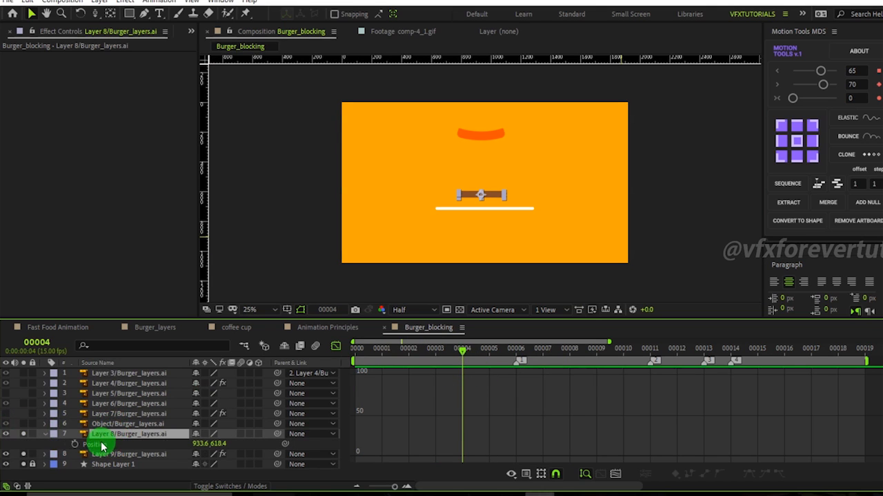
right_click(101, 446)
left_click(142, 318)
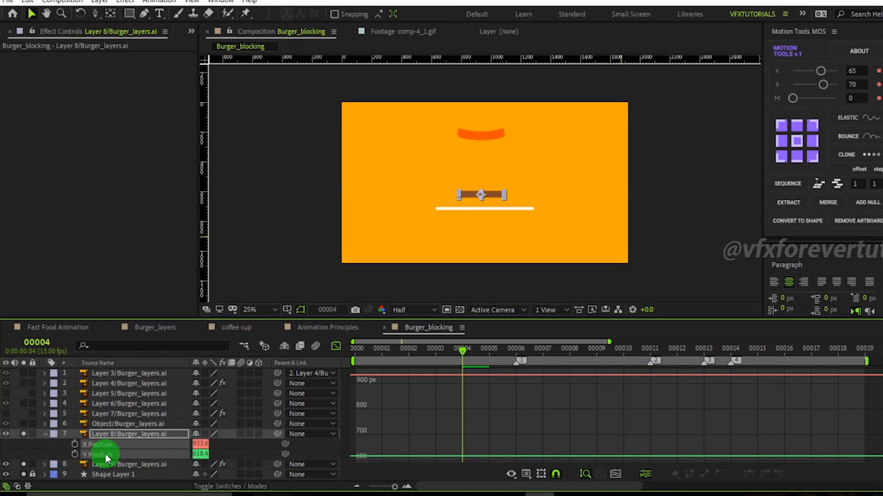
left_click(106, 447, "alt+shift")
left_click(310, 447)
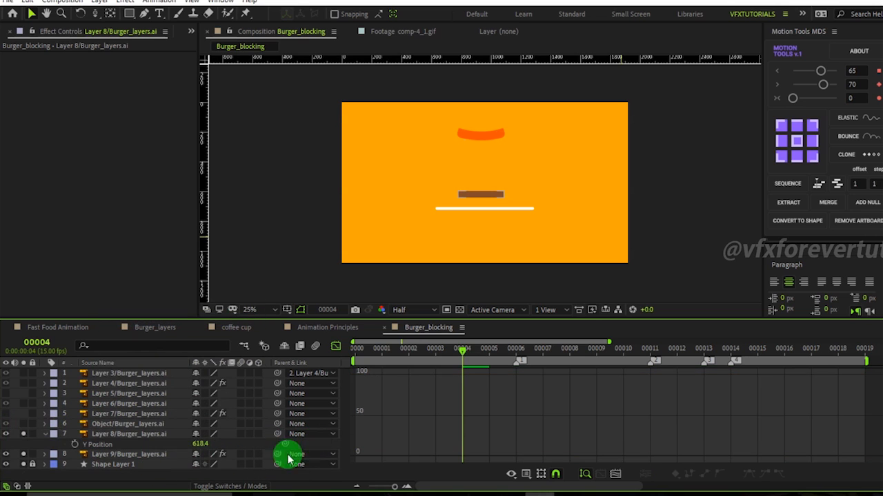
Raise Layer 8 above the frame by setting its Y Position to -207.6 at frame 0.
left_click_drag(200, 445, 3, 451)
left_click_drag(421, 358, 346, 368)
left_click_drag(198, 442, 163, 439)
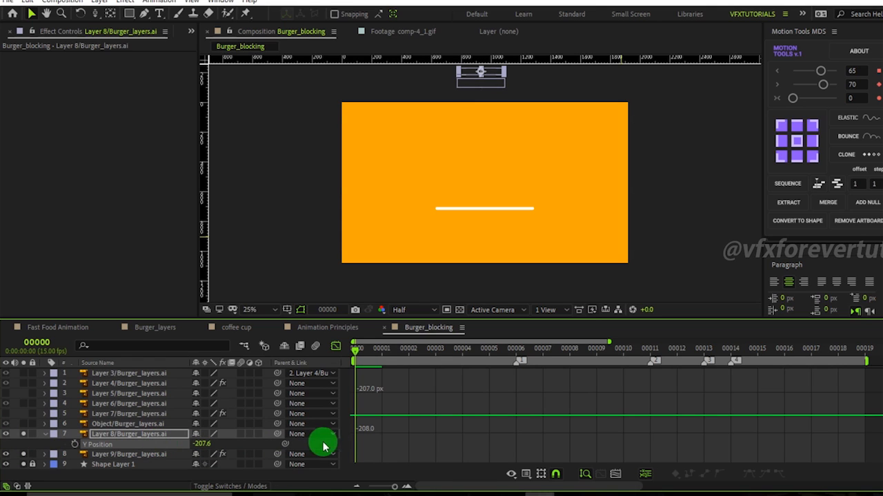
Copy the bottom bun's Y Position keyframes onto Layer 8's Y Position.
left_click(126, 455)
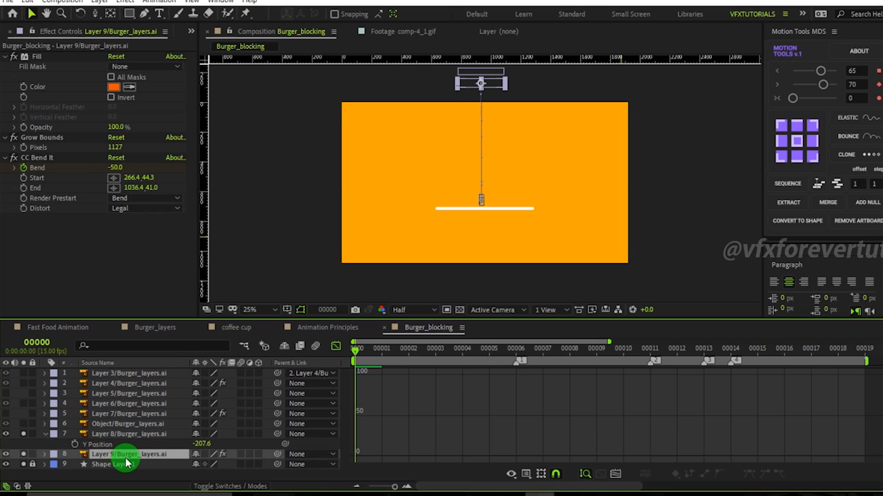
key("u")
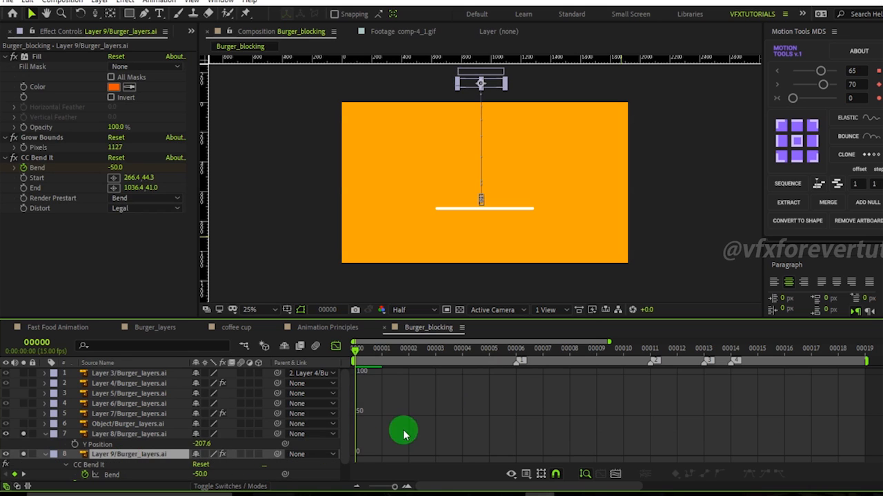
scroll(138, 475, "down", 2)
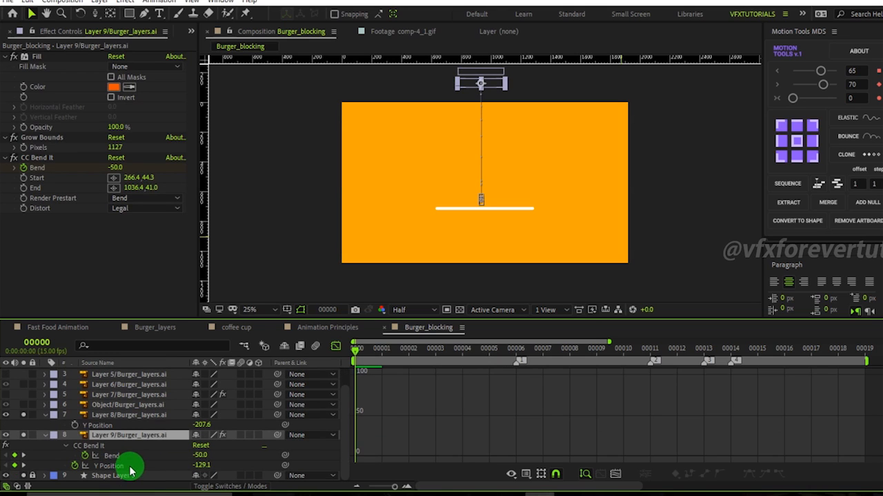
left_click(130, 467)
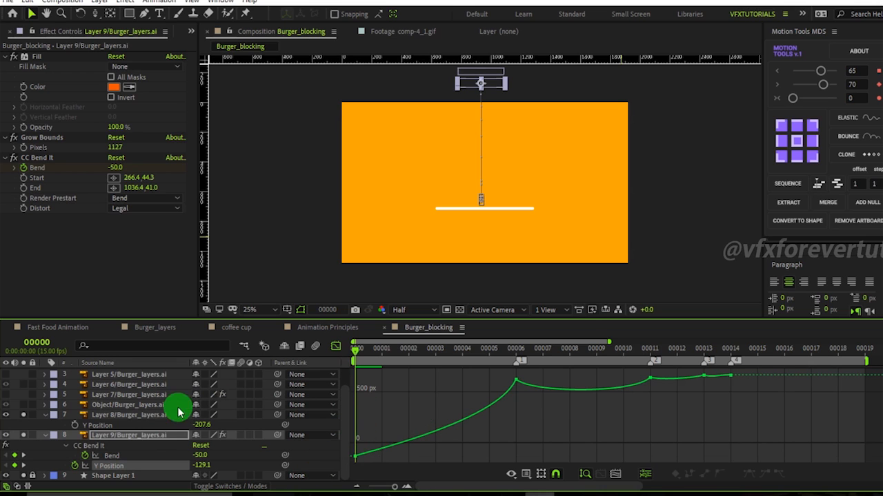
left_click(74, 425)
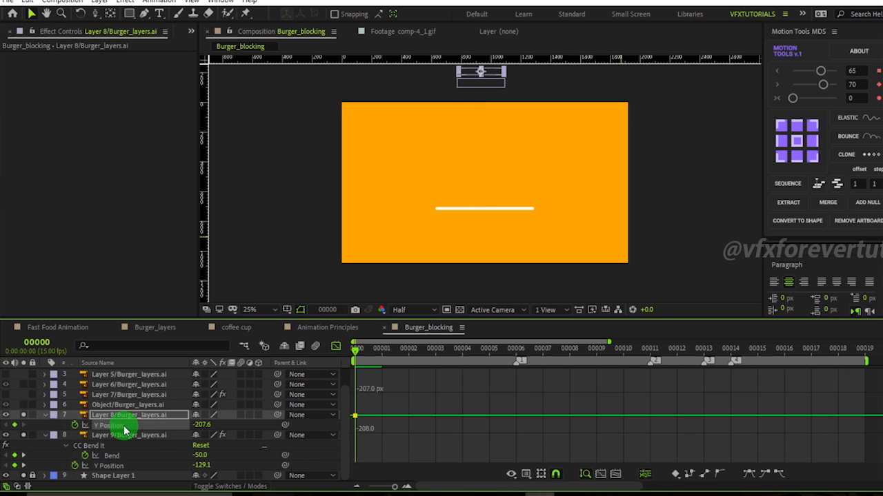
left_click(165, 466)
left_click(517, 353)
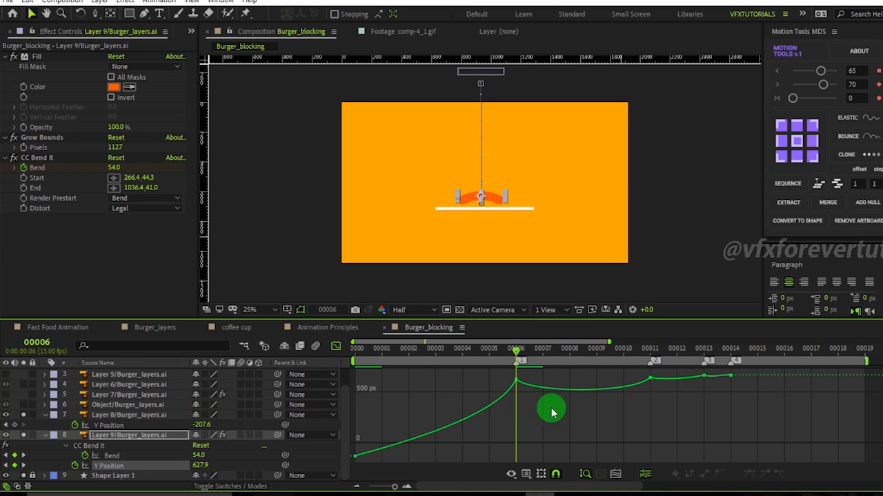
left_click_drag(453, 352, 351, 353)
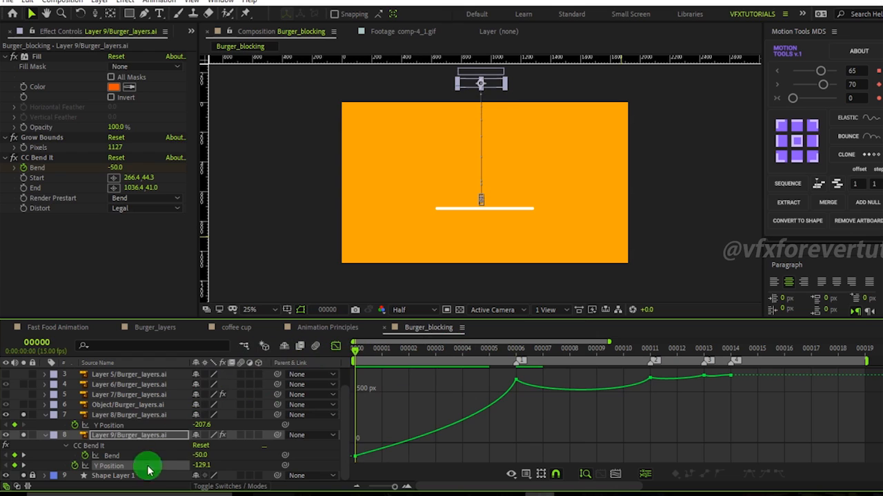
left_click(249, 462)
left_click(146, 466)
left_click(117, 425)
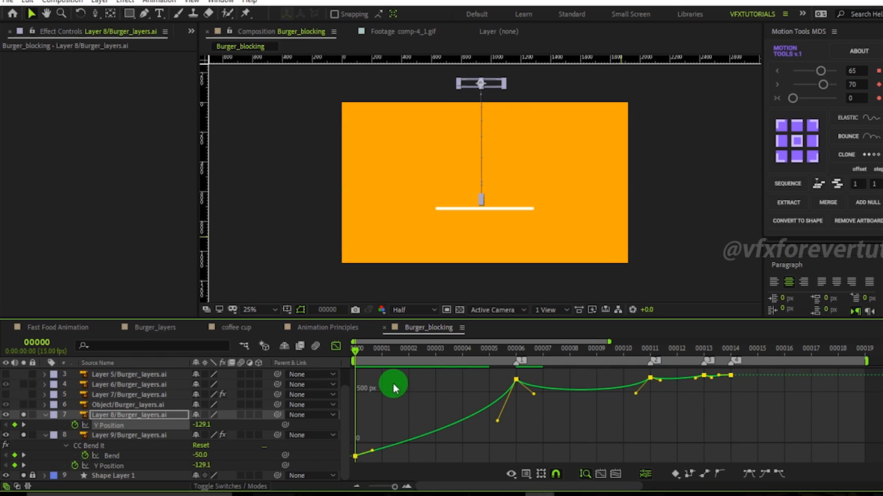
Copy the bottom bun's CC Bend It effect and paste it onto Layer 8.
left_click_drag(371, 350, 346, 398)
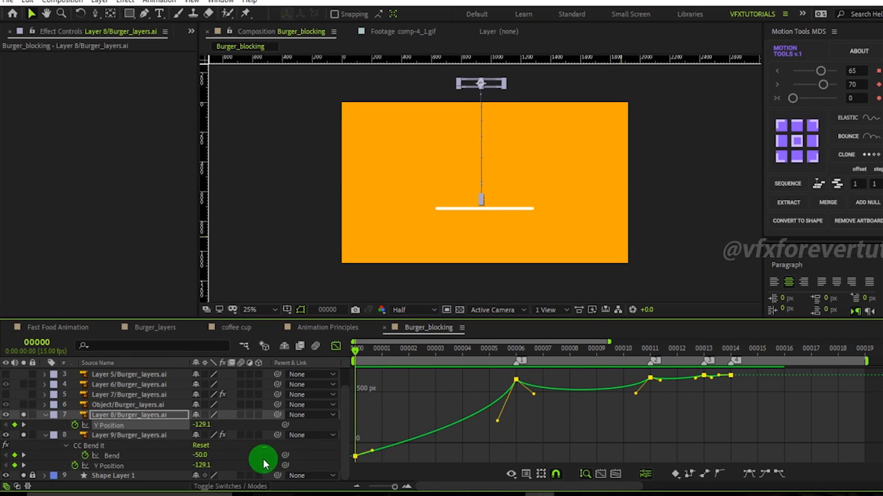
left_click(315, 451)
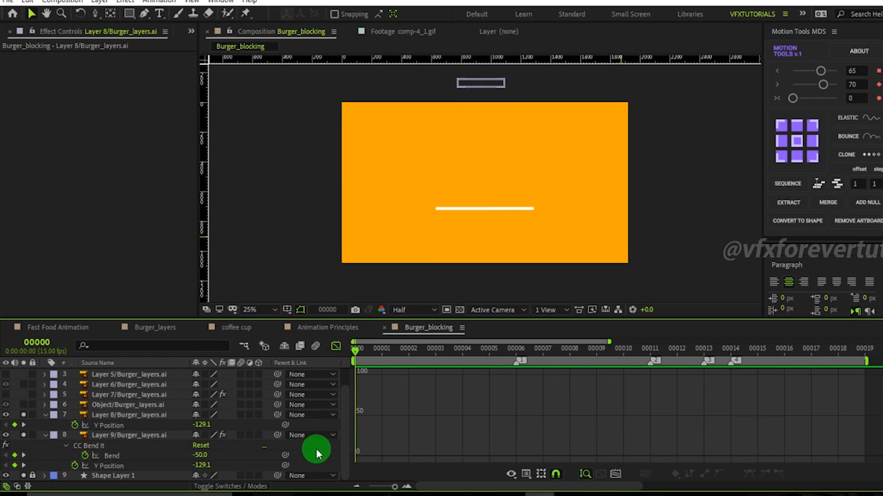
left_click(123, 460)
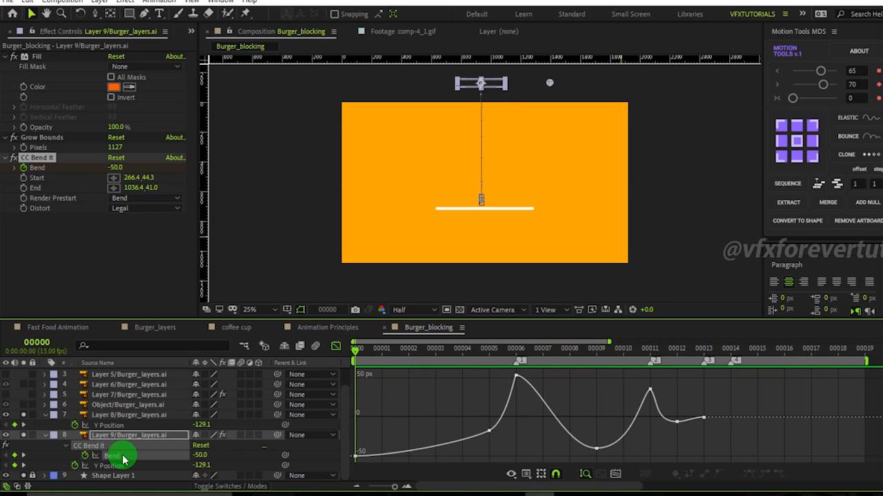
left_click(50, 219)
left_click(36, 159)
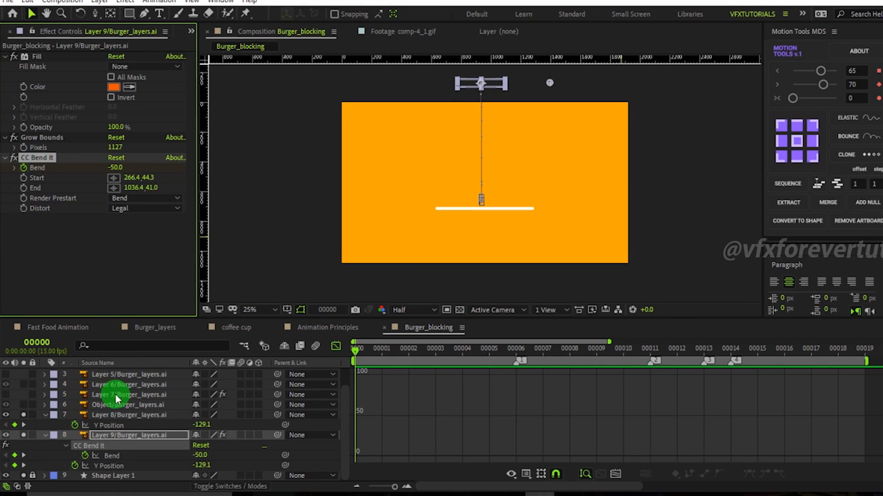
left_click(117, 417)
left_click_drag(391, 350, 293, 359)
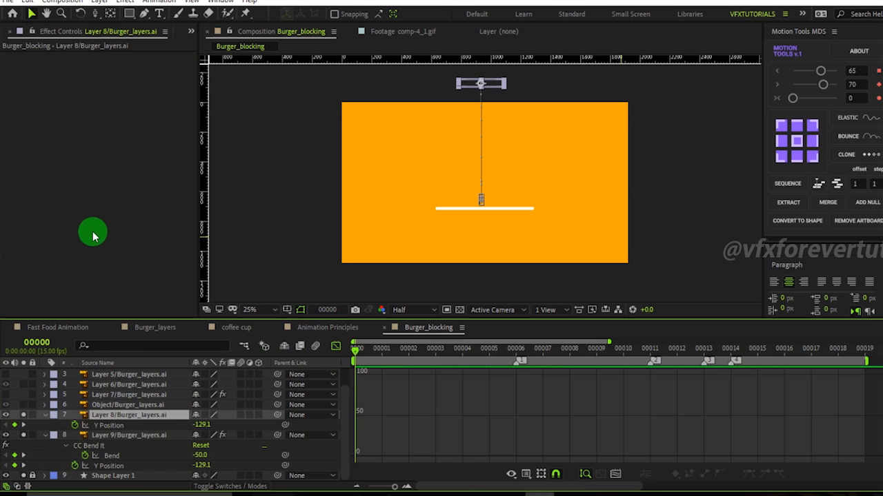
key("ctrl+v")
left_click_drag(368, 357, 342, 402)
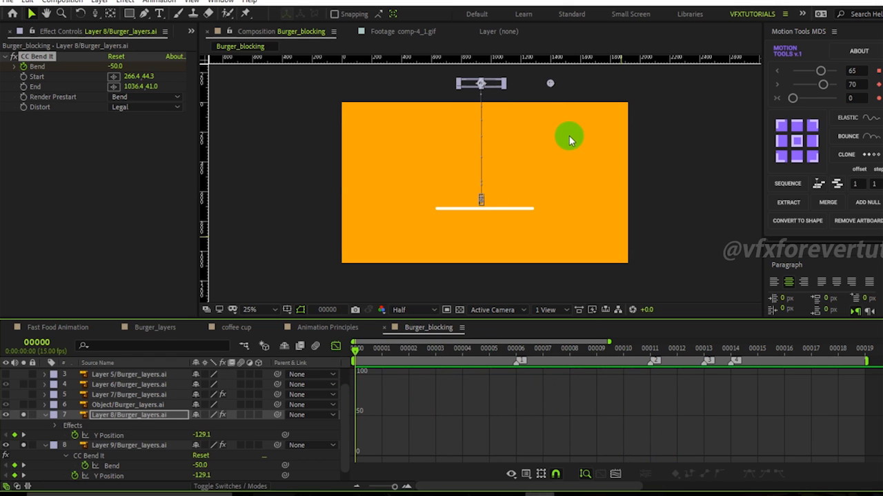
Enlarge the composition viewer by resizing the surrounding panels.
scroll(569, 137, "down", 1)
scroll(566, 102, "up", 1)
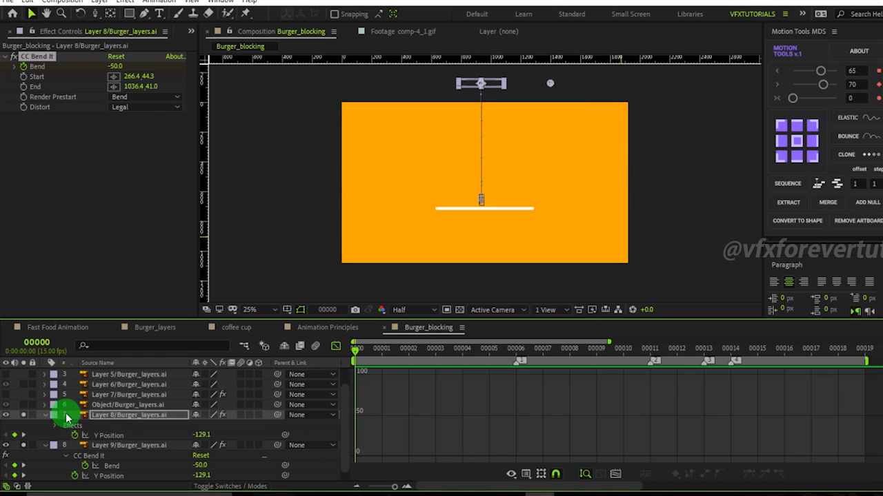
left_click(46, 448)
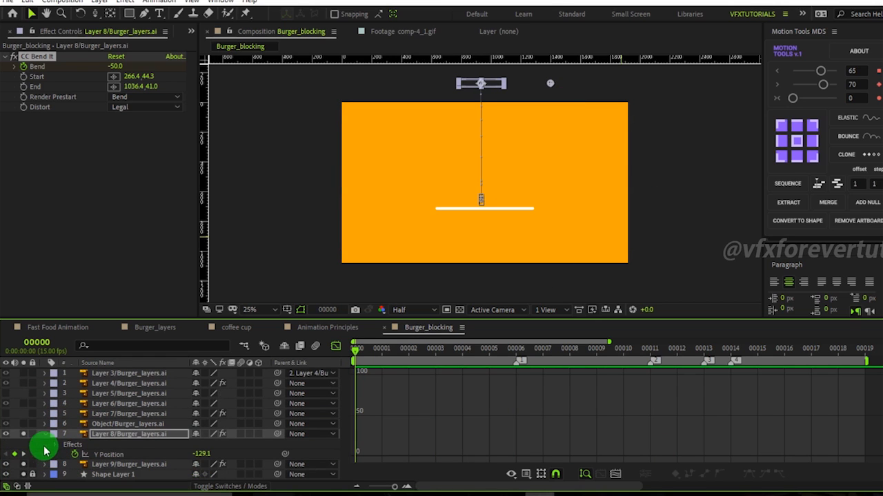
left_click(119, 435)
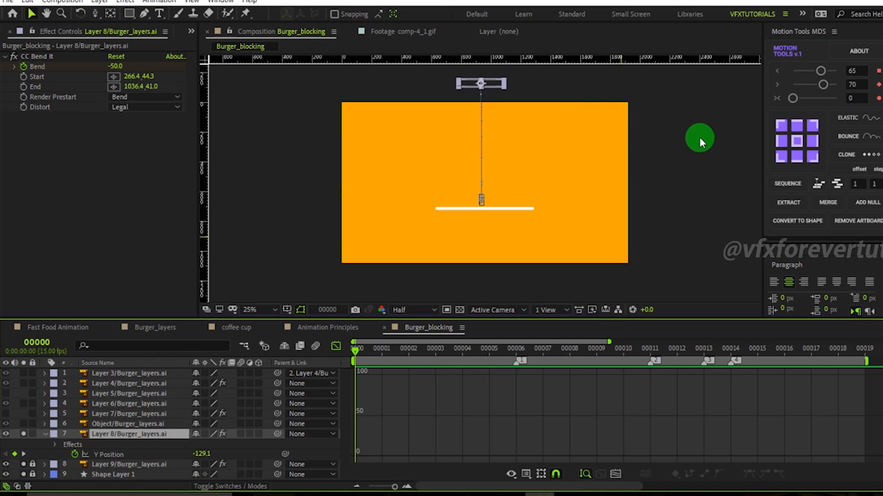
left_click_drag(649, 123, 676, 149)
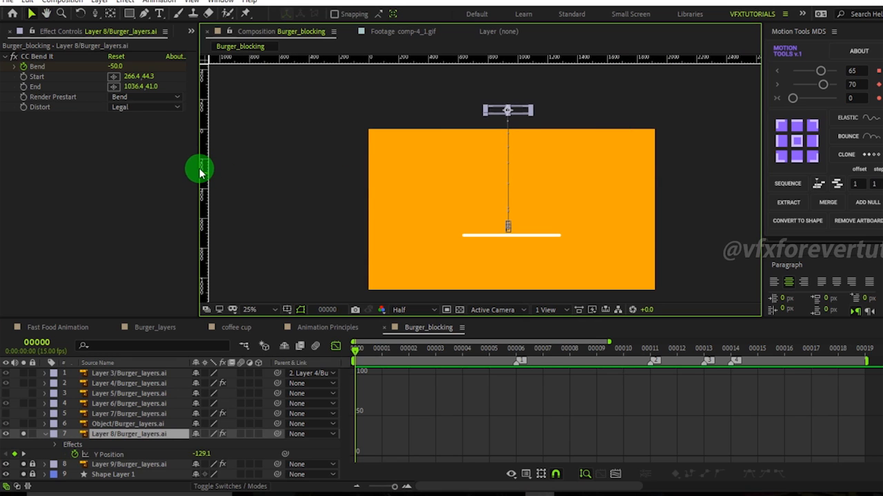
left_click_drag(197, 168, 83, 168)
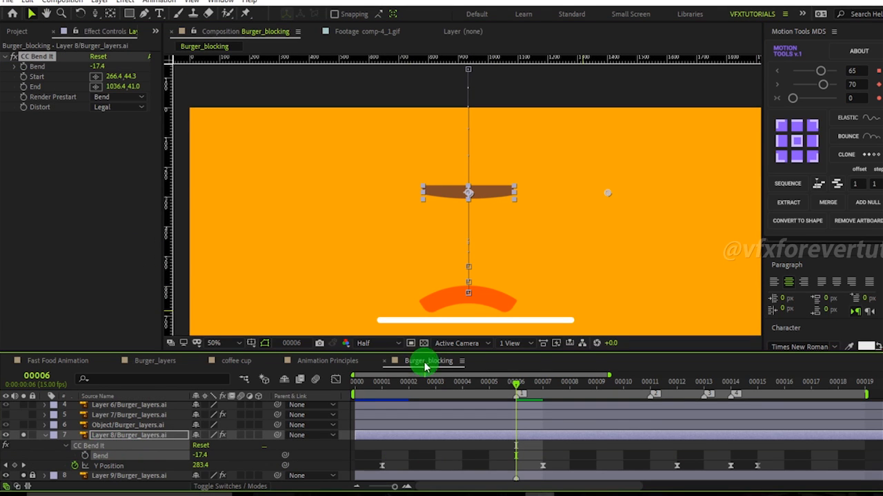
left_click_drag(607, 196, 539, 199)
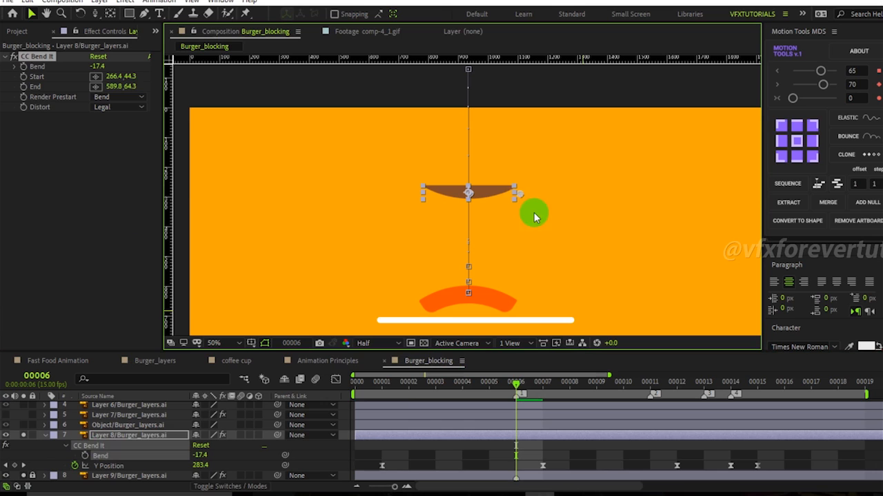
key("ctrl+z")
left_click_drag(468, 196, 437, 222)
key("ctrl+z")
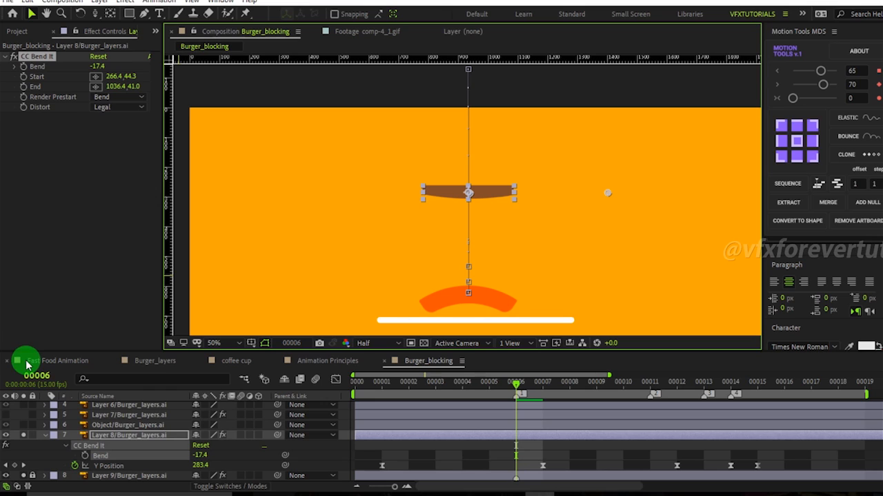
Paste the bottom bun's Bend keyframes onto Layer 8's CC Bend It Bend property.
left_click(141, 481)
scroll(142, 481, "down", 1)
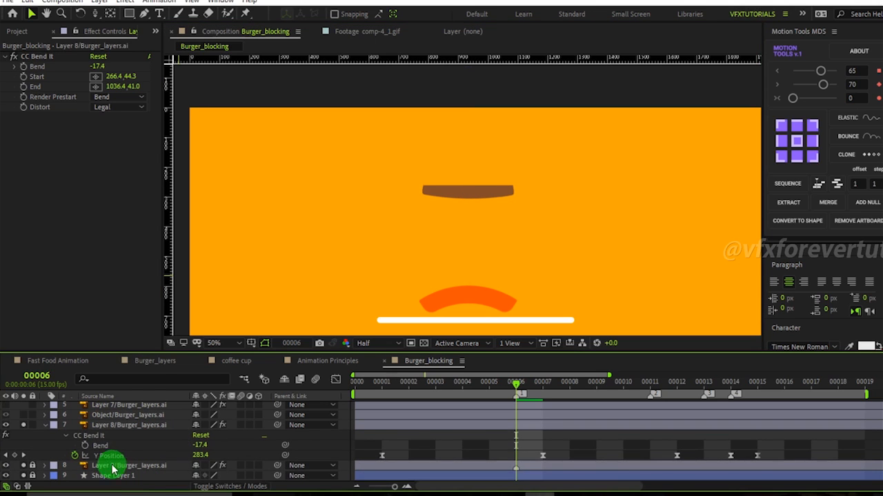
scroll(135, 450, "up", 1)
left_click(129, 458)
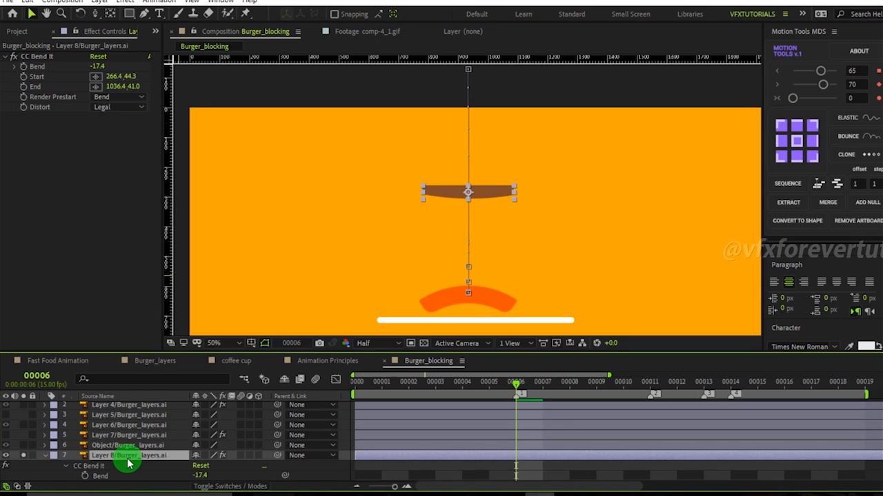
key("ctrl+v")
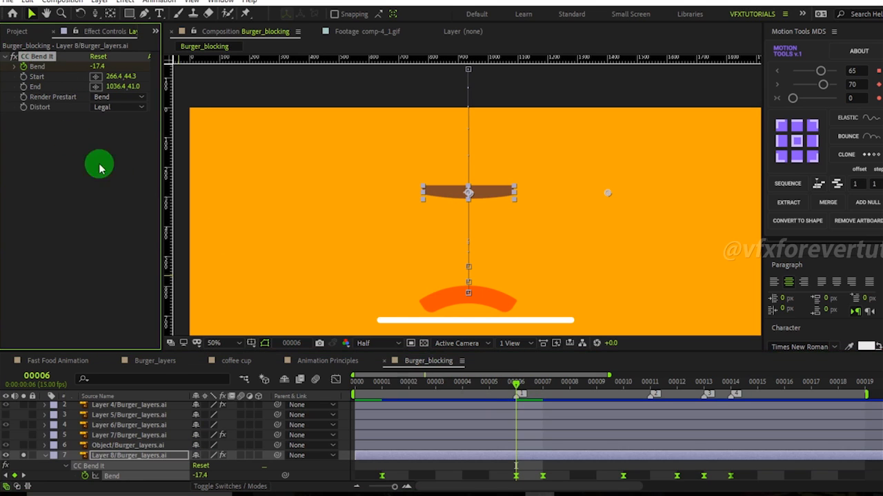
Apply Grow Bounds to Layer 8 with 300 pixels and move it above CC Bend It.
left_click(35, 193)
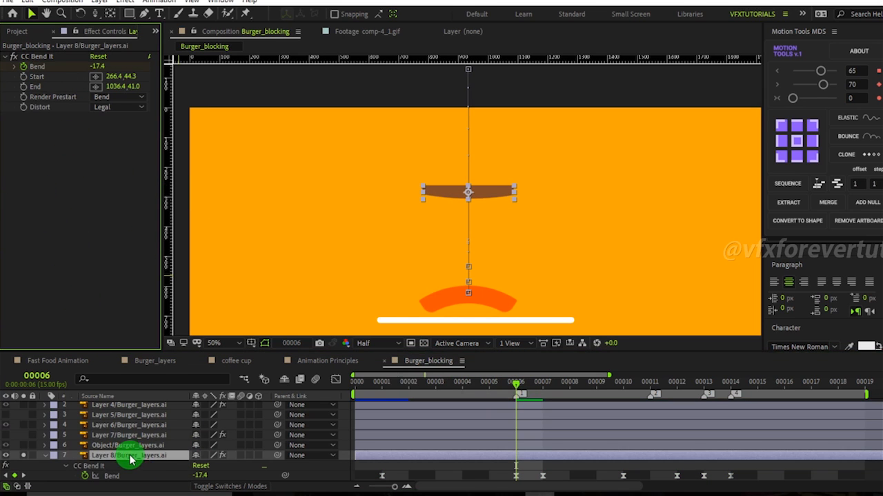
key("ctrl+space")
type("grow")
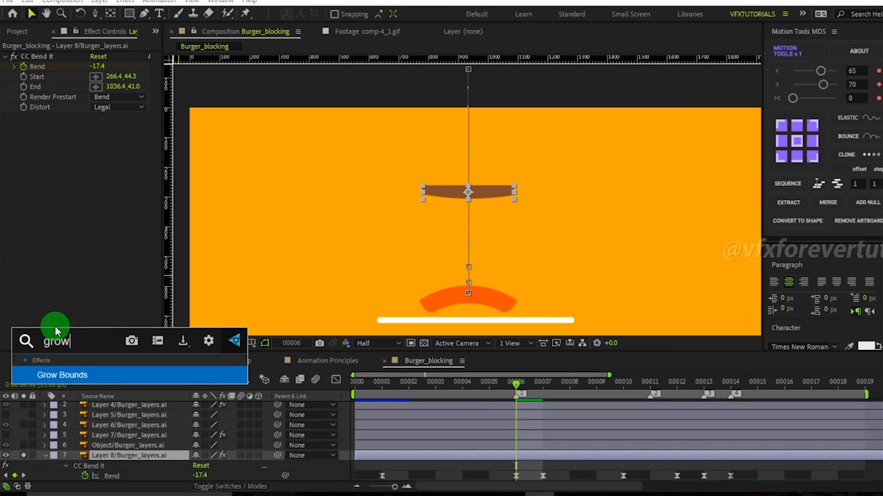
left_click(73, 377)
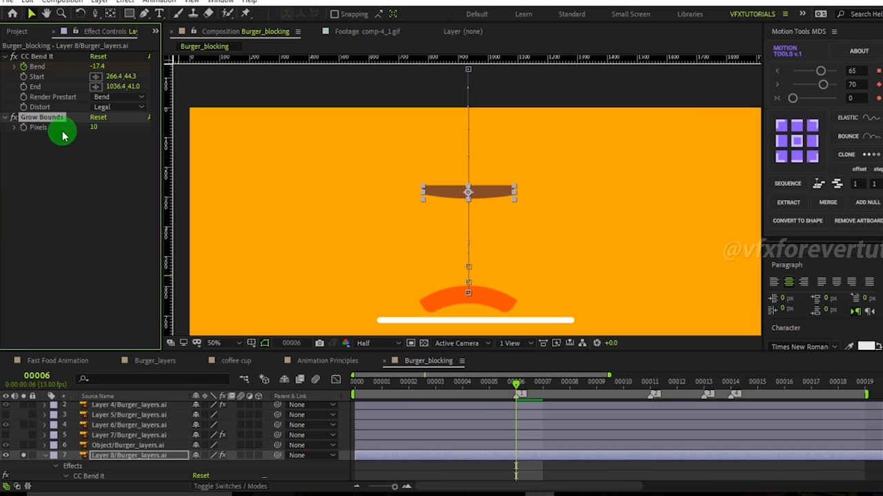
left_click_drag(47, 122, 43, 55)
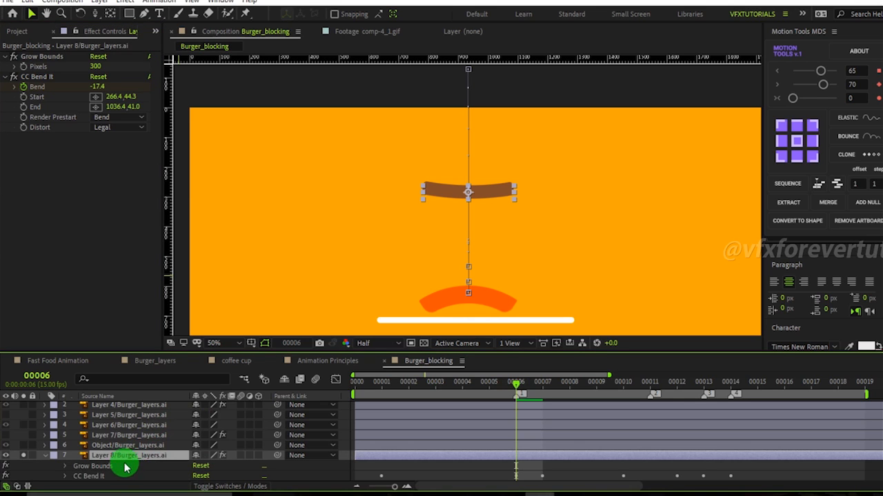
Reveal Layer 8's keyframes and set its Bend to 12 at frame 7, then collapse the layer.
scroll(117, 477, "down", 1)
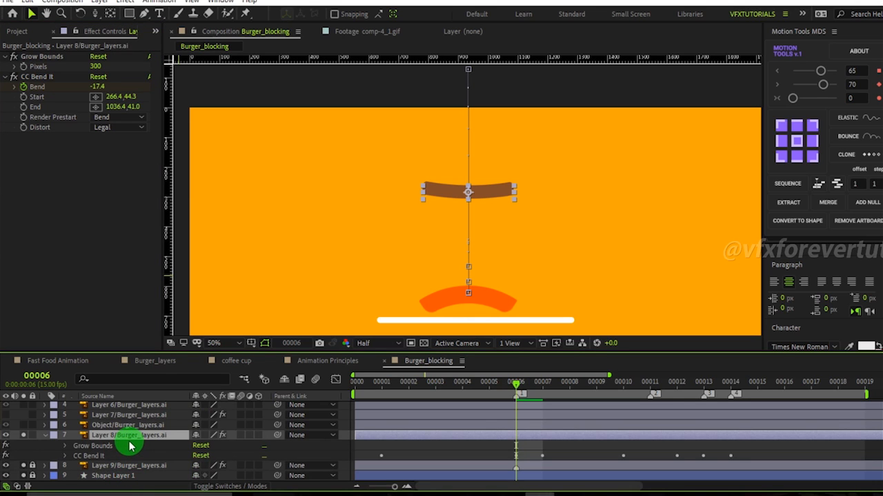
key("u")
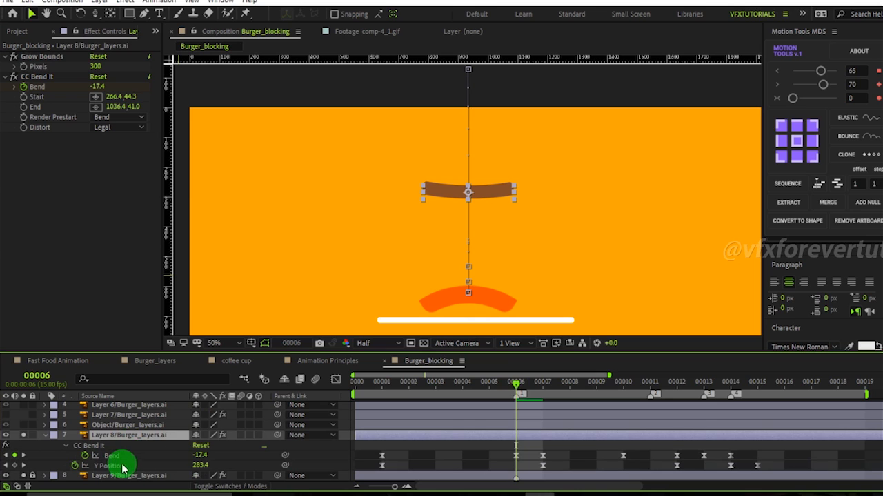
left_click(124, 468)
left_click_drag(516, 392, 550, 400)
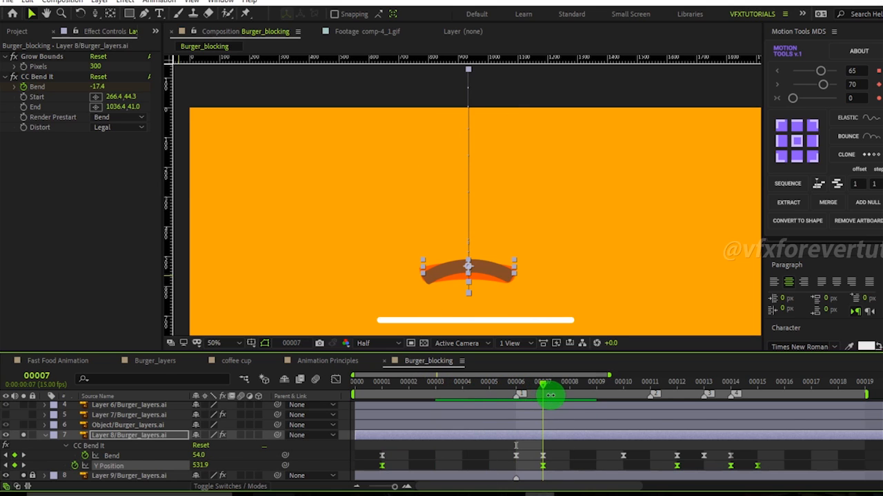
left_click(552, 457)
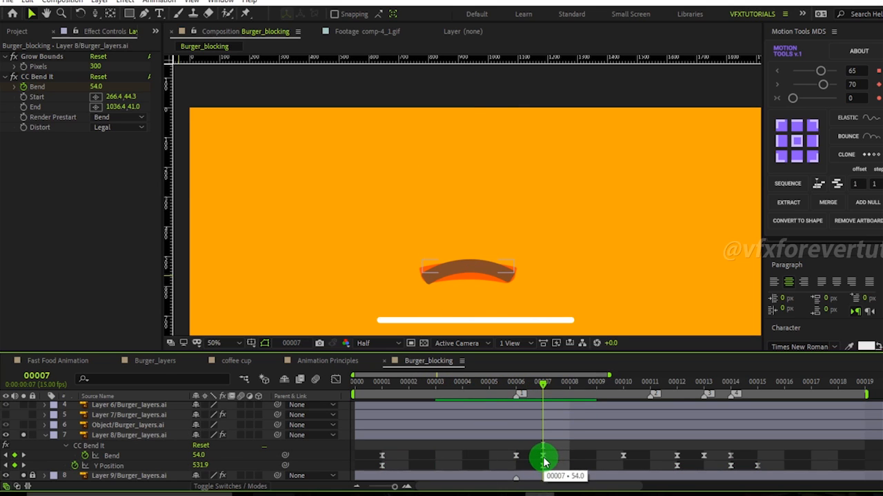
left_click(544, 458)
left_click_drag(189, 456, 168, 456)
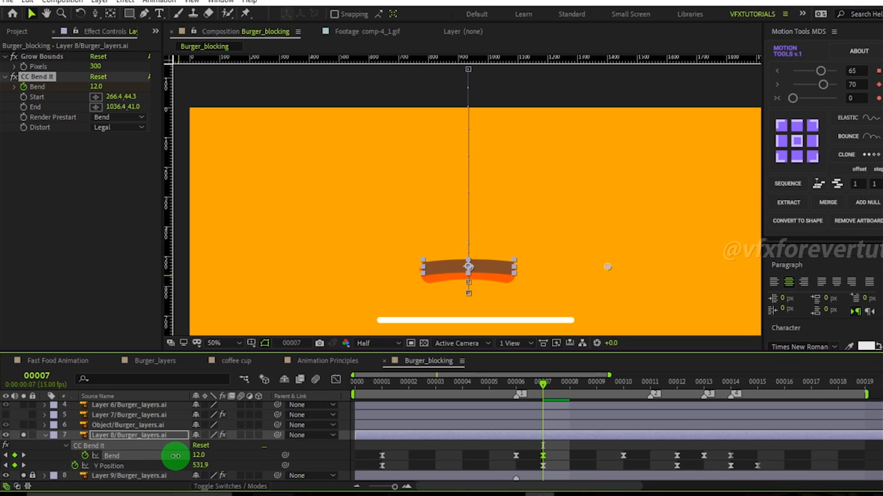
left_click_drag(542, 382, 380, 446)
left_click(23, 457)
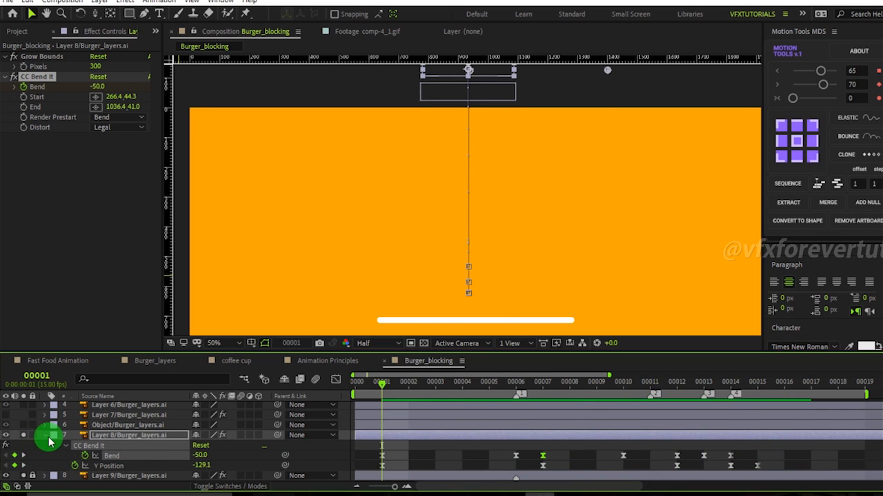
left_click(46, 438)
Select the Object layer, reveal its Position at frame 0 and separate its dimensions.
scroll(404, 260, "down", 1)
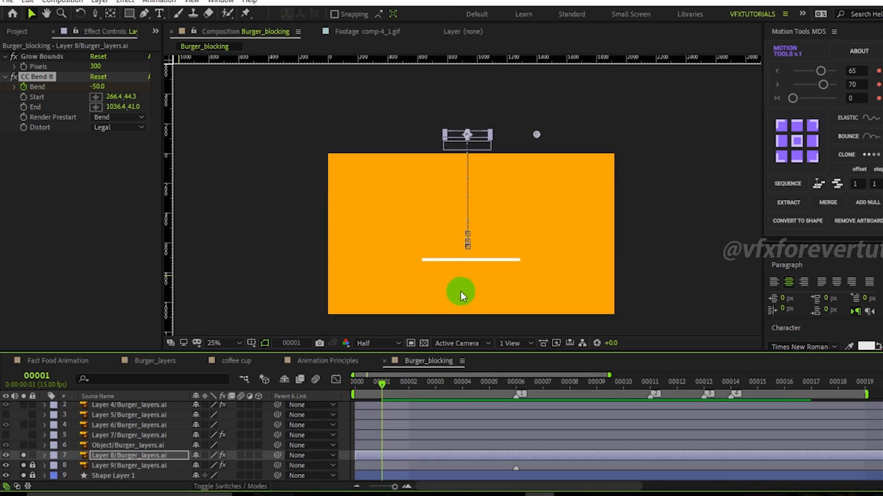
left_click(127, 449)
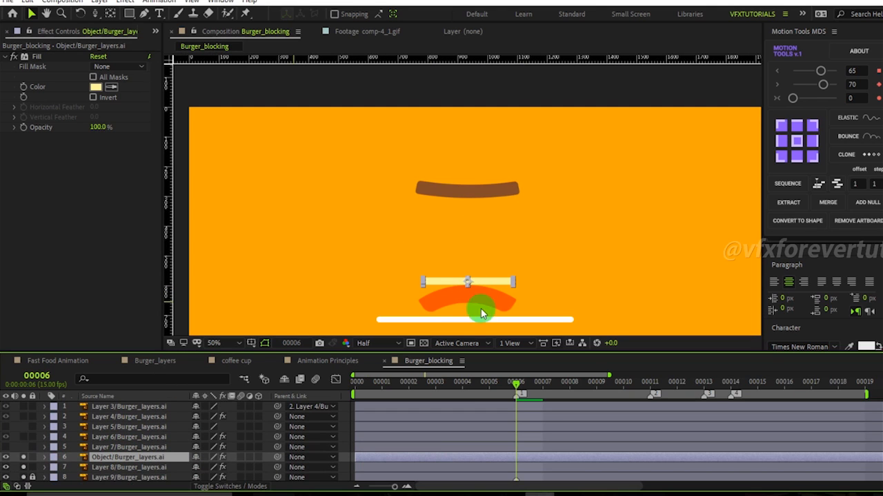
left_click_drag(473, 392, 329, 400)
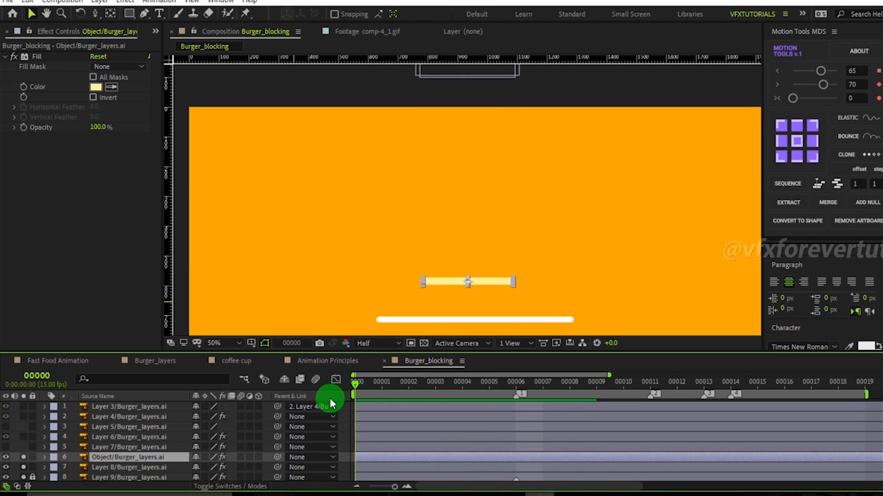
key("p")
right_click(126, 469)
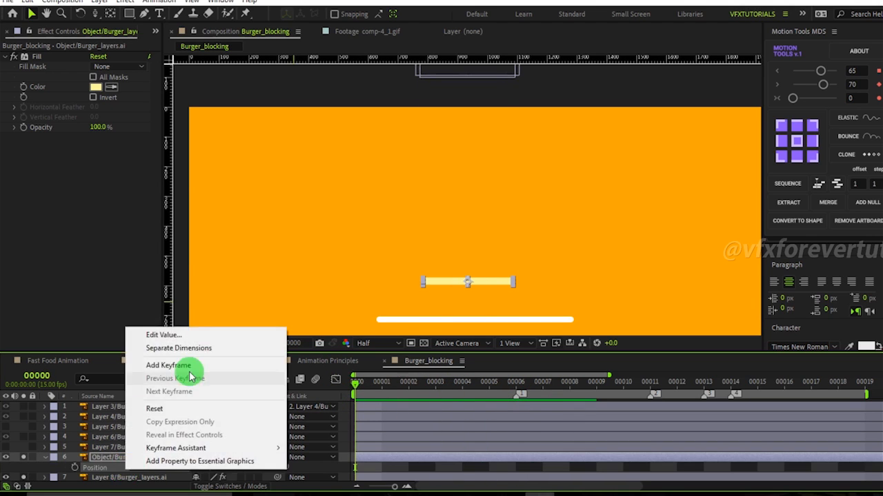
left_click(180, 335)
left_click(526, 278)
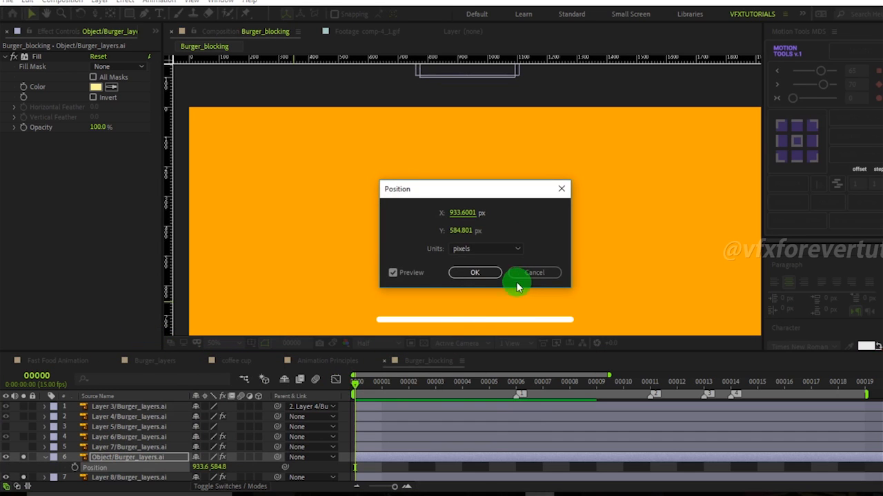
right_click(107, 467)
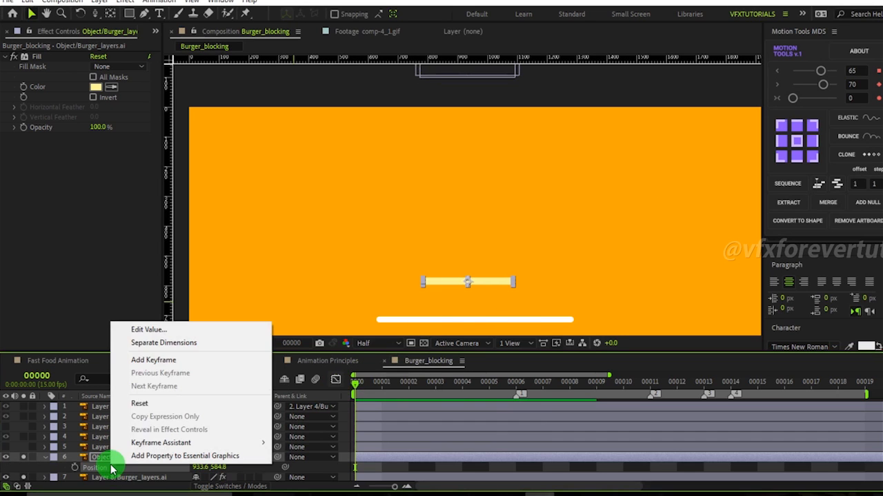
left_click(176, 347)
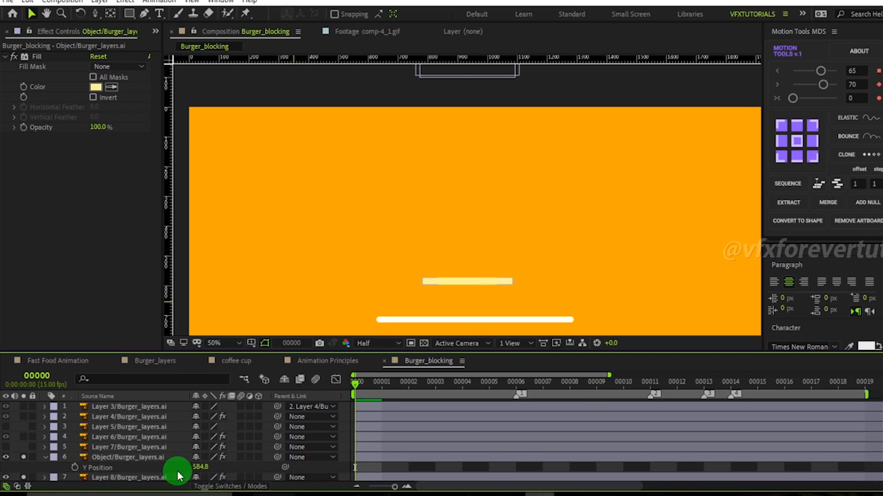
Set the Object layer's Y Position to -183.2 above the frame at frame 0 and keyframe it.
left_click_drag(199, 476, 147, 468)
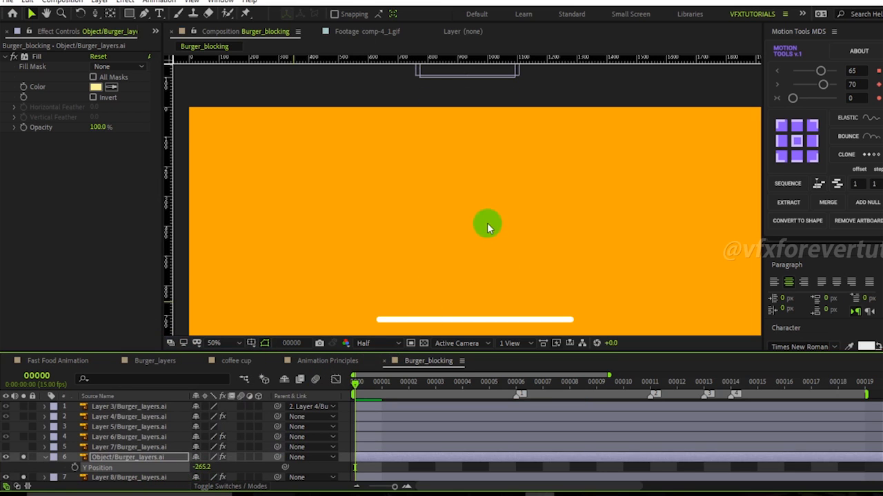
key("comma")
left_click_drag(207, 470, 257, 473)
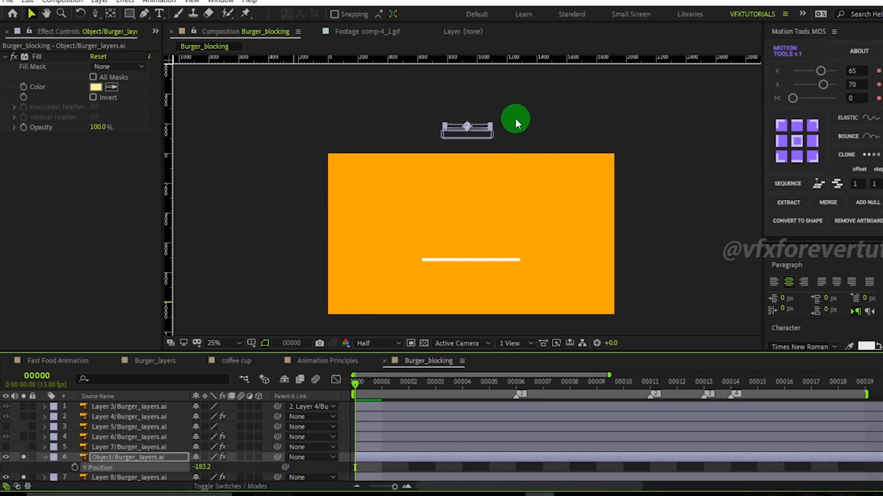
scroll(516, 119, "up", 2)
left_click_drag(516, 119, 521, 221)
scroll(512, 133, "up", 1)
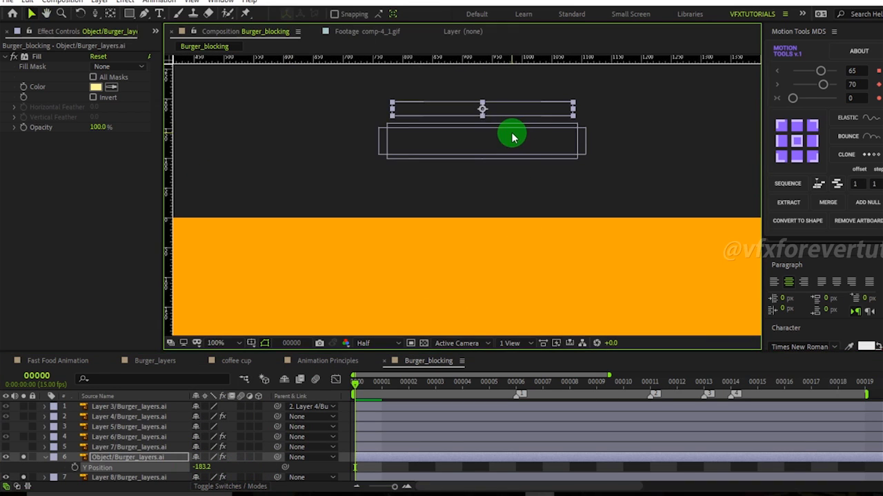
scroll(528, 175, "down", 2)
left_click_drag(493, 256, 511, 232)
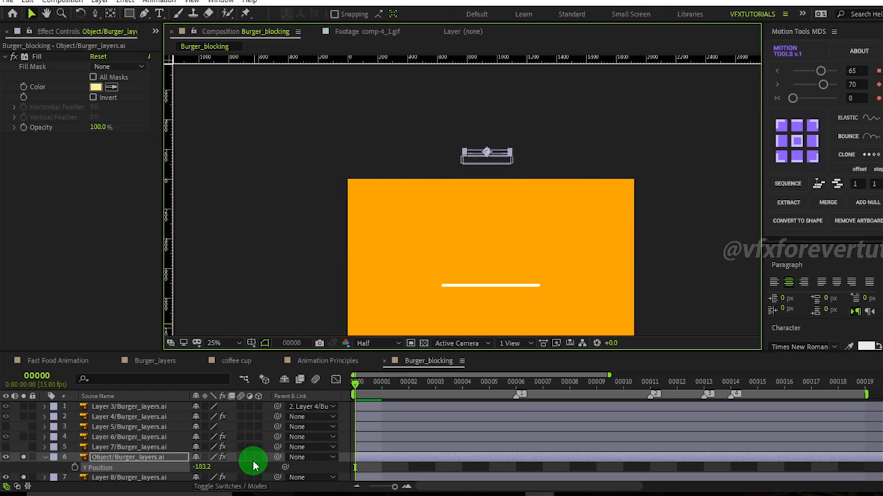
left_click(314, 470)
scroll(609, 111, "up", 1)
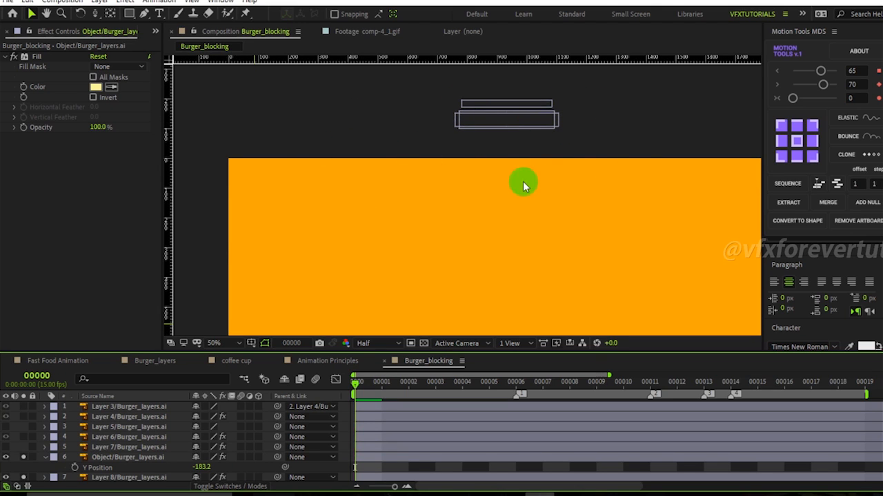
left_click(78, 469)
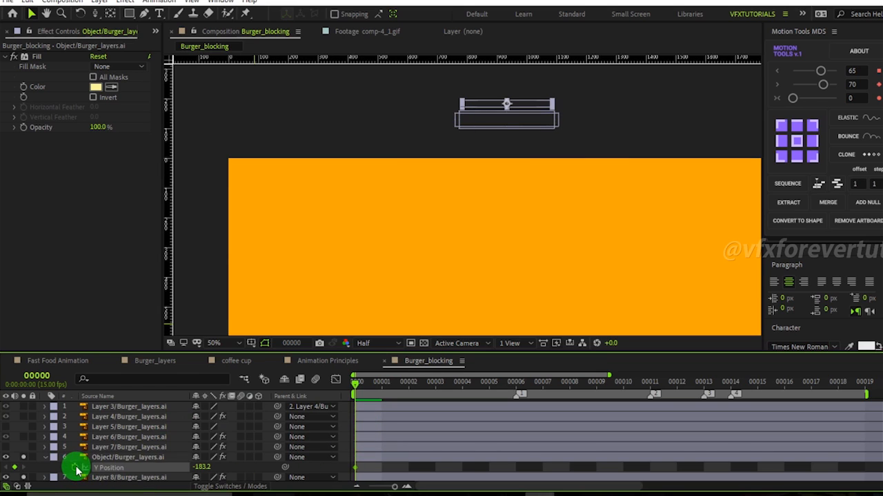
Keyframe the Object layer's Y Position at 197.8 on frame 6 and ease it in the graph editor.
left_click(515, 390)
scroll(555, 279, "down", 2)
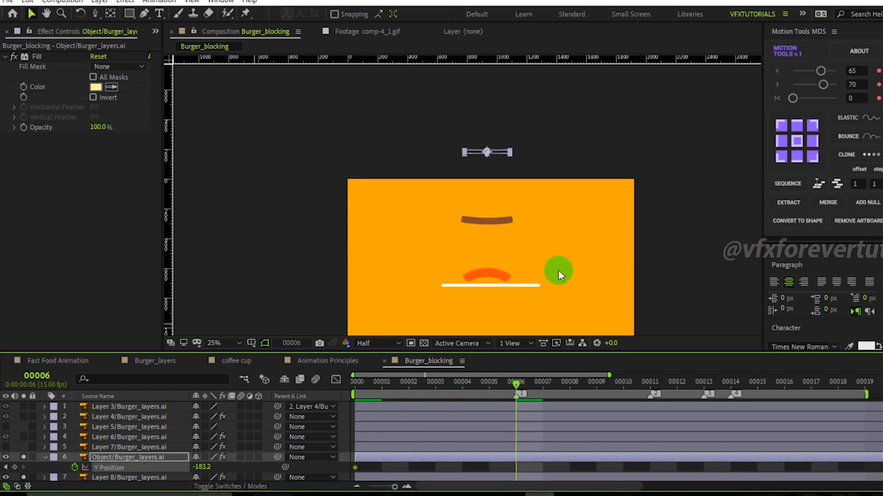
left_click_drag(201, 469, 446, 482)
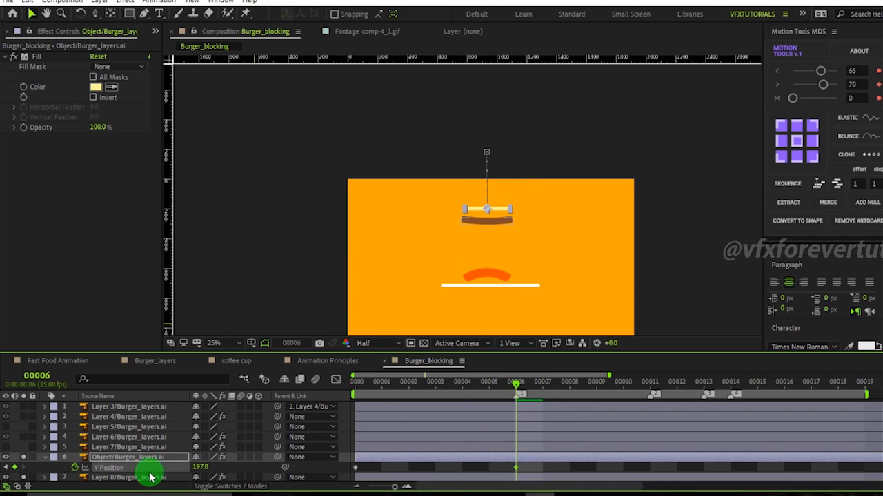
left_click(233, 470)
left_click(133, 457)
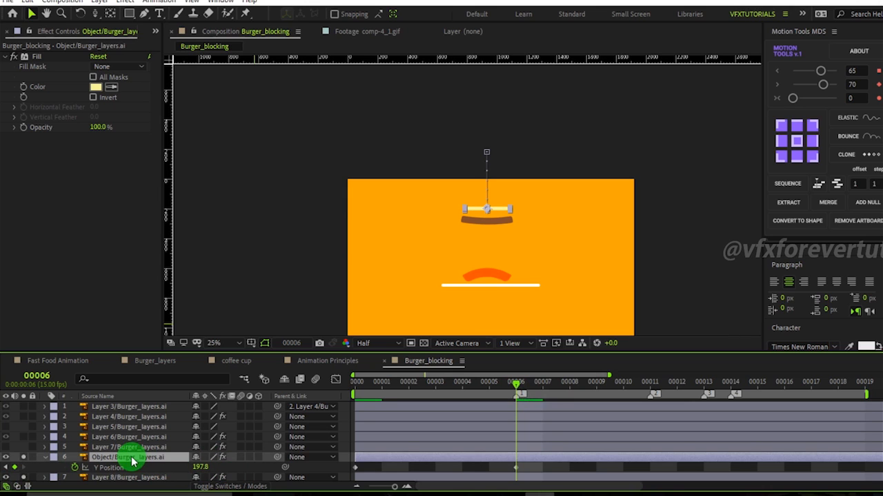
left_click(336, 383)
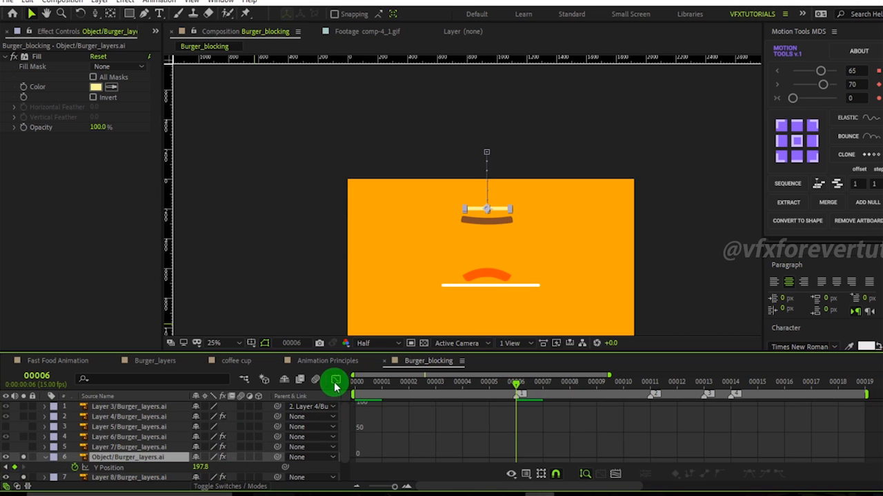
left_click(125, 469)
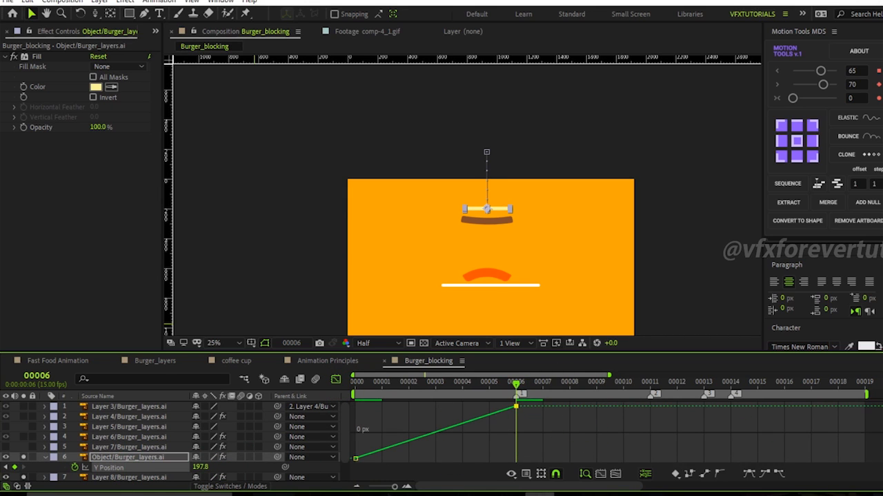
left_click(748, 473)
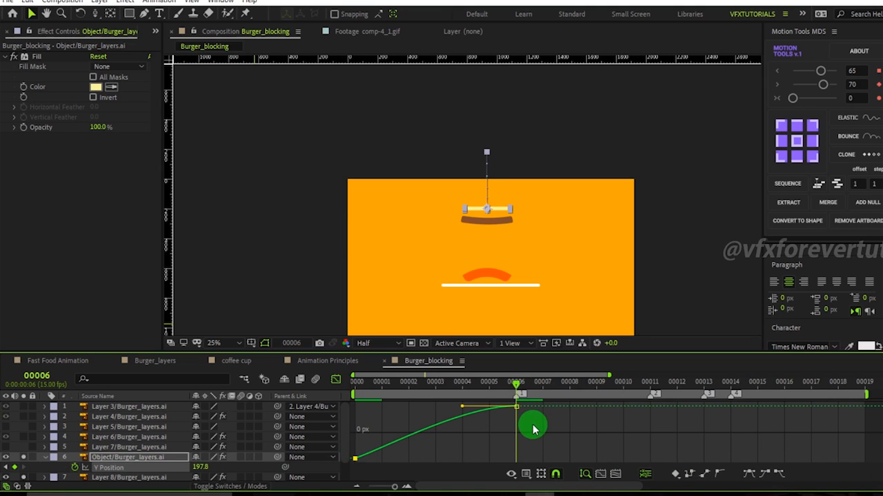
left_click_drag(476, 388, 348, 388)
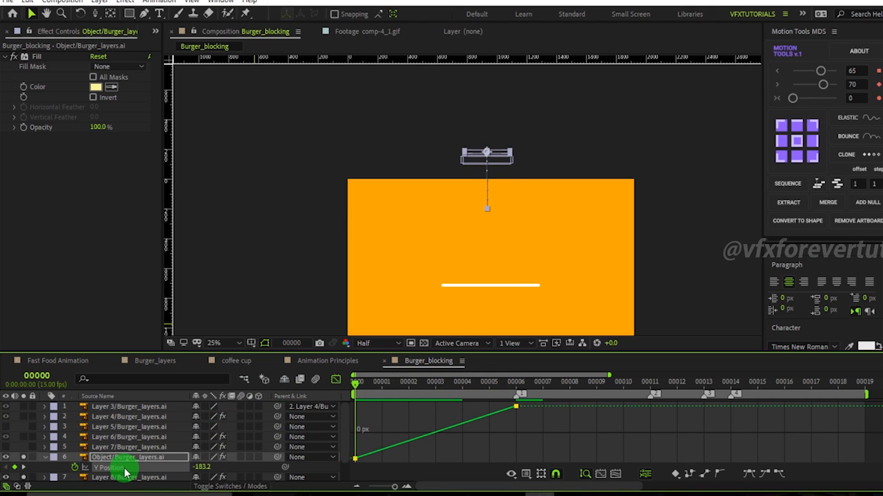
key("ctrl+v")
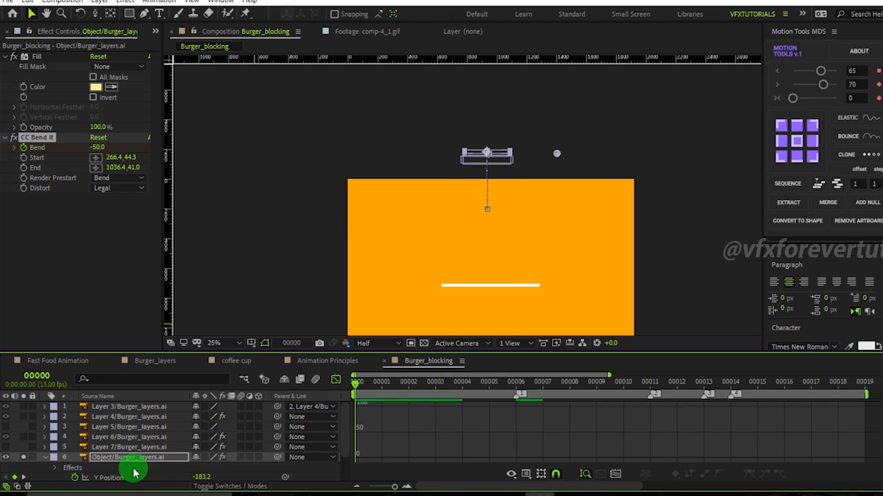
left_click(147, 479)
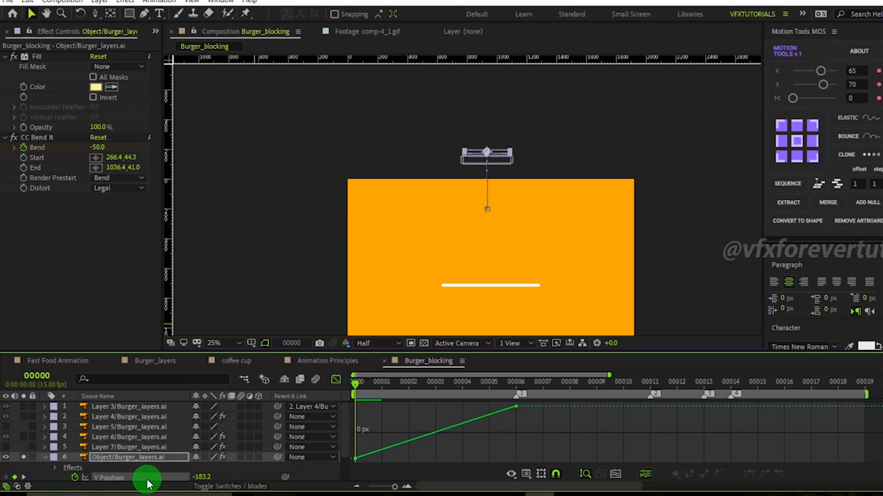
key("ctrl+z")
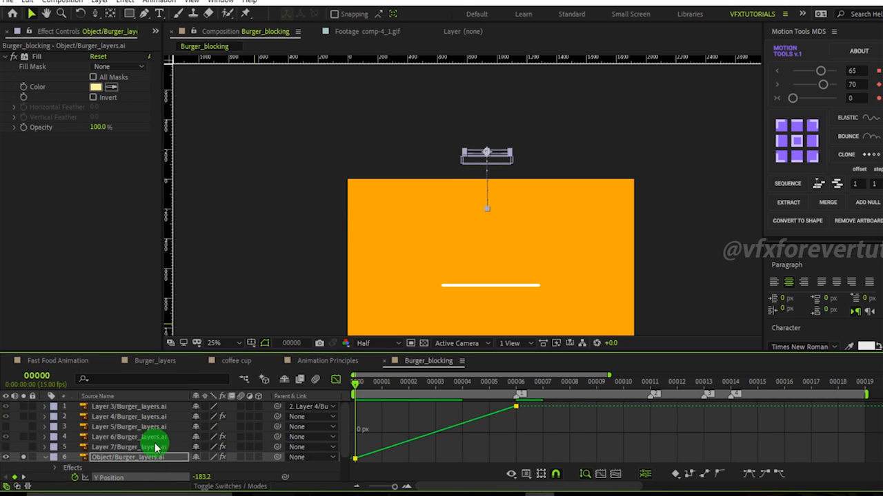
Remove the Object layer's Y Position keyframes and switch back from the graph editor to the layer bars.
left_click(315, 467)
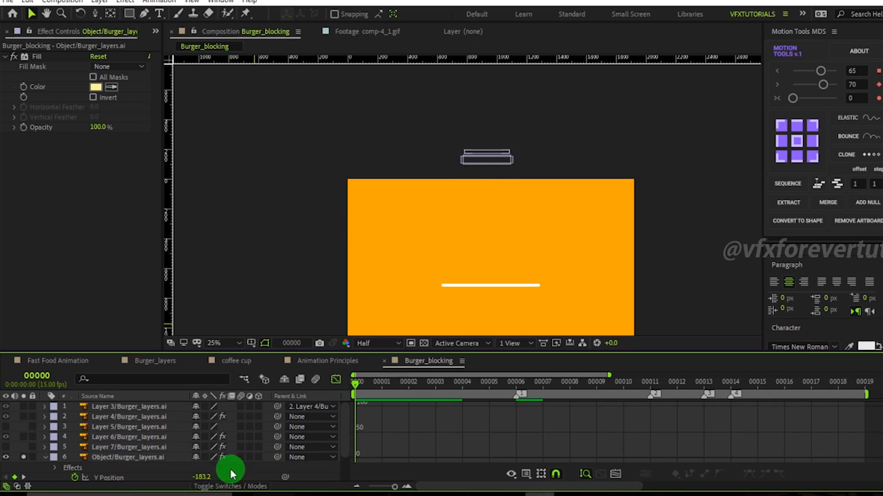
left_click(141, 481)
left_click(74, 477)
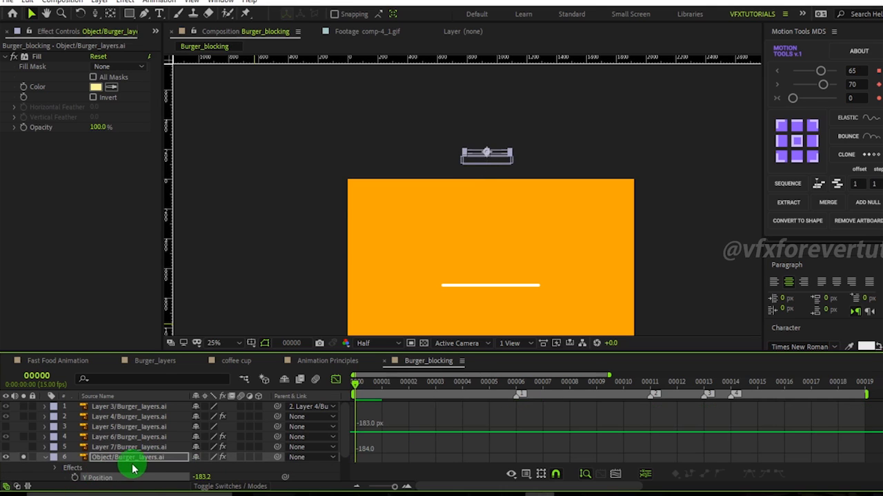
left_click(128, 459)
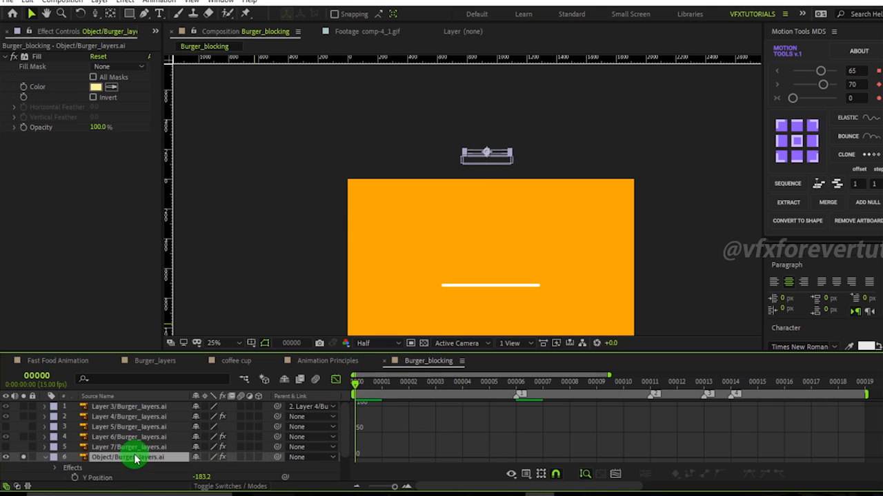
left_click(337, 381)
left_click(338, 381)
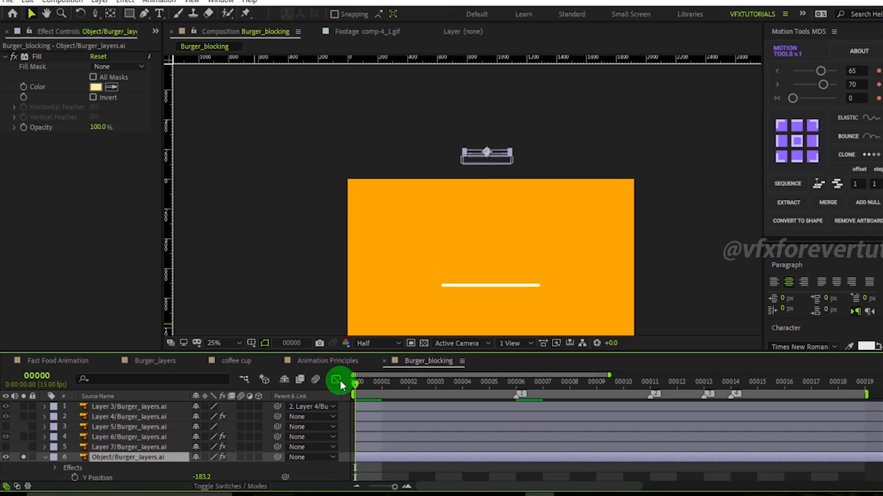
left_click(338, 381)
Select Layer 8 and reveal its animated Bend and Y Position properties.
scroll(173, 449, "down", 2)
left_click(128, 457)
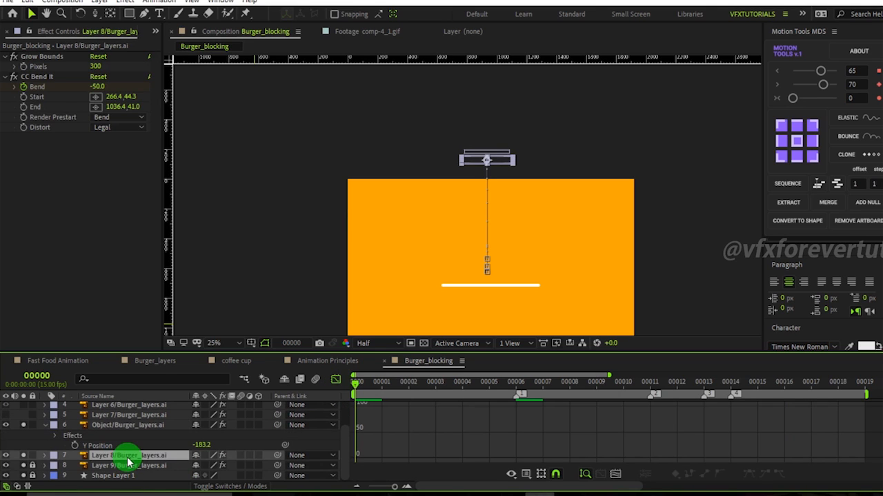
key("u")
scroll(125, 479, "down", 2)
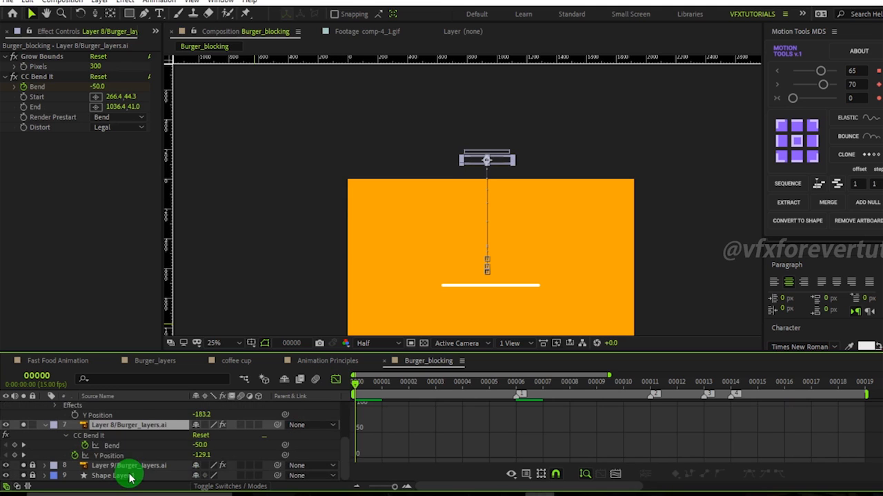
Copy Layer 8's Y Position keyframes and paste them into the Object layer's Y Position at frame 1.
left_click(117, 457)
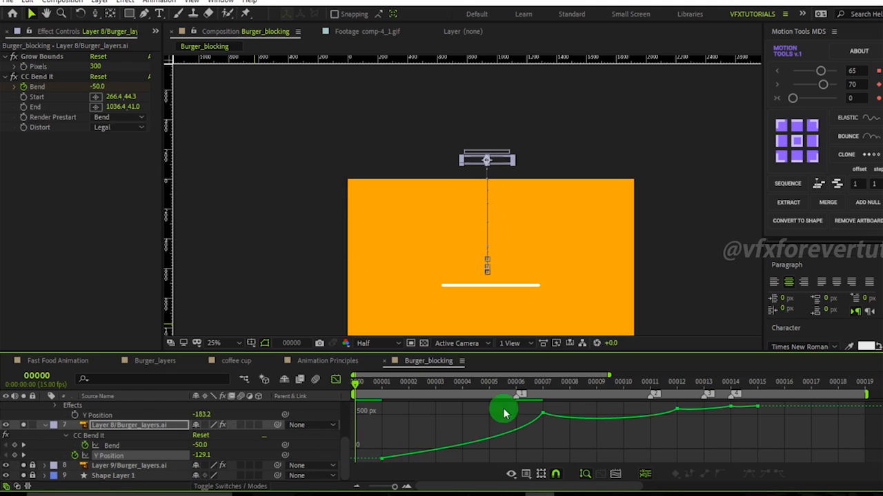
left_click_drag(772, 402, 383, 476)
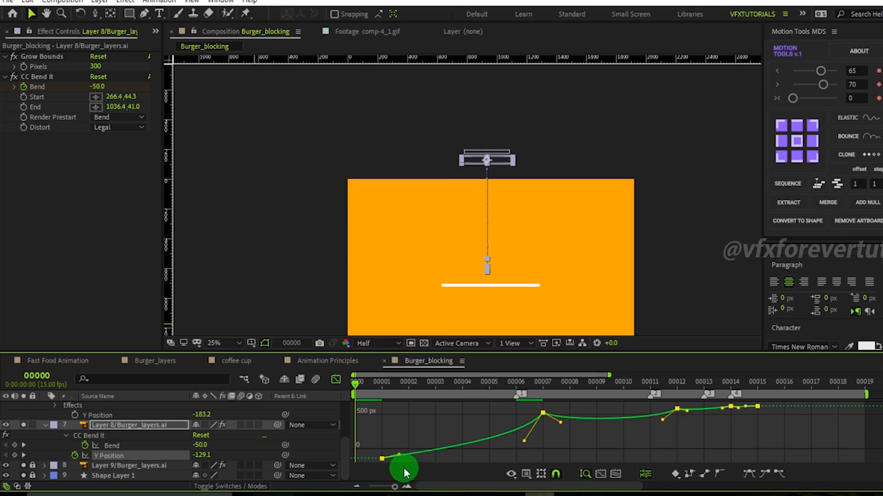
left_click(336, 379)
left_click_drag(779, 459, 319, 465)
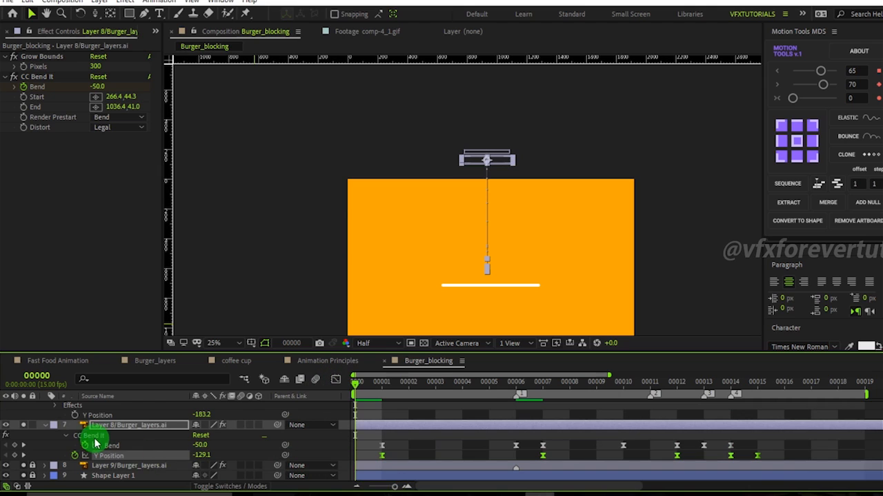
left_click(107, 417)
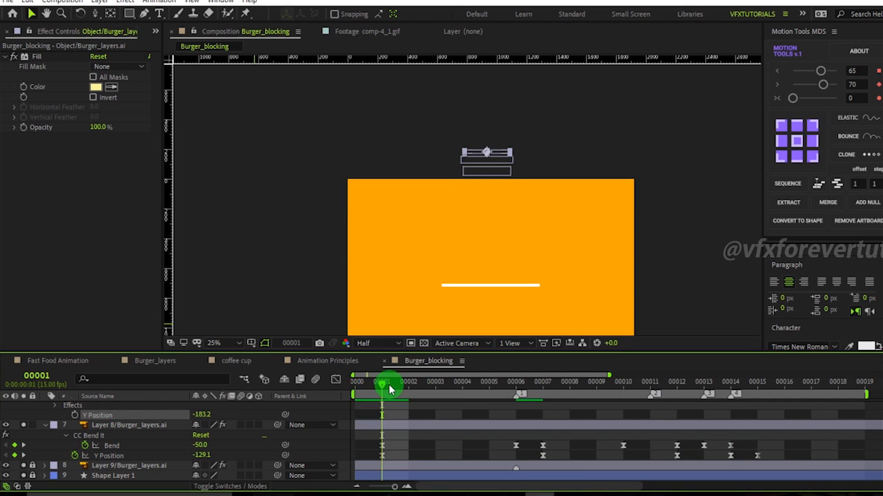
key("ctrl+v")
Shift the Object layer's pasted Y Position keyframes one frame later so they start at frame 2.
mouse_move(389, 390)
left_mouse_down()
mouse_move(468, 386)
mouse_move(526, 404)
mouse_move(393, 394)
left_mouse_up()
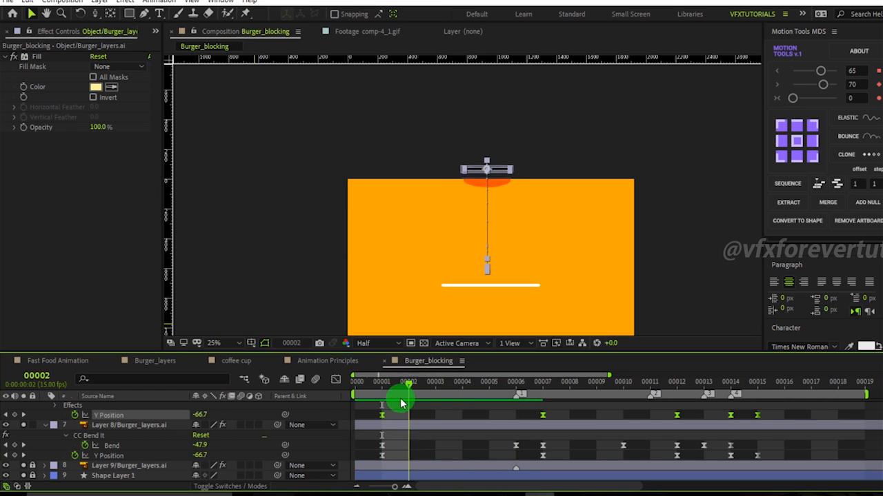
left_click_drag(773, 410, 381, 419)
left_click_drag(391, 390, 567, 423)
left_click(534, 418)
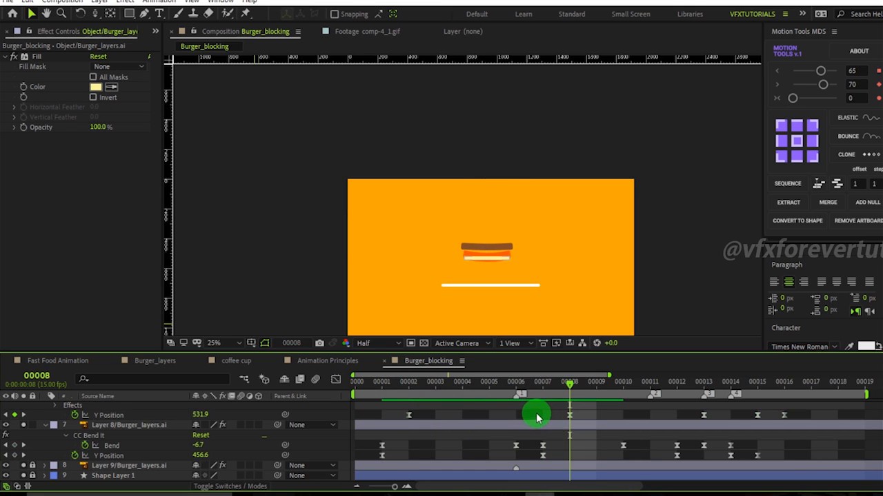
key("period")
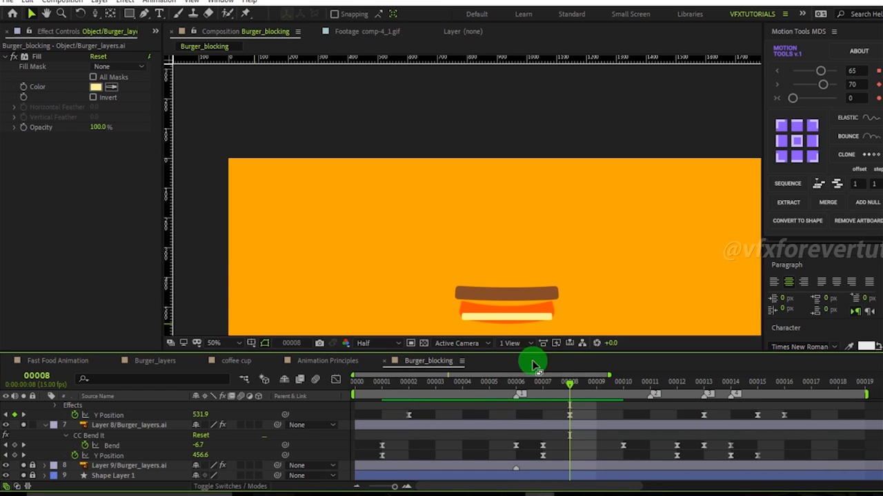
left_click(569, 416)
left_click_drag(201, 457, 149, 456)
key("ctrl+z")
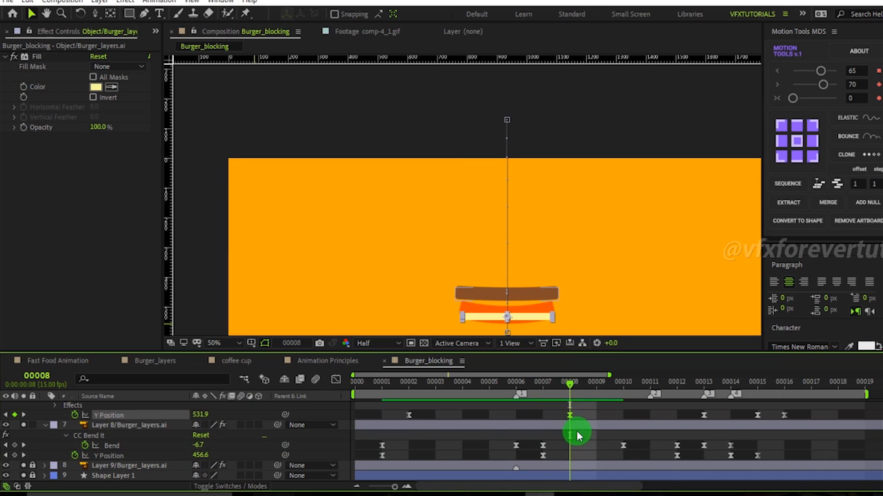
Set the Object layer's Y Position at frame 8 to 409.9.
scroll(591, 428, "up", 1)
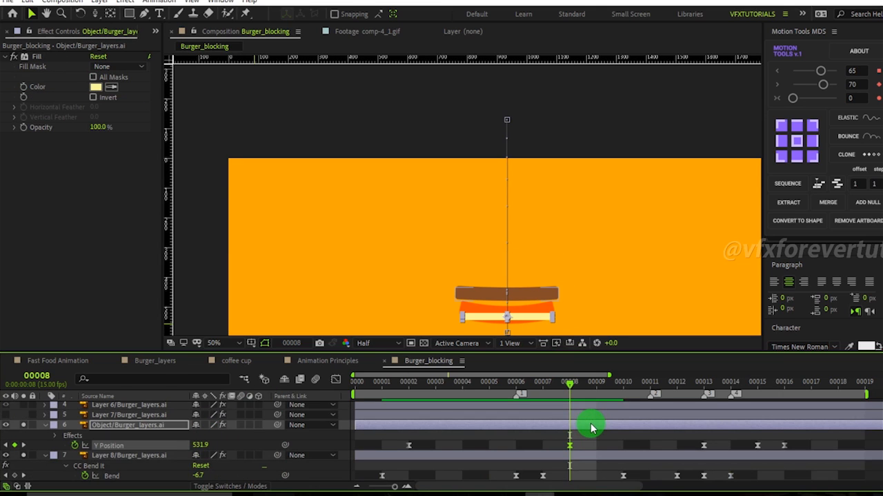
left_click(6, 424)
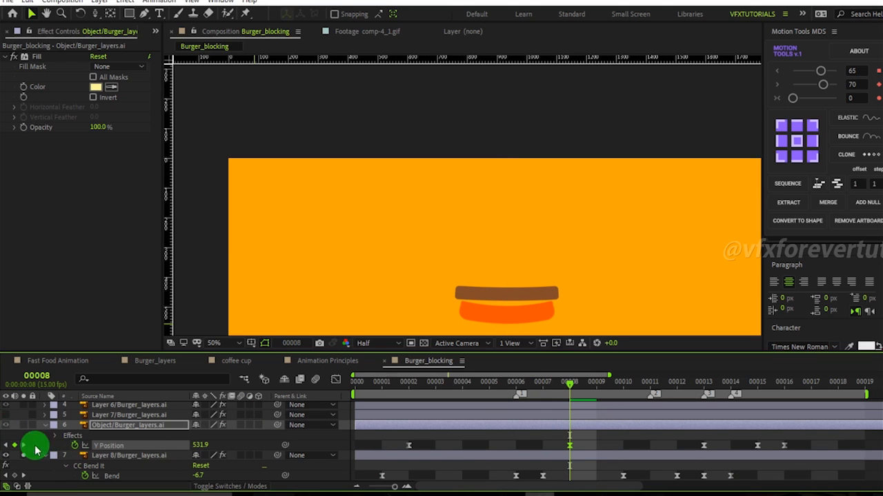
left_click(6, 425)
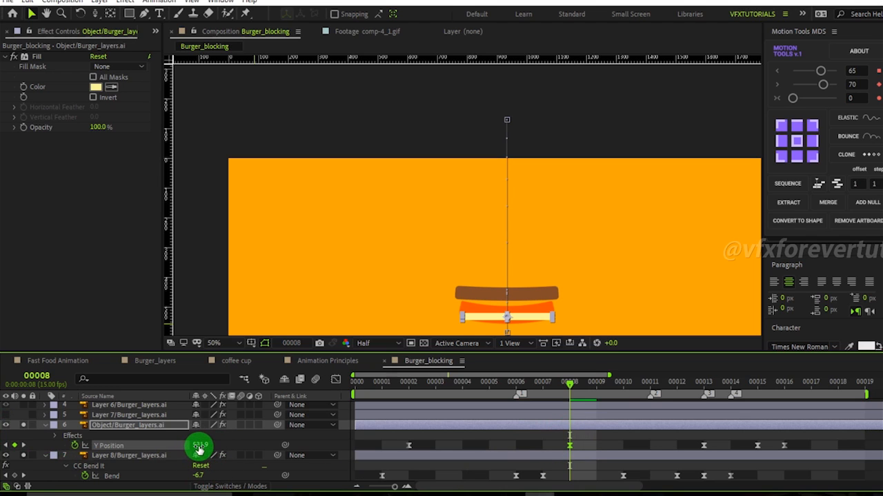
left_click_drag(198, 445, 125, 448)
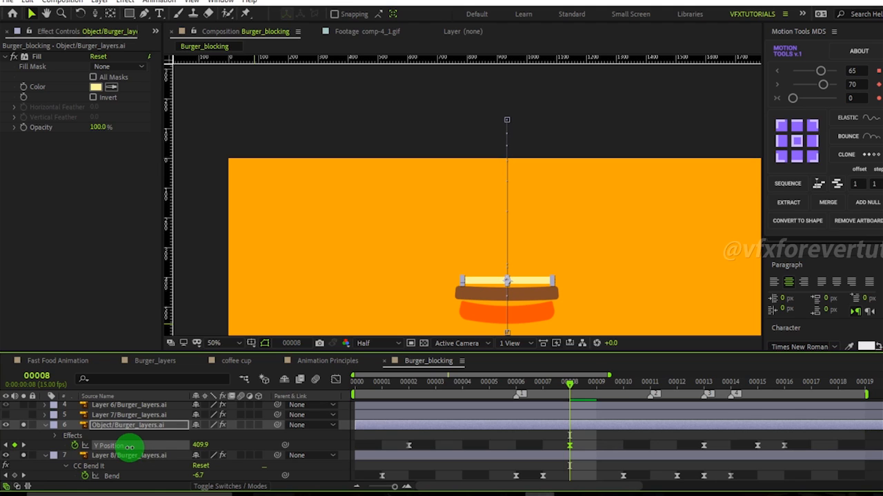
Set the Object layer's Y Position at frame 13 to 540.9.
left_click_drag(571, 385, 664, 399)
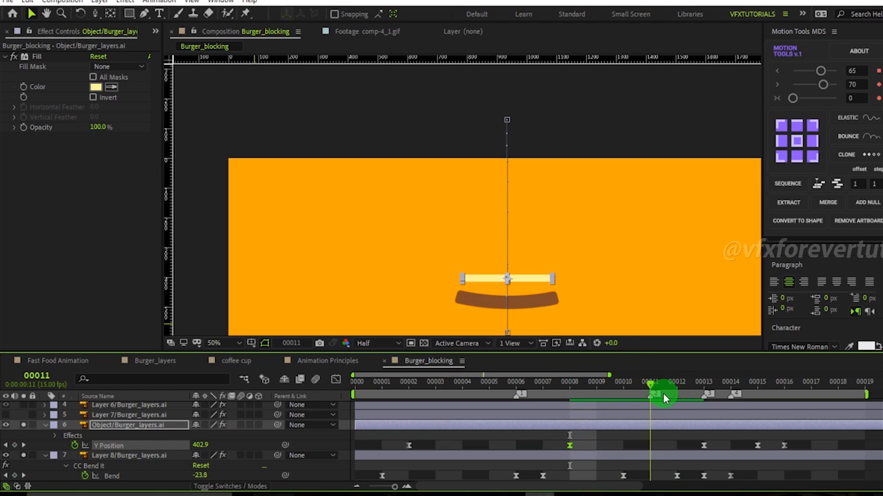
key("comma")
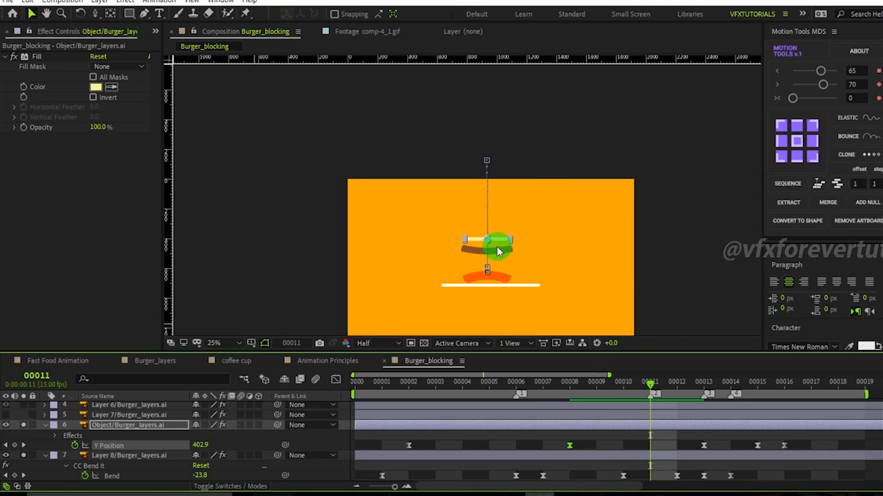
left_click_drag(650, 382, 677, 416)
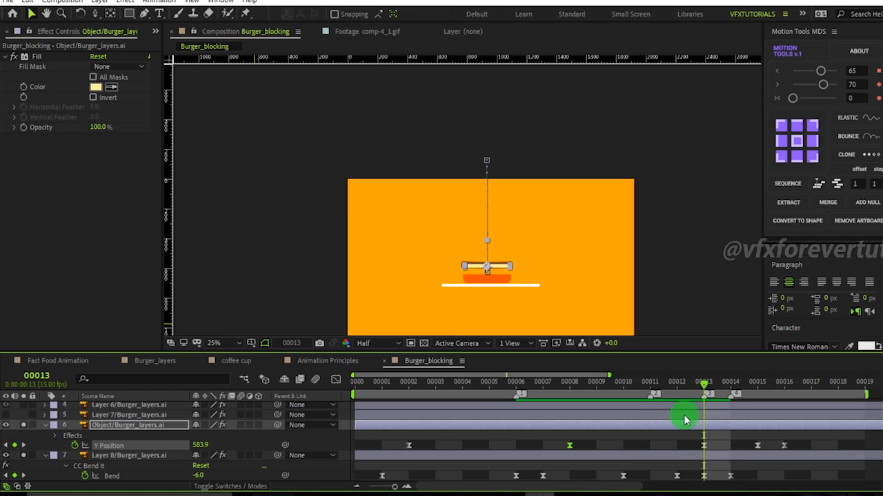
left_click_drag(202, 445, 185, 445)
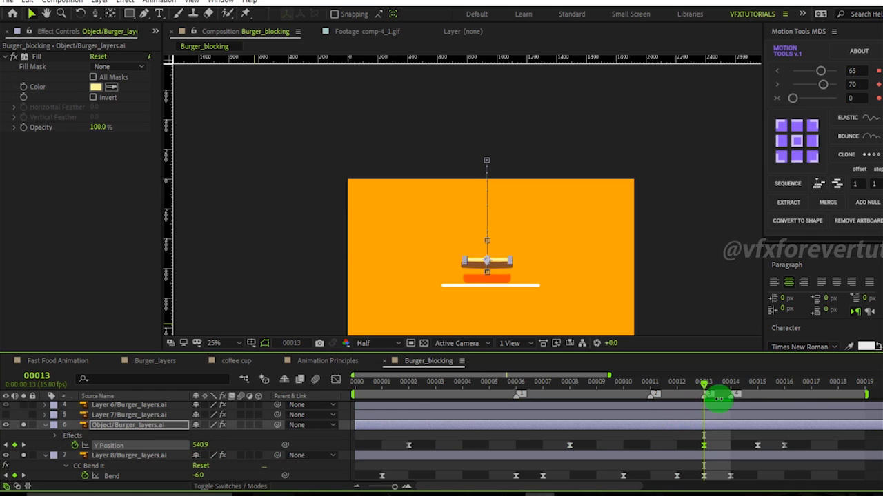
Set the Object layer's Y Position at frame 15 to 584.9.
left_click_drag(725, 391, 757, 386)
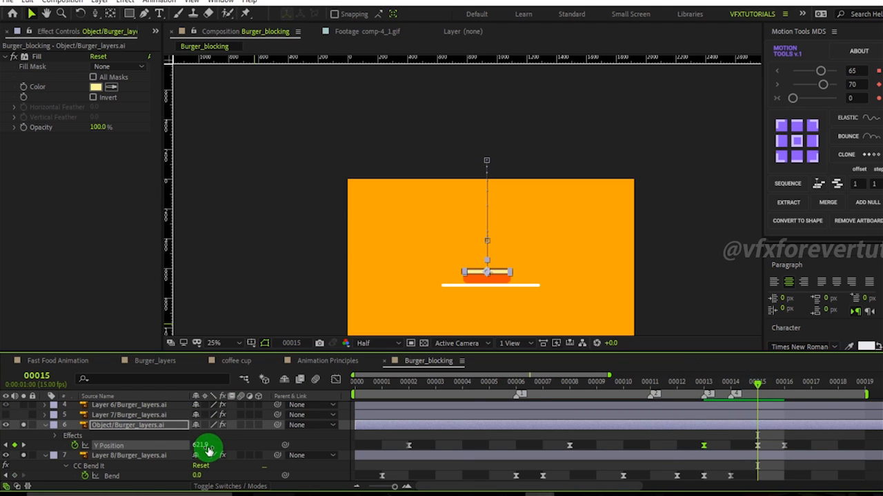
left_click_drag(182, 445, 162, 445)
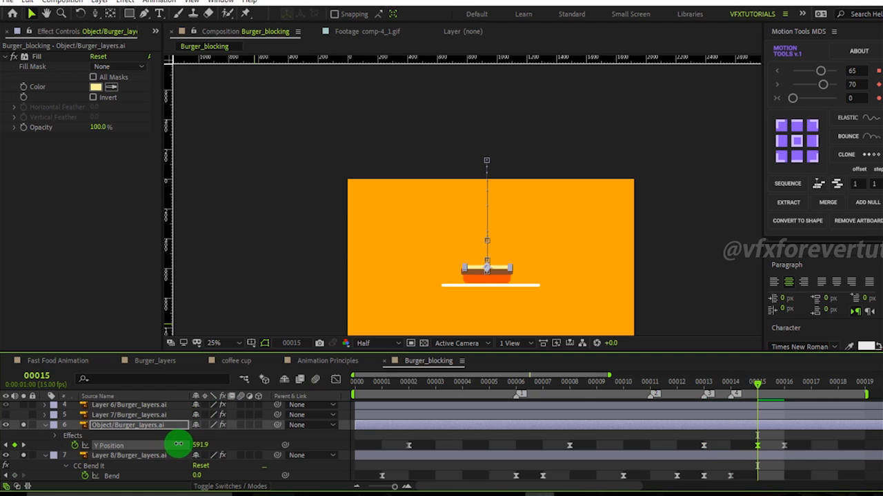
scroll(604, 267, "up", 3)
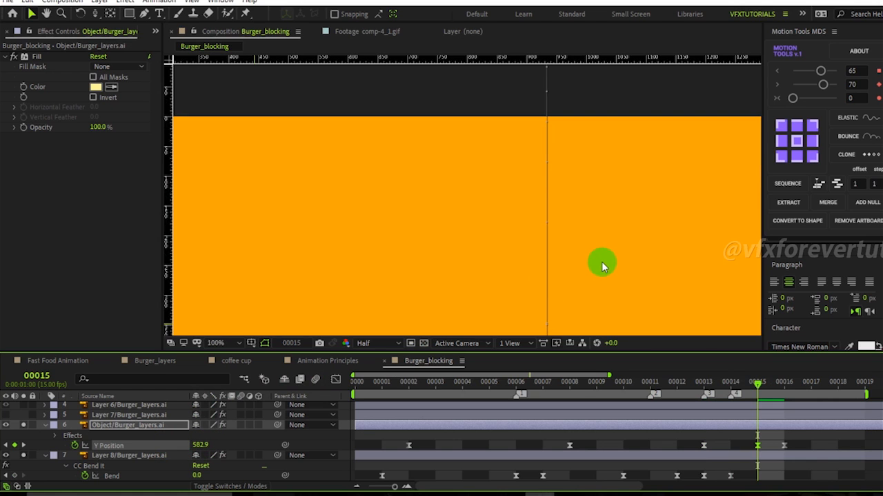
left_click_drag(558, 289, 468, 82)
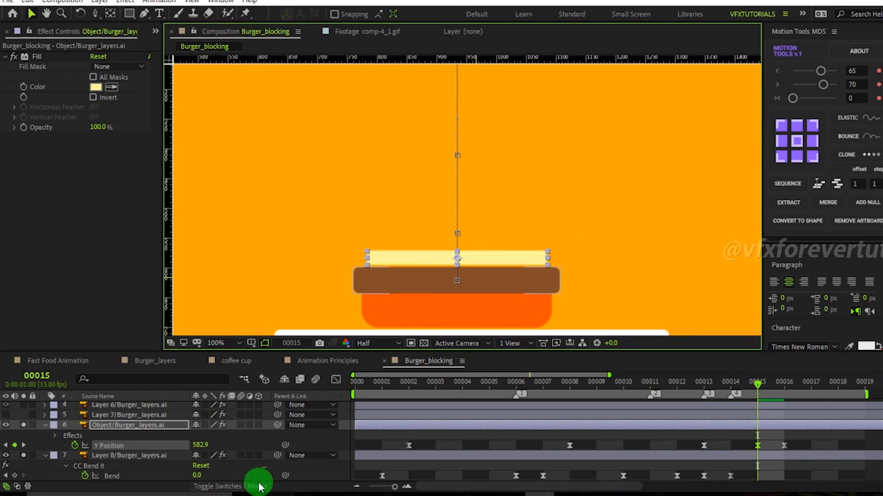
left_click_drag(200, 446, 255, 448)
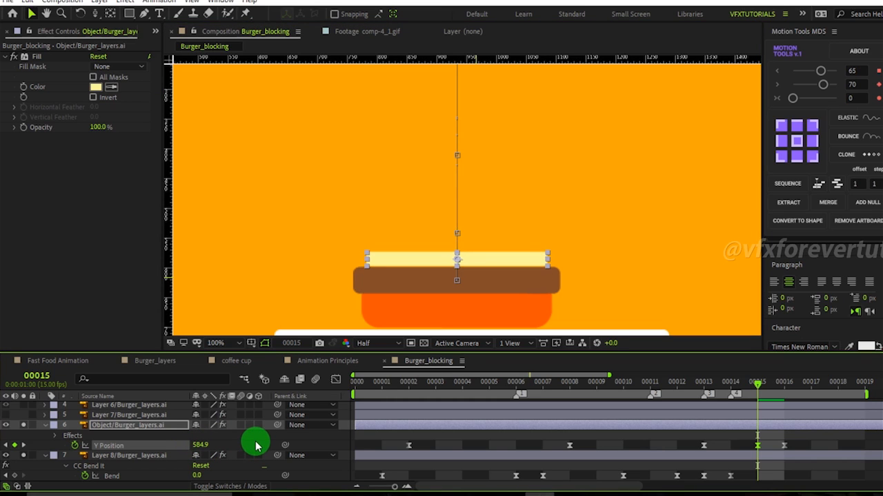
Set the Object layer's Y Position at frame 16 to 587.9.
key("Page_Down")
left_click(205, 446)
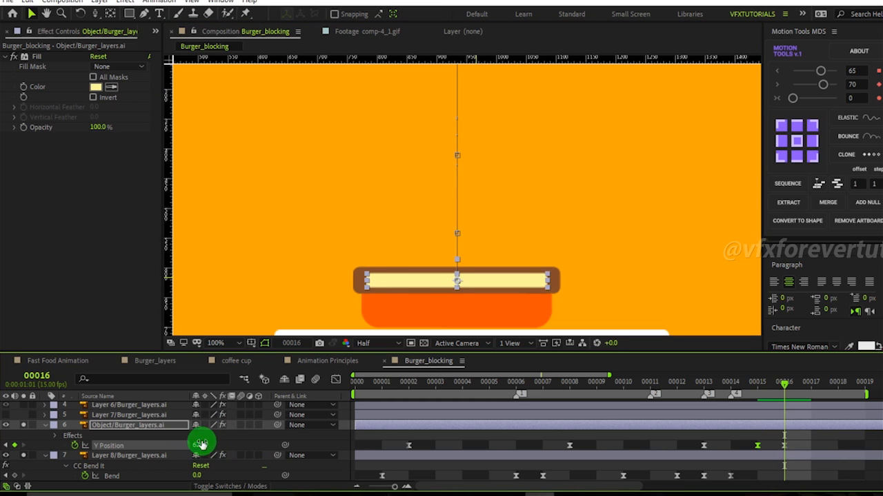
mouse_move(200, 446)
left_mouse_down()
mouse_move(167, 442)
mouse_move(193, 446)
mouse_move(176, 447)
mouse_move(184, 448)
left_mouse_up()
scroll(502, 185, "down", 1)
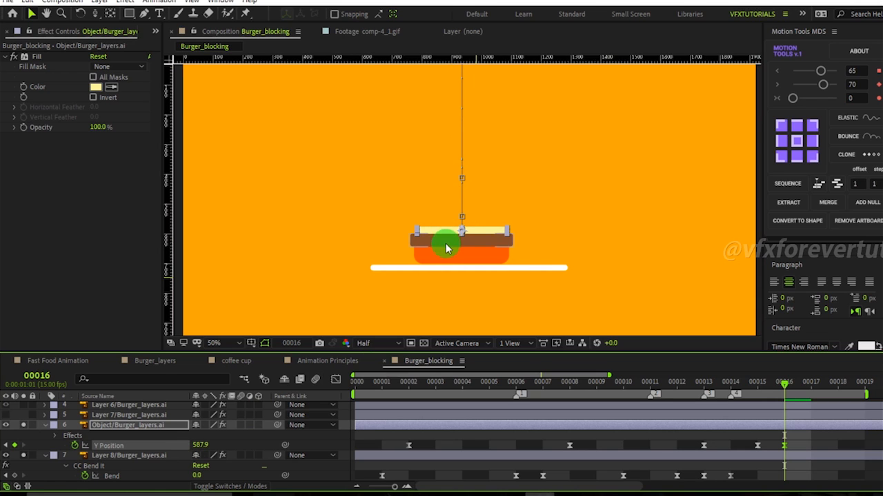
left_click_drag(777, 392, 784, 418)
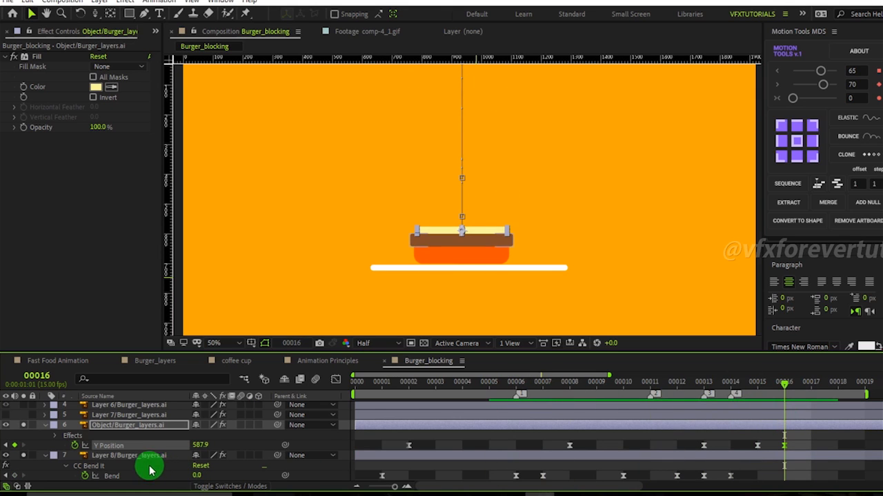
Copy Layer 8's Grow Bounds and CC Bend It effects with their keyframes and paste them onto the Object layer at frame 2.
left_click(141, 456)
left_click(50, 58)
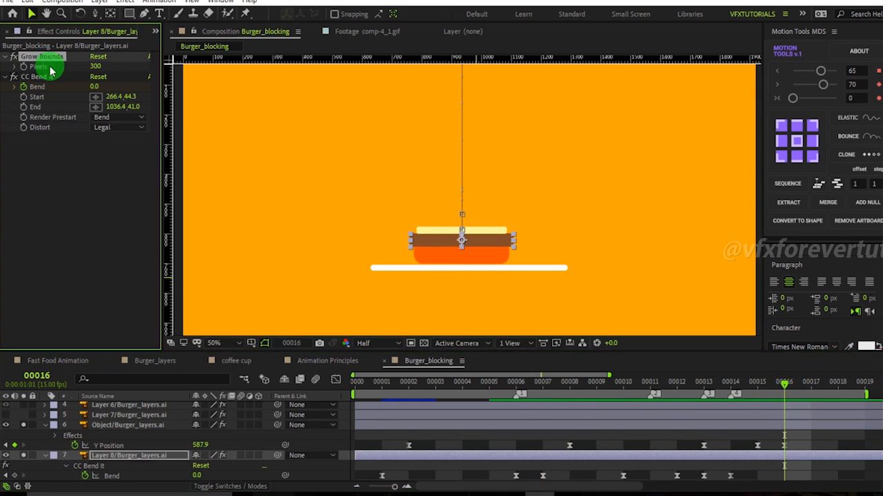
left_click(46, 78, "ctrl")
left_click_drag(46, 83, 122, 449)
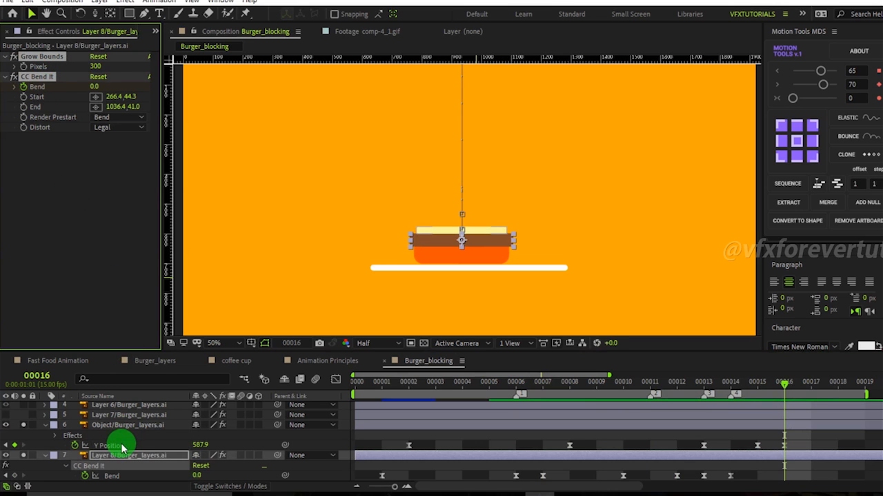
left_click(123, 427)
left_click_drag(434, 382, 407, 382)
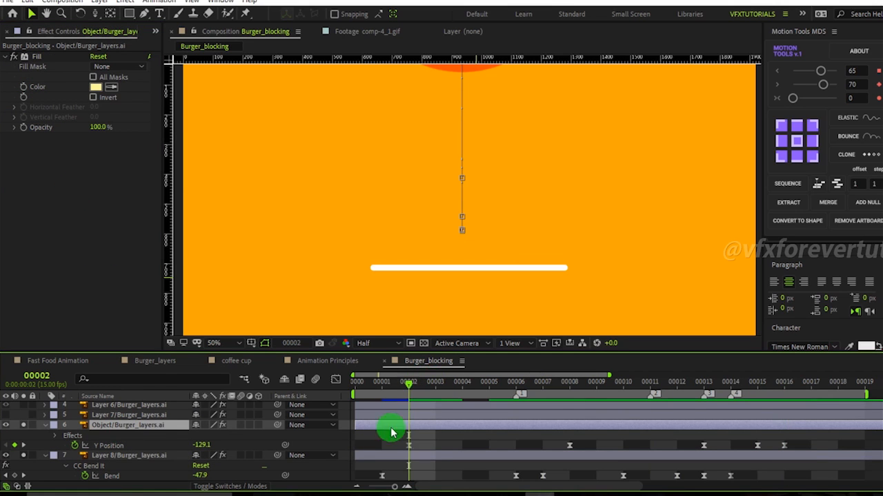
left_click(47, 193)
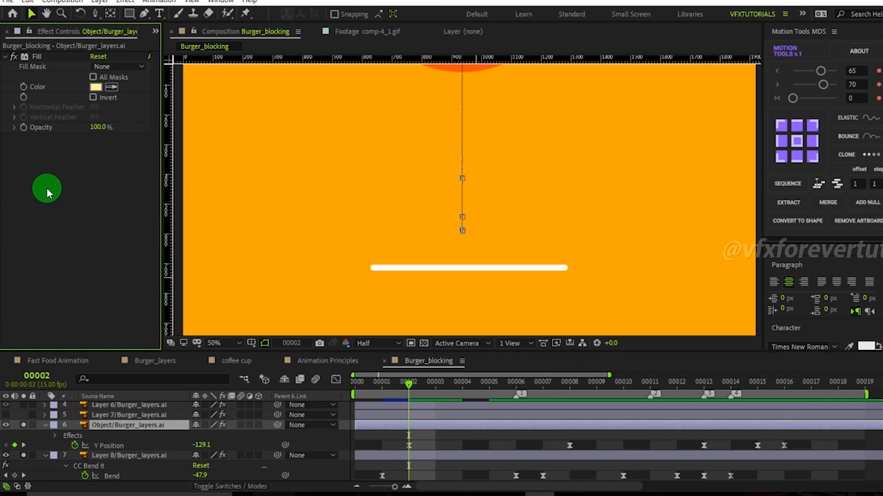
key("ctrl+v")
left_click_drag(413, 381, 812, 437)
key("comma")
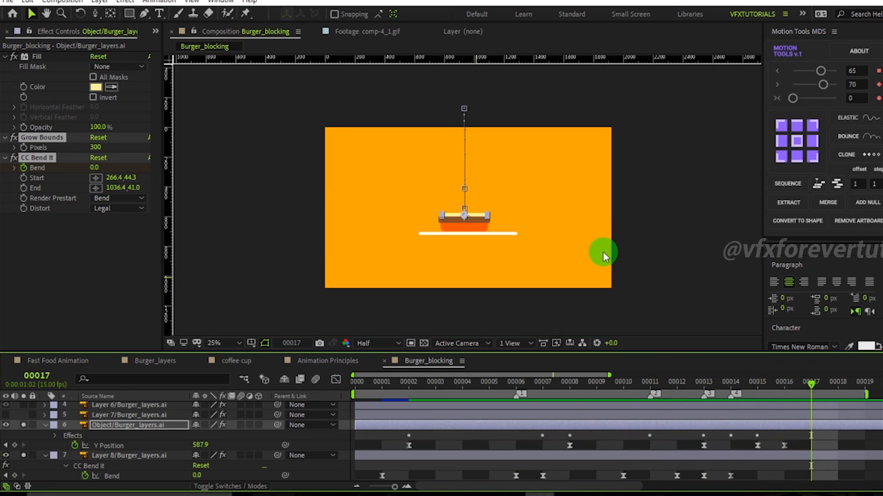
Select the upper burger layers and scrub the timeline to review their drop animation curves.
scroll(117, 440, "up", 2)
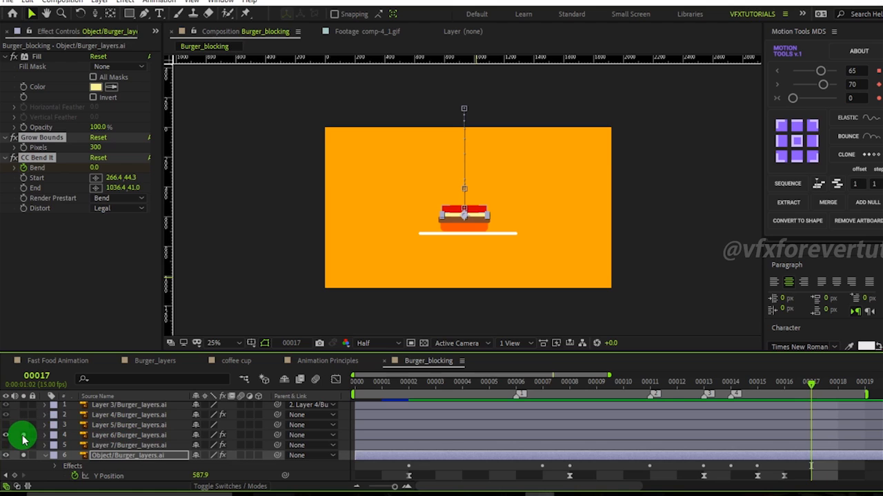
left_click(109, 435)
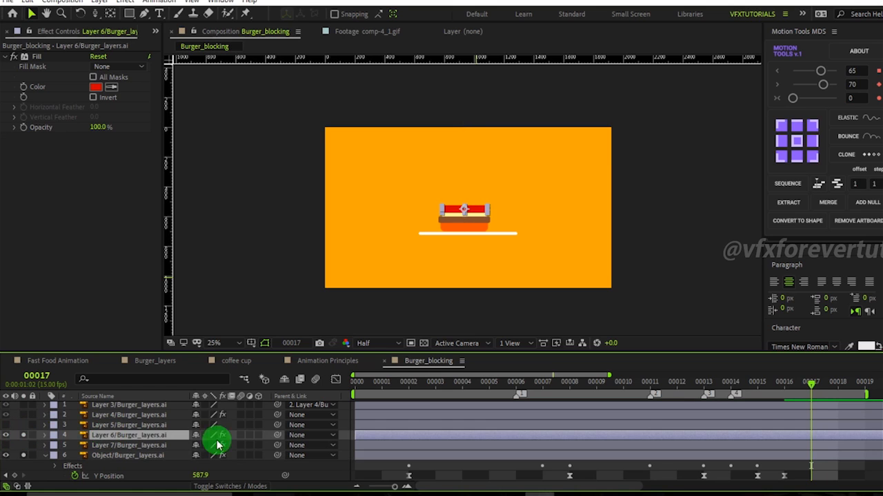
left_click(411, 384)
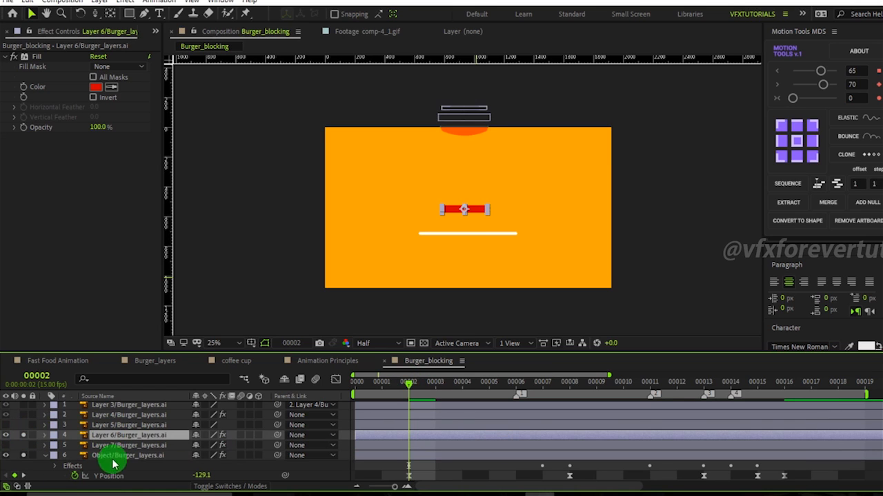
left_click(127, 477)
scroll(131, 469, "down", 2)
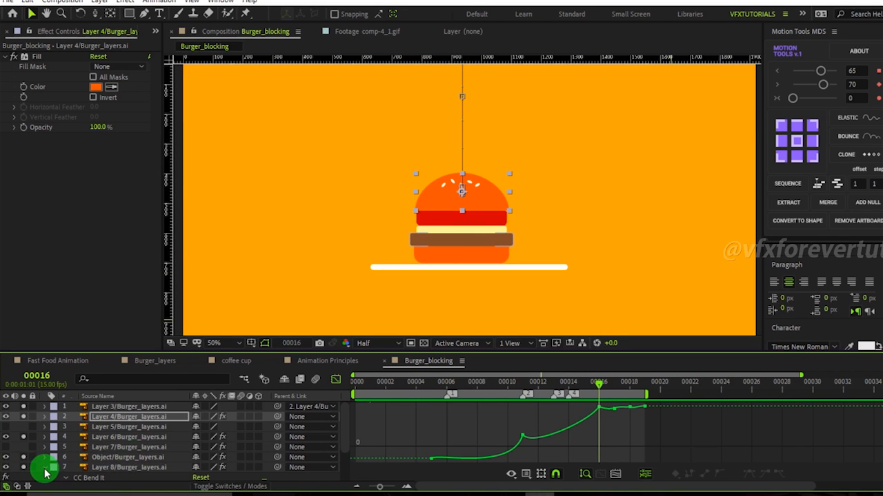
scroll(138, 469, "down", 1)
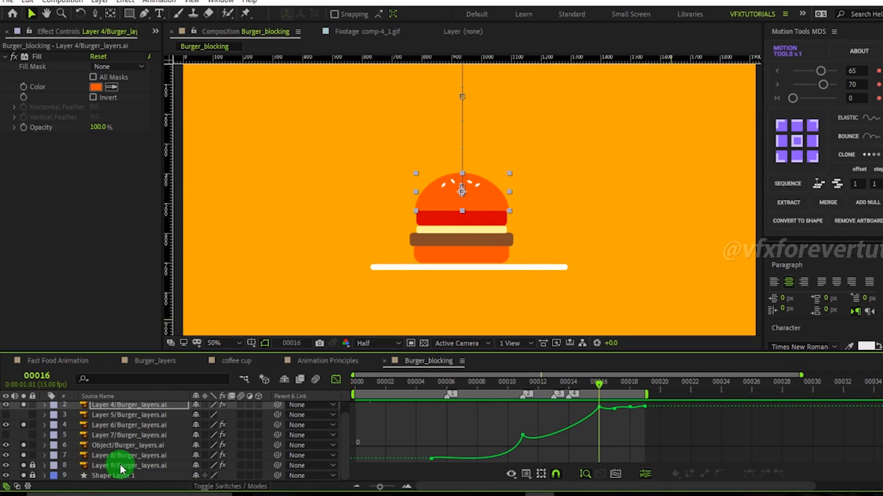
left_click_drag(583, 383, 604, 432)
scroll(94, 436, "up", 1)
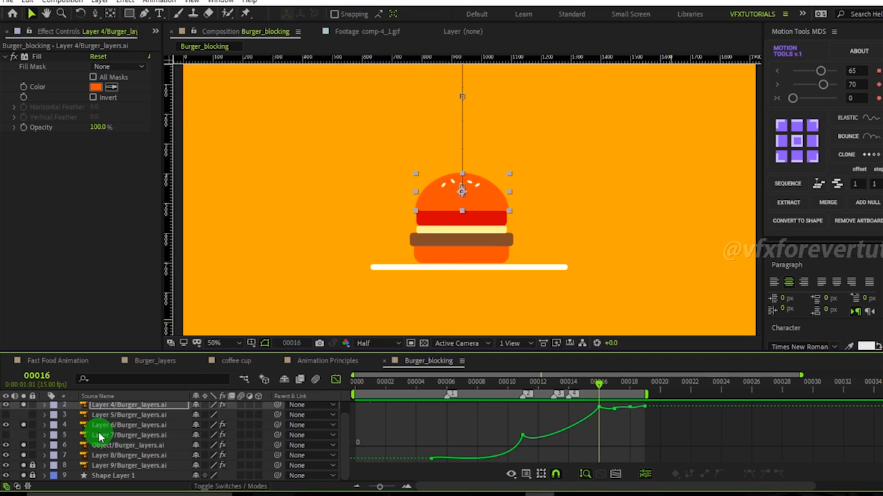
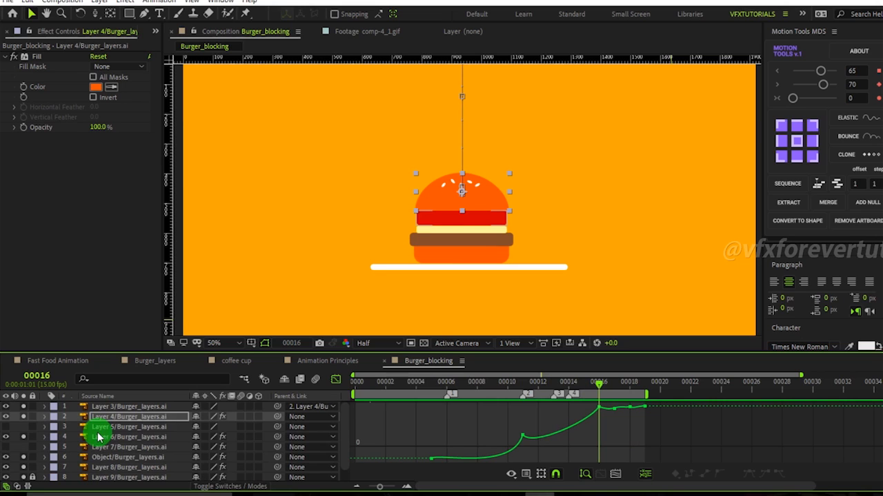
Toggle solo on the burger layers to isolate the bottom bun in the composition.
left_click_drag(632, 422, 607, 411)
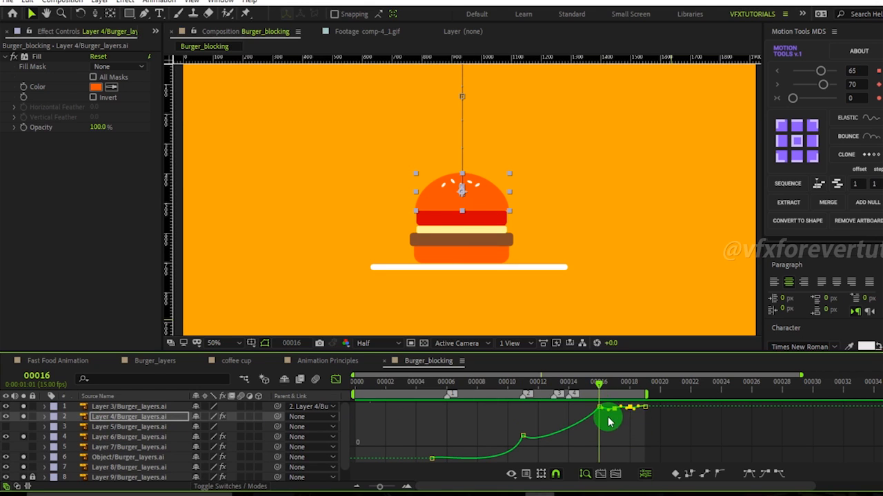
left_click(116, 417)
scroll(120, 433, "down", 1)
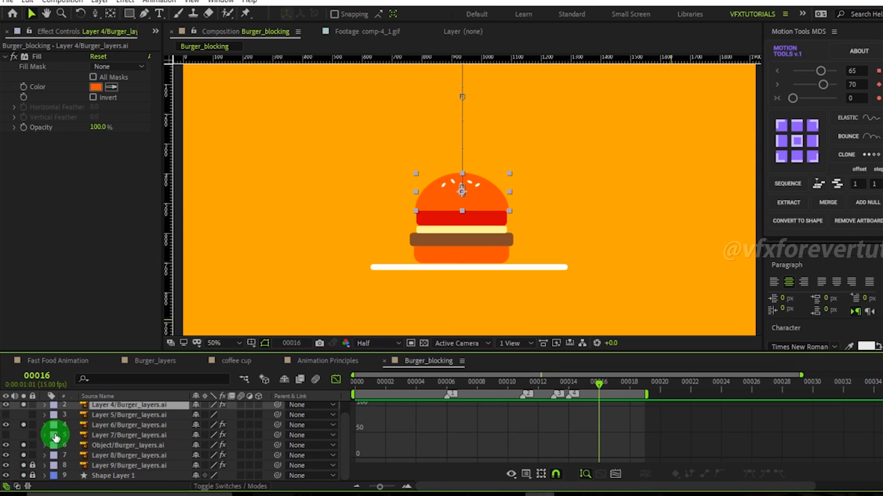
scroll(42, 434, "up", 1)
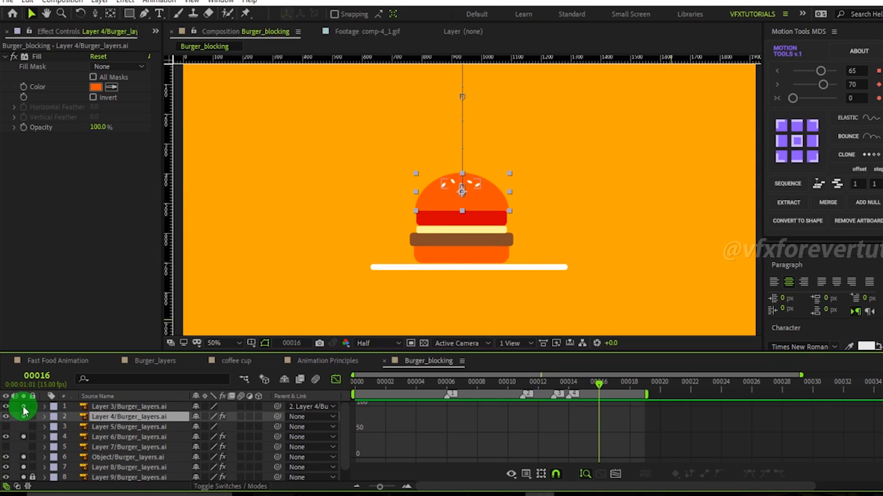
left_click(24, 416)
left_click(23, 447)
left_click(24, 467)
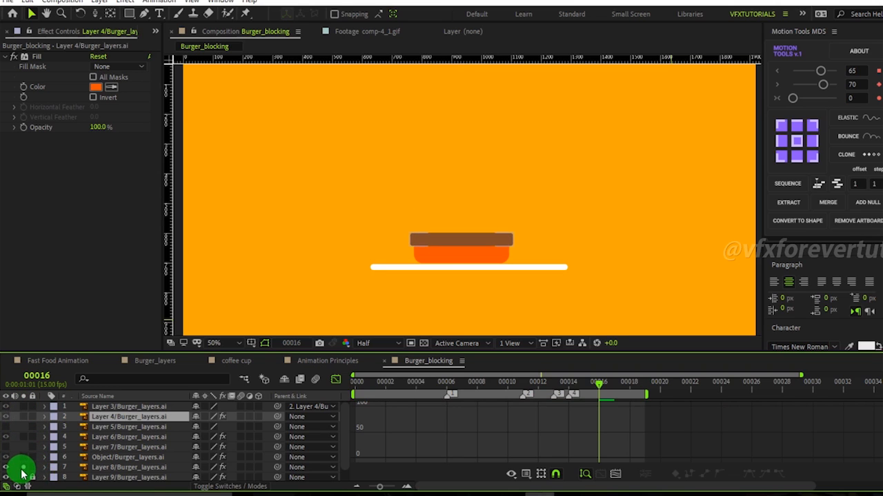
left_click(23, 476)
scroll(83, 453, "down", 1)
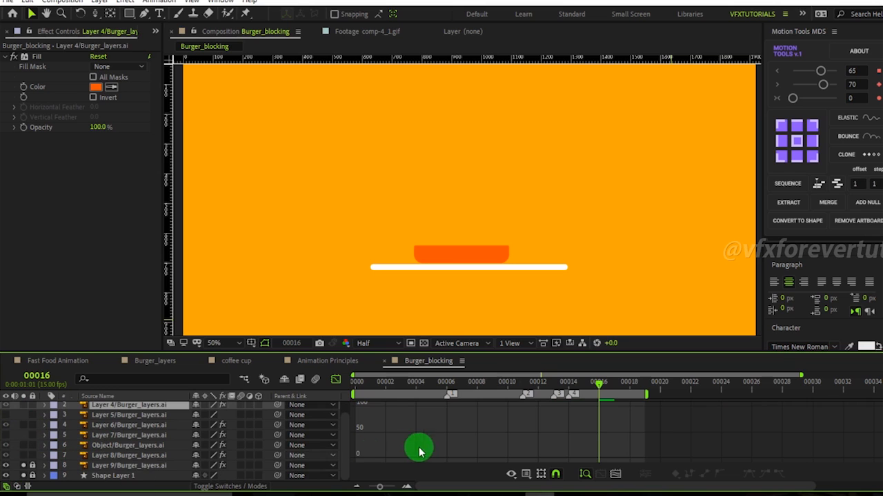
Solo and select Layer 8 so the patty shows with the bottom bun at frame 15.
left_click_drag(373, 403, 583, 408)
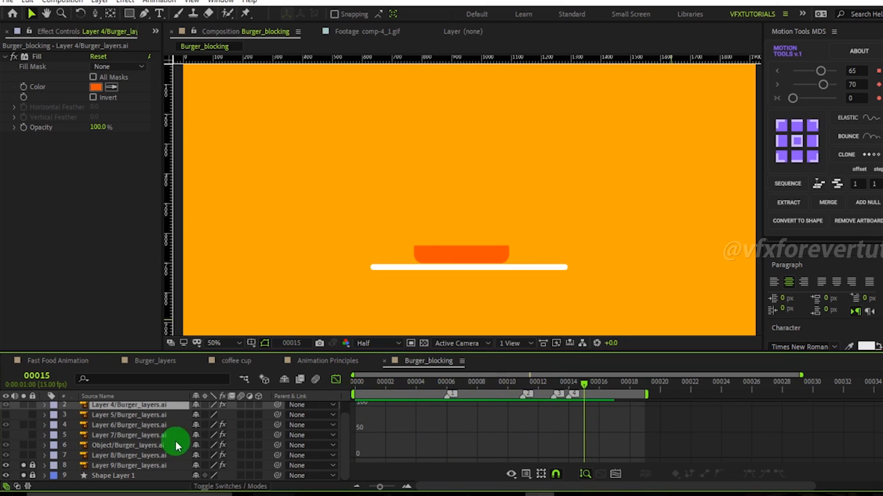
left_click(24, 454)
left_click(82, 457)
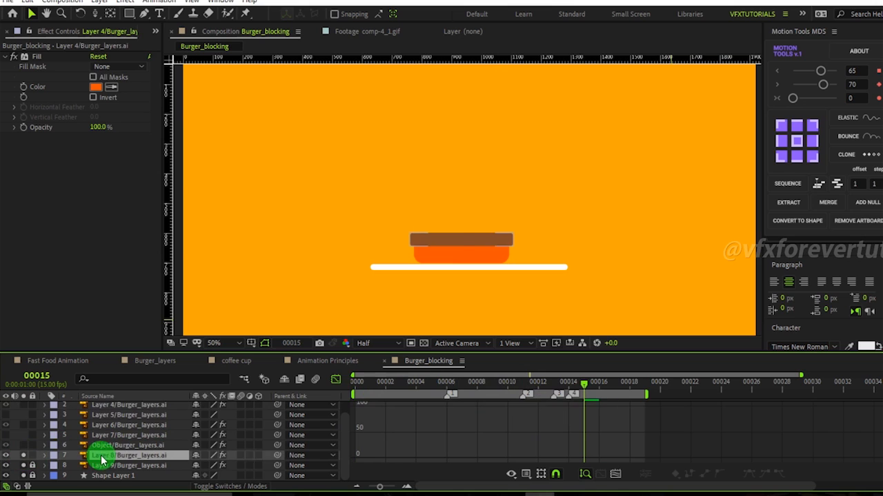
left_click_drag(359, 402, 584, 426)
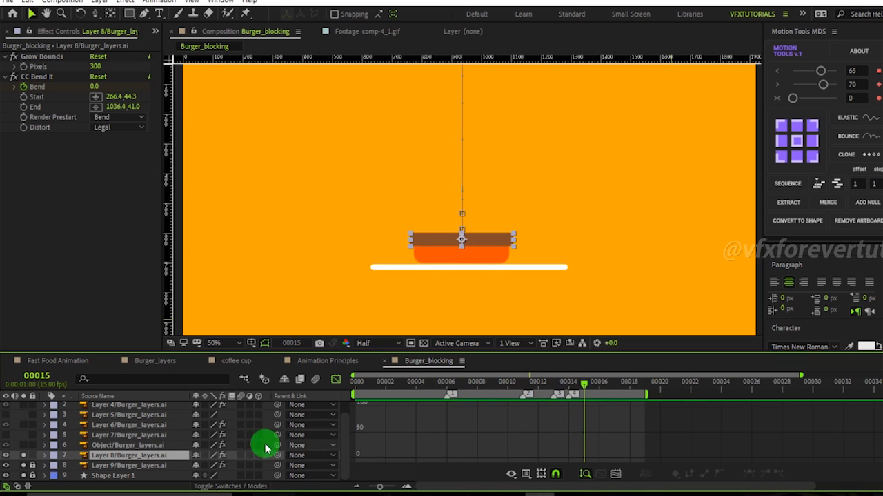
Solo the Object layer, reveal its animated properties, and reshape its Y Position curve after the first landing.
left_click(24, 446)
left_click(137, 445)
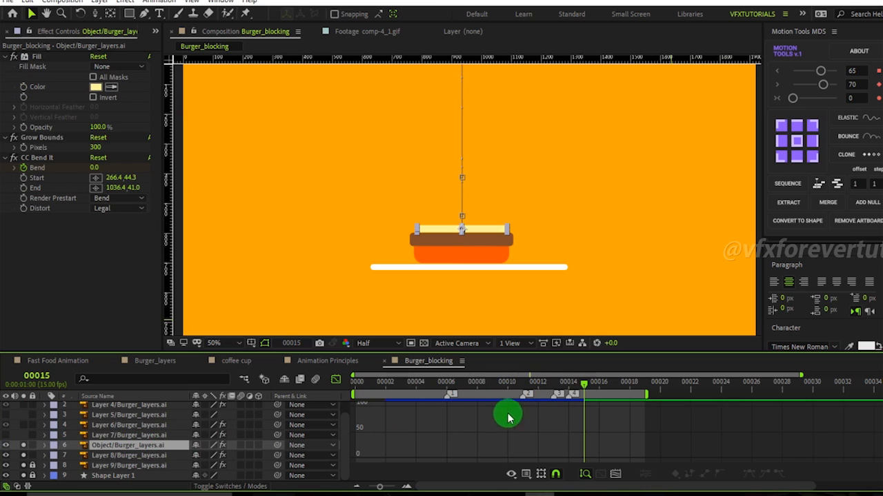
left_click_drag(562, 390, 479, 409)
key("Page_Down")
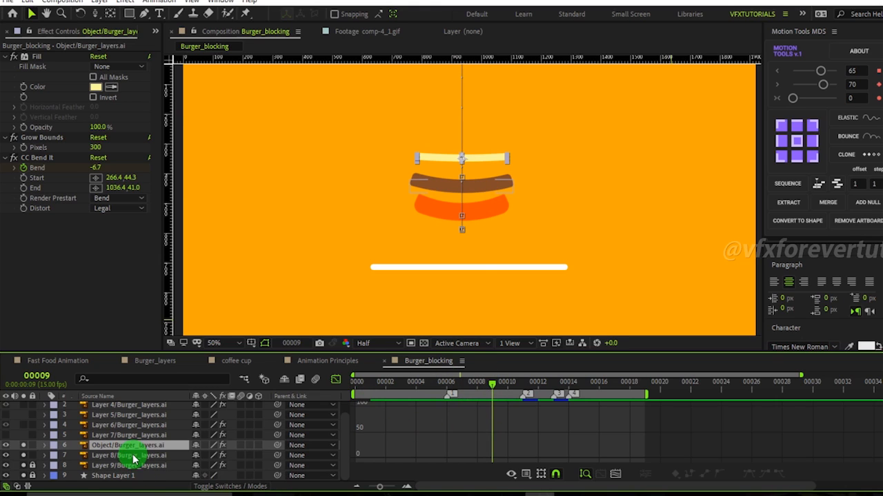
key("u")
left_click(125, 476)
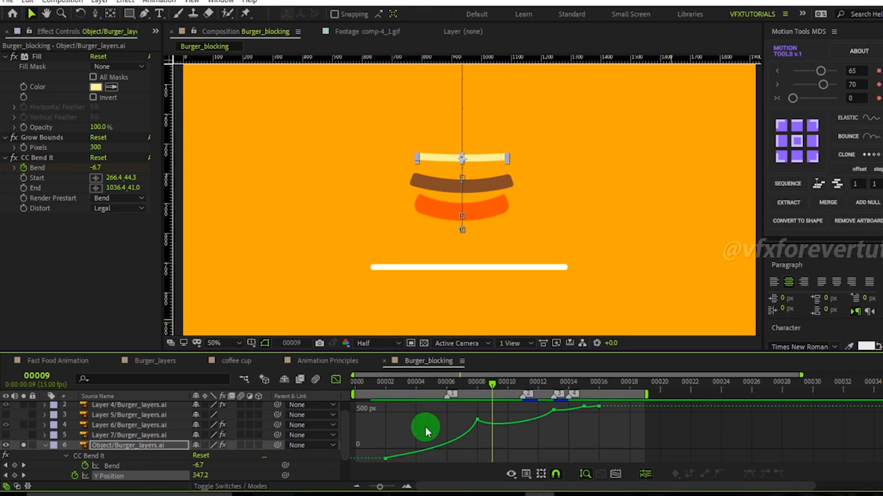
left_click_drag(509, 439, 547, 421)
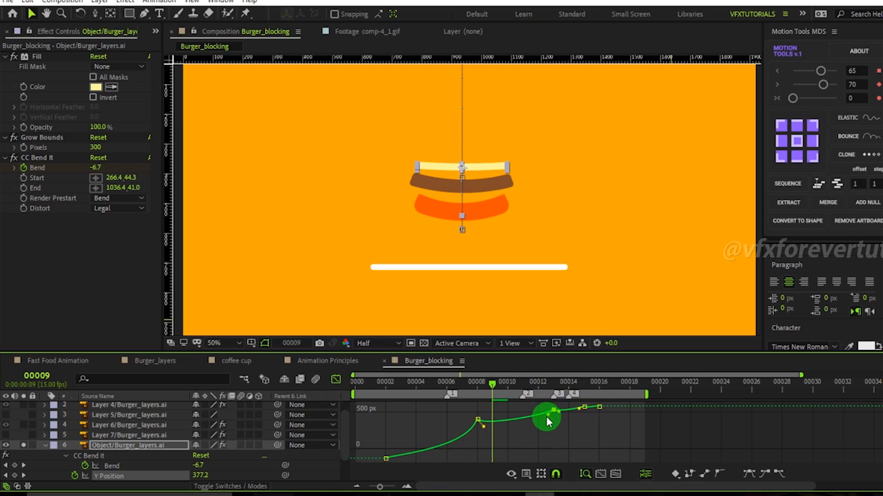
left_click_drag(491, 384, 567, 425)
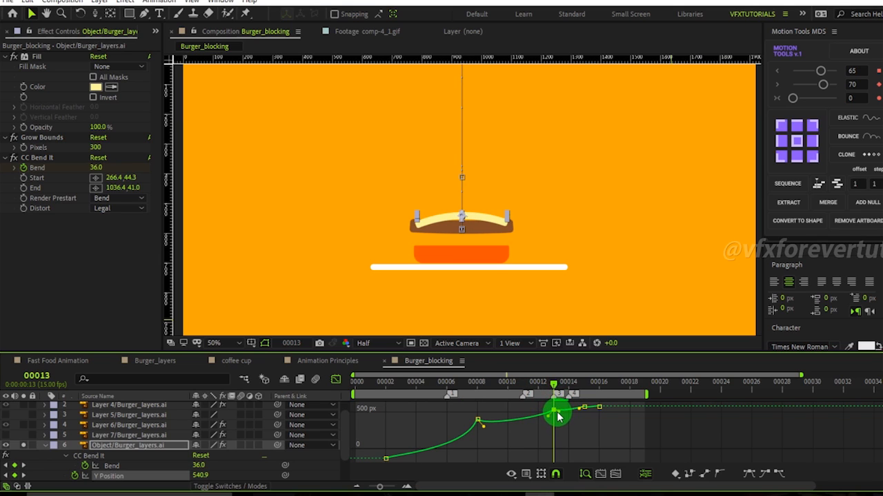
Reshape the Object layer's Bend curve around frames 12 to 14, setting Bend to -5.0 at frame 14.
left_click(114, 466)
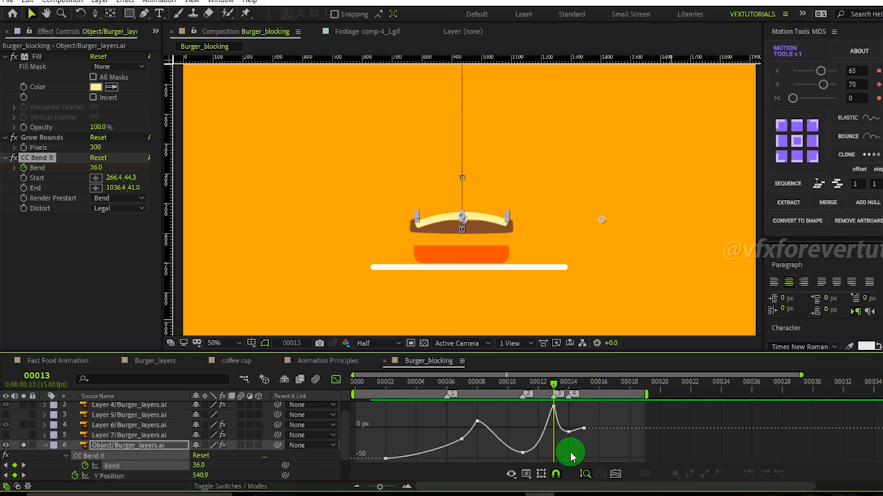
left_click_drag(555, 412, 558, 433)
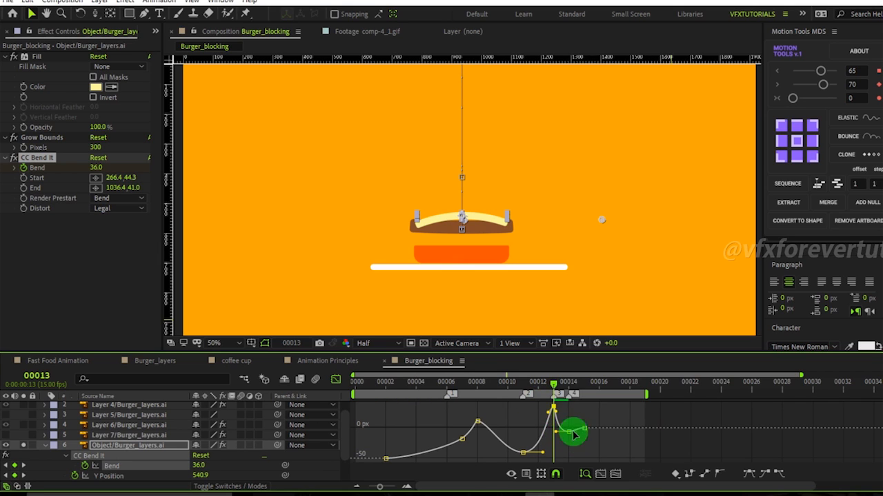
left_click_drag(198, 469, 187, 466)
left_click_drag(569, 381, 546, 434)
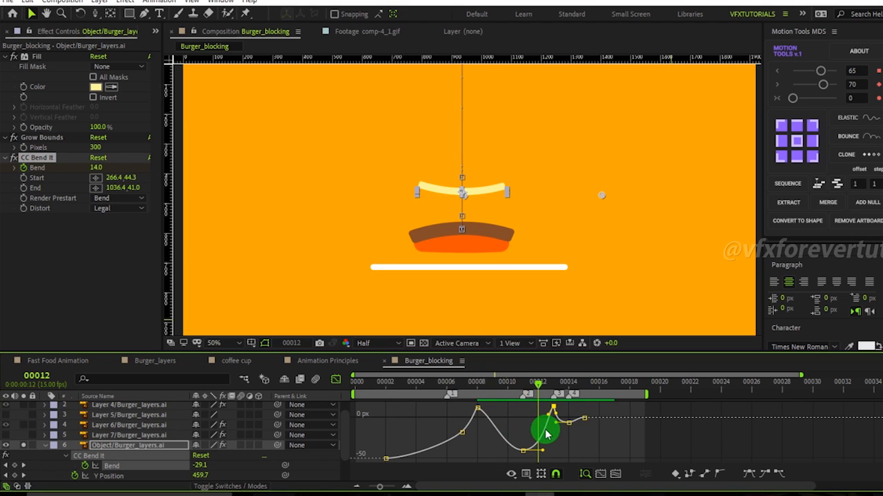
left_click_drag(540, 453, 533, 455)
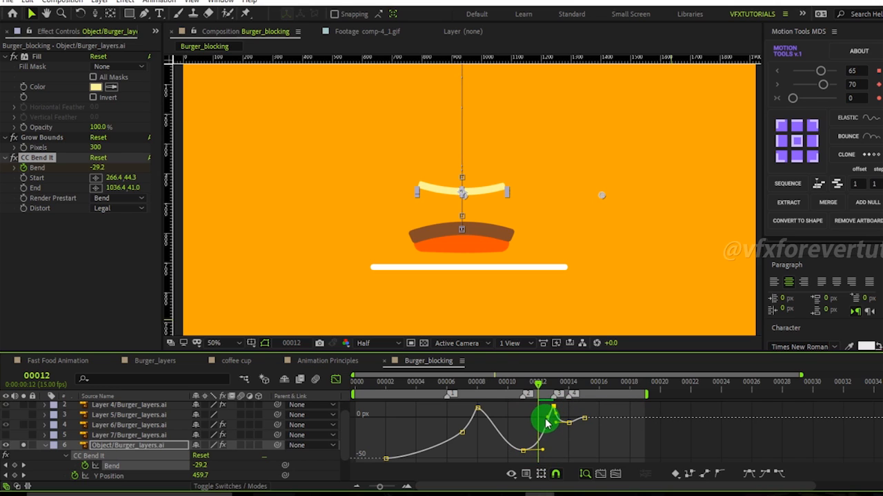
left_click_drag(530, 392, 571, 421)
left_click(566, 445)
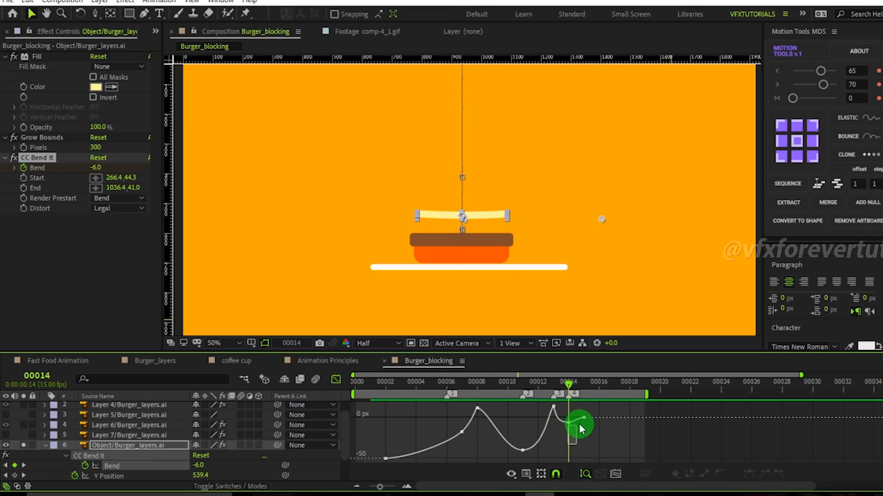
left_click(571, 421)
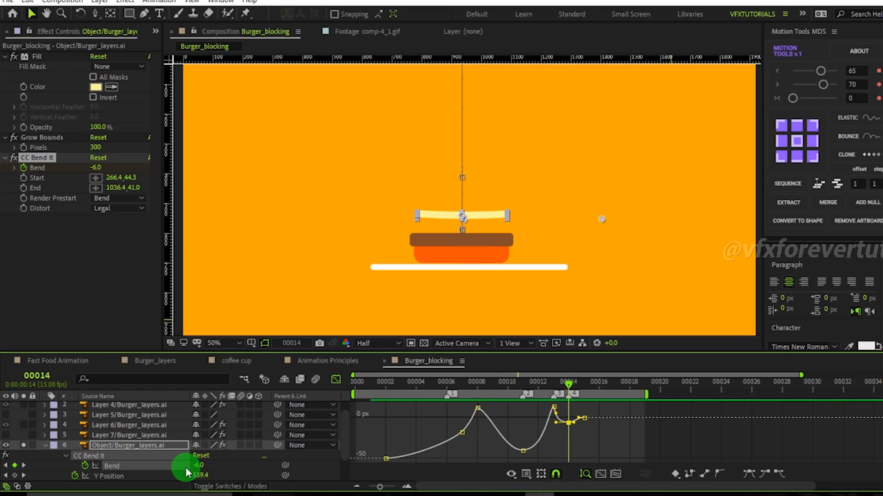
left_click_drag(199, 470, 193, 465)
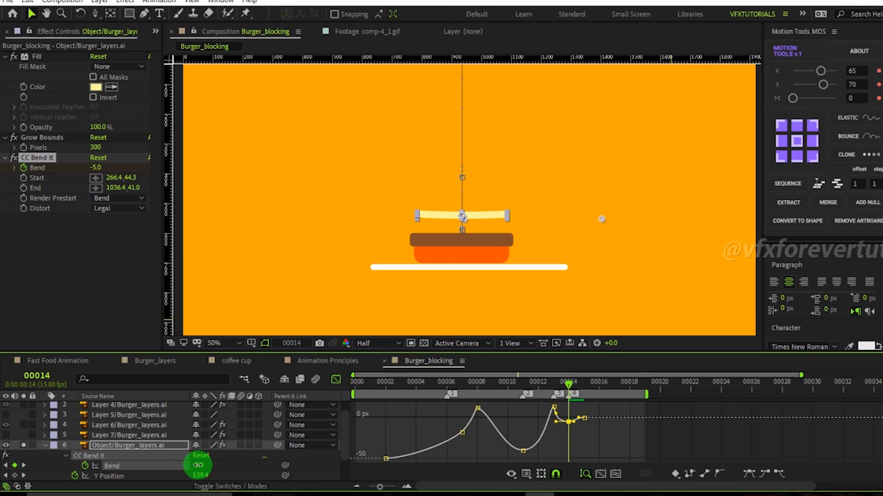
left_click_drag(567, 387, 604, 425)
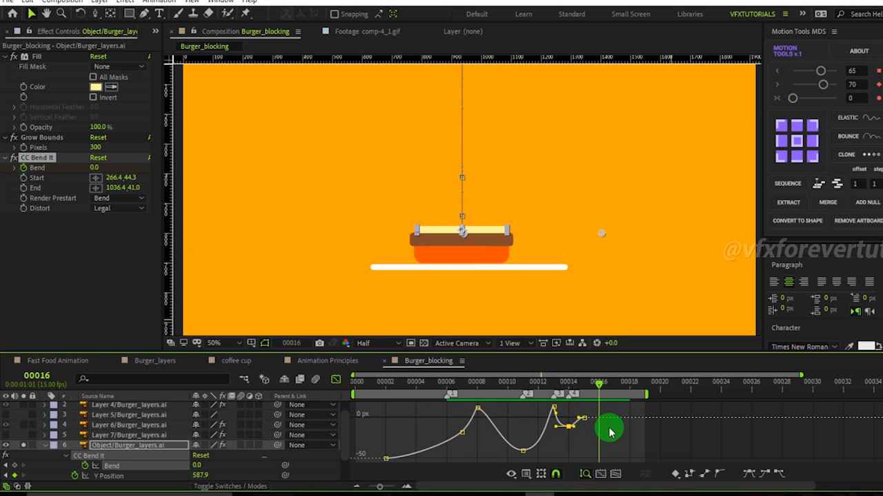
Solo Layer 6, reveal its animated properties, and set its Y Position at frame 9 to 320.9.
left_click(100, 437)
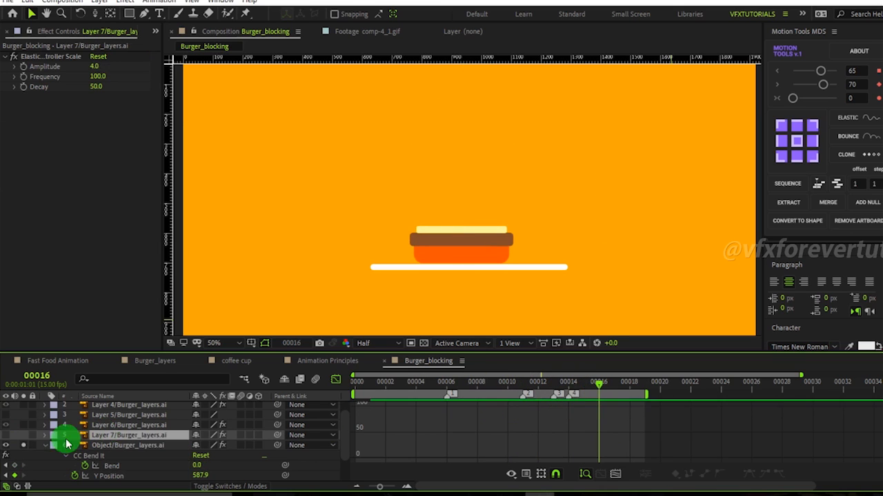
left_click(24, 426)
left_click(100, 427)
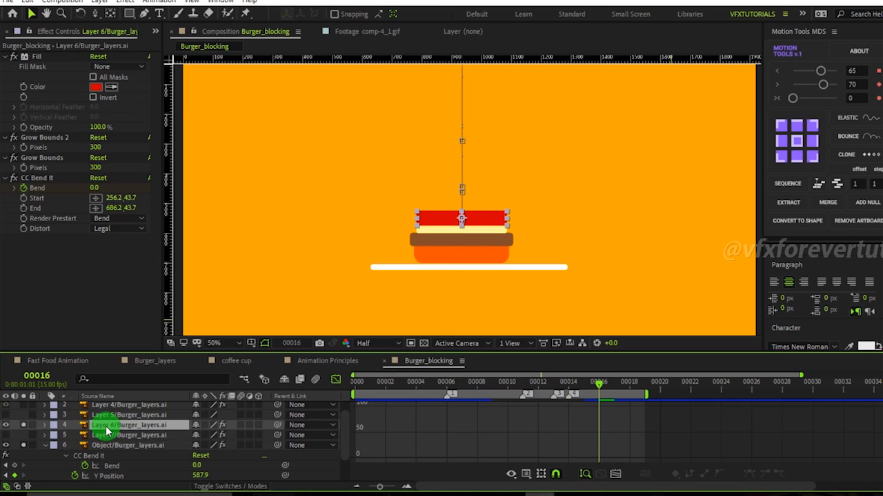
key("u")
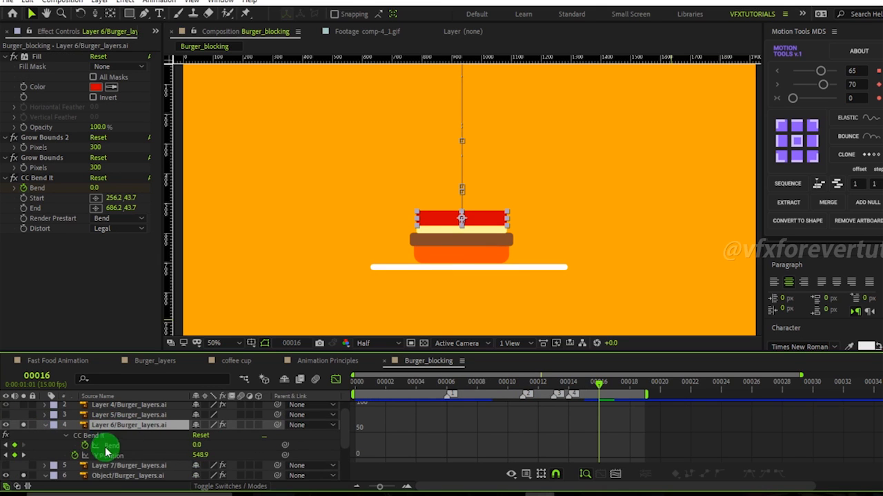
left_click(134, 456)
left_click_drag(585, 408, 499, 418)
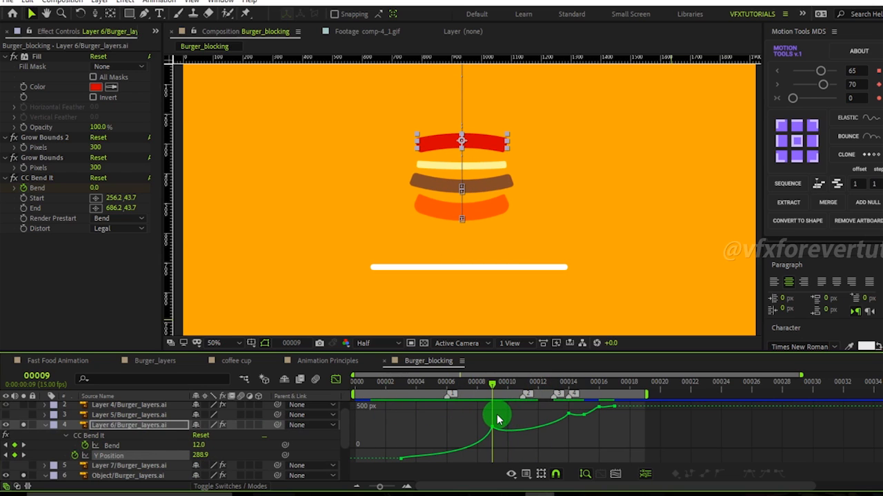
left_click(493, 427)
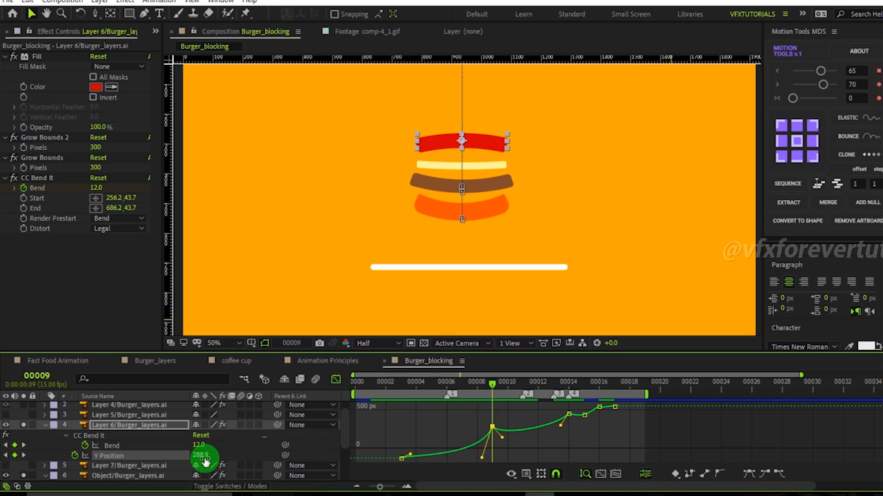
left_click_drag(204, 456, 223, 458)
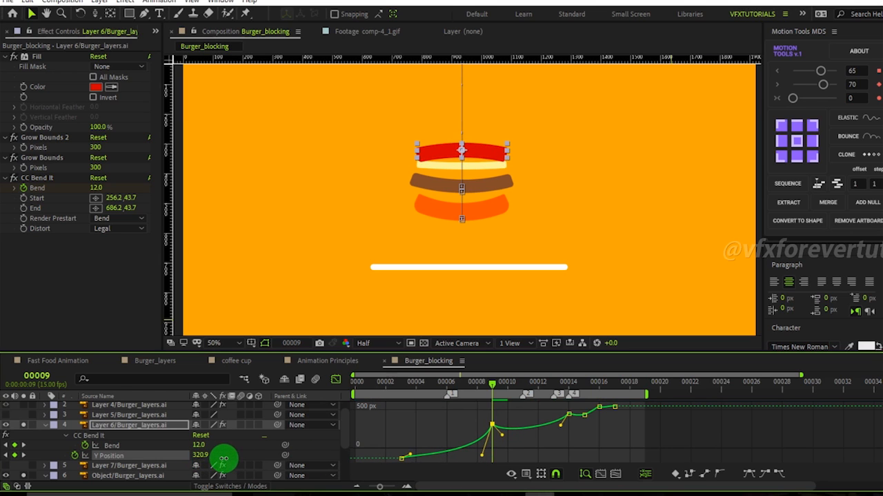
Adjust Layer 6's Y Position keyframe near frame 13 on the graph.
left_click_drag(503, 393, 558, 432)
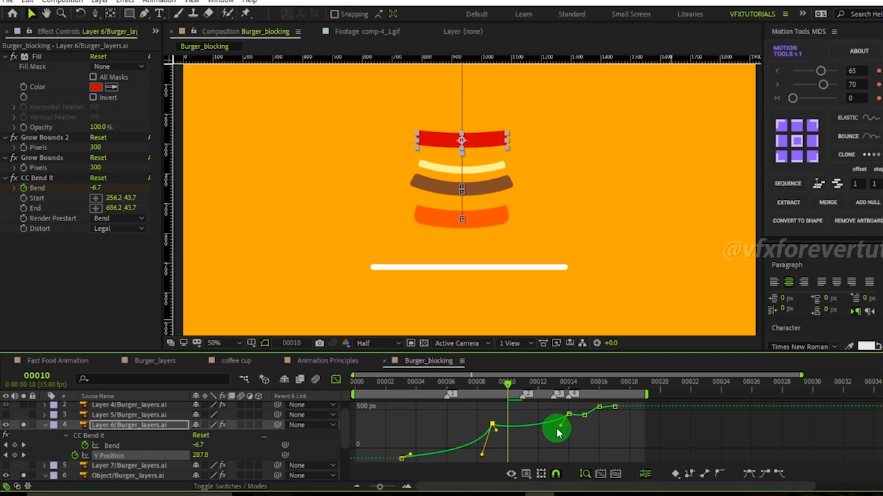
left_click_drag(564, 429, 565, 428)
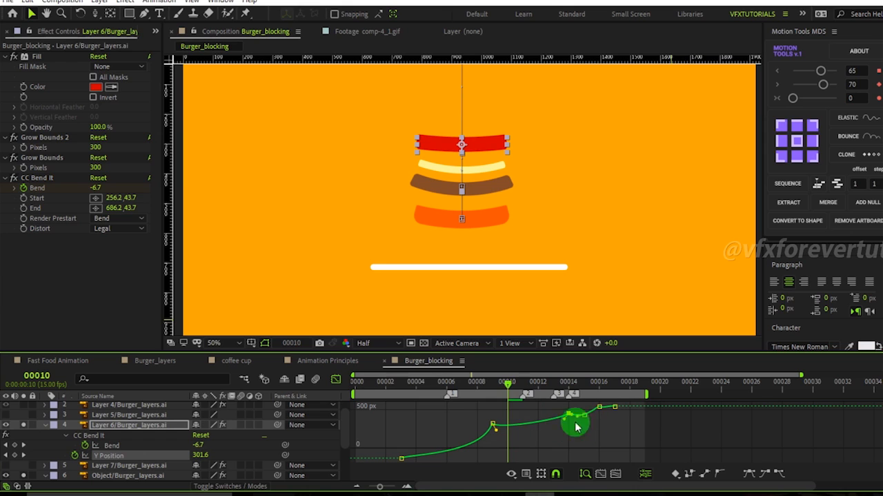
left_click(491, 384)
left_click_drag(491, 386, 562, 393)
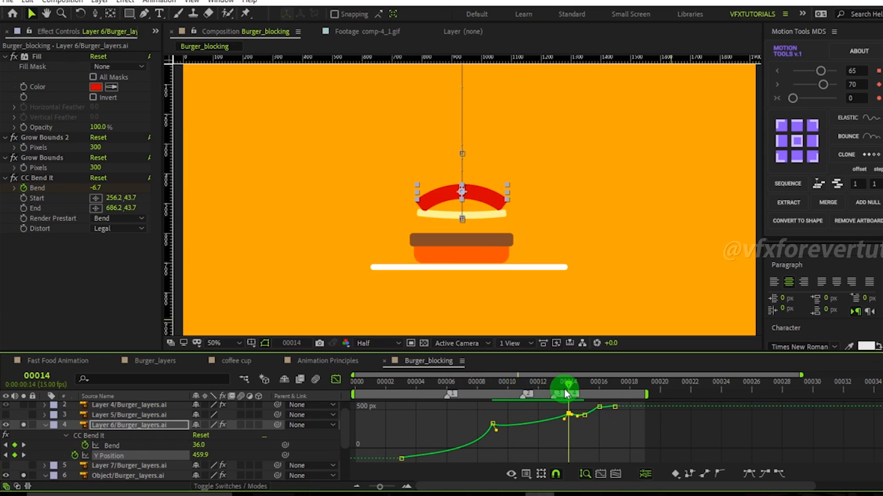
left_click(565, 435)
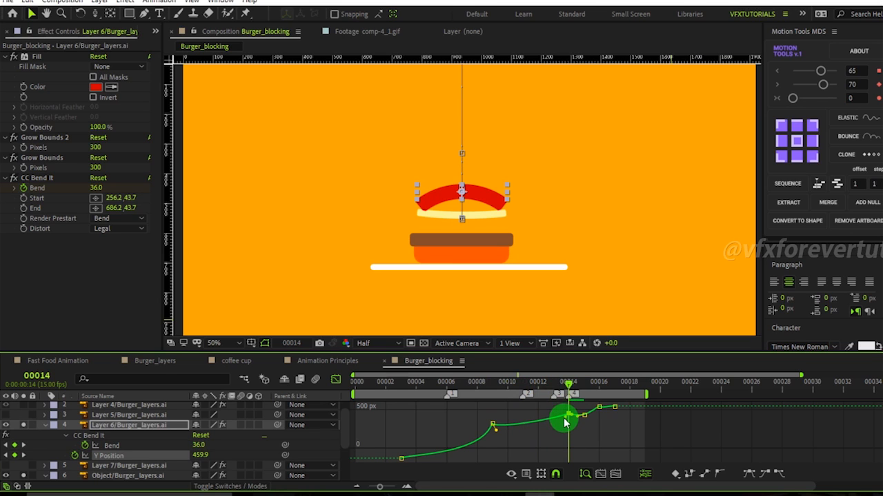
left_click_drag(568, 385, 490, 386)
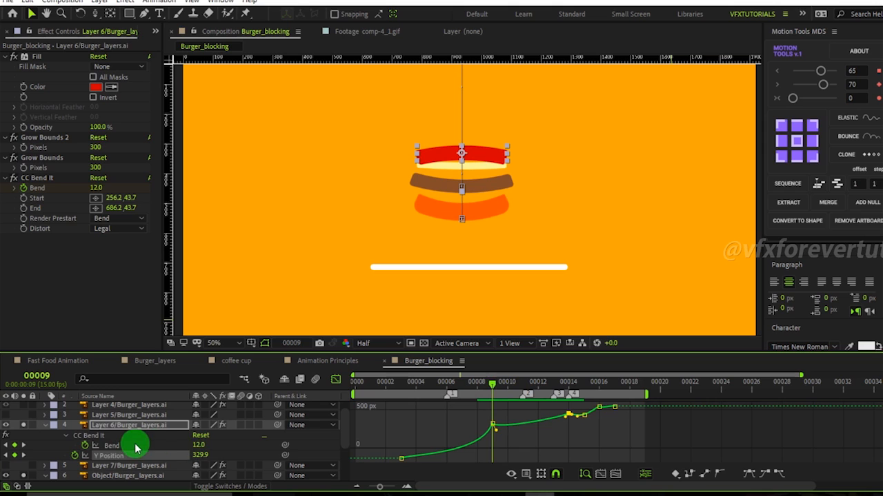
Open Layer 6's Bend graph and set Bend at frame 12 to -11.0.
left_click(131, 447)
left_click(506, 422)
left_click(490, 421)
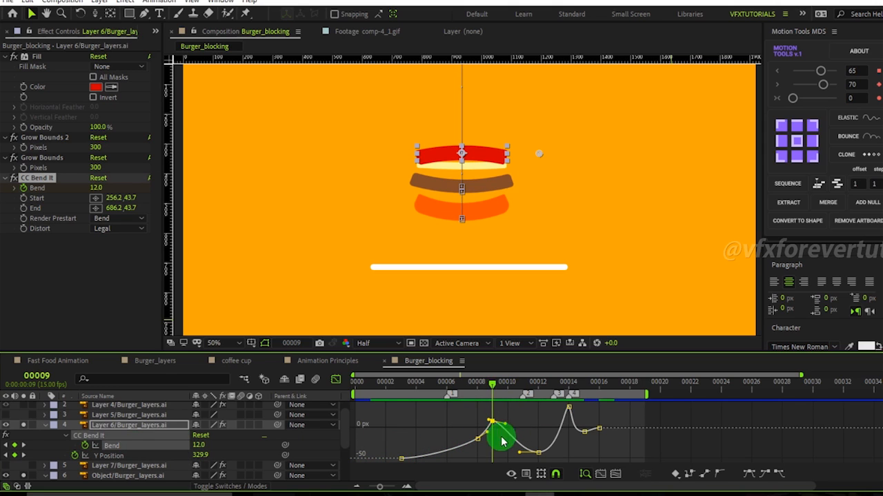
left_click_drag(493, 386, 531, 403)
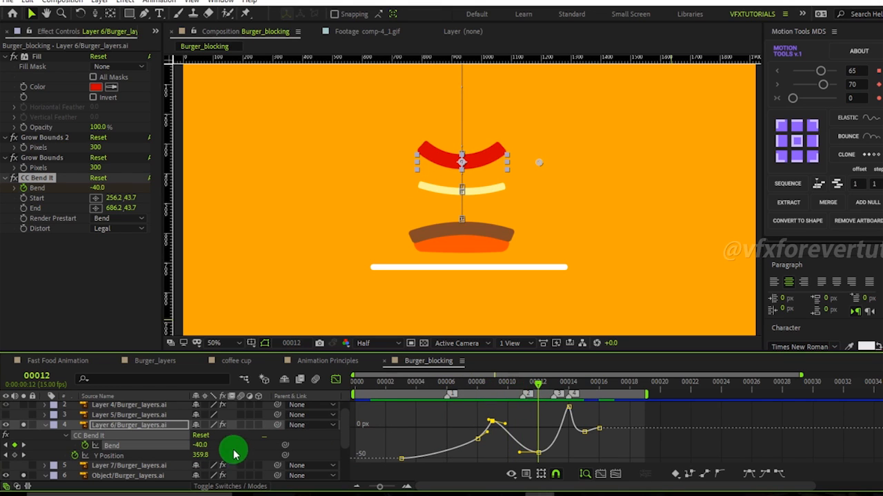
mouse_move(196, 445)
left_mouse_down()
mouse_move(226, 447)
mouse_move(213, 446)
left_mouse_up()
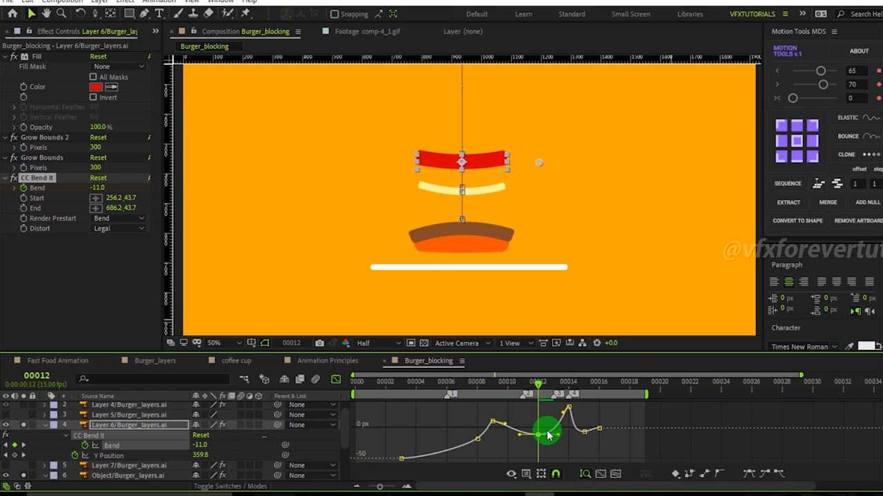
At frame 14, set Layer 6's Y Position to 496.9 and its Bend to -11.0.
left_click_drag(534, 389, 566, 408)
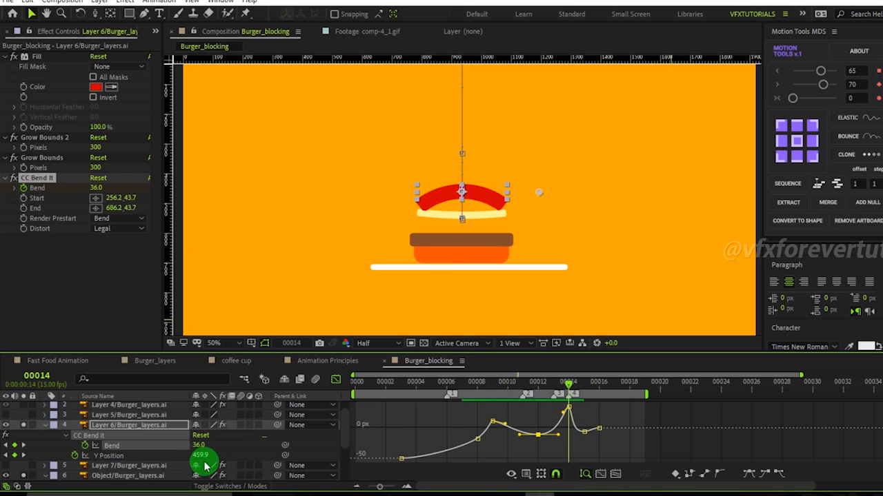
left_click_drag(200, 453, 220, 454)
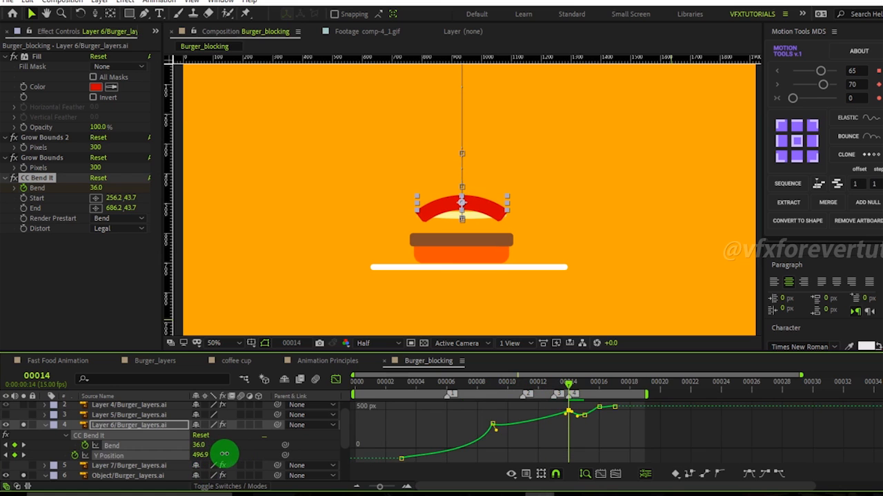
left_click(209, 455)
left_click_drag(191, 447, 170, 446)
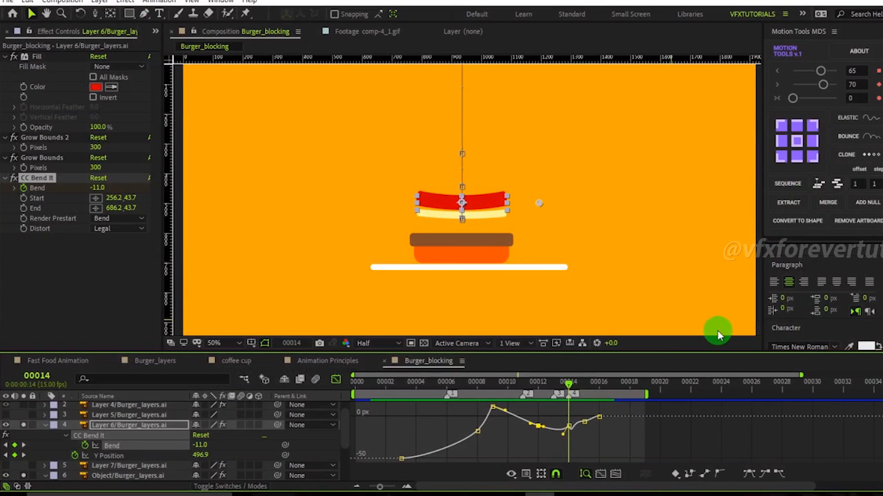
Reshape Layer 6's Bend curve around frames 14 to 16 by adjusting its keyframe handles.
left_click_drag(613, 456, 556, 404)
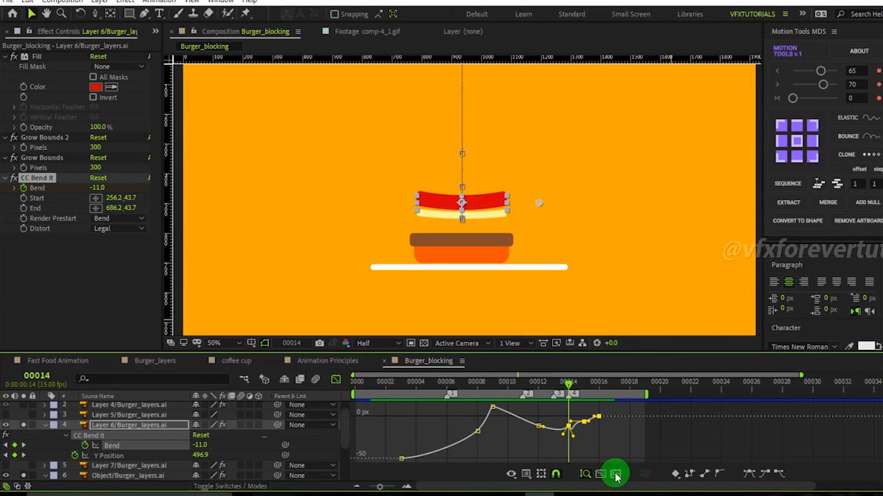
left_click(616, 474)
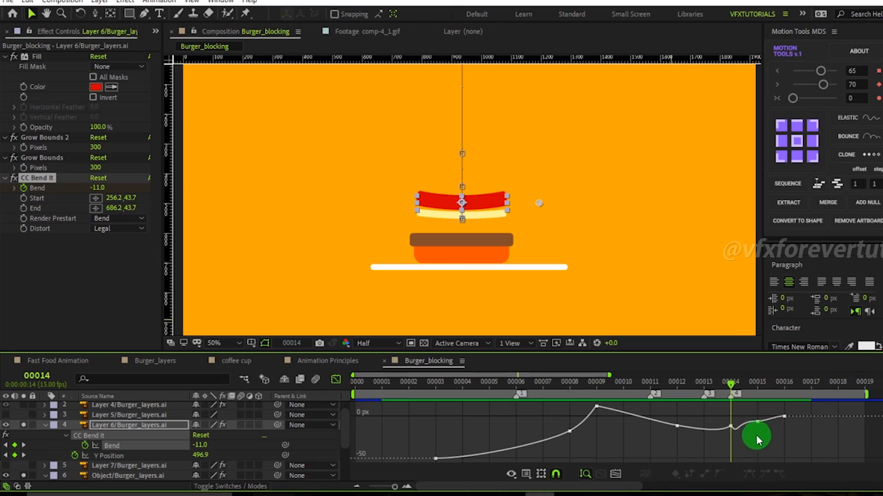
left_click_drag(742, 445, 721, 417)
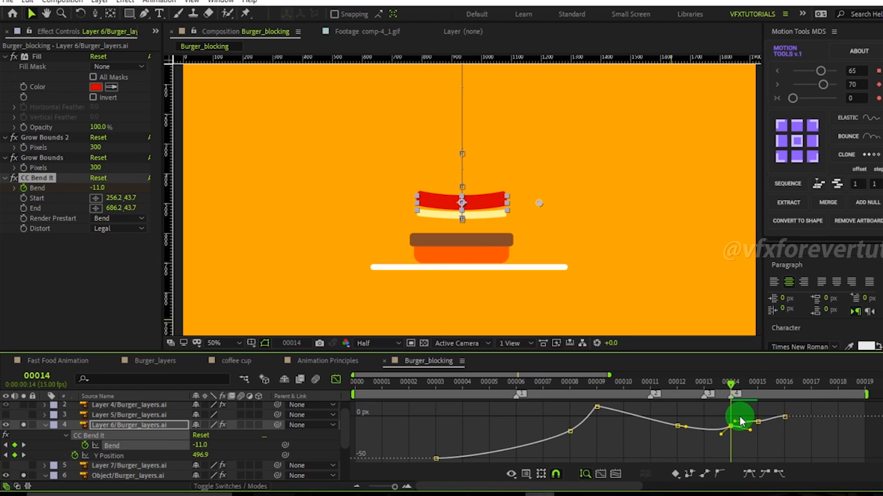
left_click(758, 423)
left_click(758, 422)
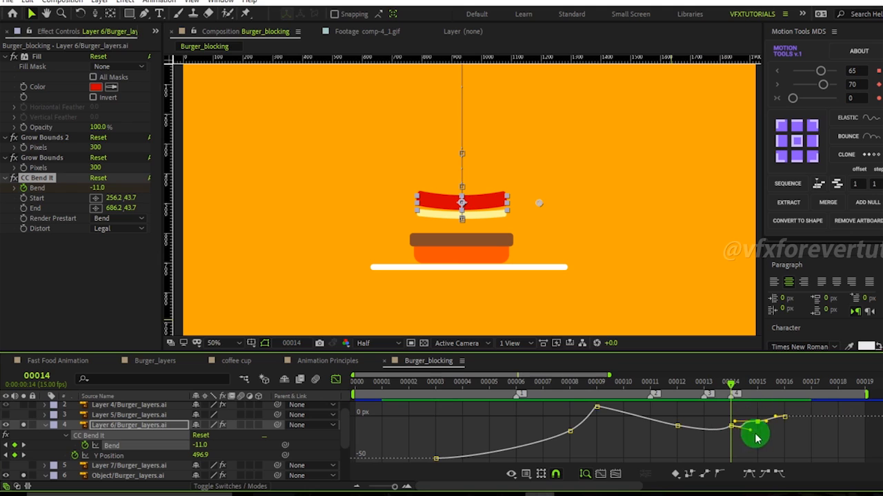
left_click_drag(739, 421, 751, 421)
Set Layer 6's Y Position at frame 15 to 527.3.
left_click_drag(729, 390, 759, 391)
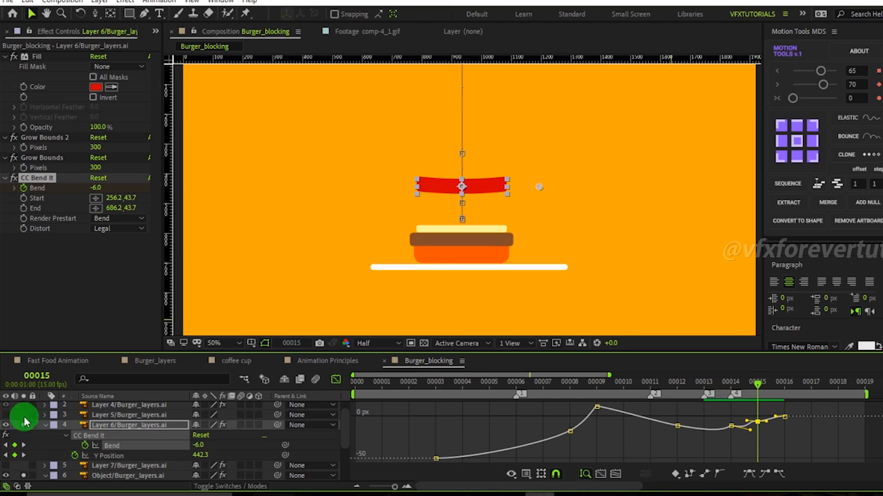
left_click_drag(204, 455, 260, 458)
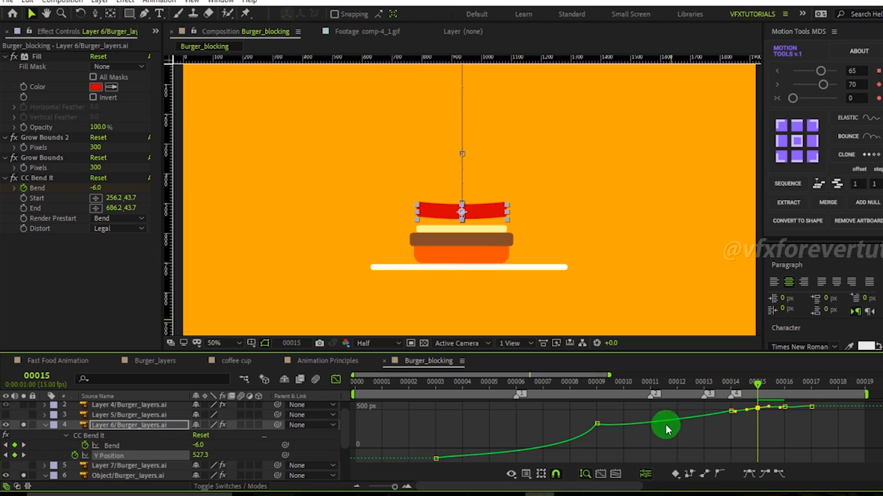
left_click_drag(741, 387, 751, 439)
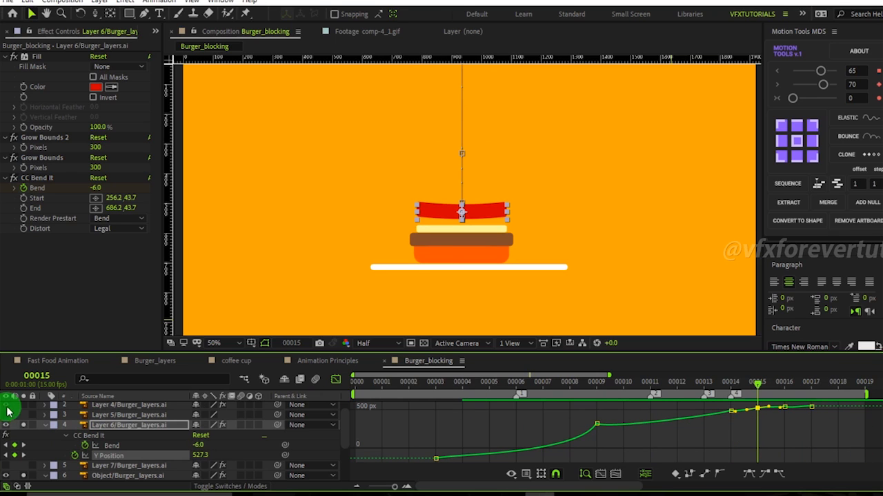
Turn off solo so all burger layers show, then reveal Layer 4's animated Y Position in the graph.
scroll(35, 408, "up", 1)
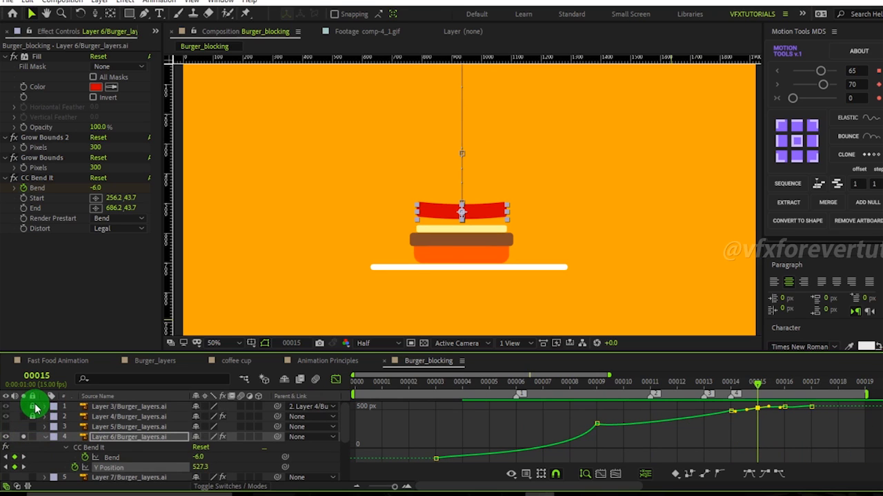
left_click(24, 416)
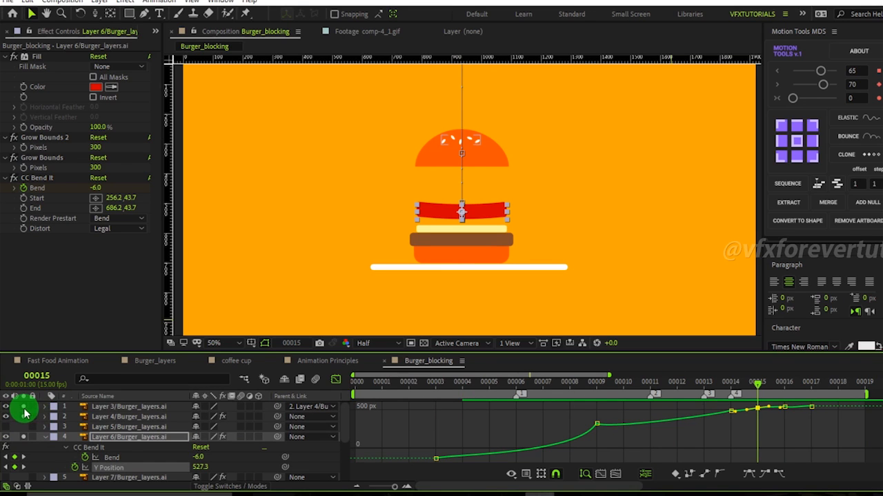
left_click(96, 417)
left_click(107, 407, "shift")
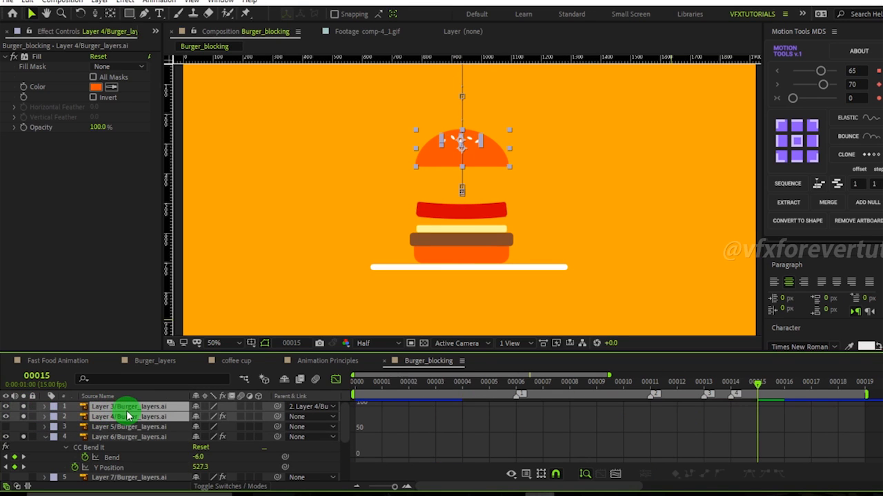
left_click(134, 418)
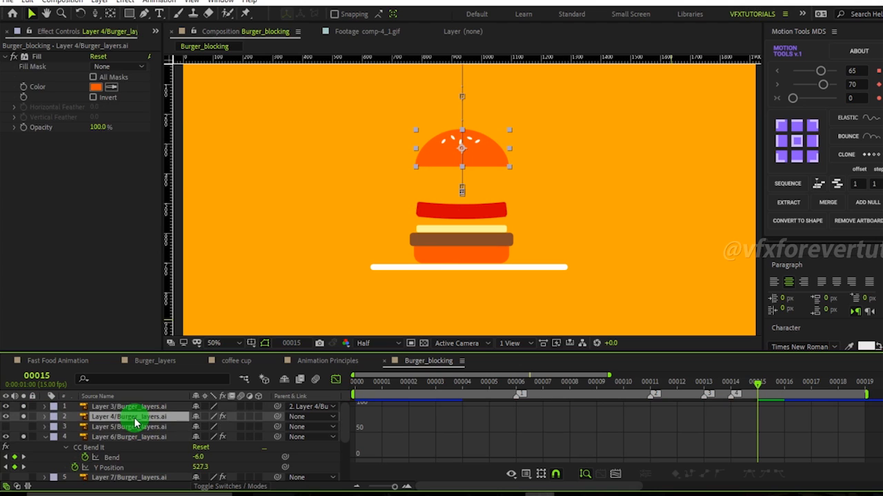
key("u")
left_click(129, 429)
Adjust Layer 4's Y Position curve between frames 5 and 11.
left_click_drag(765, 383, 474, 478)
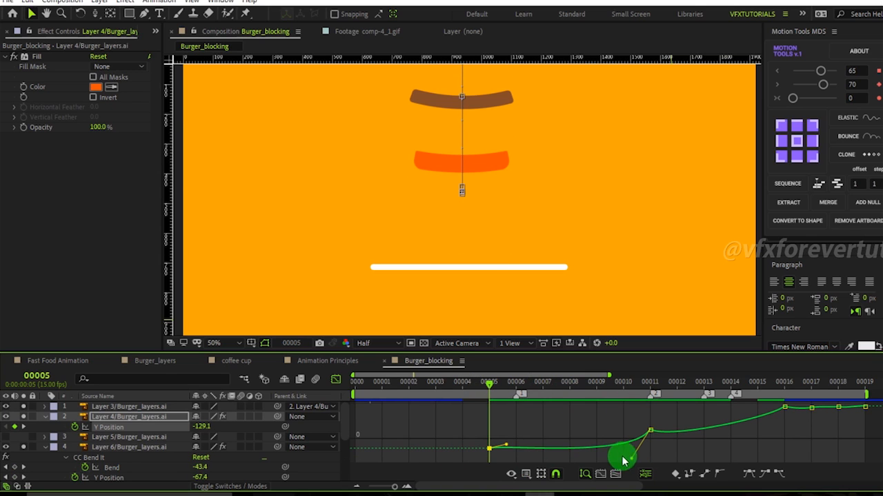
left_click_drag(404, 487, 365, 487)
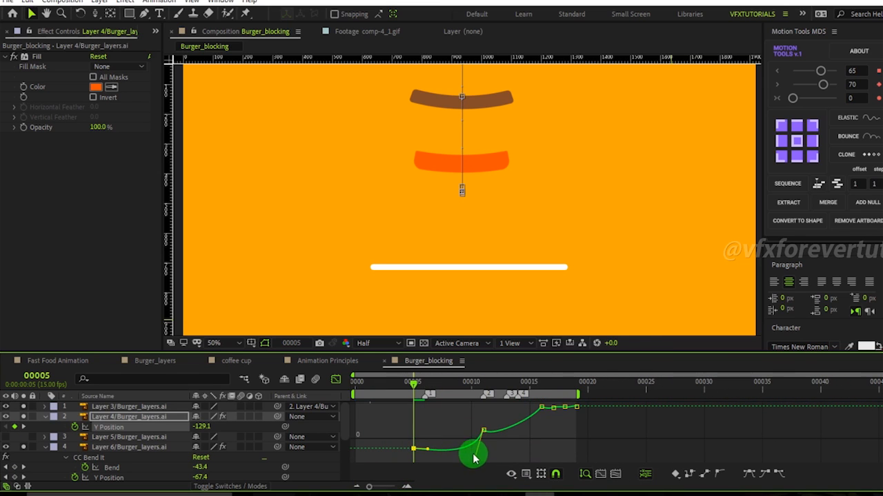
left_click_drag(479, 451, 477, 455)
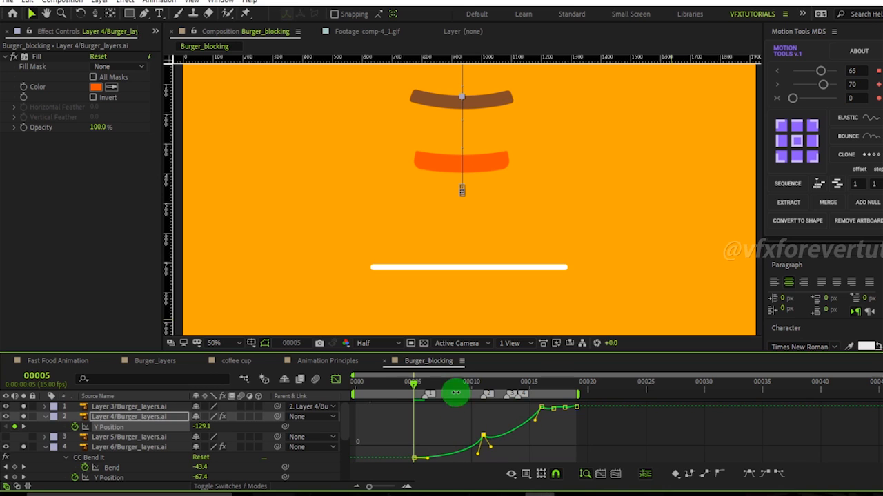
Try adjusting Layer 4's Y Position keyframes at frames 11 and 5 while scrubbing the timeline.
left_click_drag(424, 388, 457, 403)
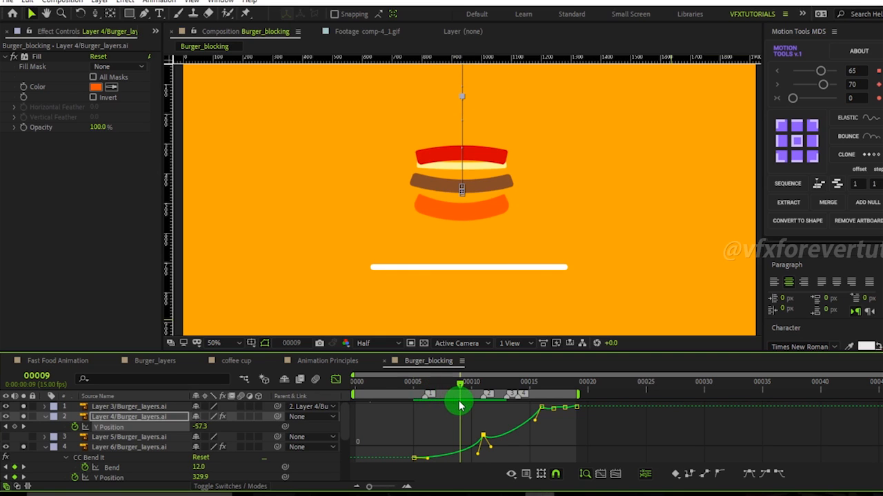
key("comma")
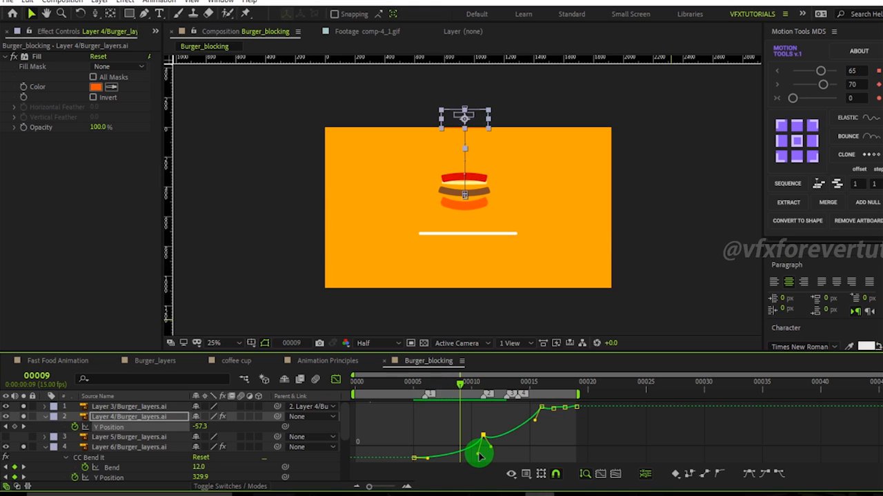
left_click_drag(462, 386, 480, 398)
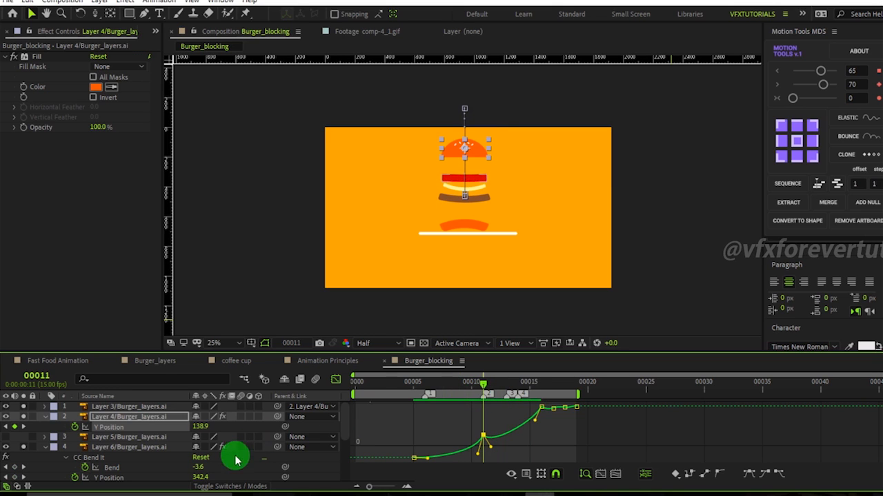
left_click_drag(199, 428, 276, 435)
left_click_drag(485, 385, 414, 408)
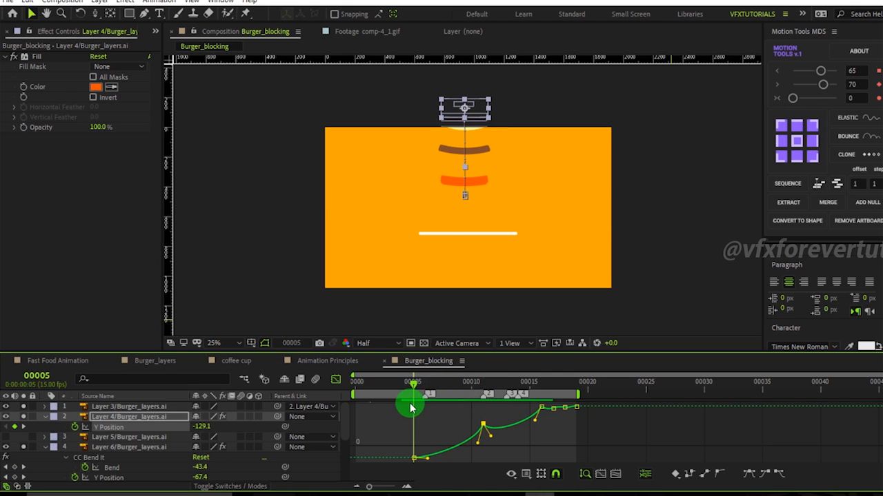
left_click(209, 477)
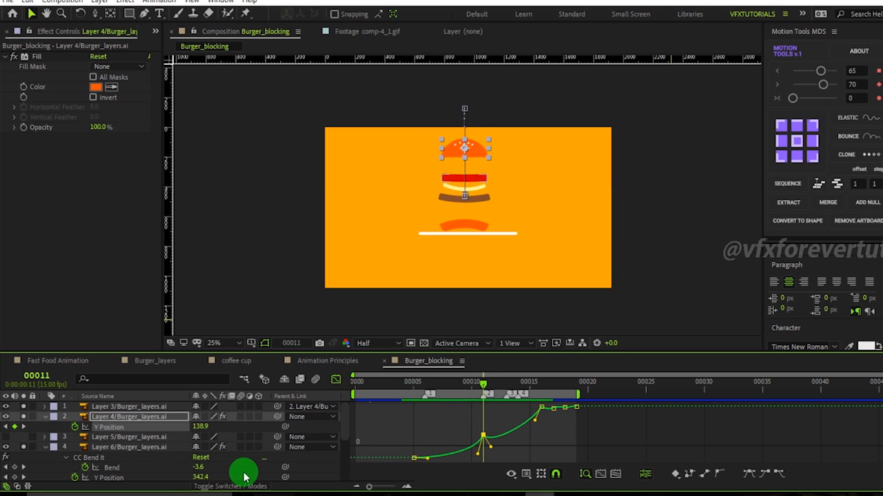
left_click(147, 429)
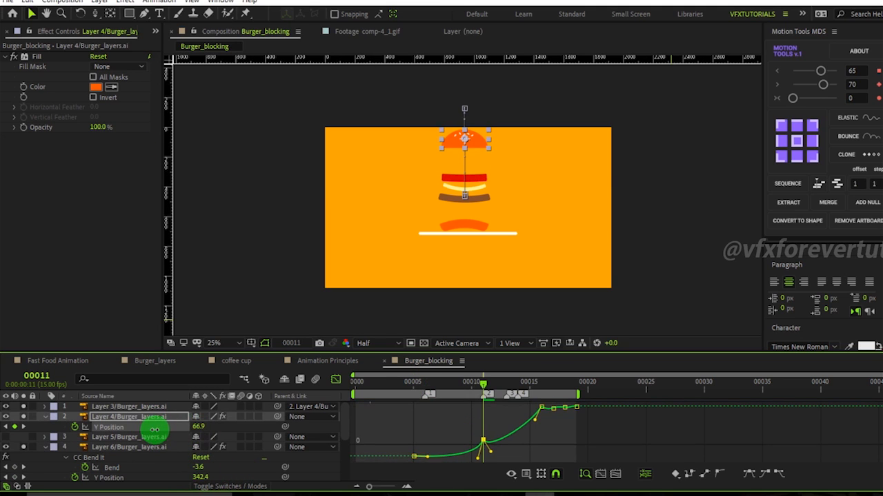
left_click(414, 383)
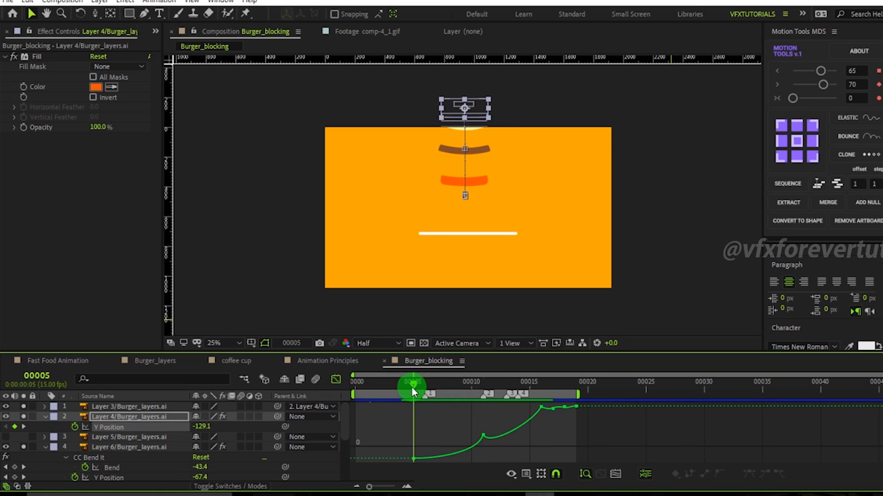
left_click_drag(200, 426, 128, 426)
left_click_drag(419, 390, 486, 397)
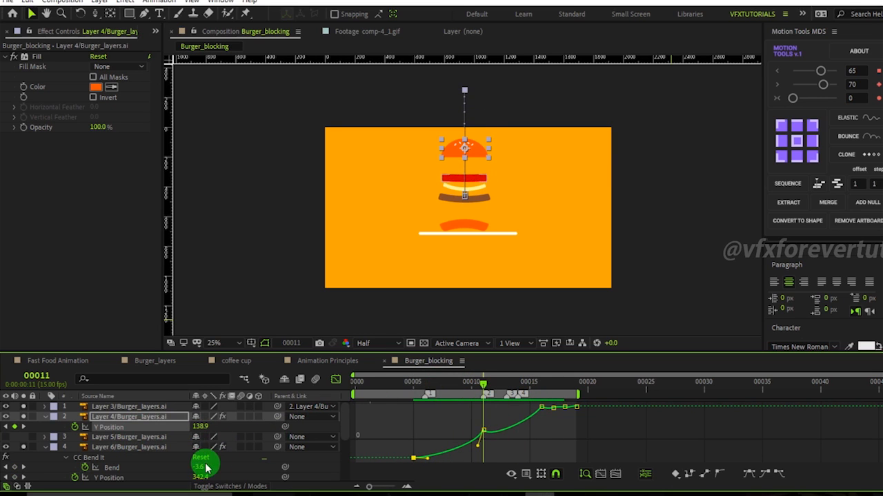
Set Layer 4's Y Position at frame 11 to 342.9 and smooth its curve into frame 13.
left_click_drag(216, 428, 291, 442)
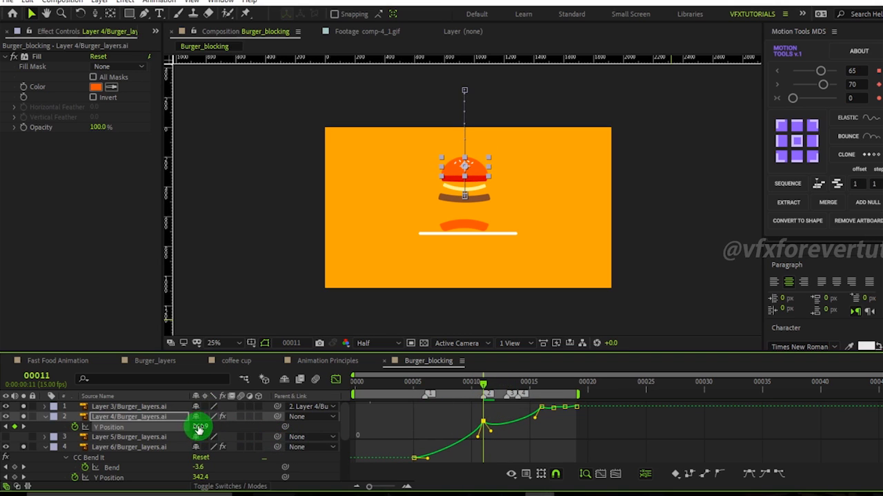
left_click_drag(214, 427, 266, 441)
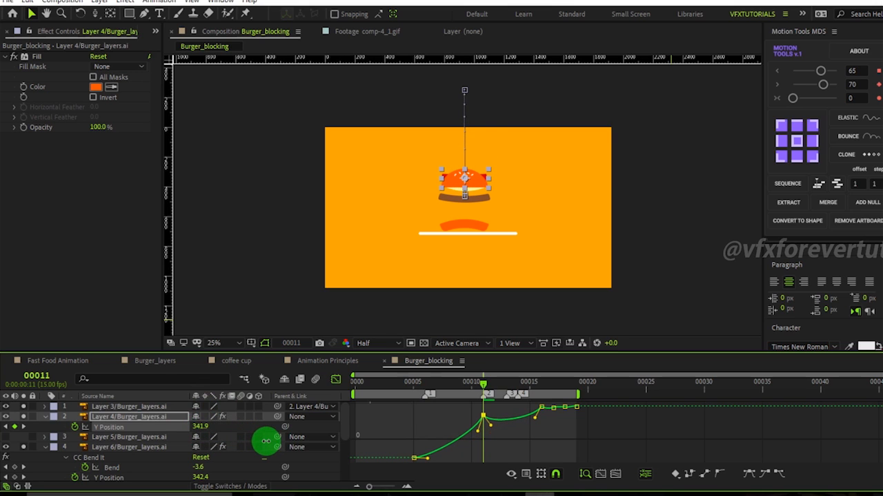
left_click_drag(487, 395, 507, 409)
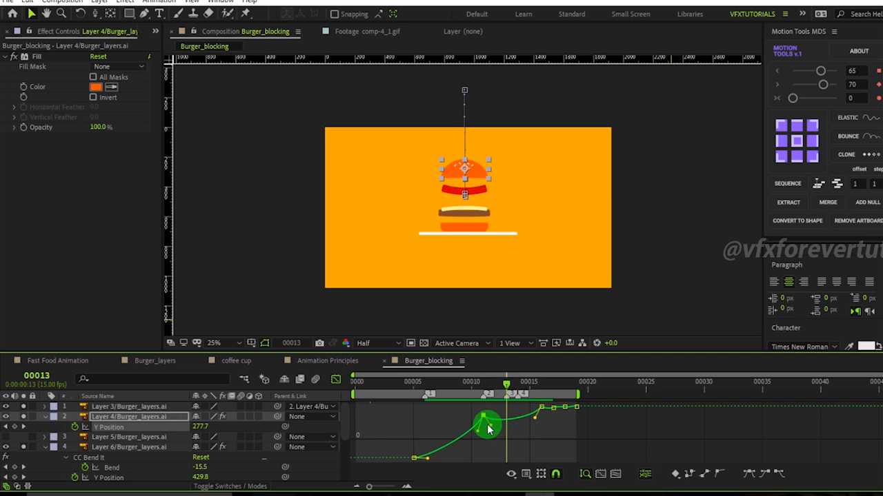
left_click_drag(499, 425, 540, 420)
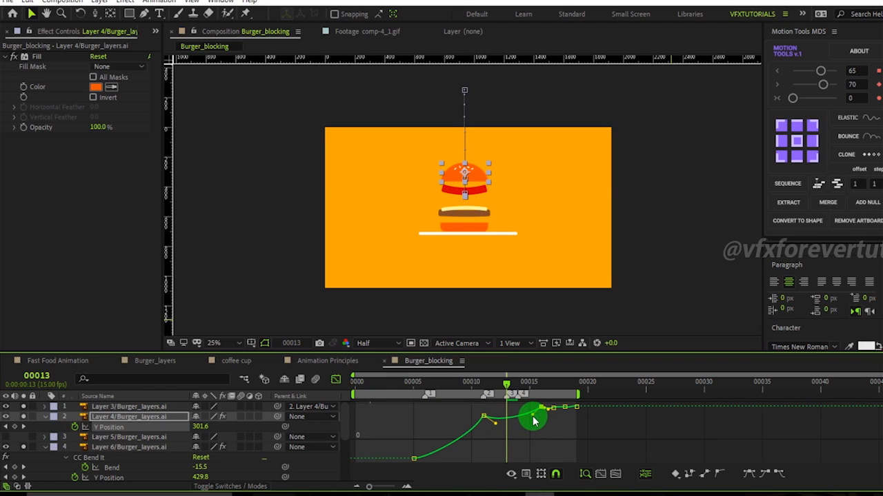
Set Layer 6's Y Position at frame 11 to 441.4.
left_click_drag(508, 386, 475, 372)
scroll(463, 224, "up", 1)
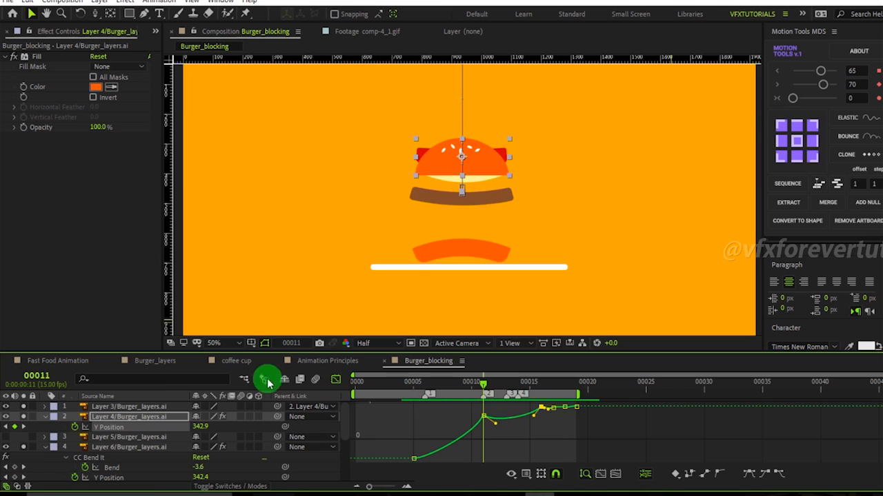
left_click(130, 476)
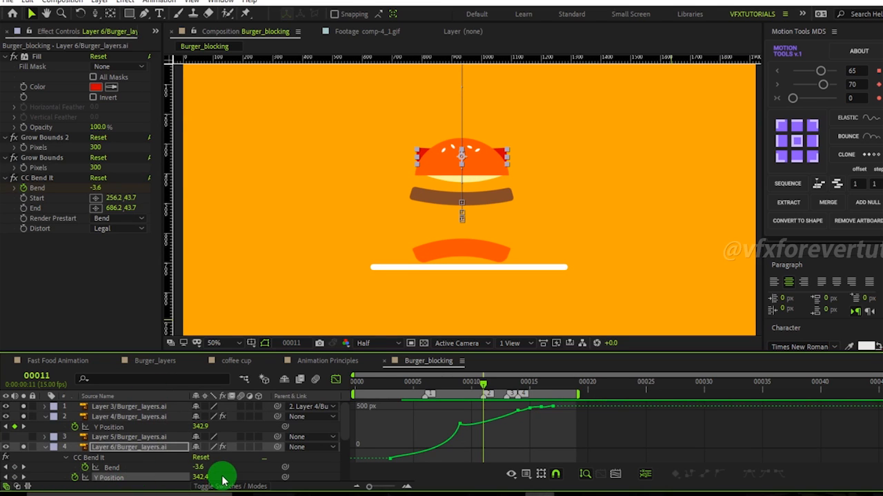
left_click_drag(199, 481, 264, 485)
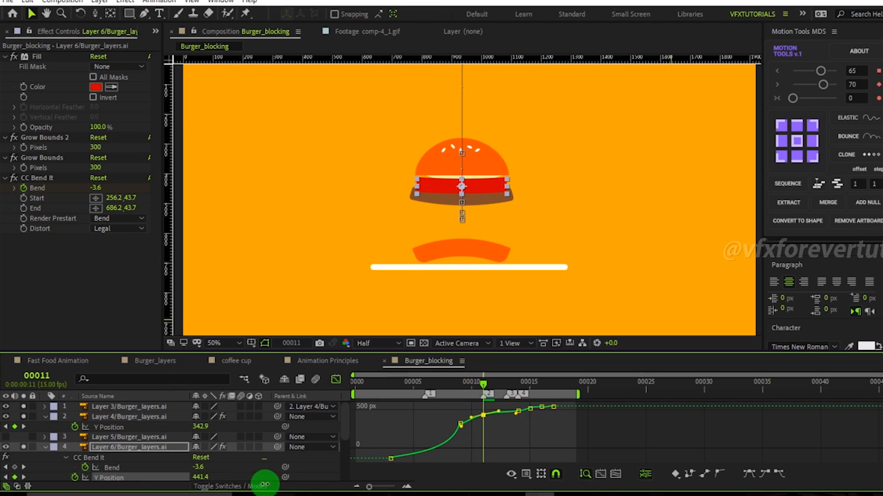
Set the Object layer's Y Position at frame 11 to 466.9.
scroll(142, 466, "down", 2)
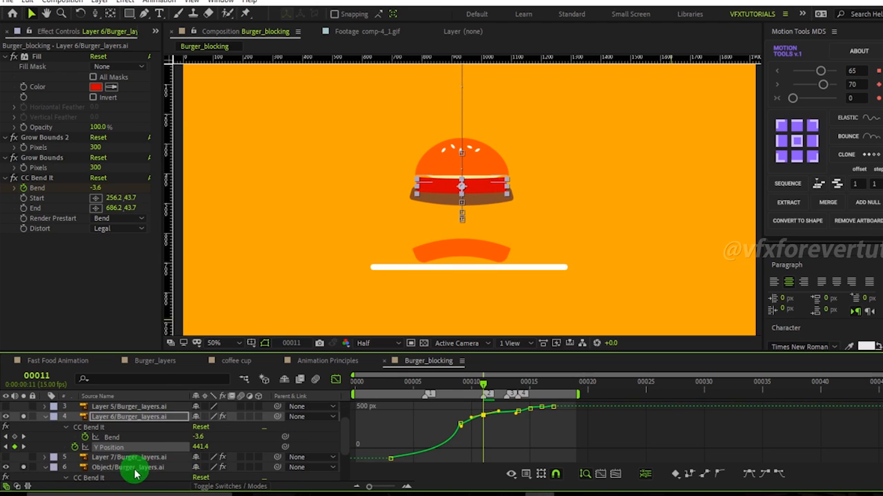
left_click(136, 468)
scroll(136, 472, "down", 2)
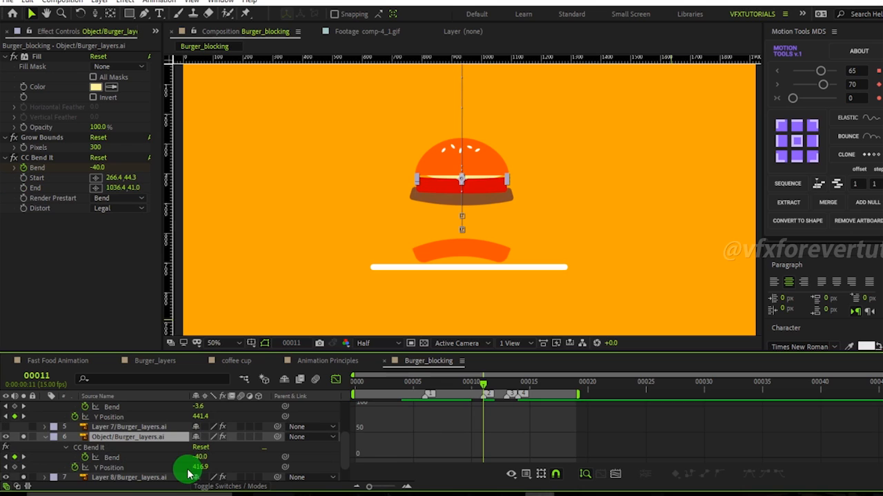
left_click_drag(199, 469, 232, 470)
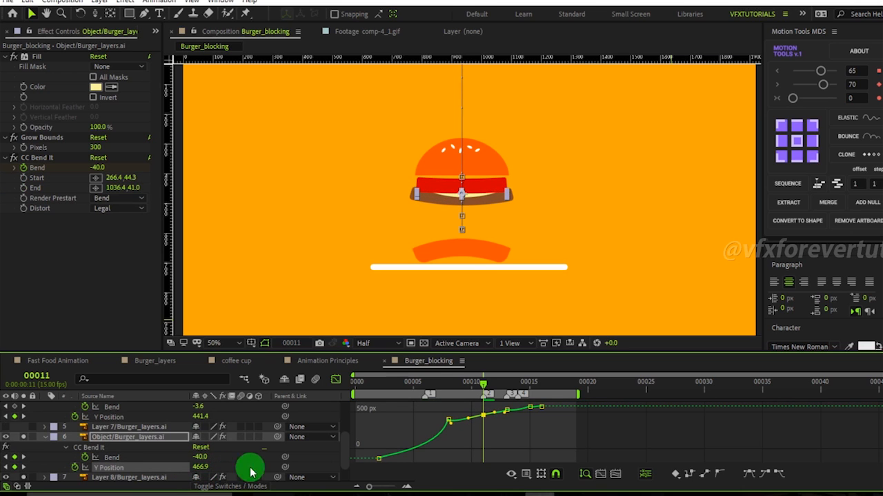
Set Layer 4's Y Position to 367.9 and move that keyframe from frame 11 to frame 10.
scroll(138, 417, "up", 3)
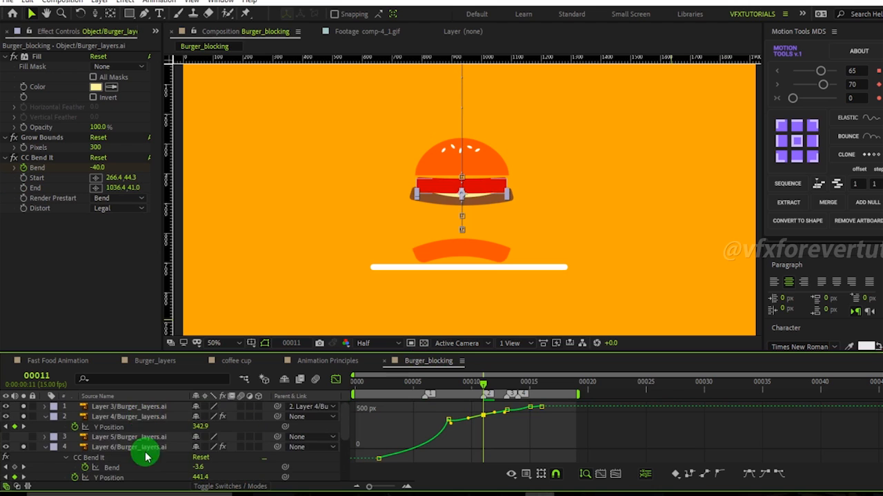
left_click_drag(200, 426, 216, 427)
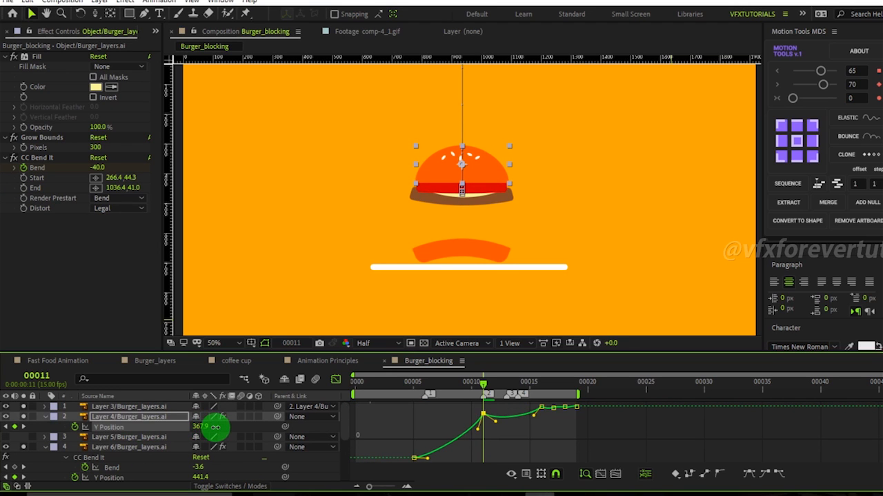
mouse_move(474, 392)
left_mouse_down()
mouse_move(426, 390)
mouse_move(605, 404)
mouse_move(375, 394)
mouse_move(557, 408)
mouse_move(399, 404)
mouse_move(471, 405)
left_mouse_up()
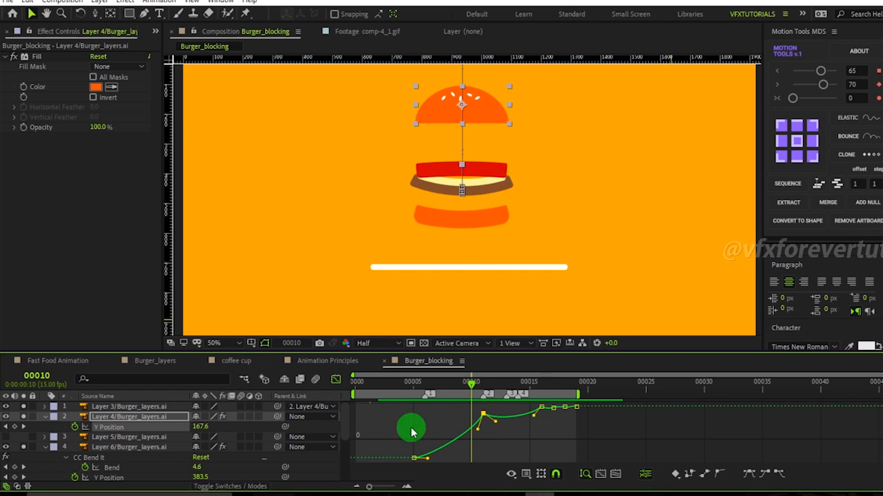
mouse_move(484, 420)
left_mouse_down()
mouse_move(510, 426)
mouse_move(473, 412)
left_mouse_up()
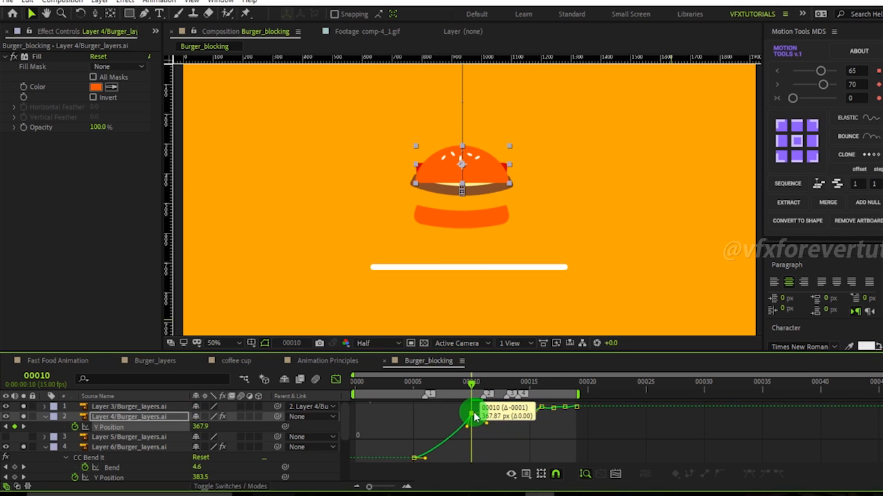
left_click(548, 428)
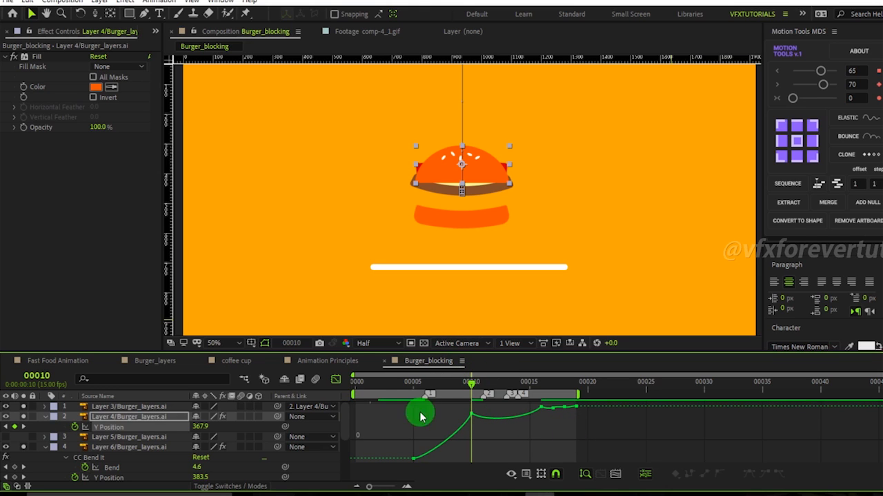
left_click(471, 414)
mouse_move(479, 394)
left_mouse_down()
mouse_move(433, 393)
mouse_move(467, 396)
mouse_move(478, 404)
mouse_move(451, 402)
mouse_move(475, 407)
left_mouse_up()
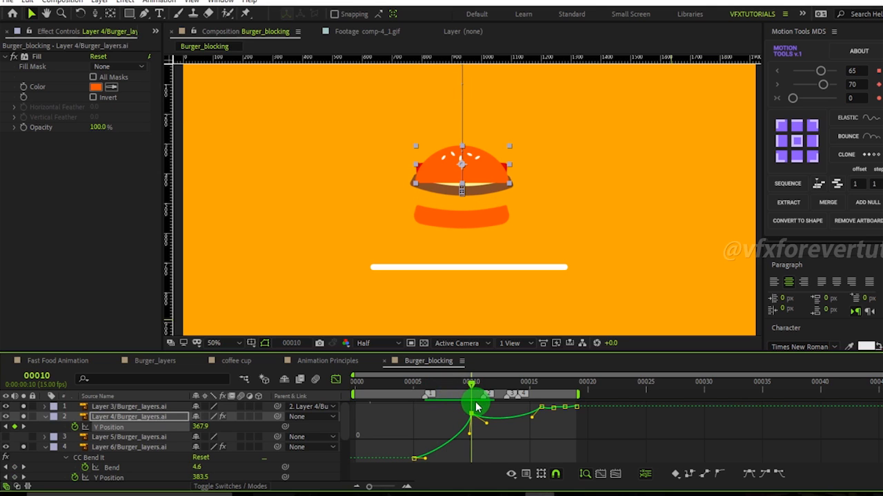
Reveal Layer 9's keyframes and reshape its Y Position curve around the frame 11 landing keyframe.
scroll(118, 469, "down", 3)
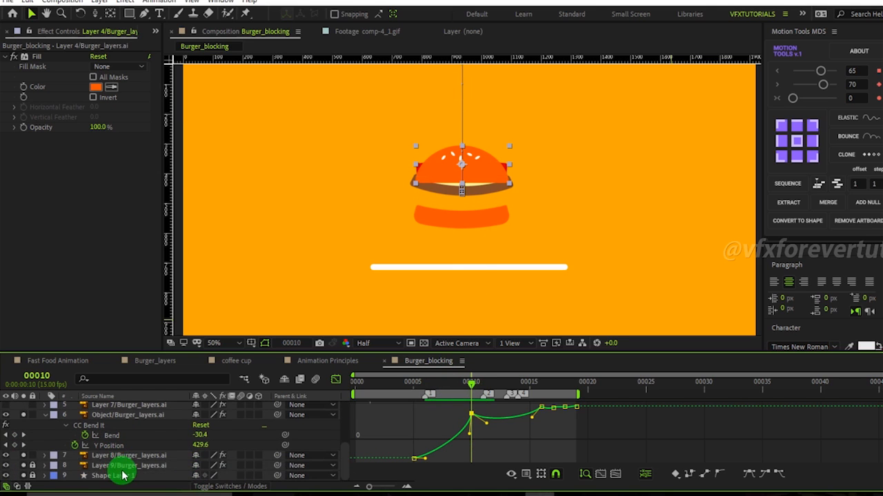
left_click(25, 467)
left_click(131, 465)
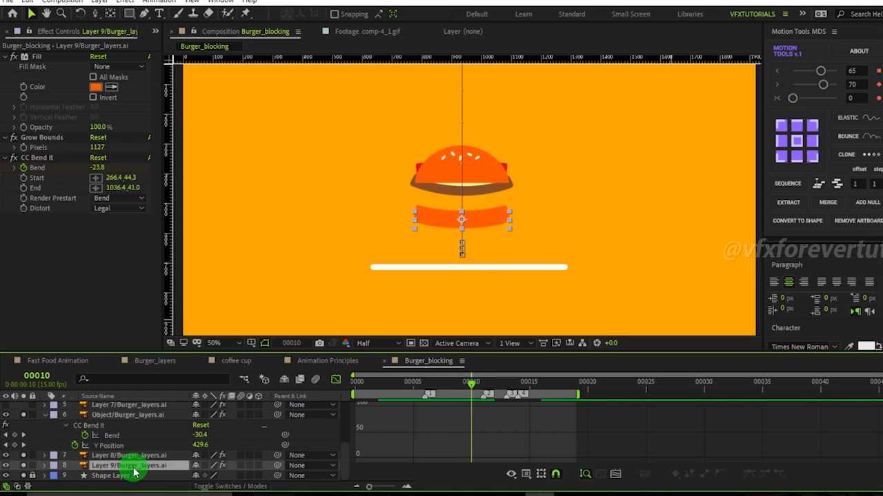
key("u")
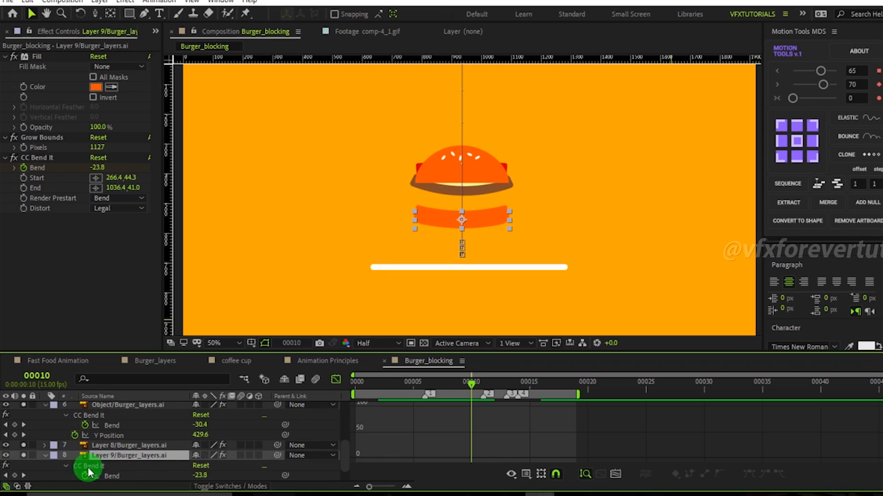
left_click(126, 465)
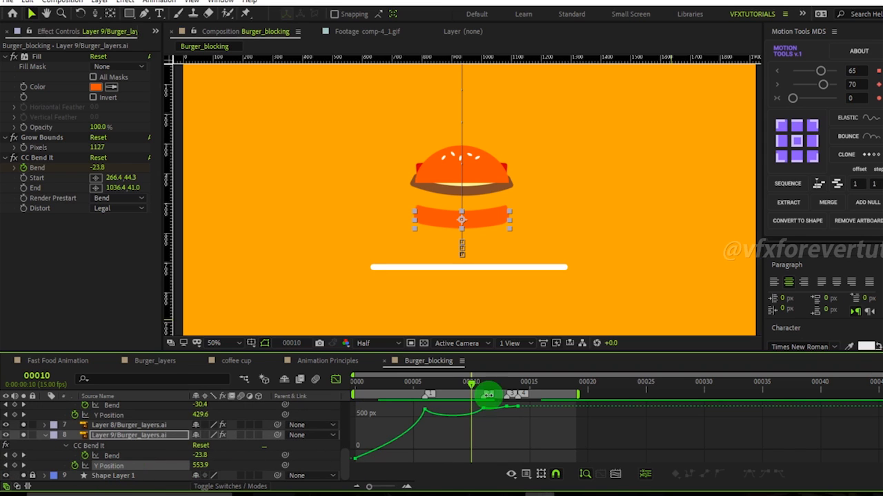
mouse_move(474, 390)
left_mouse_down()
mouse_move(422, 391)
mouse_move(464, 398)
left_mouse_up()
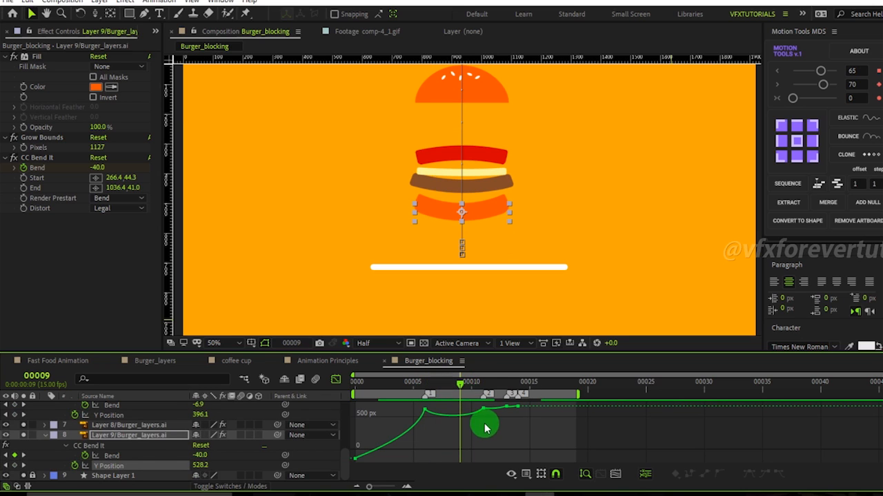
mouse_move(491, 428)
left_mouse_down()
mouse_move(475, 405)
mouse_move(479, 431)
left_mouse_up()
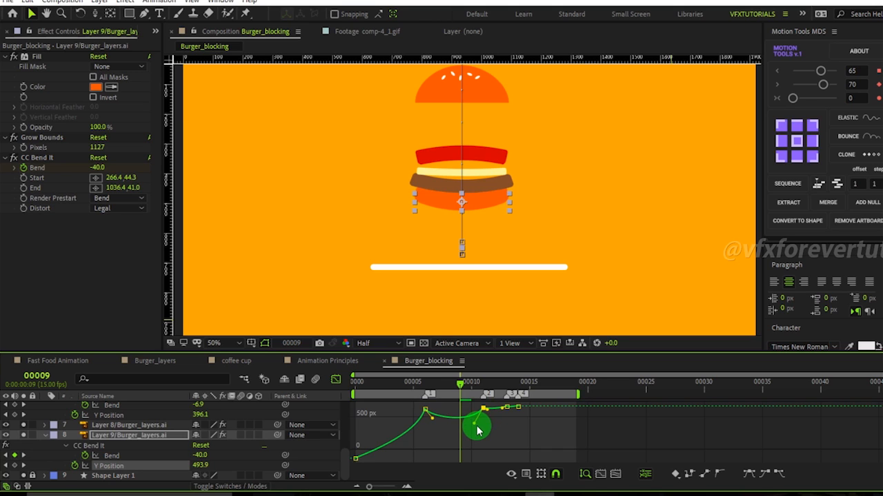
left_click(466, 384)
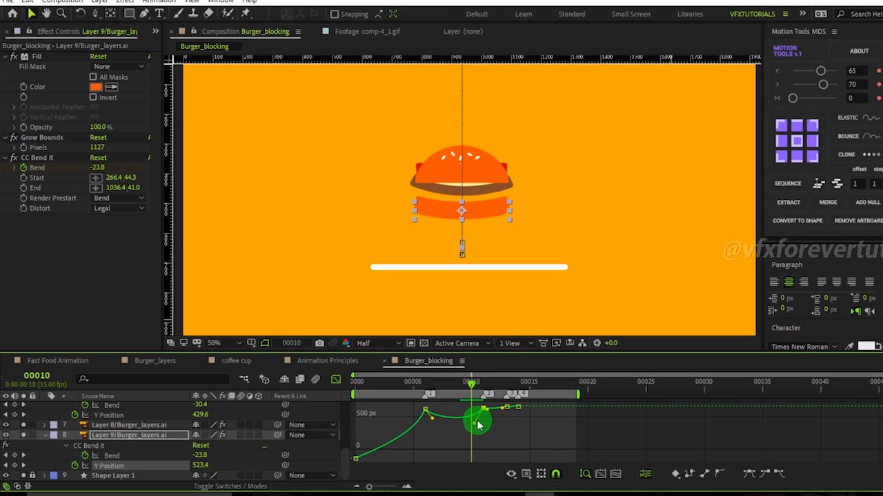
left_click_drag(477, 424, 473, 432)
left_click_drag(473, 381, 487, 408)
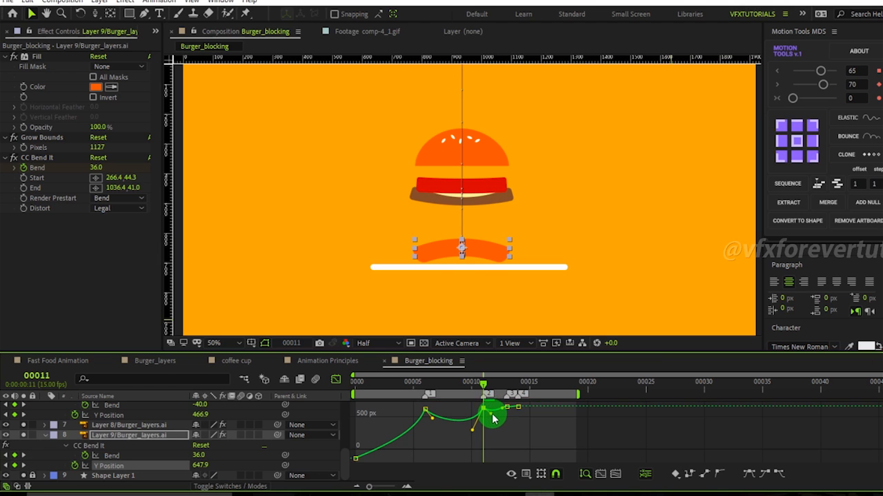
left_click_drag(486, 386, 477, 404)
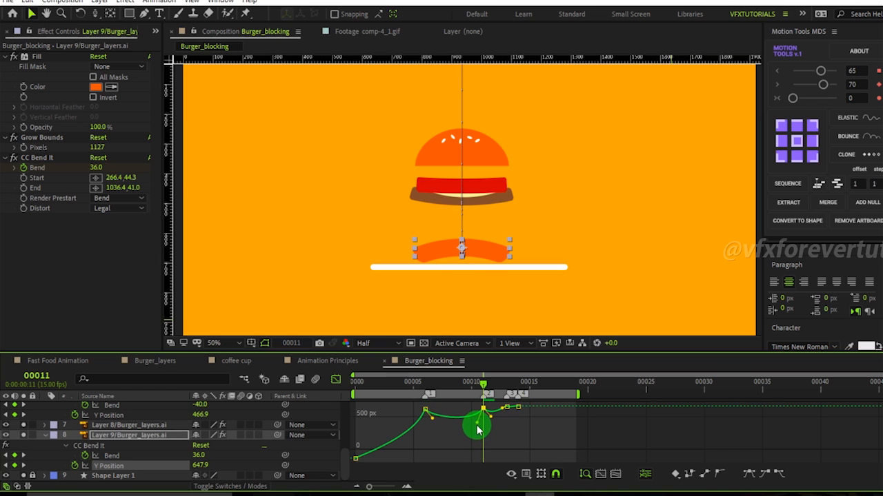
left_click_drag(473, 392, 487, 404)
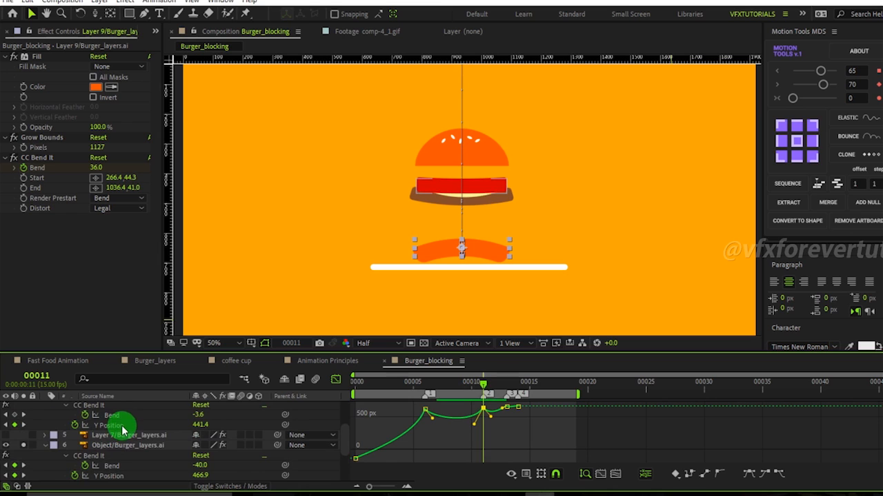
Set Layer 4's Y Position at frame 11 to 349.0.
scroll(122, 430, "up", 3)
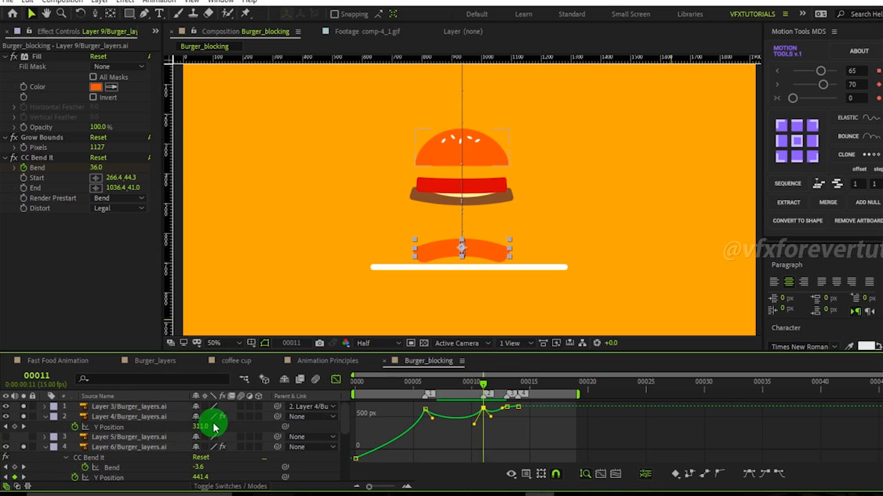
left_click_drag(200, 427, 230, 434)
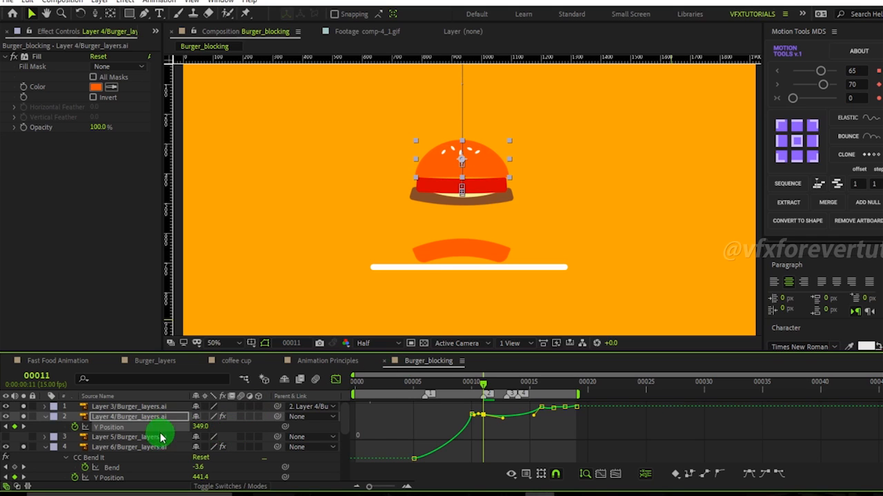
left_click(118, 459)
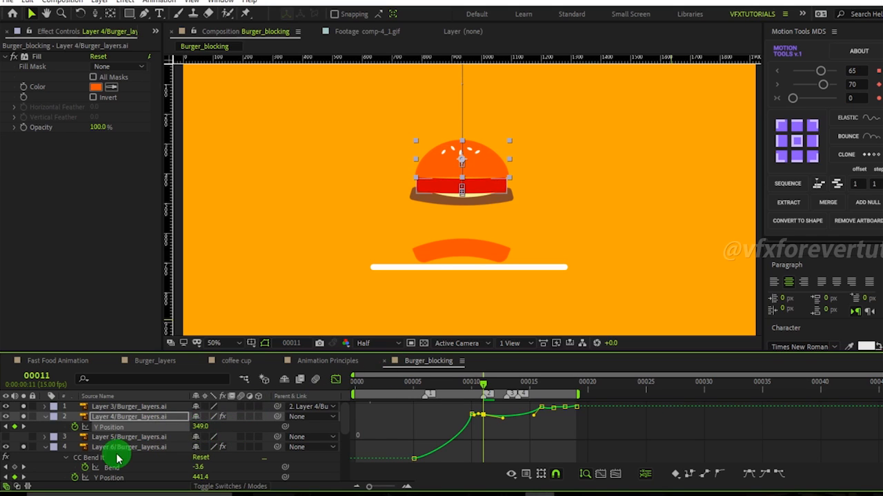
mouse_move(196, 476)
left_mouse_down()
mouse_move(217, 478)
mouse_move(200, 478)
left_mouse_up()
key("ctrl+z")
Reveal Layer 8's keyframes and set its Y Position at frame 12 to 536.9.
scroll(141, 484, "down", 1)
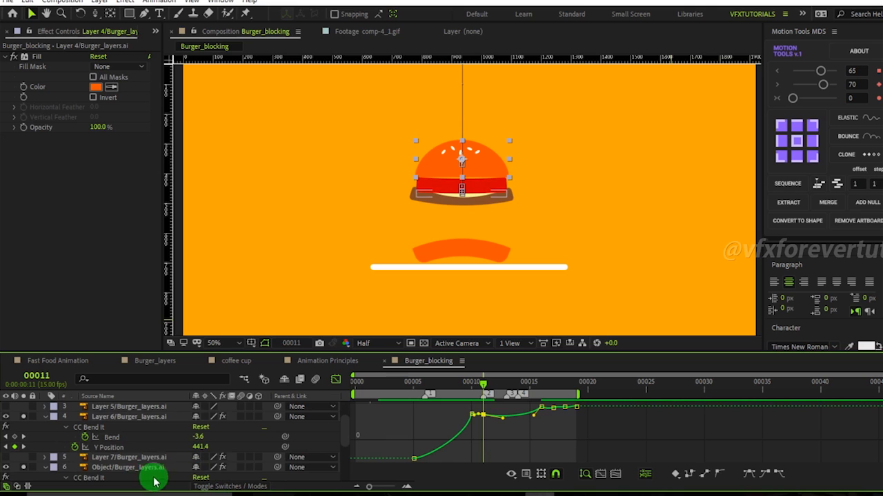
scroll(148, 468, "down", 3)
scroll(145, 472, "down", 1)
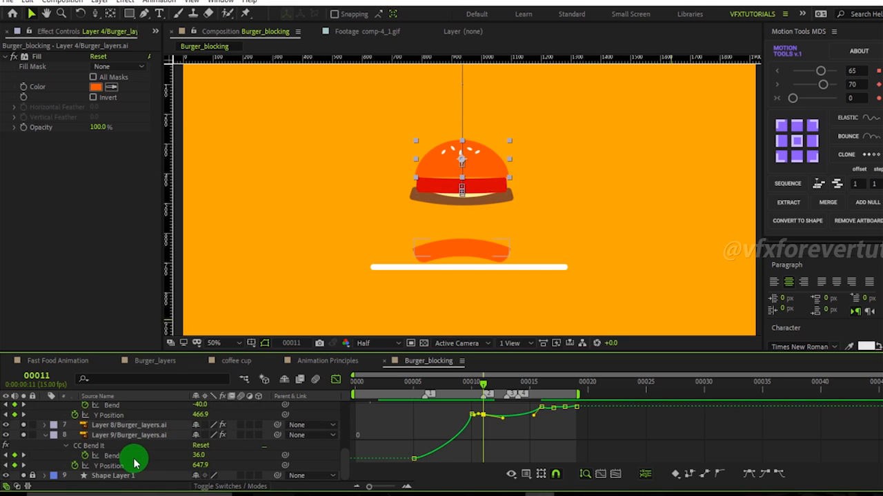
left_click(131, 426)
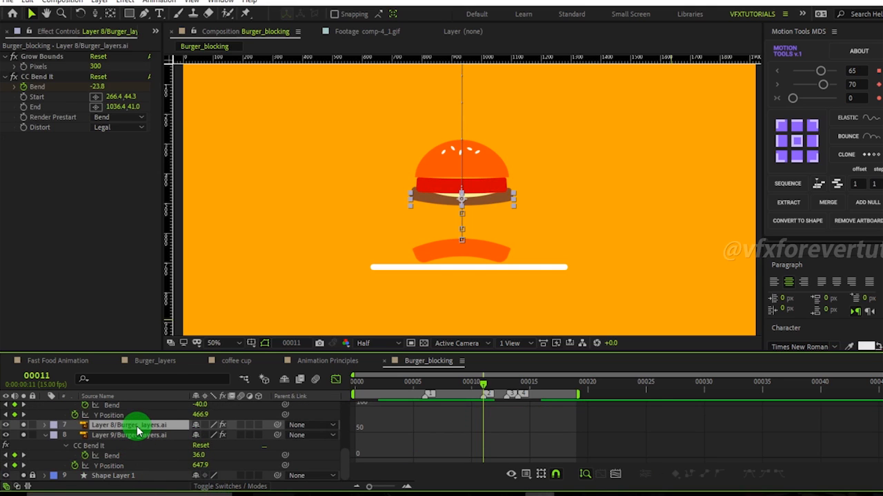
key("u")
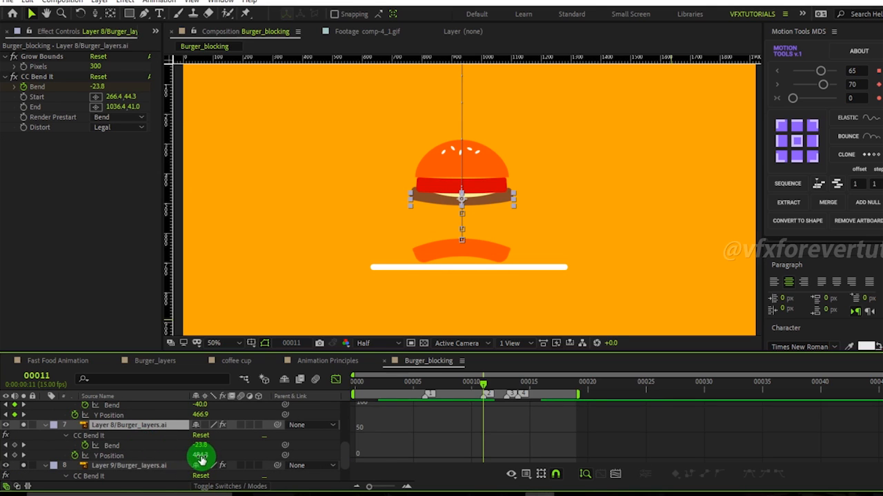
left_click(144, 456)
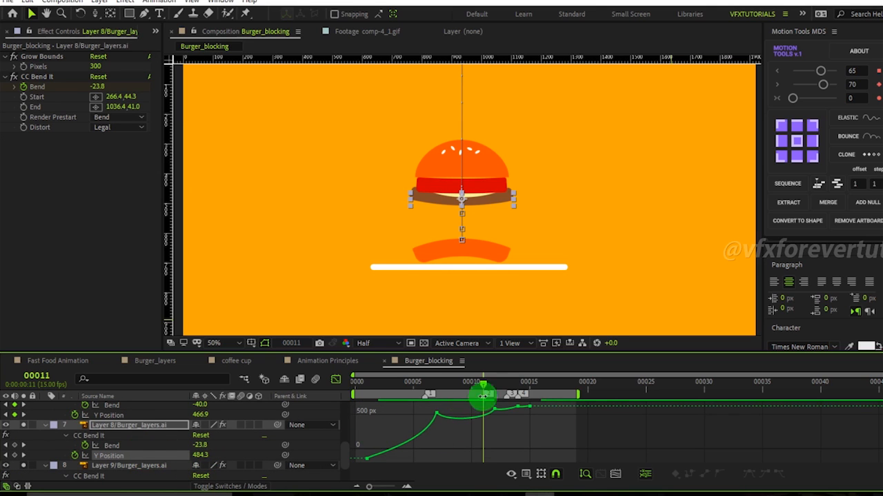
mouse_move(484, 390)
left_mouse_down()
mouse_move(449, 387)
mouse_move(506, 400)
mouse_move(495, 402)
left_mouse_up()
left_click(198, 457)
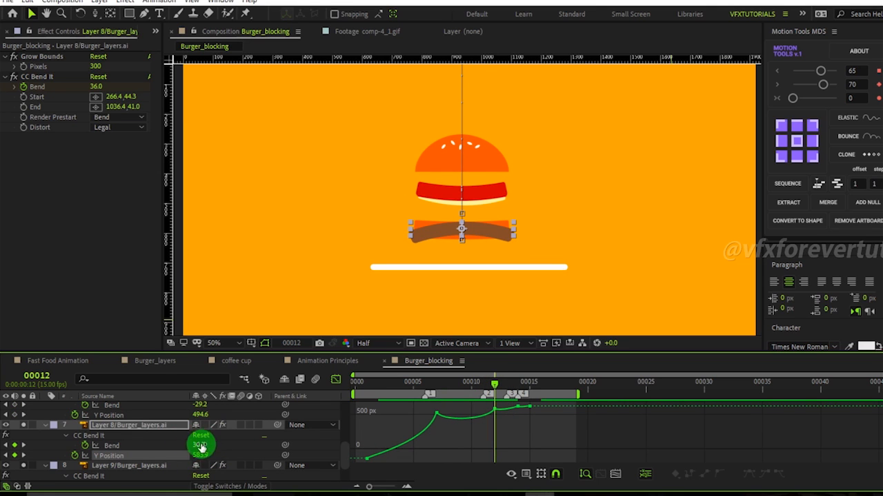
left_click_drag(199, 454, 173, 453)
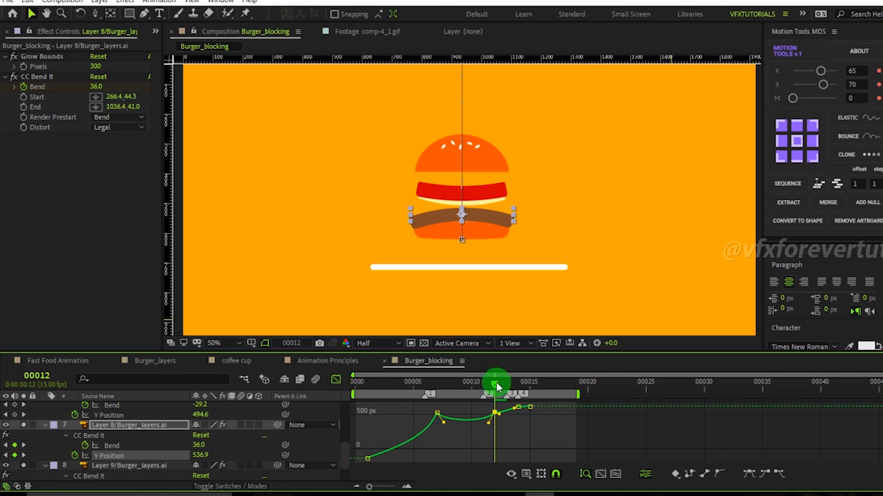
Scrub and step through frames 7 to 11 to review Layer 8's drop and bounce.
left_click_drag(477, 386, 442, 405)
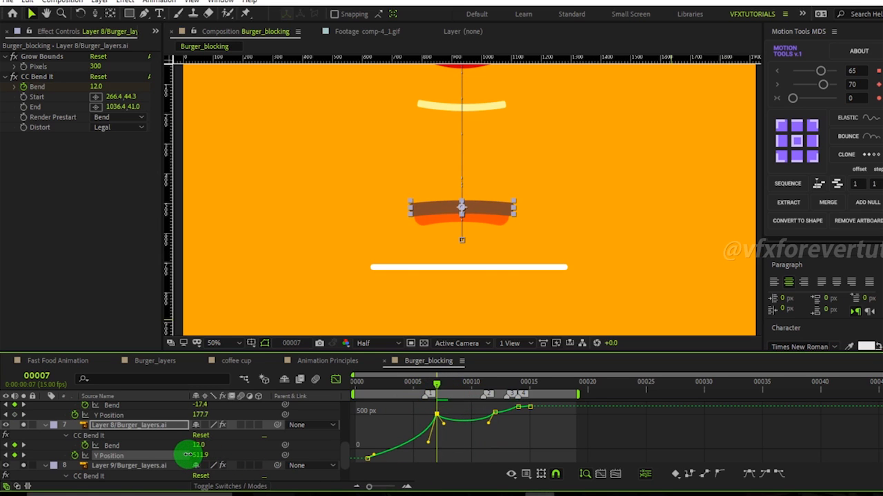
left_click_drag(439, 385, 462, 414)
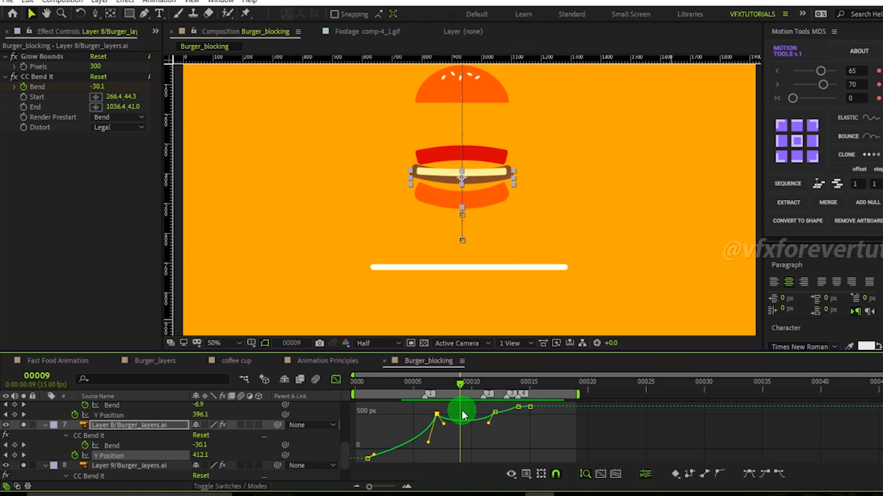
left_click_drag(463, 415, 453, 415)
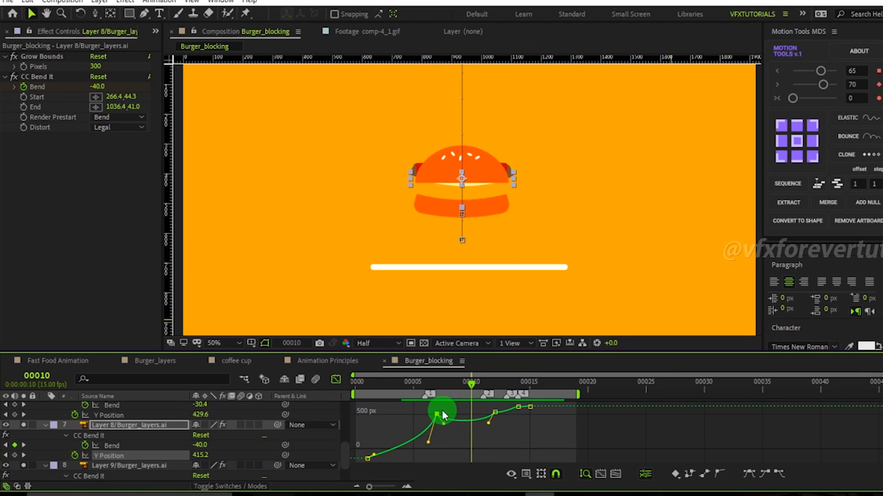
key("Page_Down")
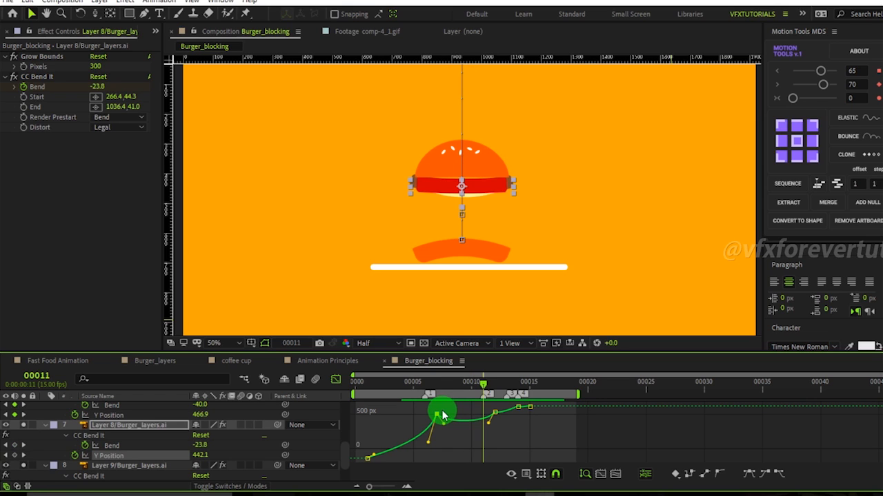
key("Page_Down")
key("Page_Up")
key("Page_Up")
key("Page_Up")
key("Page_Up")
key("Page_Up")
key("Page_Up")
key("Page_Up")
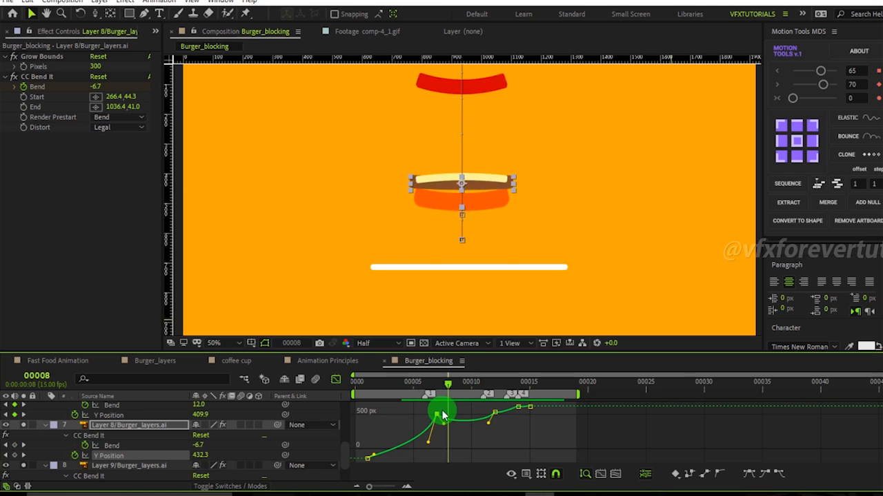
key("Page_Down")
key("Page_Down")
key("Page_Down")
key("Page_Down")
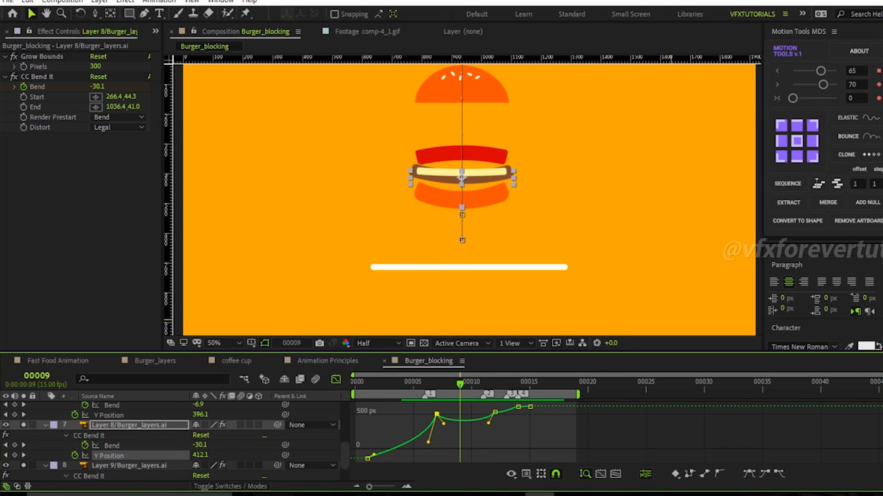
left_click_drag(616, 412, 445, 413)
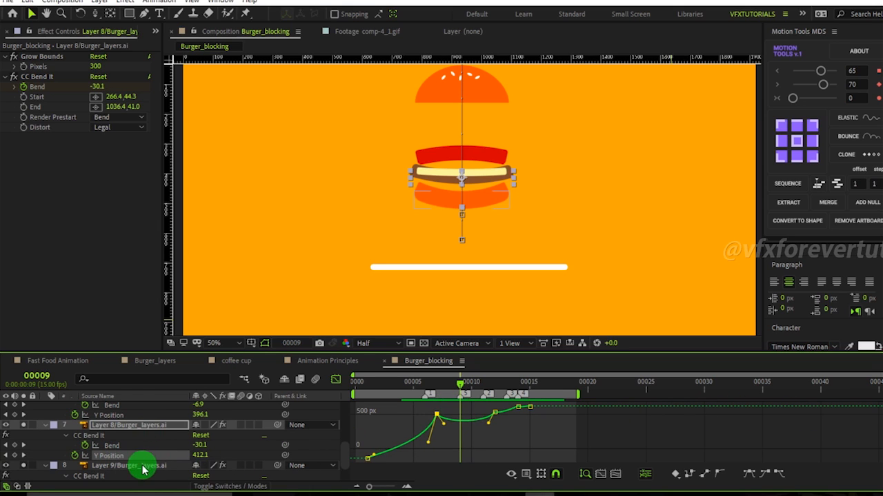
left_click(312, 436)
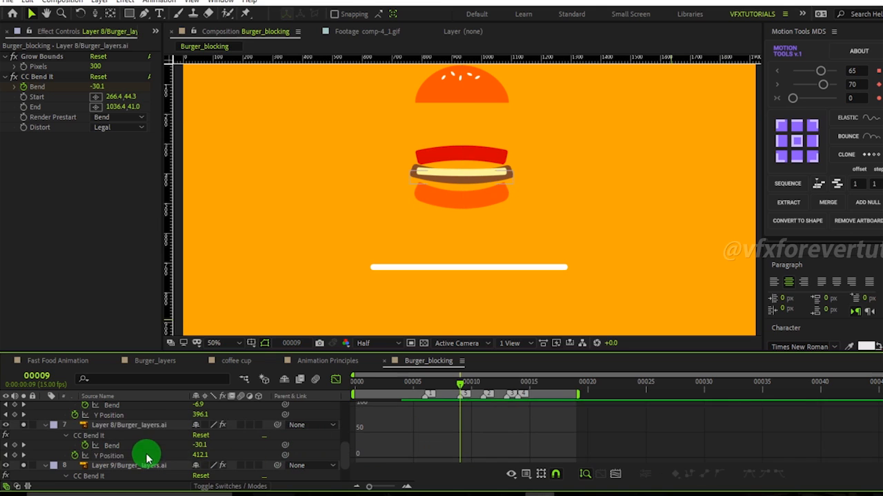
left_click(140, 427)
mouse_move(201, 456)
left_mouse_down()
mouse_move(235, 460)
mouse_move(211, 464)
left_mouse_up()
key("ctrl+z")
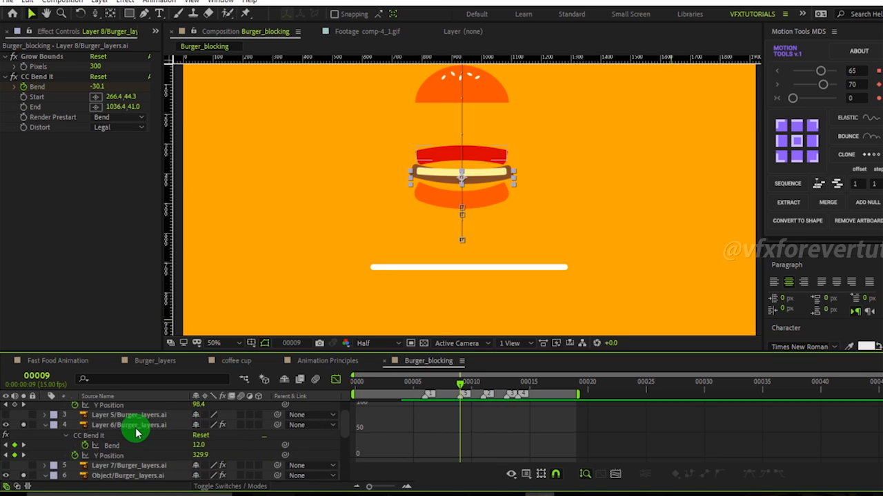
Set Layer 4's Y Position at frame 9 to 283.4 and Layer 6's Y Position to 362.9.
scroll(138, 434, "up", 5)
left_click_drag(199, 428, 315, 433)
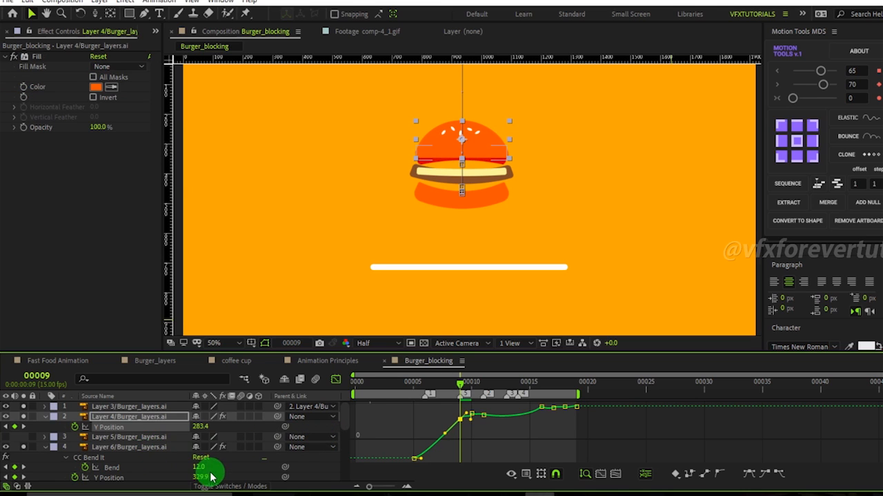
left_click_drag(199, 475, 218, 473)
scroll(189, 476, "down", 1)
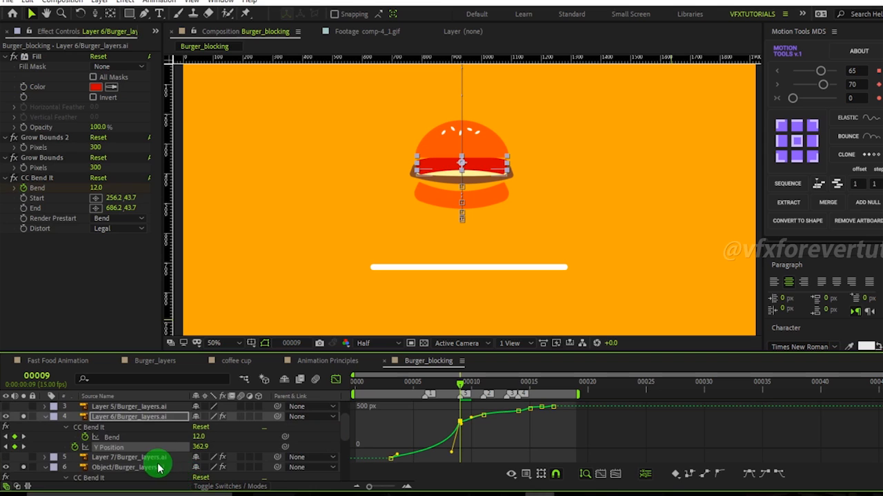
Reshape Layer 4's Y Position curve around its frame 10 keyframe.
scroll(194, 476, "down", 1)
left_click_drag(202, 469, 221, 484)
scroll(144, 474, "down", 1)
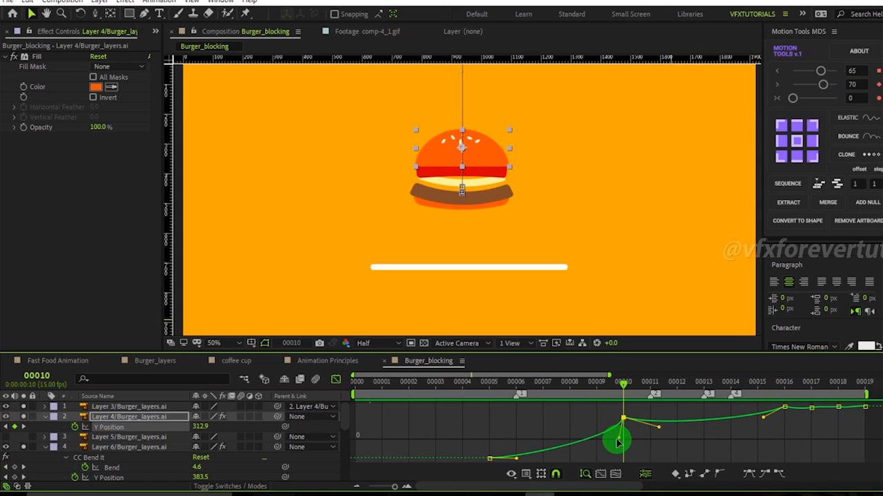
left_click_drag(620, 441, 618, 448)
left_click_drag(623, 384, 623, 418)
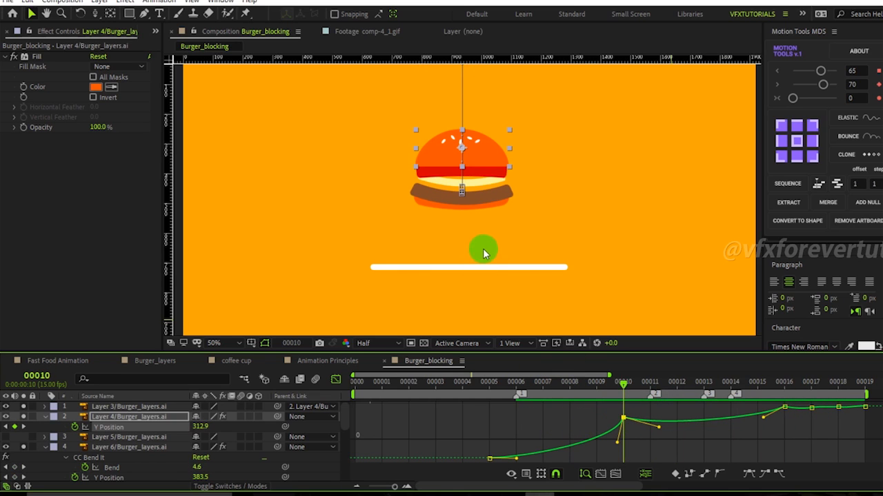
left_click_drag(622, 385, 677, 411)
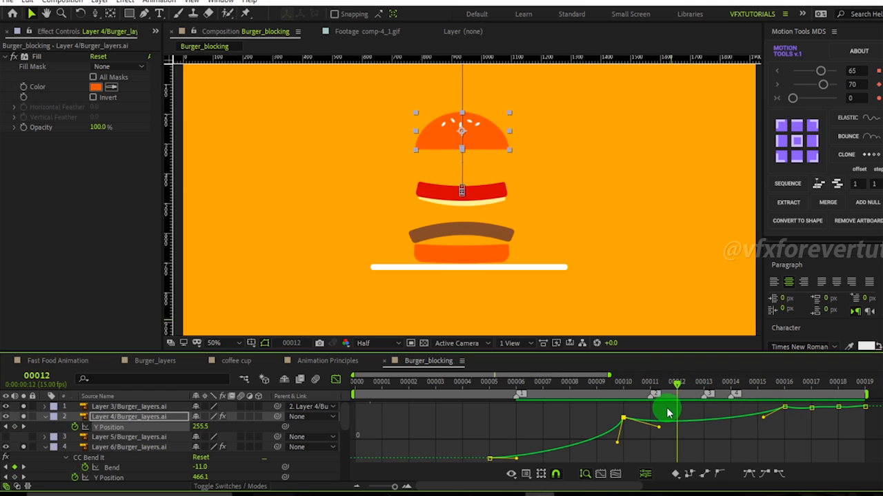
Select the Object layer, reveal its Y Position curve and adjust its keyframes around frame 12.
left_click(462, 207)
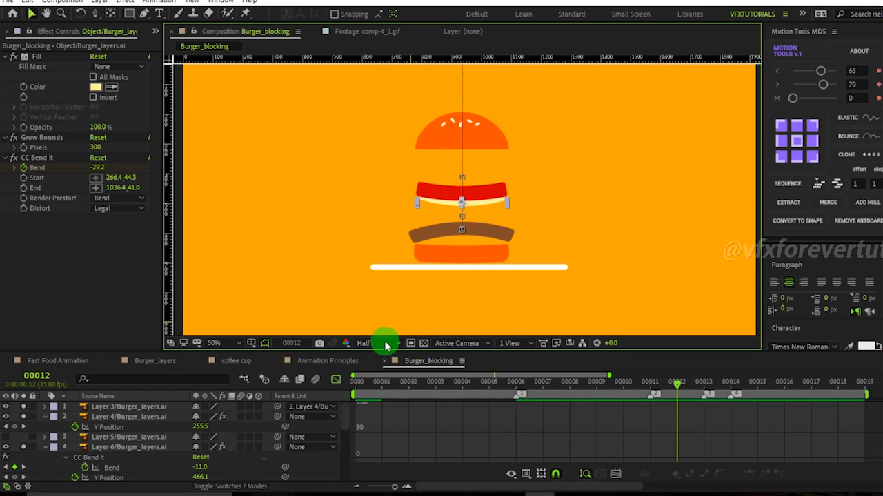
scroll(131, 445, "down", 5)
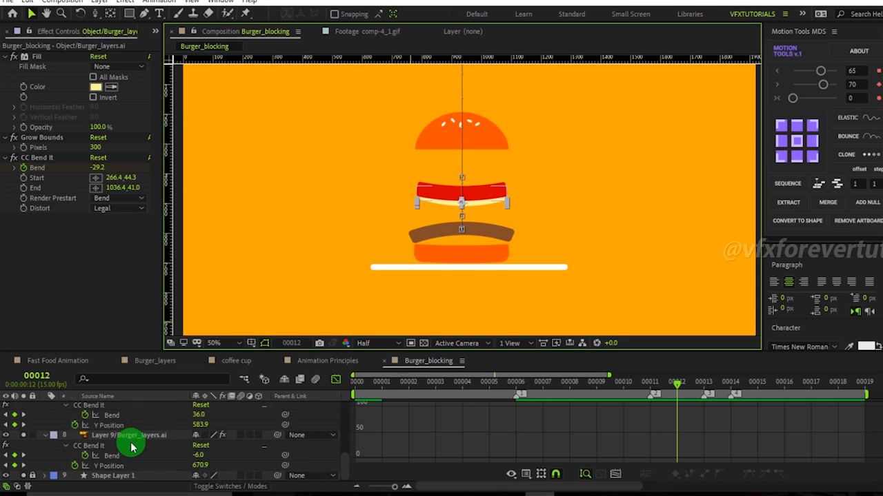
left_click(119, 447)
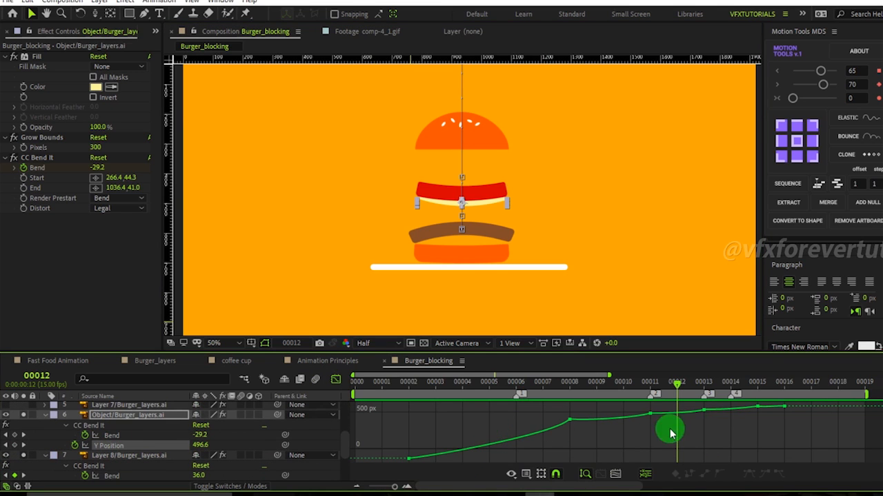
mouse_move(668, 393)
left_mouse_down()
mouse_move(649, 395)
mouse_move(700, 398)
mouse_move(676, 396)
left_mouse_up()
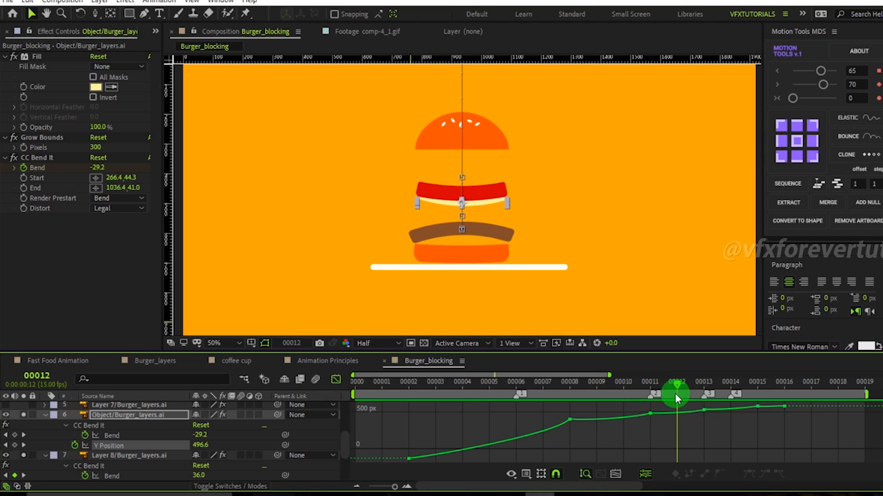
left_click(700, 431)
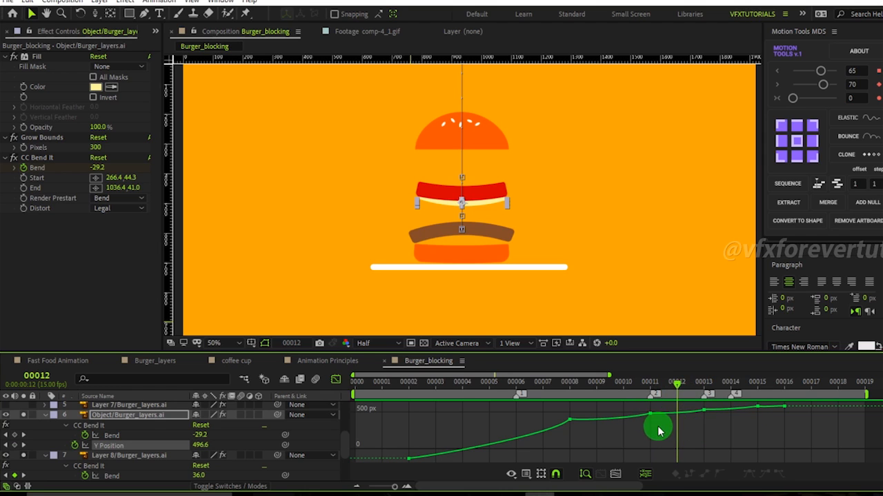
mouse_move(655, 392)
left_mouse_down()
mouse_move(645, 392)
mouse_move(669, 396)
left_mouse_up()
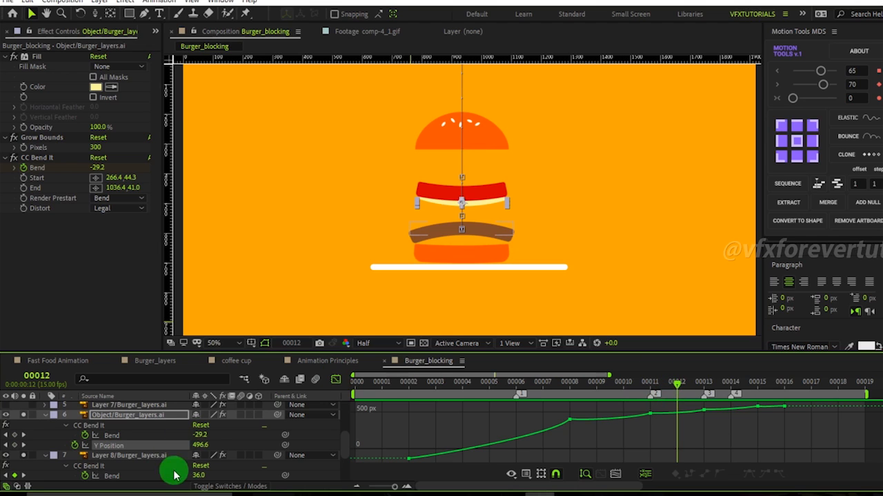
left_click_drag(204, 451, 225, 453)
left_click_drag(676, 388, 584, 280)
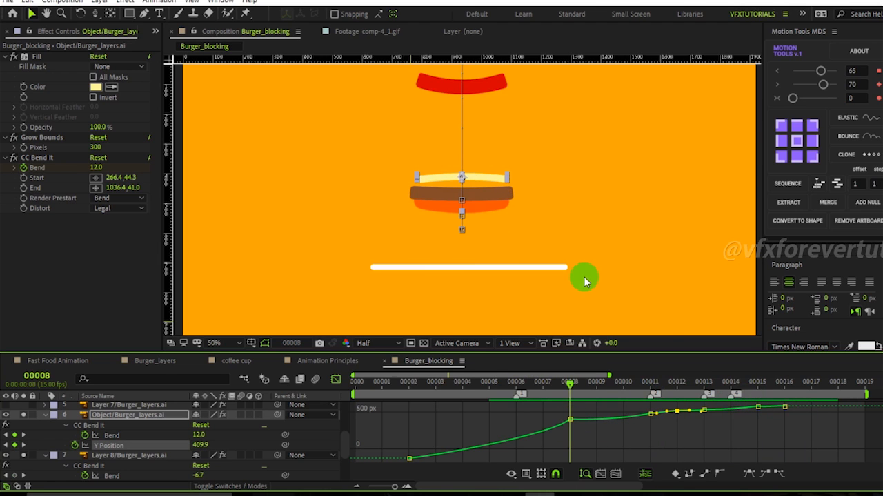
Zoom the viewer out, then play and scrub the animation to review the layers' drop.
key("comma")
left_click(654, 185)
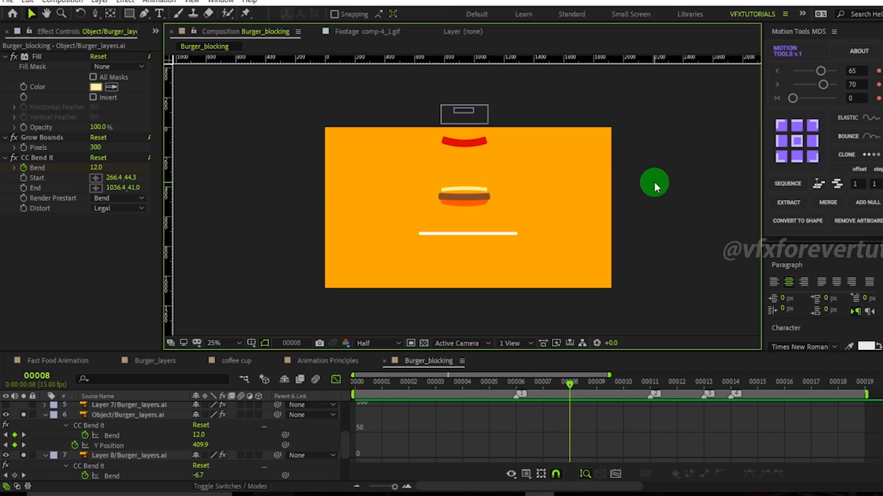
scroll(343, 425, "up", 5)
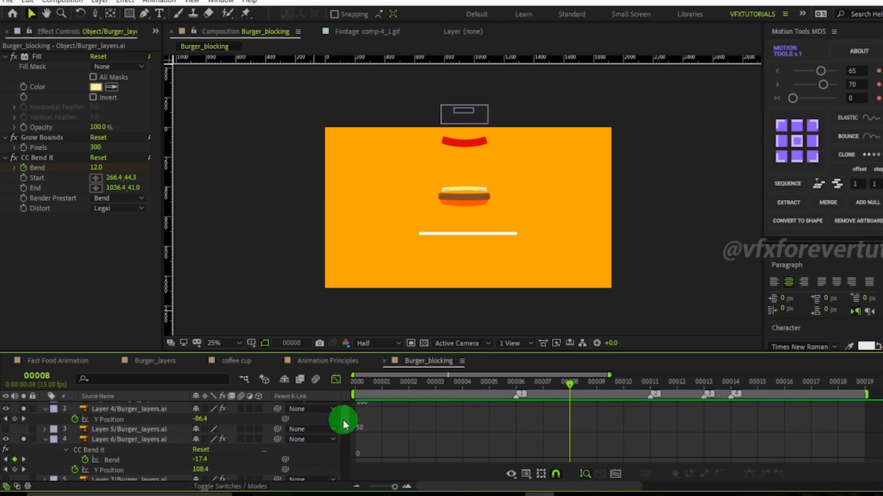
scroll(342, 426, "up", 1)
key("space")
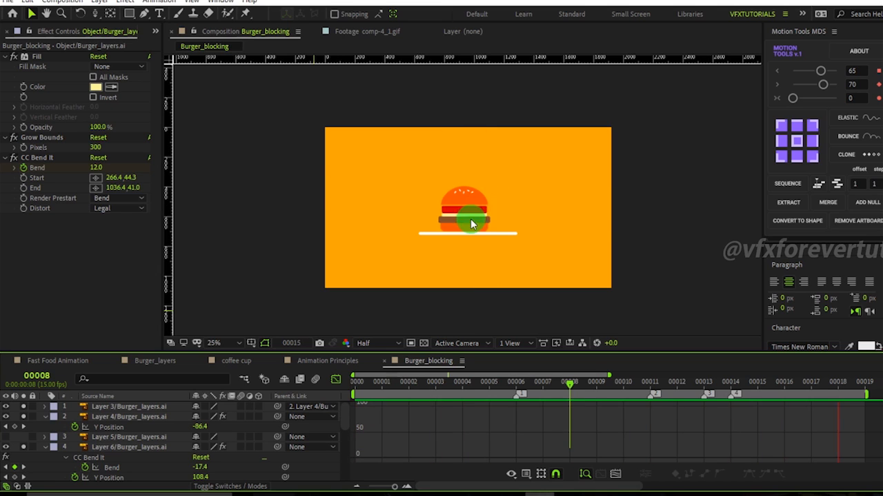
mouse_move(550, 385)
left_mouse_down()
mouse_move(562, 383)
mouse_move(437, 383)
mouse_move(528, 384)
mouse_move(643, 408)
mouse_move(755, 409)
mouse_move(544, 413)
mouse_move(608, 413)
left_mouse_up()
left_click_drag(667, 412, 735, 418)
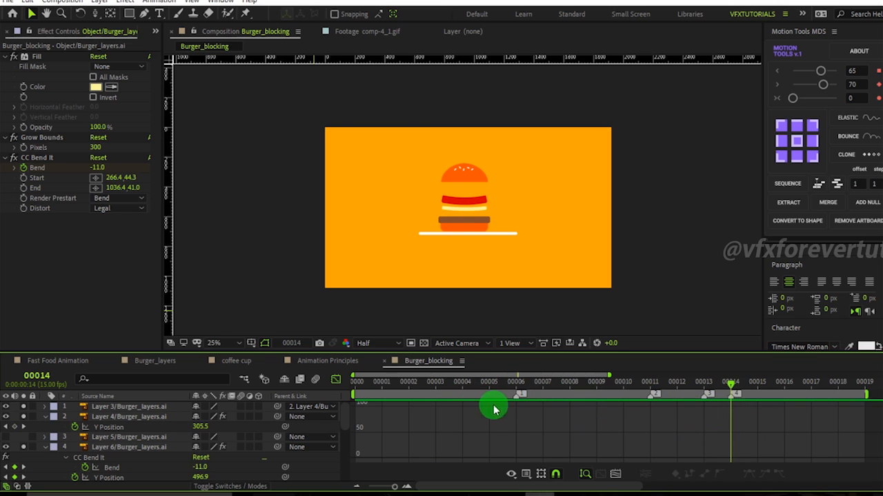
Show Layer 4's Scale property and set a Scale keyframe at frame 6.
scroll(466, 196, "up", 2)
left_click(86, 437)
left_click(128, 417)
left_click_drag(542, 394, 585, 431)
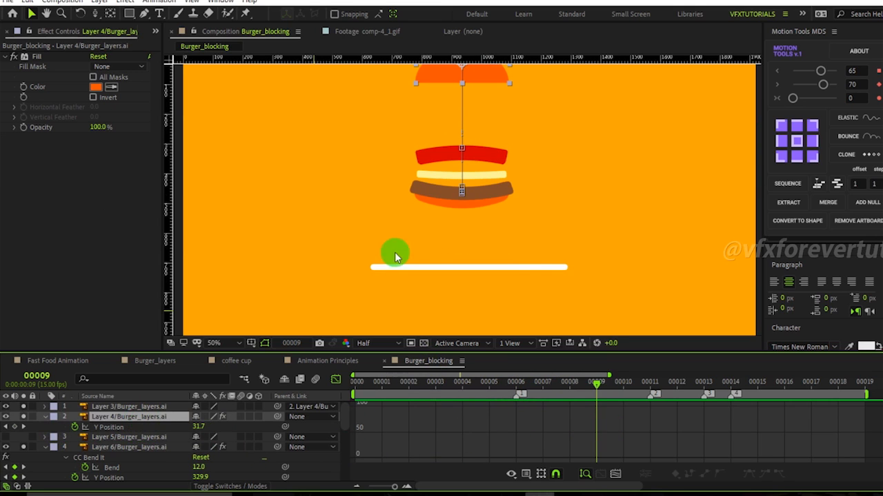
key("comma")
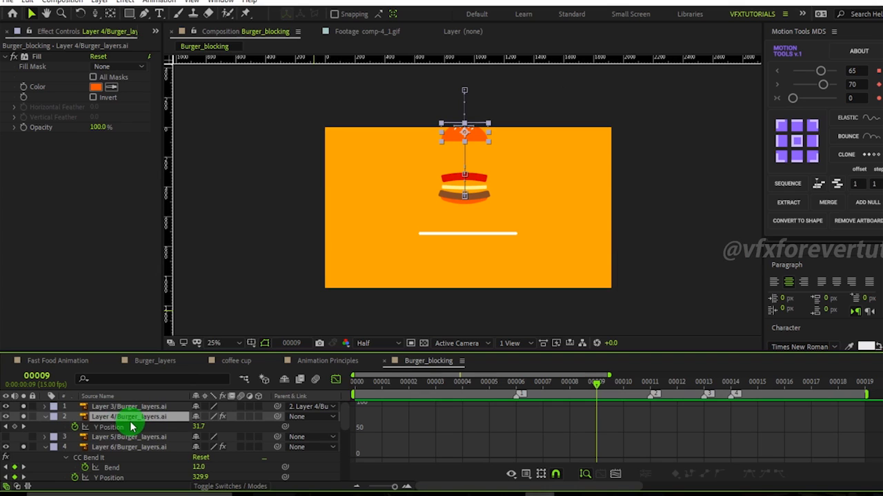
key("shift+s")
left_click_drag(585, 384, 650, 397)
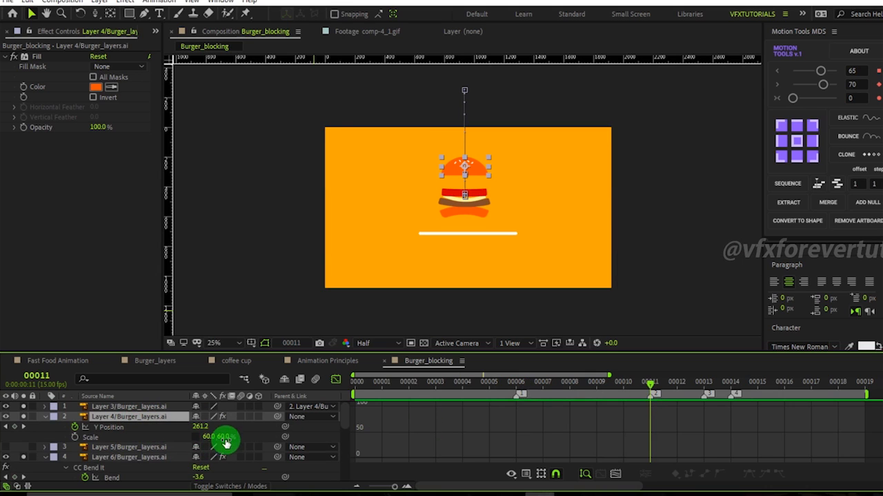
left_click_drag(641, 390, 516, 390)
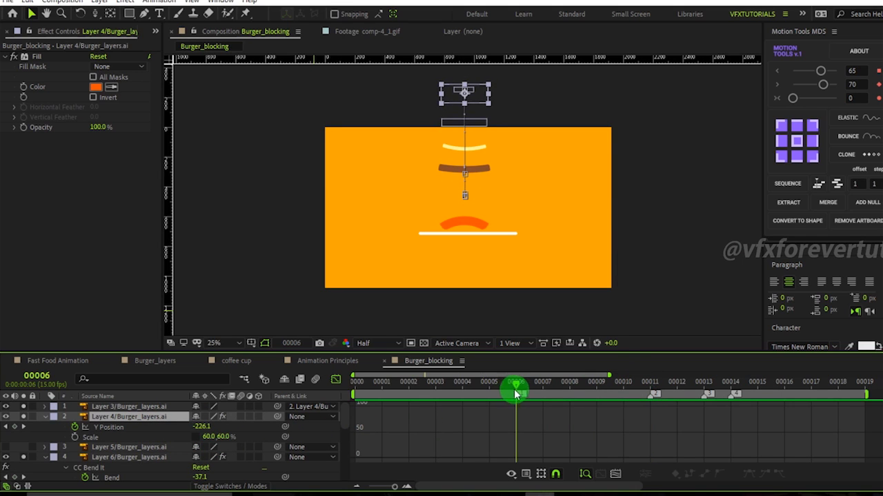
left_click(75, 437)
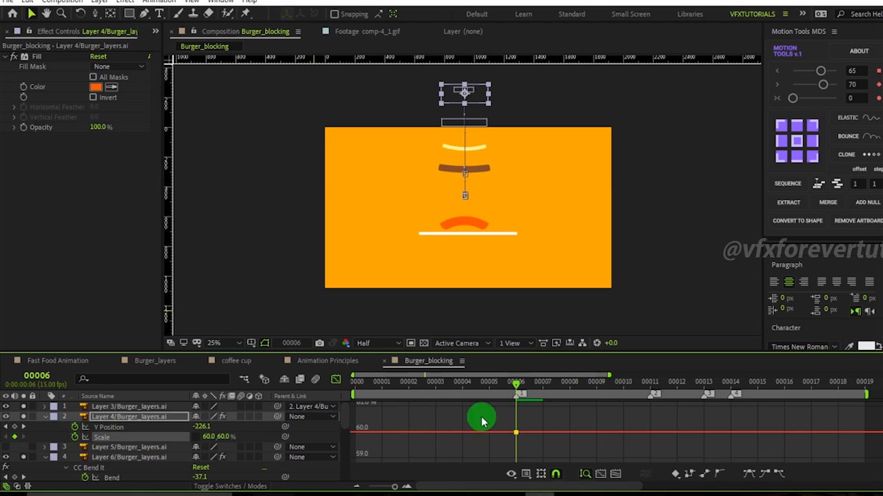
Add another Scale keyframe for Layer 4 at frame 7.
left_click_drag(525, 391, 603, 405)
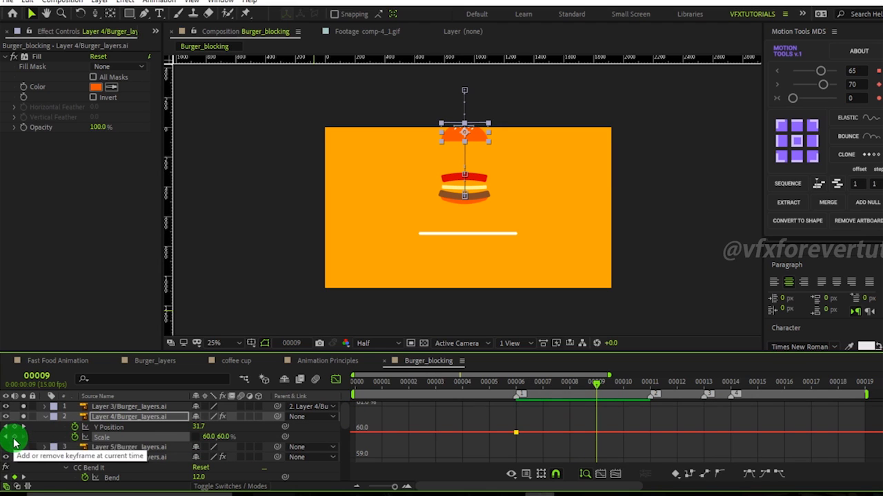
left_click_drag(596, 385, 549, 415)
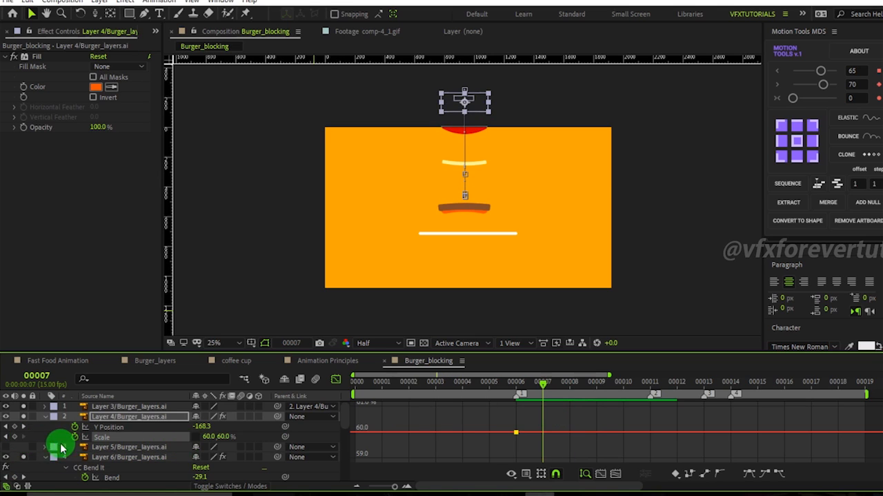
left_click(15, 437)
Set Layer 4's Scale at frame 9 to 52.0, 177.0% for a stretch.
left_click_drag(550, 390, 601, 398)
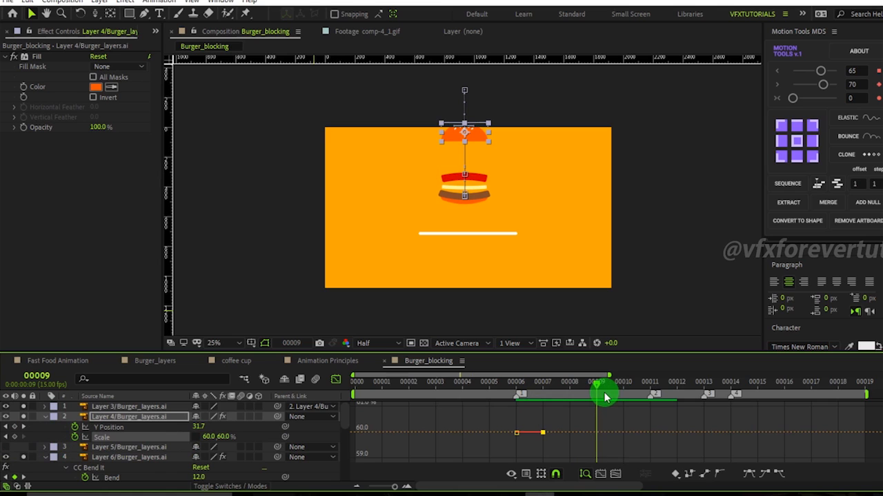
left_click_drag(229, 442, 304, 445)
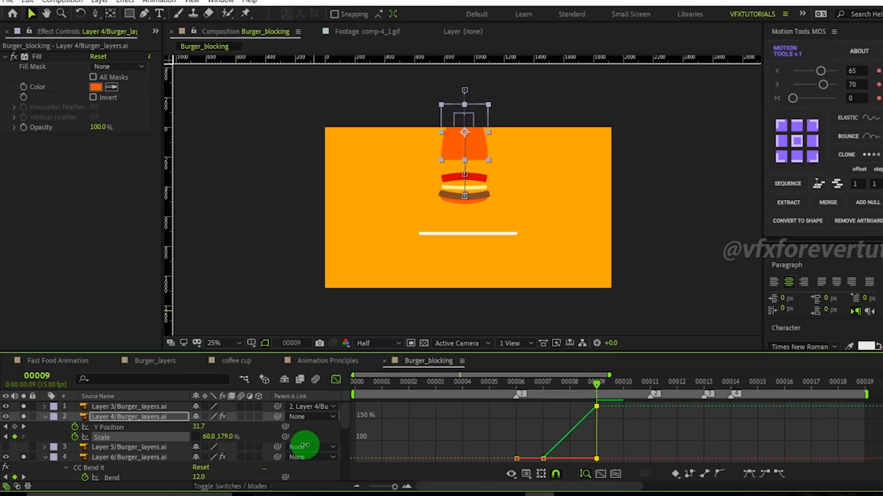
left_click_drag(597, 390, 656, 414)
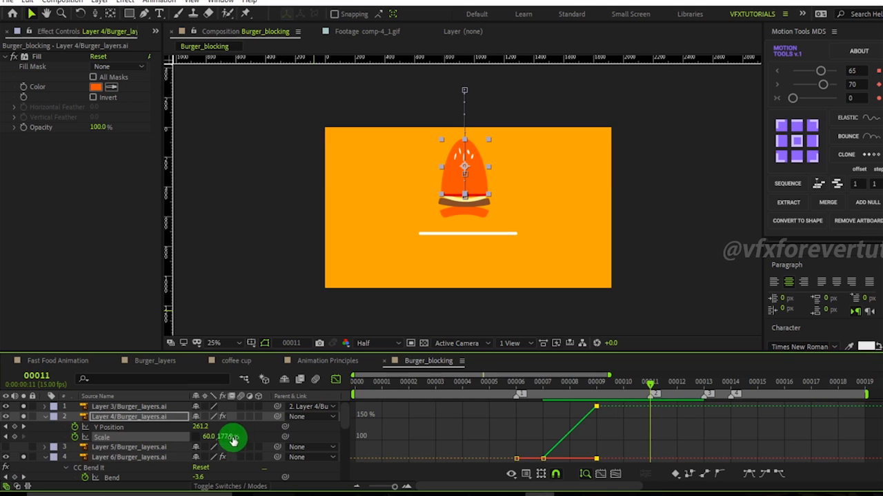
left_click(597, 387)
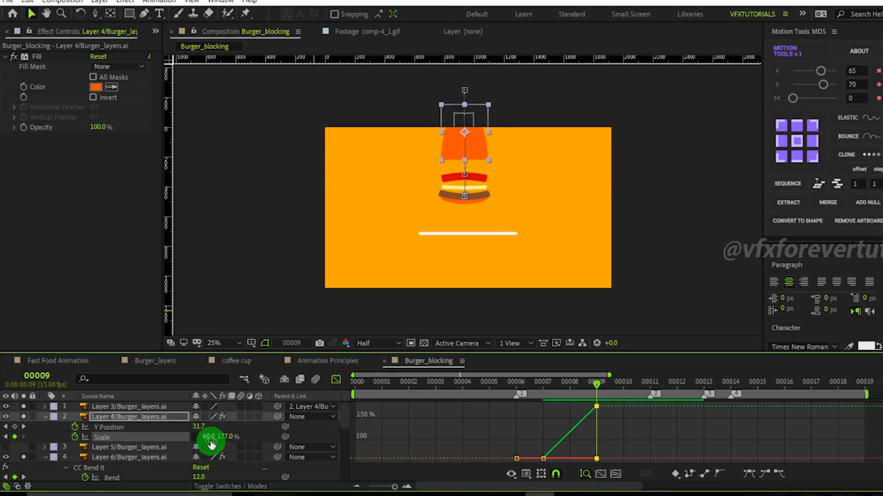
left_click_drag(209, 436, 201, 442)
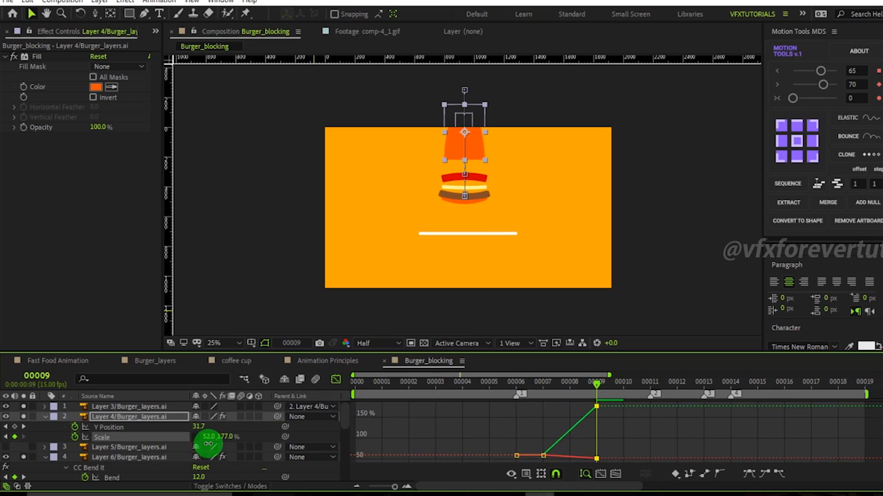
Copy Layer 4's frame 6 Scale keyframe, paste it, and move the copy to frame 10.
left_click_drag(636, 381, 648, 411)
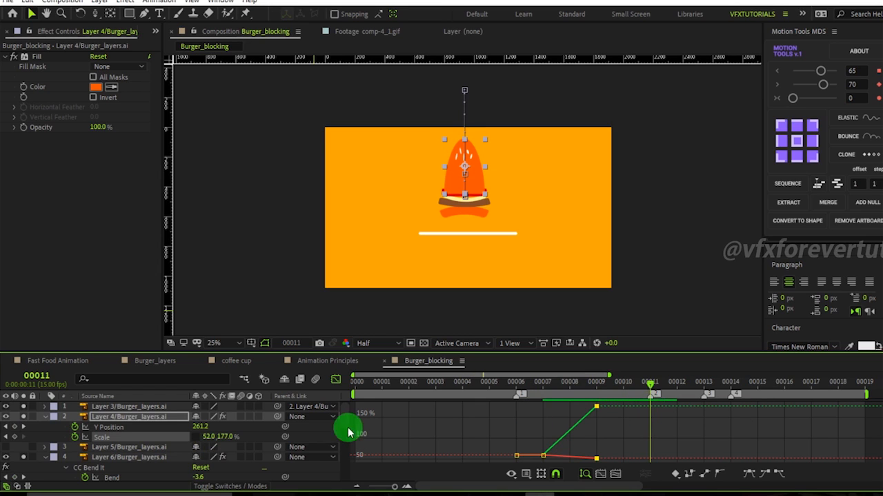
left_click(335, 379)
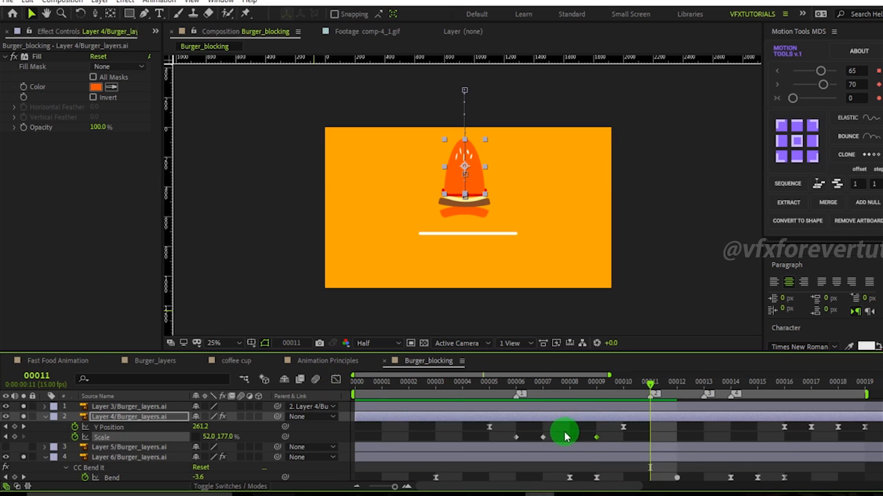
left_click_drag(528, 431, 509, 445)
key("ctrl+c")
key("ctrl+v")
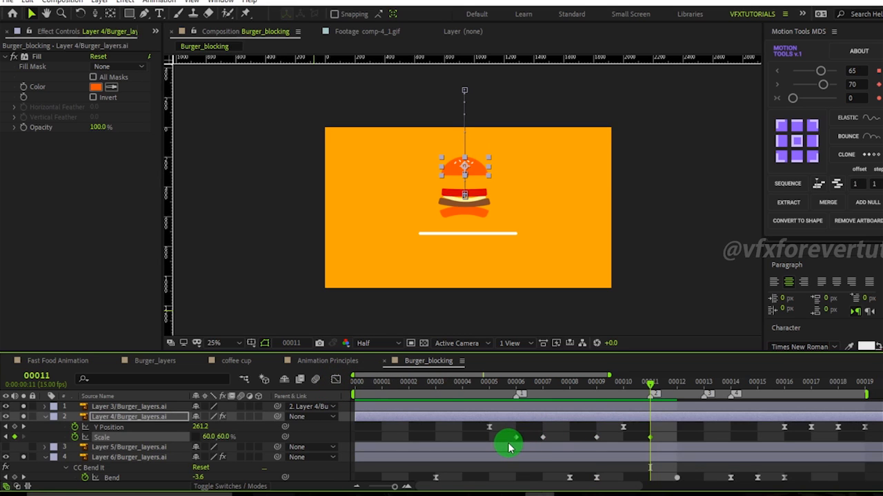
left_click_drag(655, 394, 623, 392)
left_click(655, 427)
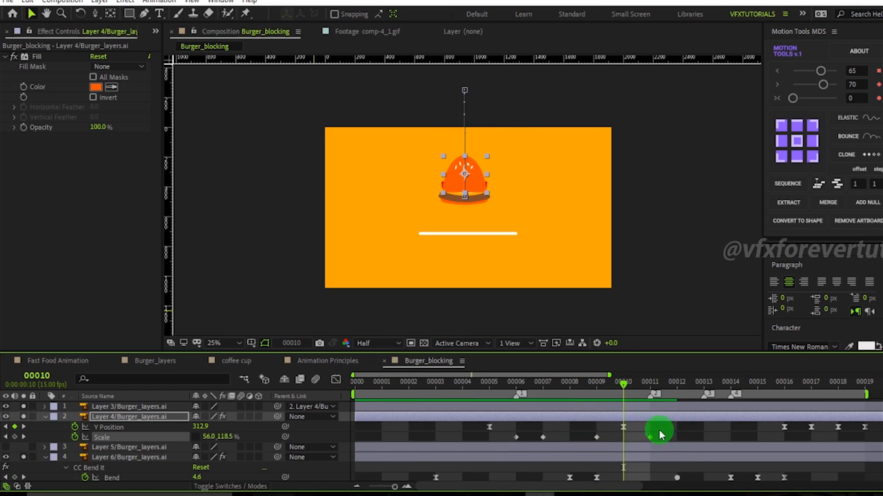
left_click_drag(648, 443, 625, 443)
left_click_drag(623, 384, 481, 451)
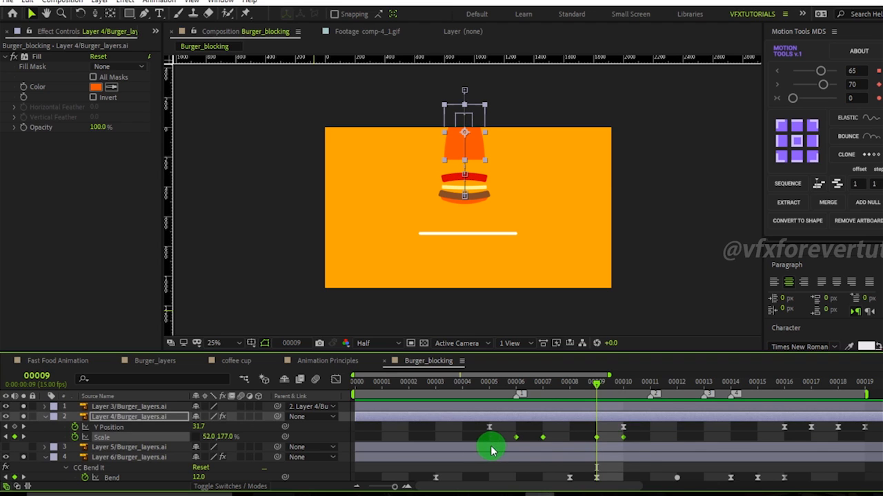
Open the Graph Editor for Layer 4's Scale and switch to the speed graph.
left_click(336, 379)
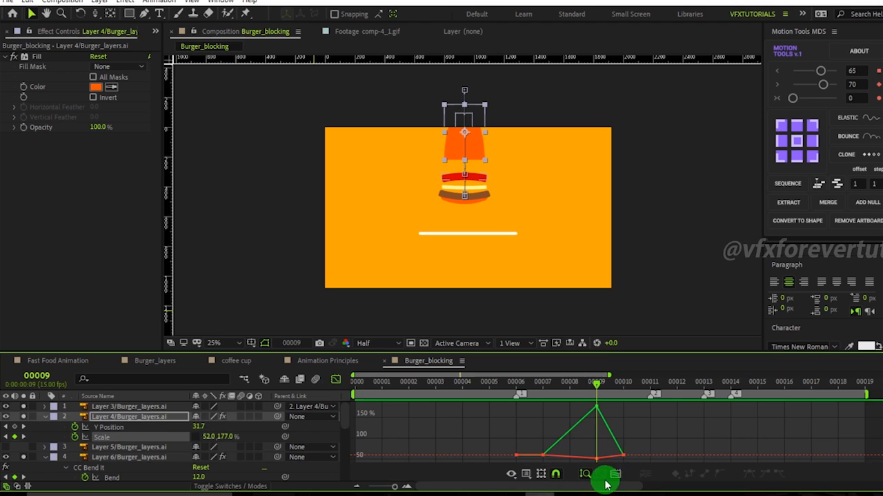
right_click(521, 429)
left_click(593, 326)
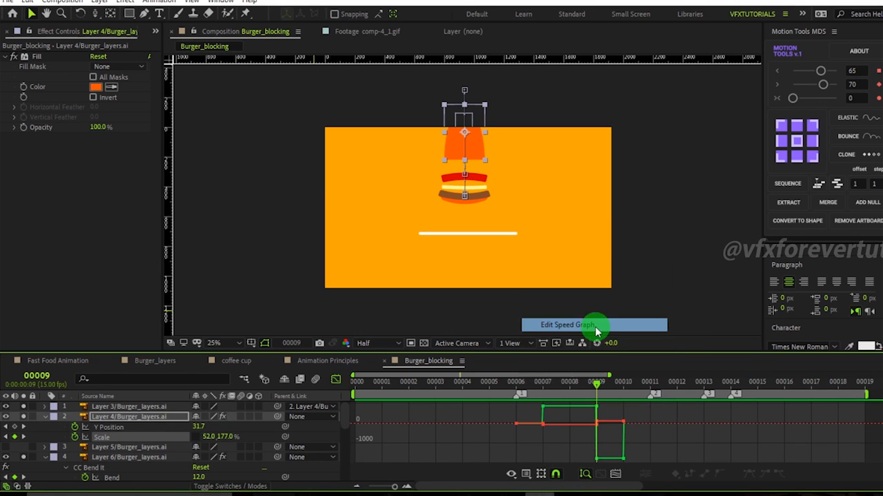
Switch Layer 4's Scale curve in the Graph Editor to the value graph and select its keyframes.
right_click(515, 447)
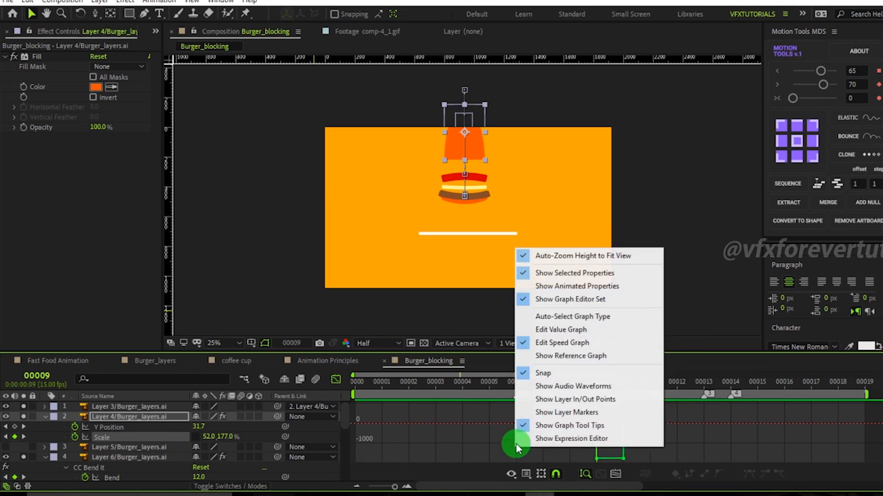
left_click(560, 330)
left_click_drag(684, 428, 493, 414)
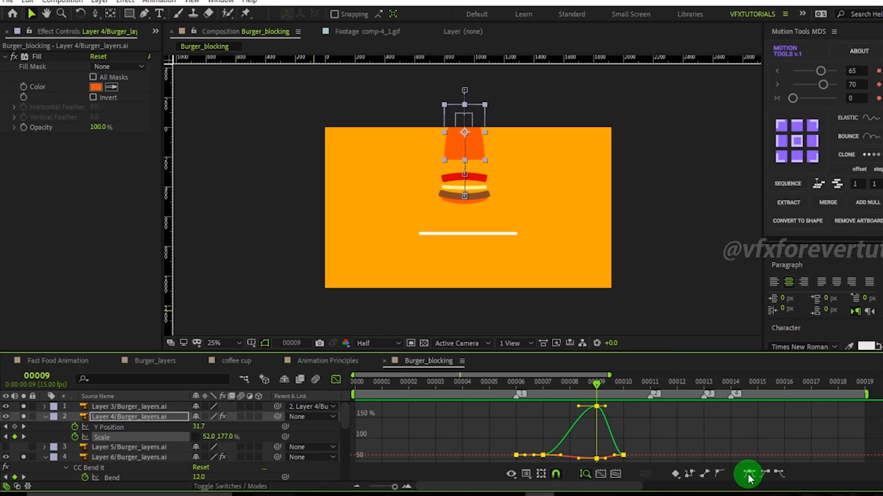
left_click(653, 442)
Adjust the Bezier handles of Layer 4's Scale keyframes at frames 9 and 10 into a sharp stretch spike.
left_click_drag(598, 384, 619, 410)
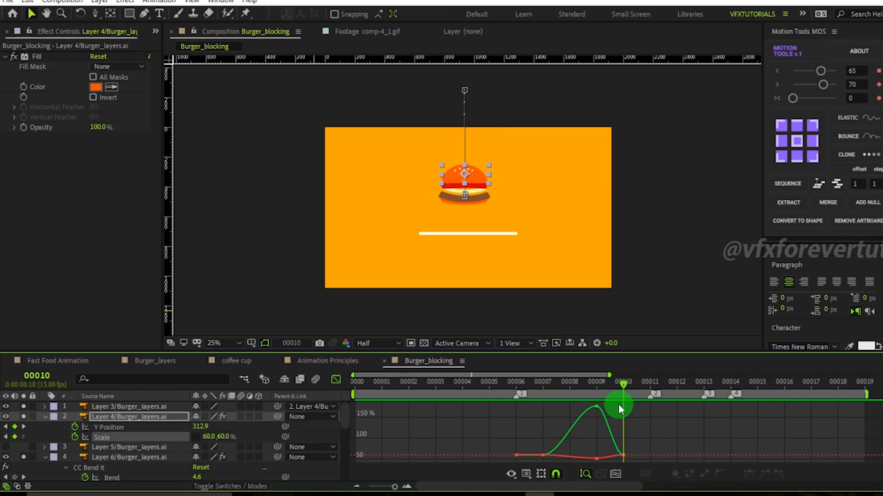
key("period")
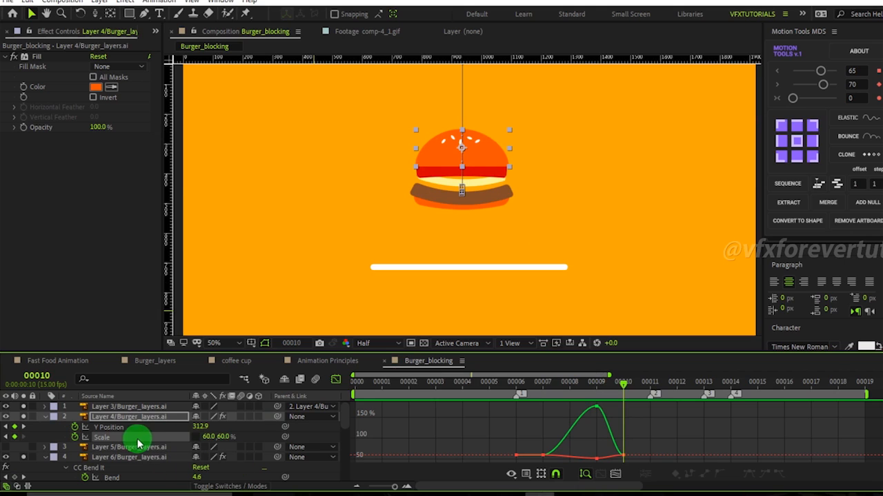
left_click(623, 457)
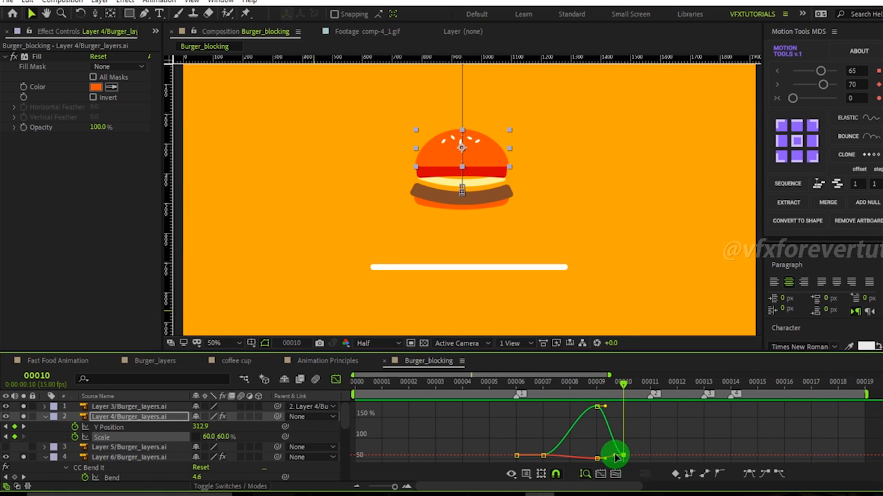
left_click_drag(622, 389, 582, 412)
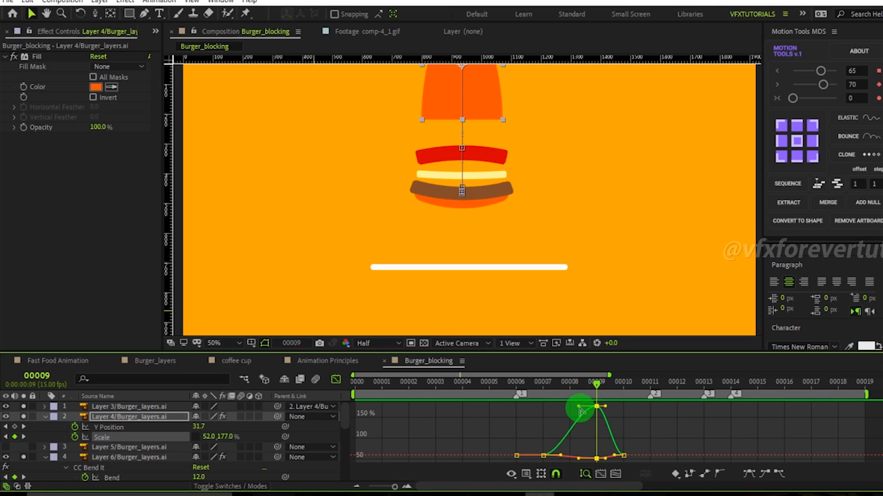
mouse_move(587, 430)
left_mouse_down()
mouse_move(588, 420)
mouse_move(585, 431)
mouse_move(577, 424)
mouse_move(585, 437)
mouse_move(591, 423)
left_mouse_up()
left_click_drag(591, 386, 621, 408)
left_click_drag(640, 450, 606, 456)
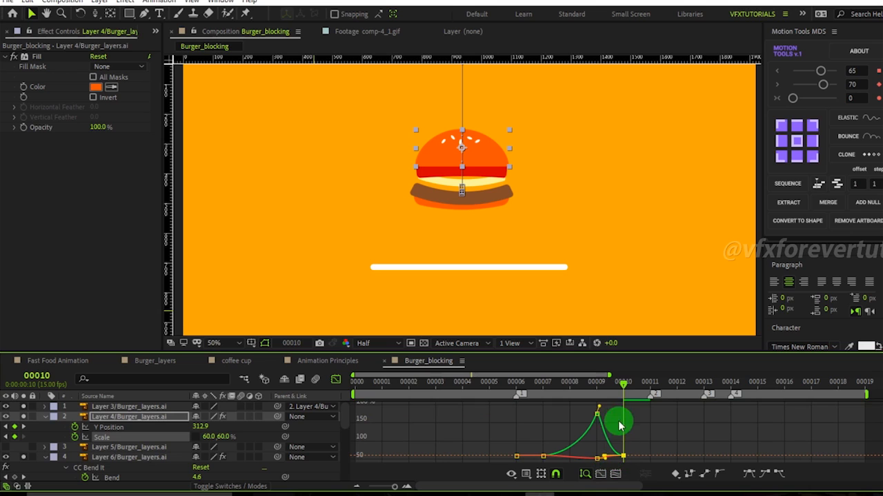
left_click_drag(601, 409, 603, 426)
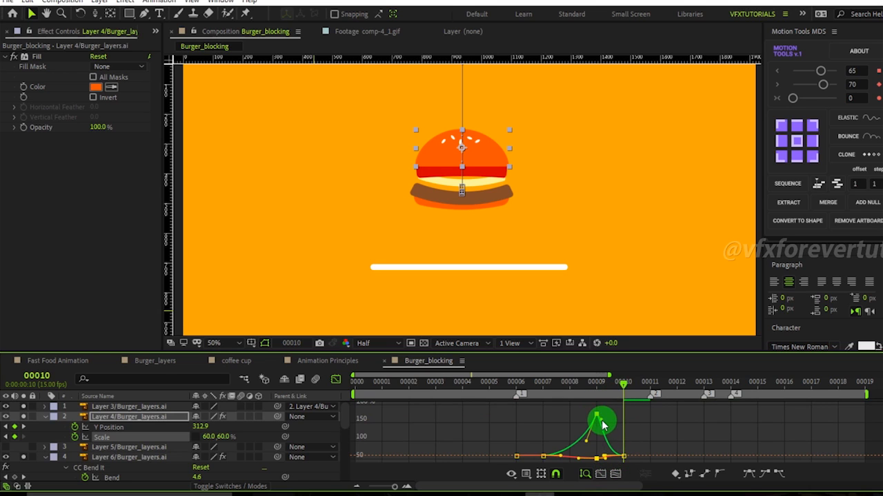
left_click_drag(614, 381, 616, 451)
Preview the Scale stretch around frames 9 and 10 while zooming the viewer.
key("comma")
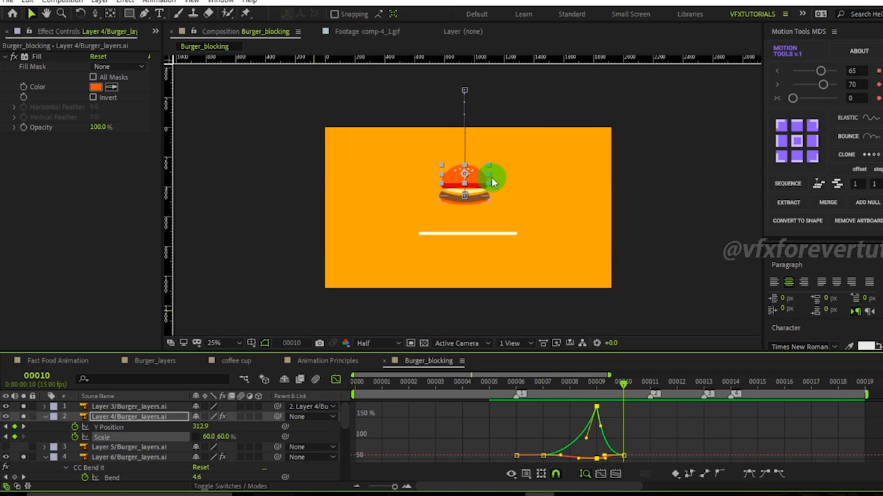
key("period")
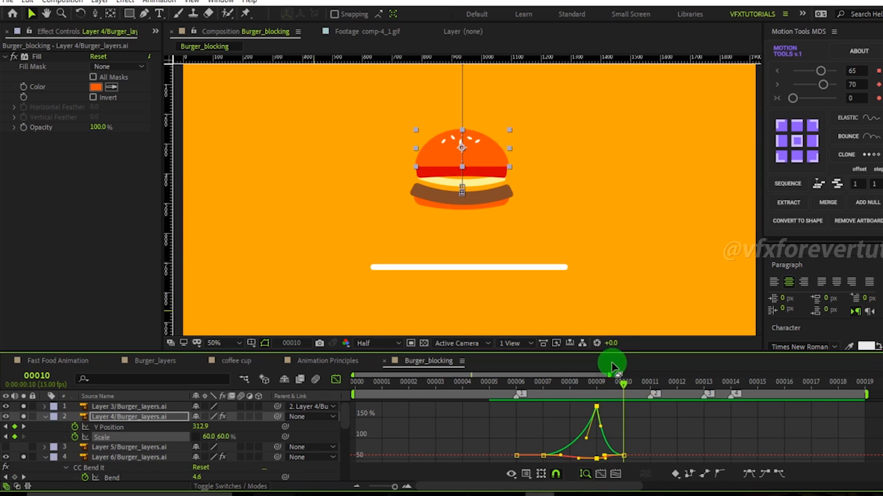
left_click_drag(605, 390, 597, 413)
key("comma")
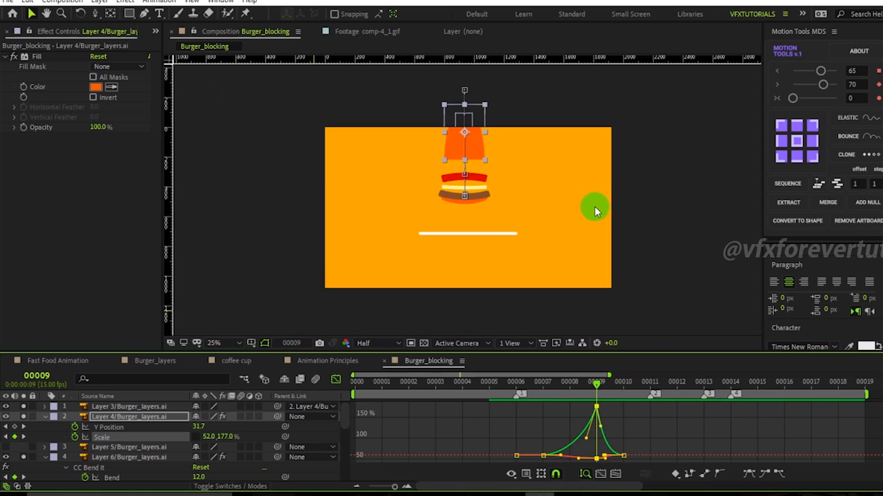
key("space")
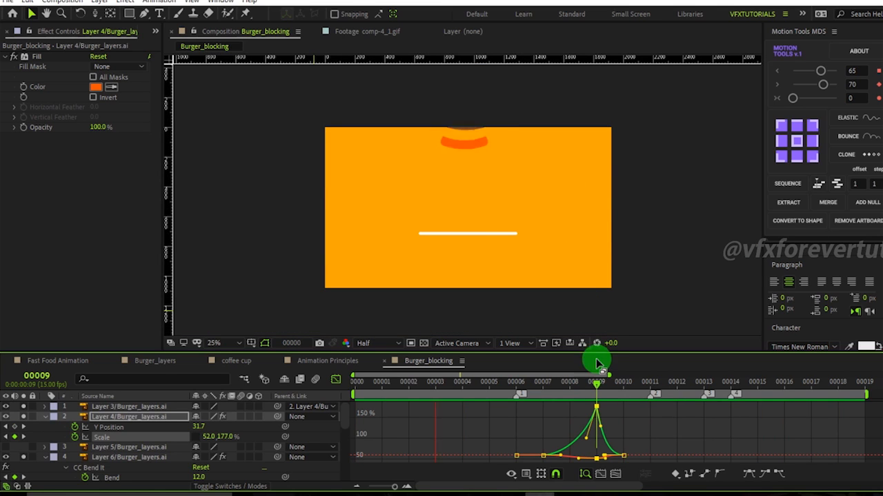
left_click_drag(592, 391, 629, 408)
left_click(666, 436)
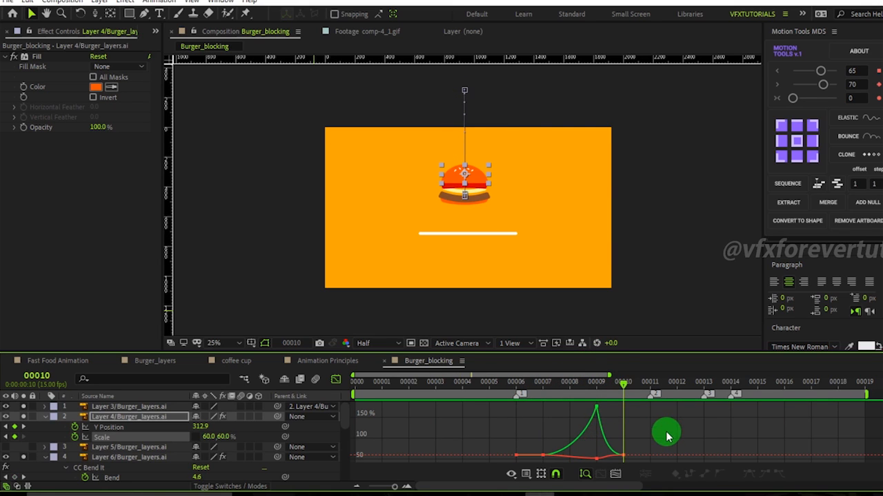
key("period")
key("period")
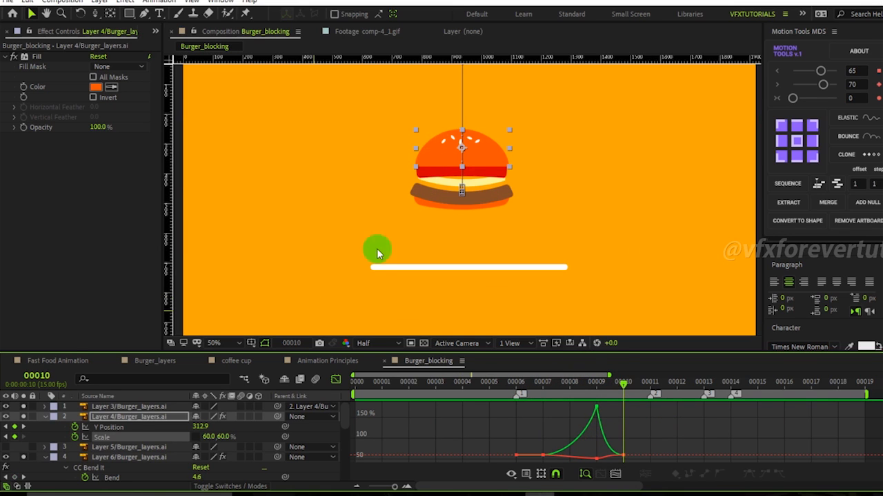
Apply CC Bend It to Layer 4 and place its Start and End points at the bun's left and right sides.
left_click(132, 418)
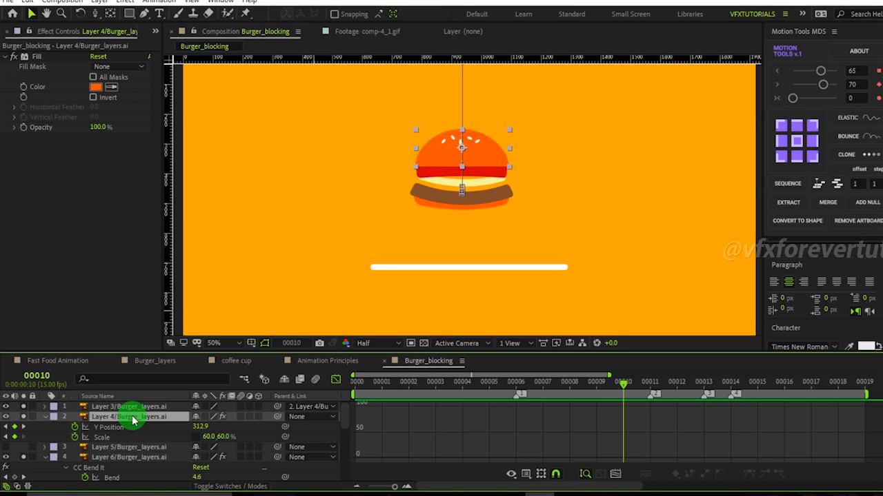
key("ctrl+space")
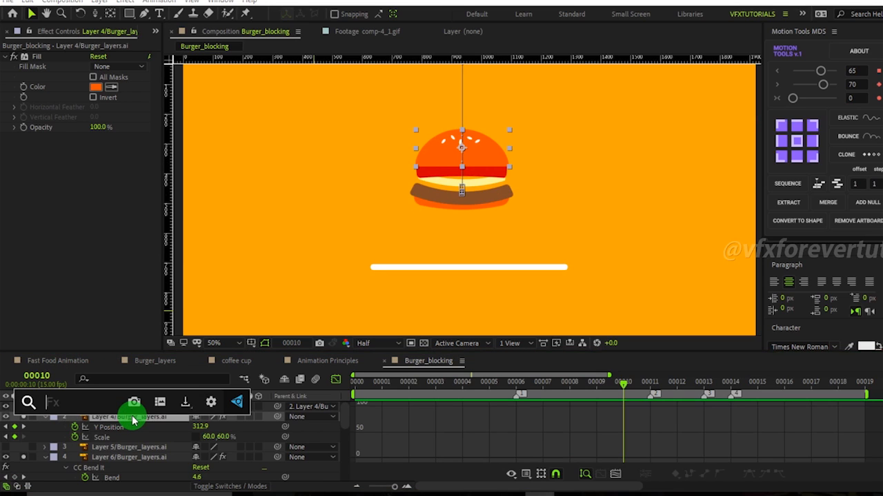
type("cc")
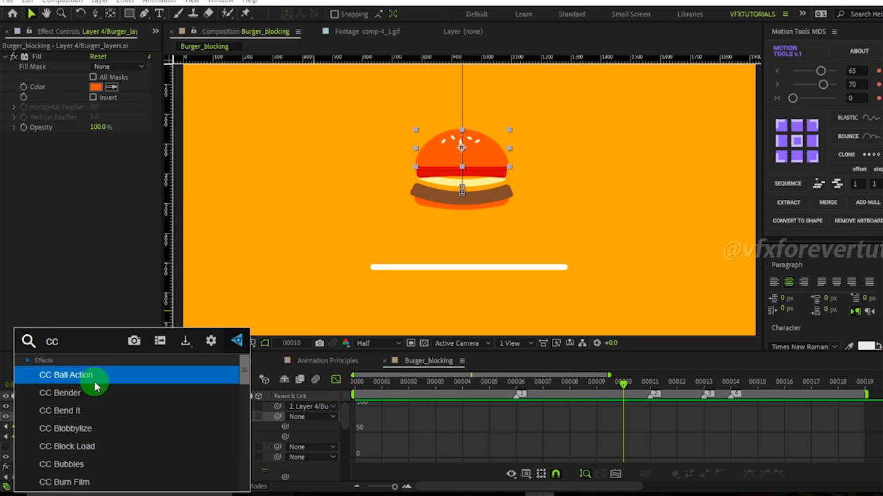
left_click(82, 408)
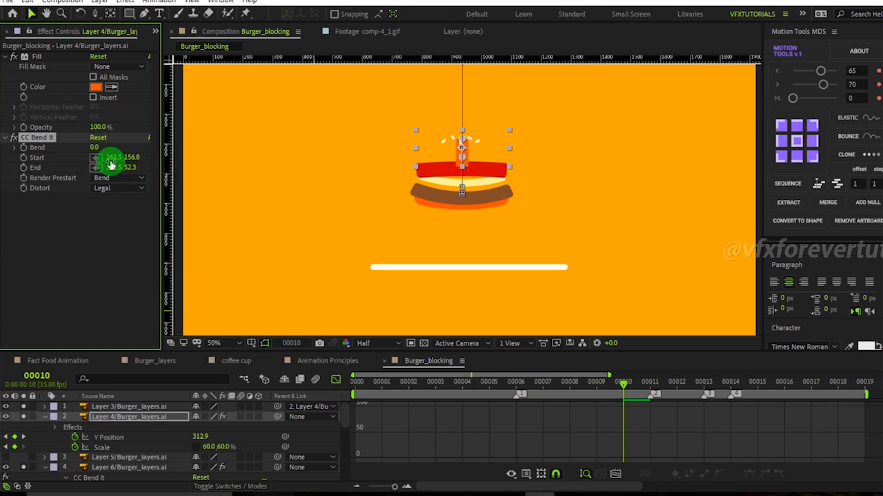
left_click(95, 158)
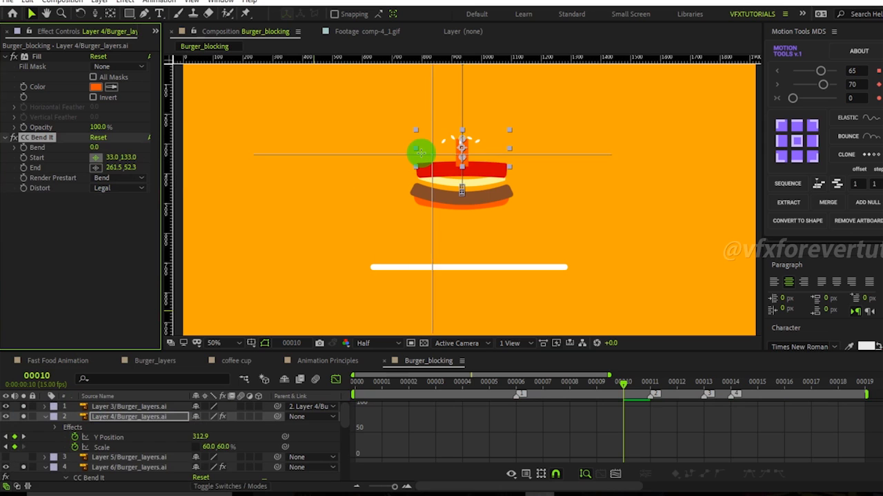
left_click(408, 156)
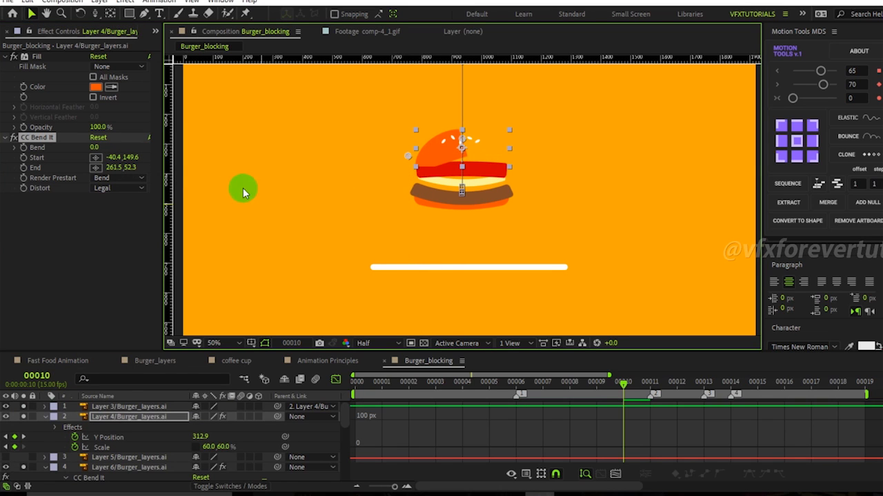
left_click(96, 167)
left_click(528, 159)
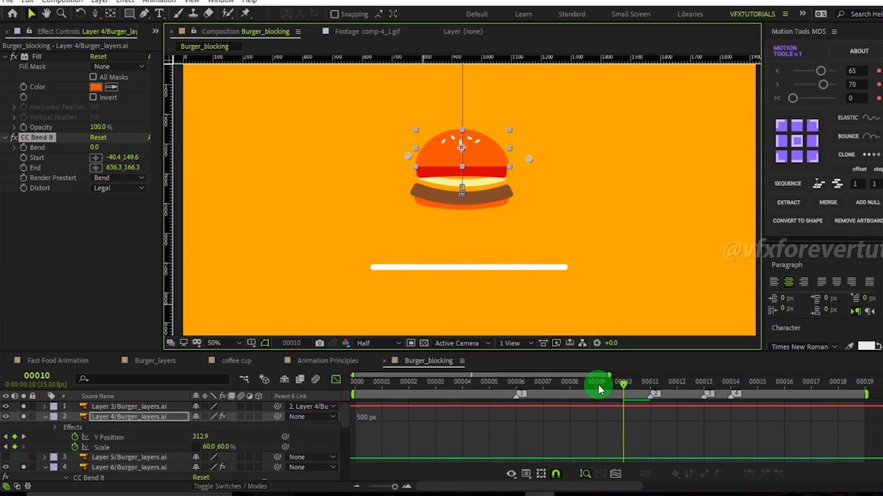
Toggle Layer 4's visibility off and on at frame 10 to check the layers beneath.
left_click_drag(615, 388, 614, 408)
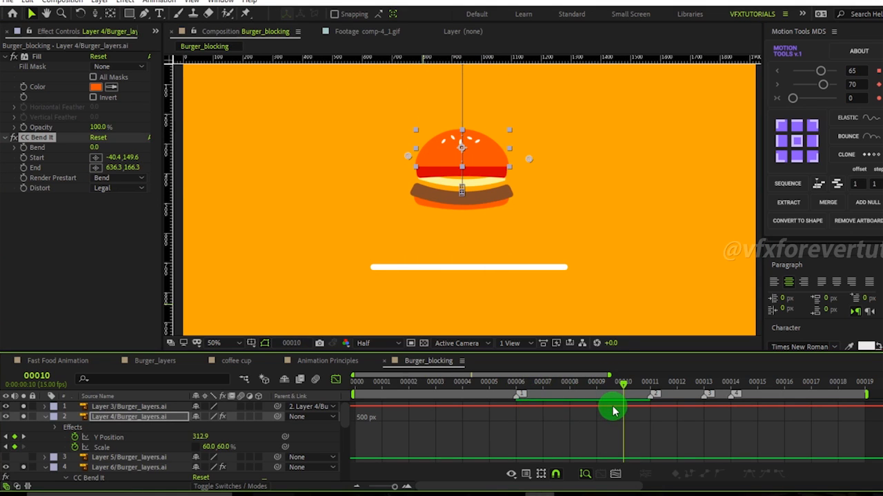
left_click(25, 417)
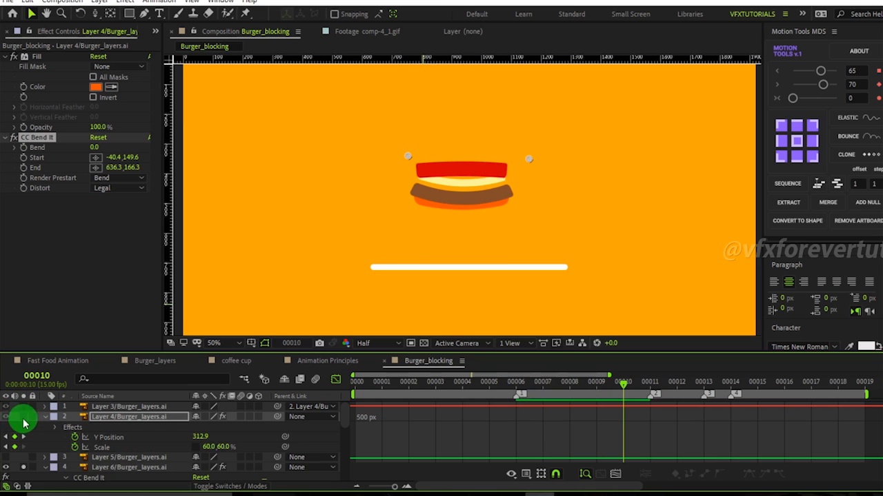
left_click(23, 419)
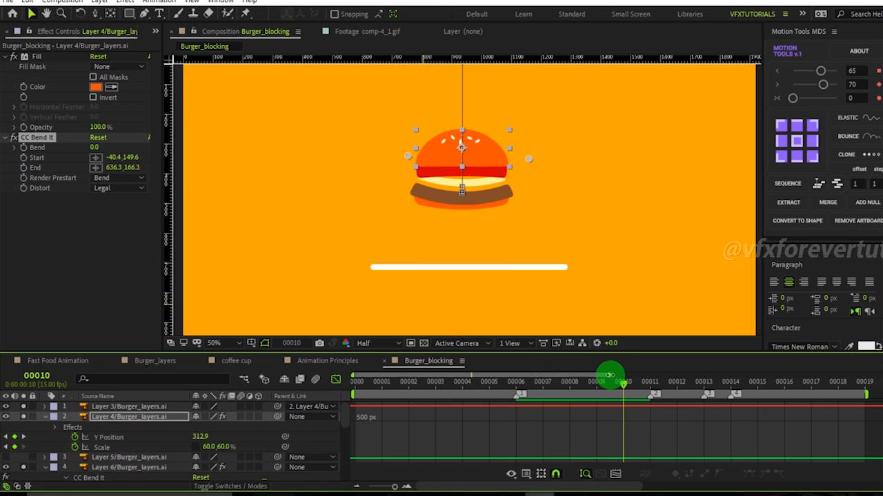
left_click_drag(624, 383, 616, 412)
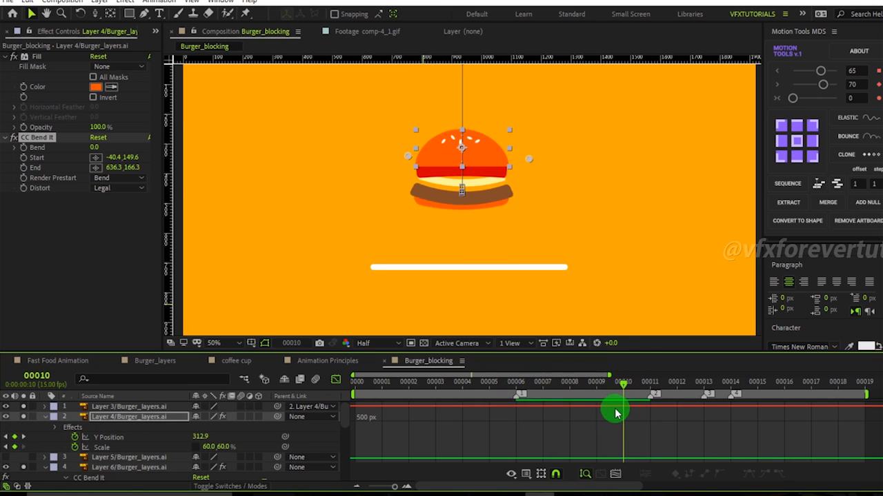
Reposition CC Bend It's Start point to the top centre of the bun.
left_click(116, 419)
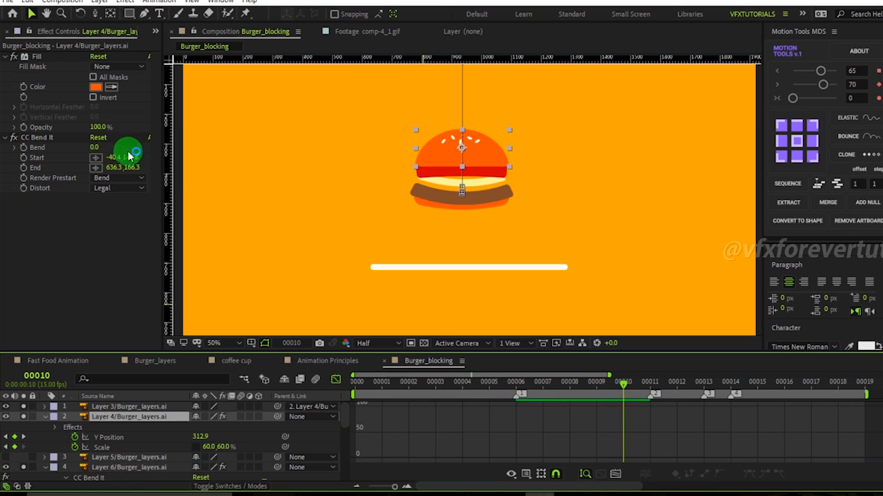
mouse_move(93, 146)
left_mouse_down()
mouse_move(113, 148)
mouse_move(79, 144)
mouse_move(114, 144)
mouse_move(89, 143)
left_mouse_up()
left_click(418, 158)
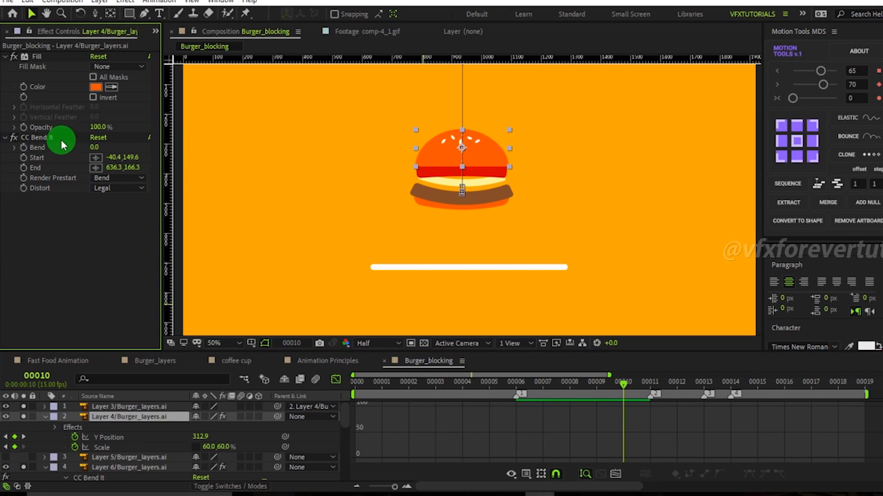
left_click(68, 153)
left_click(96, 157)
left_click(469, 148)
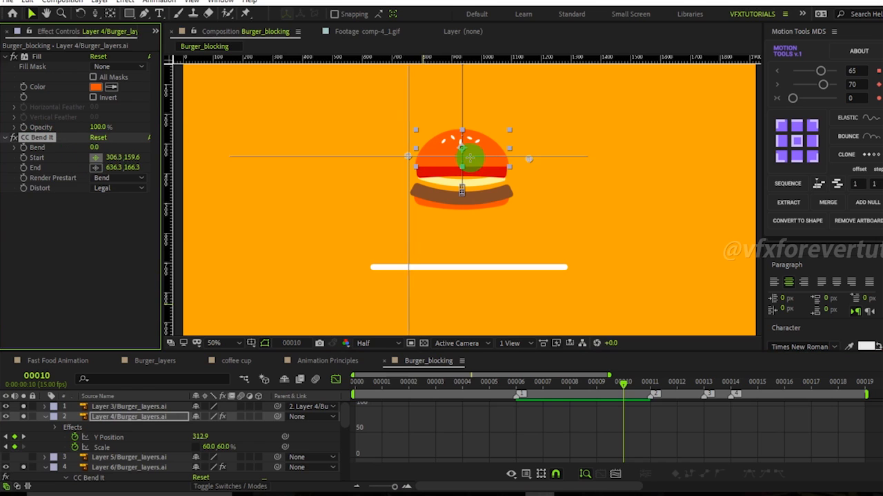
left_click(460, 145)
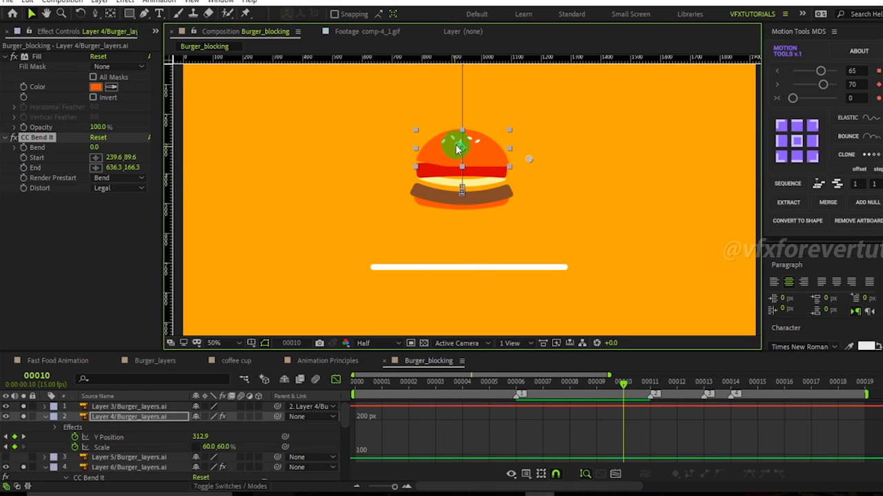
left_click_drag(461, 149, 464, 157)
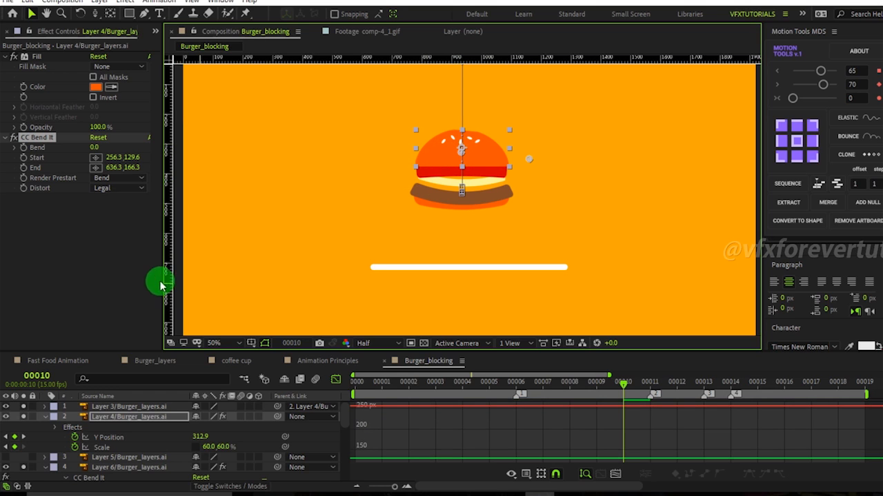
Apply Grow Bounds to Layer 4 and move it above CC Bend It in the effect stack.
left_click(44, 258)
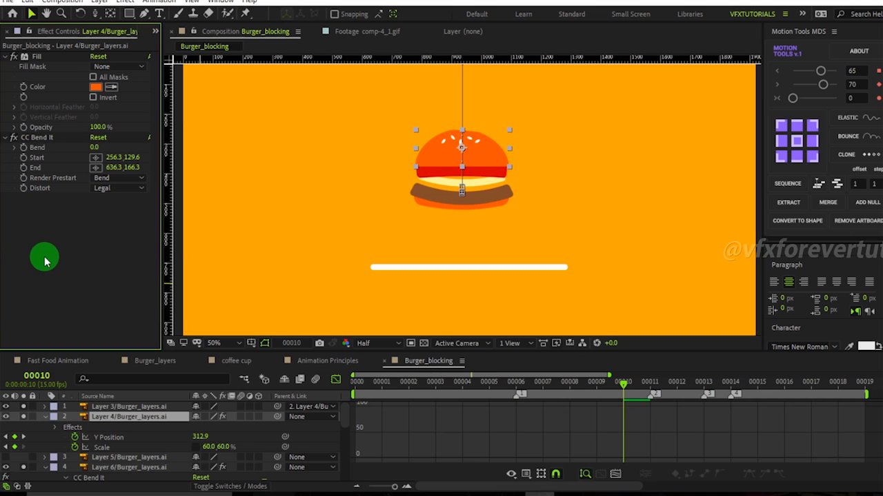
key("ctrl+space")
type("grow")
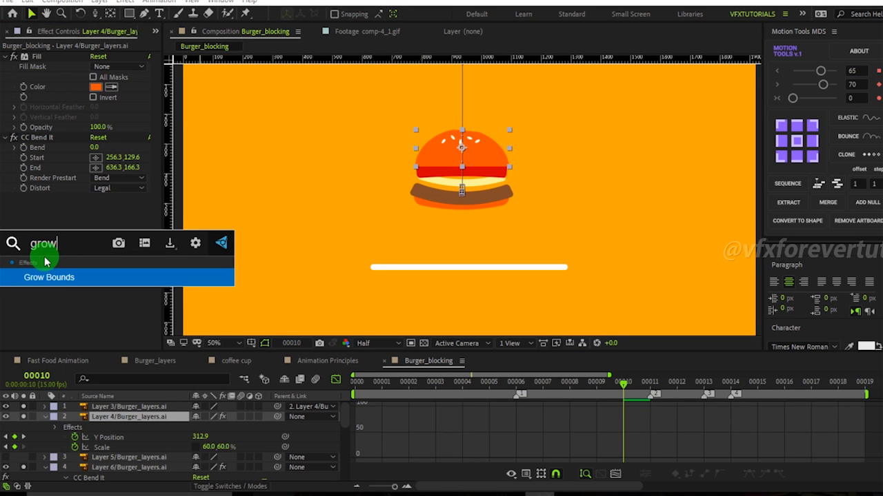
left_click(61, 280)
left_click_drag(50, 198, 40, 133)
Set Grow Bounds' Pixels to 300.
left_click(100, 148)
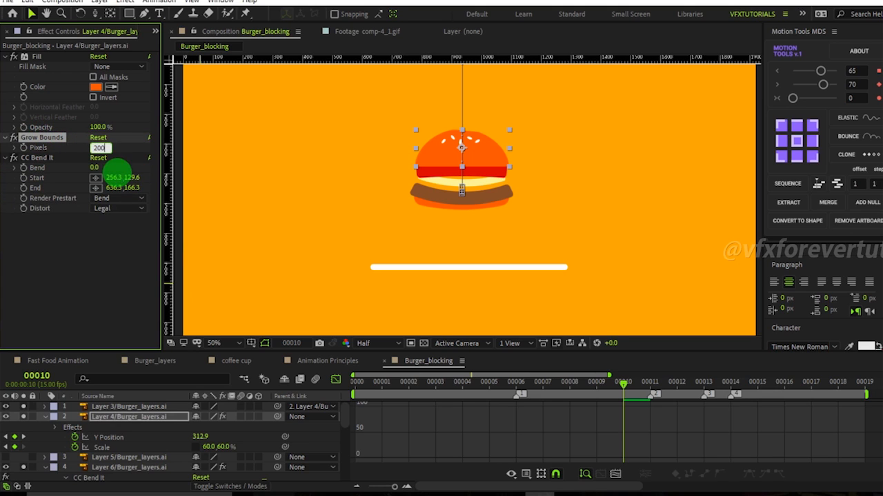
left_click(102, 257)
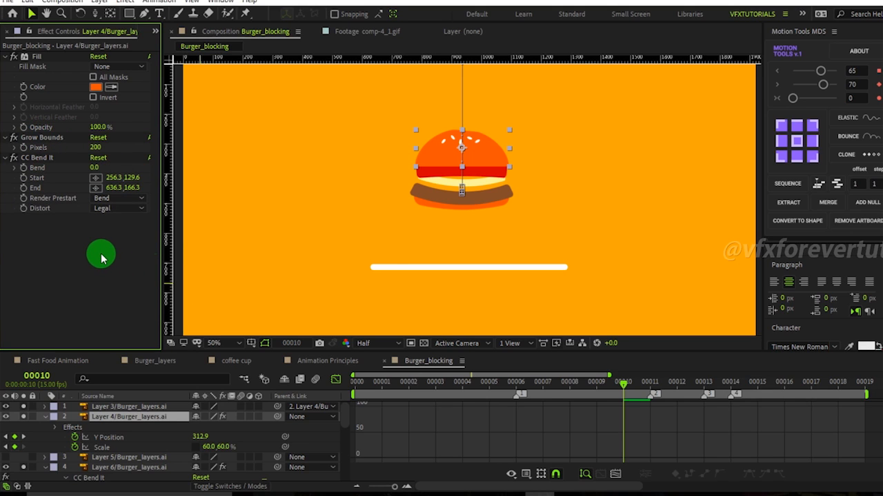
mouse_move(96, 168)
left_mouse_down()
mouse_move(115, 173)
mouse_move(74, 169)
mouse_move(129, 174)
mouse_move(79, 172)
mouse_move(118, 173)
mouse_move(94, 177)
mouse_move(109, 165)
left_mouse_up()
left_click(95, 148)
type("300")
key("Return")
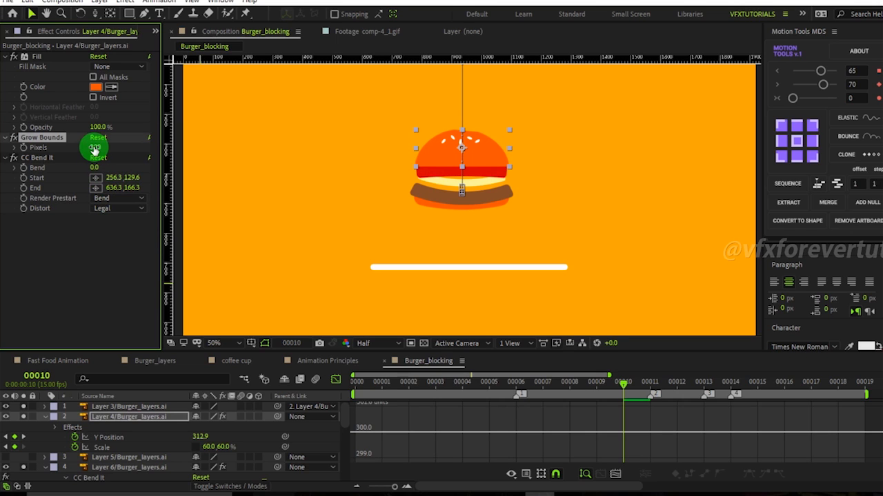
Reveal Layer 4's CC Bend It properties in the timeline and add a Bend keyframe at frame 6.
left_click(103, 231)
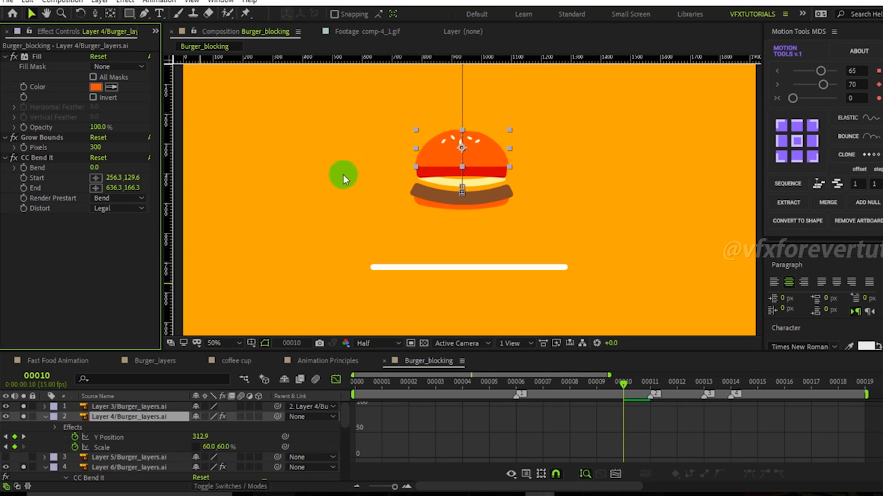
left_click(122, 419)
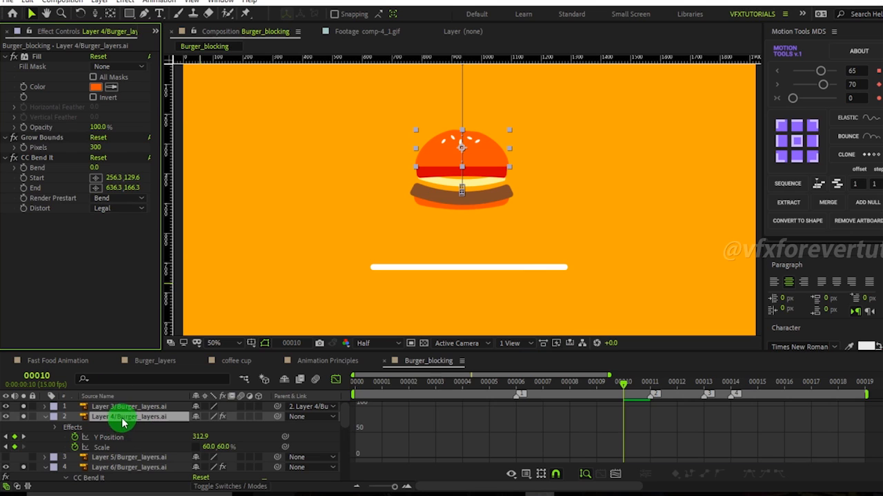
key("e")
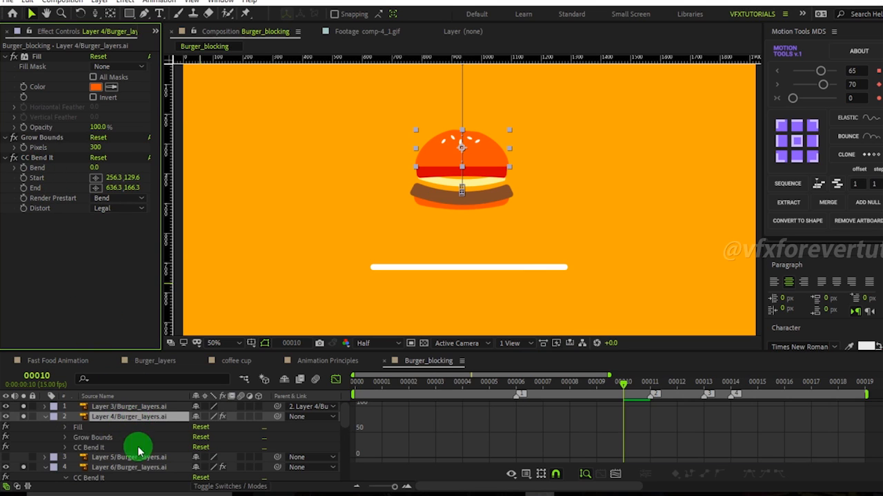
left_click(67, 448)
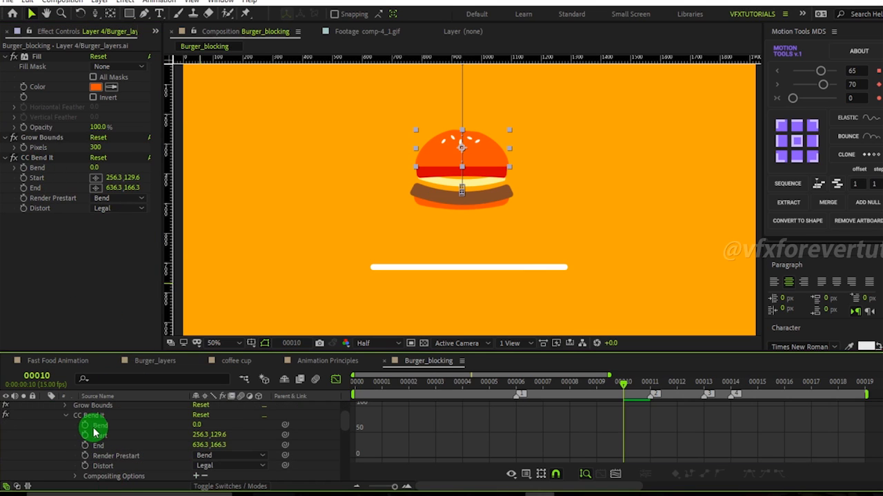
left_click_drag(623, 385, 517, 386)
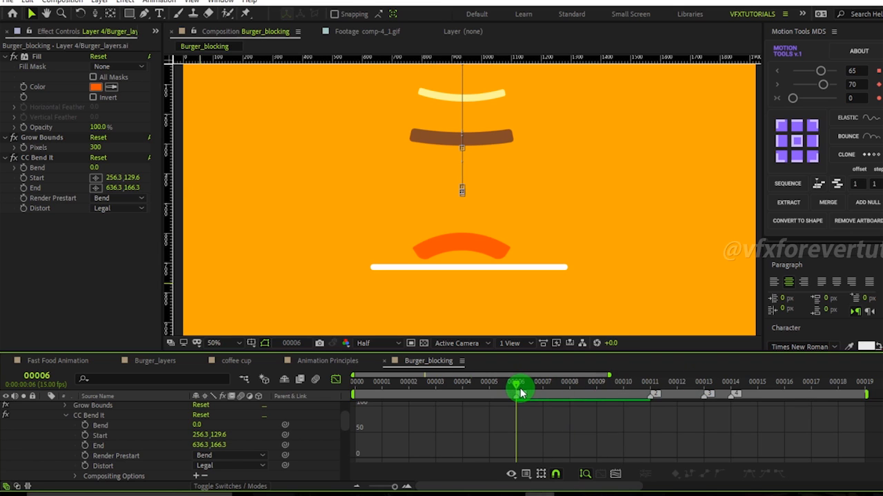
left_click(84, 425)
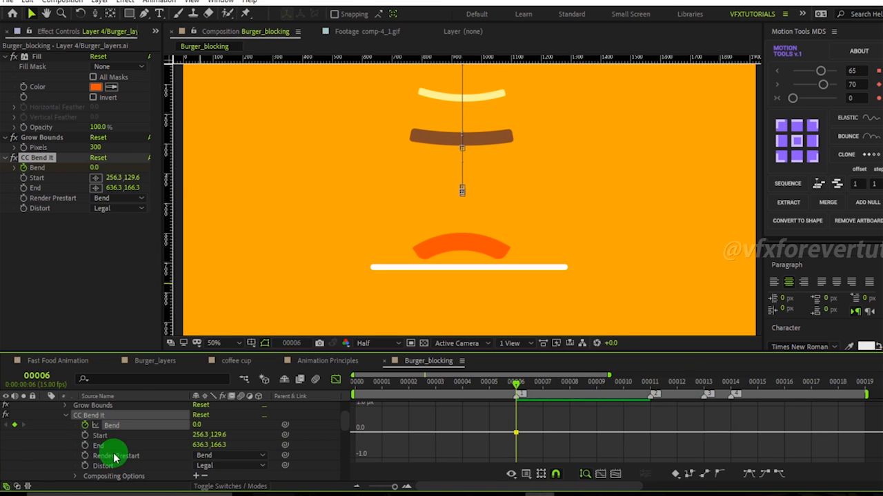
Show Layer 4's animated properties and move the first Bend keyframe from frame 6 to frame 9.
scroll(110, 442, "up", 2)
left_click(114, 422)
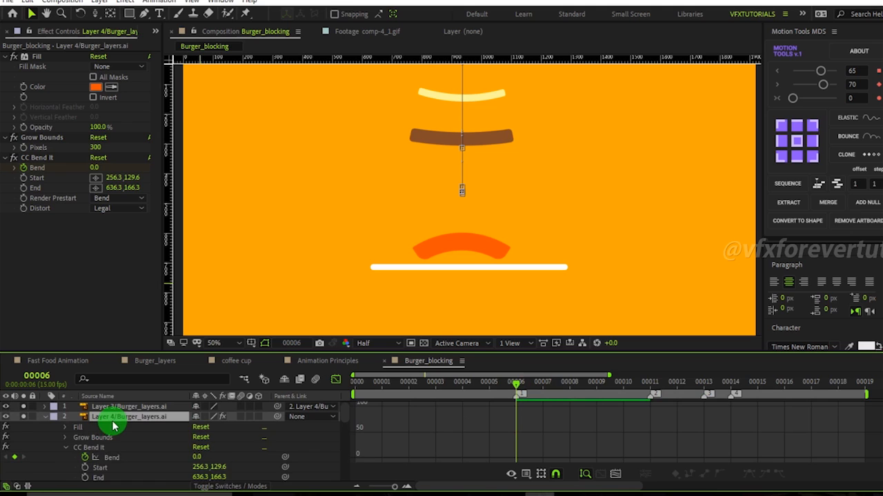
key("u")
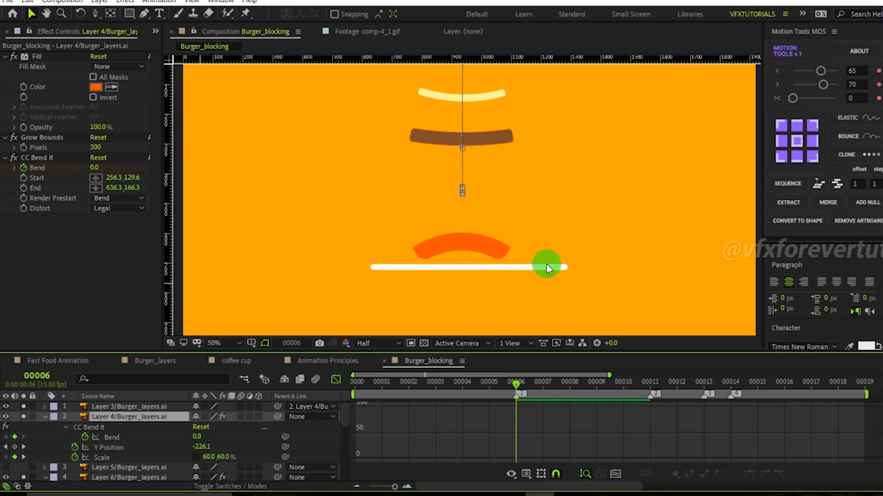
left_click_drag(524, 390, 617, 409)
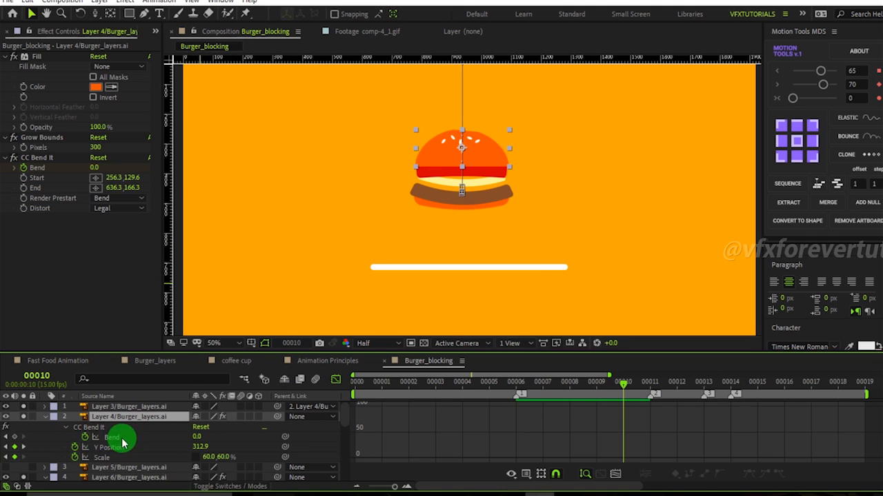
left_click(336, 379)
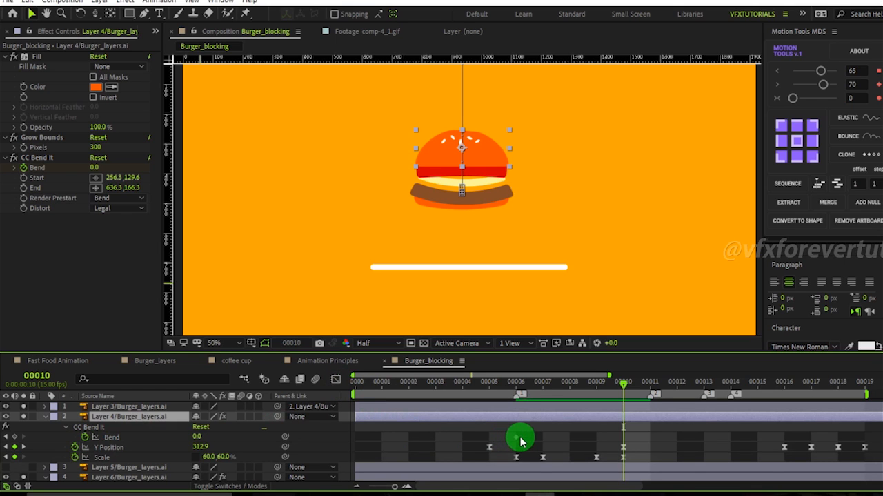
left_click_drag(516, 438, 597, 438)
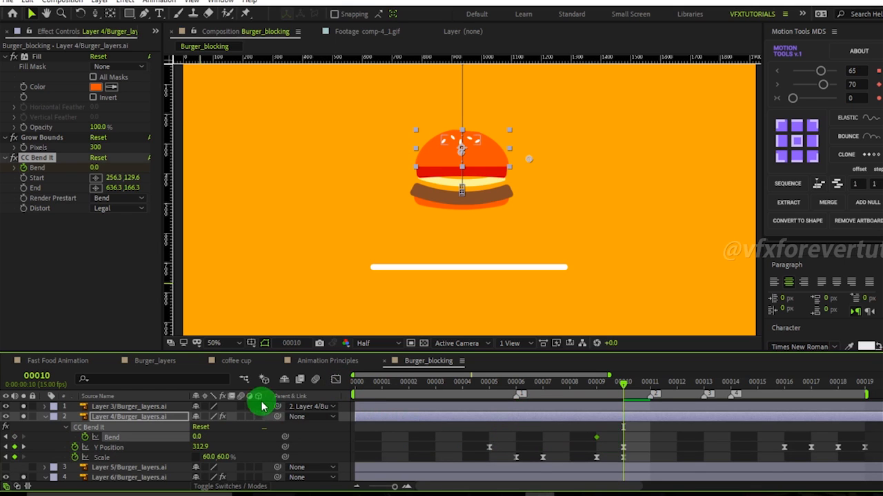
Set Bend to 15 at frame 10 in the graph editor and step through neighbouring frames.
left_click(340, 381)
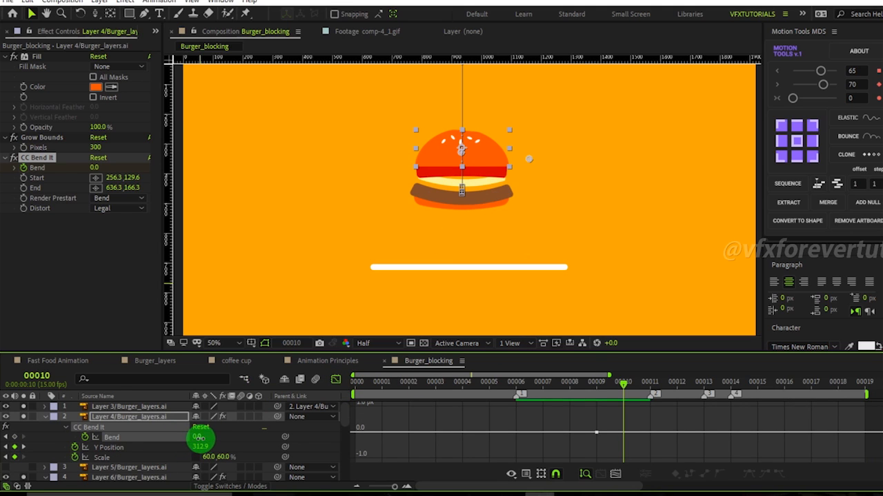
left_click_drag(198, 437, 209, 439)
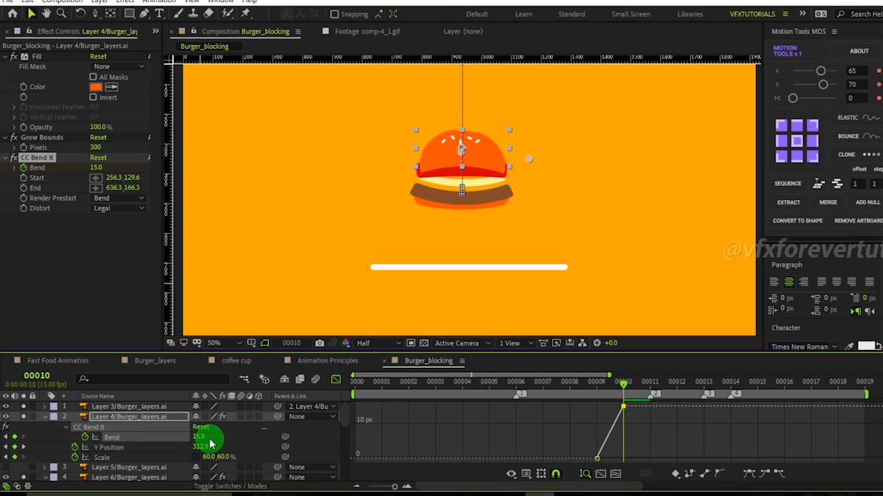
key("Page_Up")
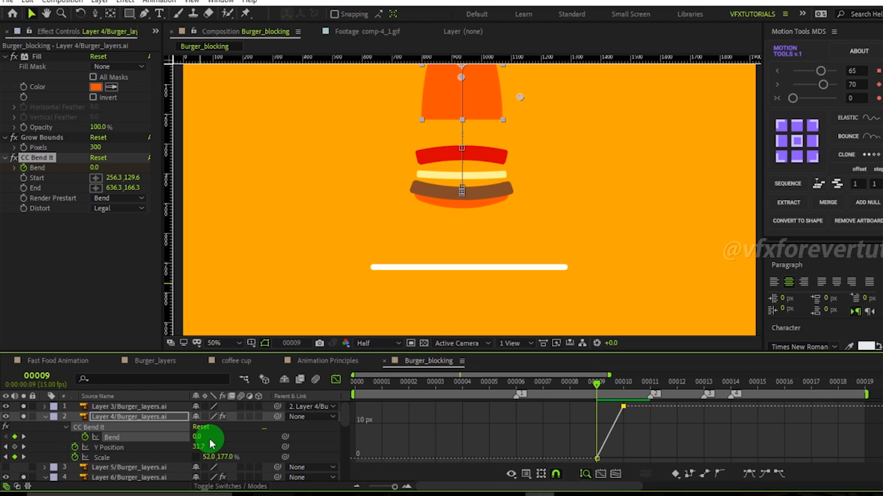
key("Page_Up")
key("Page_Down")
key("Page_Down")
key("Page_Down")
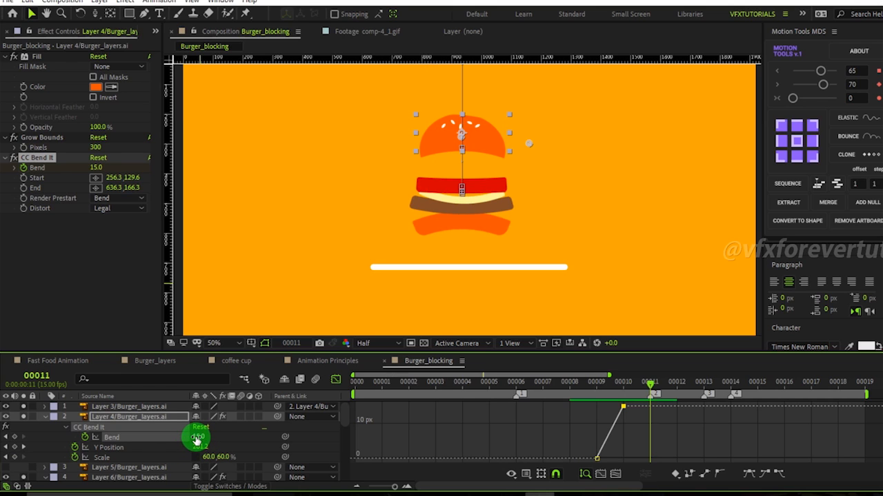
Set Bend to -17 at frame 11 and step back and forth through frames to review the bounce.
left_click_drag(196, 437, 177, 442)
key("Page_Up")
key("Page_Down")
key("Page_Up")
key("Page_Down")
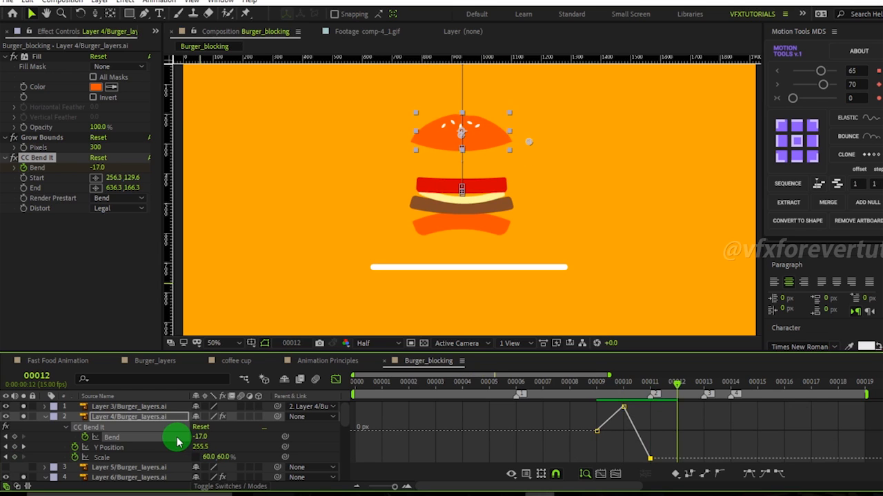
key("Page_Down")
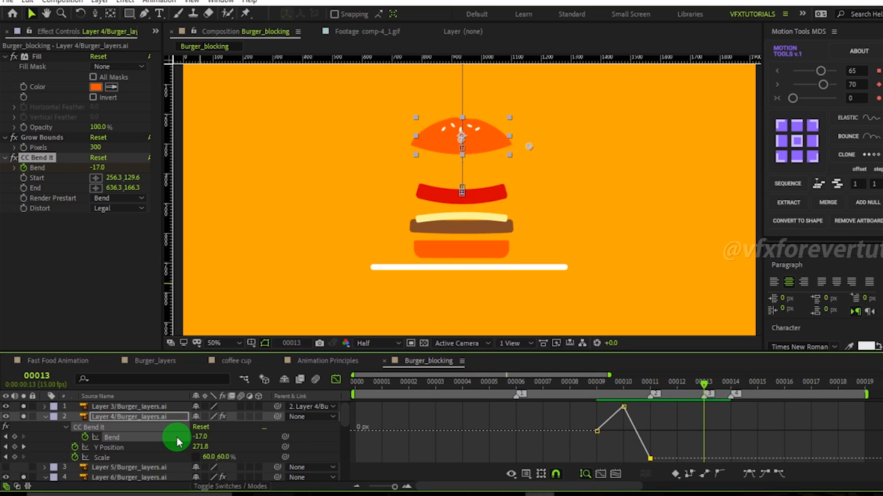
key("Page_Up")
key("Page_Up")
key("Page_Up")
key("Page_Down")
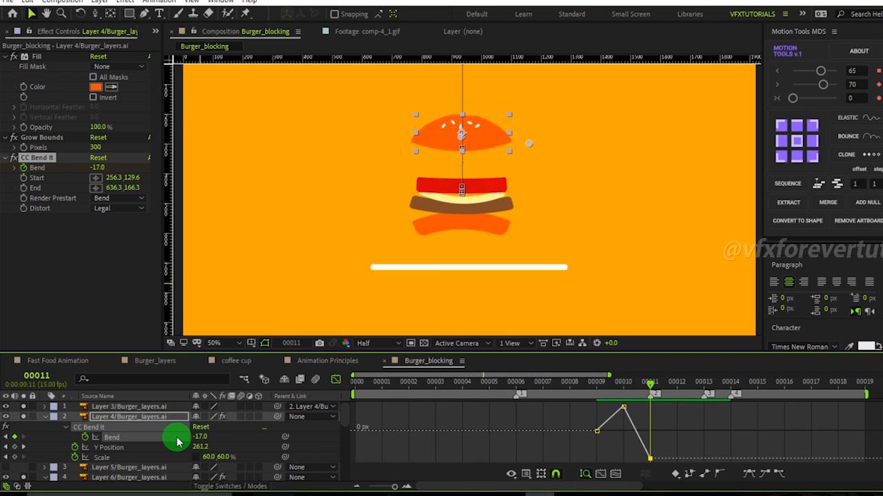
Set Bend to 13 at frame 16.
key("Page_Down")
key("Page_Down")
key("Page_Down")
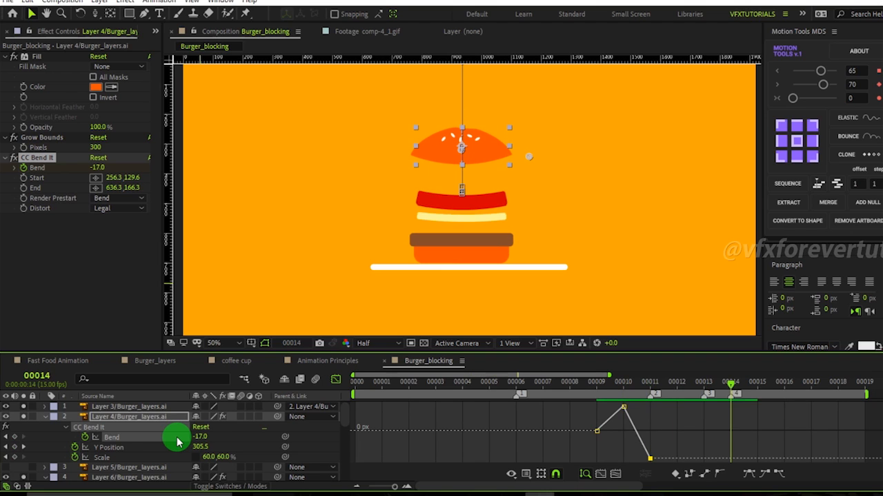
key("Page_Down")
key("Page_Down")
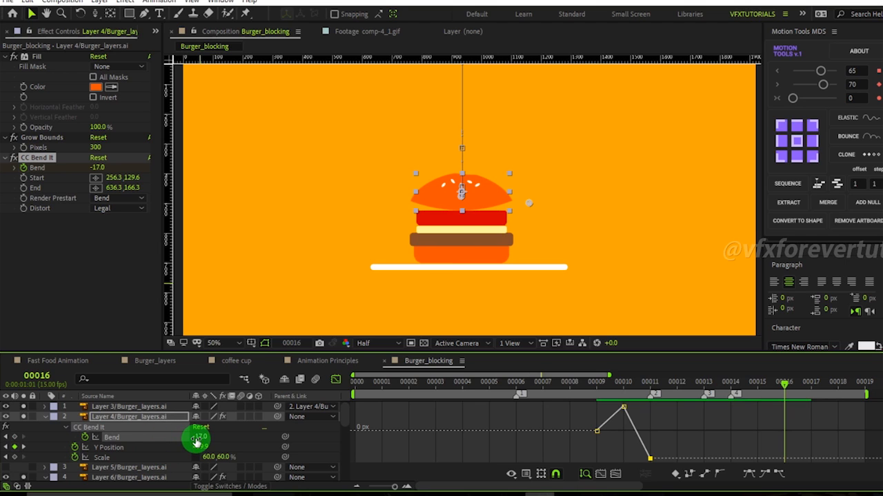
left_click_drag(198, 437, 215, 440)
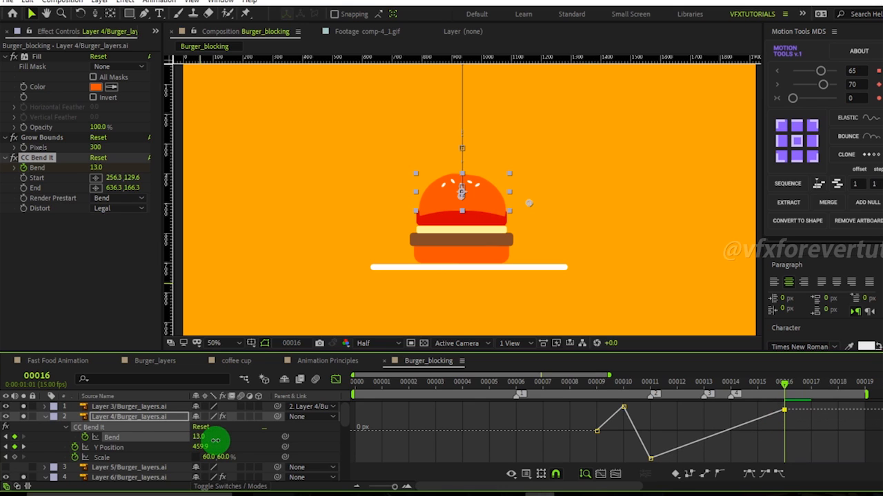
Set Bend to -8 at frame 18.
key("Page_Down")
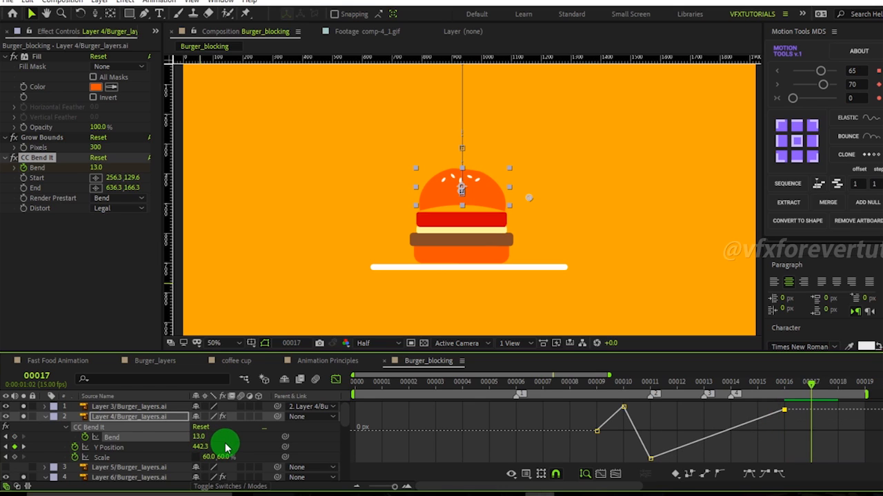
key("Page_Down")
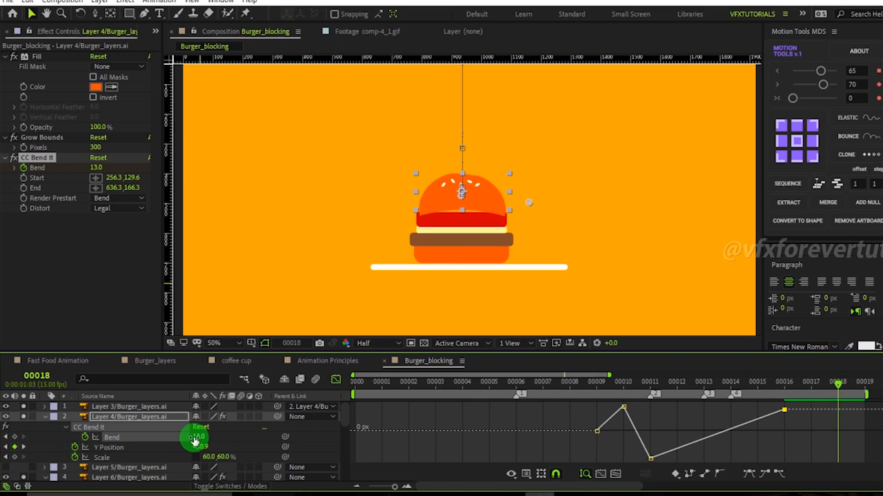
left_click_drag(197, 441, 183, 439)
Set Bend to 0 at frame 20.
key("Page_Down")
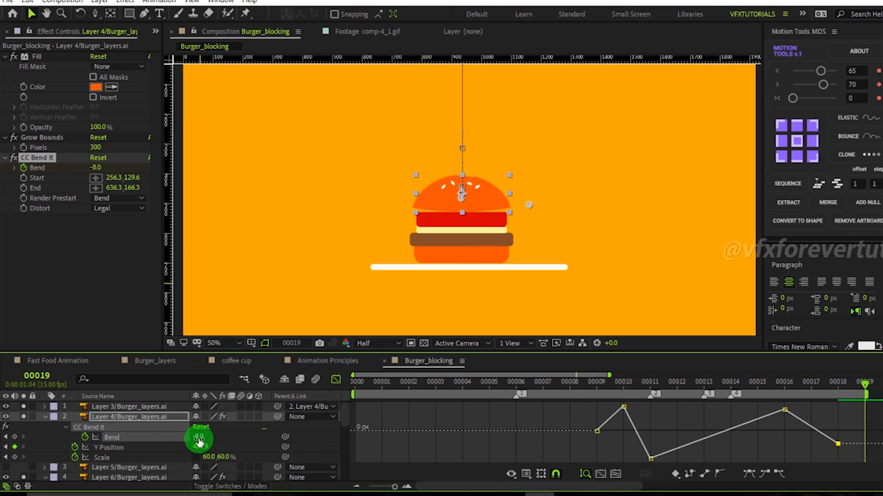
type("0")
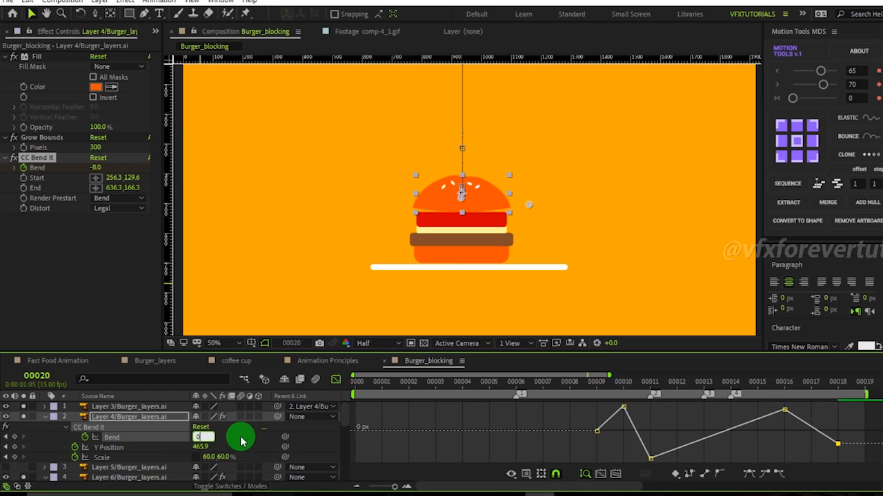
key("Return")
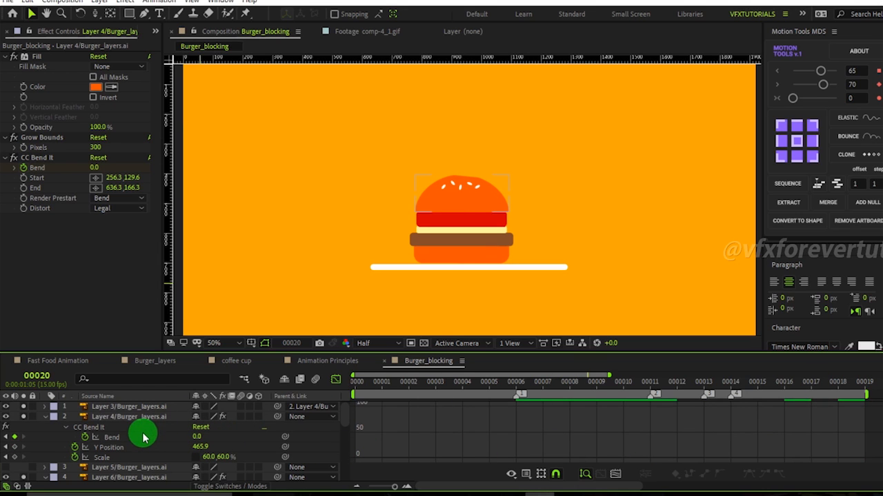
Fit the Bend curve in the graph editor and apply Easy Ease to all Bend keyframes.
left_click(144, 437)
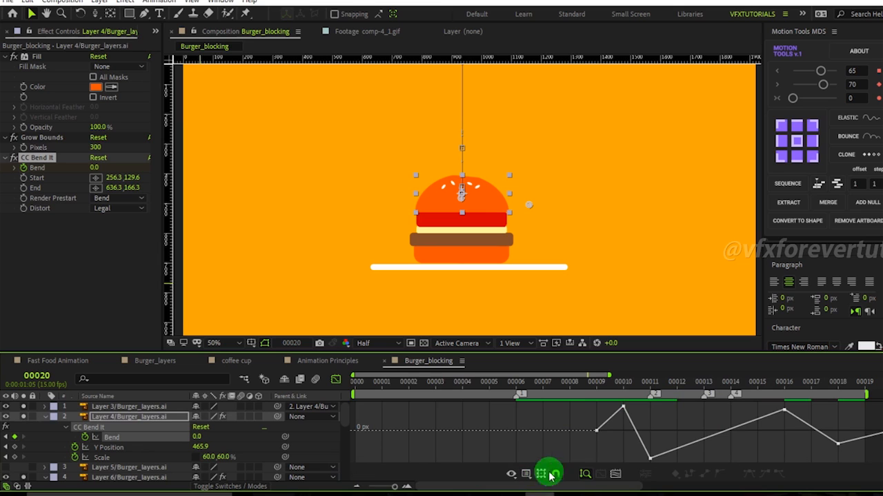
left_click(617, 474)
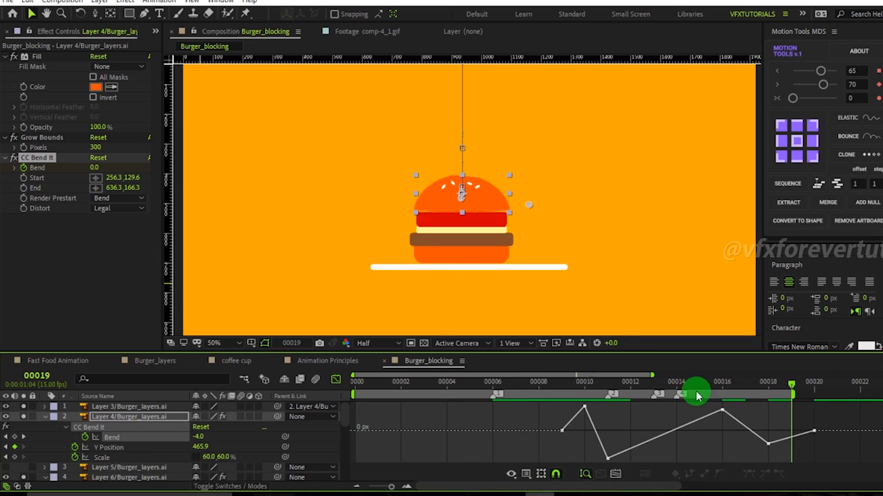
left_click(607, 384)
left_click_drag(835, 405, 531, 469)
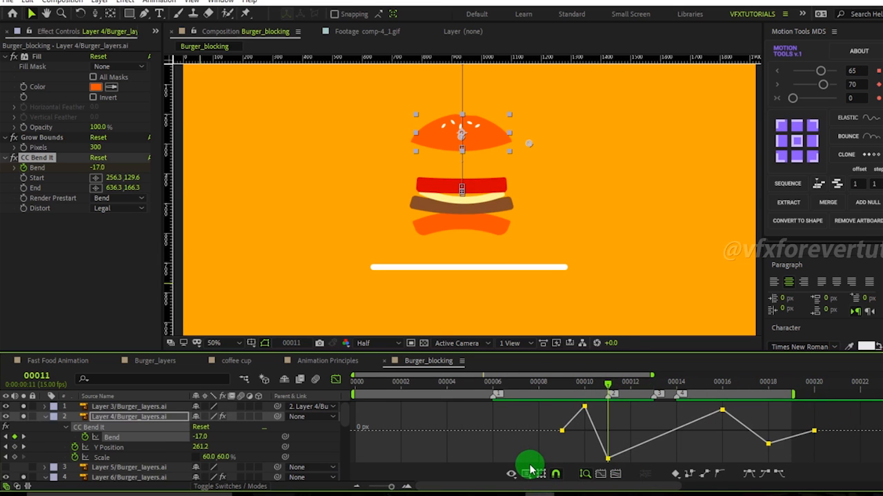
left_click(749, 474)
Adjust the Bezier handles of the Bend keyframes at frames 10 and 11 to smooth the curve.
left_click_drag(608, 385, 586, 395)
left_click(583, 407)
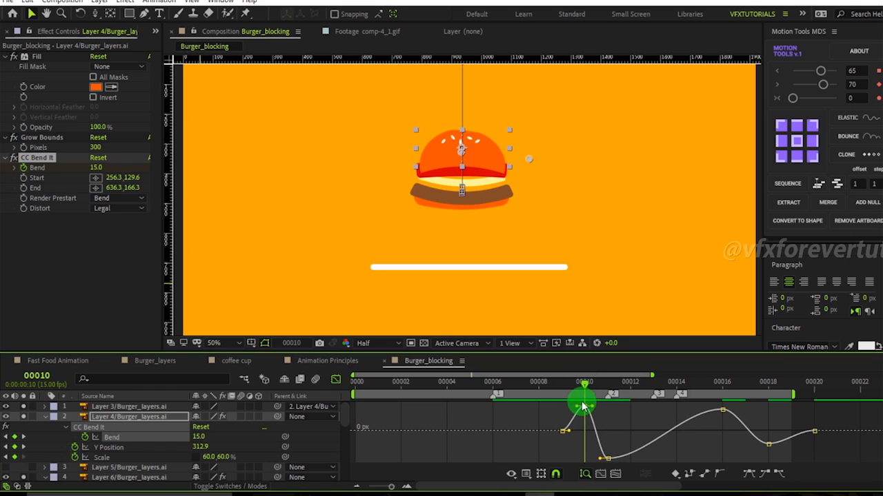
left_click_drag(581, 426, 602, 402)
left_click(607, 458)
left_click_drag(599, 460, 671, 461)
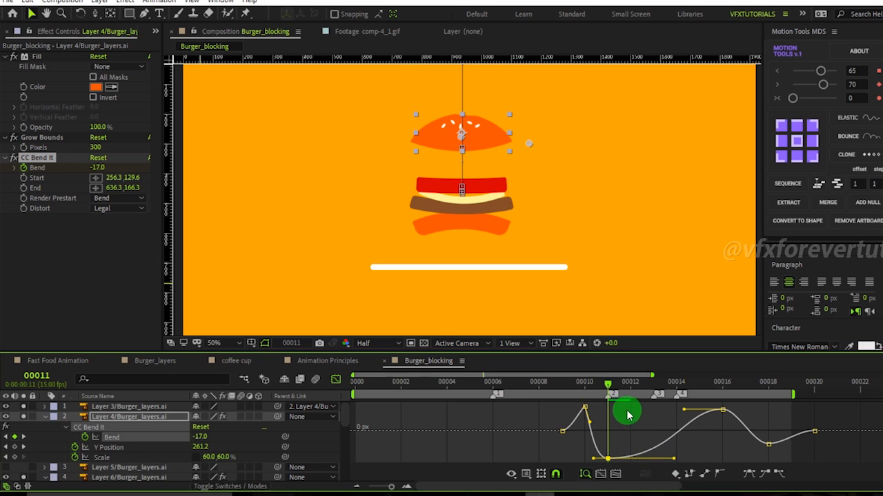
Adjust the Bezier handles of the later Bend keyframes at frames 16, 18 and 20, returning to the layer bar view.
left_click_drag(608, 386, 721, 400)
left_click_drag(732, 433, 698, 405)
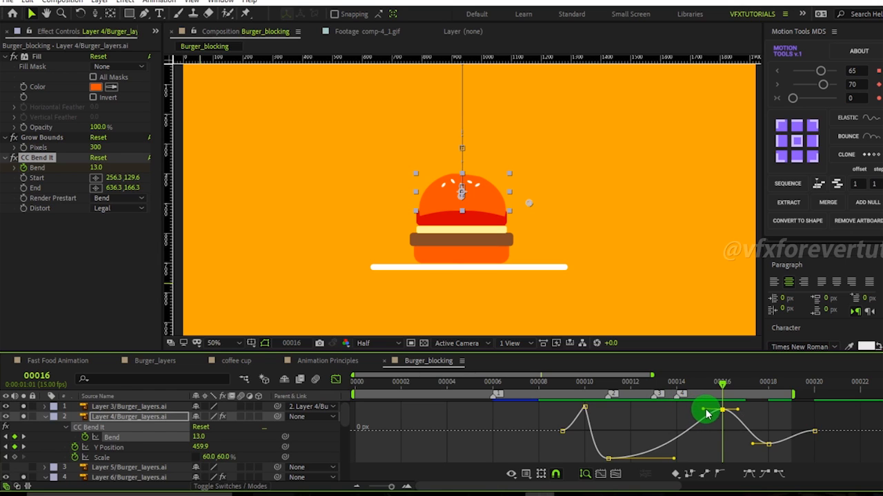
left_click_drag(725, 385, 805, 432)
left_click_drag(768, 384, 613, 433)
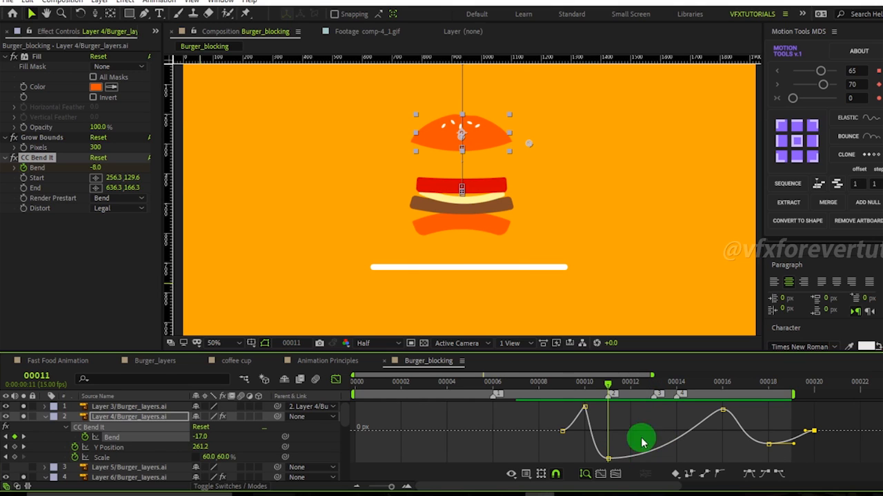
left_click_drag(873, 407, 690, 459)
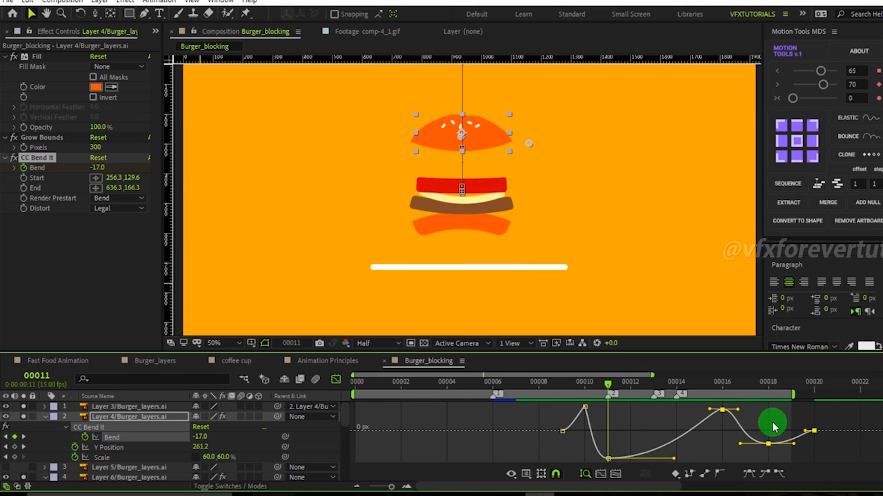
left_click(335, 379)
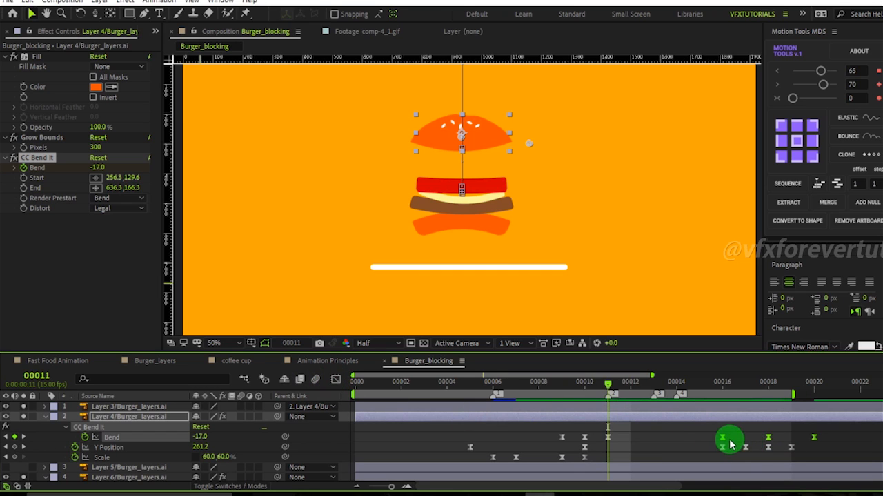
Shift the later Bend keyframes one frame earlier and preview the bounce at a zoomed-out view.
left_click_drag(721, 442, 698, 442)
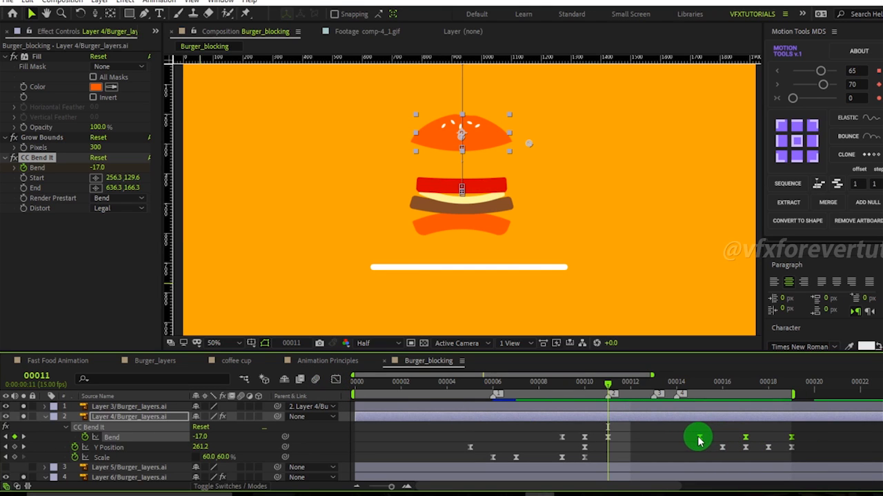
left_click(336, 380)
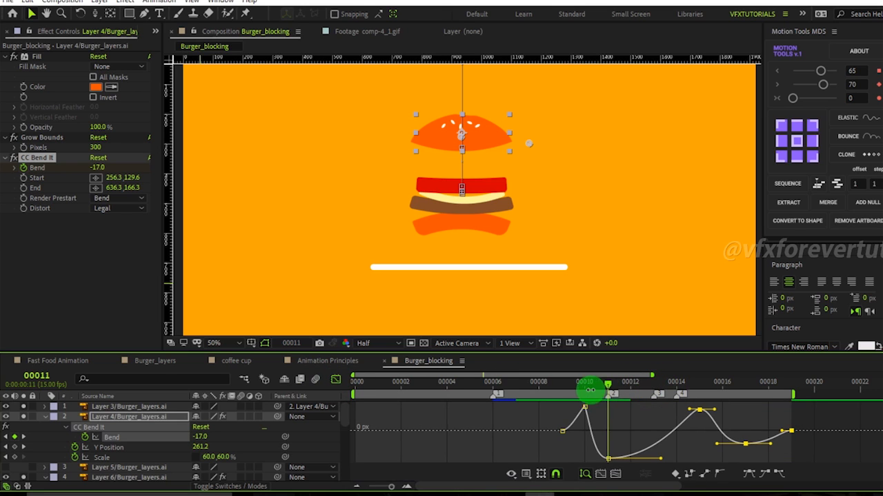
left_click_drag(588, 391, 791, 415)
key("comma")
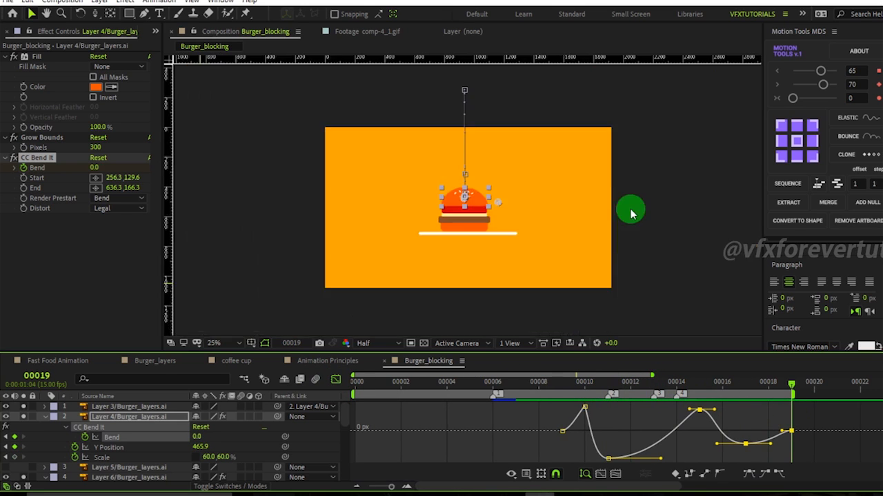
left_click(682, 207)
key("space")
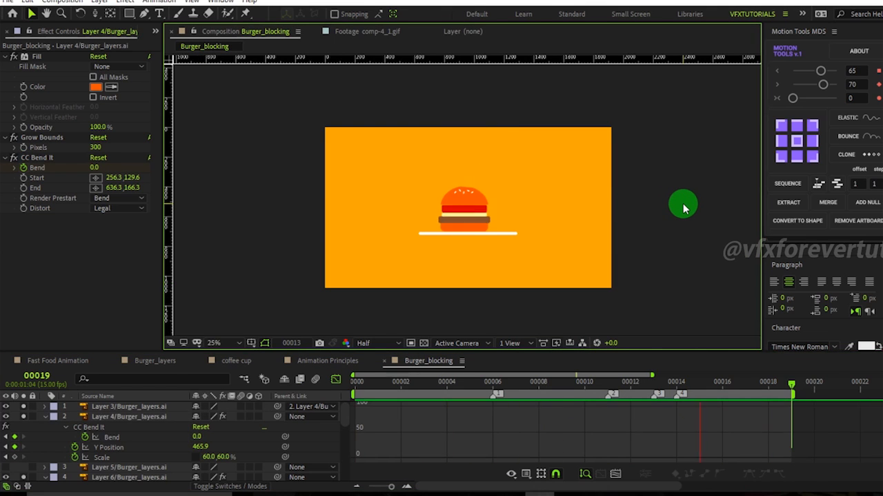
Reshape the Y Position curve by adjusting its Bezier handles around frames 10 to 16 in the graph editor.
left_click(814, 384)
left_click_drag(814, 383, 880, 395)
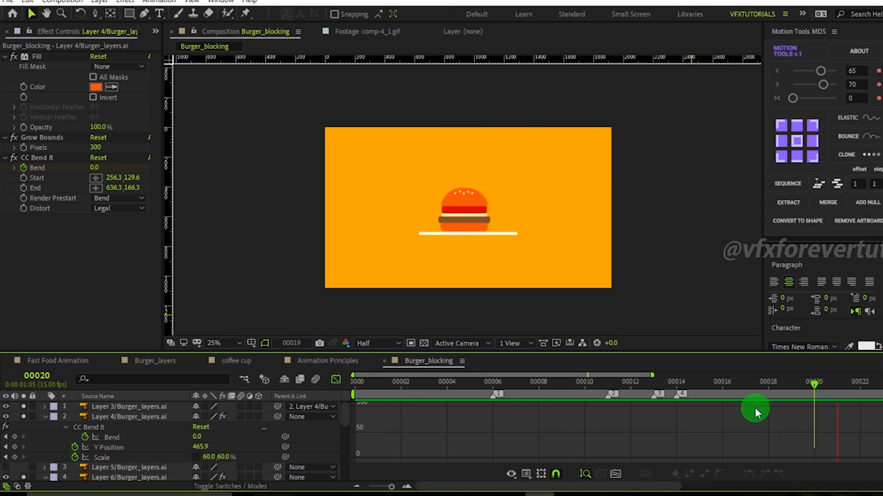
left_click(711, 383)
left_click_drag(710, 387, 607, 392)
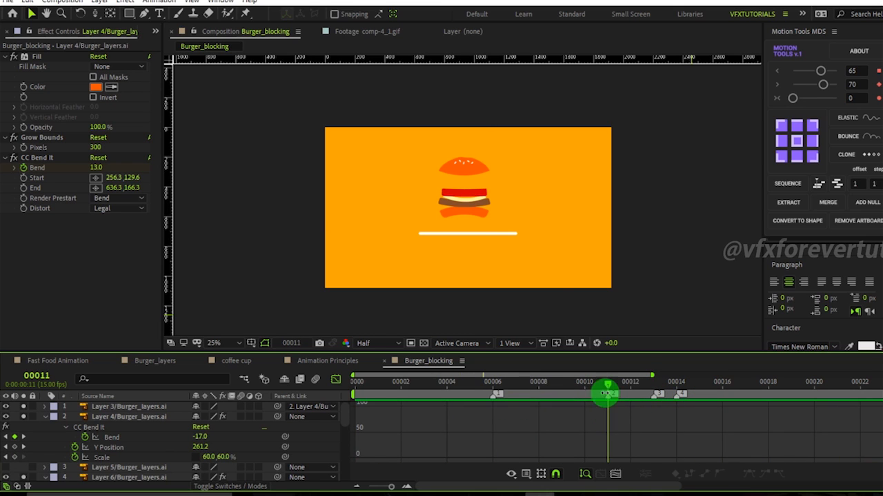
left_click(134, 449)
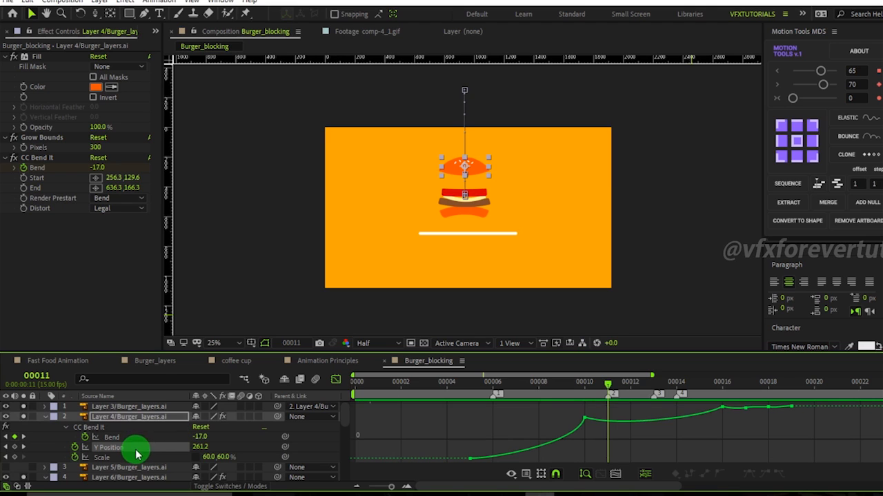
left_click_drag(646, 452, 552, 392)
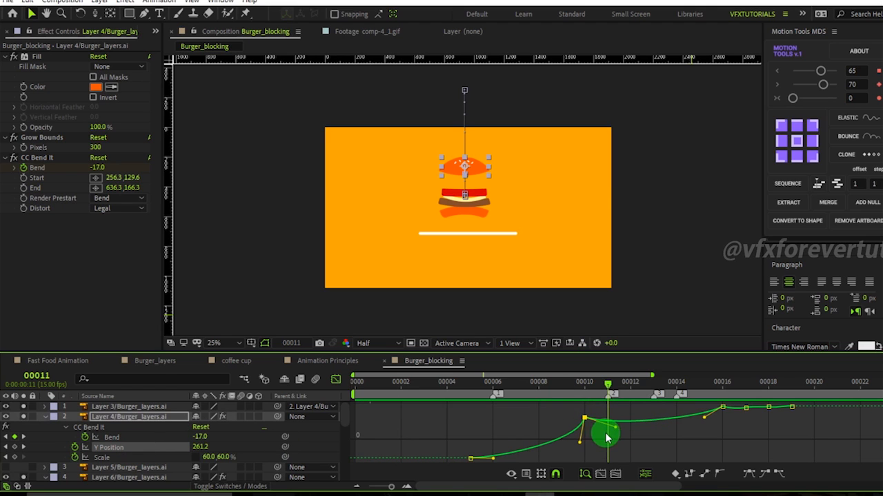
mouse_move(610, 433)
left_mouse_down()
mouse_move(635, 429)
mouse_move(623, 433)
left_mouse_up()
mouse_move(705, 417)
left_mouse_down()
mouse_move(694, 418)
mouse_move(713, 419)
left_mouse_up()
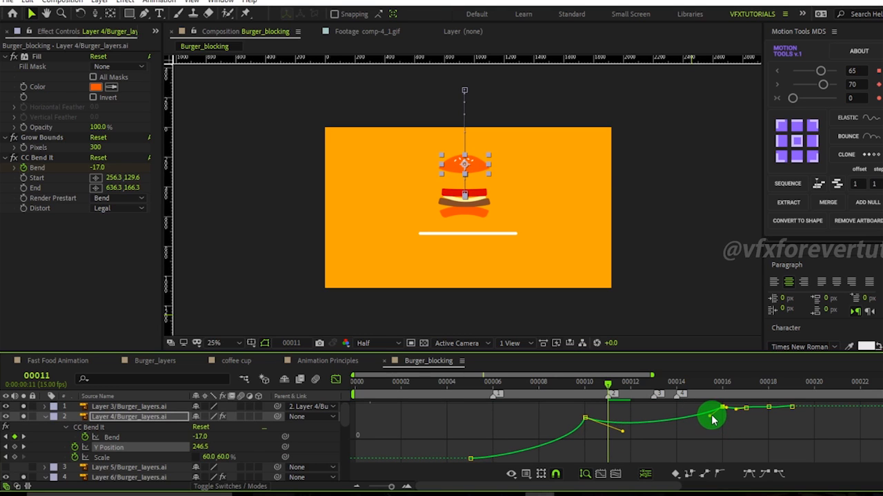
left_click_drag(550, 414, 602, 429)
left_click_drag(625, 385, 651, 415)
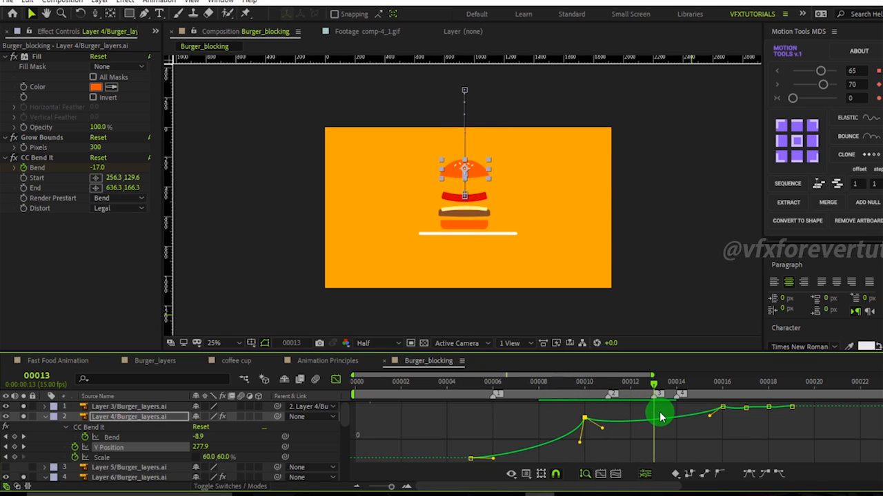
left_click_drag(853, 438, 693, 387)
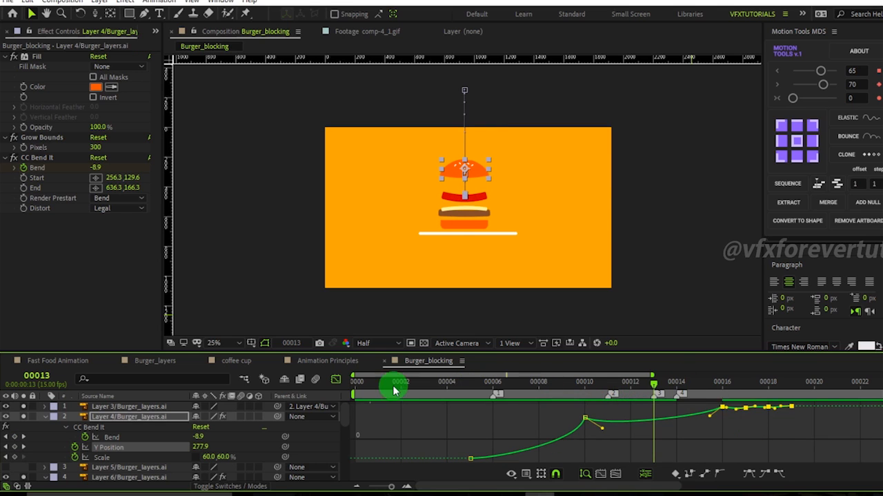
left_click(335, 380)
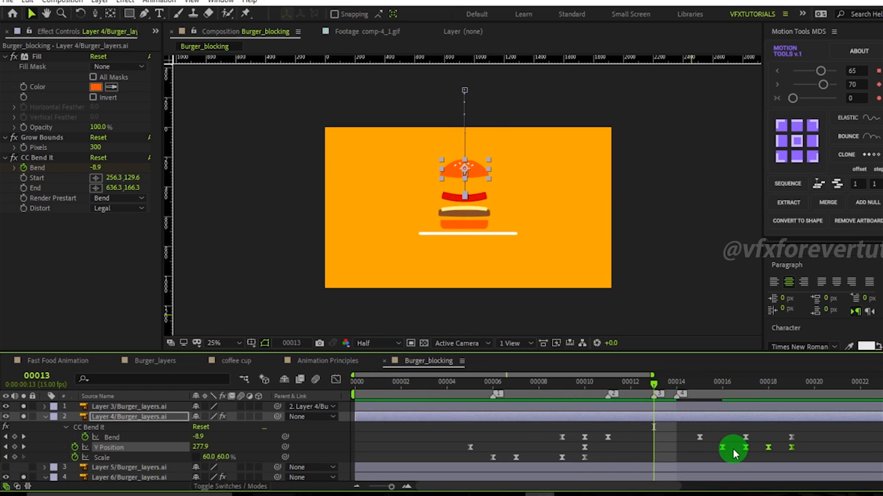
Move the later Y Position and Bend keyframes earlier so the bounce settles by frame 18, and preview it.
left_click_drag(724, 450, 701, 449)
left_click_drag(666, 383, 658, 413)
left_click_drag(778, 442, 678, 451)
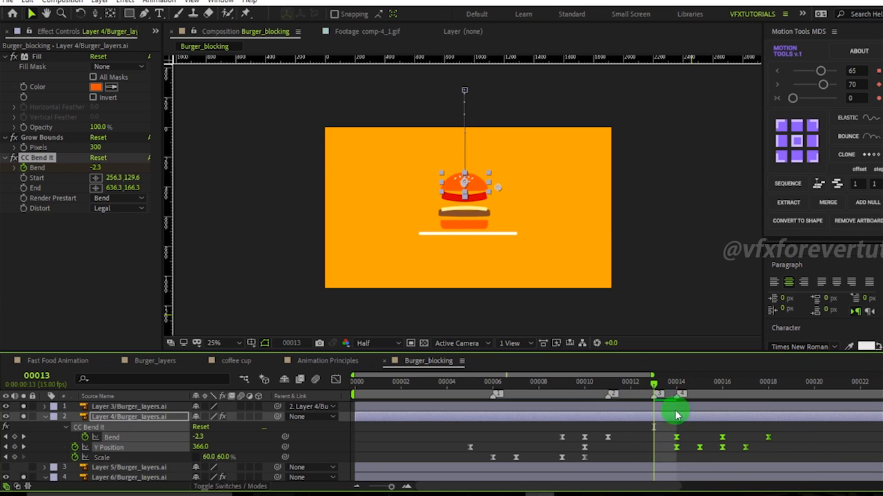
left_click_drag(655, 387, 774, 440)
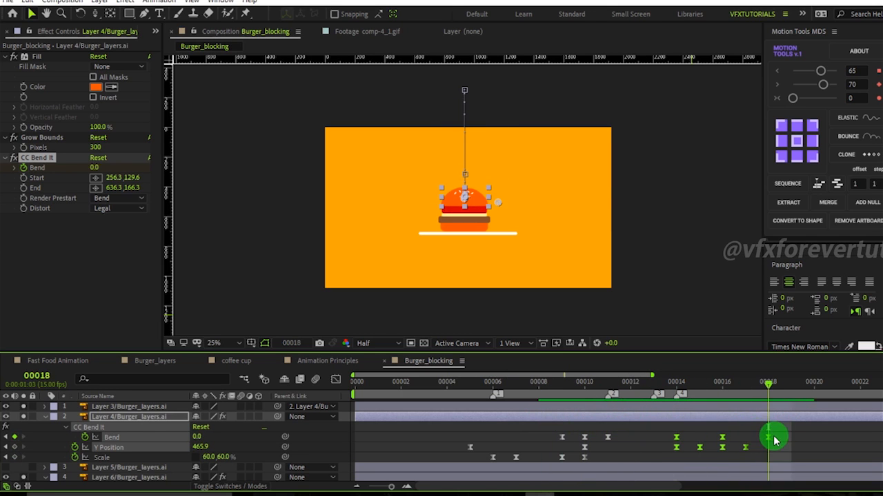
key("space")
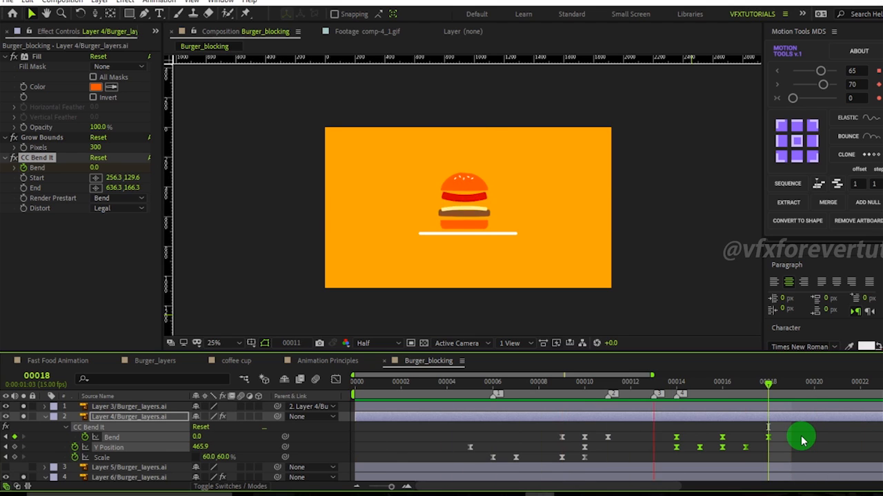
At frame 14, set Y Position to 415.9 and Bend to -2.0 for the top bun.
left_click(718, 387)
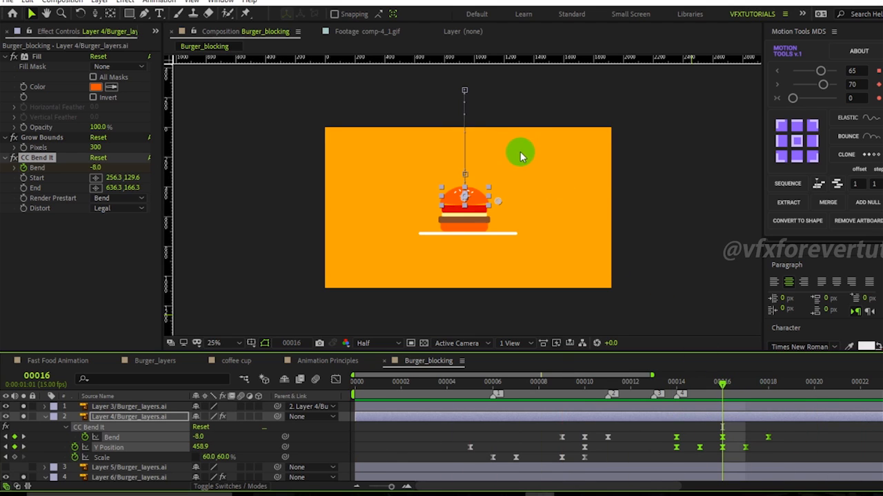
scroll(517, 152, "up", 4)
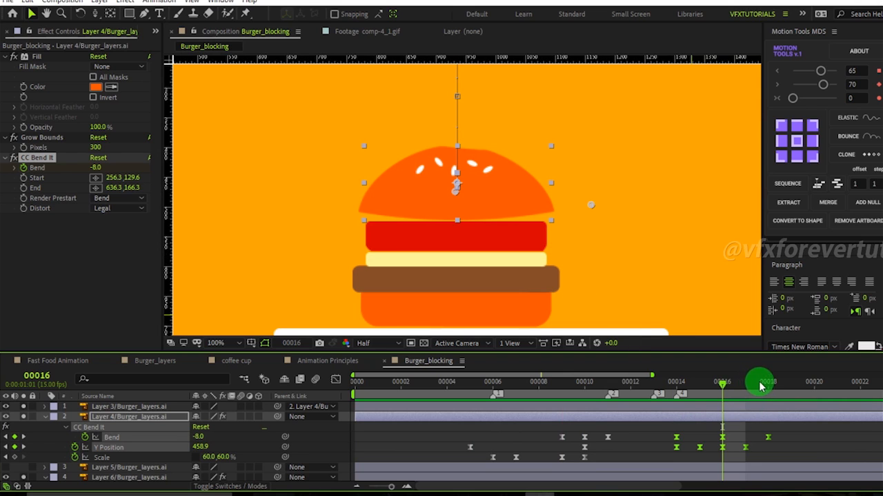
left_click_drag(731, 390, 668, 445)
left_click(674, 454)
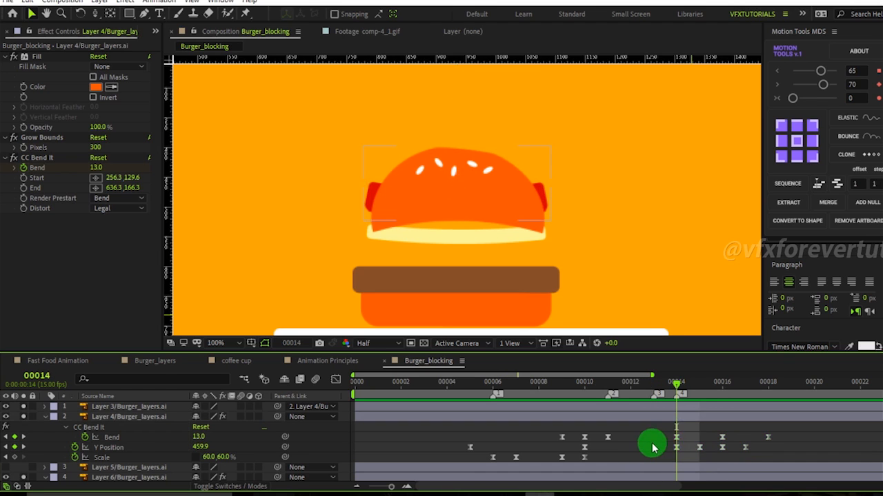
left_click(676, 449)
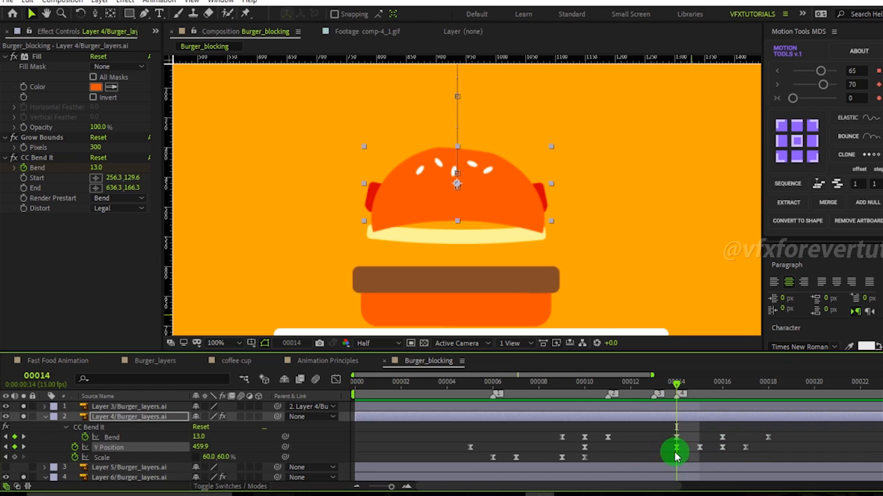
left_click_drag(192, 447, 173, 449)
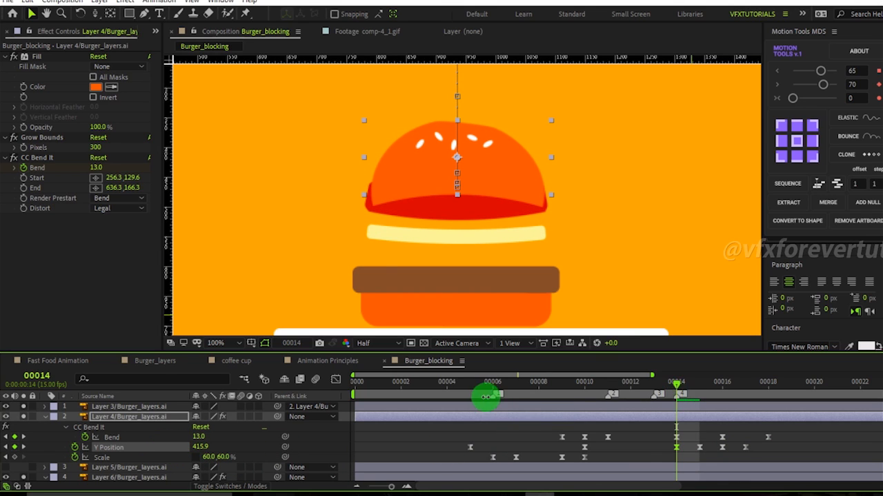
mouse_move(93, 168)
left_mouse_down()
mouse_move(77, 166)
mouse_move(90, 168)
left_mouse_up()
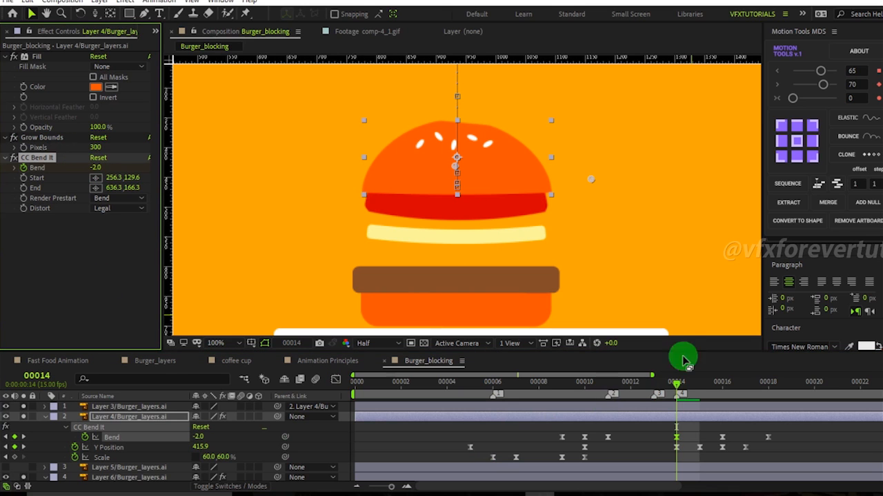
Set Y Position to 474.9 at frame 16 and readjust the Y Position value at frame 18.
left_click_drag(673, 393, 726, 423)
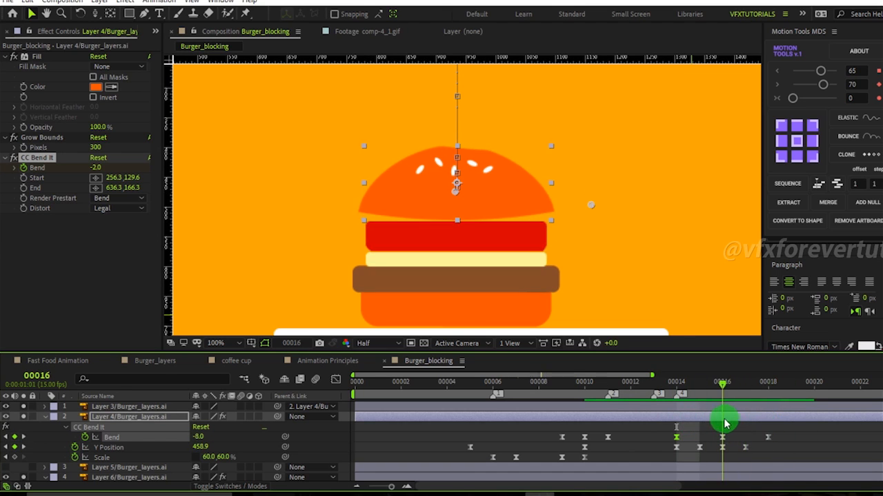
left_click_drag(198, 448, 213, 454)
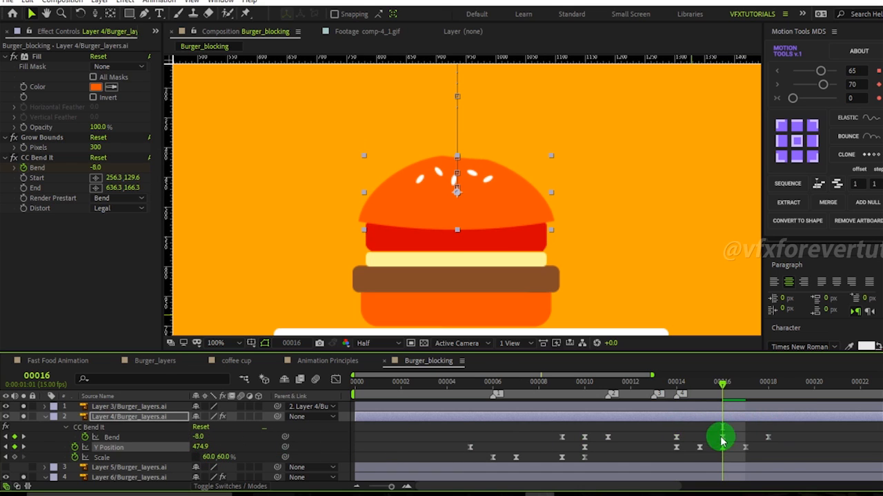
left_click_drag(721, 386, 772, 464)
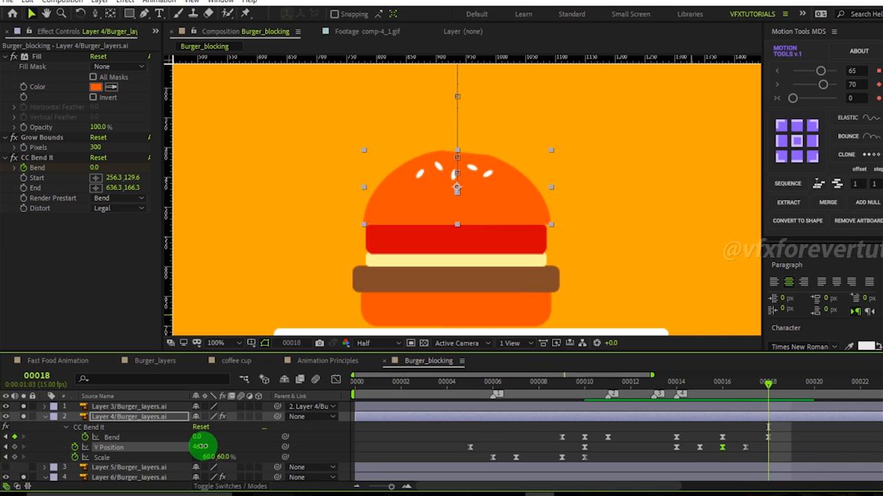
left_click_drag(200, 447, 199, 445)
left_click_drag(756, 393, 777, 399)
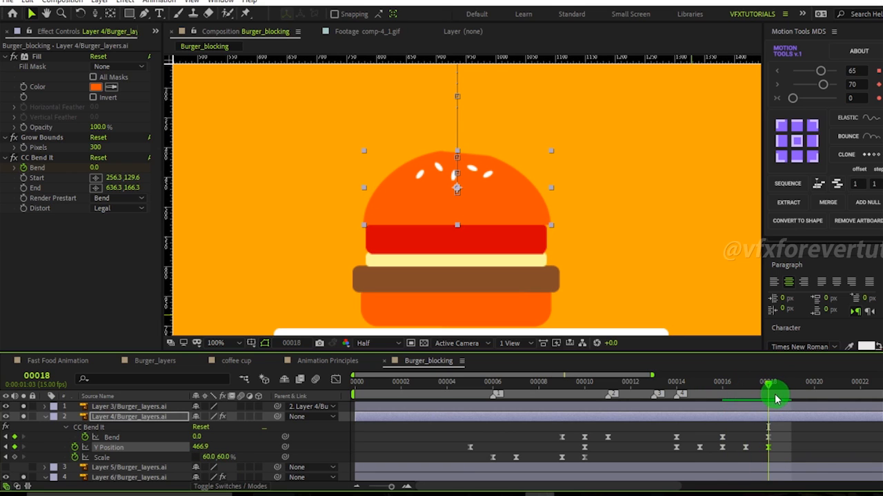
left_click_drag(200, 447, 207, 448)
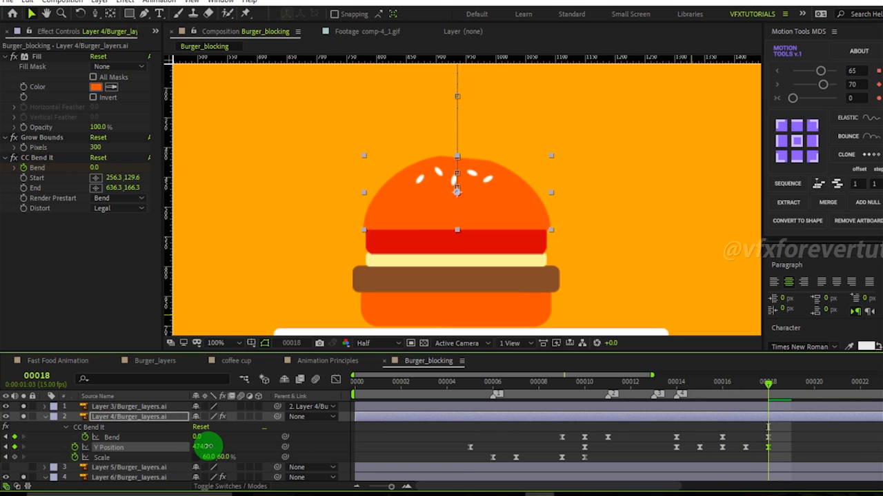
Increase the Grow Bounds pixels to 388 so the bent bun is not clipped.
left_click_drag(764, 394, 739, 444)
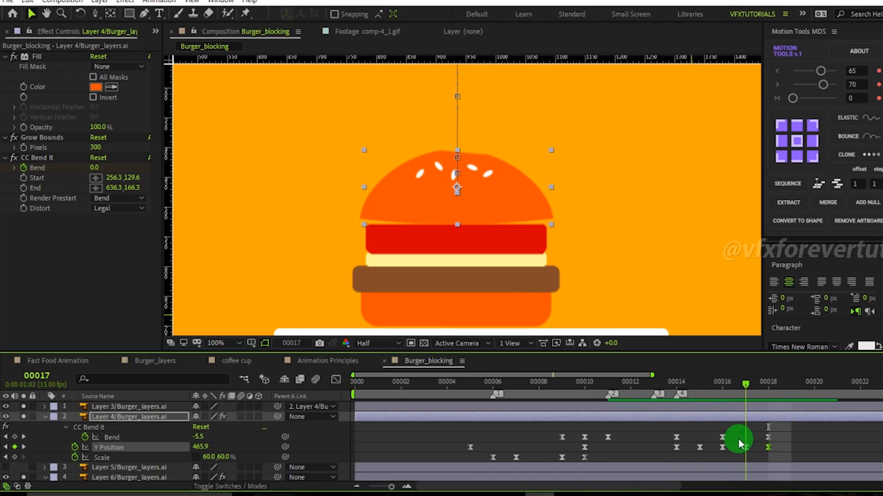
left_click(14, 159)
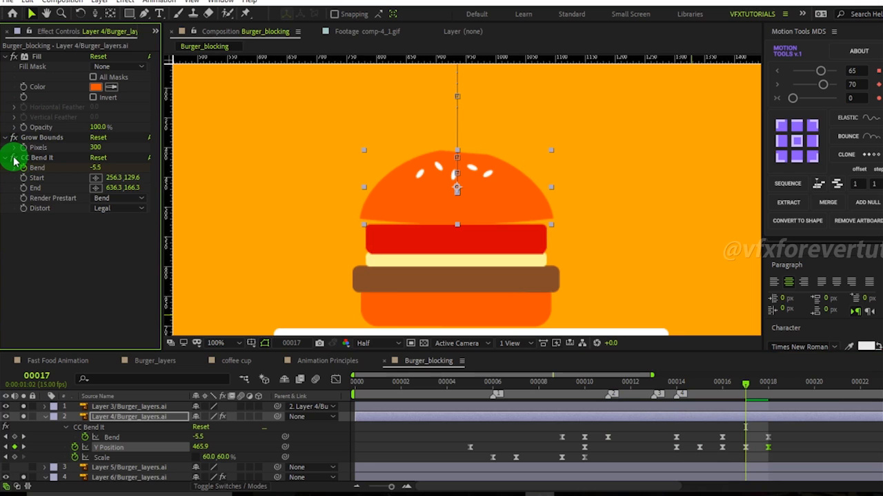
left_click(14, 160)
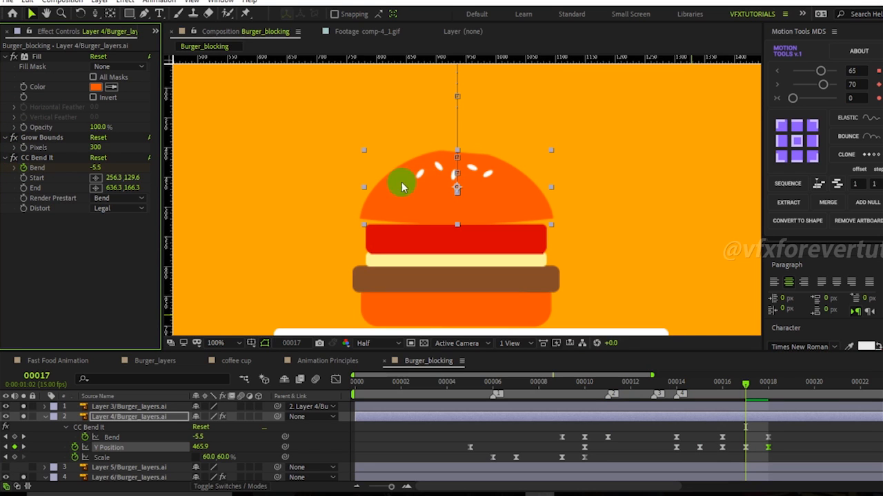
left_click(97, 149)
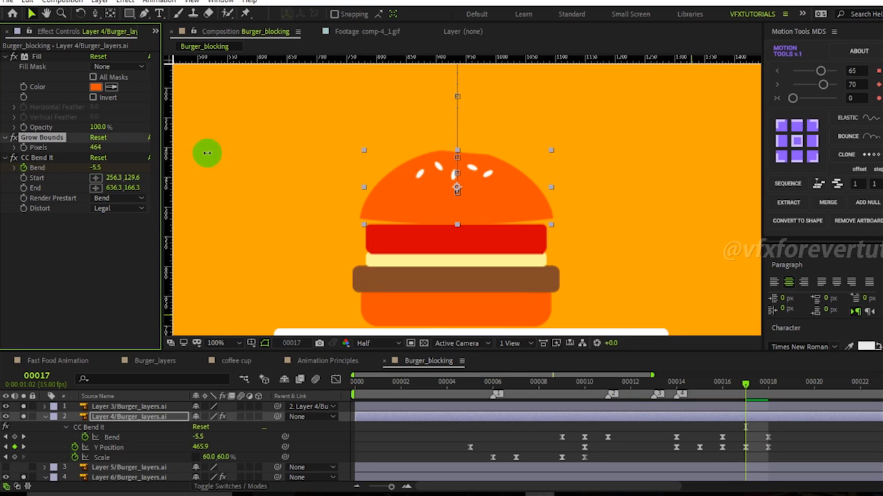
left_click_drag(747, 382, 674, 405)
scroll(473, 191, "down", 2)
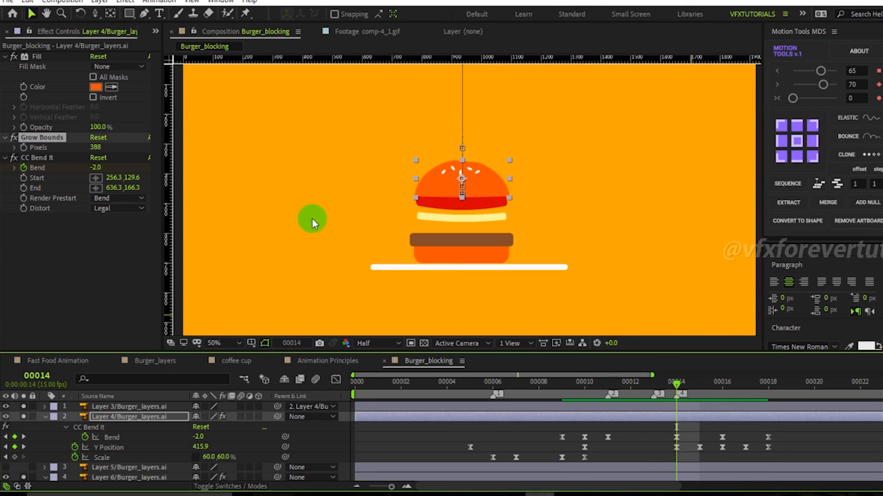
Move the CC Bend It End point far right to about 1276, 160 and preview the animation.
left_click(38, 157)
left_click_drag(528, 195, 574, 195)
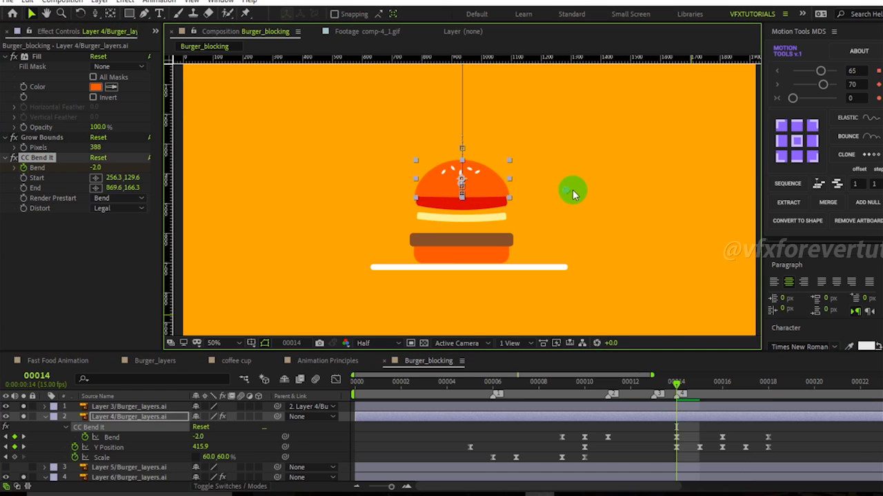
left_click_drag(641, 193, 643, 189)
left_click(669, 391)
left_click_drag(669, 386, 746, 407)
key("comma")
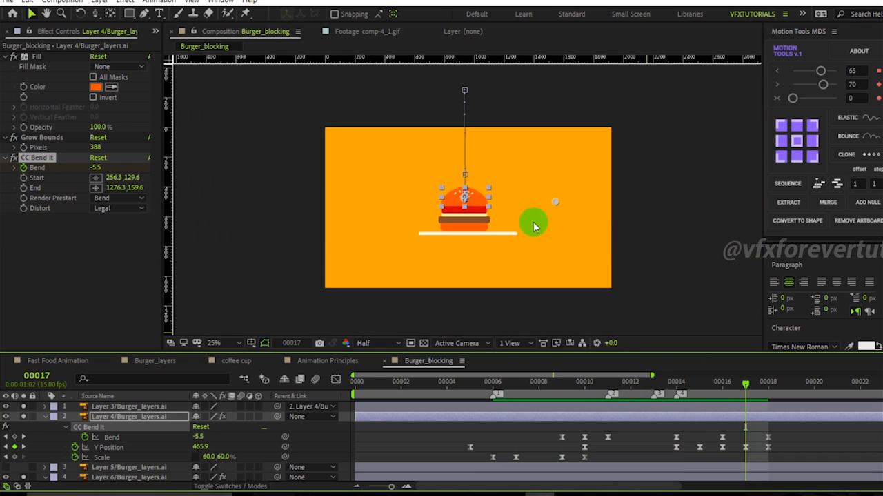
key("space")
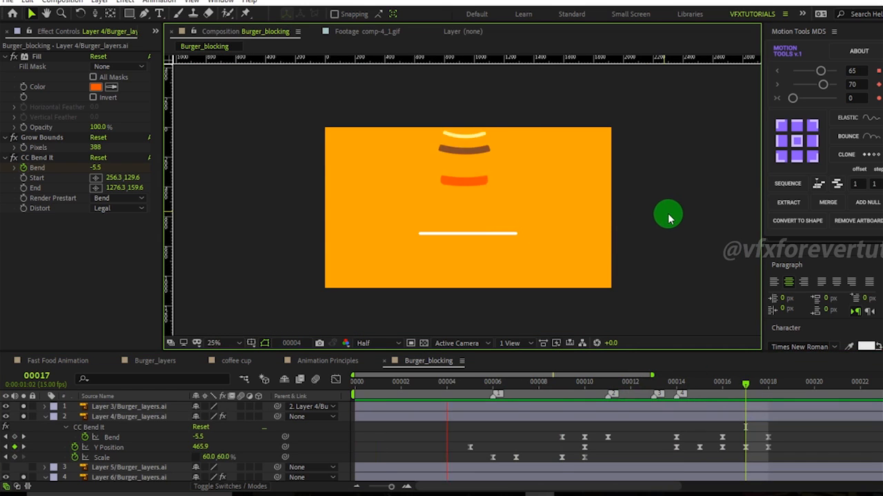
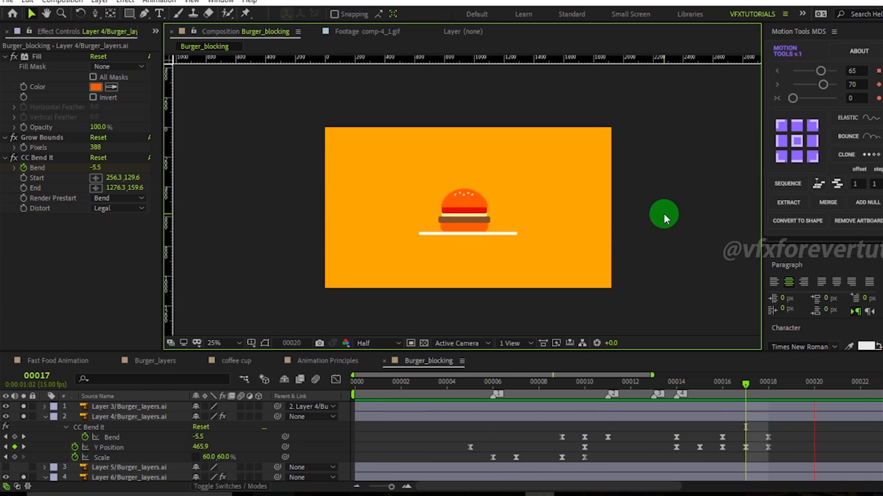
Preview the top bun's landing around frames 17 and 18.
left_click_drag(728, 384, 696, 423)
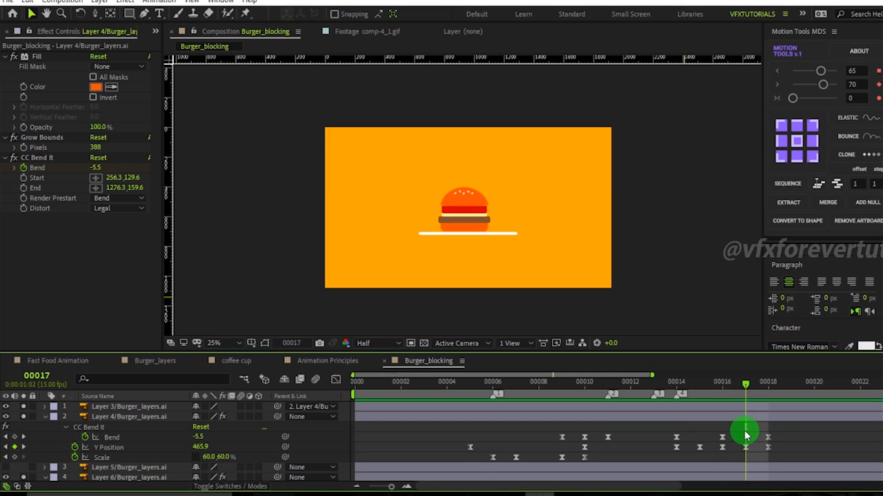
left_click_drag(738, 434, 759, 457)
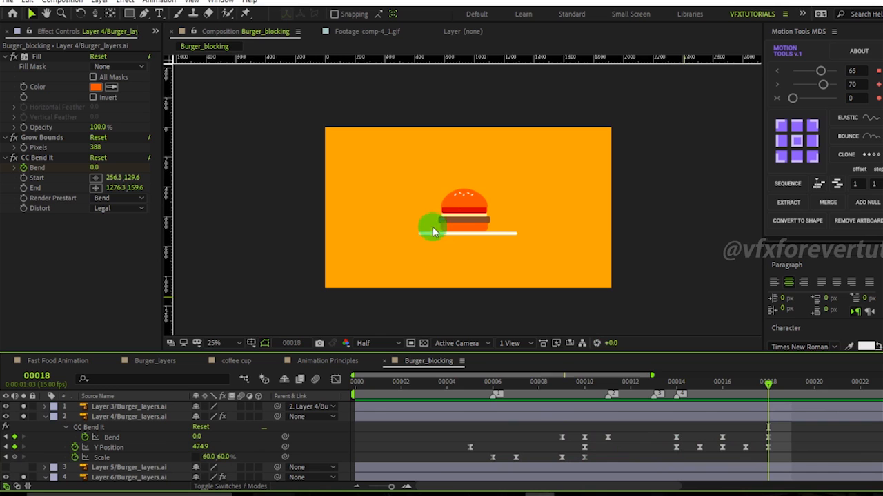
scroll(122, 449, "down", 5)
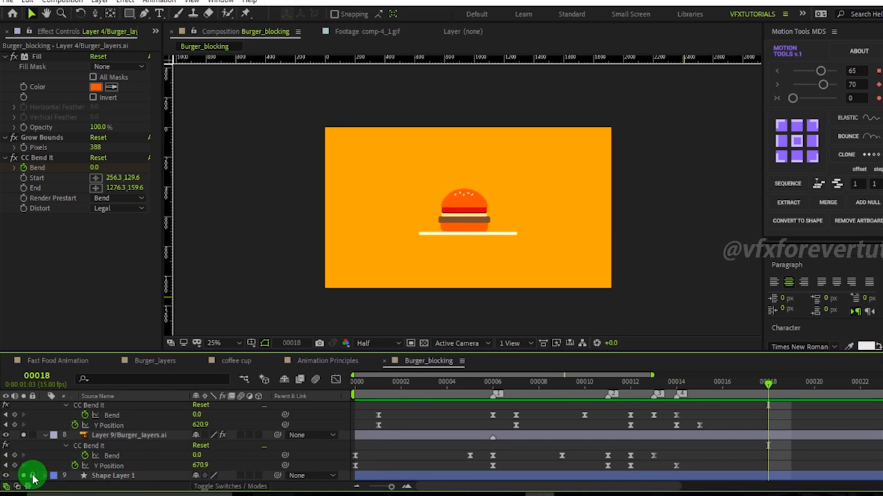
Select the plate line shape layer and set a Path keyframe on it at frame 6.
left_click(128, 477)
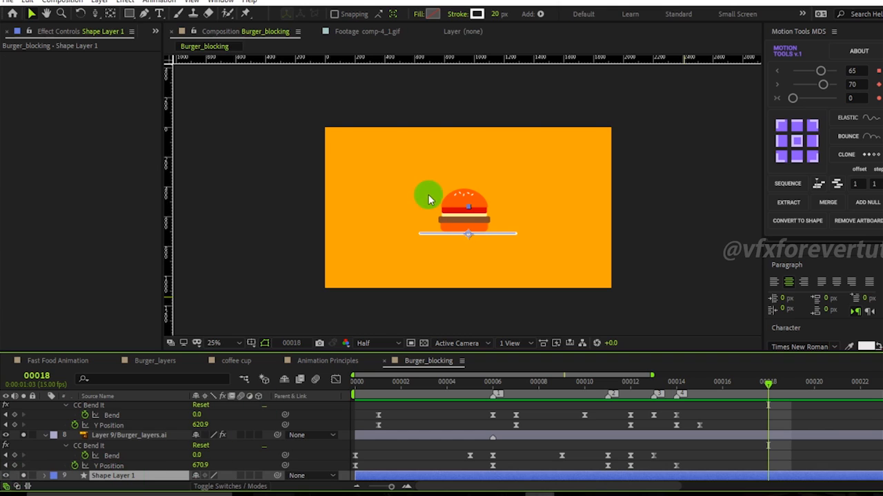
scroll(429, 201, "up", 2)
scroll(450, 223, "down", 1)
left_click(494, 383)
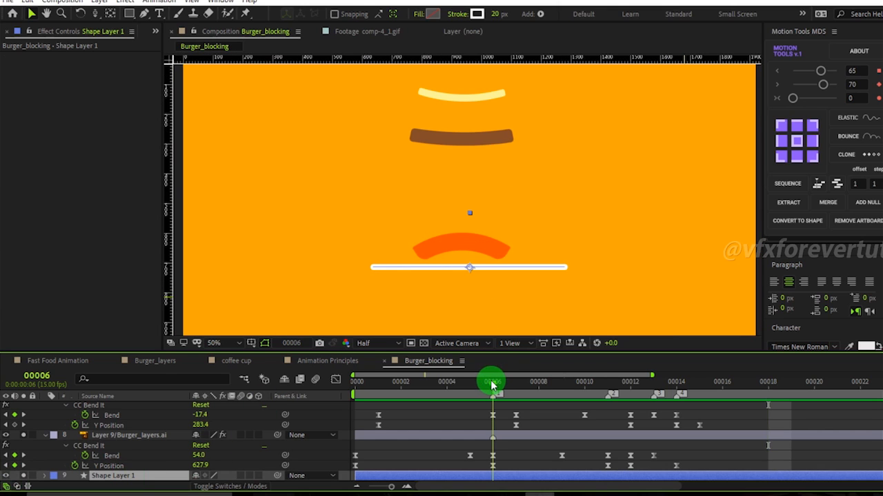
left_click(492, 249)
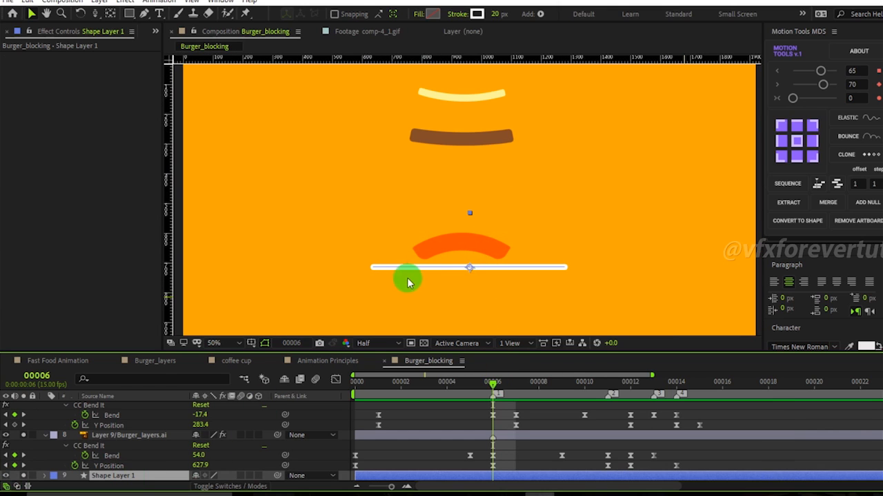
left_click(117, 476)
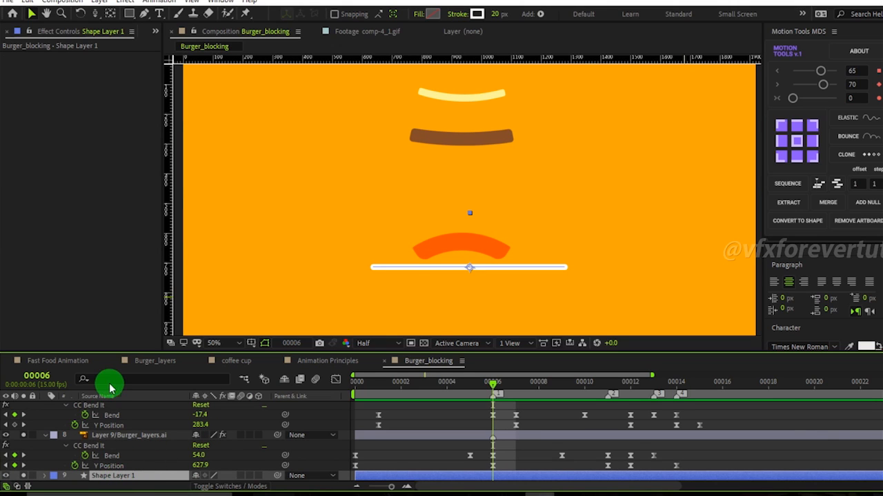
left_click(53, 476)
left_click(45, 477)
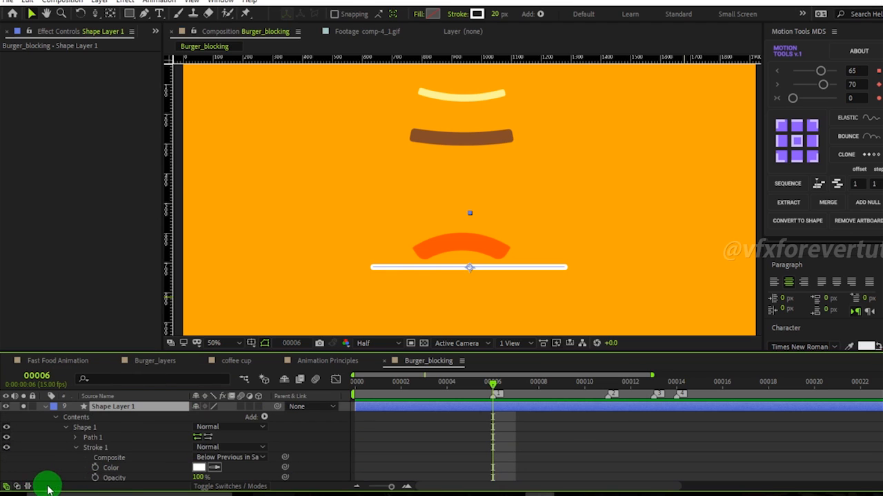
left_click(77, 438)
left_click(95, 448)
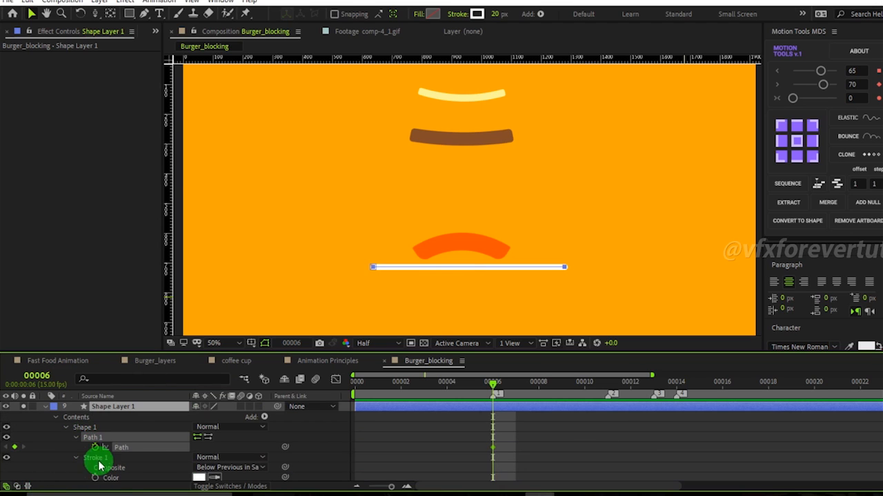
Show the plate's path keyframes and move the first one back to frame 5.
left_click(114, 408)
key("u")
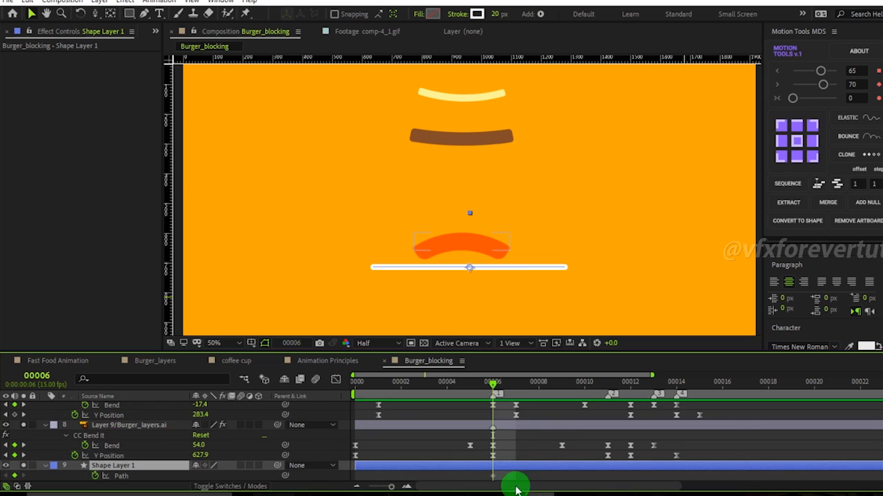
left_click(488, 382)
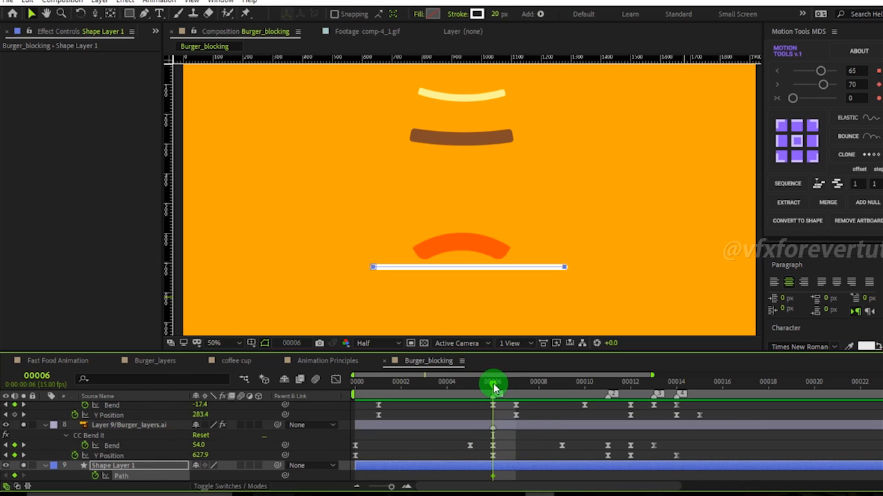
left_click_drag(506, 390, 488, 400)
left_click(506, 473)
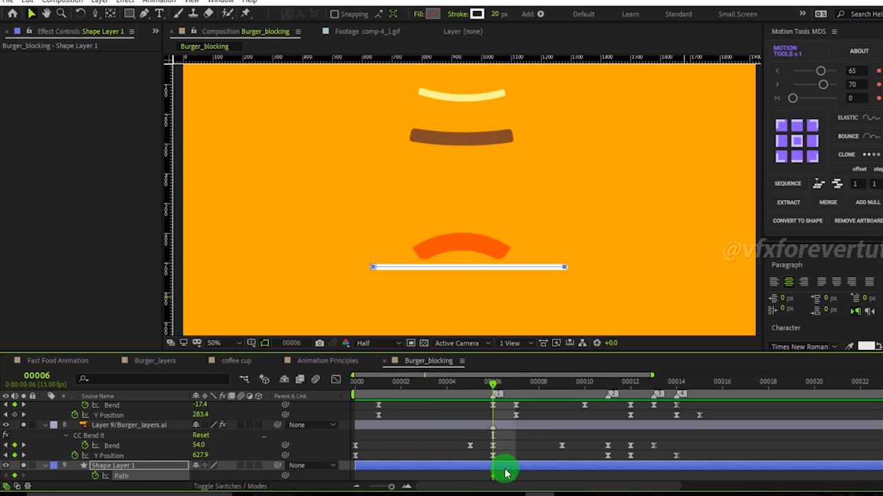
left_click_drag(493, 477, 470, 477)
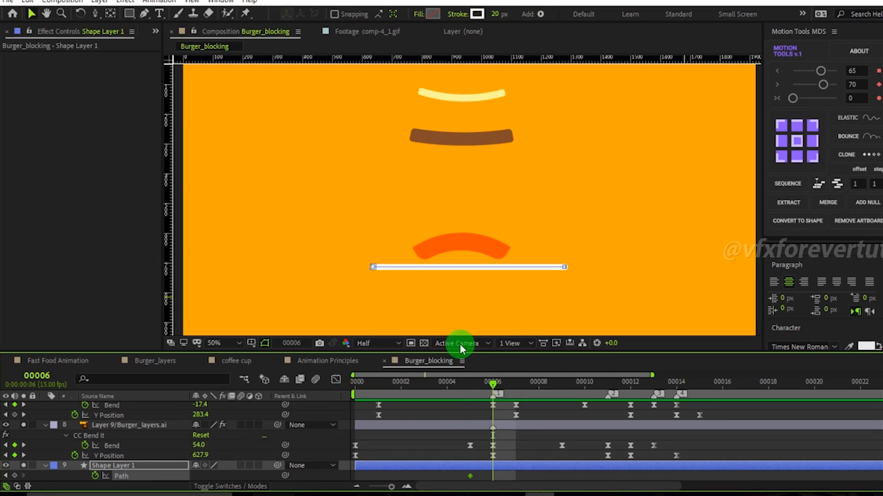
Add a midpoint vertex to the plate line with the Pen tool and pull it down at frame 6.
left_click(468, 268)
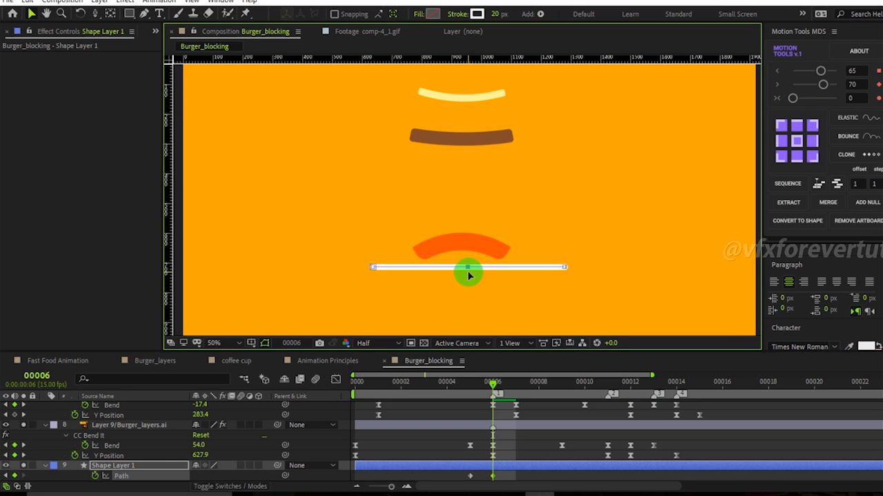
left_click(469, 279)
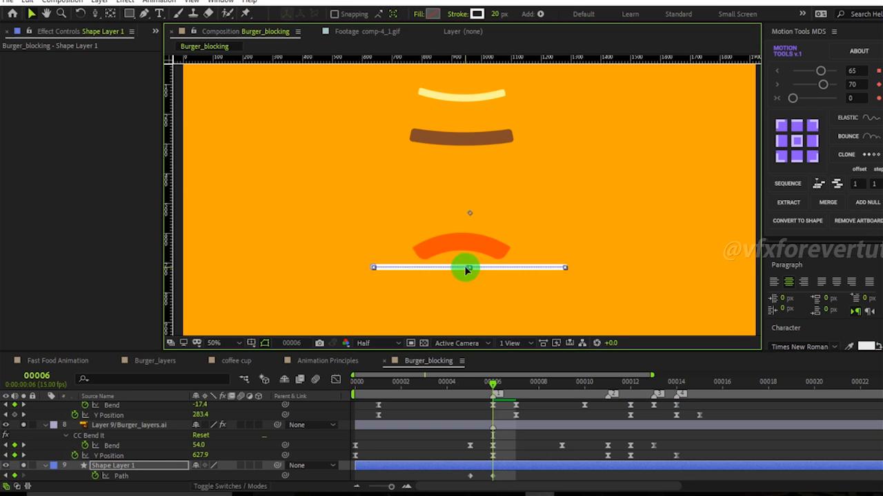
left_click(119, 30)
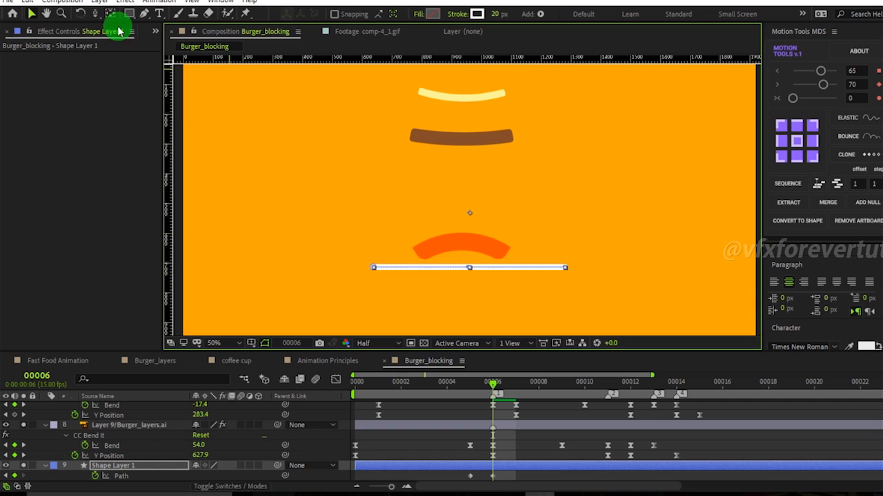
left_click(145, 13)
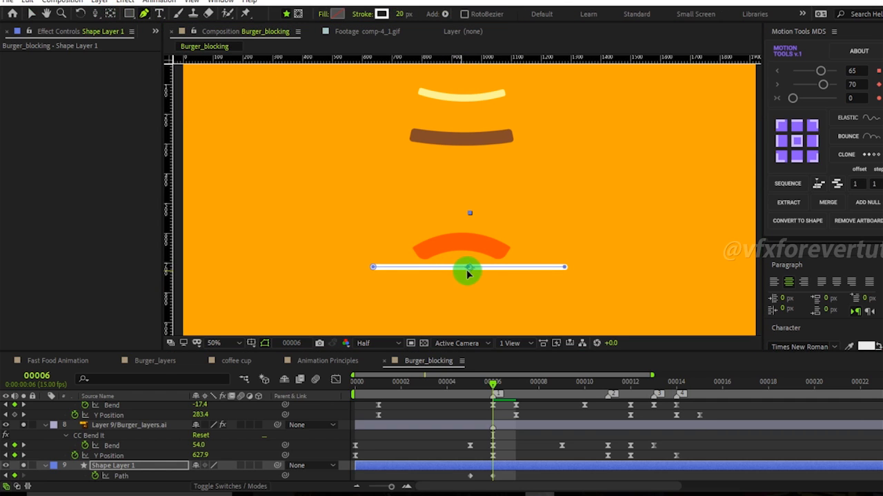
mouse_move(468, 270)
left_mouse_down()
mouse_move(467, 278)
mouse_move(467, 257)
left_mouse_up()
key("ctrl+z")
At frame 8, pull the plate's middle vertex up so the plate arches upward.
left_click_drag(491, 383, 536, 401)
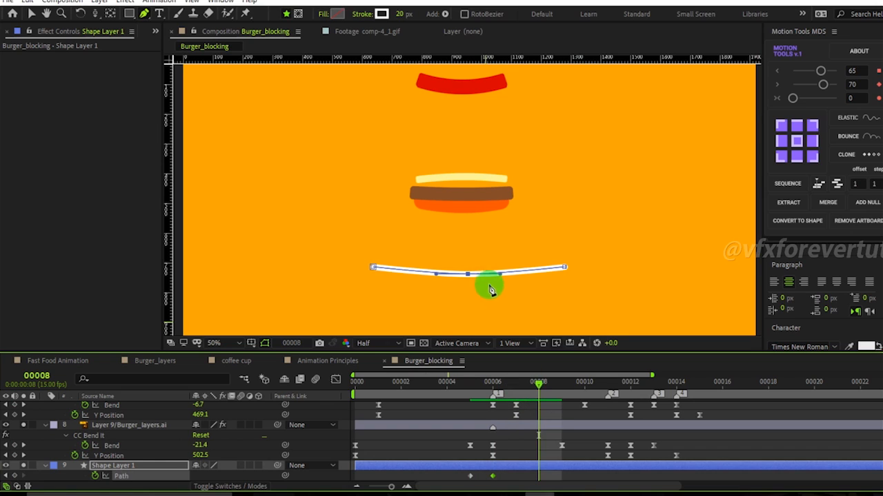
left_click_drag(469, 275, 469, 256)
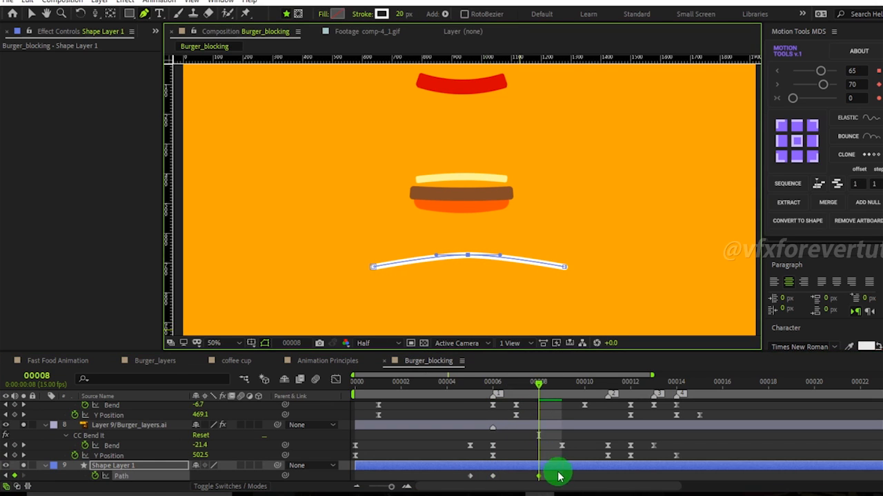
Select the plate's path keyframes, apply easy ease, and switch the graph editor to the speed graph.
left_click_drag(561, 473, 427, 485)
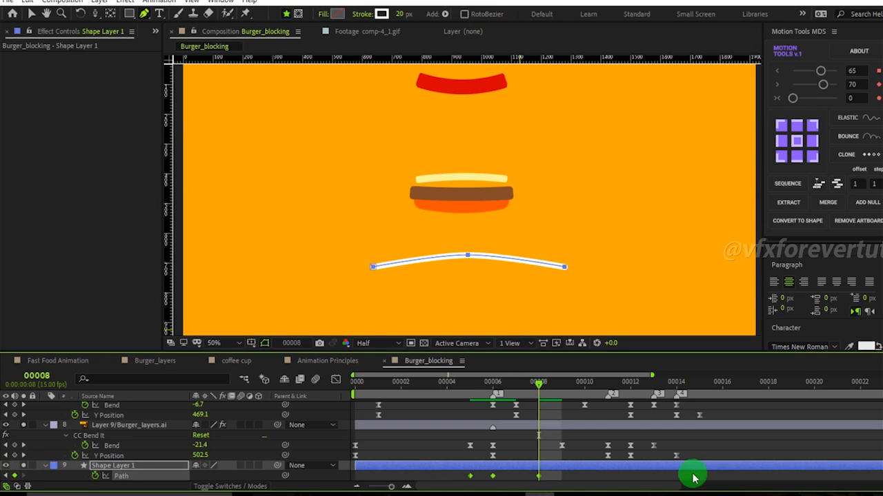
left_click(335, 380)
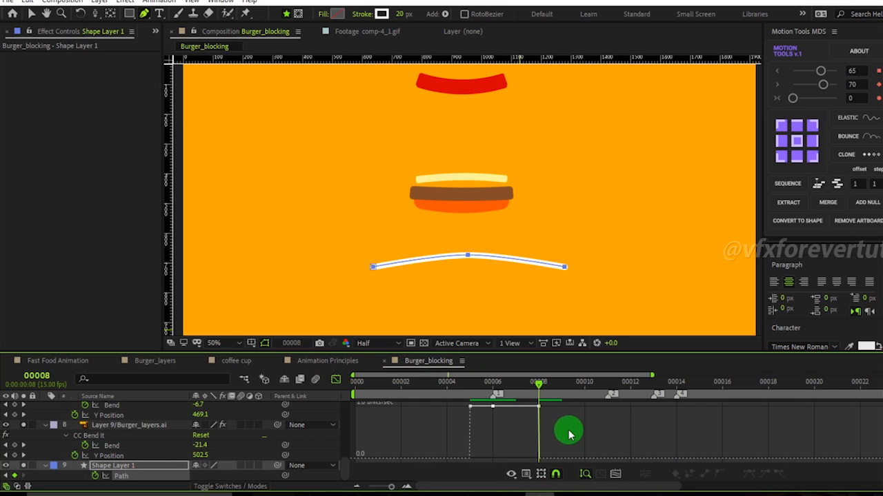
left_click_drag(568, 430, 408, 365)
left_click(748, 475)
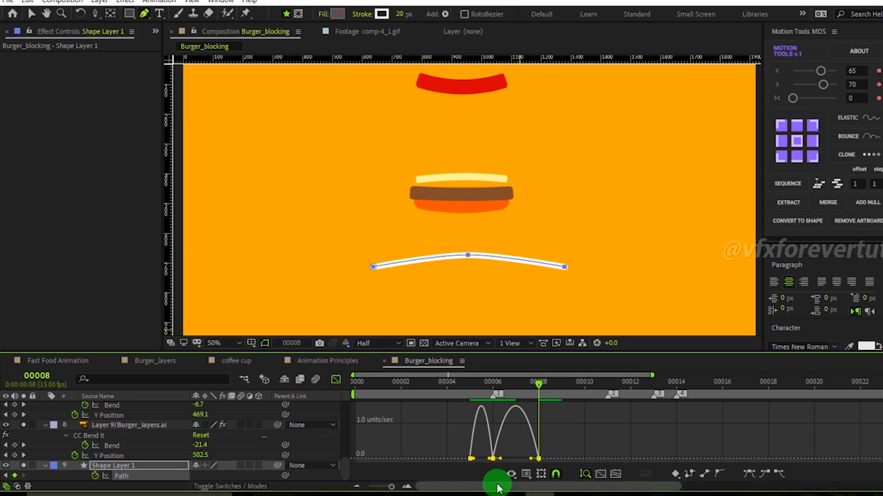
right_click(419, 445)
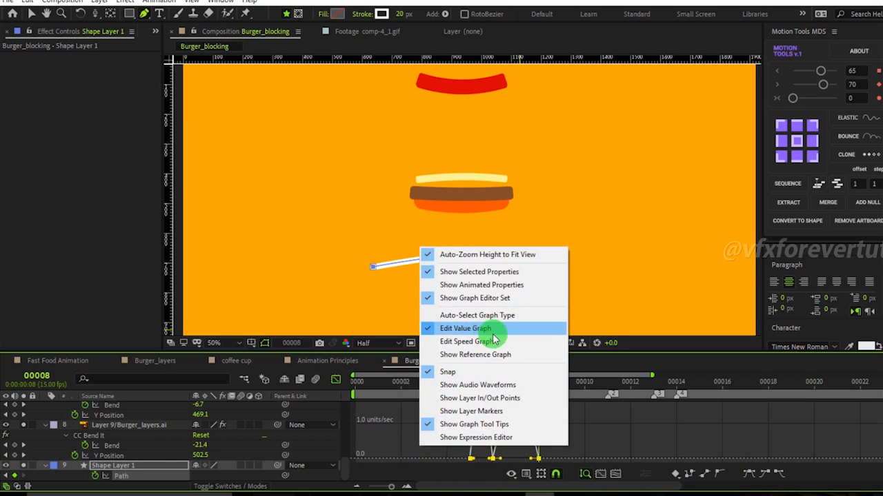
left_click(466, 342)
right_click(412, 440)
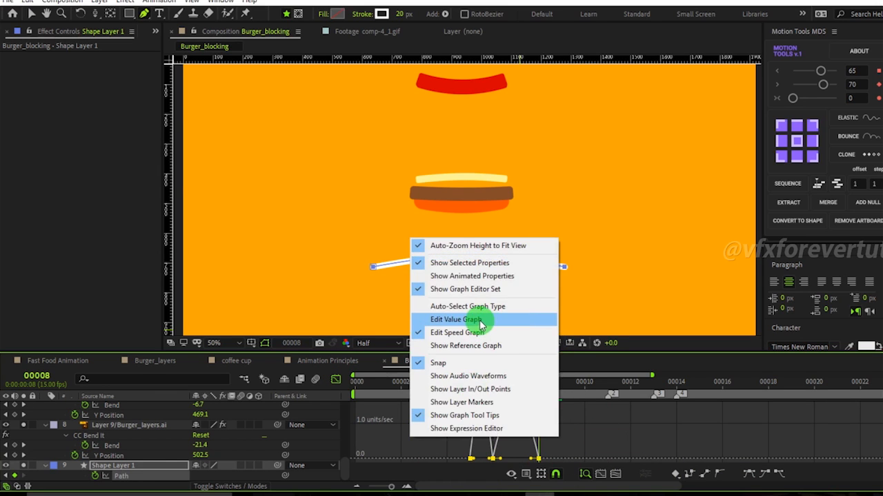
left_click(484, 332)
Adjust the speed curve handles of the plate's path keyframes to sharpen the bounce.
left_click(407, 486)
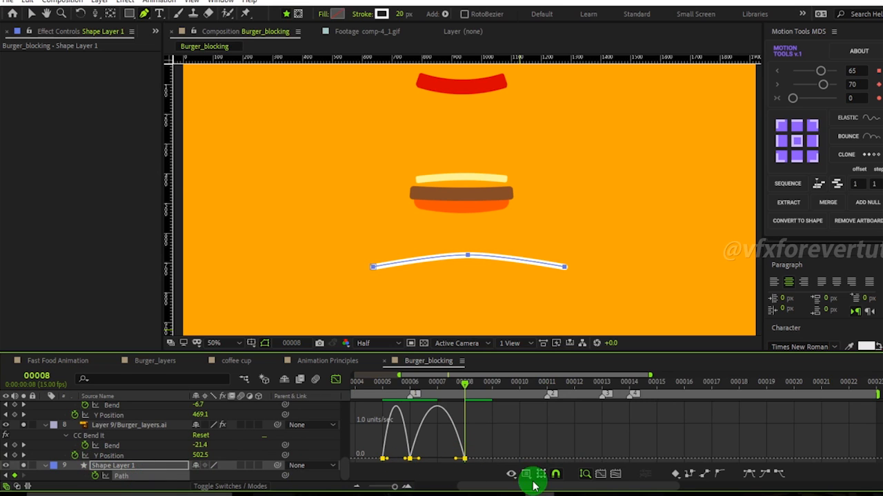
mouse_move(395, 487)
left_mouse_down()
mouse_move(386, 488)
mouse_move(397, 488)
left_mouse_up()
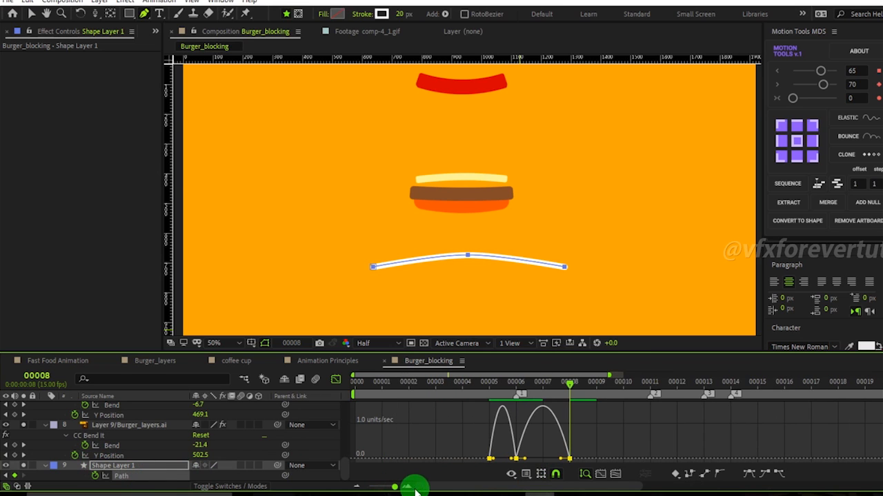
left_click_drag(534, 383, 513, 396)
left_click(515, 461)
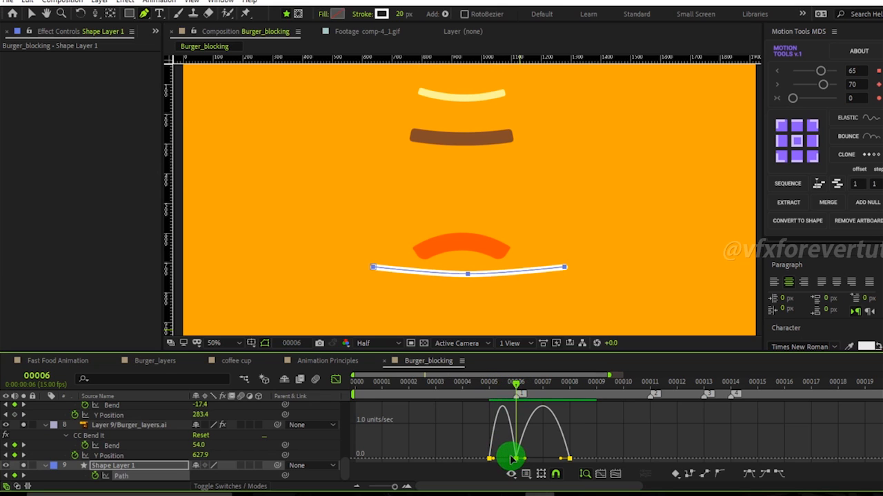
left_click_drag(513, 460, 519, 462)
left_click_drag(514, 387, 565, 397)
left_click_drag(569, 459, 552, 464)
key("ctrl+z")
left_click_drag(615, 449, 559, 462)
left_click_drag(544, 417, 511, 460)
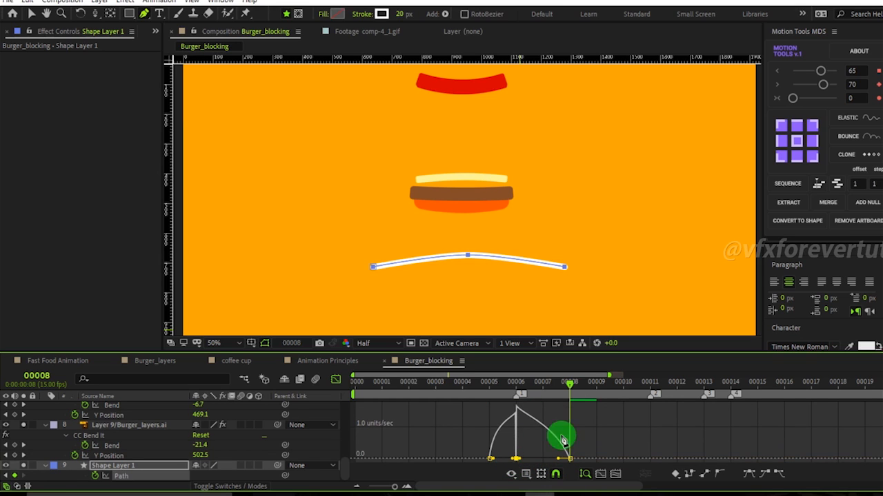
Copy the plate's flat starting path keyframe and paste it at frame 10.
left_click_drag(570, 386, 598, 418)
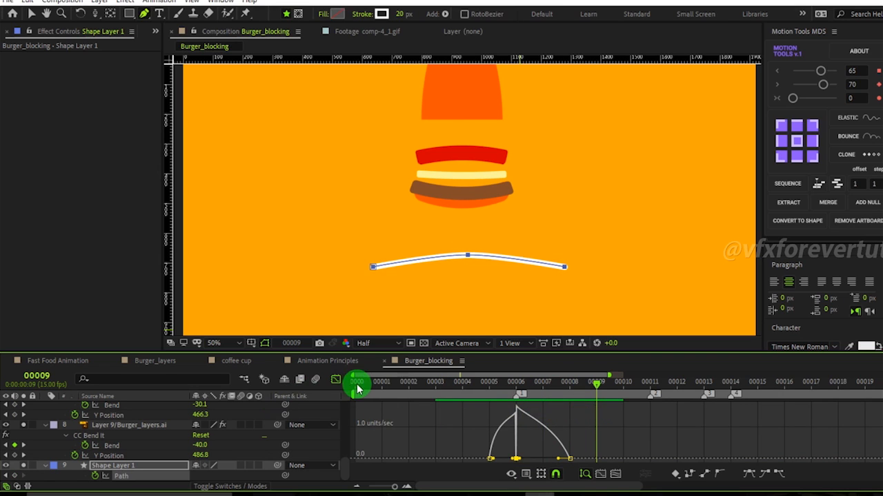
left_click(336, 379)
left_click_drag(595, 386, 622, 432)
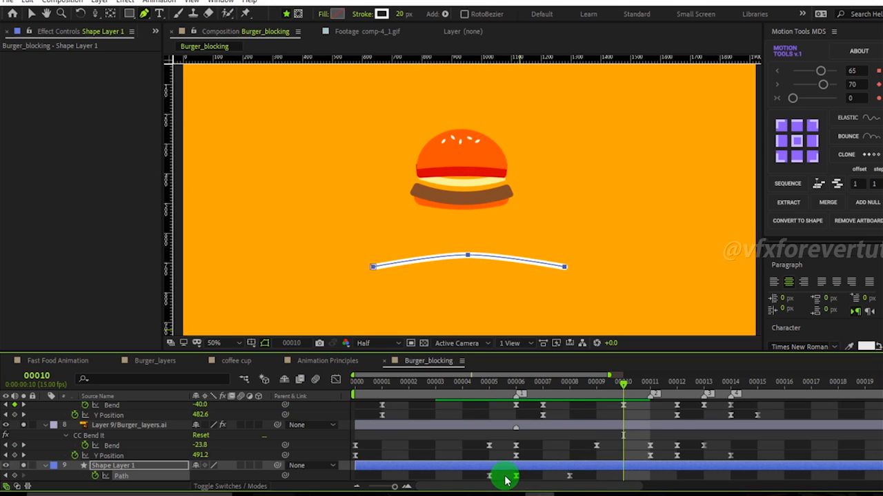
left_click_drag(506, 481, 464, 485)
key("ctrl+c")
key("ctrl+v")
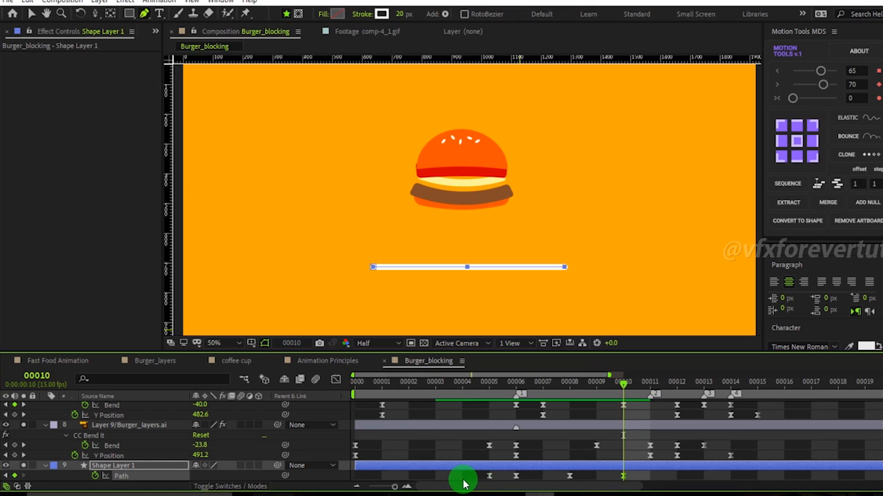
left_click(465, 275)
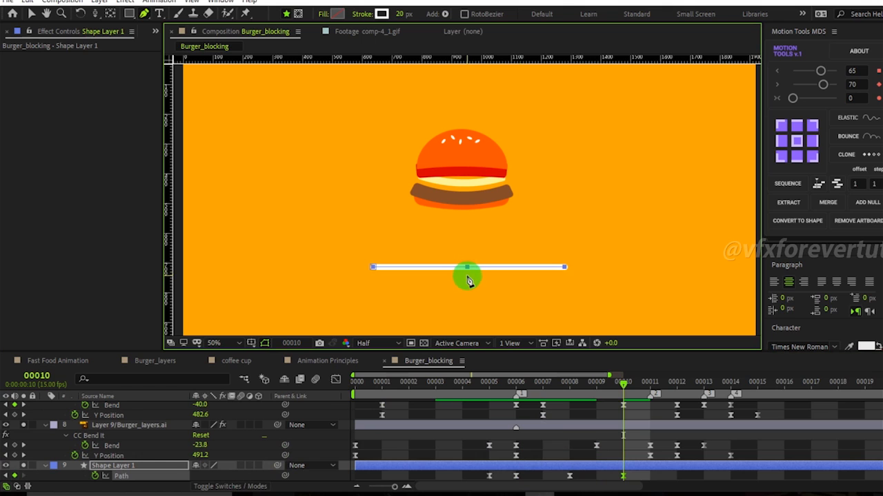
left_click(468, 276)
left_click(468, 268)
left_click(579, 271)
left_click(470, 275)
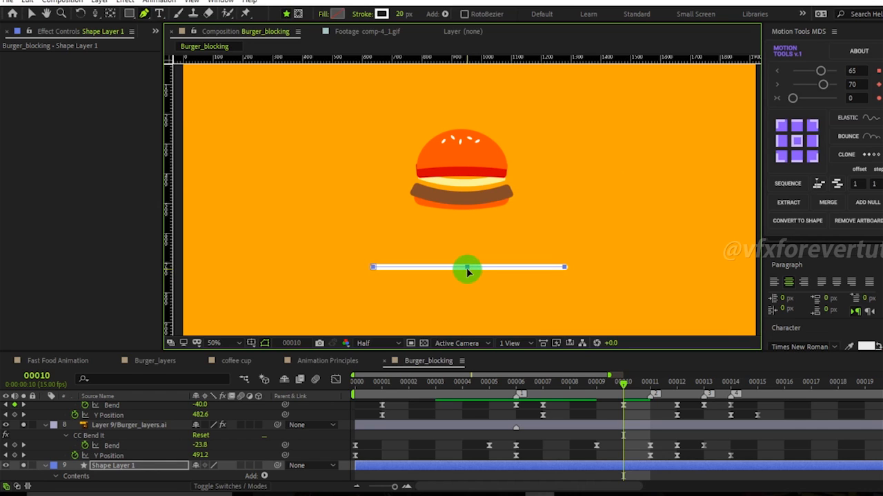
left_click(158, 13)
left_click(143, 14)
left_click(449, 298)
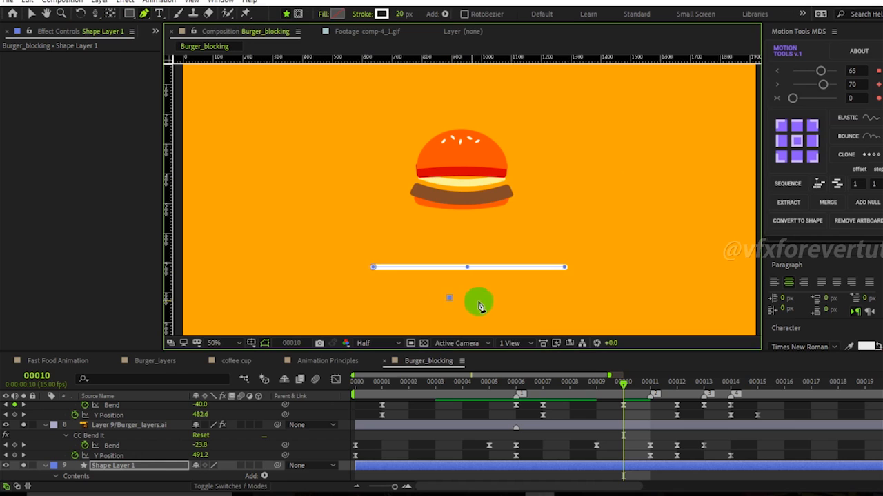
left_click(598, 458)
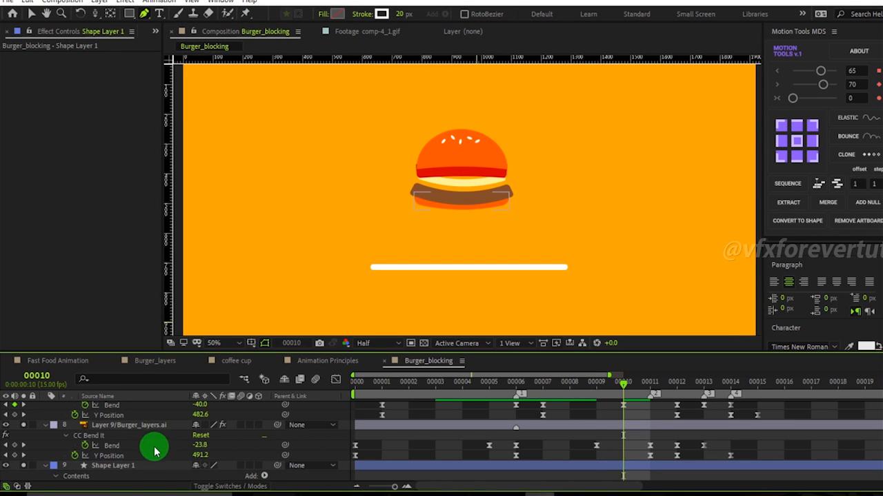
At frame 10, pull the plate's middle vertex down so the plate line sags under the landing burger.
scroll(116, 476, "down", 1)
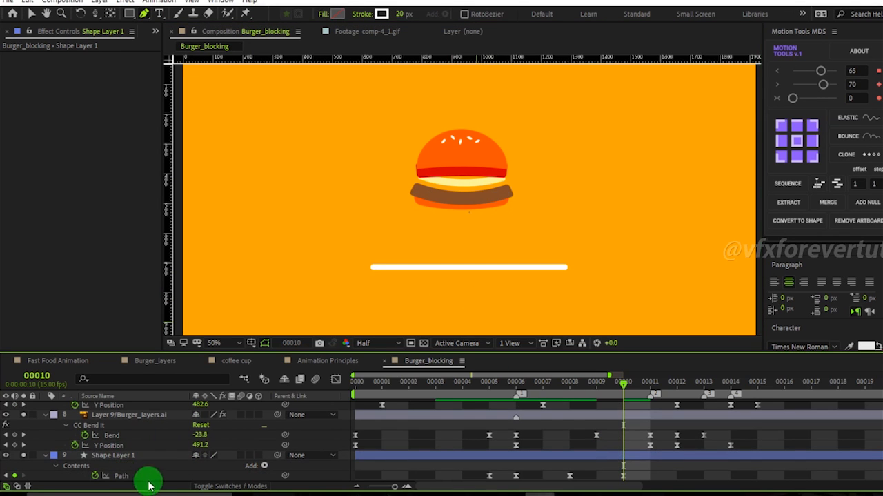
left_click(148, 477)
left_click(468, 281)
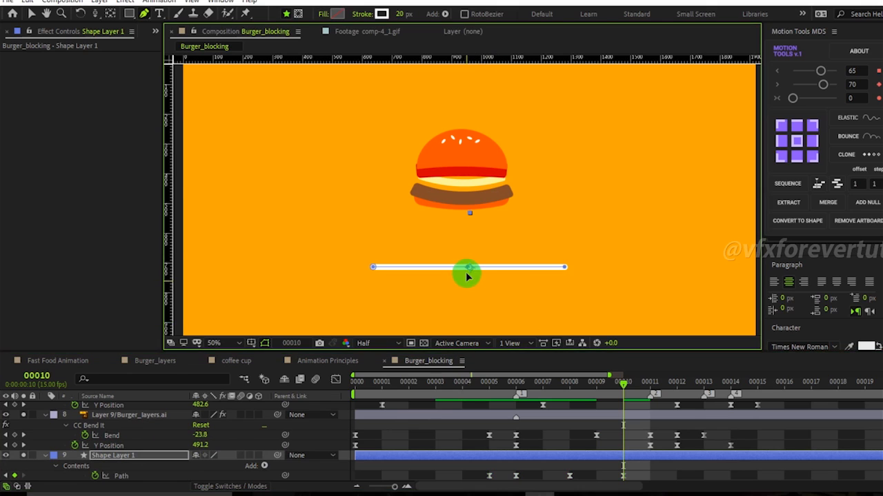
left_click_drag(467, 271, 467, 275)
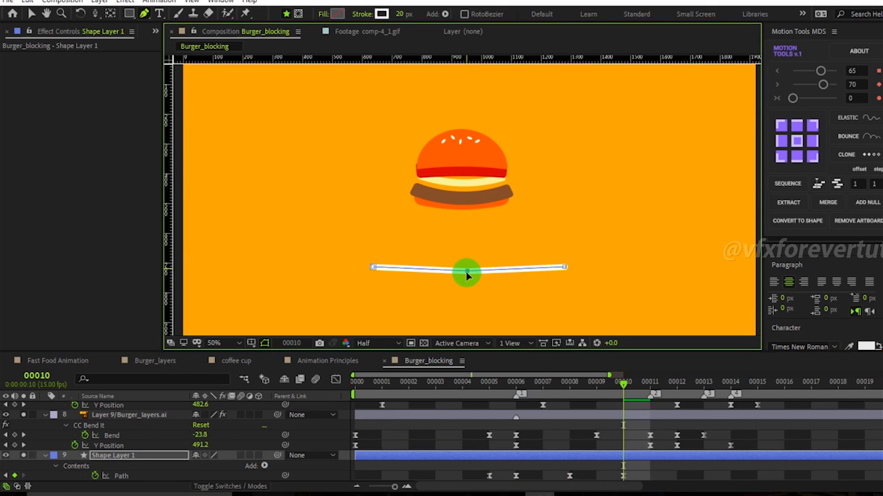
left_click(467, 273, "alt")
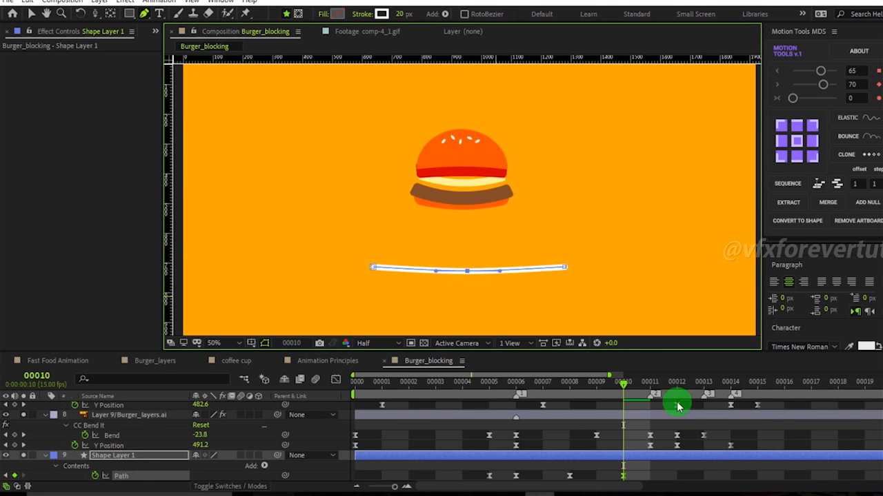
At frame 11, copy the plate's flat path keyframe and paste it there.
left_click_drag(611, 386, 650, 407)
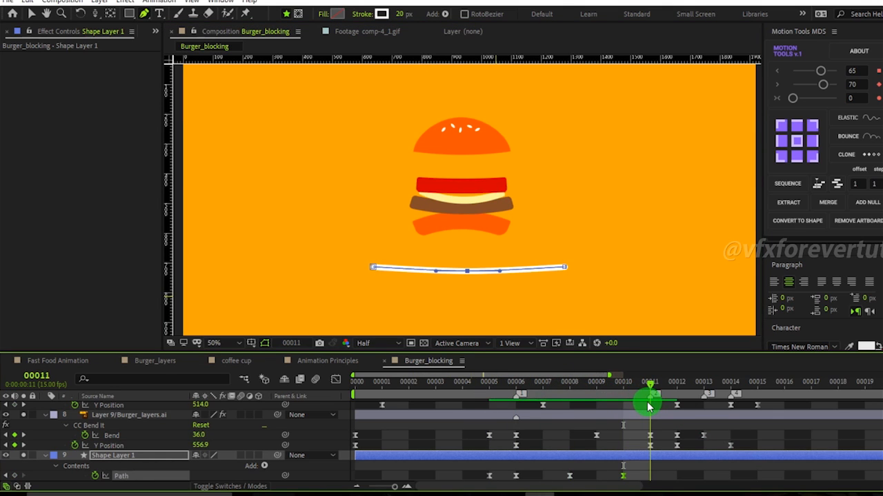
left_click_drag(500, 474, 470, 481)
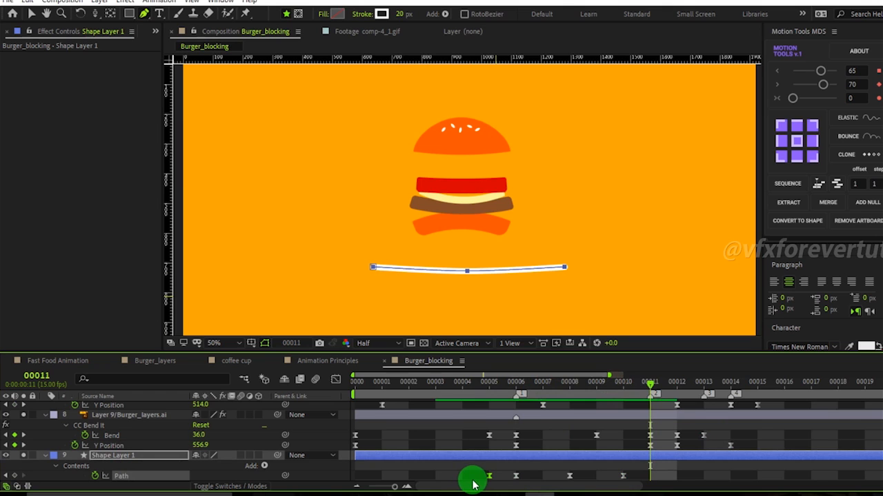
key("ctrl+c")
key("ctrl+v")
left_click_drag(639, 380, 676, 437)
left_click_drag(670, 473, 650, 478)
left_click(619, 477)
left_click(616, 457)
key("ctrl+z")
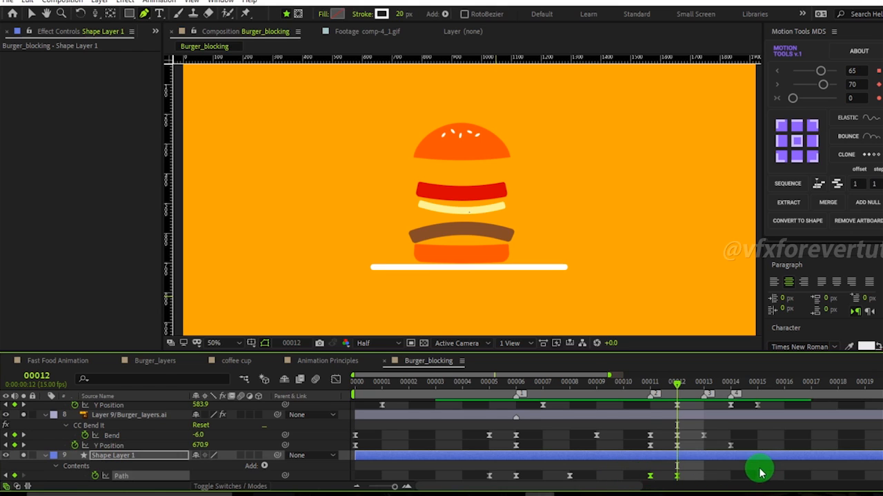
Retime the plate's path keyframes around frames 11 and 12, scrubbing between them to compare the plate poses.
left_click(759, 469)
mouse_move(664, 382)
left_mouse_down()
mouse_move(627, 390)
mouse_move(652, 393)
left_mouse_up()
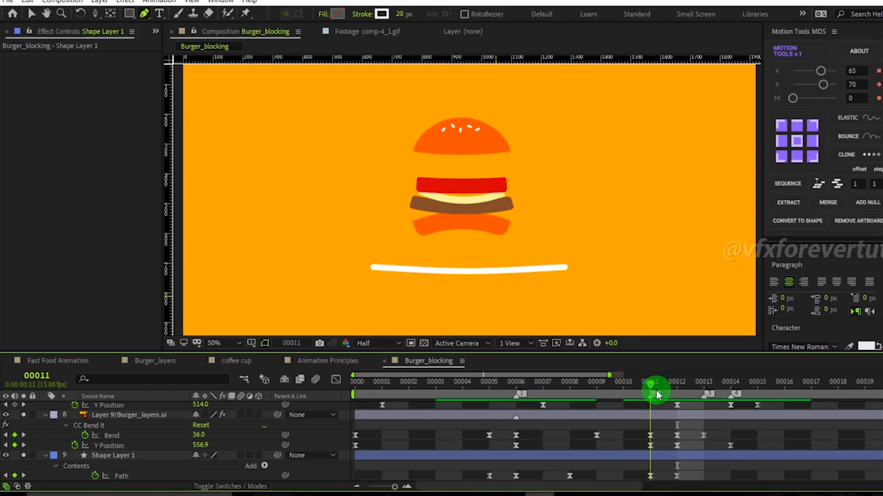
key("Page_Down")
key("Page_Up")
left_click(655, 477)
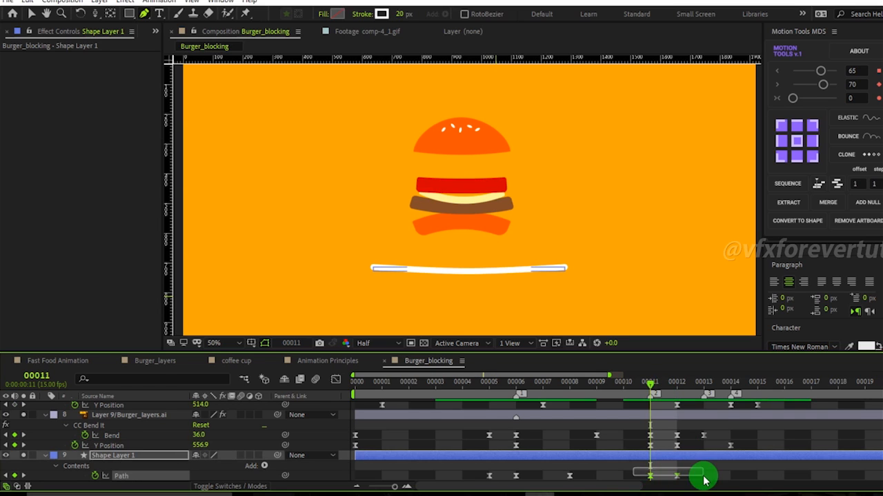
left_click_drag(668, 479, 678, 480)
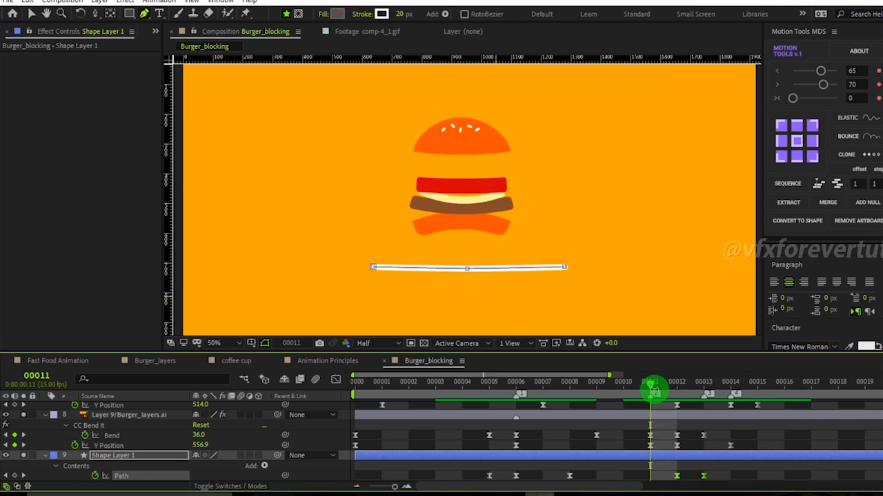
left_click_drag(661, 392, 693, 397)
left_click_drag(709, 403, 678, 405)
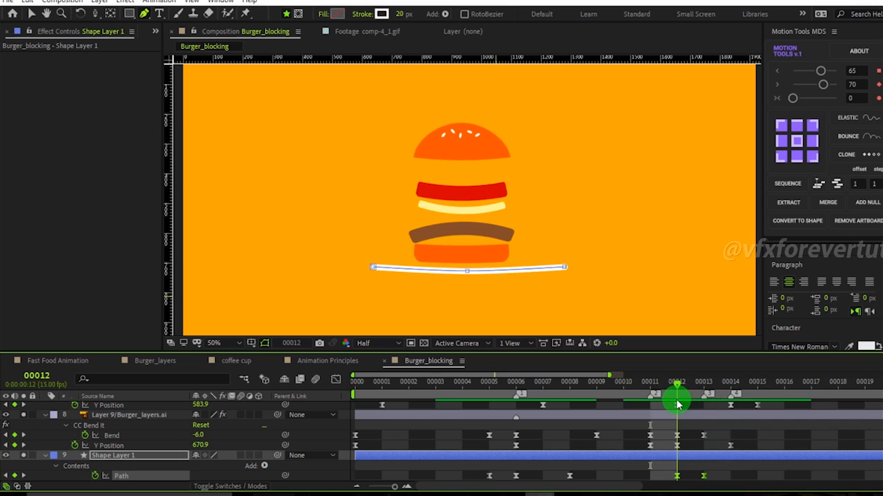
left_click(724, 475)
left_click(677, 476)
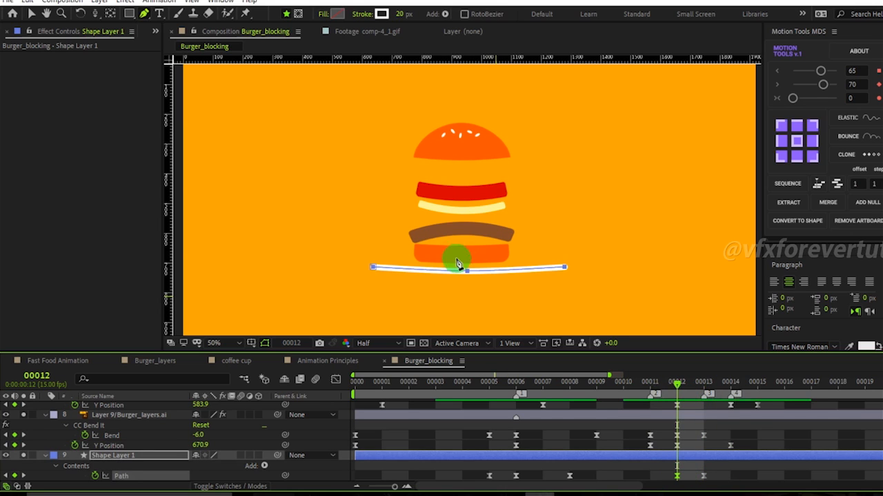
left_click_drag(673, 389, 656, 390)
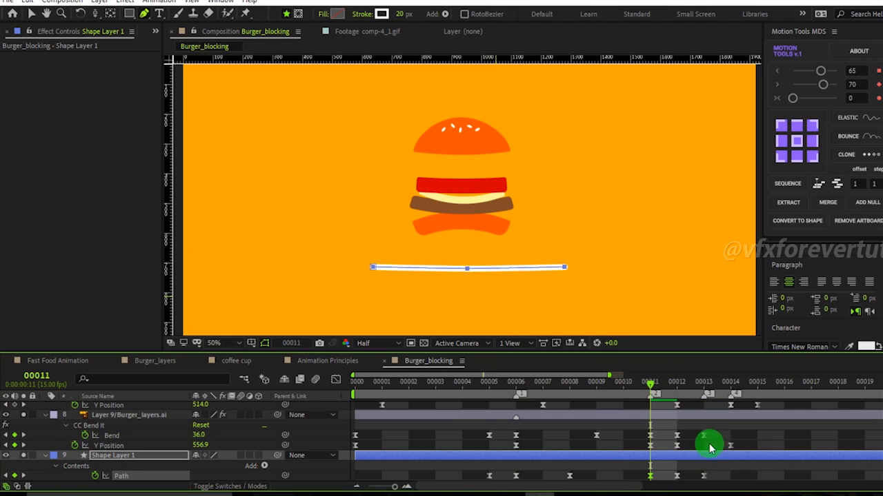
left_click_drag(651, 390, 681, 390)
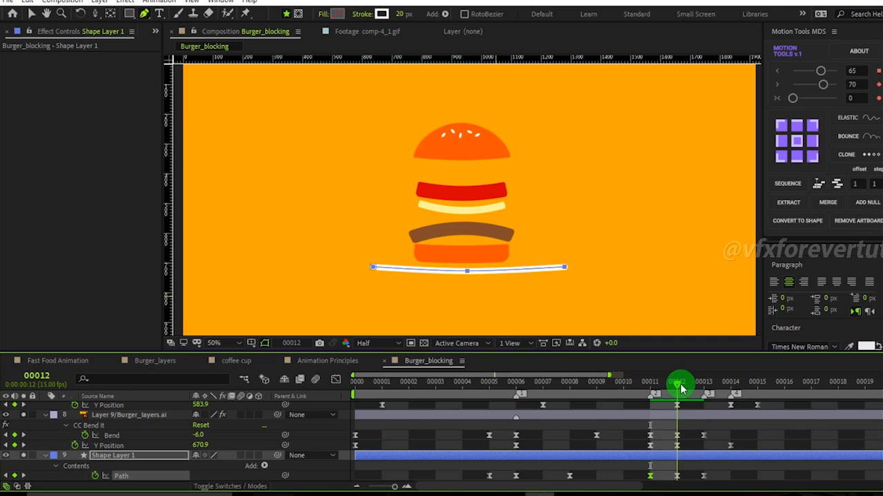
mouse_move(468, 272)
left_mouse_down()
mouse_move(471, 283)
mouse_move(468, 271)
left_mouse_up()
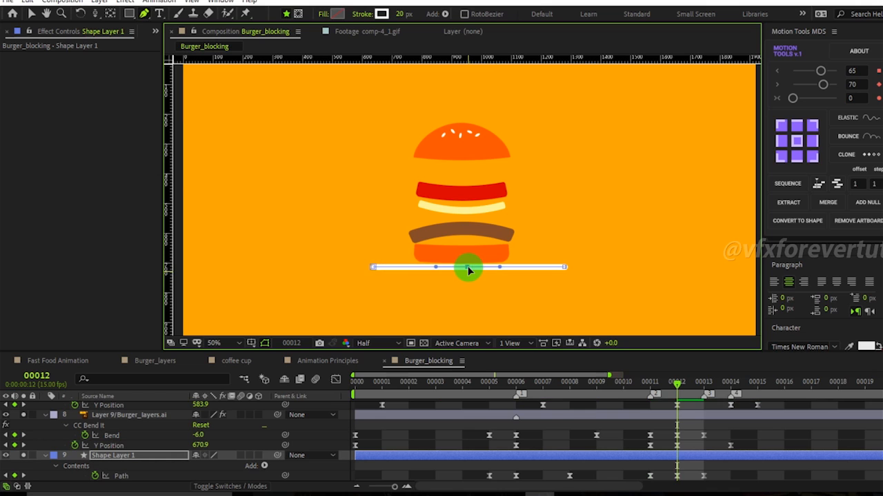
left_click_drag(683, 389, 670, 404)
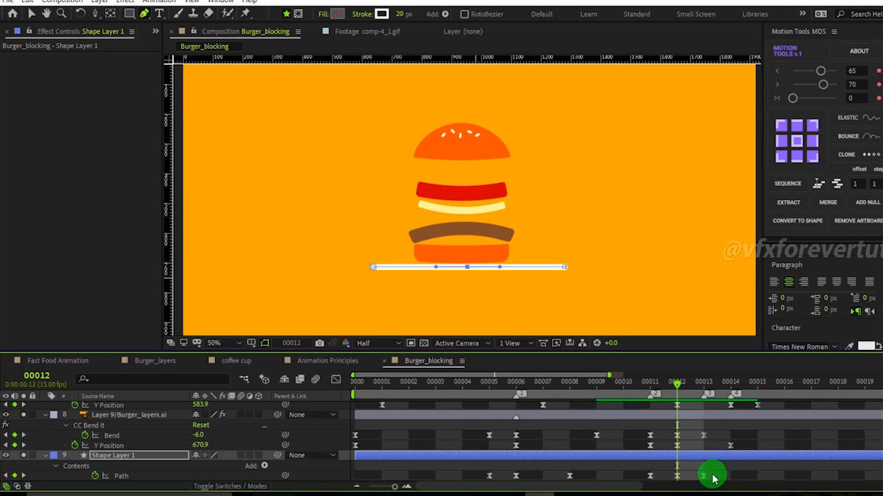
left_click_drag(652, 479, 676, 483)
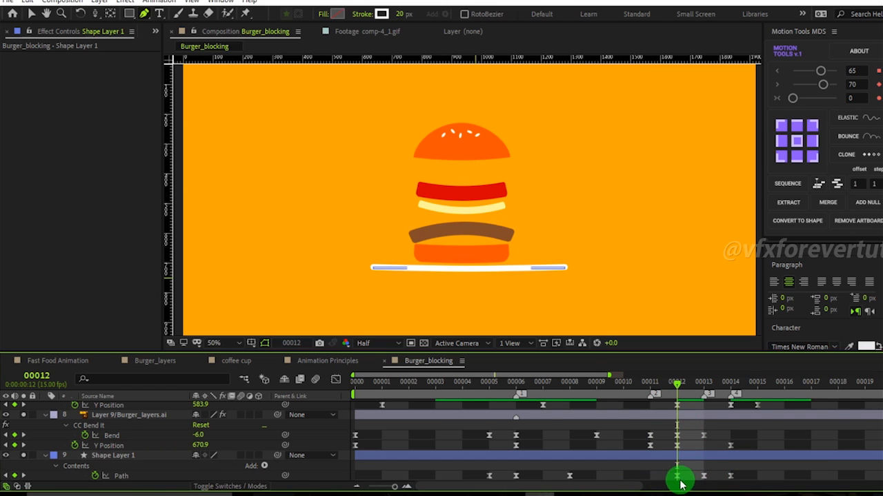
left_click_drag(678, 475, 650, 476)
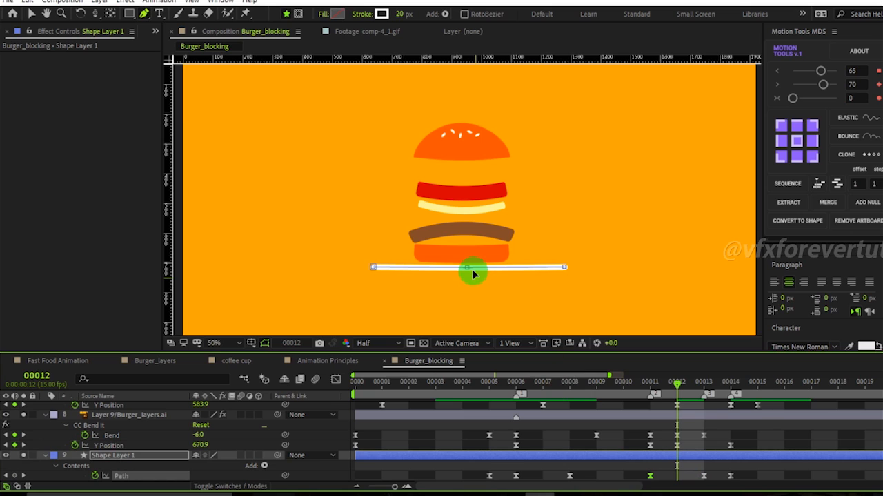
At frame 11, raise the plate's middle vertex so the plate line arches slightly upward on the rebound.
mouse_move(678, 388)
left_mouse_down()
mouse_move(698, 388)
mouse_move(650, 392)
mouse_move(675, 392)
left_mouse_up()
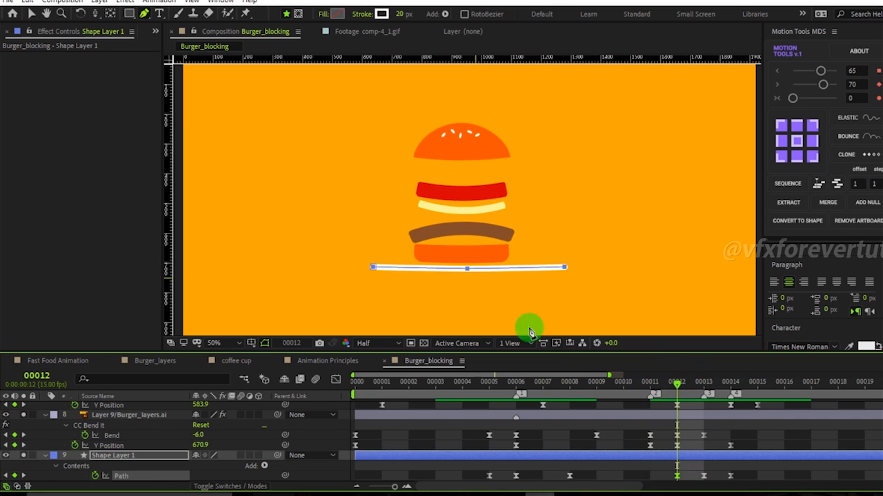
left_click_drag(673, 382, 652, 382)
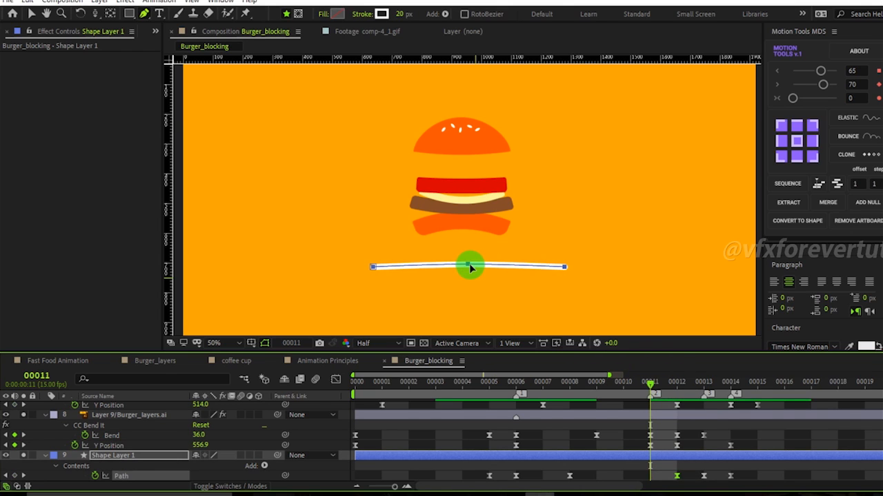
left_click_drag(470, 267, 469, 262)
key("ctrl+z")
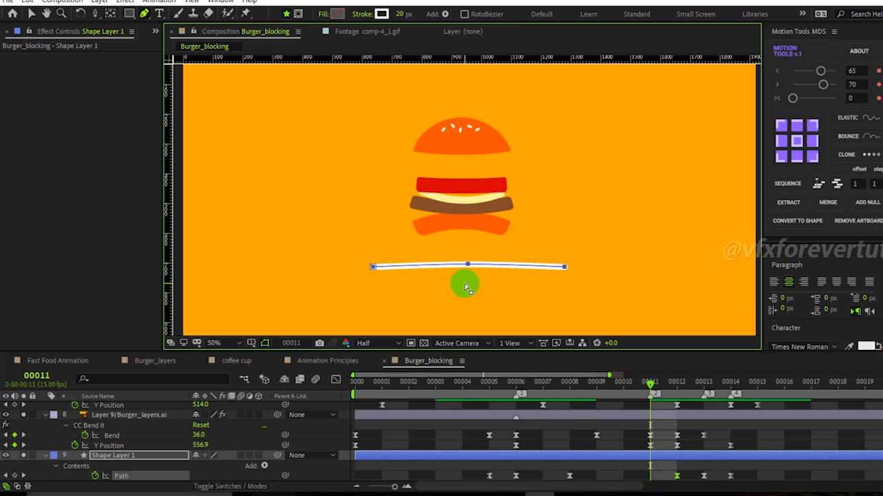
left_click_drag(469, 265, 468, 260)
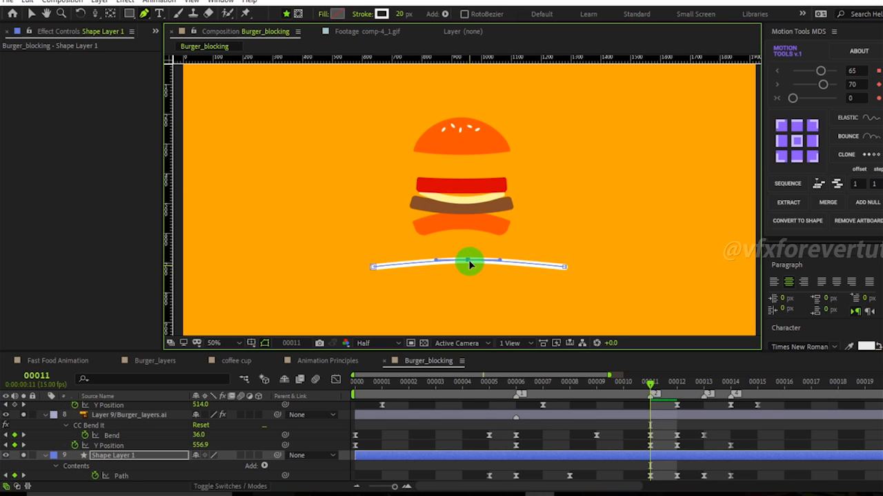
Select all the plate's path keyframes, apply easy ease, and reshape their speed-graph handles to refine the rebound timing.
left_click_drag(647, 386, 473, 475)
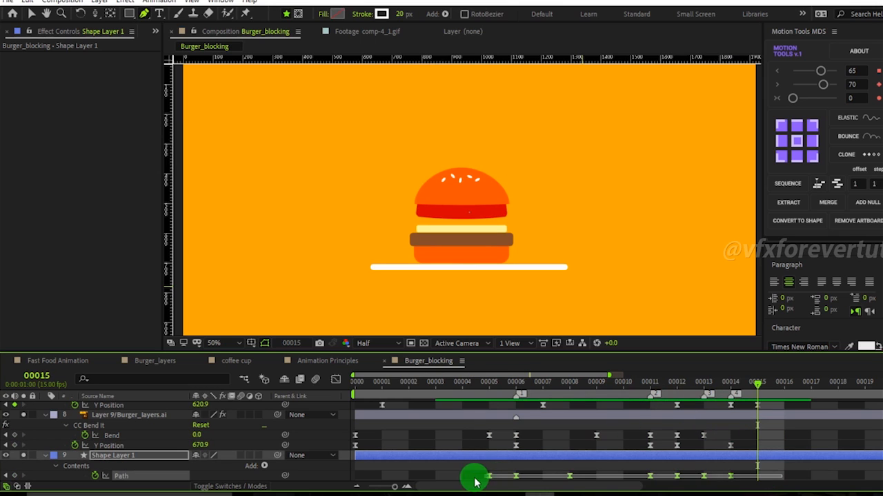
left_click(336, 380)
left_click_drag(644, 384, 653, 399)
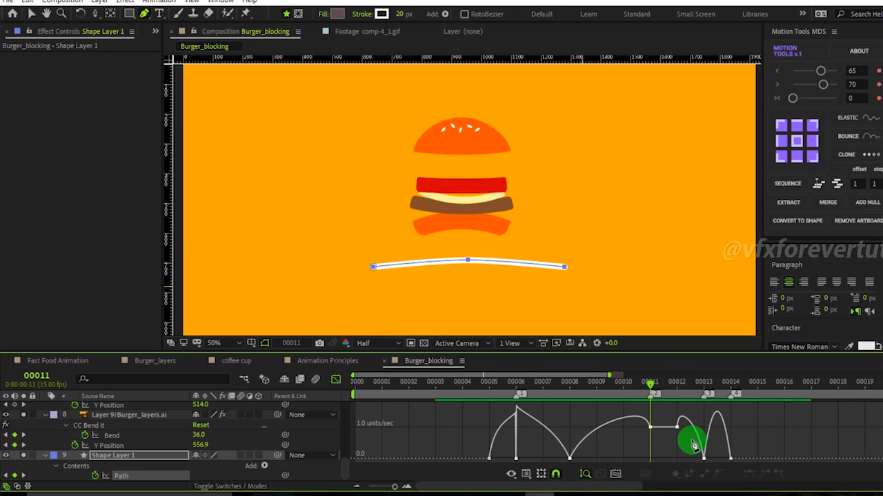
left_click(651, 433)
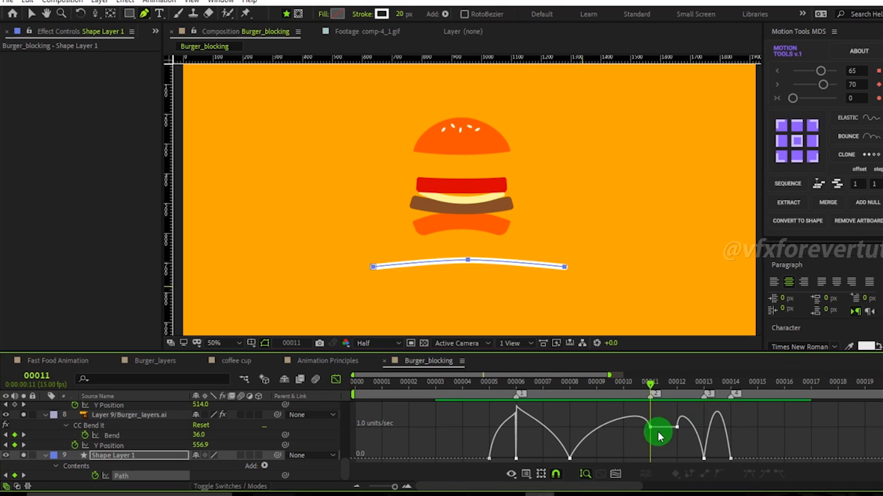
key("v")
left_click_drag(652, 428, 652, 469)
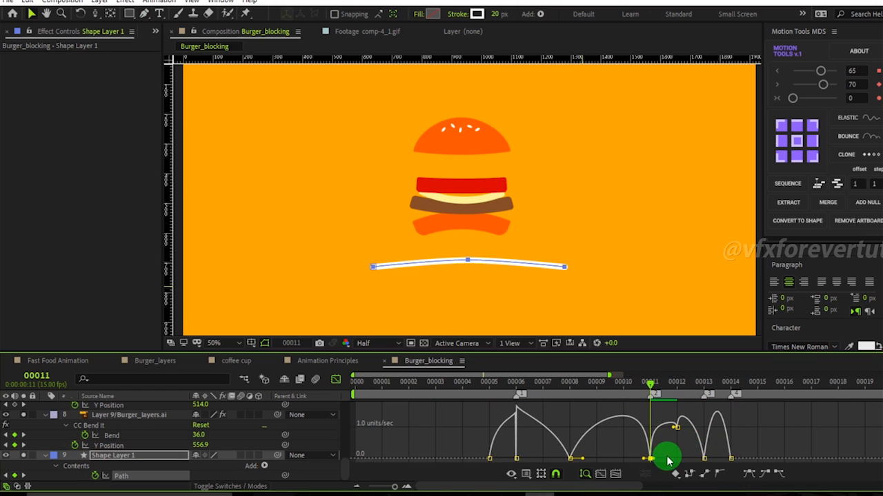
key("ctrl+z")
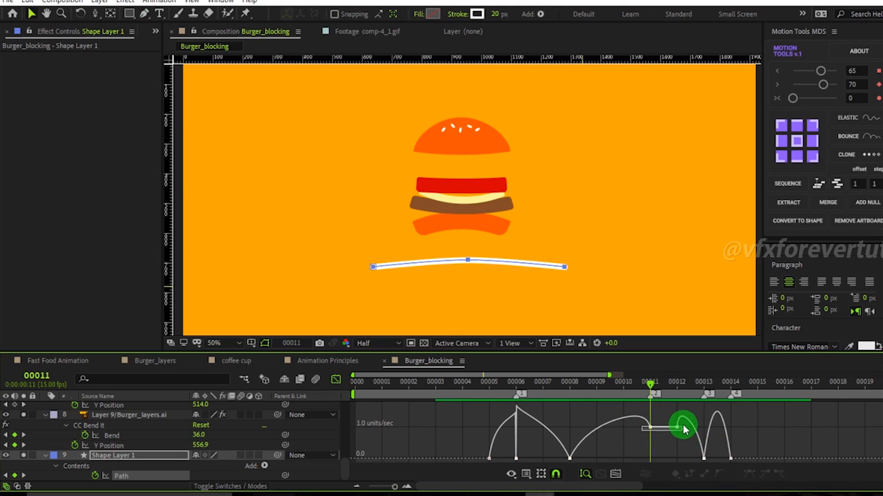
left_click_drag(682, 427, 684, 424)
left_click(717, 476)
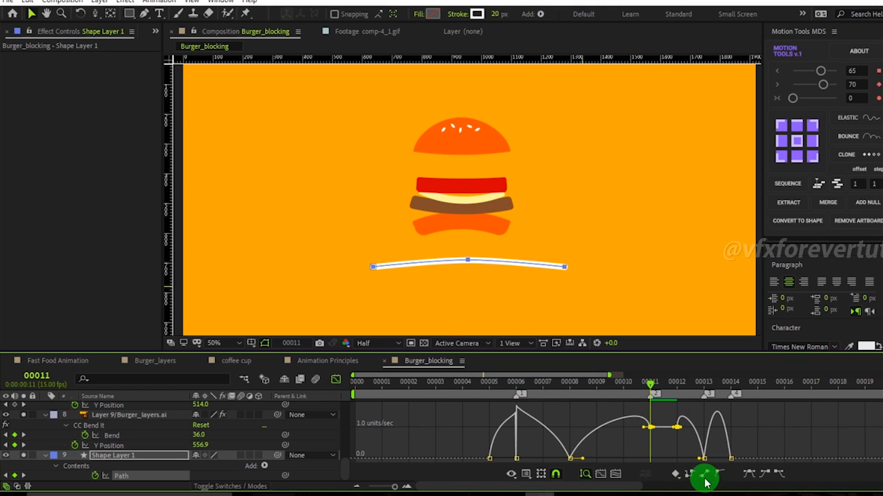
left_click(672, 447)
left_click_drag(650, 428, 677, 440)
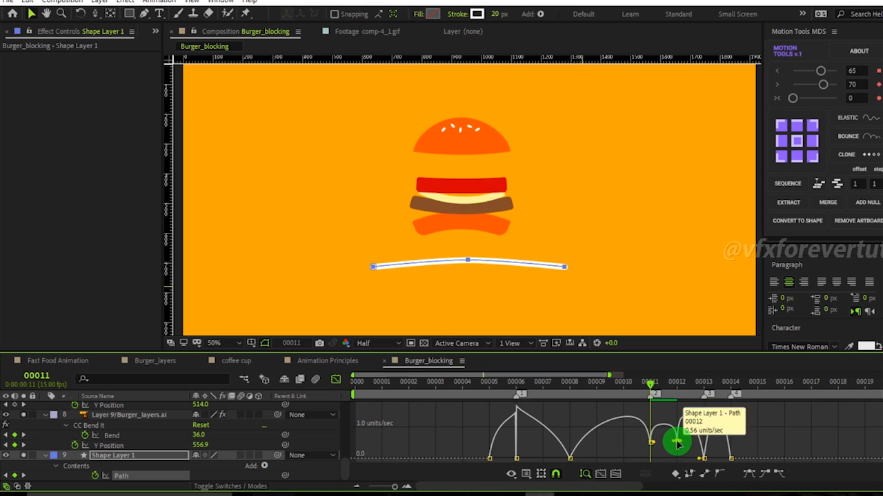
left_click_drag(650, 382, 618, 423)
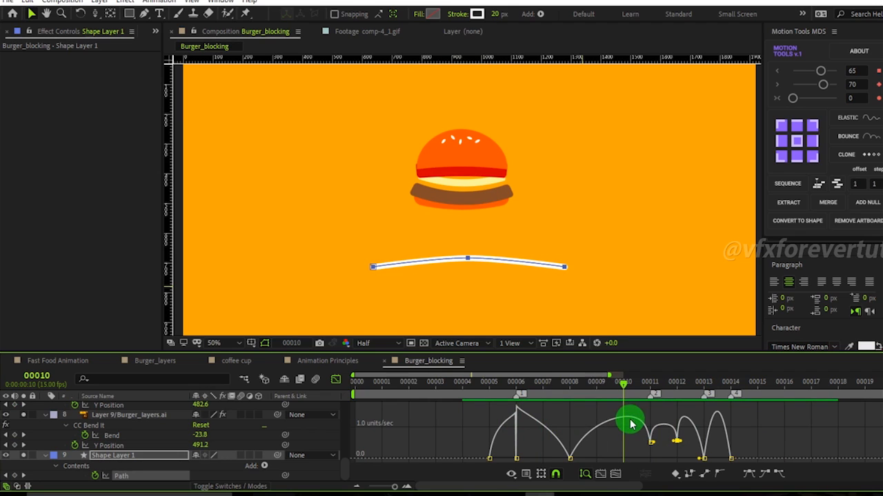
left_click_drag(652, 452, 633, 443)
left_click_drag(616, 386, 587, 428)
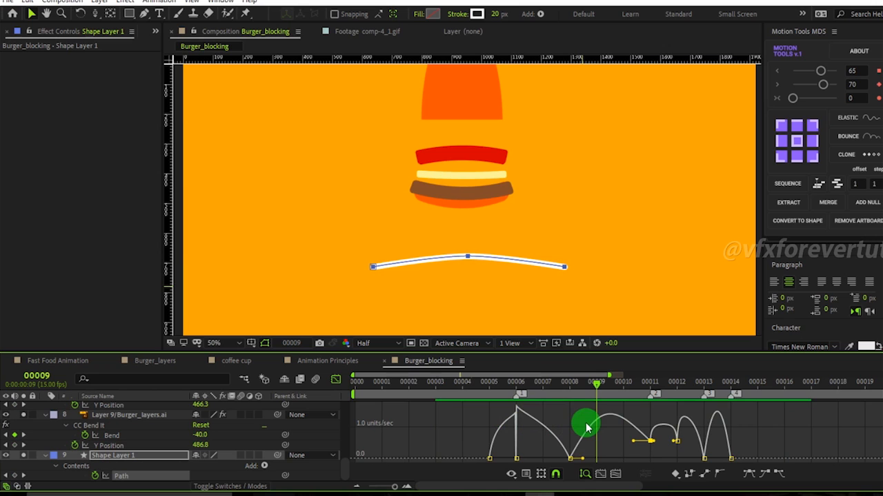
left_click_drag(584, 461, 573, 461)
Preview the burger and plate animation from frame 5.
left_click_drag(598, 380, 495, 415)
scroll(516, 160, "down", 2)
key("space")
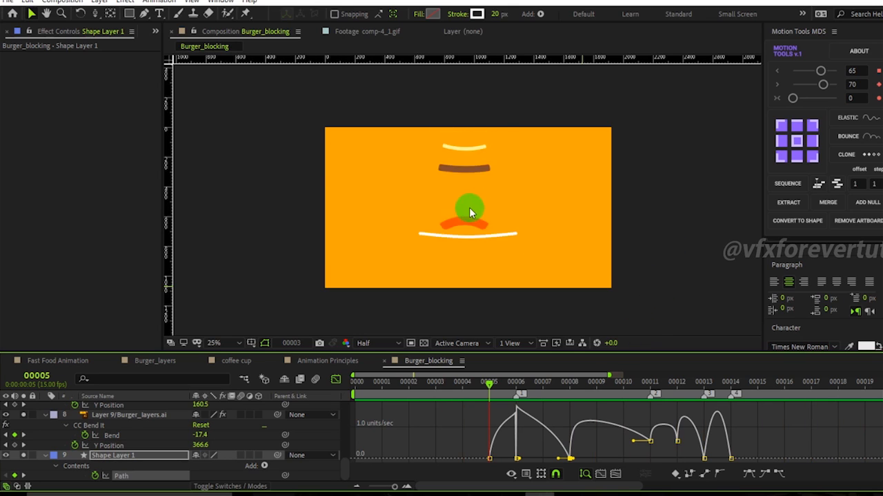
At frame 5, reveal the plate layer's Scale property and set a keyframe at 100%.
left_click_drag(650, 385, 488, 384)
left_click(135, 462)
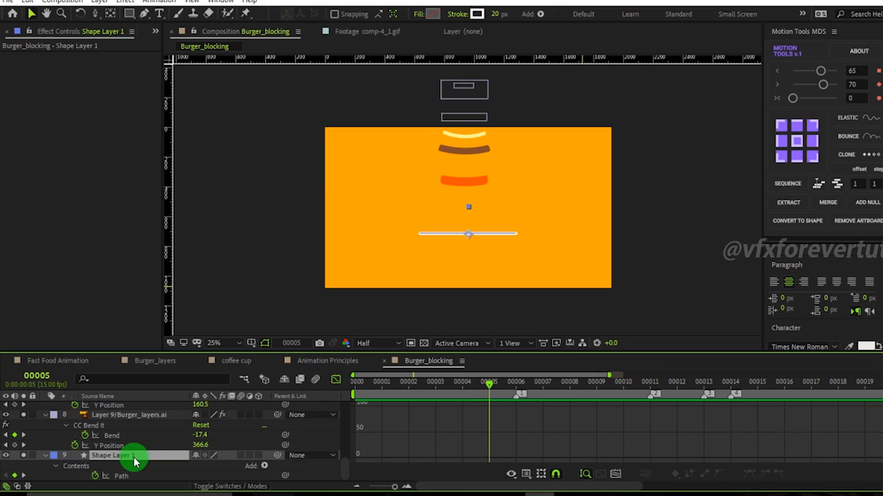
key("shift+s")
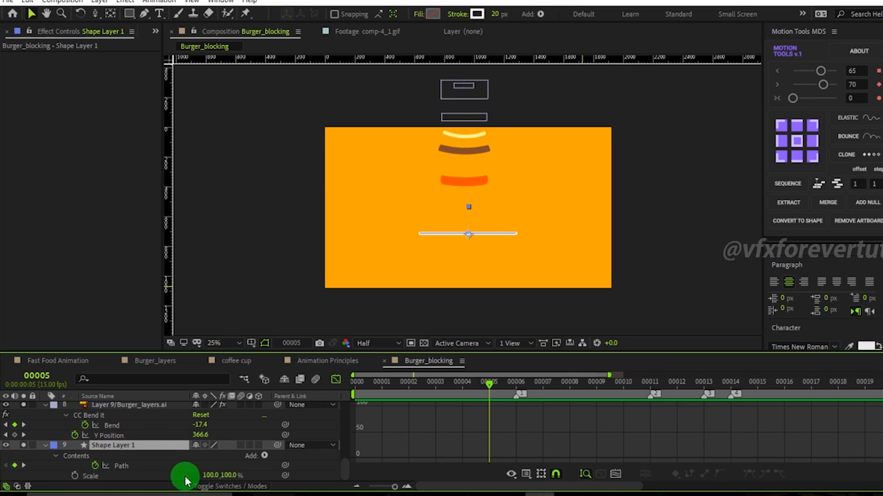
left_click(74, 475)
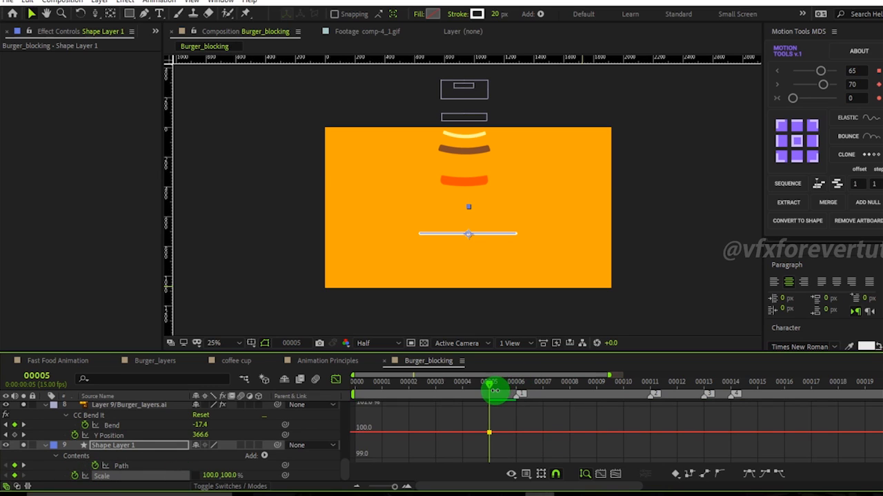
At frame 6, unlink the plate's Scale proportions and set its horizontal scale to 115%.
left_click(530, 391)
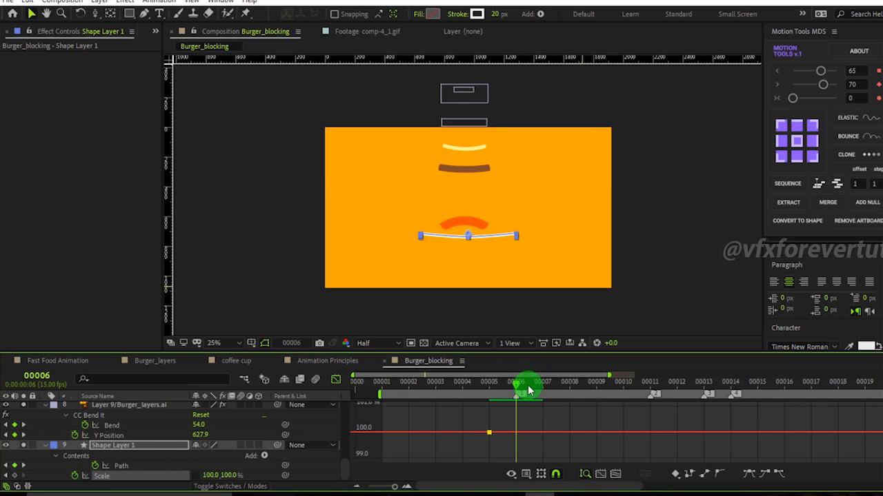
left_click(204, 475)
left_click(234, 476)
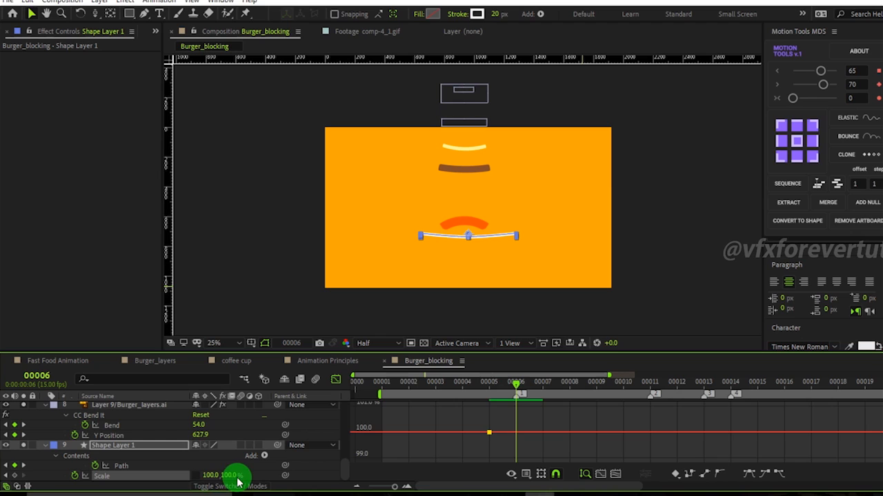
mouse_move(234, 475)
left_mouse_down()
mouse_move(207, 475)
mouse_move(230, 475)
mouse_move(219, 475)
left_mouse_up()
left_click(524, 385)
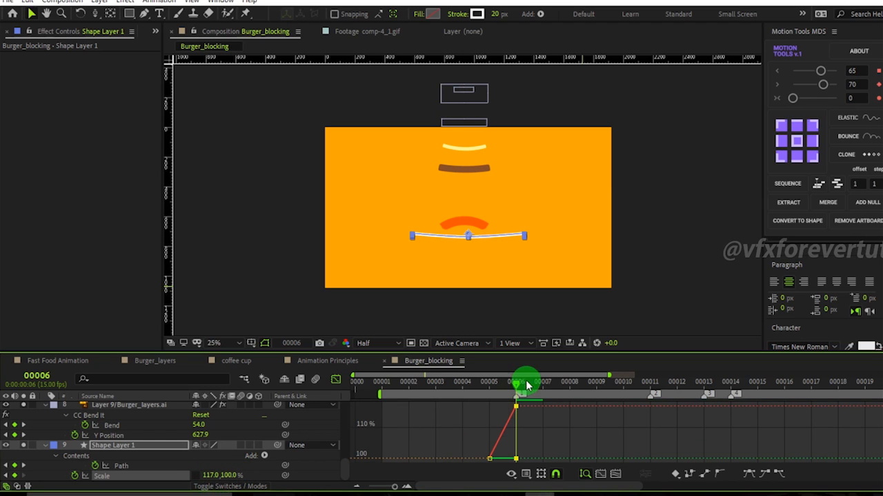
left_click_drag(514, 386, 651, 414)
left_click(213, 475)
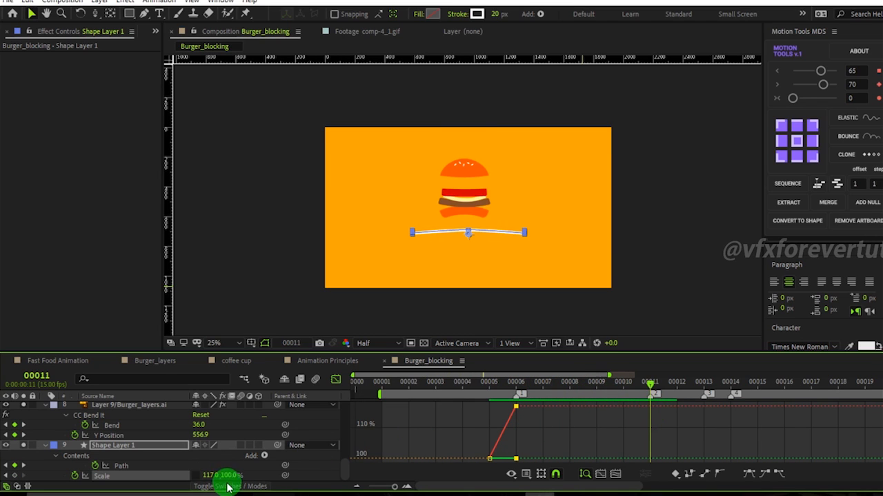
left_click(516, 384)
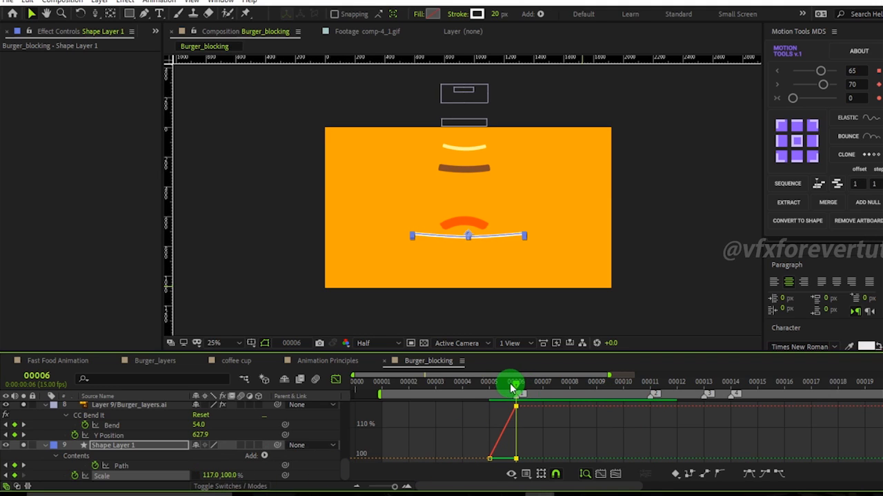
left_click(208, 476)
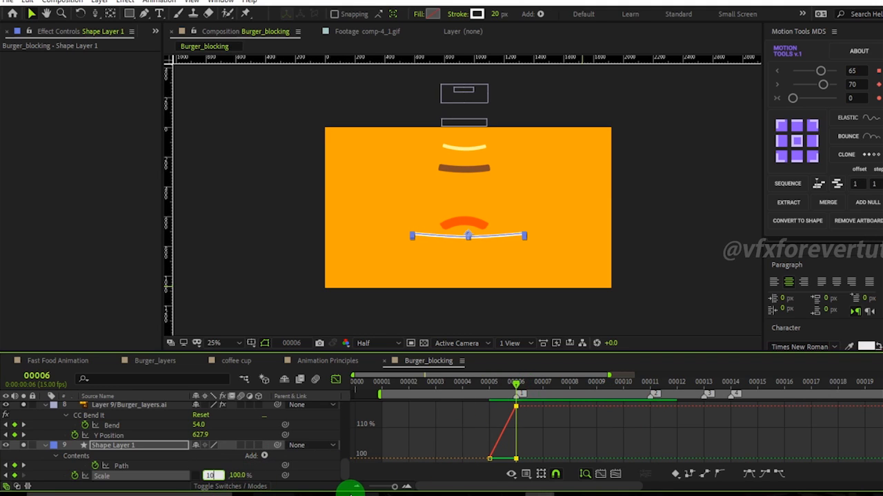
type("108")
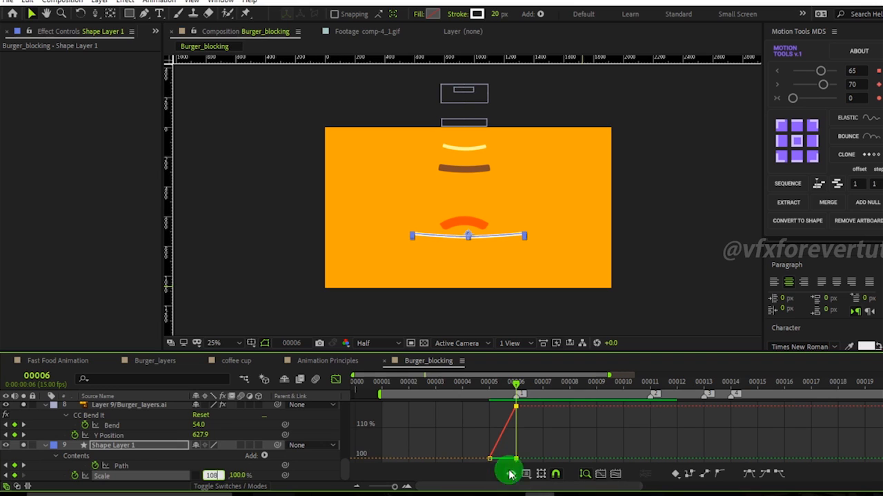
key("Return")
left_click_drag(524, 389, 516, 408)
type("115")
key("Return")
At frame 14, set the plate's horizontal scale back to 100%.
left_click_drag(513, 393, 731, 428)
left_click(210, 476)
type("100")
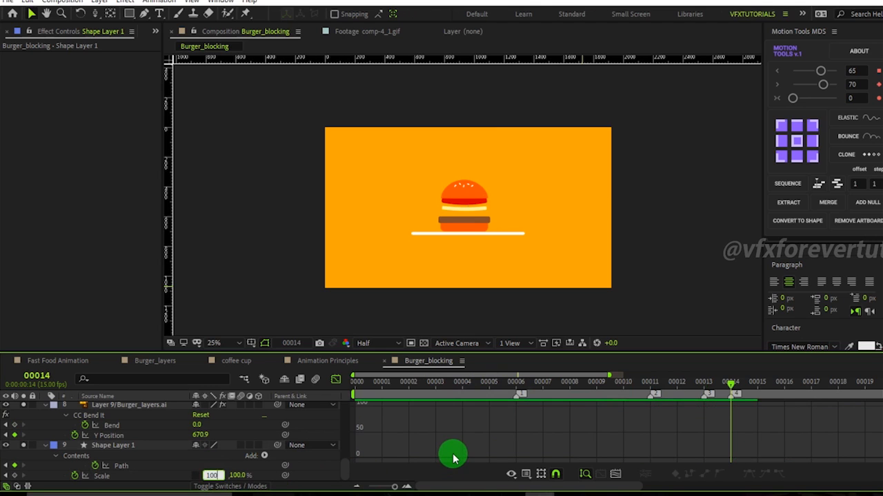
key("Return")
Select the plate's Scale keyframes, apply easy ease, and lengthen the frame-6 keyframe's outgoing handle in the value graph.
left_click_drag(758, 427, 702, 486)
right_click(367, 441)
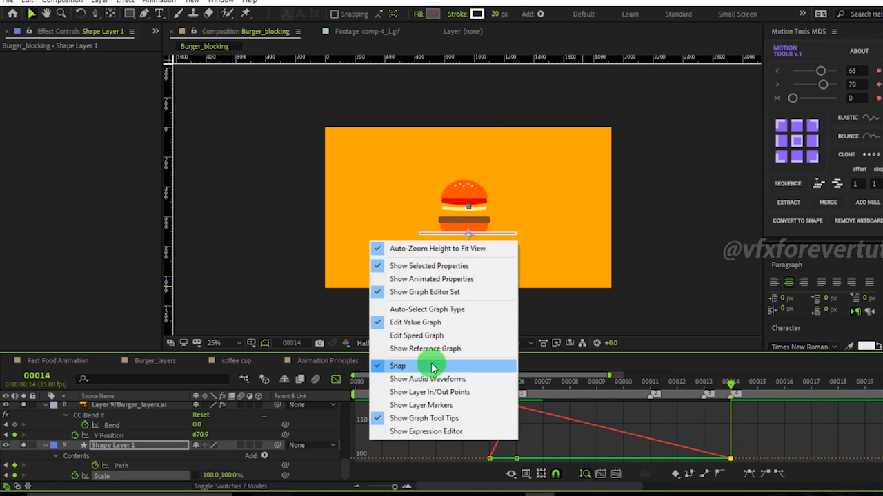
left_click(447, 336)
right_click(551, 423)
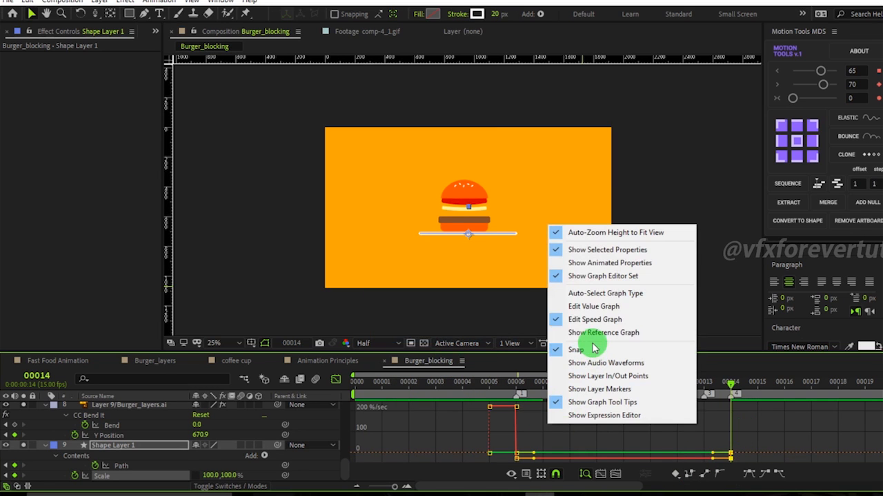
left_click(599, 309)
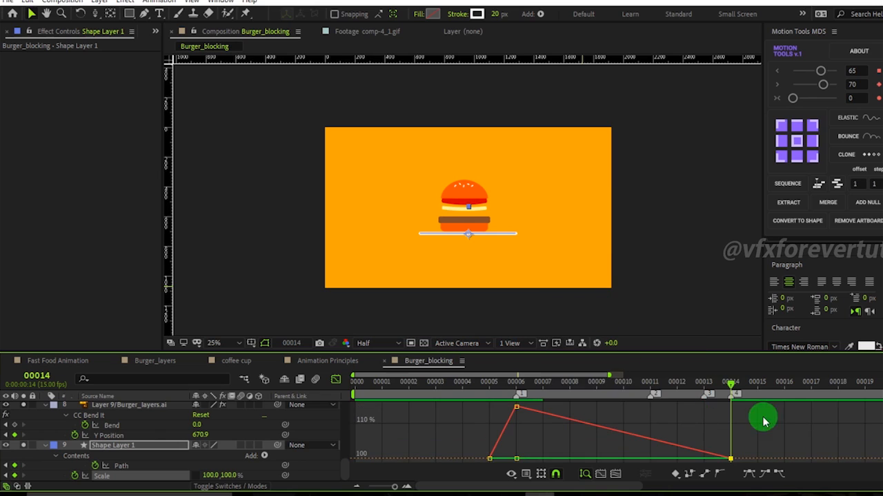
left_click_drag(748, 441, 276, 486)
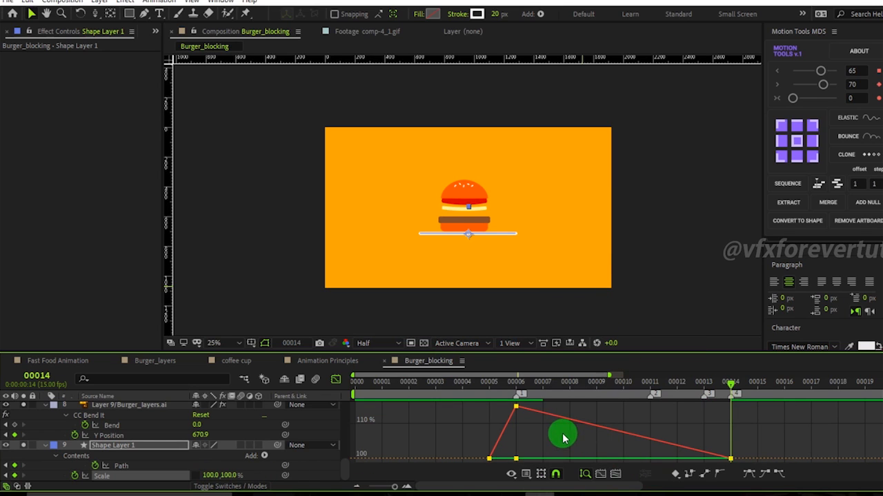
left_click(748, 477)
left_click(527, 434)
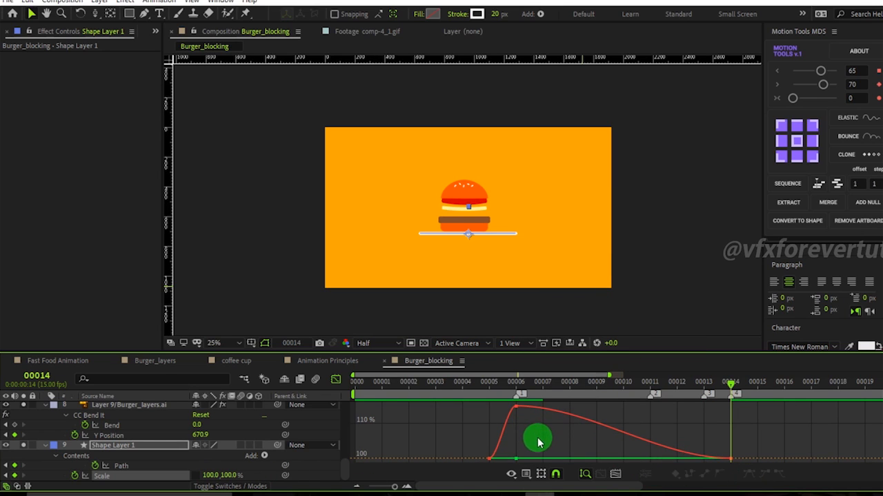
left_click(516, 408)
left_click_drag(516, 380, 512, 426)
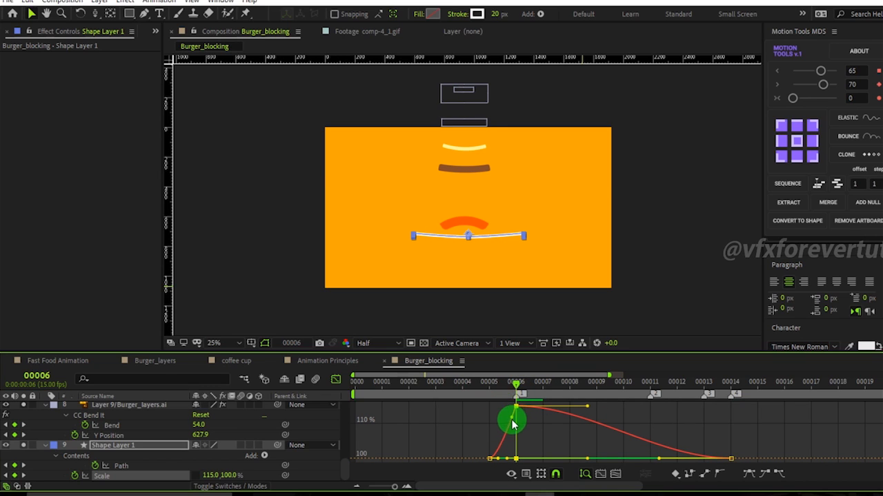
left_click_drag(522, 391, 678, 414)
Preview the animation and zoom the viewer in on the burger.
key("space")
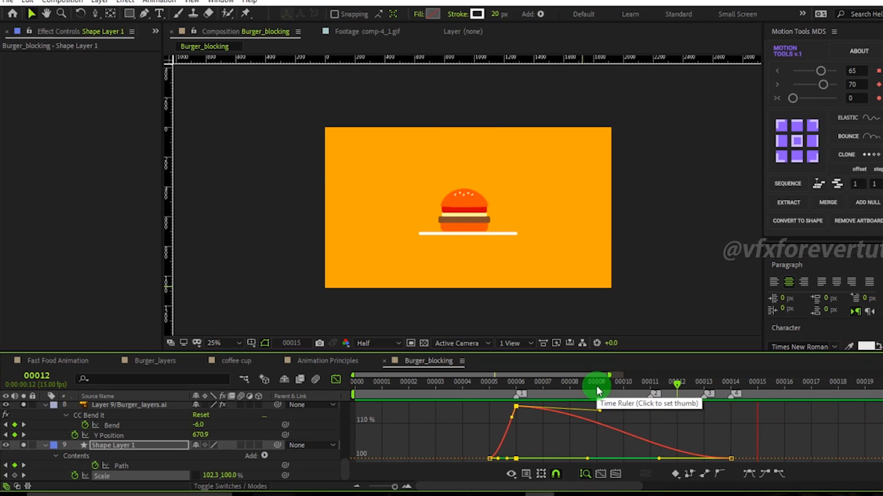
left_click_drag(596, 386, 705, 431)
scroll(462, 133, "up", 2)
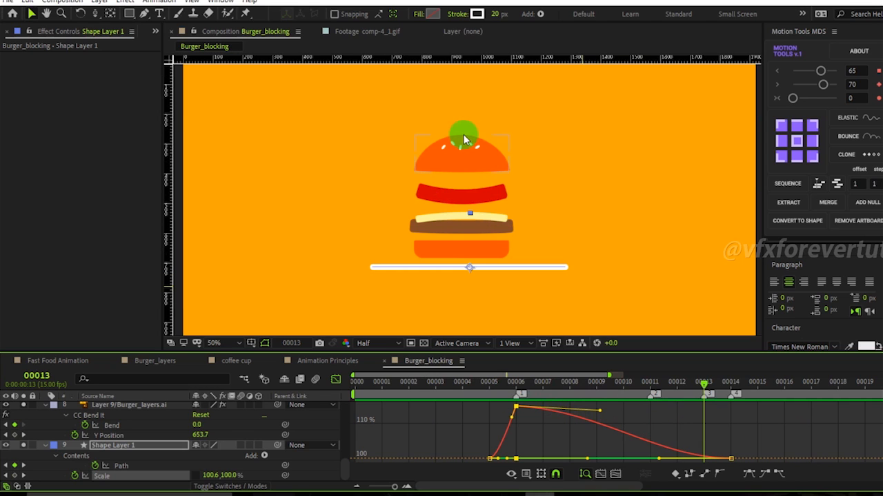
scroll(121, 451, "up", 3)
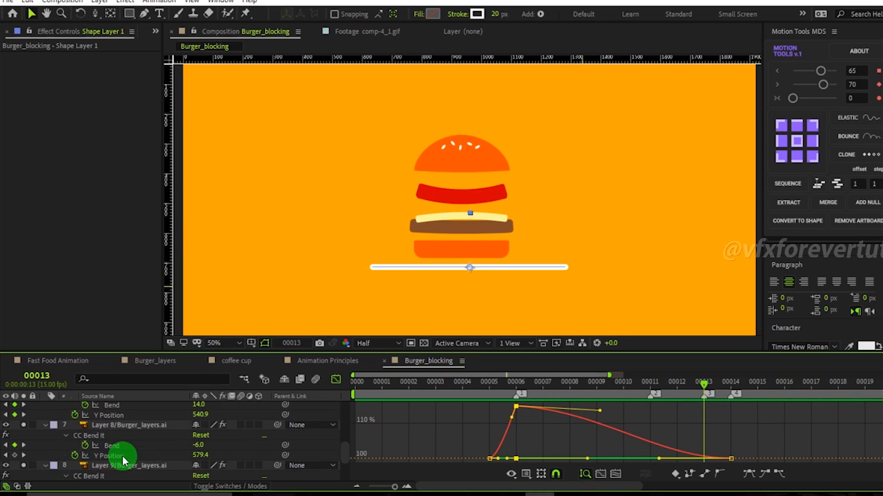
Scroll through the burger layers and open Layer 6's Y Position graph.
left_click(131, 428)
scroll(135, 436, "up", 1)
left_click(129, 426)
scroll(130, 423, "up", 1)
left_click(121, 437)
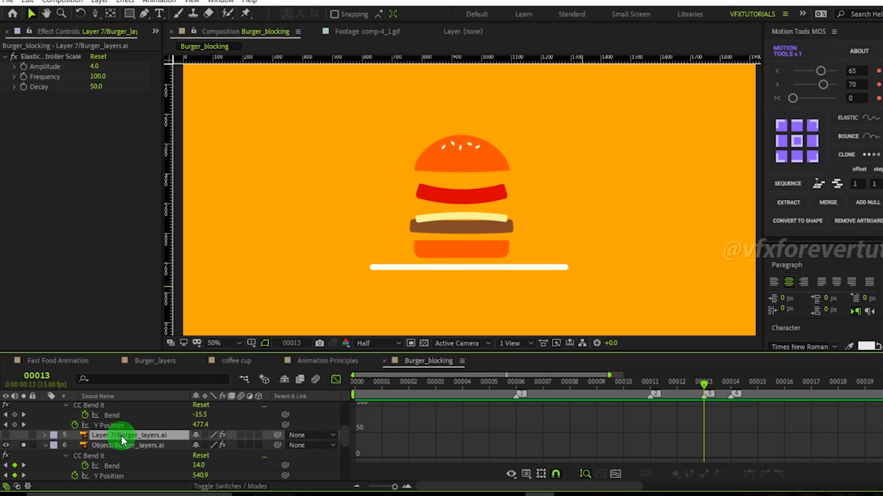
scroll(119, 438, "up", 3)
left_click(123, 446)
left_click(127, 457)
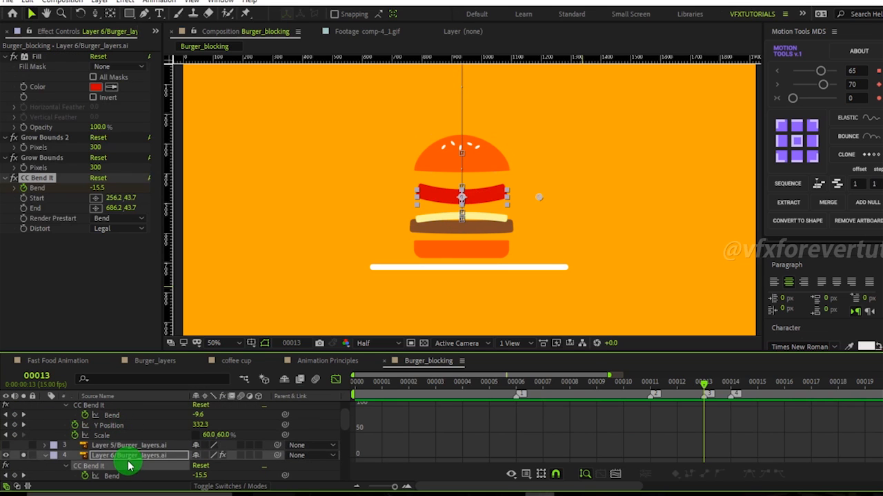
scroll(142, 471, "down", 1)
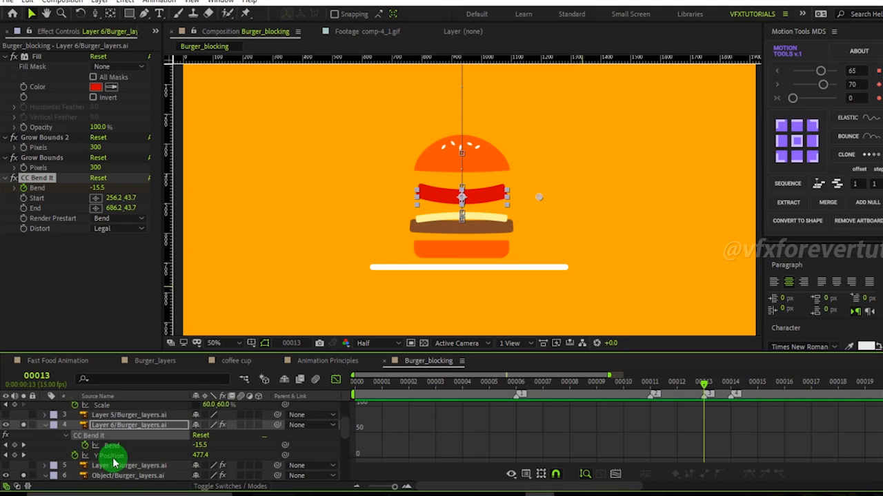
left_click(109, 455)
At frame 15, set Layer 6's Y Position to about 555.
left_click_drag(698, 393, 724, 416)
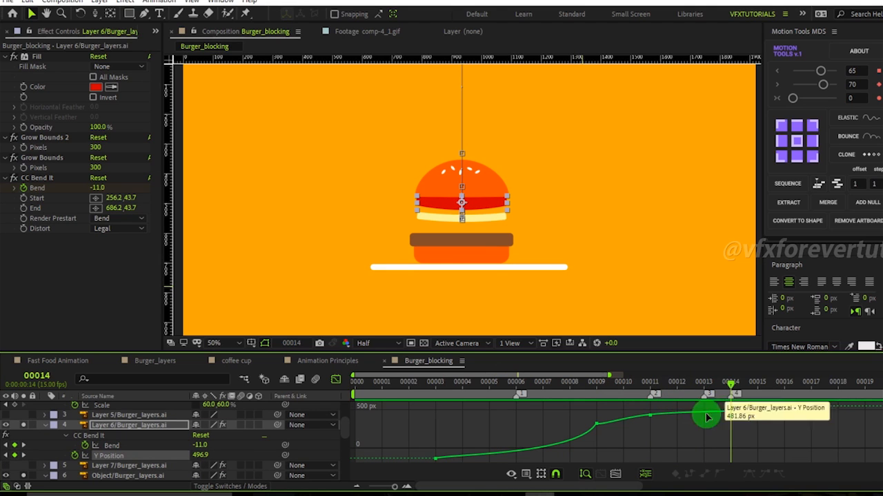
left_click_drag(727, 384, 677, 407)
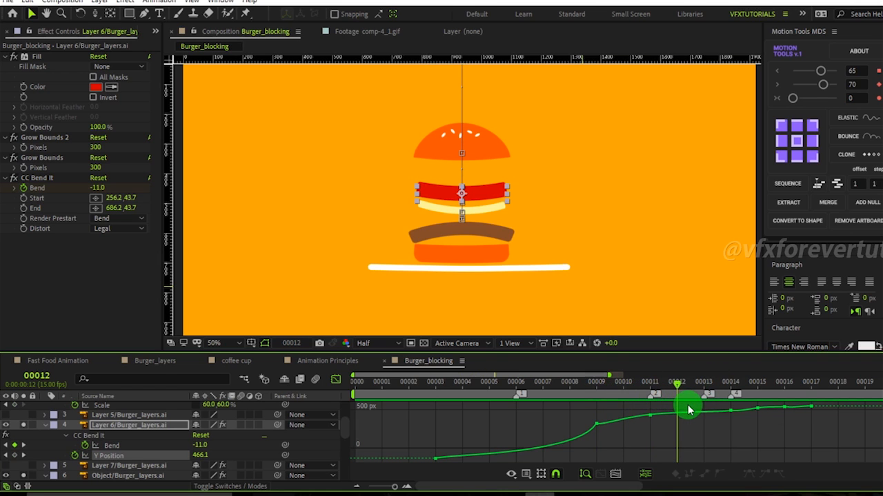
left_click_drag(691, 411, 756, 422)
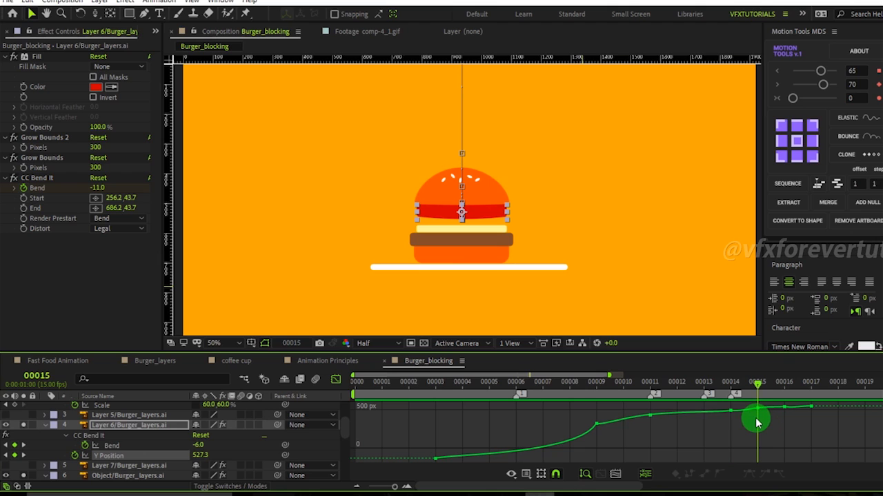
left_click_drag(199, 456, 221, 457)
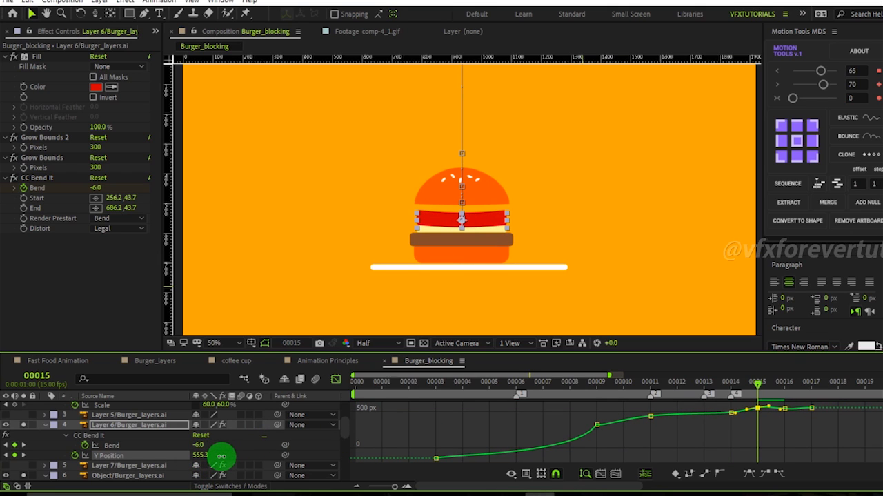
Adjust the bezier handles of Layer 6's Y Position keyframe at frame 14, undoing the last handle drag.
left_click_drag(752, 390, 713, 431)
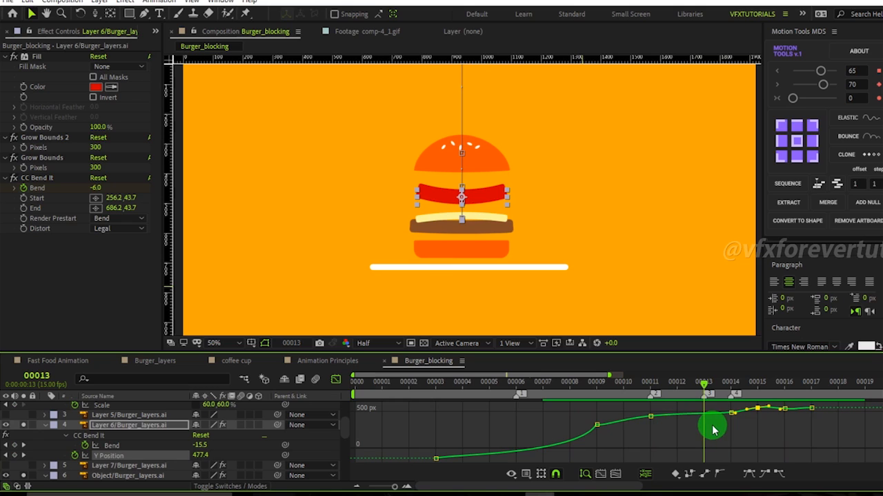
left_click(731, 412)
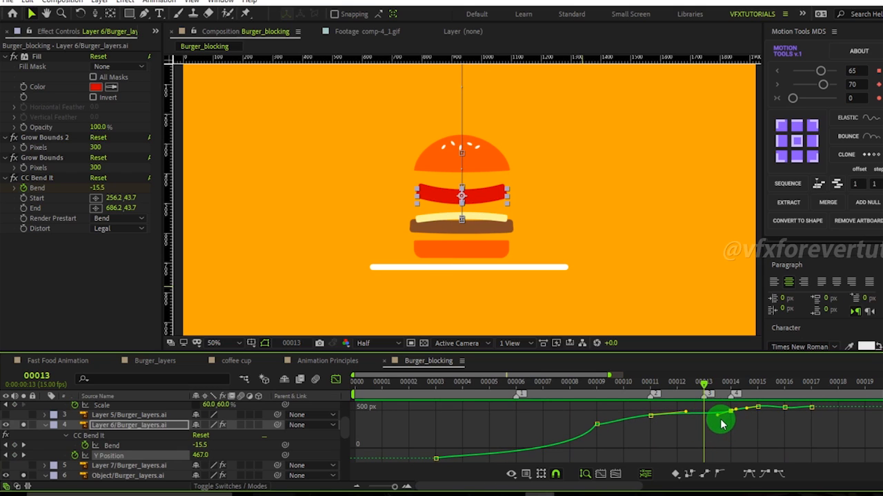
left_click_drag(722, 424, 711, 428)
left_click_drag(703, 388, 739, 408)
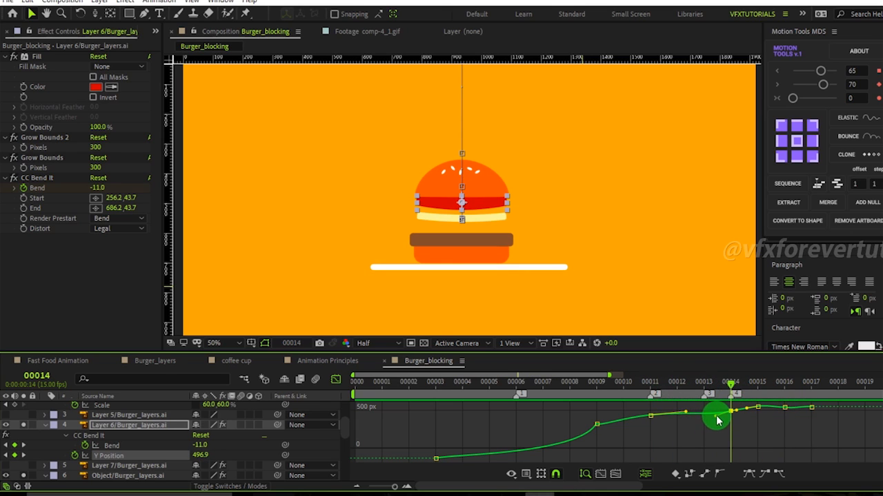
left_click(686, 412)
left_click_drag(688, 415, 636, 414)
key("ctrl+z")
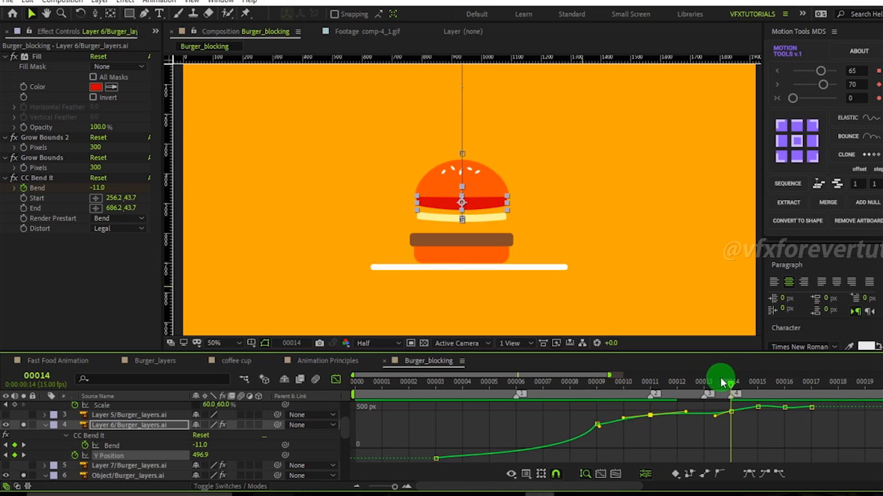
At frame 11, set Layer 6's Bend to about -20.6.
left_click_drag(724, 380, 591, 406)
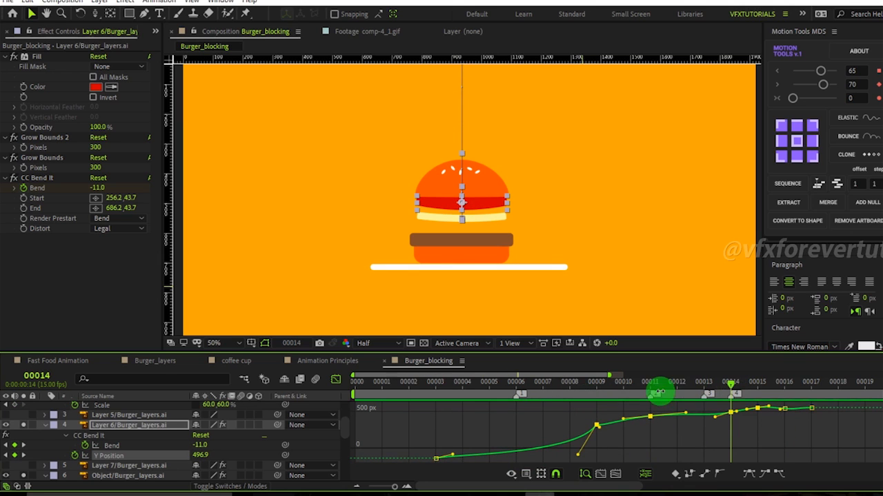
left_click_drag(724, 384, 642, 418)
scroll(487, 135, "up", 1)
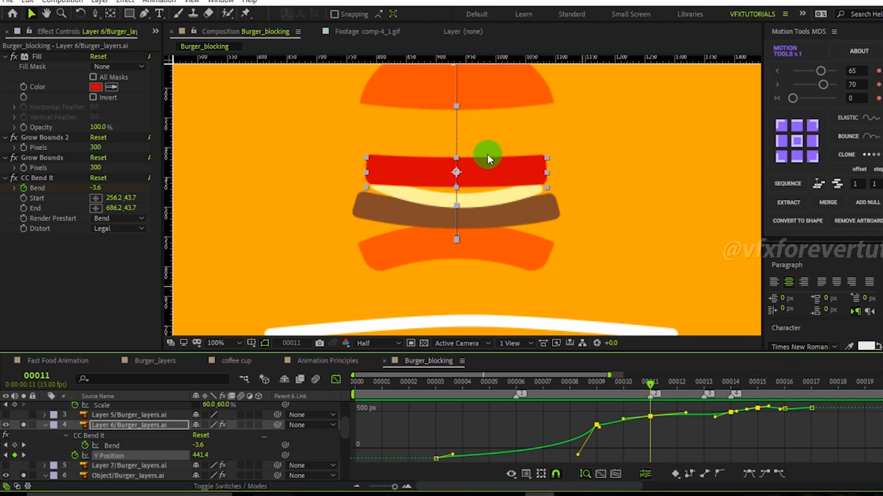
key("Page_Up")
key("Page_Down")
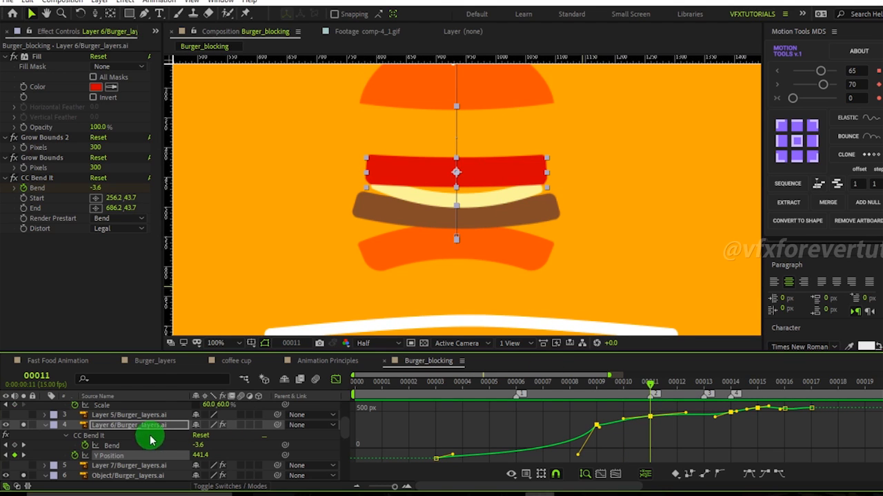
left_click_drag(200, 446, 196, 447)
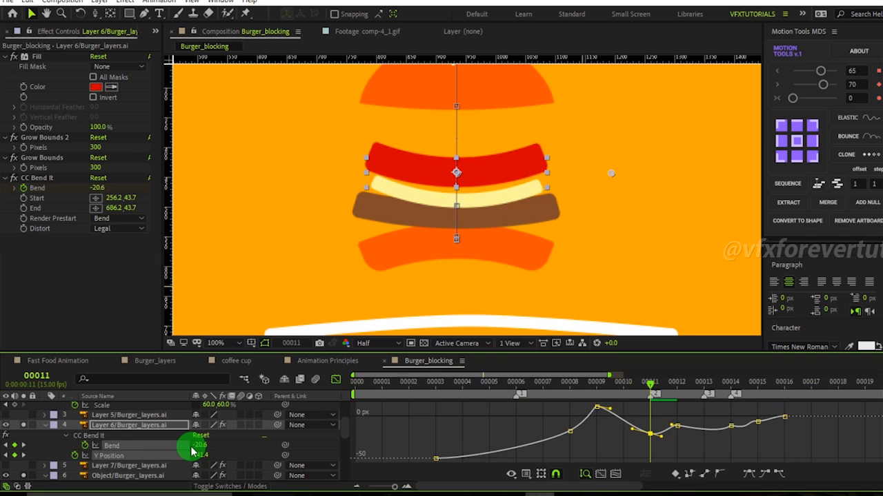
Step through frames 11 to 13 to check Layer 6's bend and position.
left_click(191, 450)
key("Page_Down")
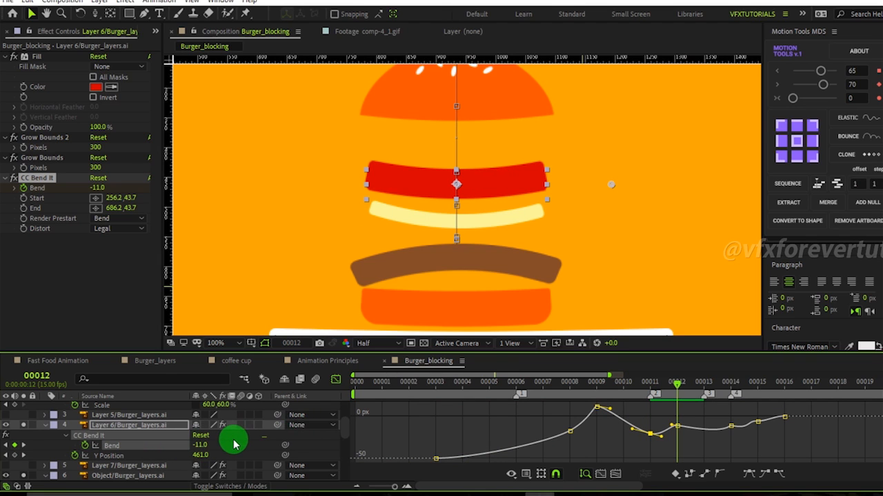
key("Page_Down")
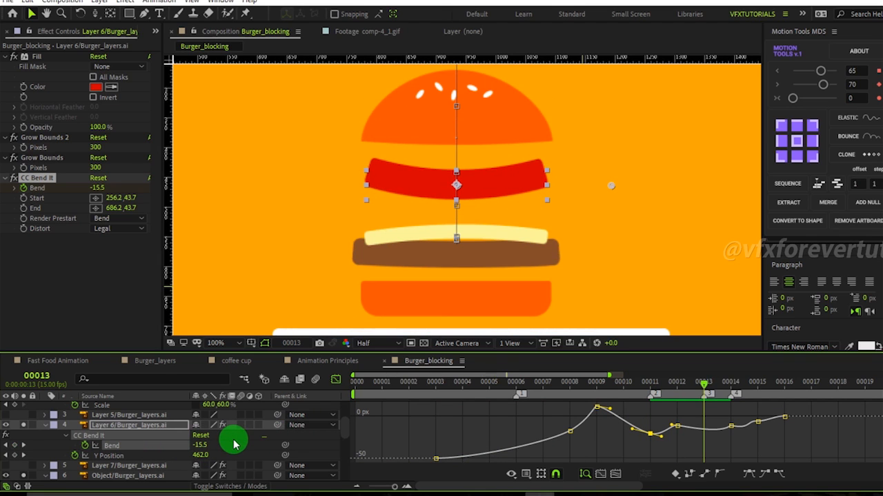
key("Page_Down")
key("Page_Up")
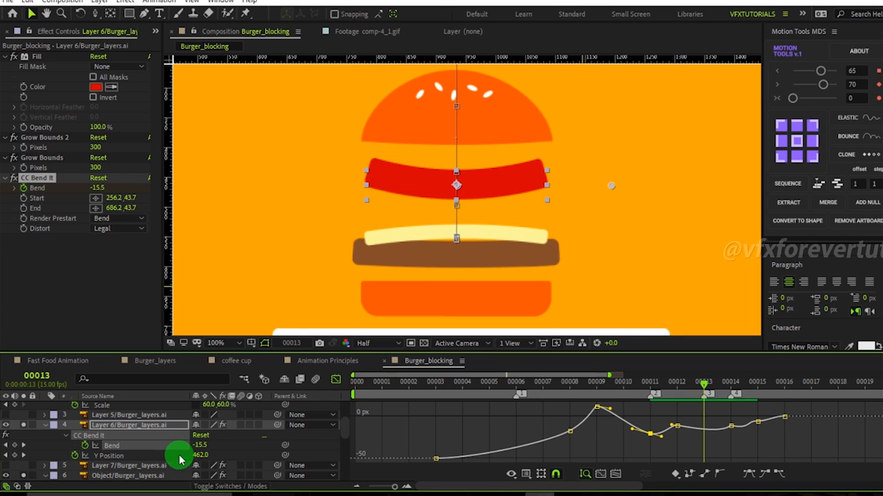
Show Layer 6's Y Position graph and, at frame 14, set its Y Position to about 523.
left_click(200, 461)
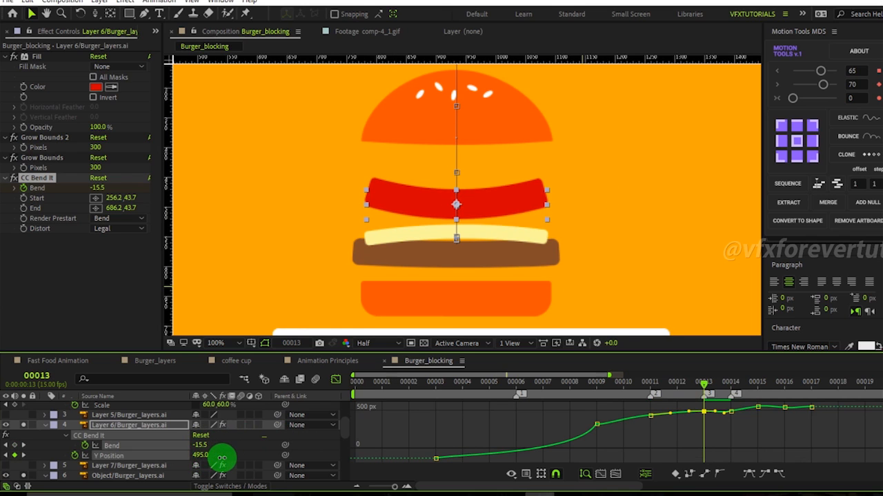
key("Page_Up")
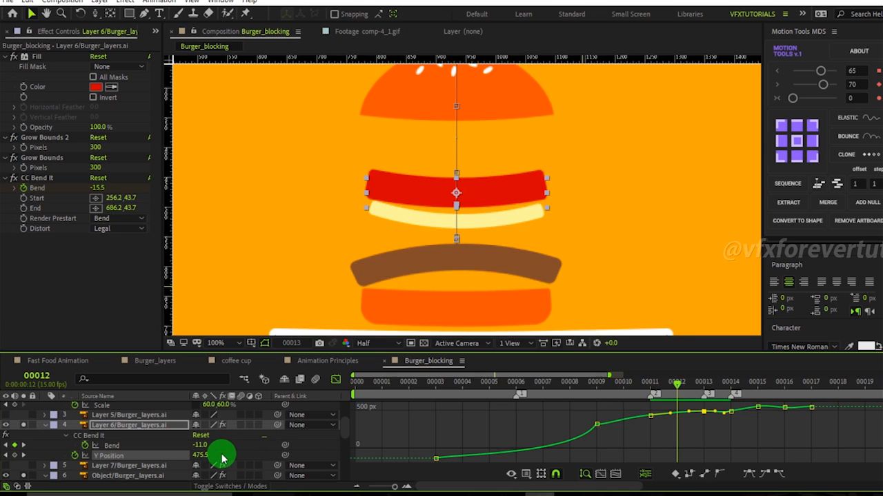
key("Page_Down")
key("Page_Down")
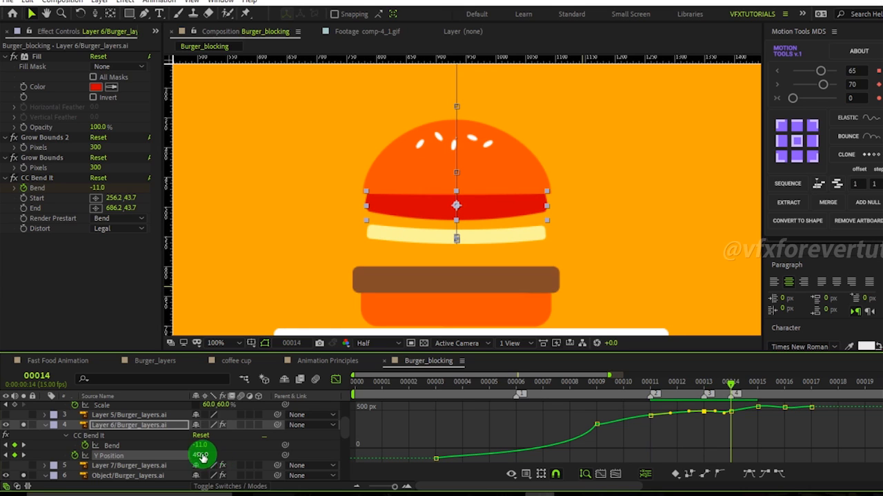
left_click_drag(200, 455, 217, 457)
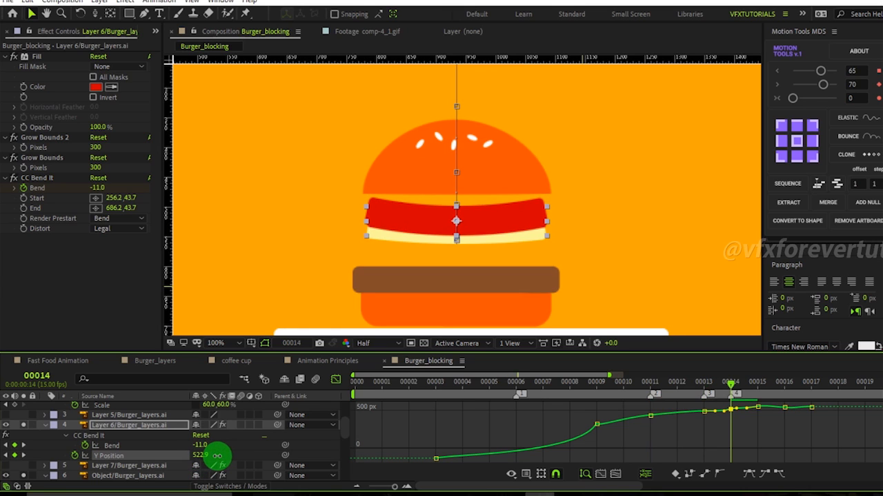
Step back and forth through frames 11 to 14 to review Layer 6's bend and drop.
key("Page_Up")
key("Page_Up")
key("Page_Down")
key("Page_Down")
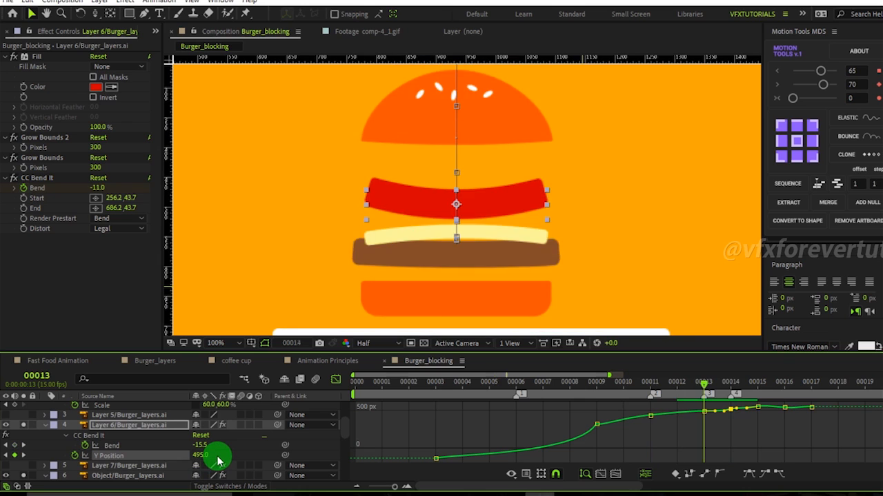
key("Page_Down")
key("Page_Down")
key("Page_Up")
key("Page_Up")
key("Page_Up")
key("Page_Up")
key("Page_Up")
key("Page_Up")
key("Page_Down")
key("Page_Down")
key("Page_Down")
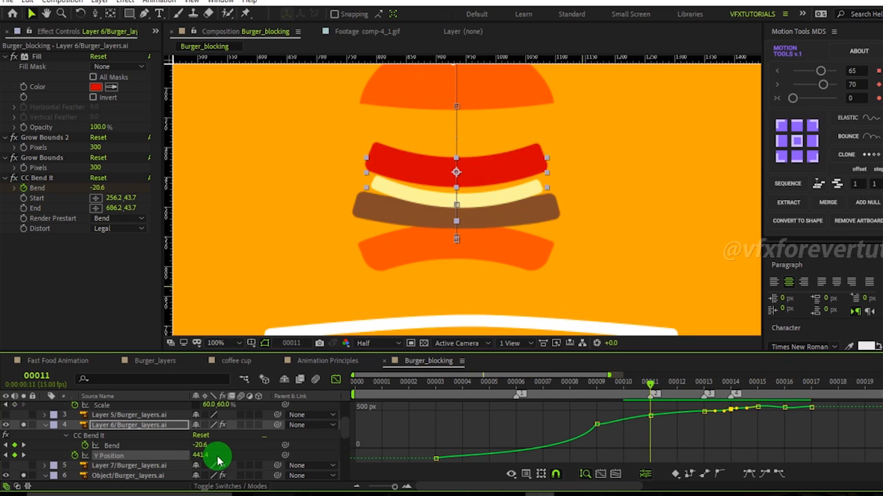
key("Page_Down")
key("Page_Up")
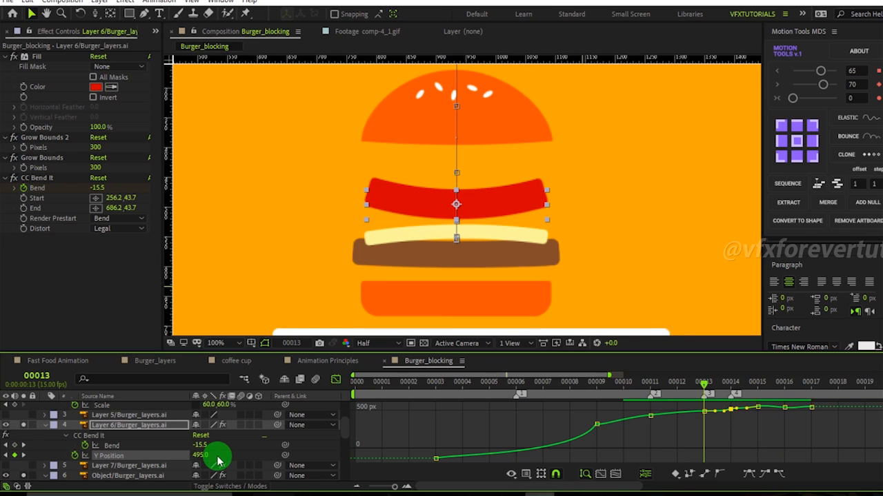
key("Page_Up")
key("Page_Down")
key("Page_Down")
key("Page_Up")
key("Page_Down")
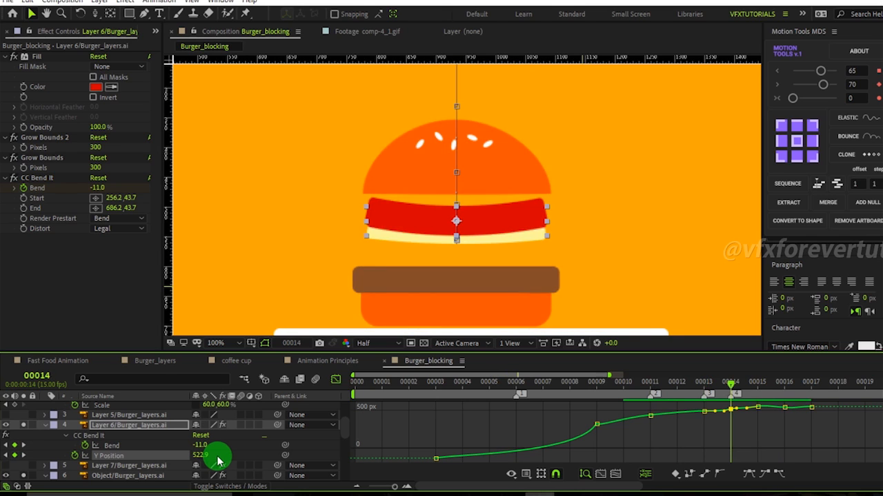
key("Page_Up")
At frame 13, set Layer 6's Bend to about 5.5.
key("Page_Up")
key("Page_Down")
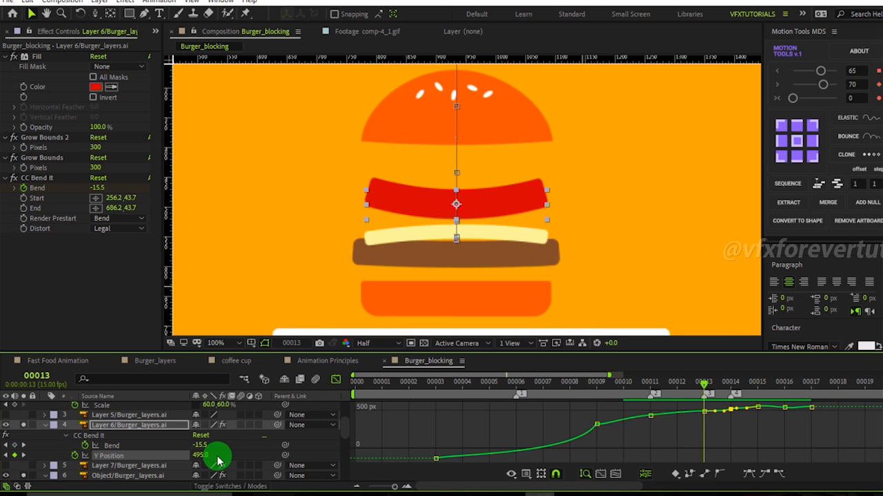
left_click_drag(207, 447, 217, 449)
key("Page_Up")
key("Page_Down")
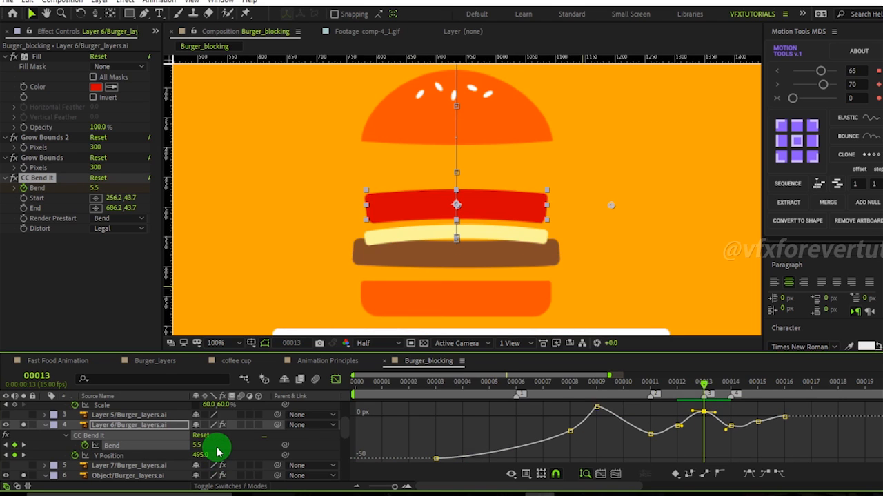
key("Page_Down")
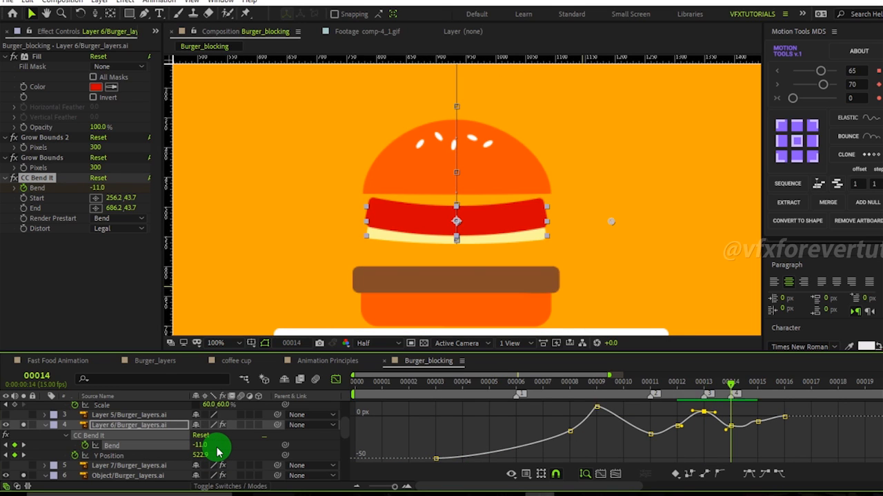
key("Page_Up")
key("Page_Down")
key("Page_Up")
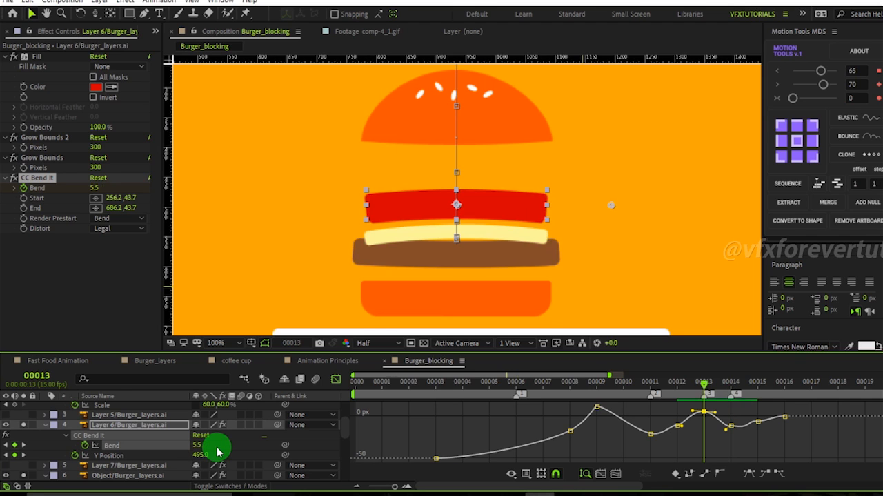
key("Page_Down")
key("Page_Up")
At frame 13, set Layer 6's Y Position to about 509.
left_click_drag(206, 458, 212, 456)
key("Page_Up")
key("Page_Down")
key("Page_Down")
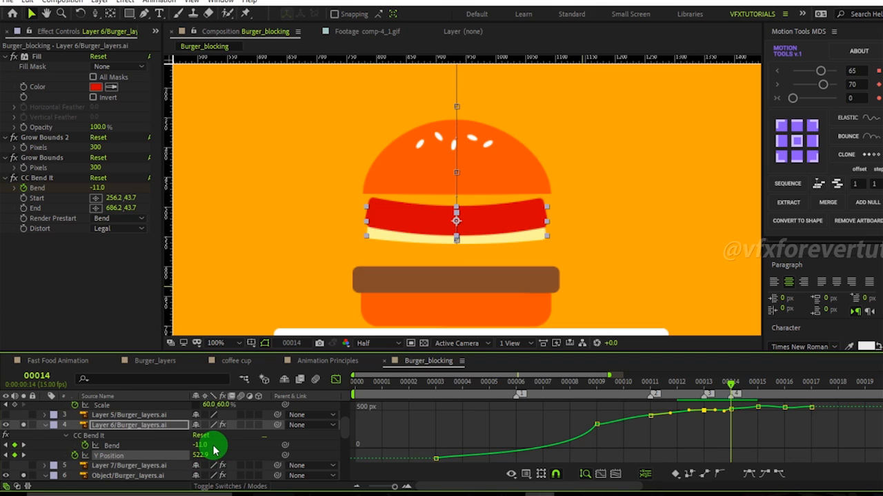
key("Page_Down")
key("Page_Down")
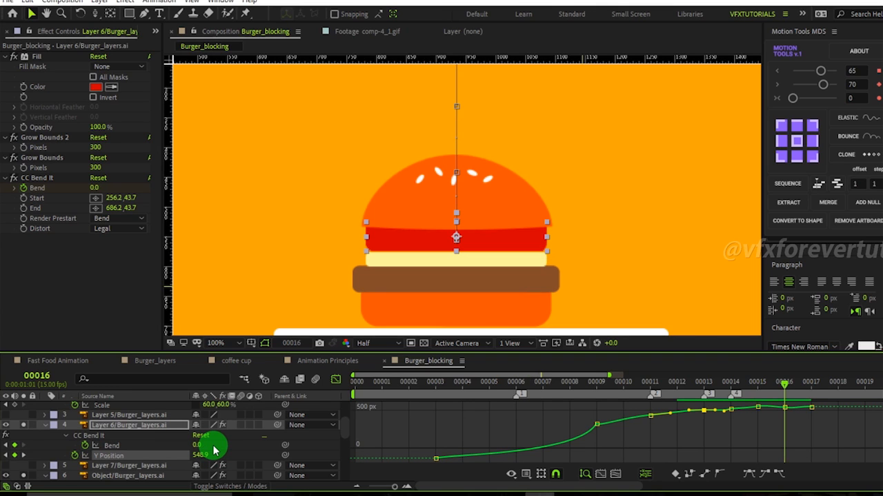
key("Page_Down")
key("Page_Up")
key("Page_Up")
key("Page_Up")
key("Page_Up")
key("Page_Up")
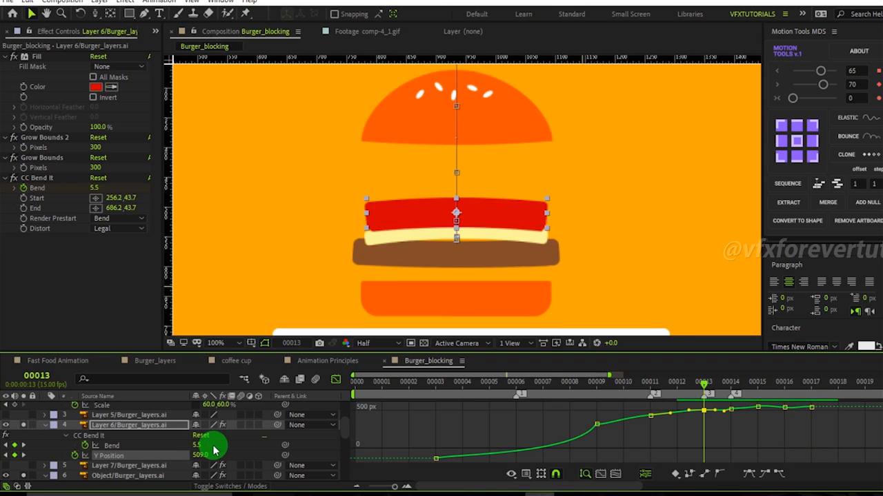
Step through frames 12 to 14 to review Layer 6's landing in the full composition.
key("comma")
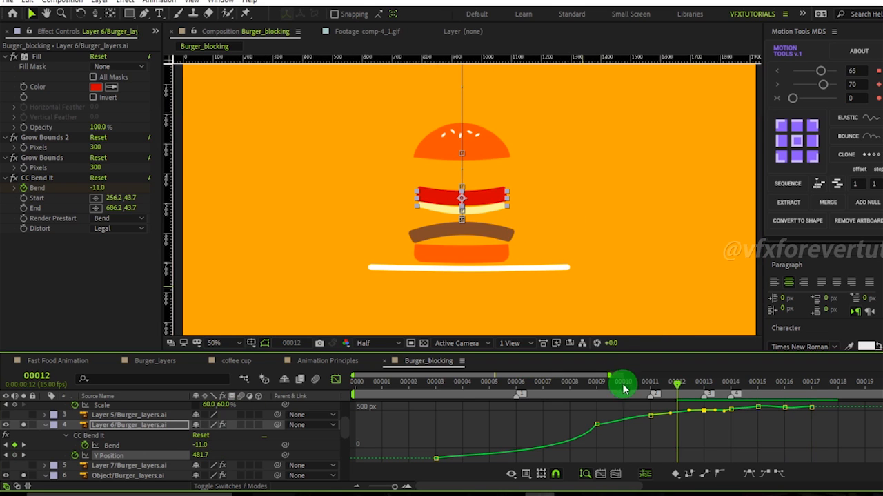
key("Page_Down")
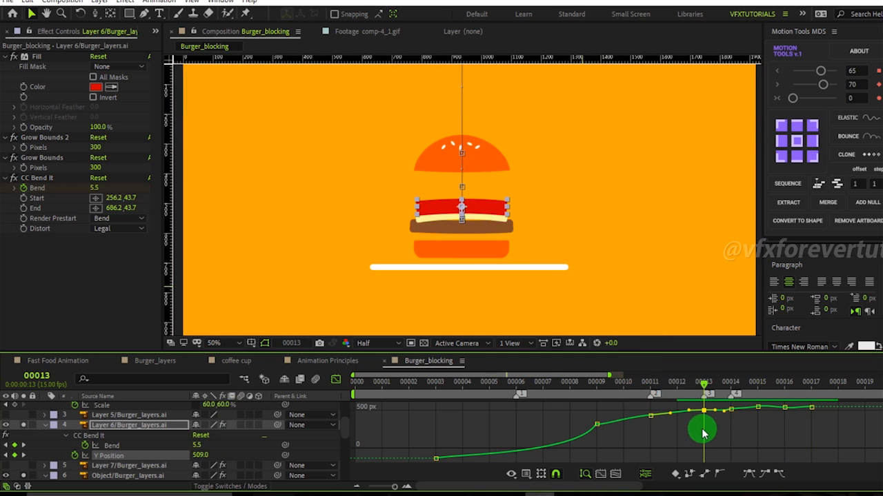
key("Page_Down")
key("Page_Down")
key("Page_Up")
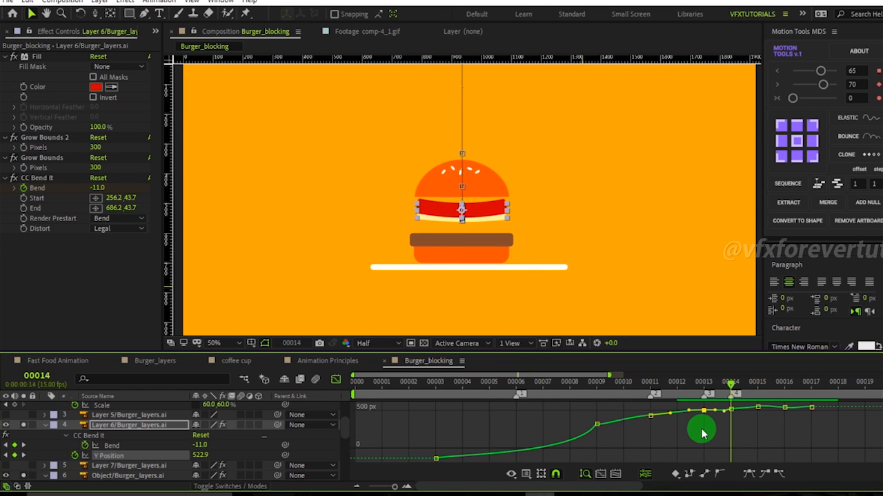
key("Page_Up")
key("Page_Up")
key("Page_Up")
key("Page_Down")
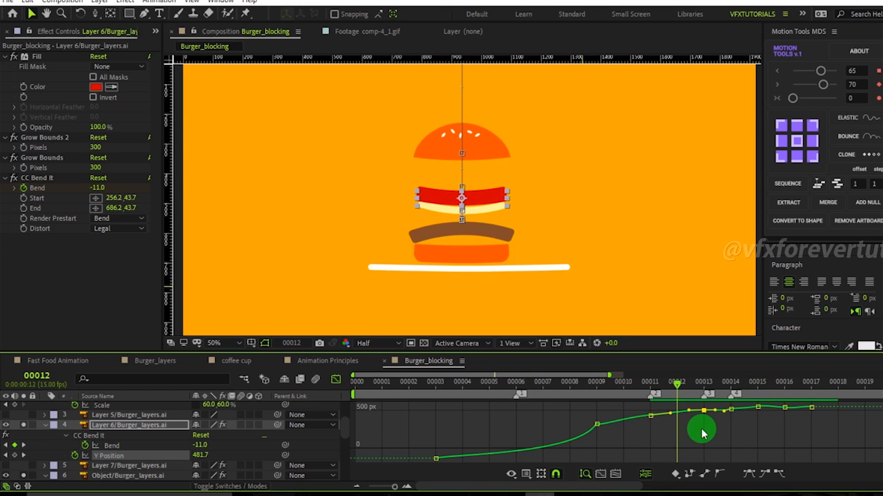
key("Page_Down")
key("Page_Down")
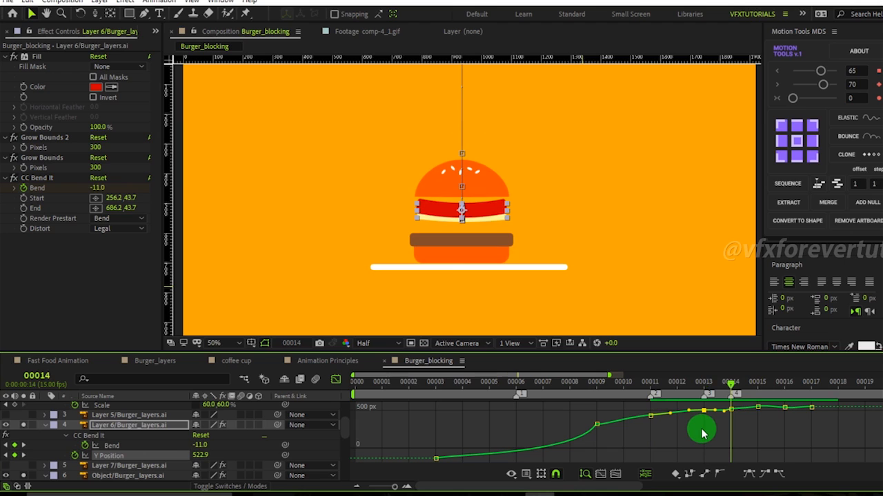
Set Layer 6's Y Position to about 511 at frame 14 and about 473 at frame 12.
left_click(700, 435)
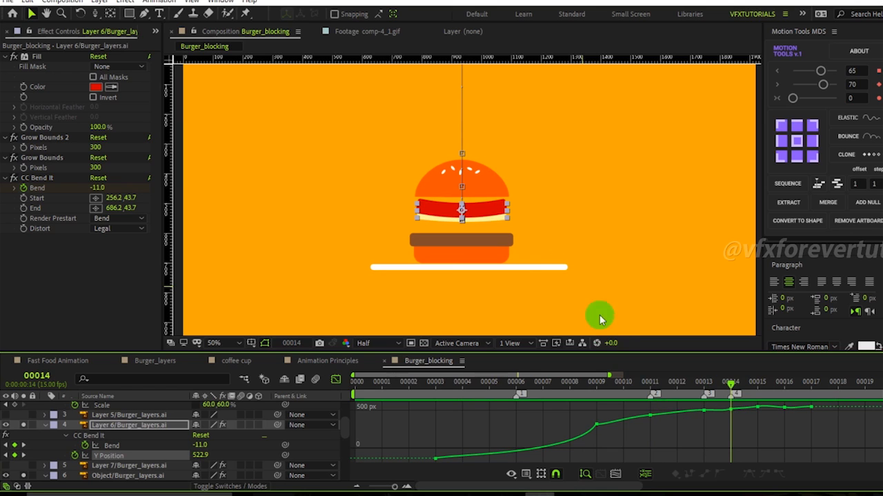
left_click(731, 411)
mouse_move(200, 456)
left_mouse_down()
mouse_move(184, 456)
mouse_move(192, 455)
left_mouse_up()
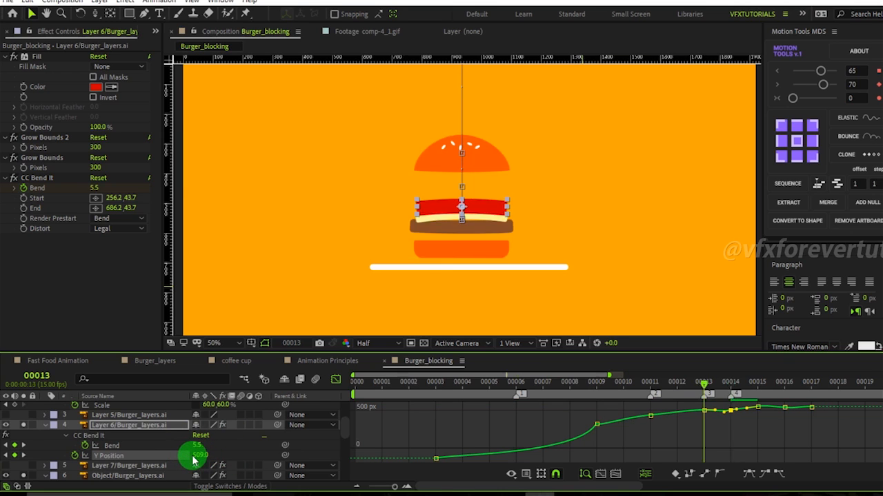
left_click_drag(197, 460, 186, 455)
key("Page_Up")
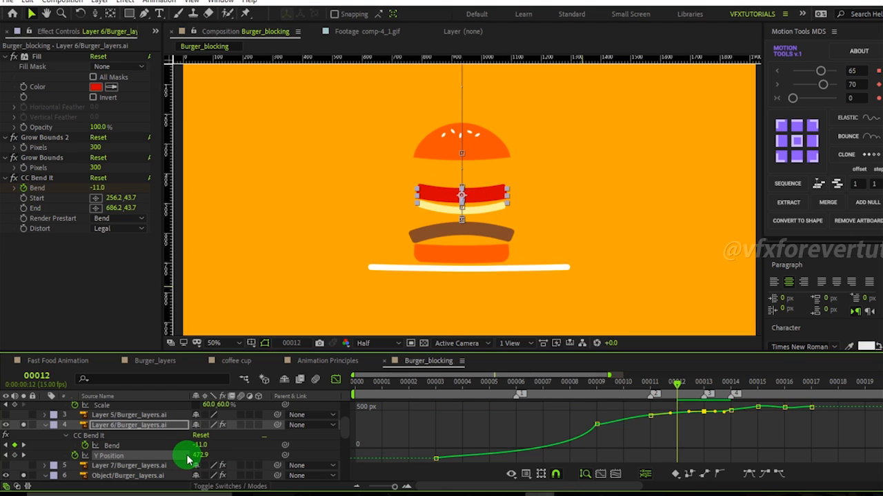
key("Page_Up")
key("Page_Down")
key("Page_Down")
key("Page_Down")
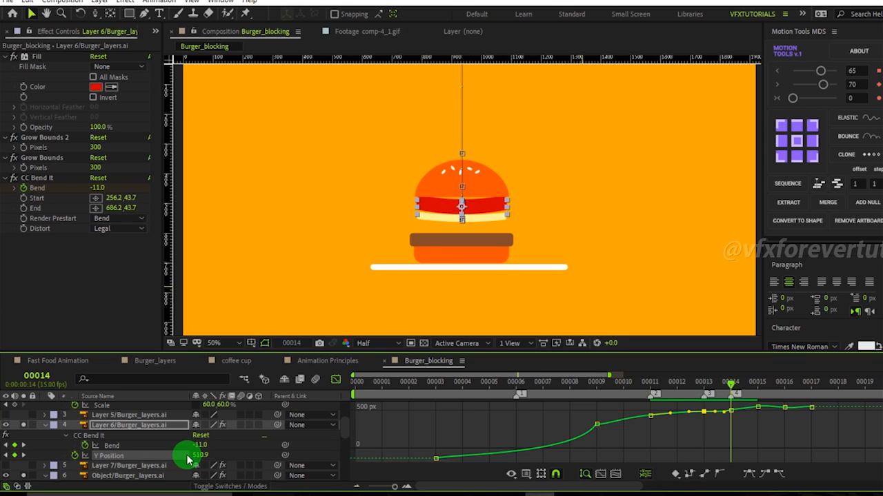
key("Page_Down")
key("Page_Down")
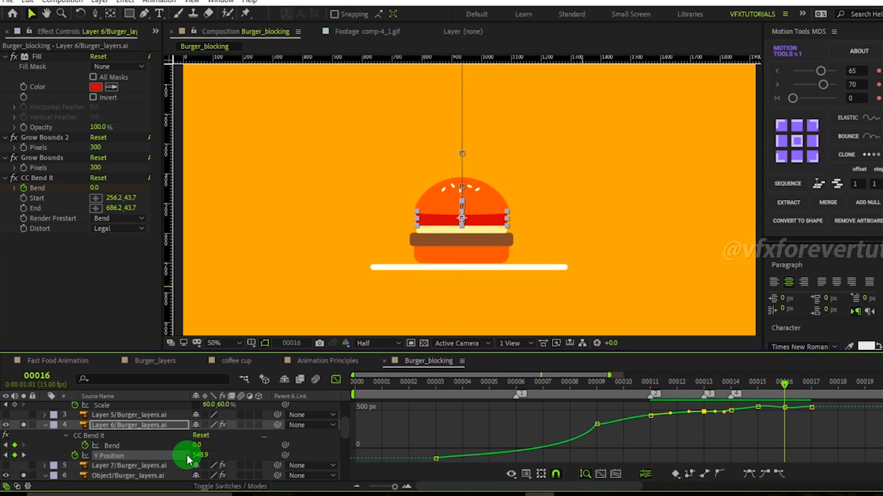
Play back and scrub through the burger drop animation to review the layers.
key("space")
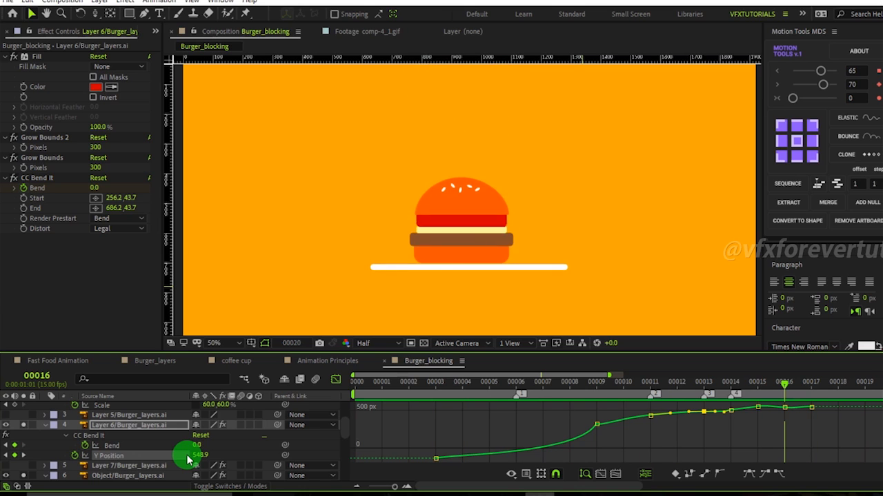
scroll(514, 252, "down", 2)
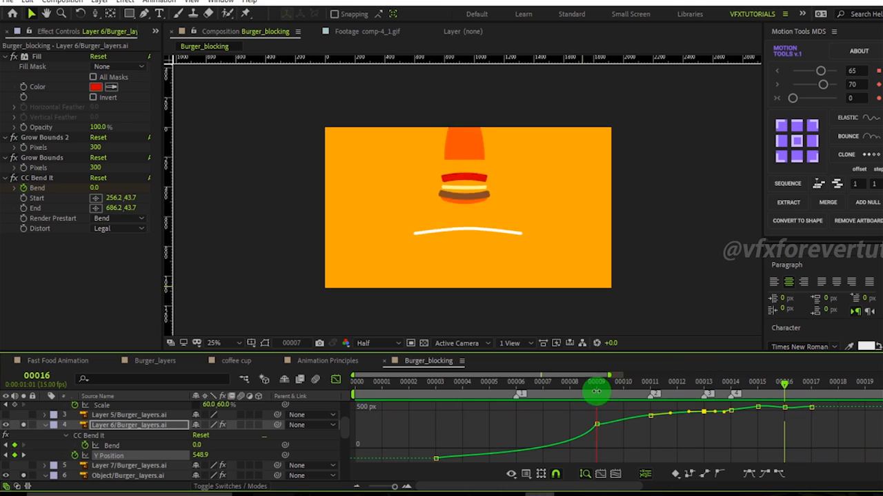
left_click(570, 383)
left_click_drag(474, 388, 546, 388)
scroll(110, 432, "up", 3)
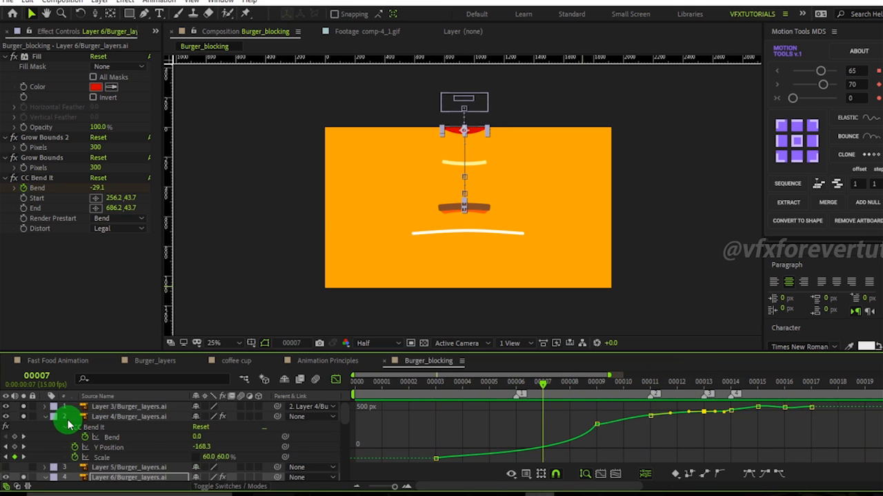
left_click(46, 416)
scroll(47, 436, "down", 5)
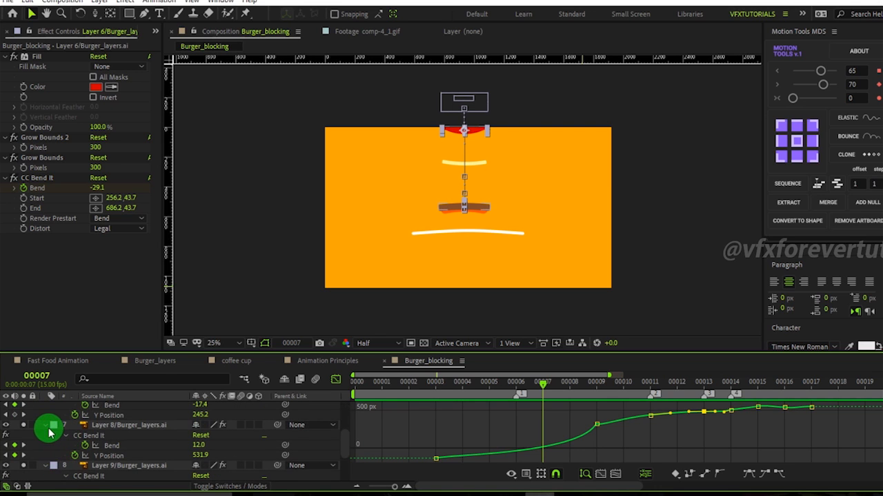
scroll(101, 447, "up", 3)
Select all layers and collapse their revealed properties.
left_click(119, 408)
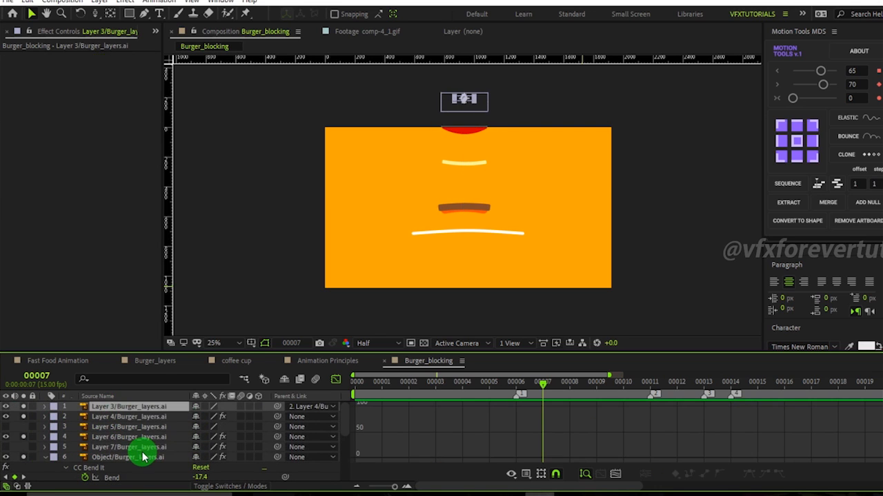
key("ctrl+a")
key("u")
key("u")
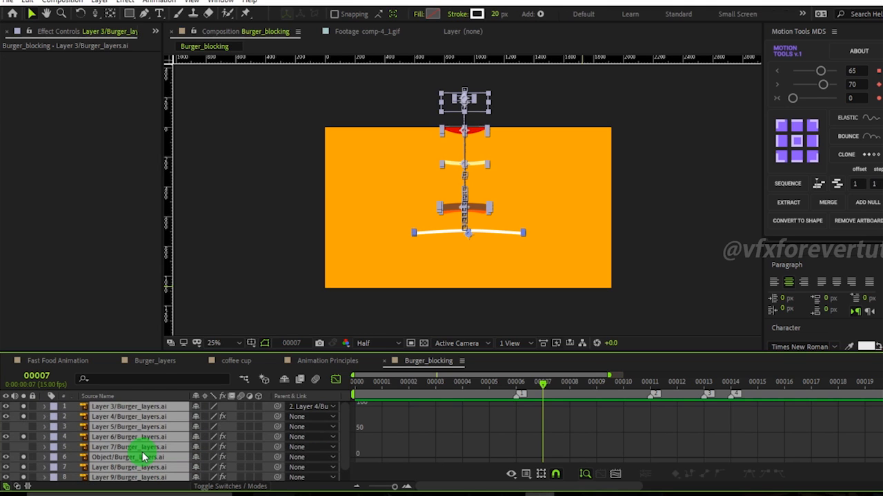
Switch to the coffee cup composition and scrub through Layer 5's Y Position animation.
scroll(153, 454, "down", 2)
scroll(155, 453, "up", 2)
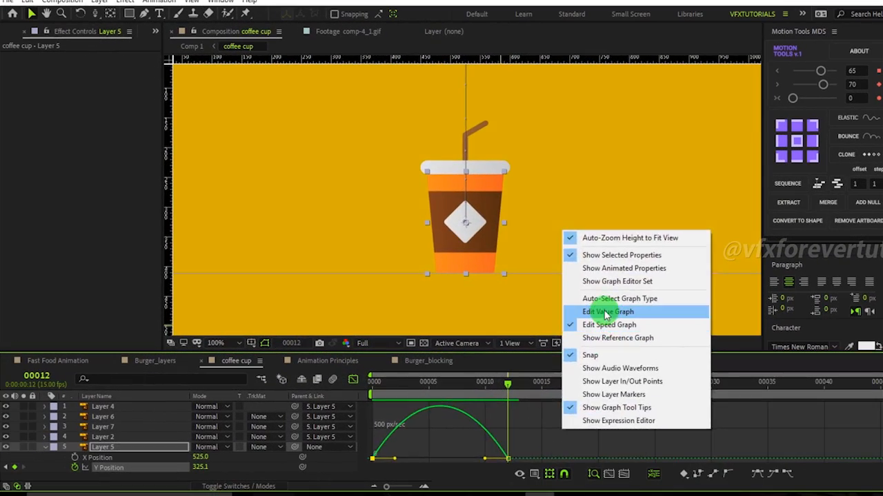
left_click(649, 311)
left_click_drag(547, 441, 458, 379)
left_click_drag(464, 411, 496, 447)
left_click_drag(424, 429, 371, 474)
left_click_drag(509, 380, 526, 413)
key("Page_Up")
key("Page_Up")
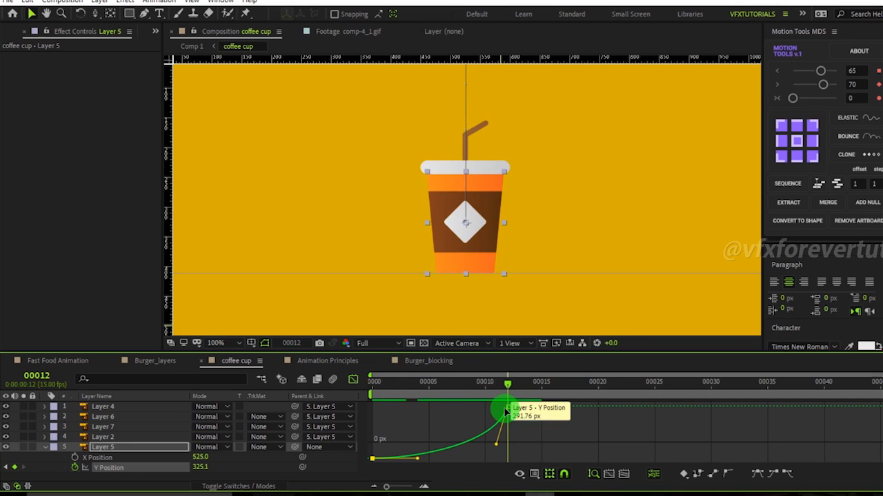
key("Page_Down")
key("Page_Down")
key("Page_Down")
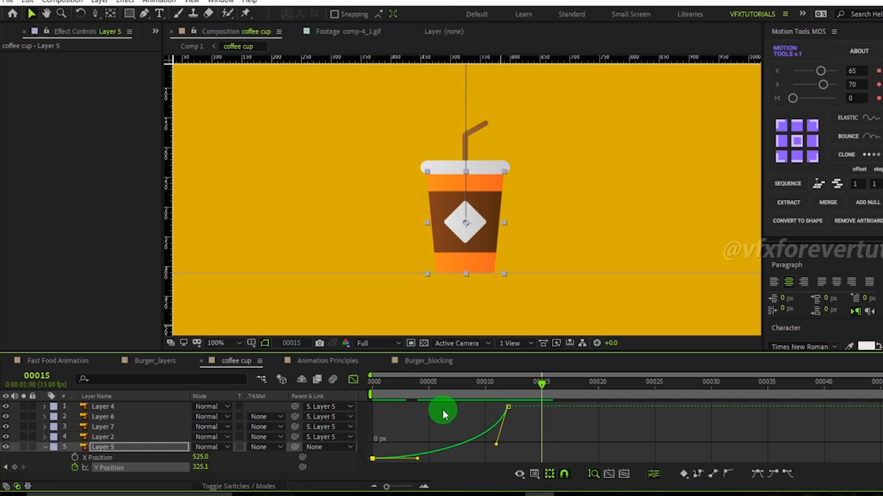
left_click_drag(481, 384, 356, 408)
key("Page_Down")
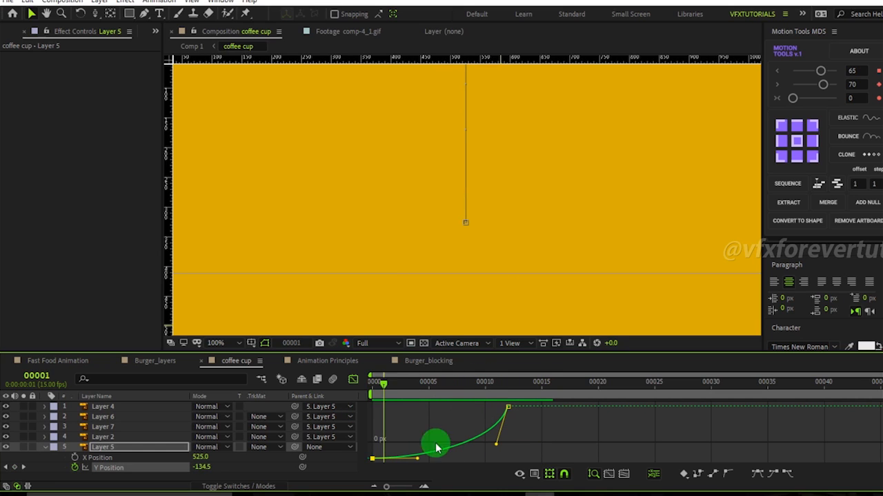
Move Layer 5's landing Y Position keyframe earlier to frame 6.
key("Page_Down")
key("Page_Down")
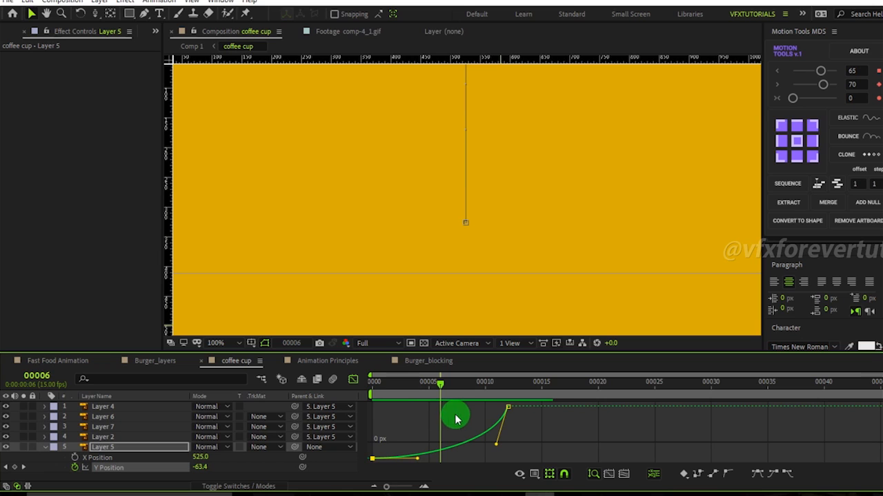
mouse_move(507, 413)
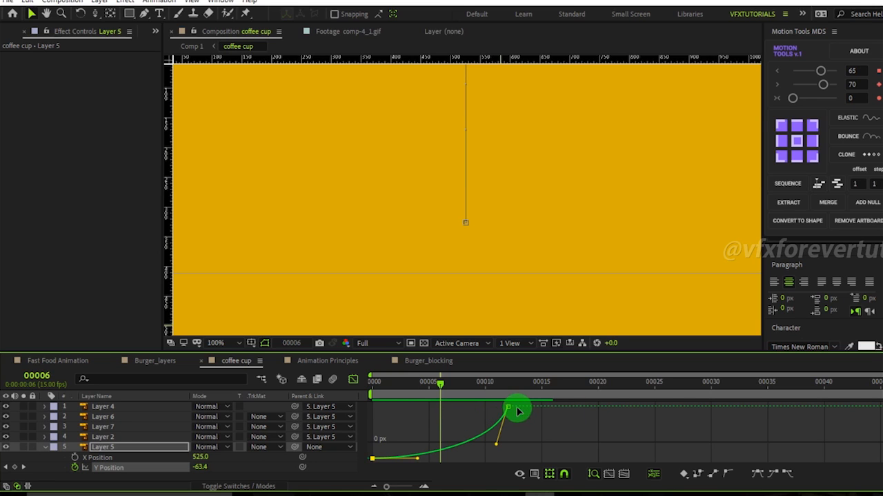
left_click_drag(507, 412, 439, 407)
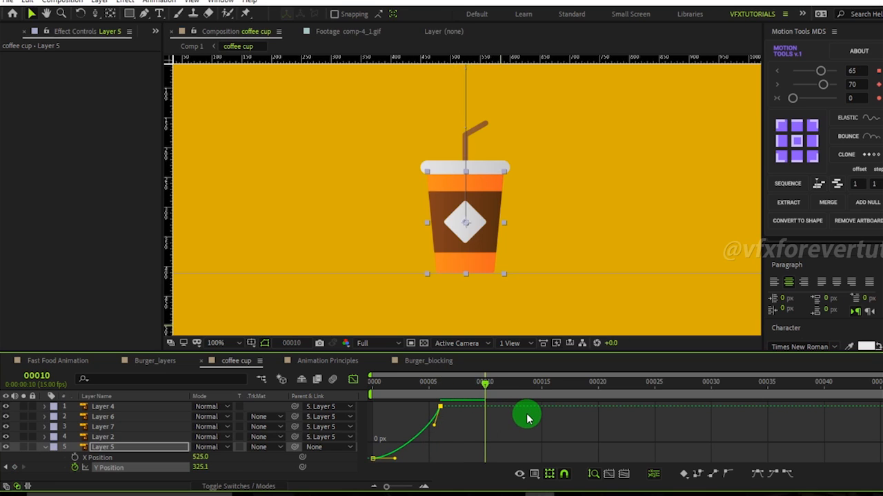
Add Y Position keyframes at frames 10, 13 and 14 for the cup's small bounces.
left_click(486, 408, "ctrl")
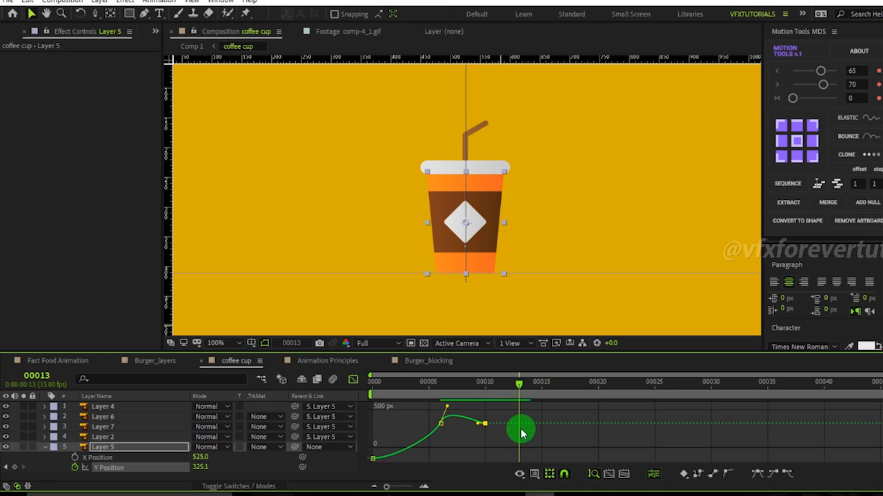
left_click(520, 423, "ctrl")
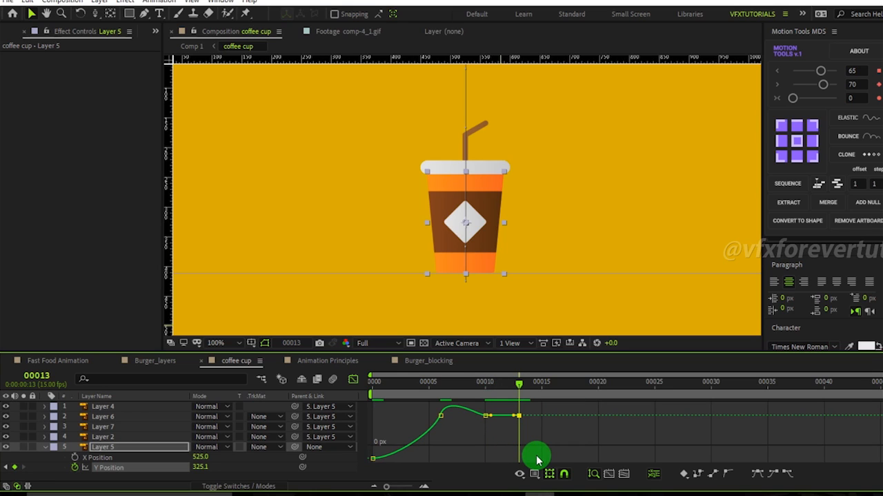
left_click(530, 416, "ctrl")
Adjust the bezier handles of the bounce keyframes to shape rebound arcs in the value graph.
left_click_drag(421, 400, 450, 433)
left_click(484, 437)
left_click_drag(509, 433, 471, 394)
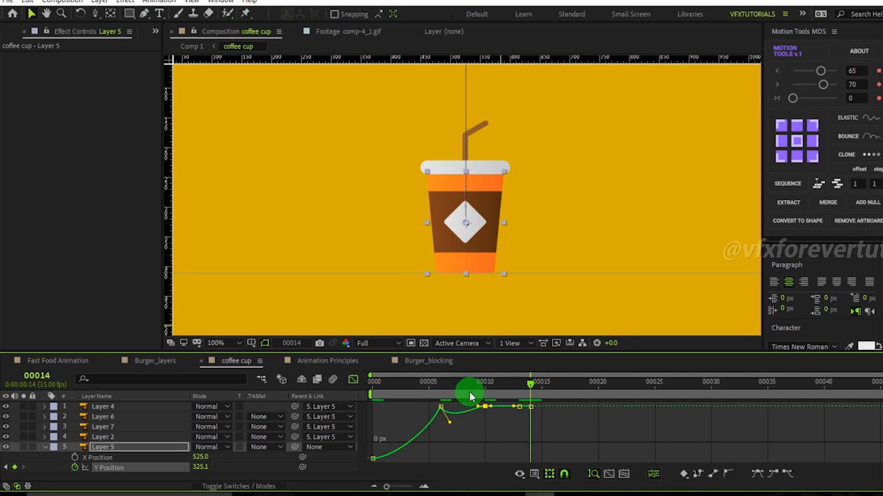
left_click_drag(483, 418, 509, 398)
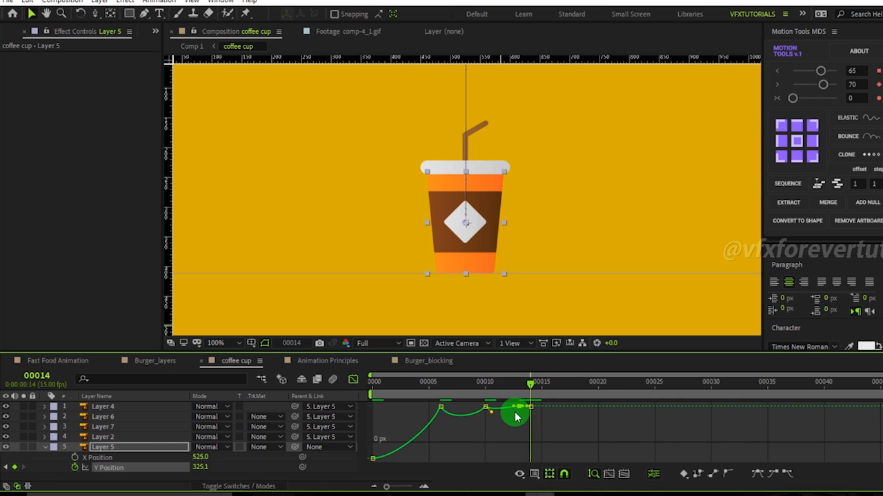
left_click_drag(561, 378, 529, 410)
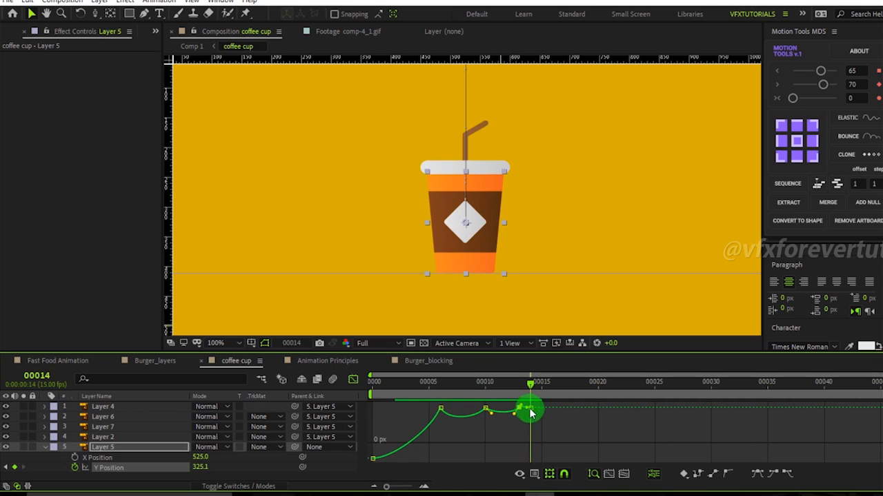
Fit the graph to the view and refine the handles of the last bounce keyframes.
left_click(624, 476)
left_click_drag(757, 419, 743, 406)
left_click(722, 408)
left_click_drag(727, 416, 756, 429)
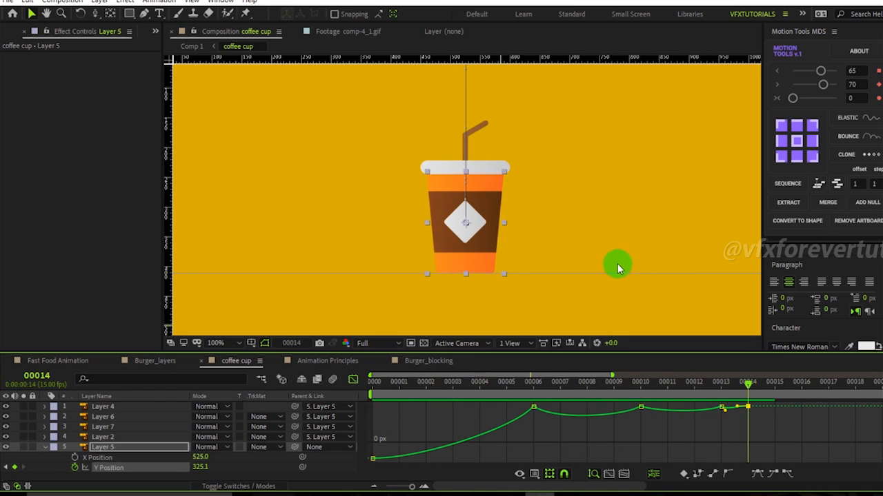
Place composition markers at frames 6, 10, 13 and 14, aligned with Layer 5's Y Position keyframes.
scroll(615, 264, "down", 2)
left_click_drag(745, 381, 370, 448)
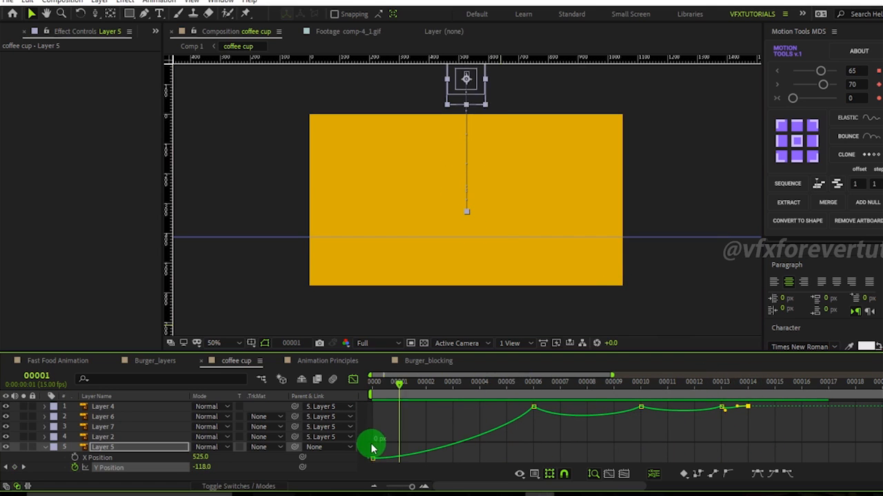
left_click(106, 450)
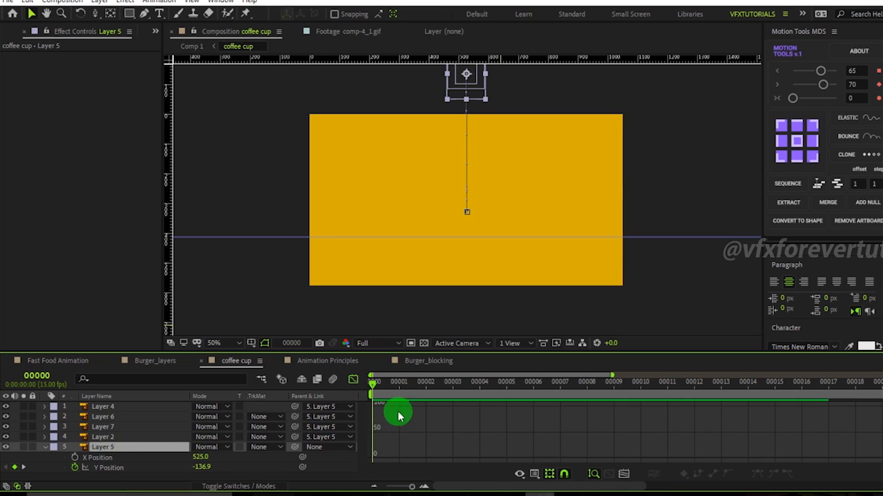
left_click(141, 468)
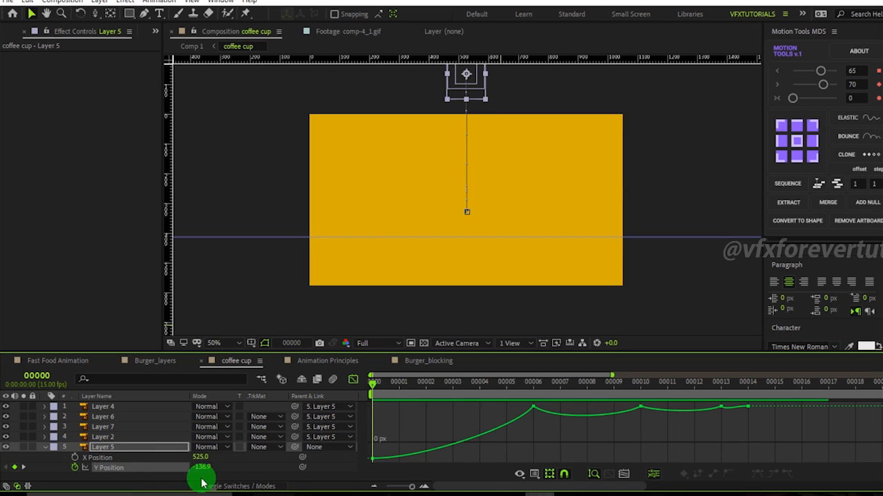
left_click(541, 393)
mouse_move(570, 407)
left_mouse_down()
mouse_move(536, 404)
mouse_move(536, 395)
left_mouse_up()
left_click(641, 407)
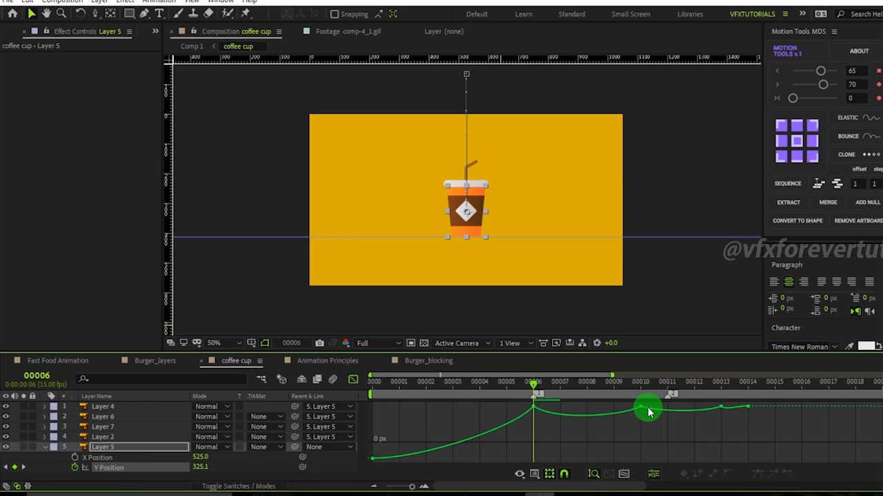
left_click(721, 407)
left_click_drag(824, 408, 755, 406)
mouse_move(535, 386)
left_mouse_down()
mouse_move(291, 402)
mouse_move(735, 416)
mouse_move(526, 428)
mouse_move(680, 438)
mouse_move(531, 420)
mouse_move(508, 419)
mouse_move(509, 429)
mouse_move(528, 414)
mouse_move(508, 394)
mouse_move(536, 395)
left_mouse_up()
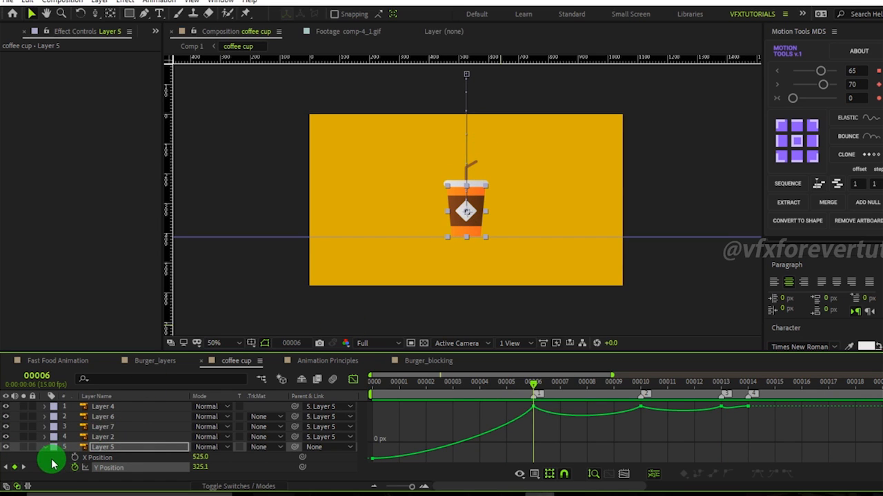
Hide every layer except Layer 5 and return to frame 0.
left_click_drag(437, 413, 611, 420)
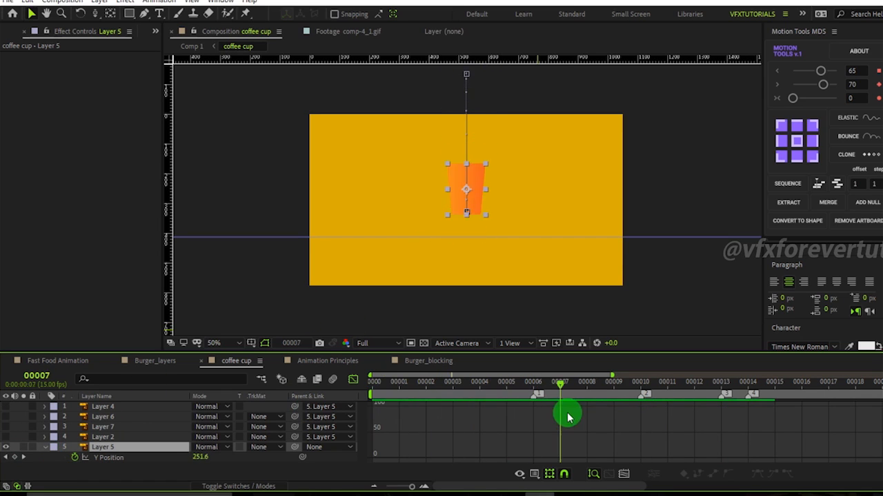
key("Home")
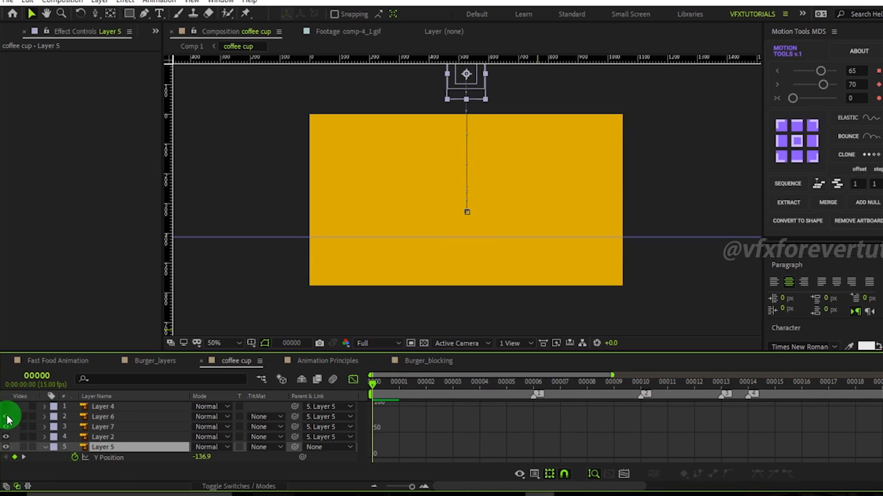
left_click(112, 467)
left_click(112, 448)
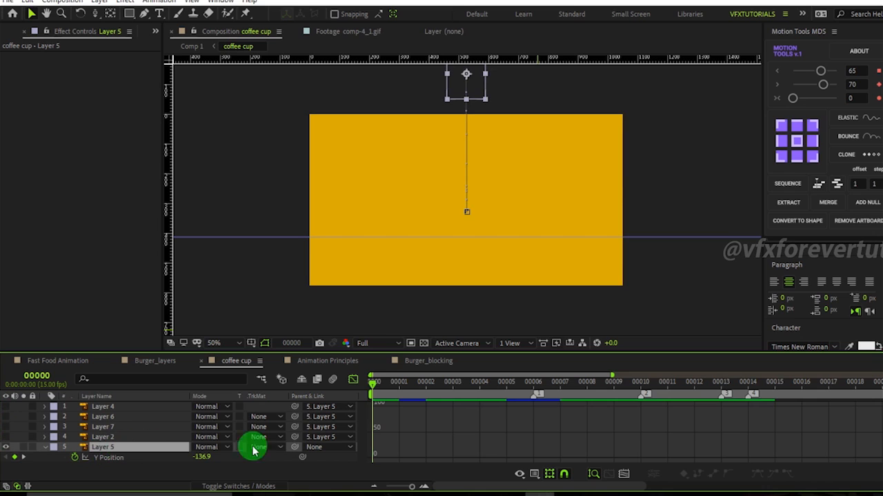
left_click(353, 380)
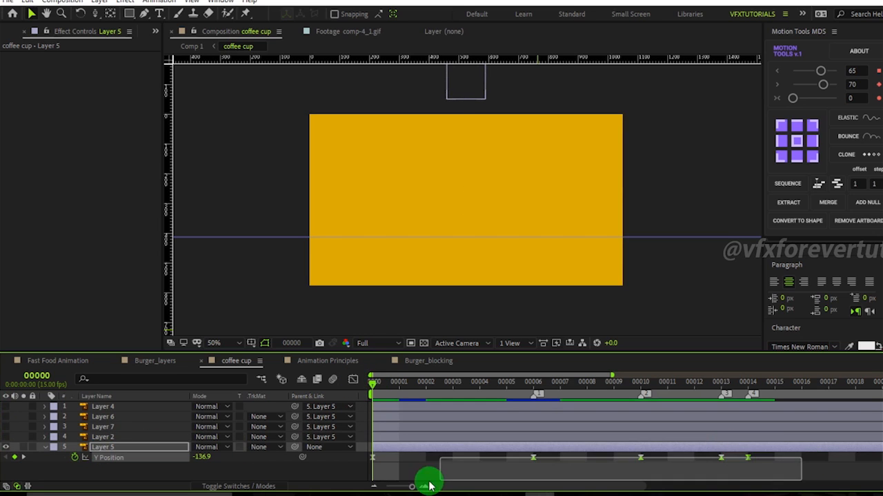
left_click(353, 380)
left_click_drag(827, 439, 333, 378)
left_click(137, 472)
left_click(115, 458)
At frame 6, apply the Warp effect to Layer 5 and set its Warp Style to Bulge.
left_click_drag(390, 385, 533, 418)
left_click(119, 462)
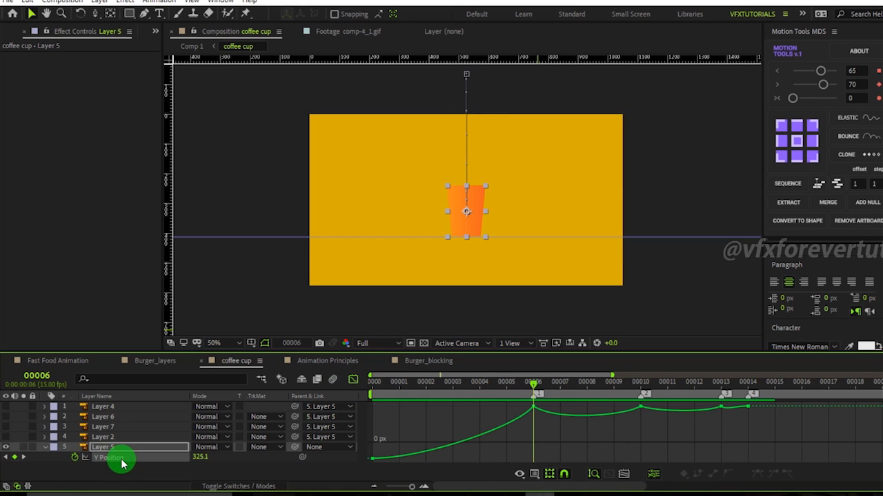
left_click(117, 452)
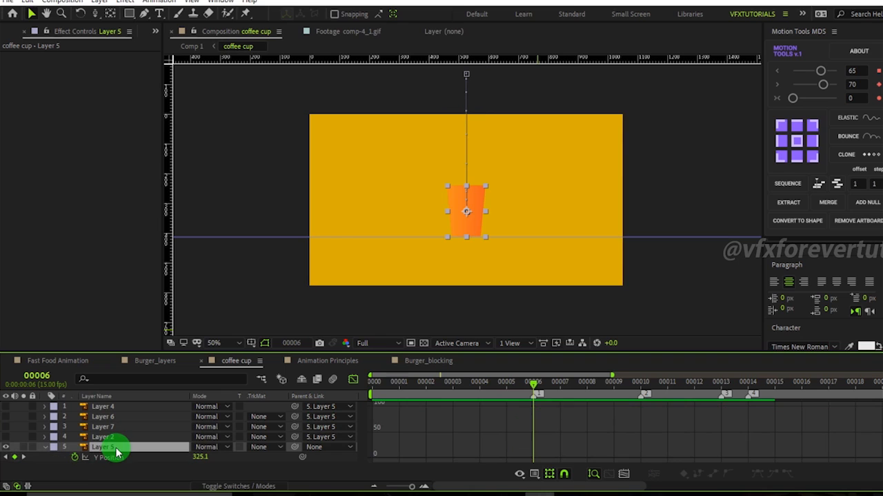
key("ctrl+space")
type("war")
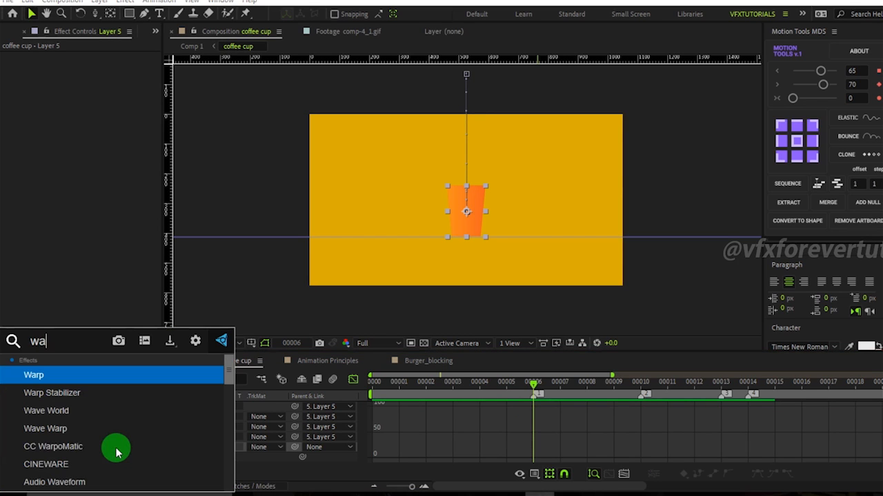
left_click(71, 377)
left_click(113, 66)
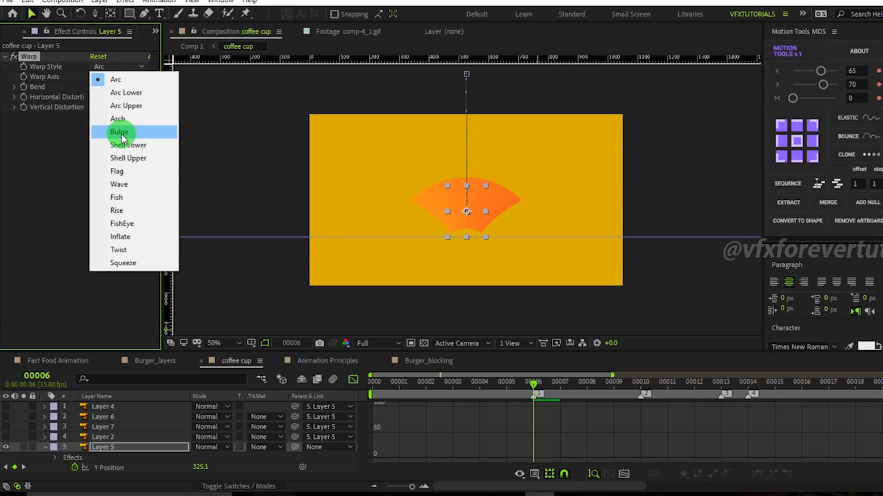
left_click(129, 132)
Set the Warp Axis to Vertical and the Bend to 0.
left_click(109, 80)
left_click(131, 99)
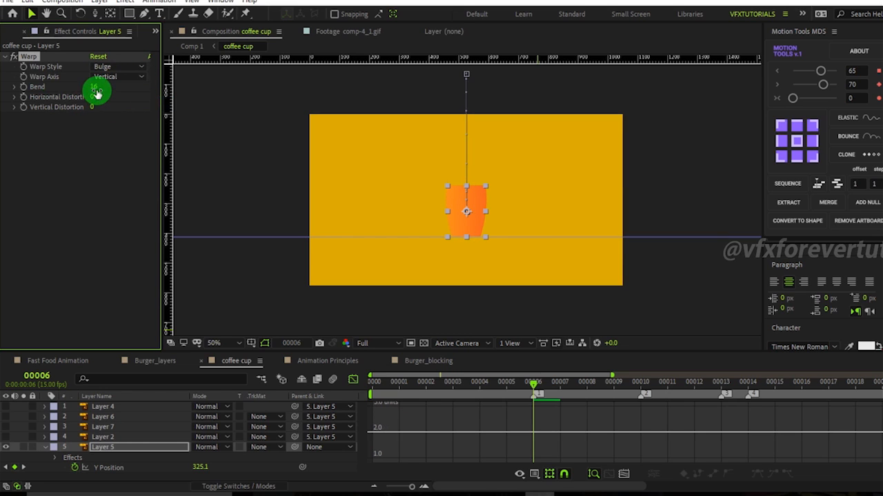
left_click_drag(96, 87, 562, 383)
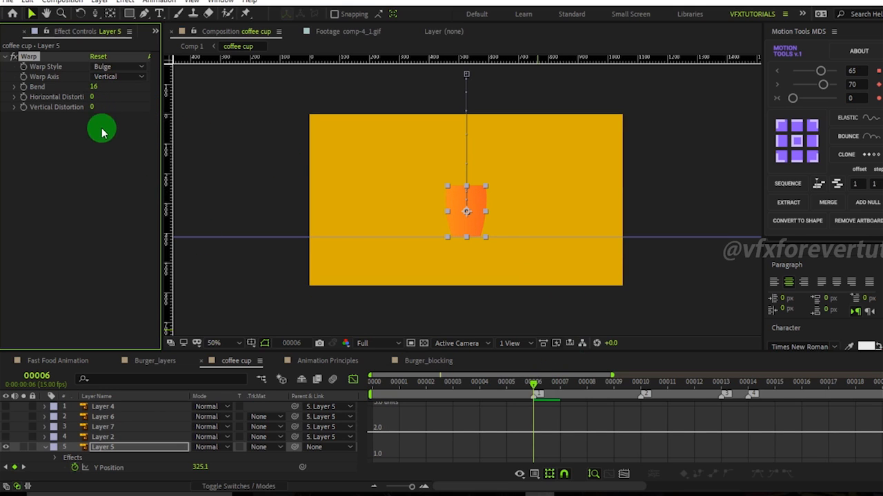
left_click(92, 87)
type("0")
left_click(66, 234)
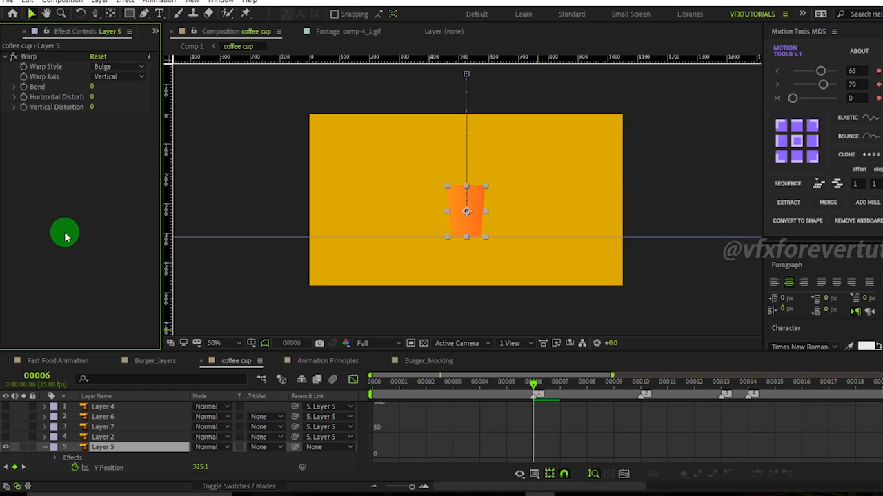
Step frame by frame around the landing to check the cup's drop.
key("Page_Up")
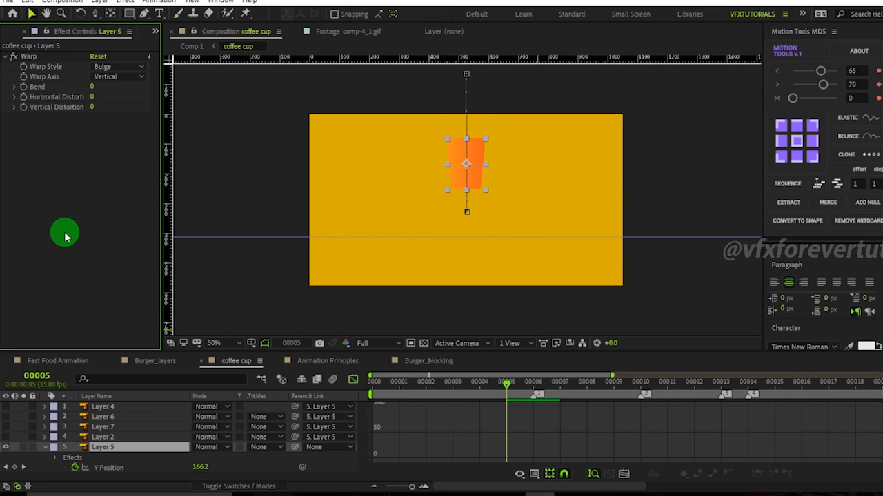
key("Page_Up")
key("Page_Up")
key("Page_Up")
key("Page_Down")
key("Page_Up")
key("Page_Down")
key("Page_Down")
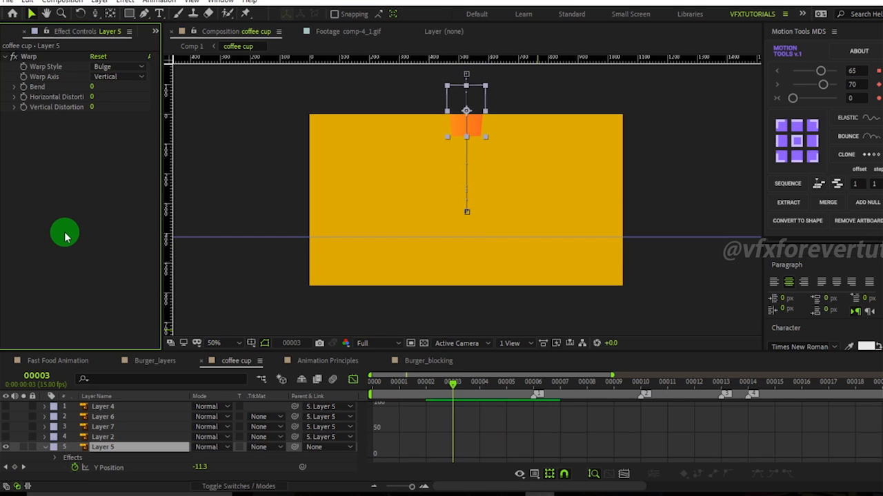
key("Page_Down")
key("Page_Down")
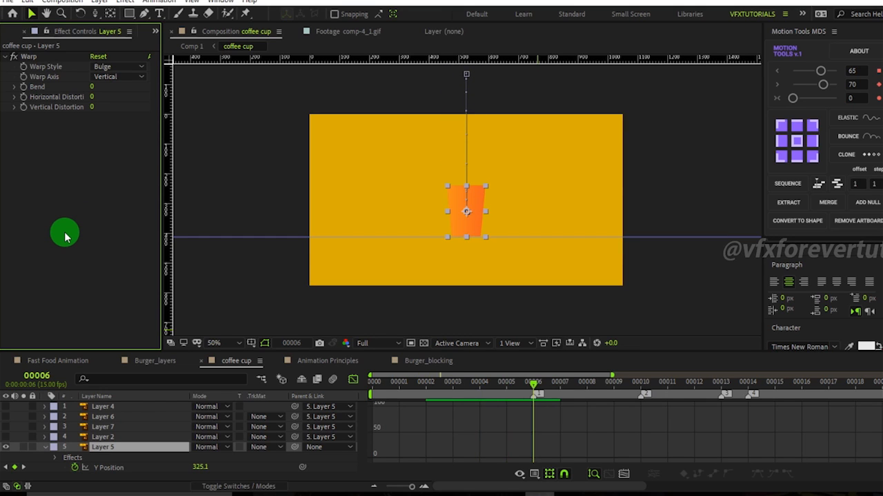
key("Page_Up")
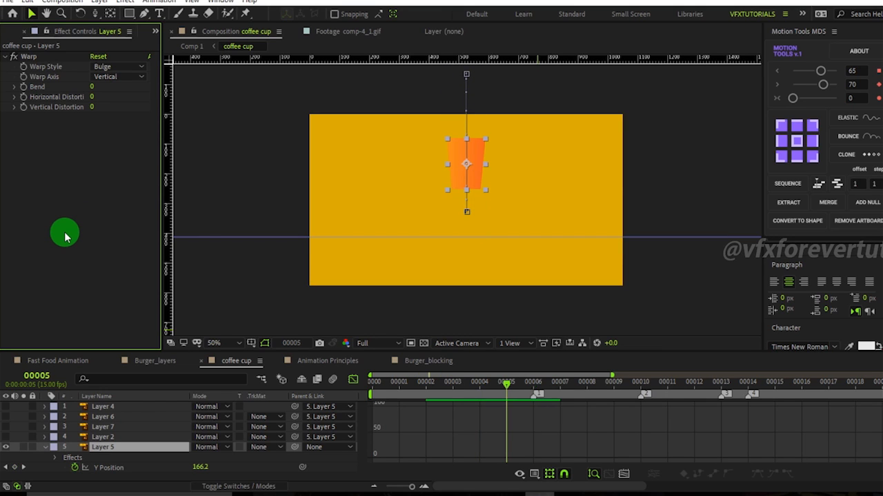
Keyframe Bend at 0 on frame 5 and set it to 27 on frame 6.
left_click(24, 88)
key("Page_Down")
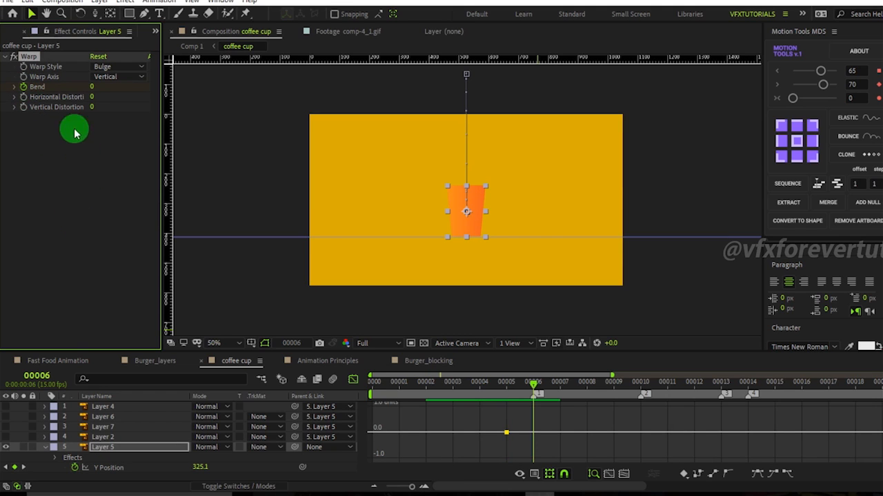
left_click_drag(95, 86, 126, 101)
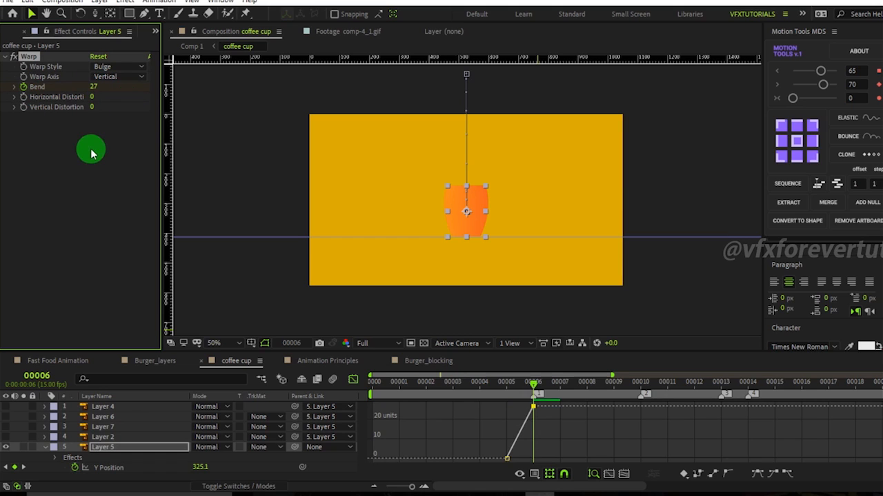
Add a Bend keyframe holding 27 at frame 10.
key("Page_Down")
key("Page_Down")
key("Page_Down")
key("Page_Down")
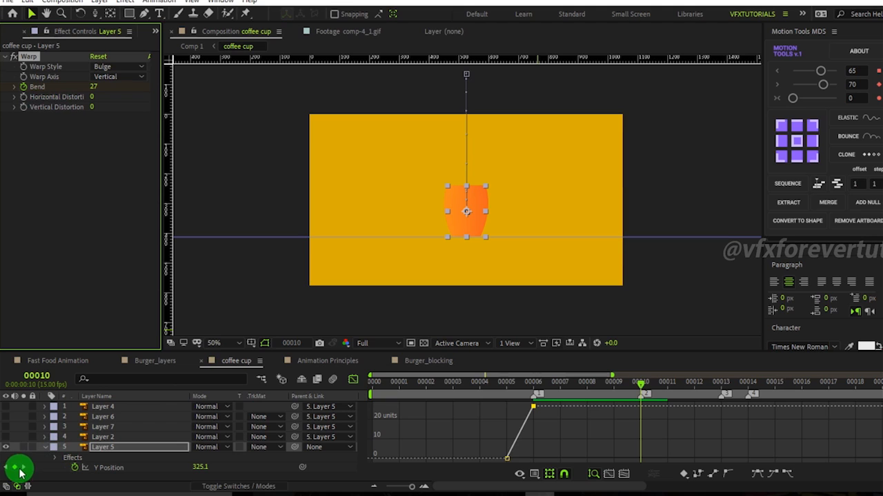
mouse_move(642, 411)
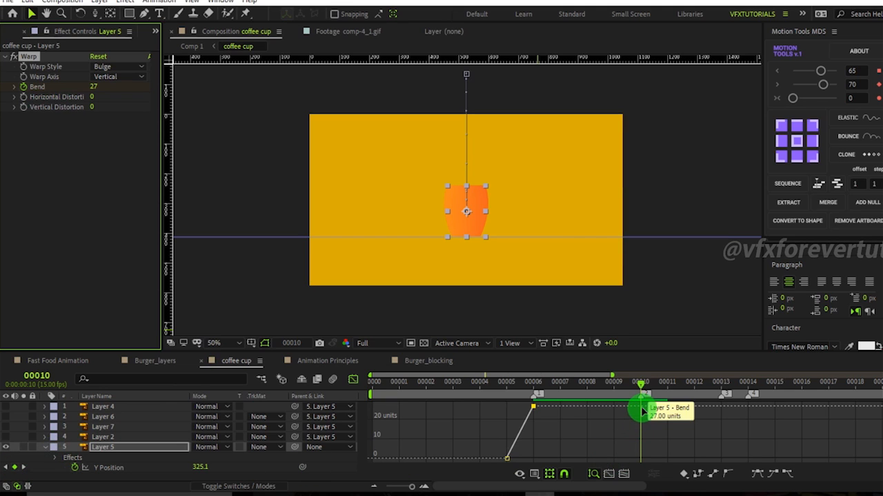
At frame 8, set Bend to -20 and nudge the value by scrubbing.
left_click_drag(641, 385, 584, 407)
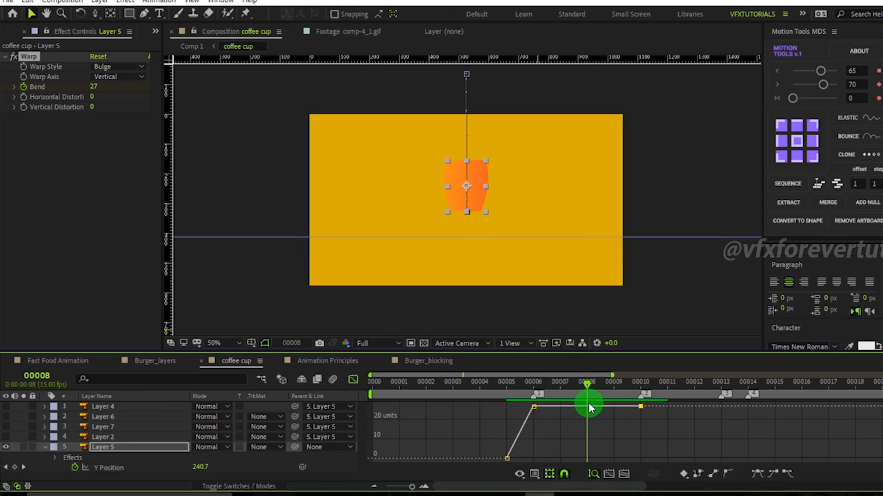
left_click(96, 88)
type("-20")
left_click(97, 148)
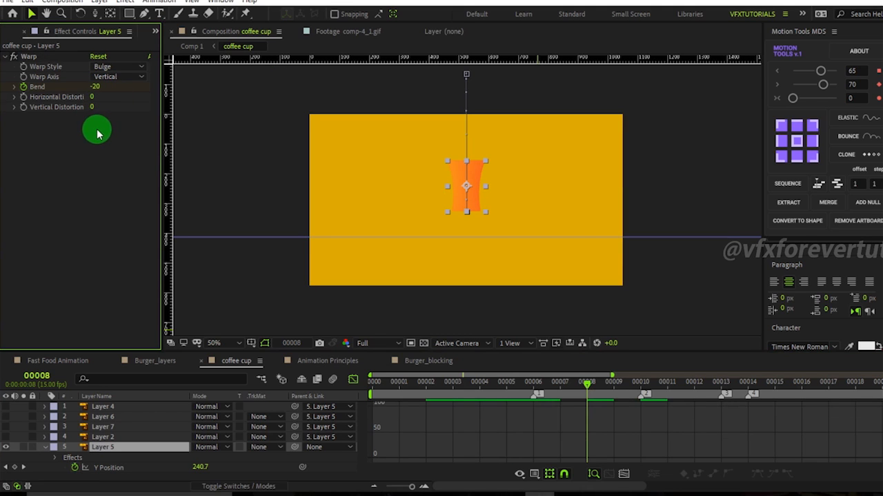
left_click(95, 88)
left_click(110, 141)
mouse_move(96, 88)
left_mouse_down()
mouse_move(112, 87)
mouse_move(103, 88)
left_mouse_up()
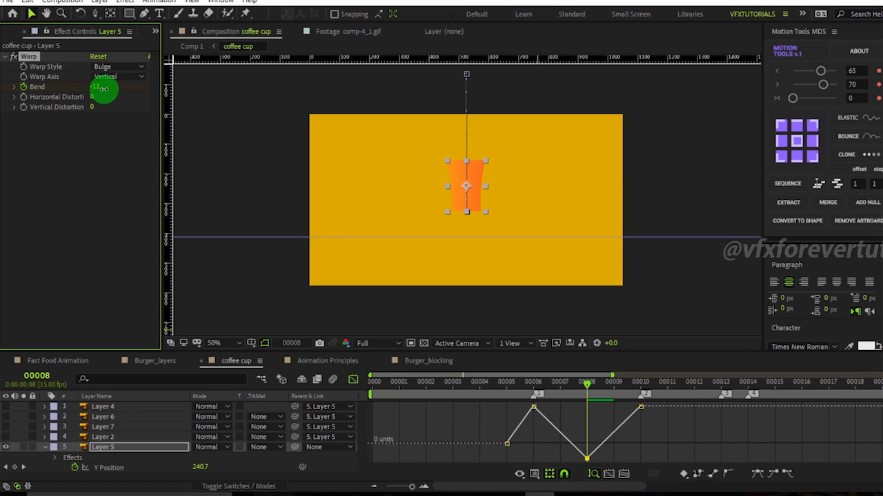
At frame 13, set the cup's Warp Bend to 0.
left_click_drag(586, 385, 641, 403)
left_click_drag(693, 414, 725, 431)
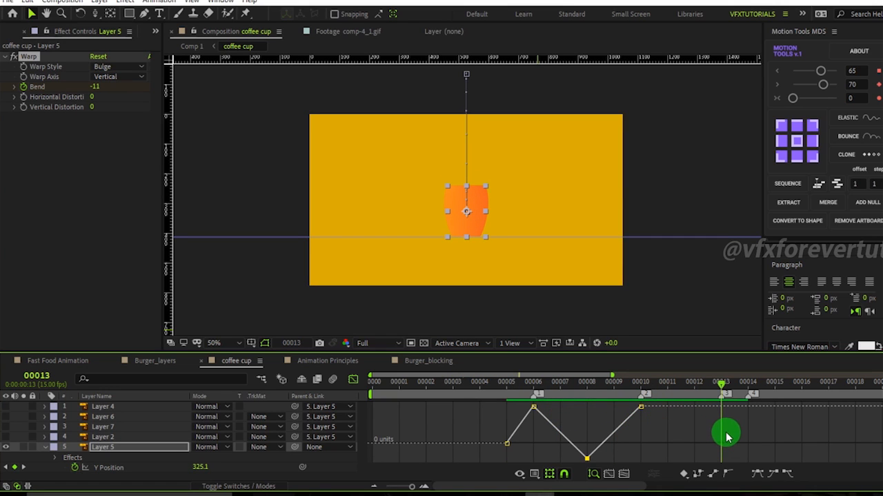
left_click(92, 87)
type("0")
key("Return")
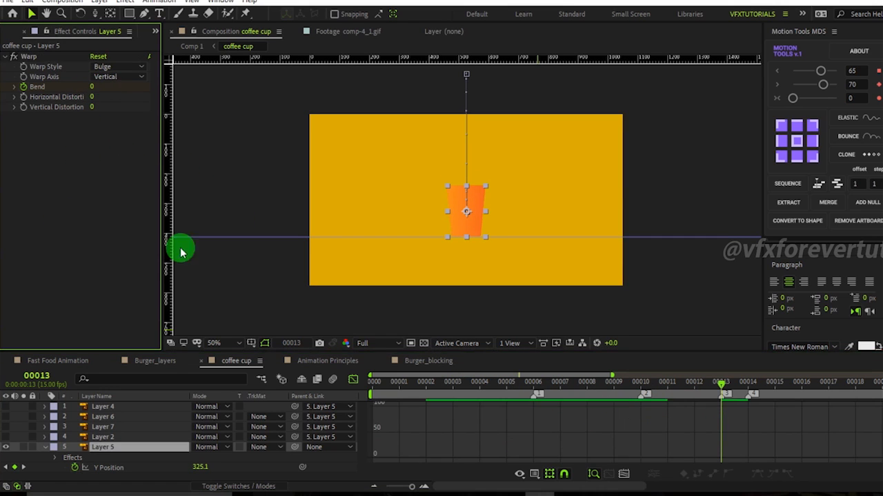
Reveal the cup layer's animated properties and apply Easy Ease to all Bend keyframes in the graph editor.
left_click_drag(726, 381, 533, 383)
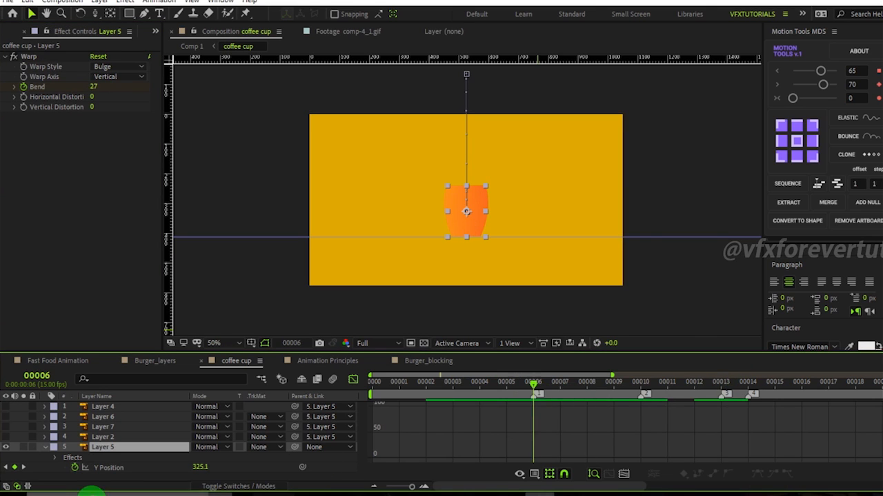
left_click(109, 469)
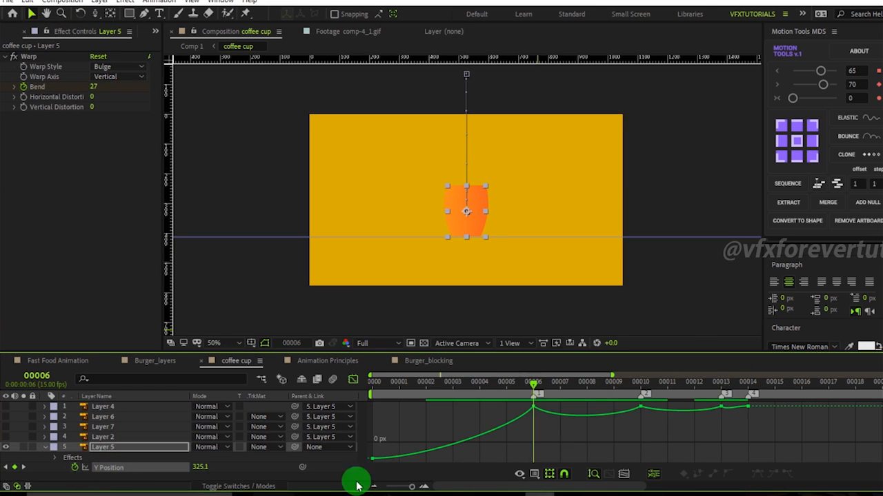
left_click(106, 452)
key("u")
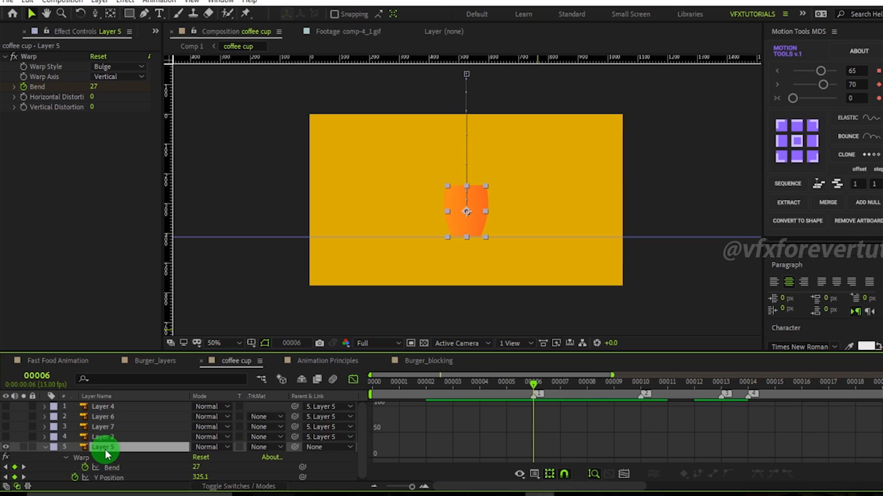
left_click(112, 468)
left_click_drag(774, 413, 493, 474)
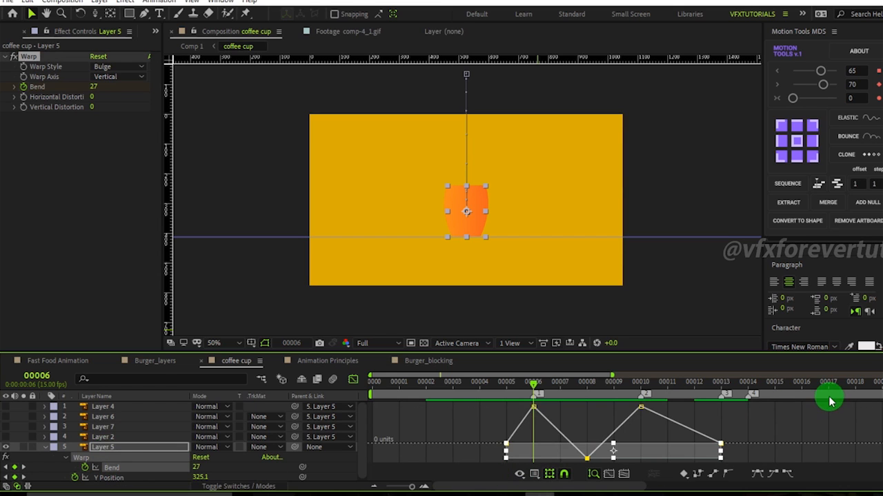
key("ctrl+a")
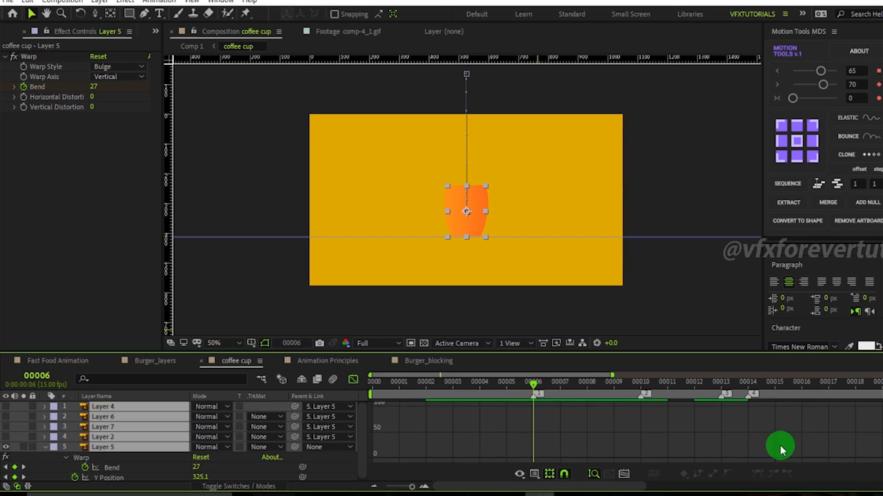
left_click(109, 478)
left_click_drag(779, 406, 433, 476)
left_click(757, 475)
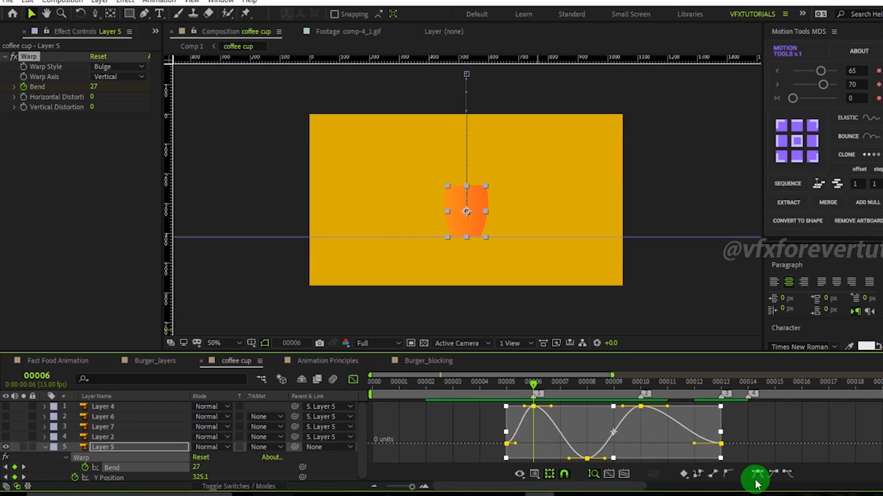
Reshape the Bend curve by adjusting the bezier handles of the frame 6 and frame 10 keyframes.
left_click(771, 439)
mouse_move(540, 392)
left_mouse_down()
mouse_move(510, 390)
mouse_move(540, 398)
left_mouse_up()
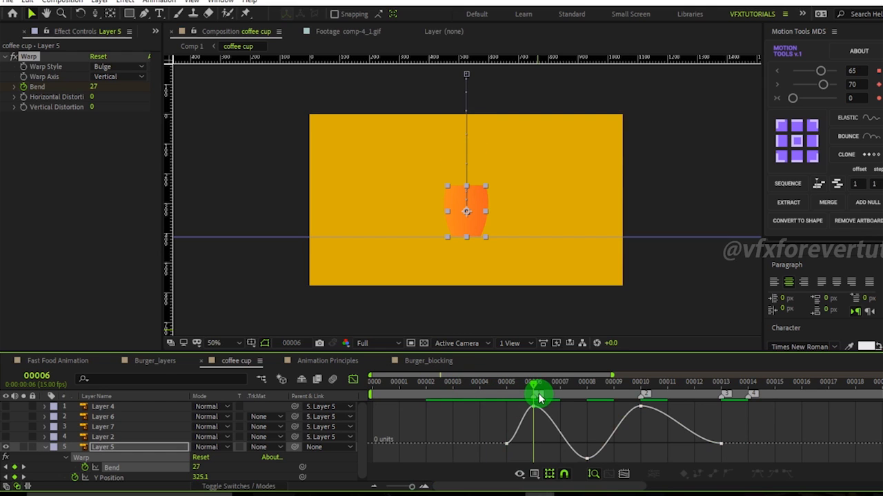
left_click(528, 409)
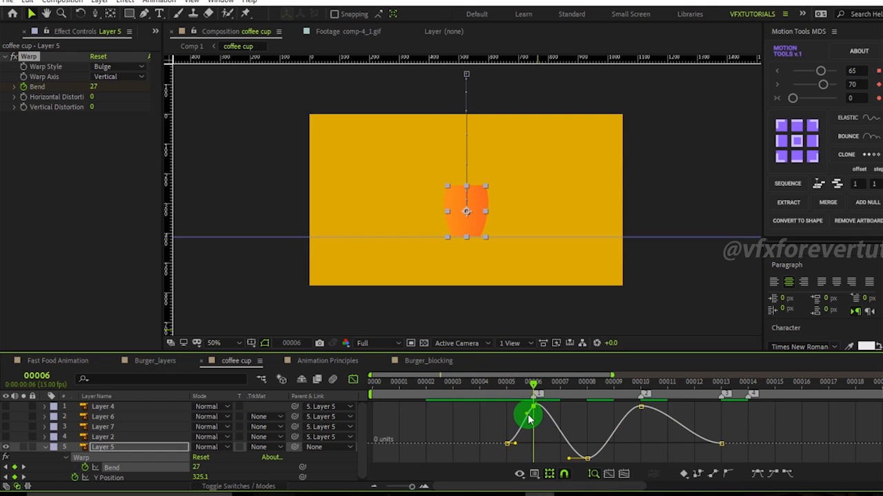
left_click_drag(529, 418, 589, 407)
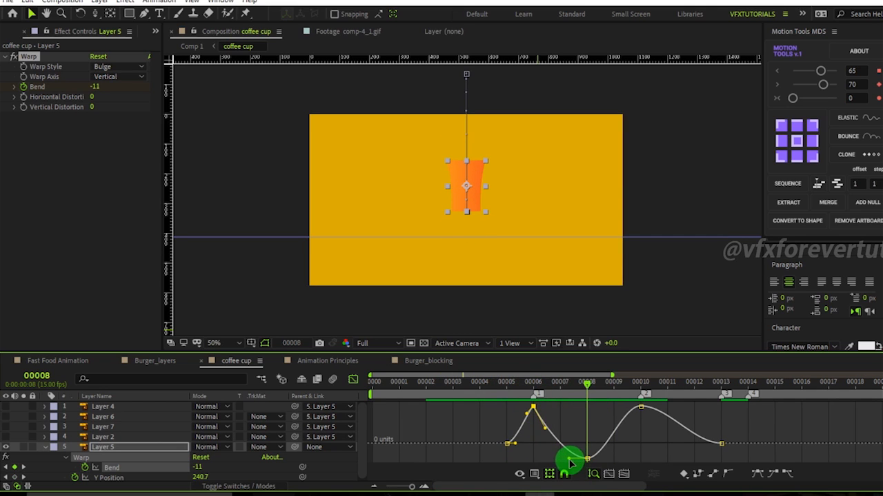
left_click_drag(615, 454, 564, 474)
left_click_drag(602, 393, 643, 402)
left_click(633, 408)
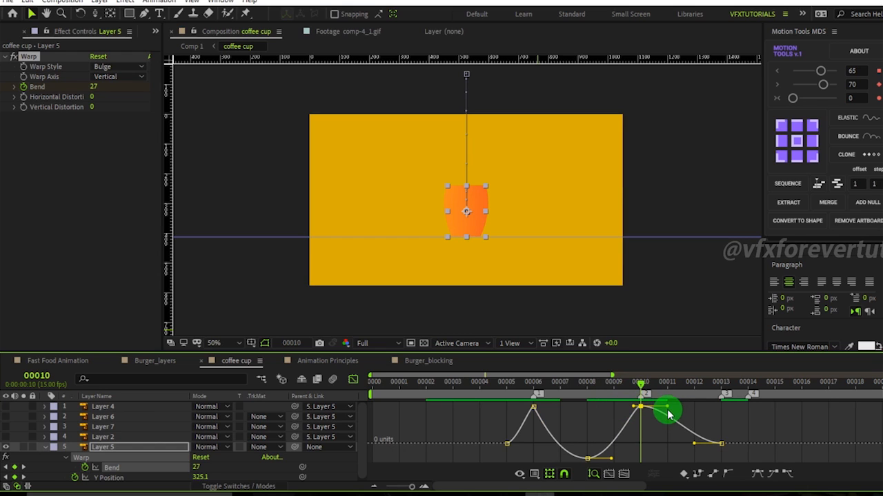
left_click_drag(666, 411, 529, 413)
Refine the Bend curve handles on the frame 6 and frame 13 keyframes.
left_click(529, 418)
left_click(526, 414)
left_click(526, 415)
left_click(510, 430)
left_click(531, 414)
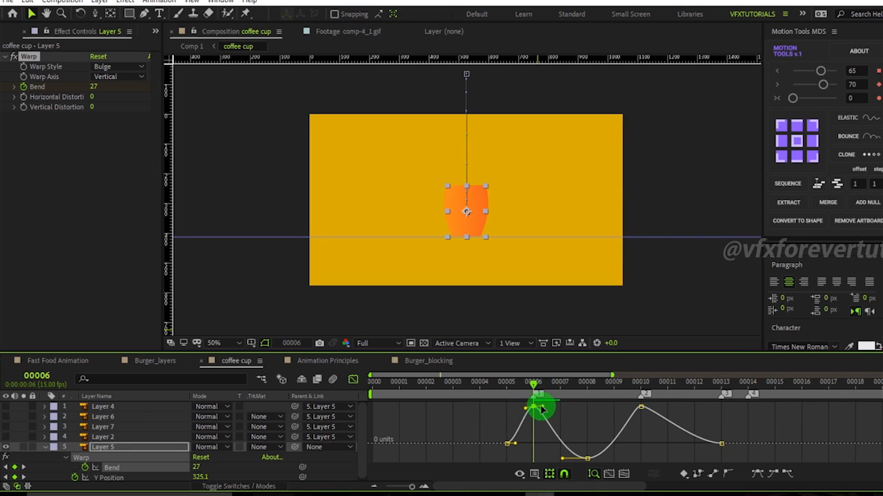
left_click_drag(534, 393, 686, 449)
left_click(722, 444)
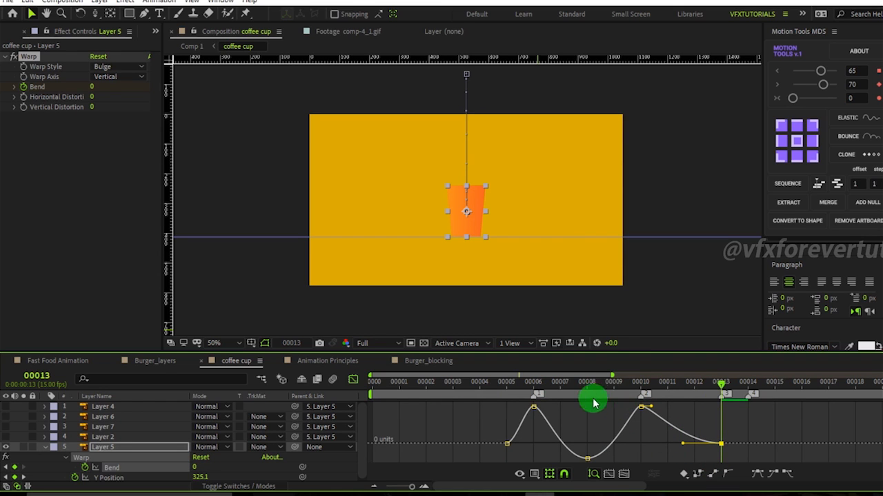
left_click_drag(695, 383, 516, 440)
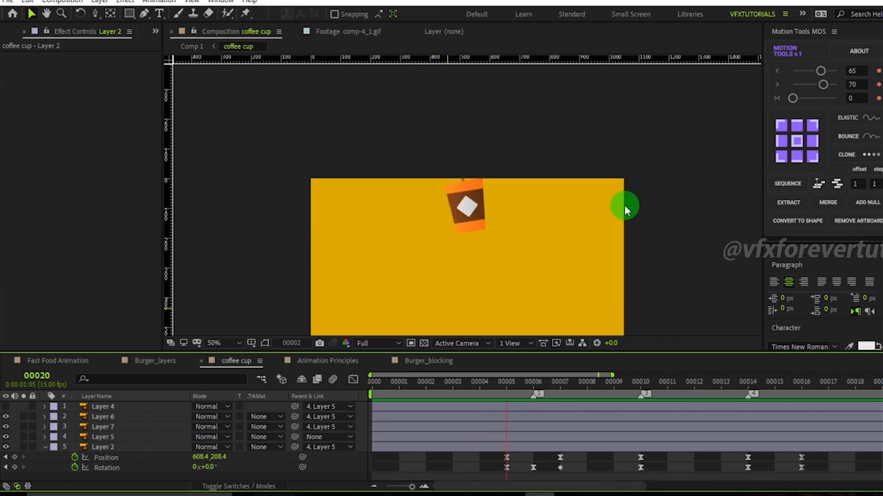
Switch to the mix composition, collapse the shape layer and scrub through the combined burger and cup animation.
left_click_drag(714, 388, 827, 465)
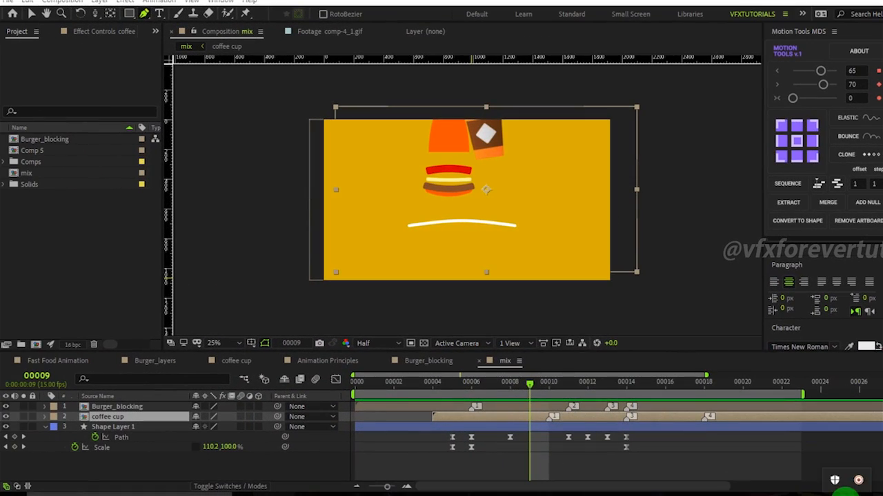
left_click_drag(488, 384, 491, 411)
left_click(106, 429)
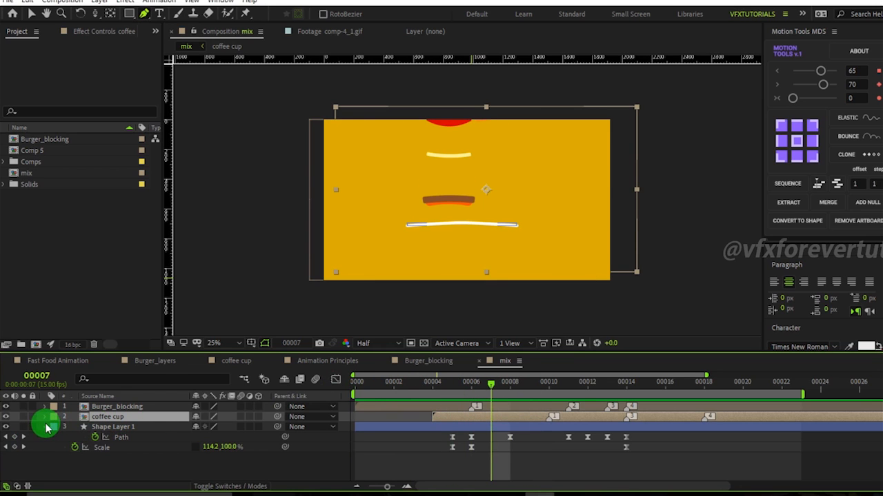
left_click(47, 428)
left_click(123, 406)
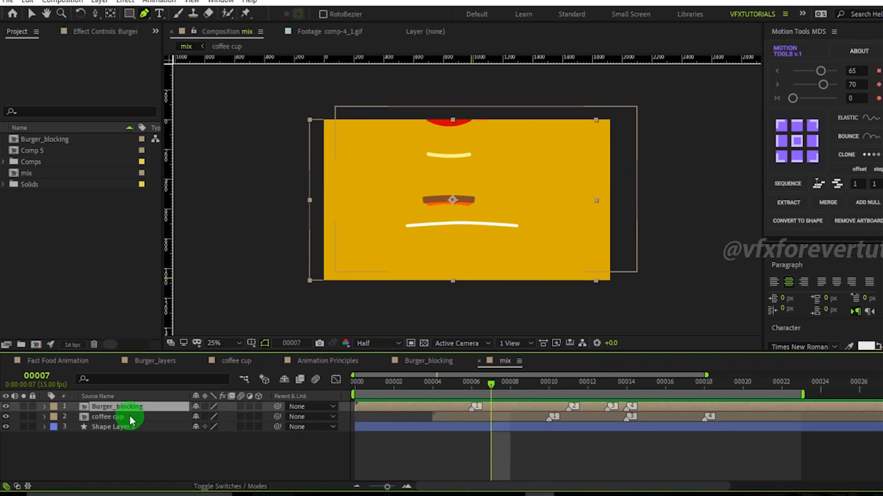
left_click(129, 417)
left_click_drag(446, 388, 538, 381)
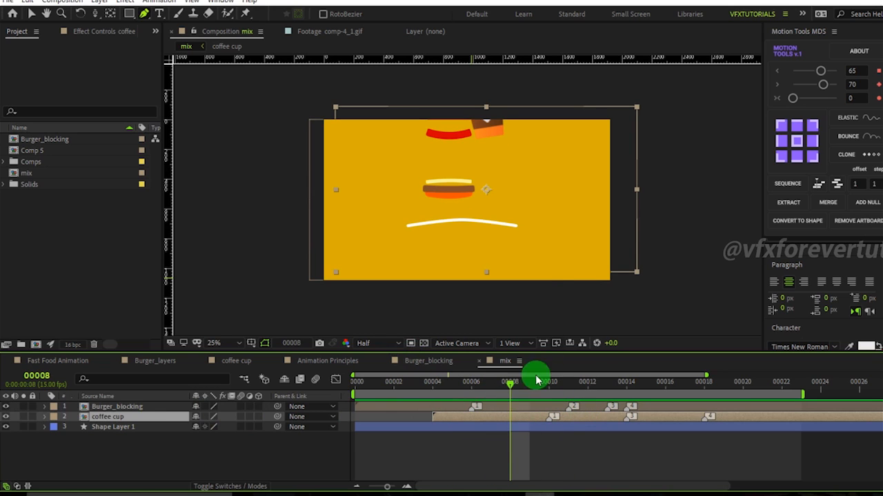
left_click_drag(551, 248, 609, 250)
key("ctrl+z")
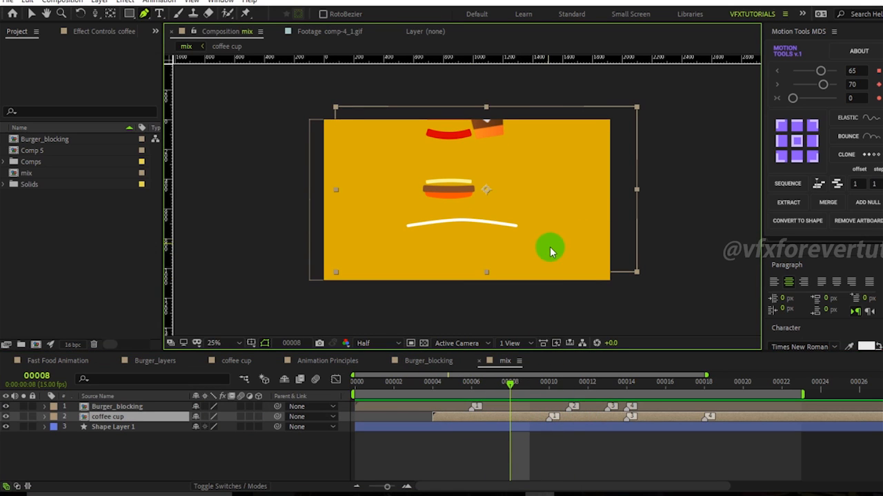
key("v")
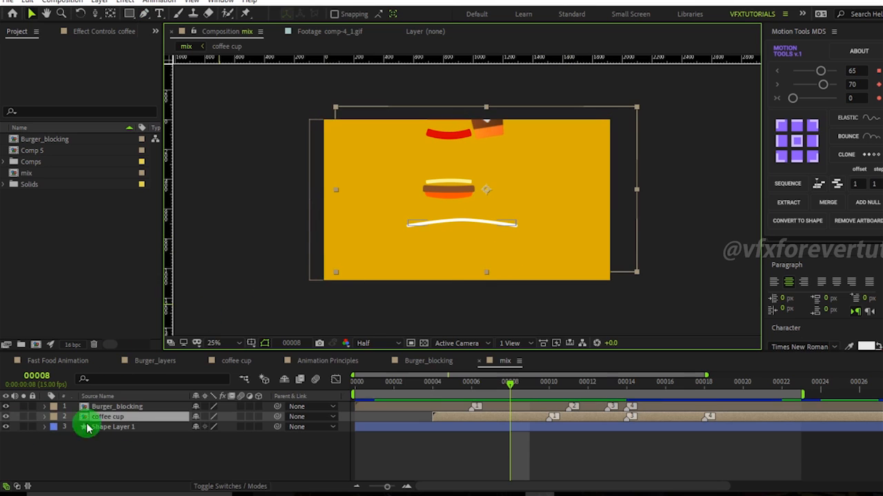
Preview the mix composition's animation and step through its final frames.
left_click(129, 407)
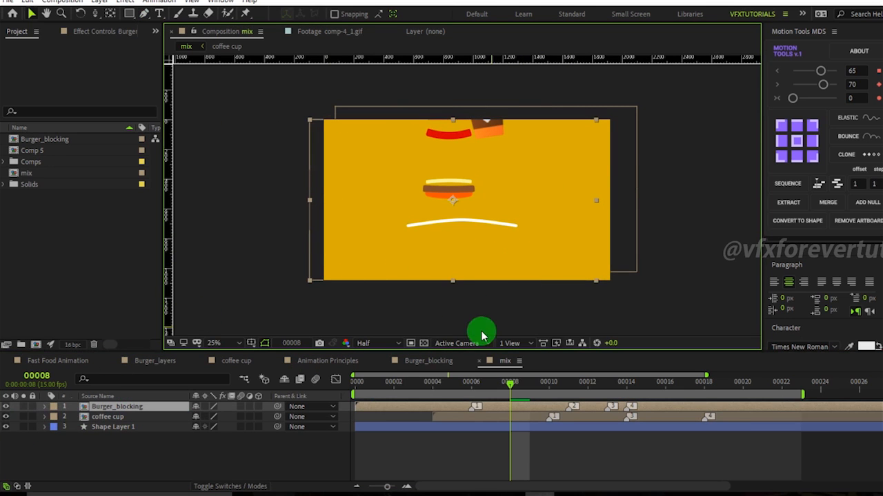
left_click(127, 430)
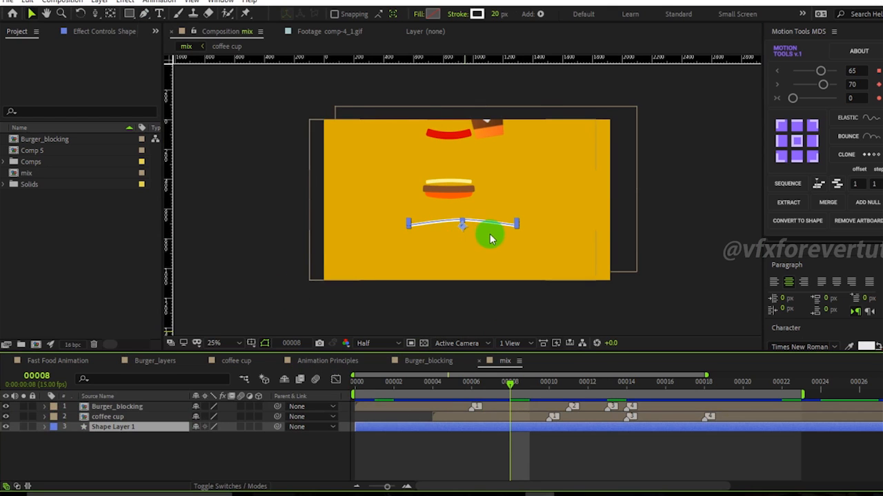
left_click_drag(511, 388, 706, 420)
key("space")
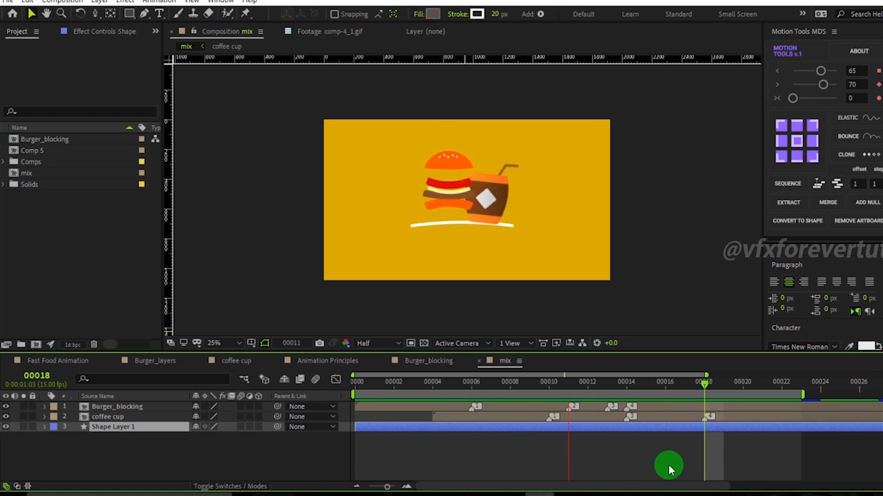
left_click_drag(703, 385, 704, 428)
key("period")
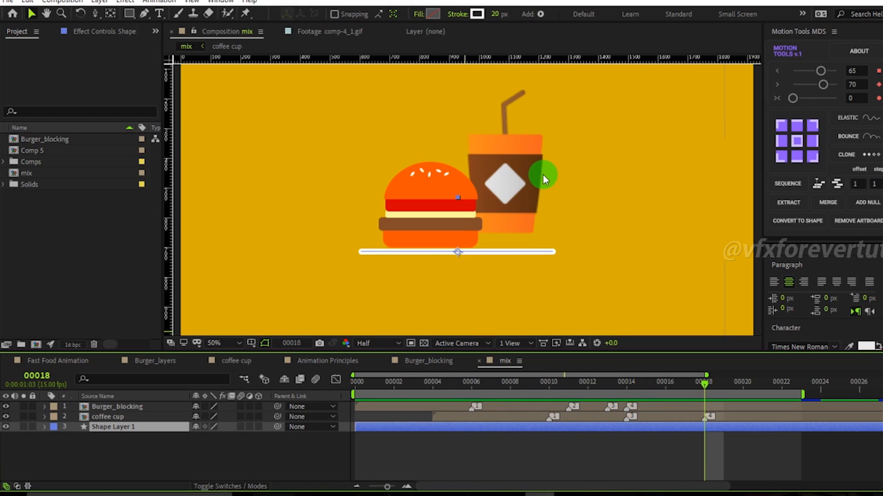
left_click_drag(679, 390, 704, 404)
key("comma")
key("comma")
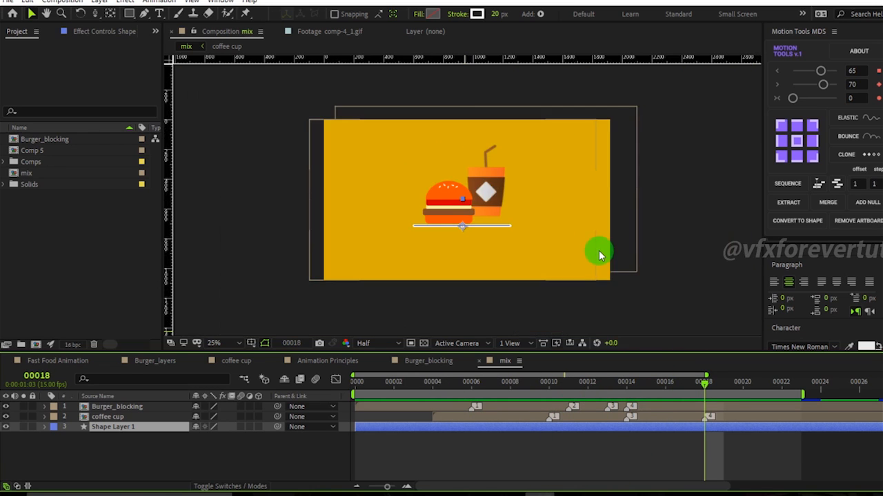
left_click_drag(714, 378, 743, 384)
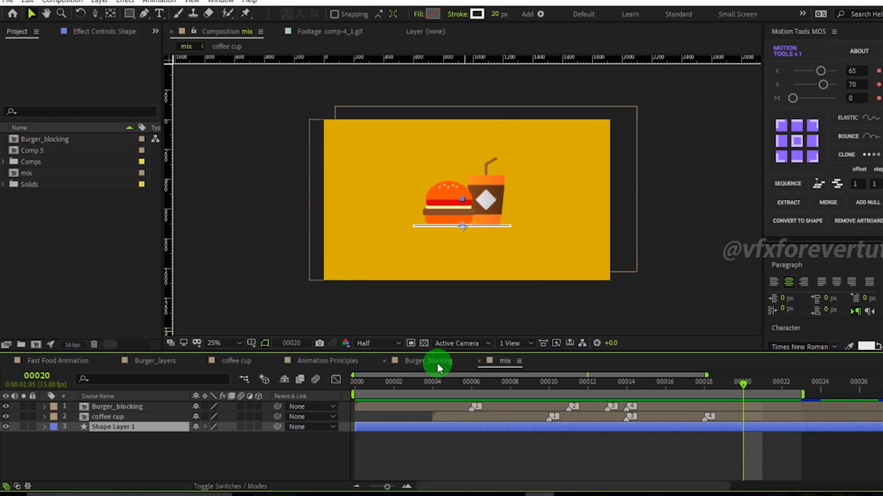
View the Animation Principles composition, then return to the mix composition and replay it.
left_click(323, 360)
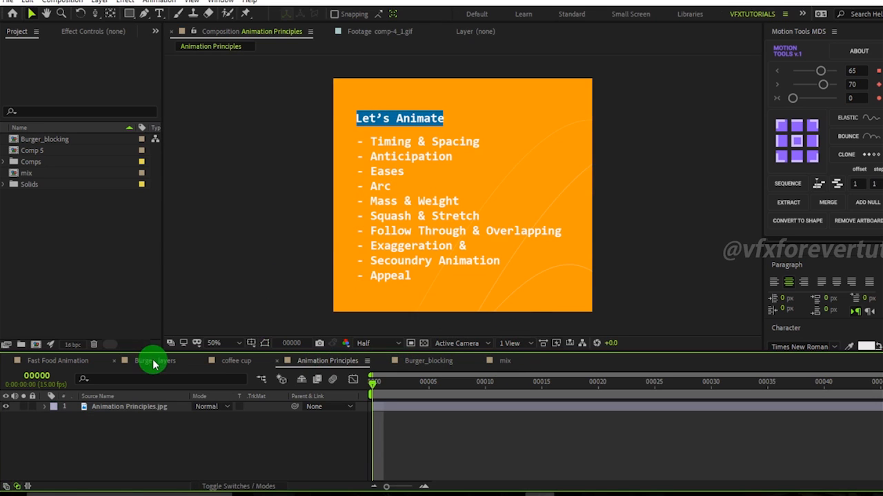
left_click(497, 360)
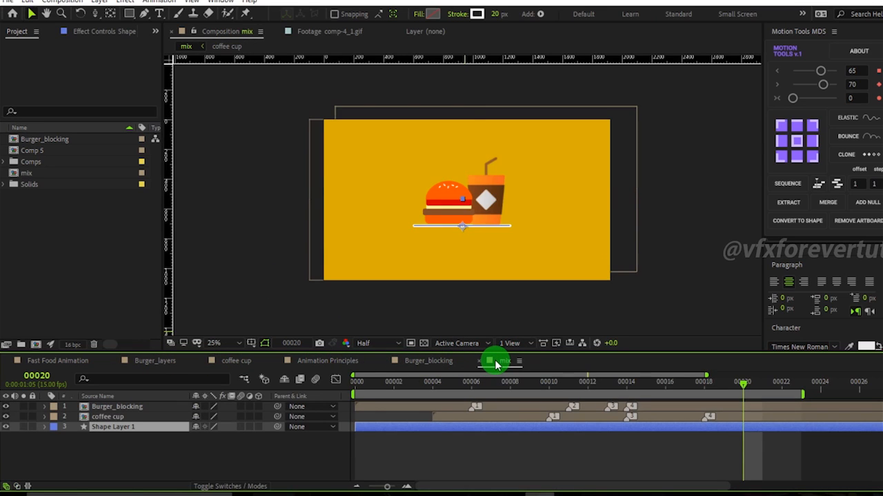
key("space")
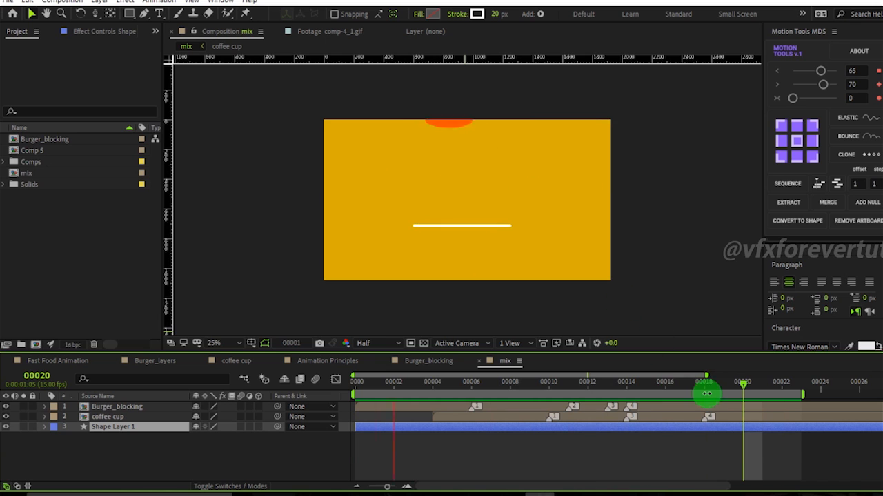
left_click(707, 394)
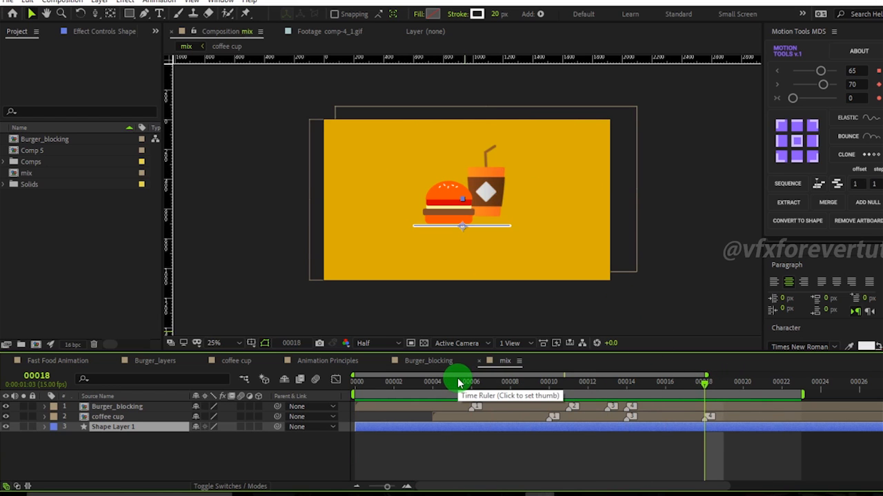
key("space")
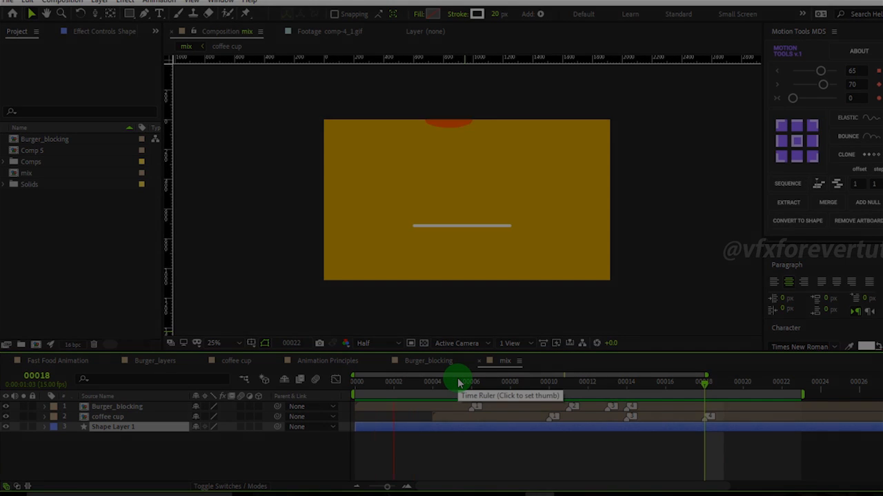